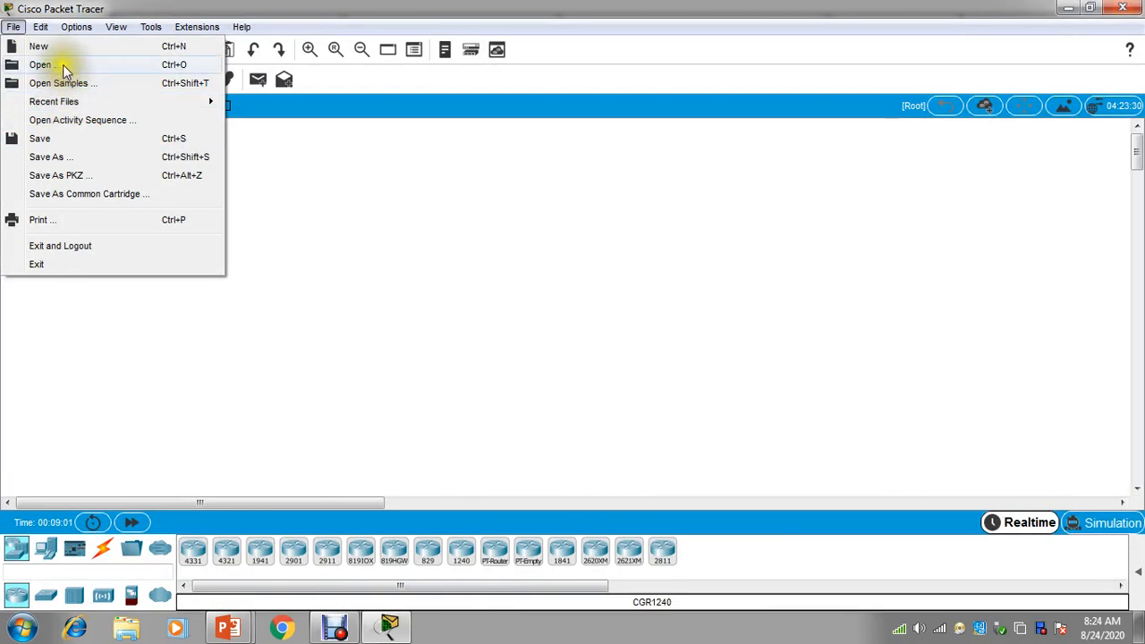
Open the Packet Tracer file Network Imple from the Desktop
left_click(65, 66)
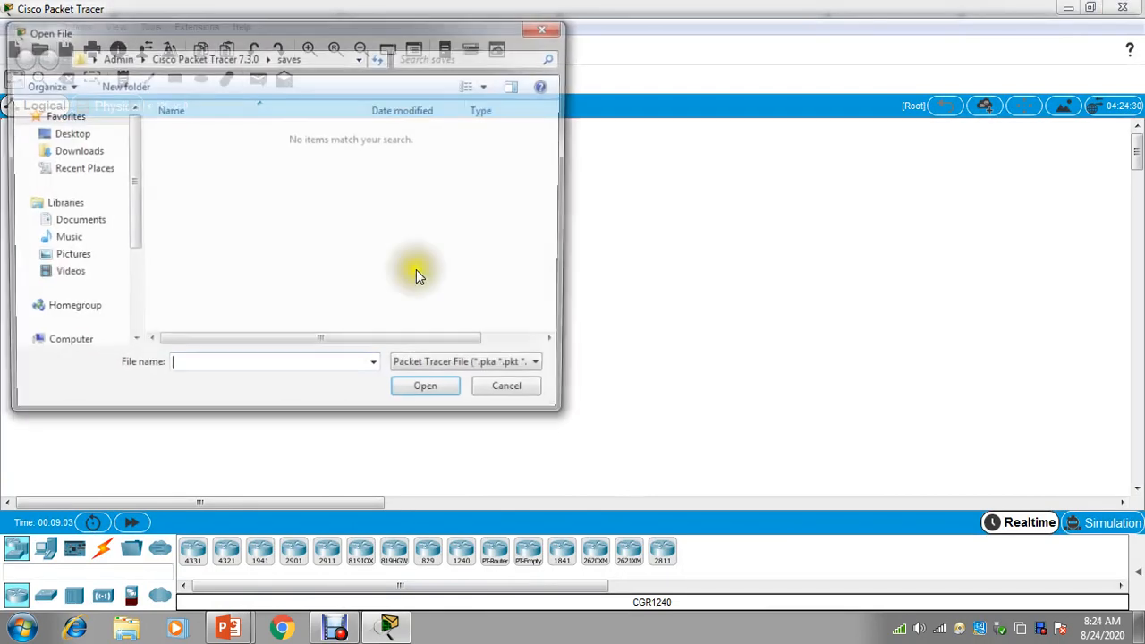
left_click(56, 135)
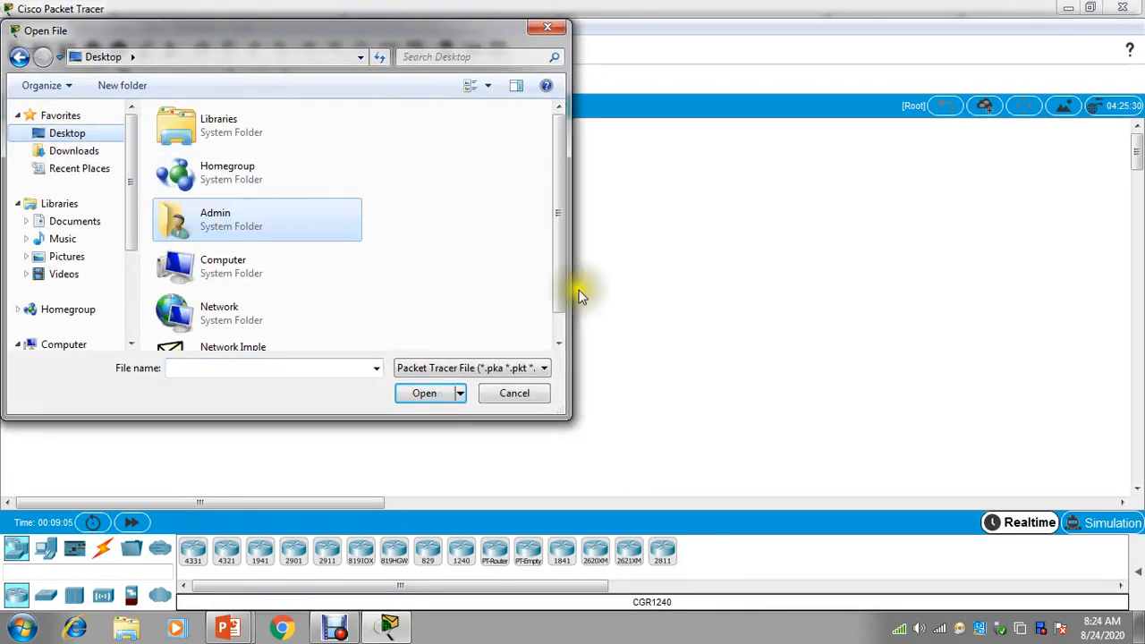
left_click_drag(559, 216, 556, 254)
left_click(219, 328)
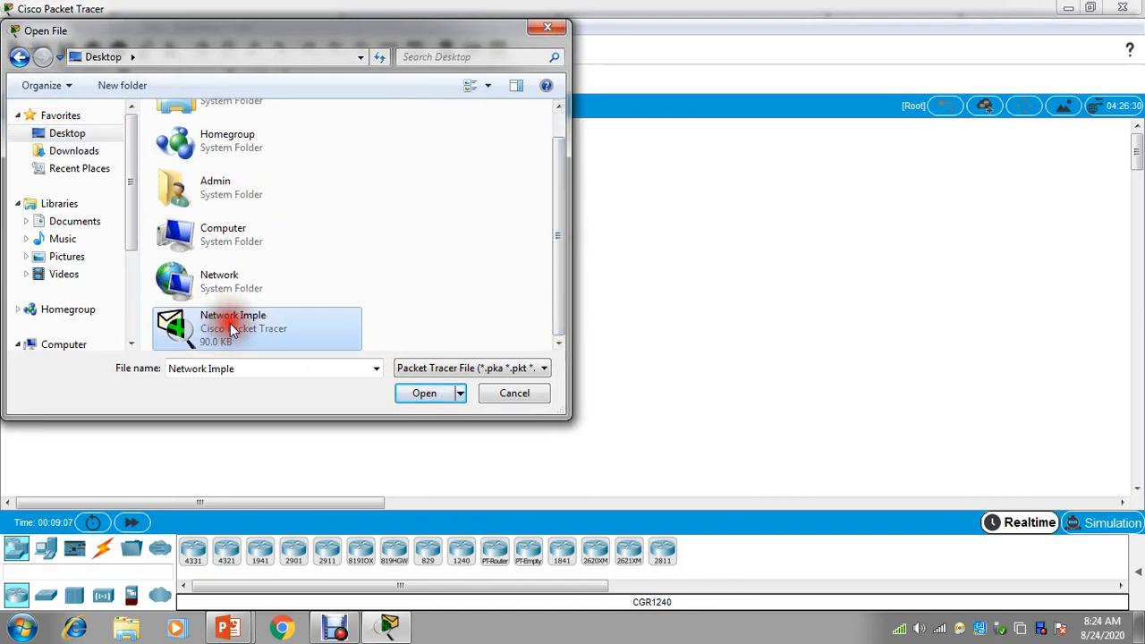
left_click(427, 393)
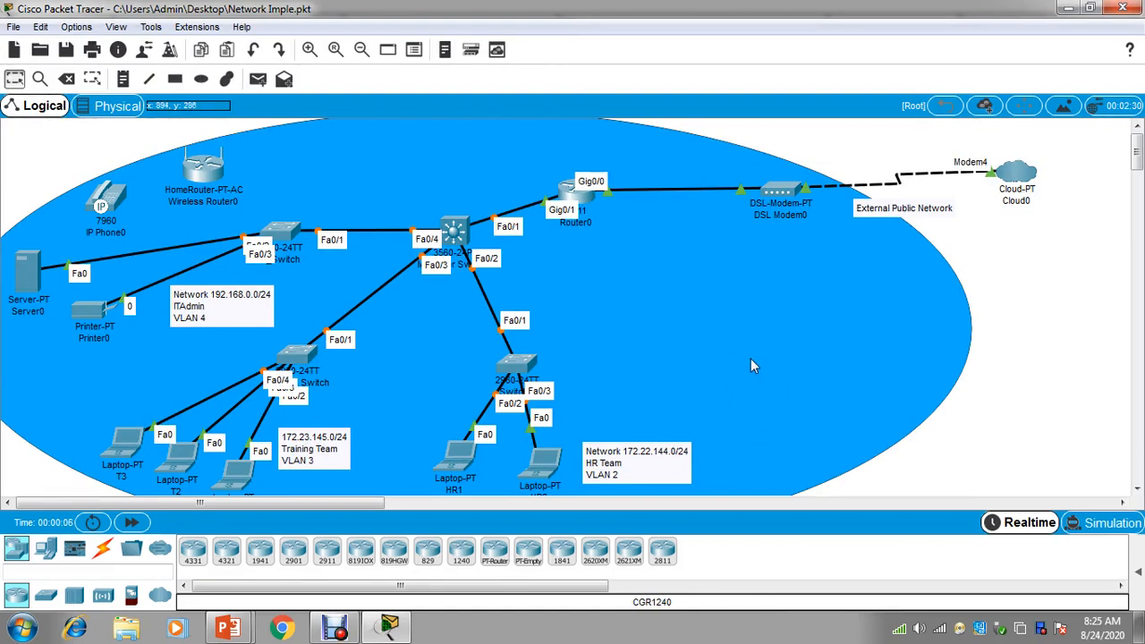
Shift the DSL modem, the cloud and the External Public Network label slightly outward, and move Router0 close to the DSL modem
left_click_drag(797, 191, 837, 179)
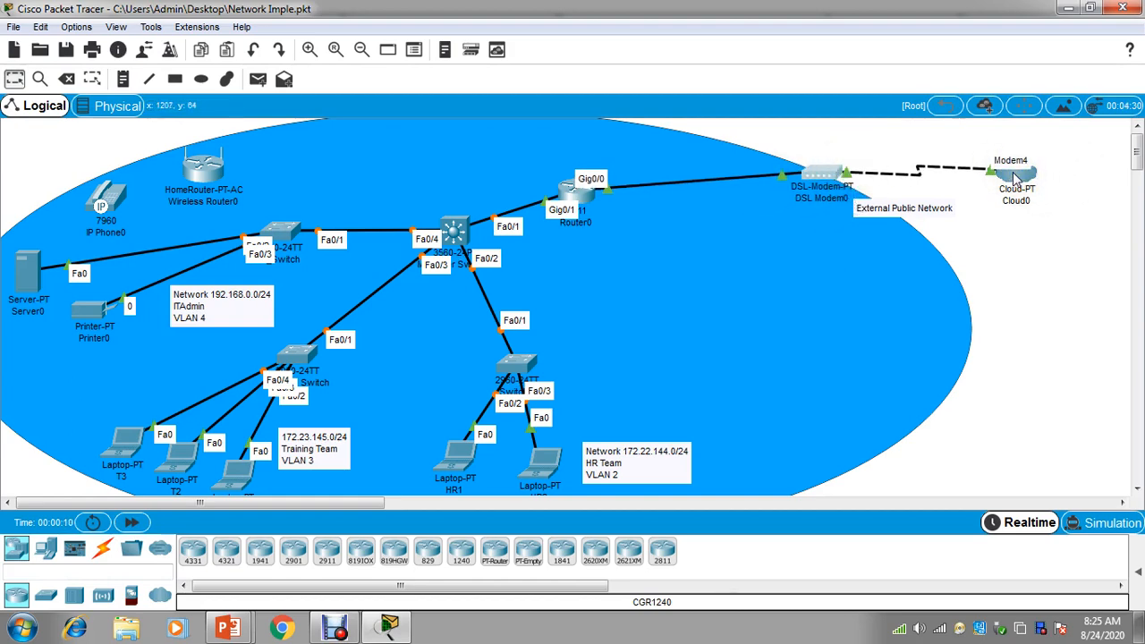
left_click_drag(1014, 179, 1047, 179)
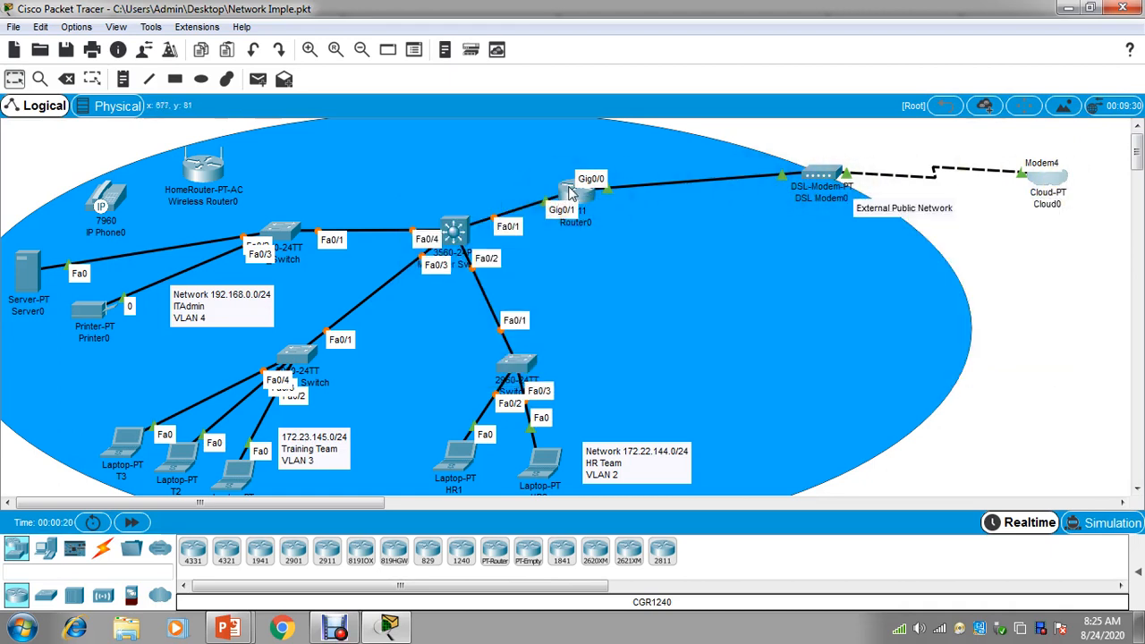
left_click_drag(579, 211, 705, 193)
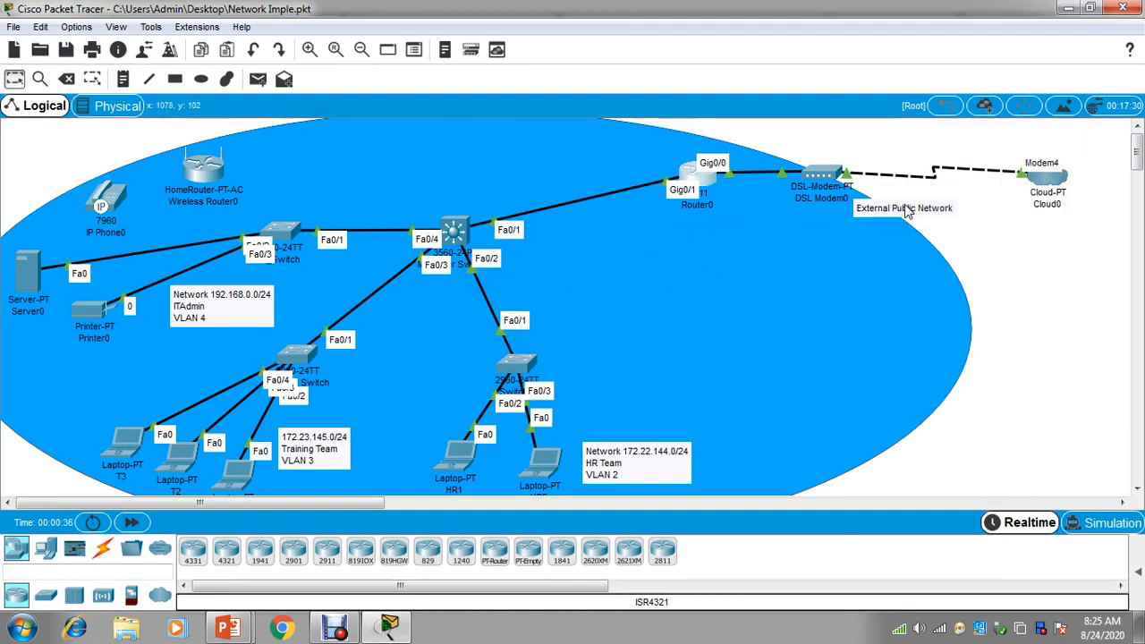
left_click_drag(920, 206, 948, 201)
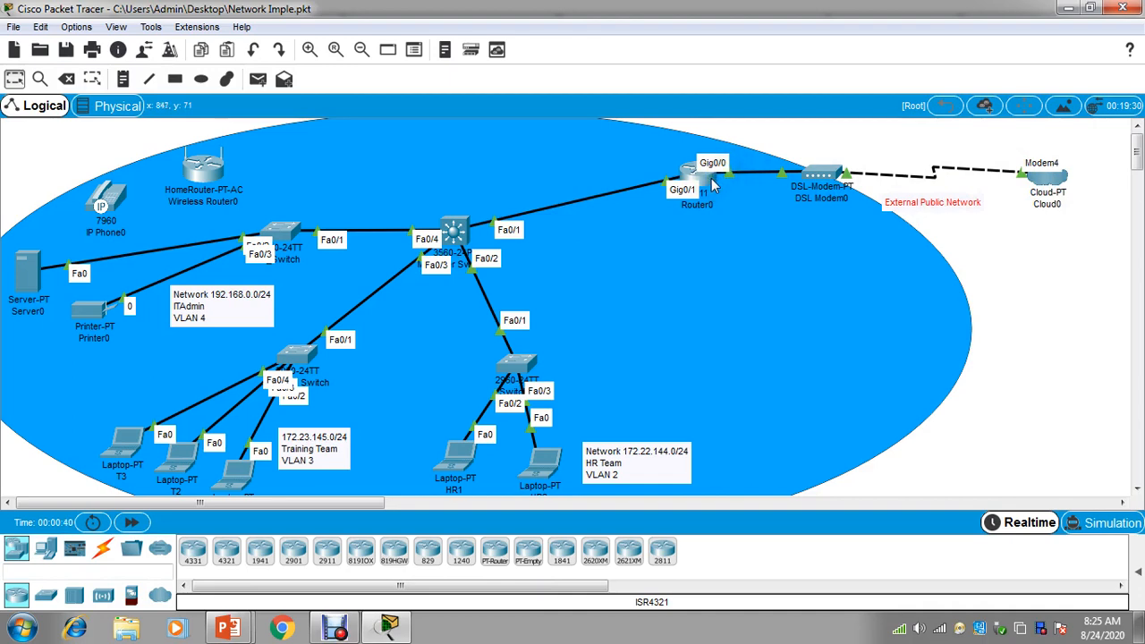
left_click_drag(713, 183, 716, 196)
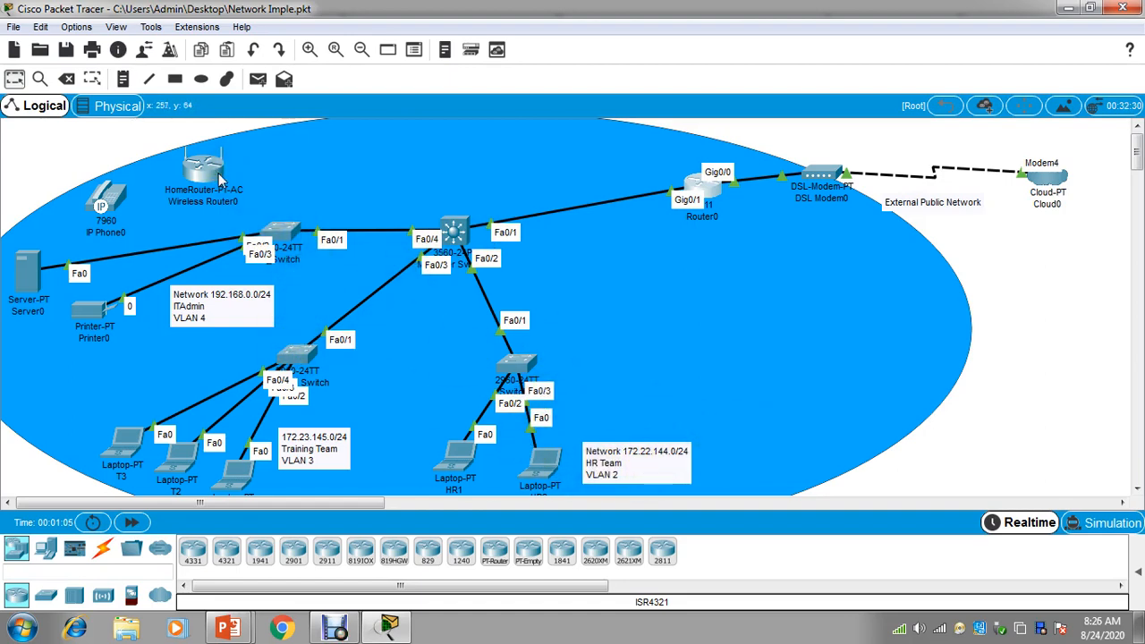
Draw an ellipse with fill colour #aaaaff around the HR Team network's switch and laptops
left_click(173, 80)
left_click(200, 79)
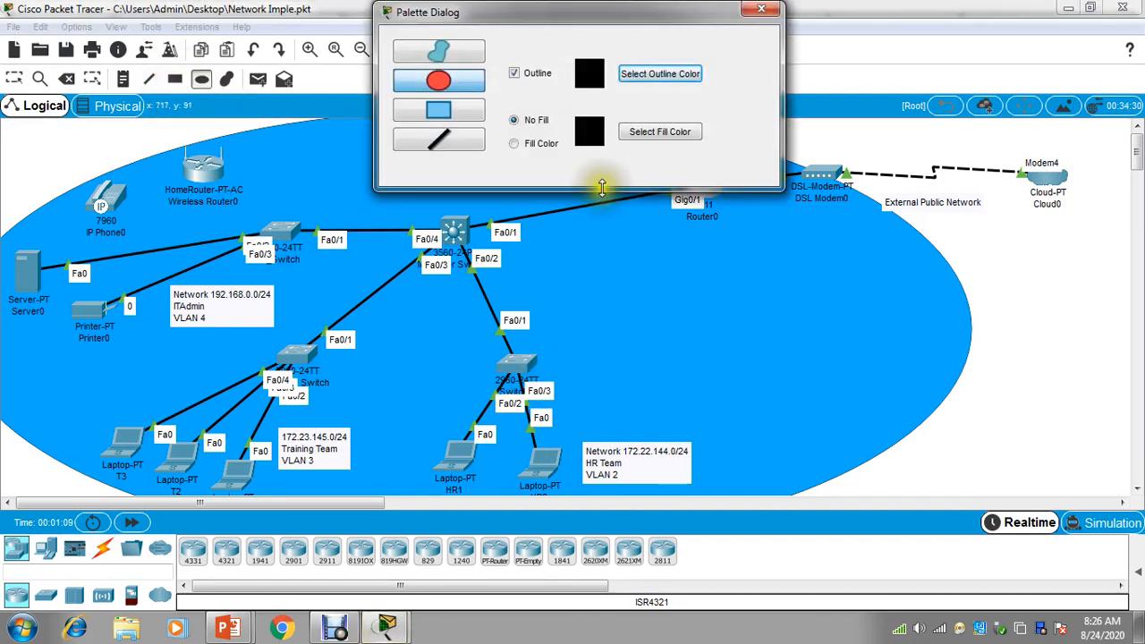
left_click_drag(426, 324, 724, 544)
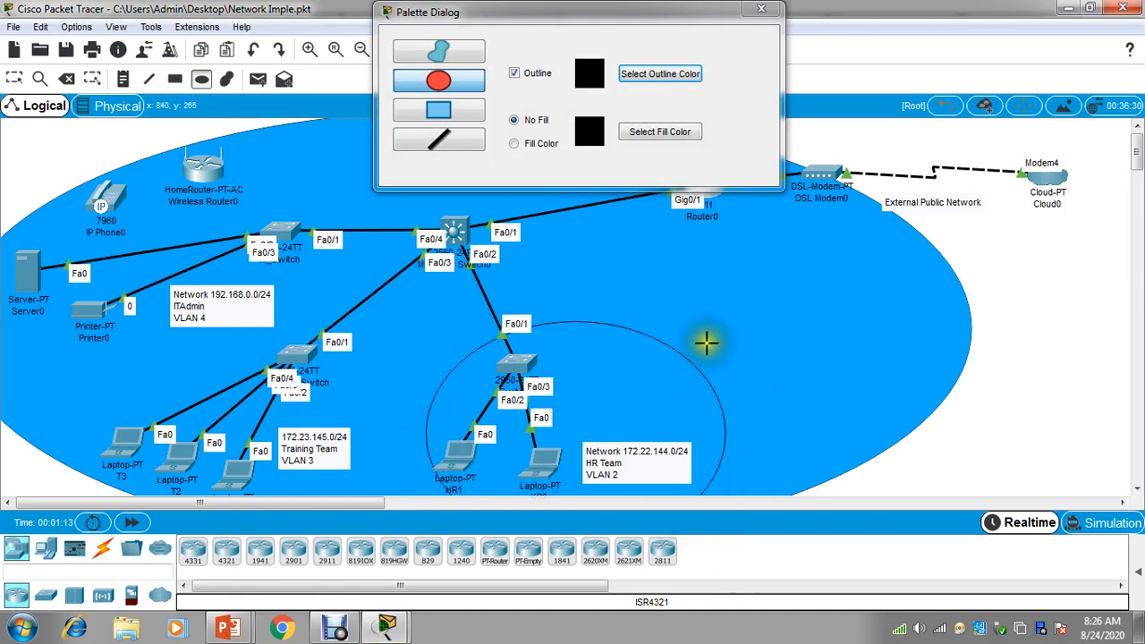
left_click(513, 143)
left_click(636, 132)
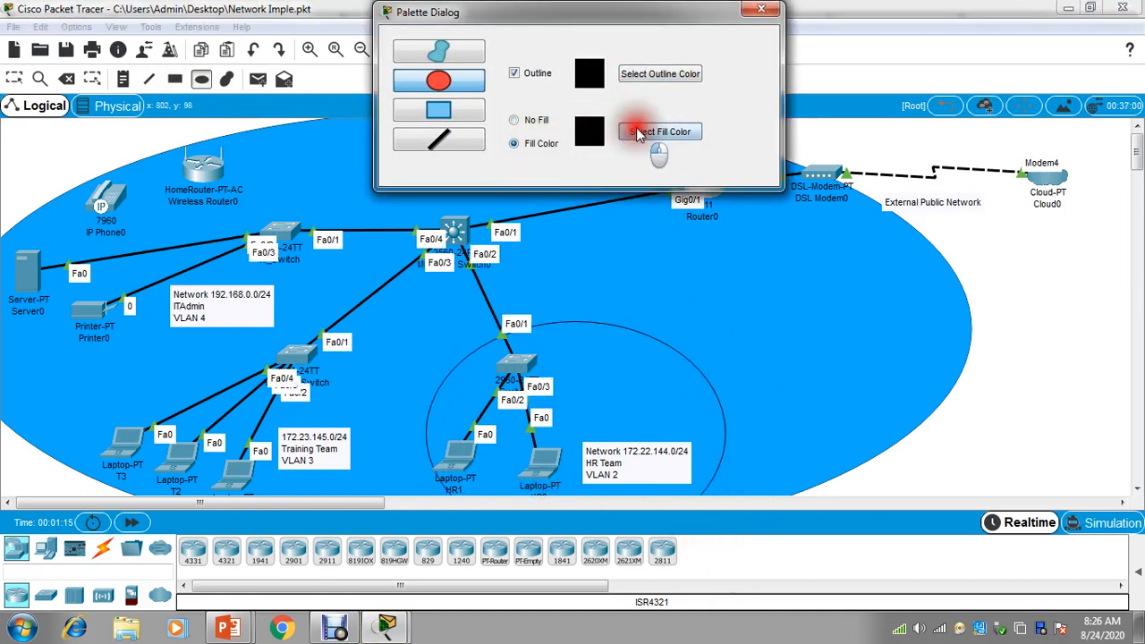
left_click(491, 219)
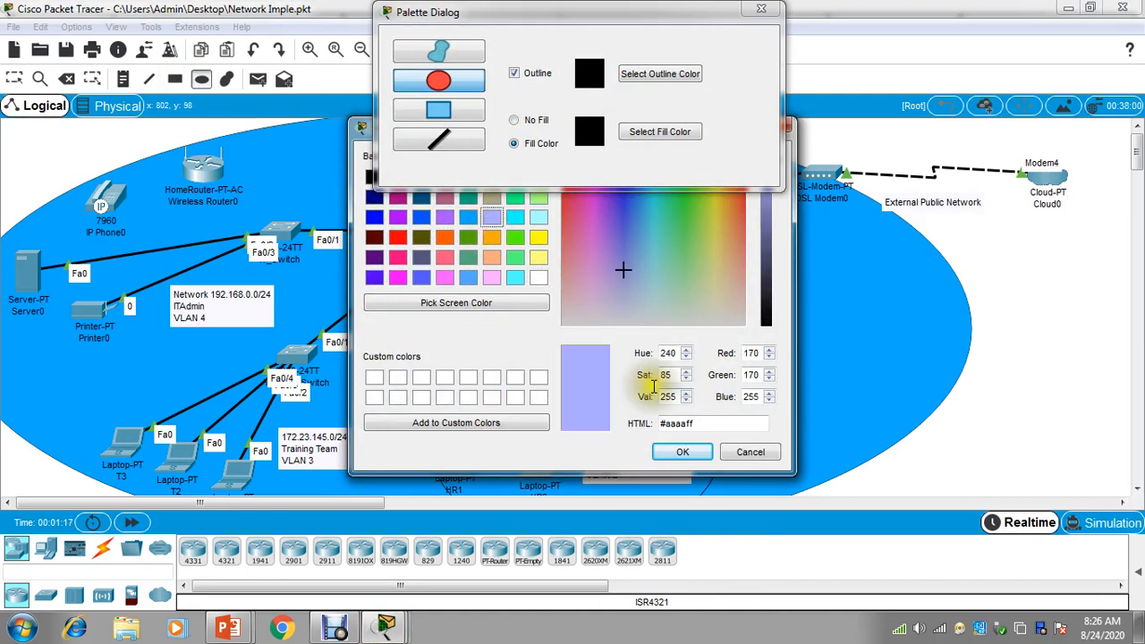
left_click(682, 451)
left_click(761, 9)
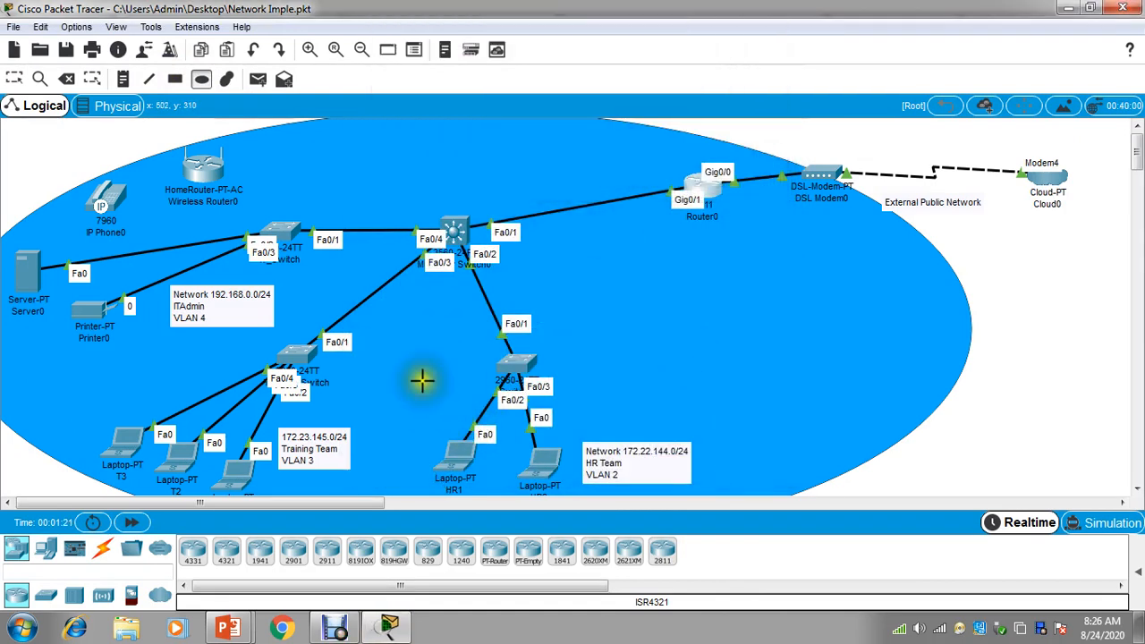
left_click_drag(405, 335, 721, 557)
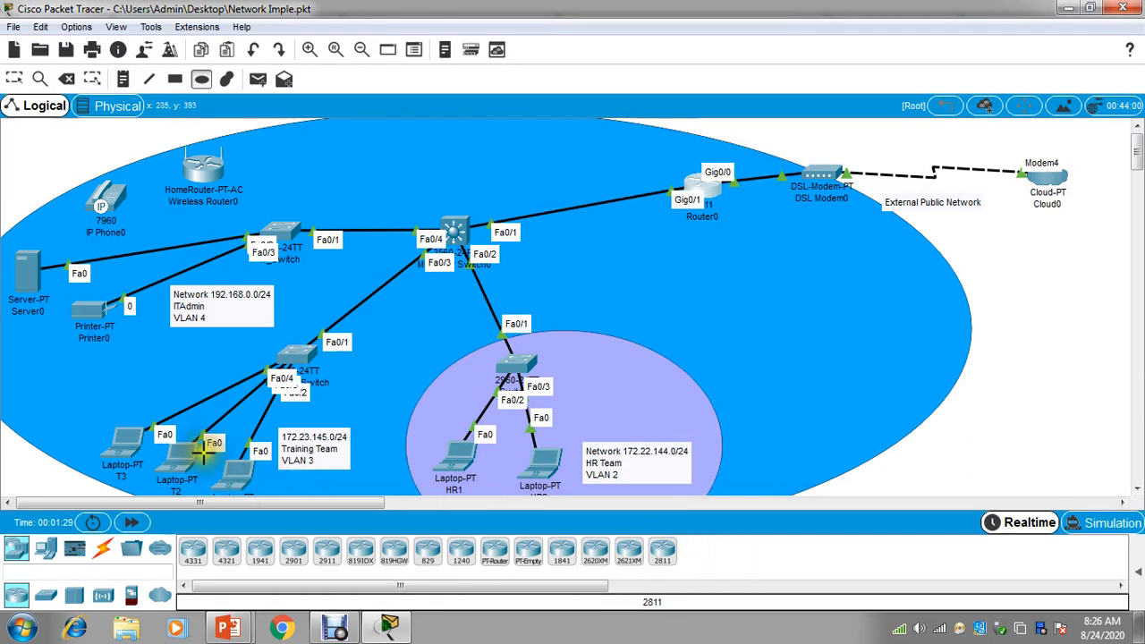
Draw a dark slate-blue filled ellipse around the Training Team network's switch and laptops
left_click_drag(59, 361, 338, 549)
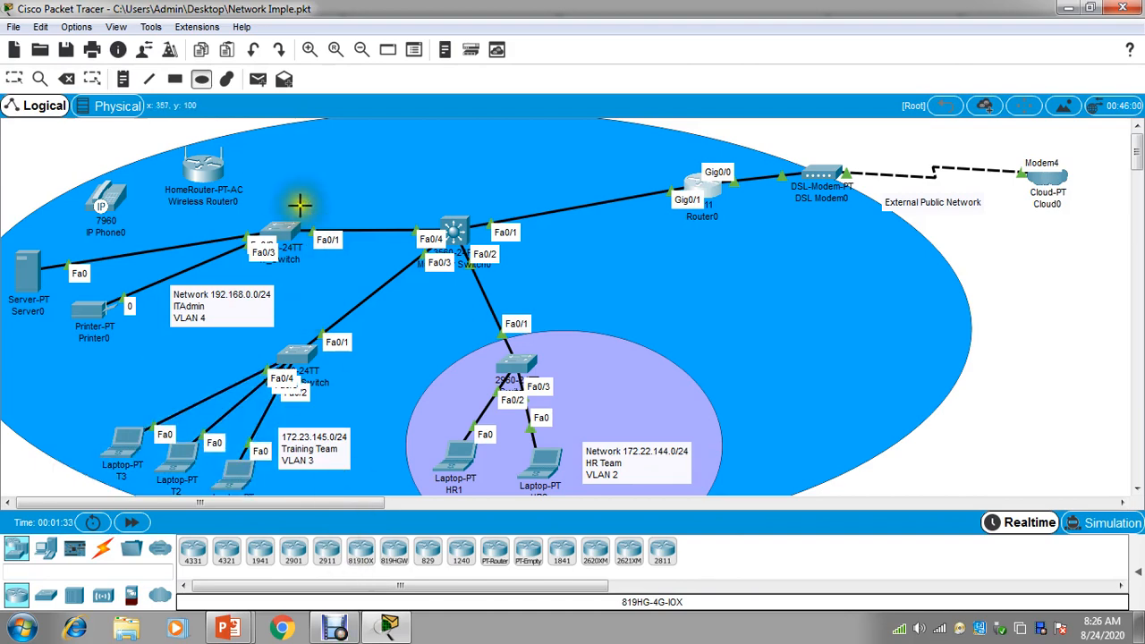
left_click(201, 78)
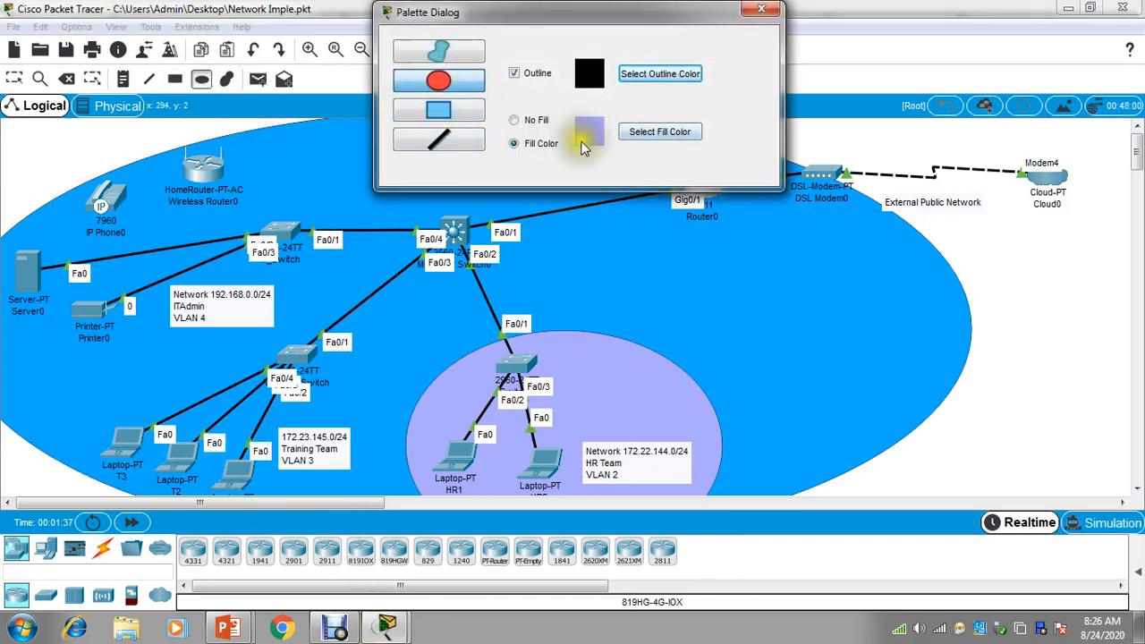
left_click(631, 131)
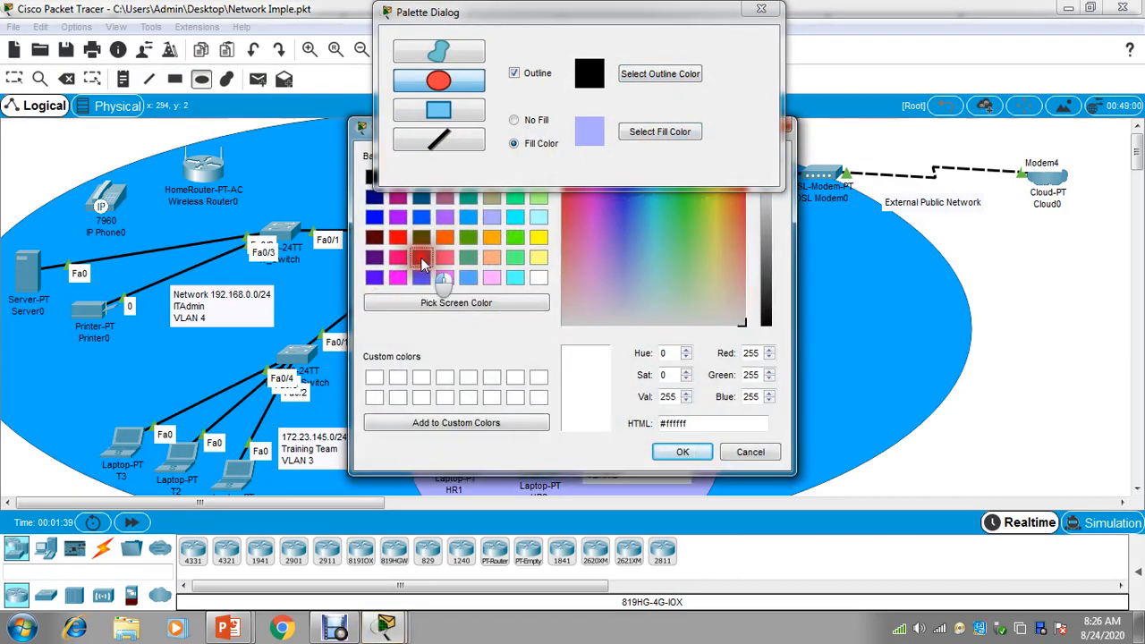
left_click(420, 257)
left_click(682, 452)
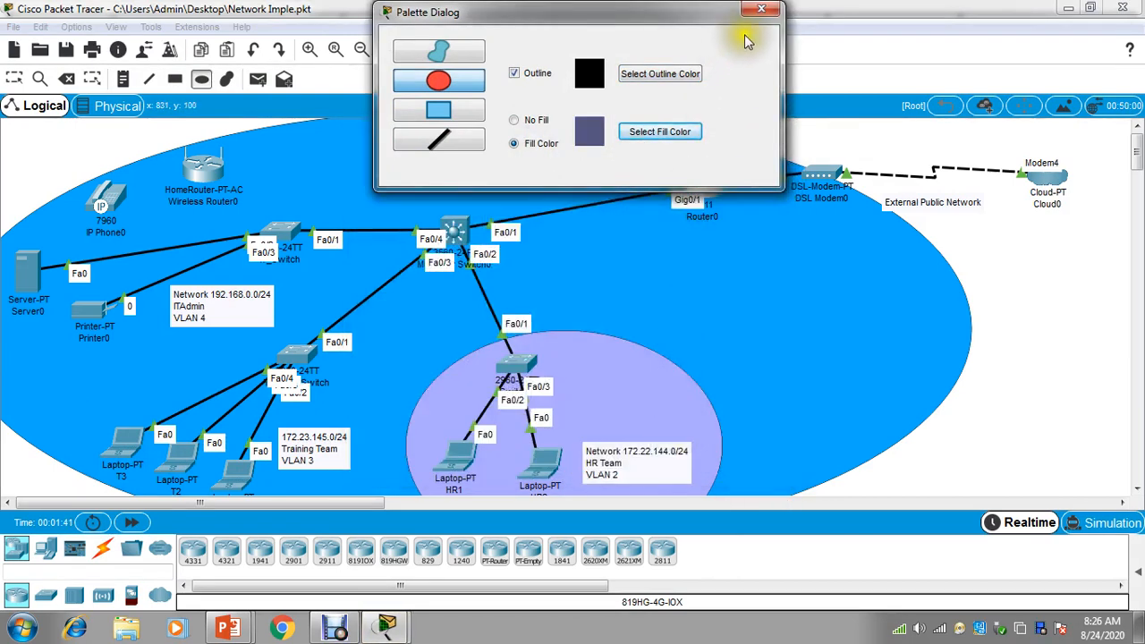
left_click_drag(62, 356, 404, 610)
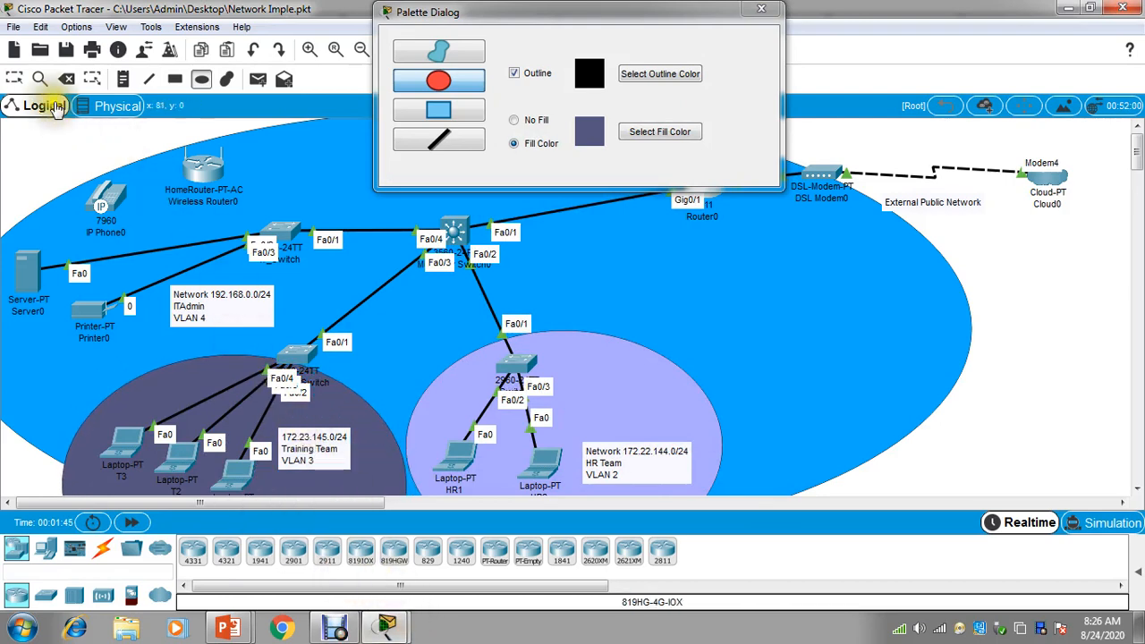
Move the dark slate-blue ellipse off the Training Team network and delete it
left_click(13, 79)
left_click_drag(212, 367, 224, 329)
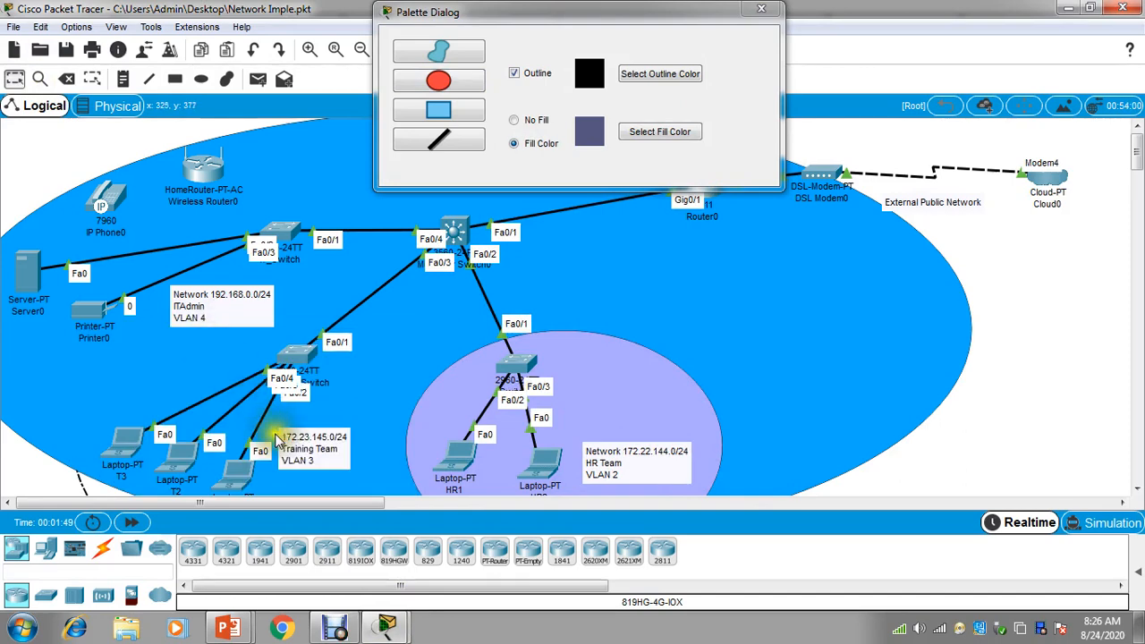
left_click(79, 490)
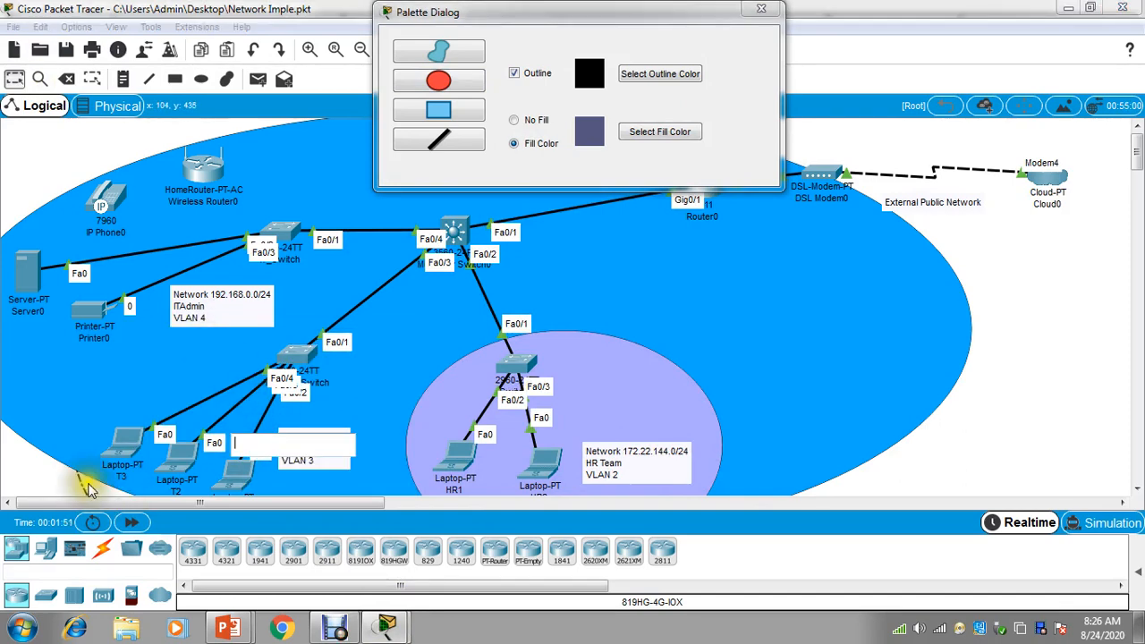
left_click(83, 492)
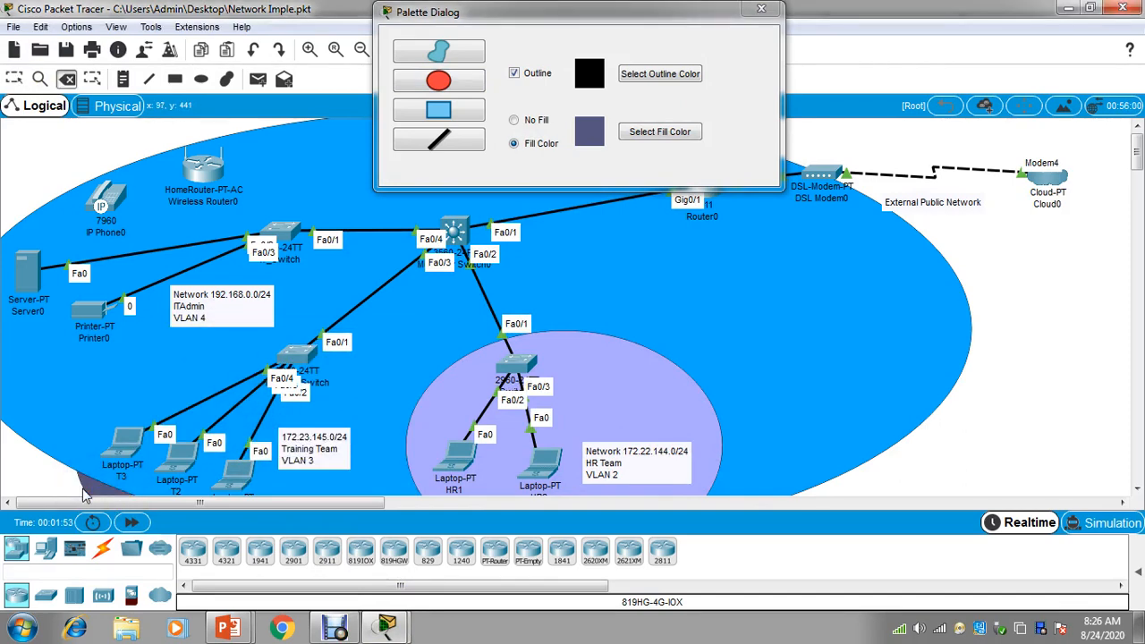
left_click(89, 477)
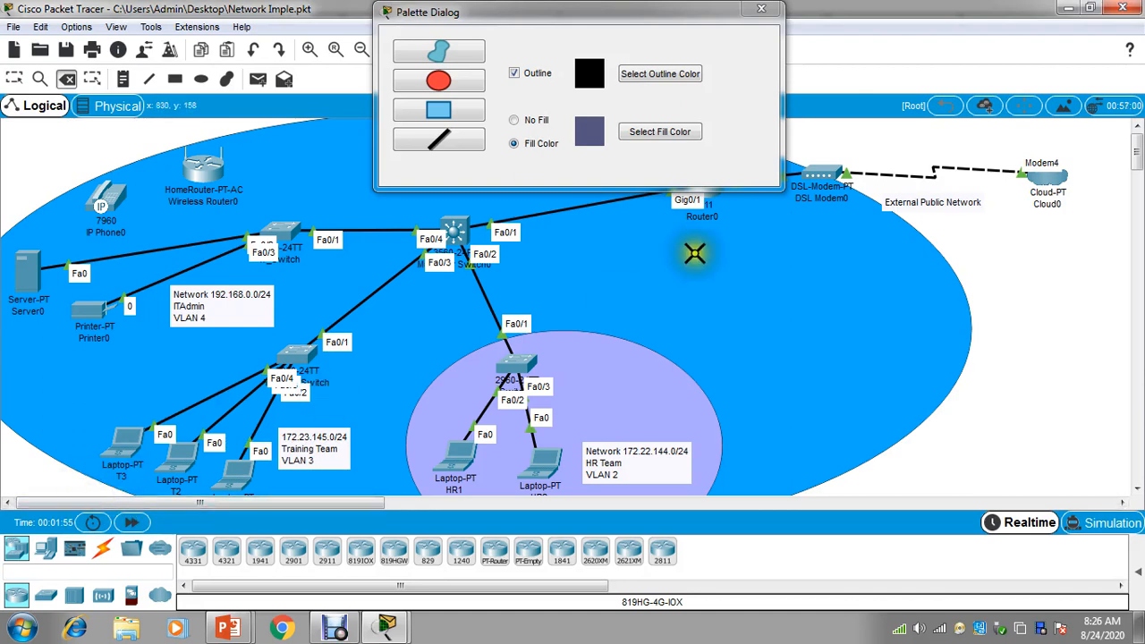
Draw an ellipse with fill colour #00ffff around the Training Team network's laptops
left_click(511, 144)
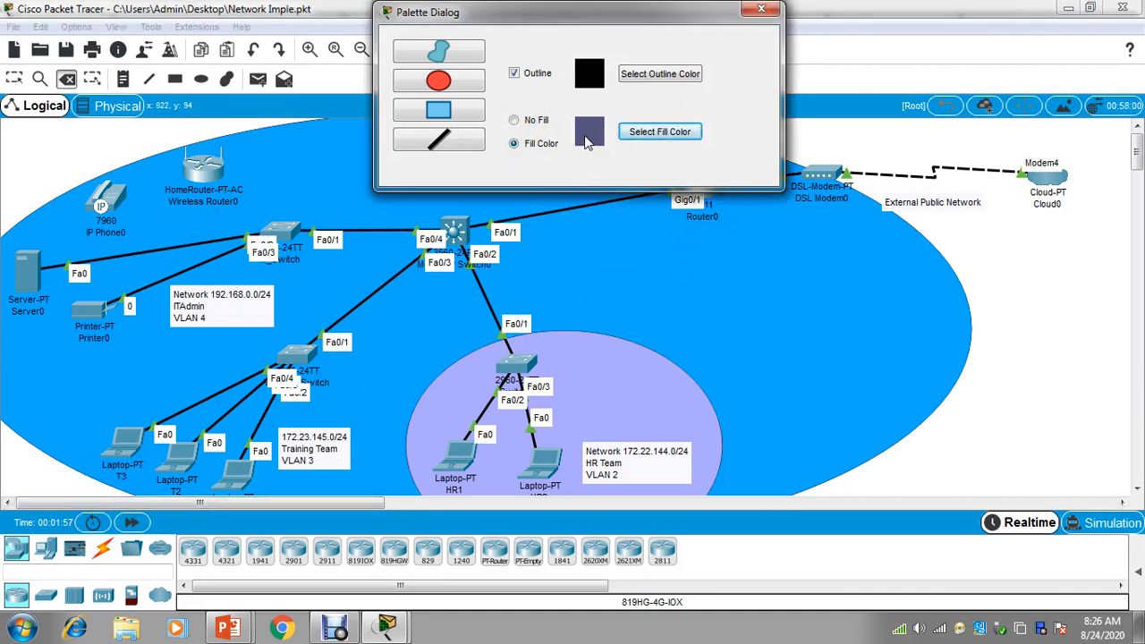
left_click(669, 134)
left_click(515, 216)
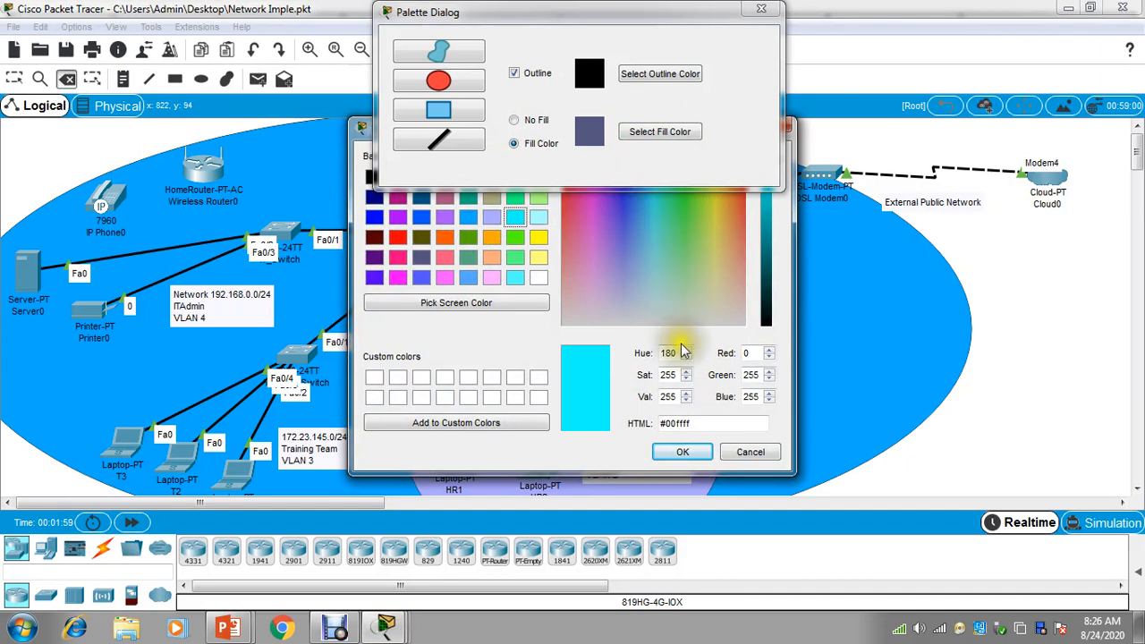
left_click(680, 452)
left_click(156, 380)
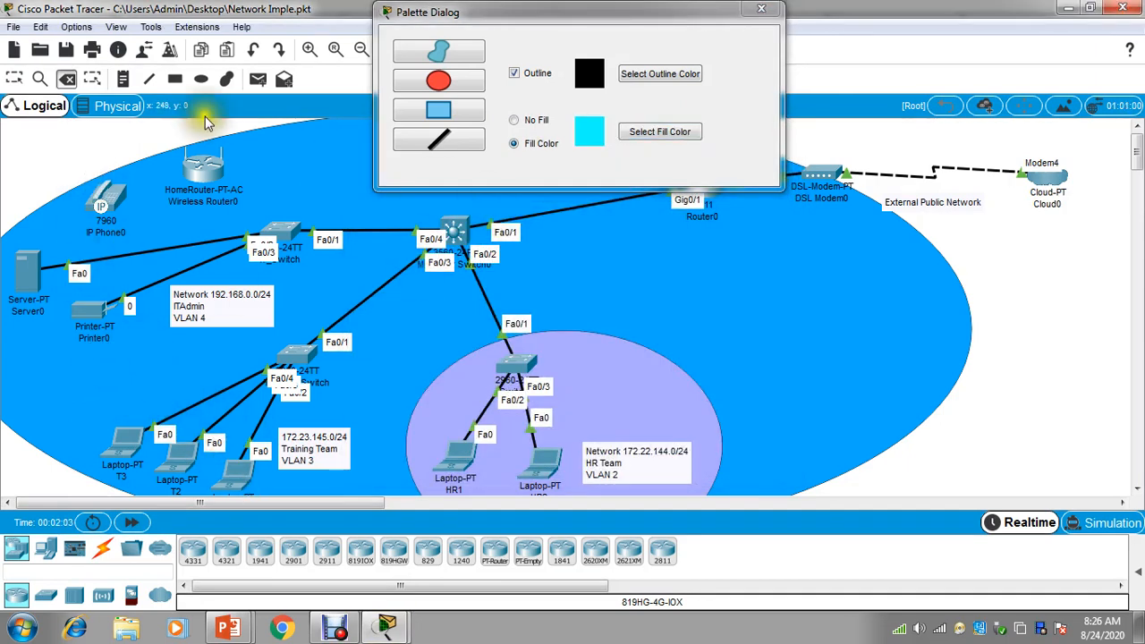
left_click(201, 79)
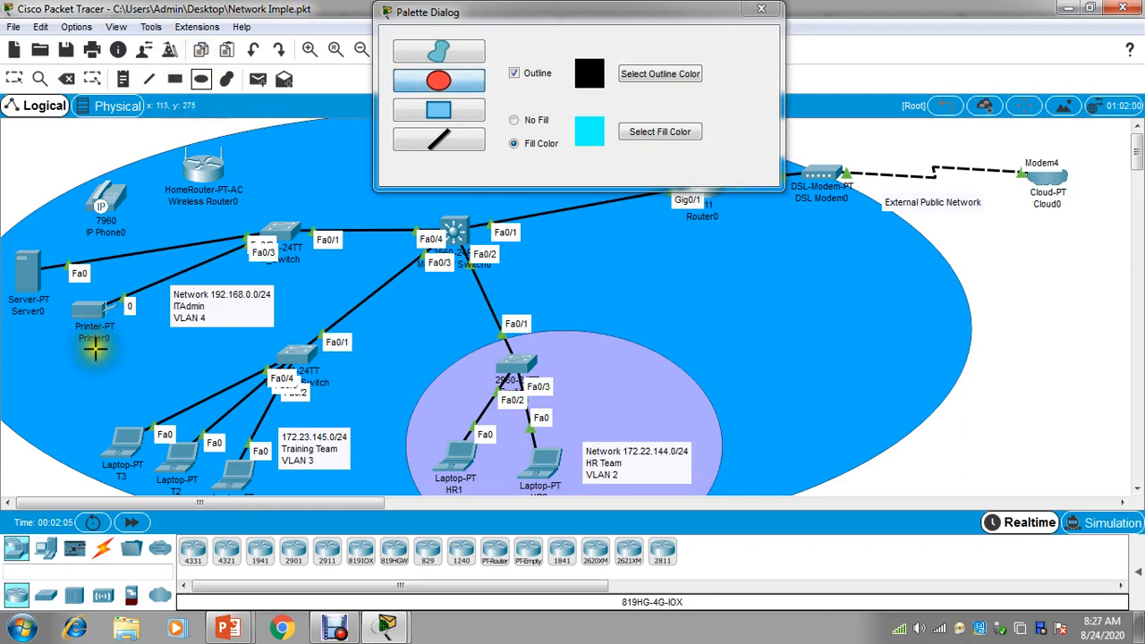
left_click_drag(94, 350, 381, 527)
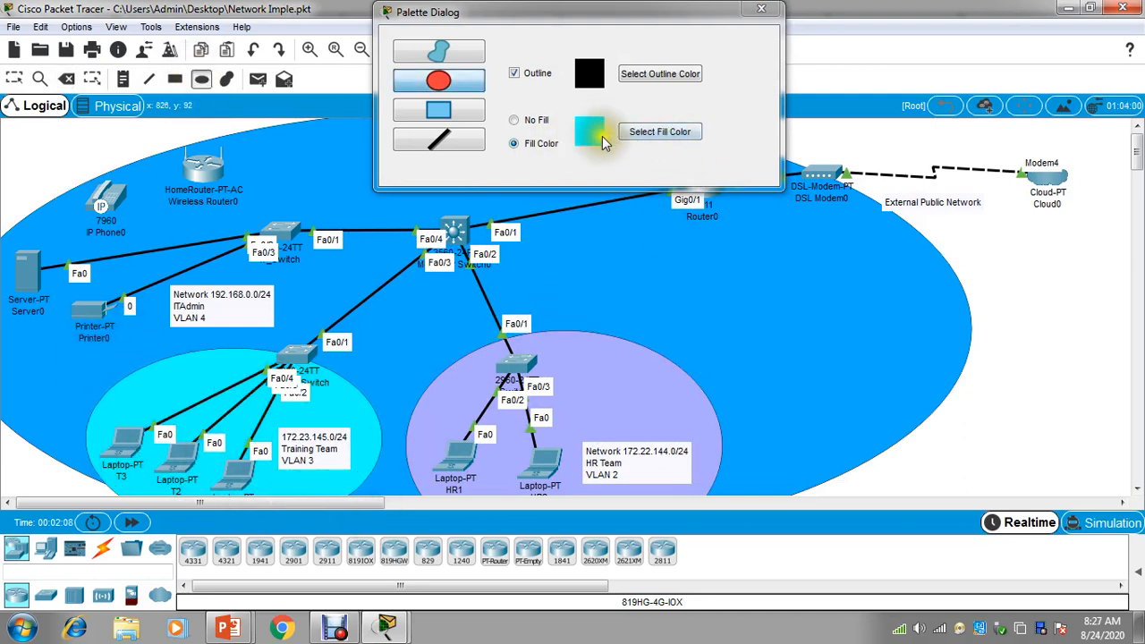
Draw an ellipse with fill colour #aa00ff around the ITAdmin VLAN 4 network
left_click(659, 132)
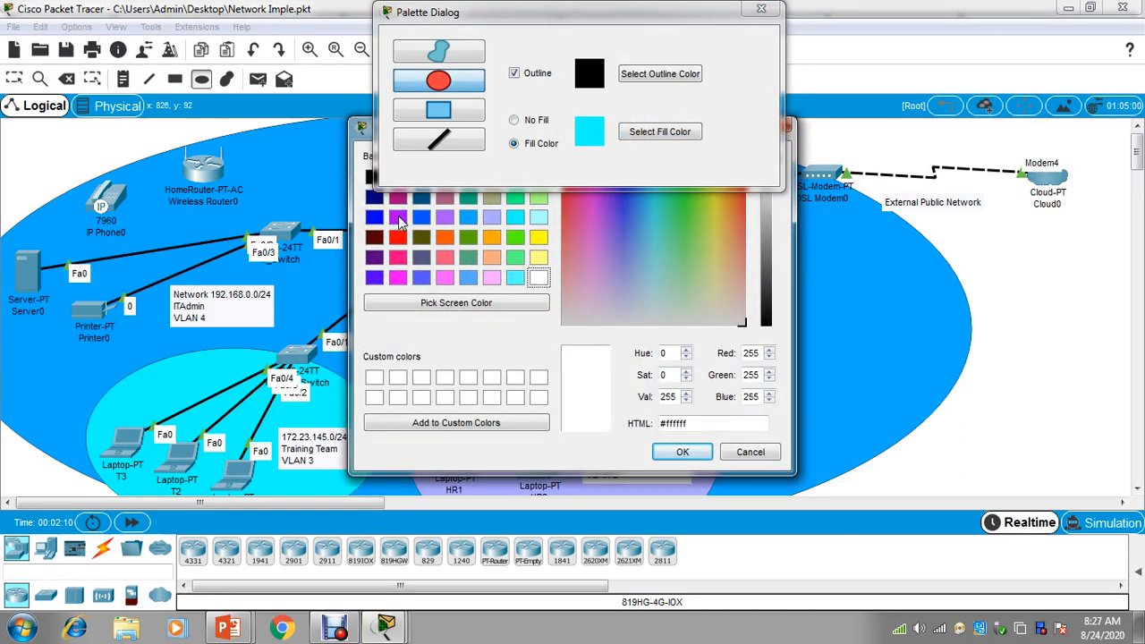
left_click(398, 217)
left_click(682, 452)
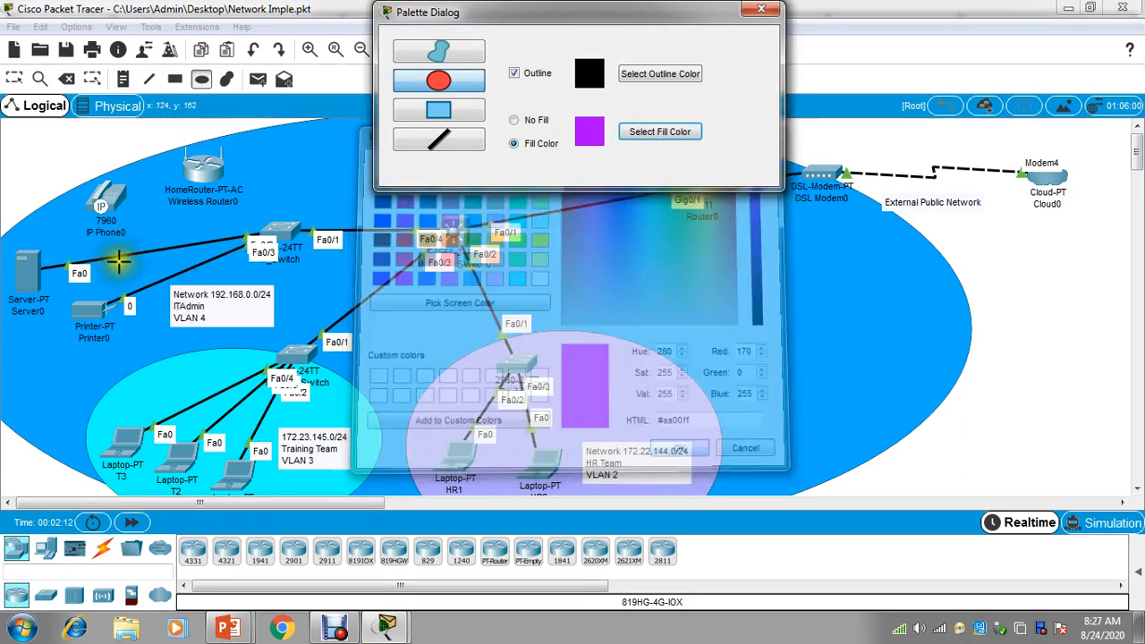
mouse_move(38, 200)
left_mouse_down()
mouse_move(164, 320)
mouse_move(286, 350)
mouse_move(332, 383)
left_mouse_up()
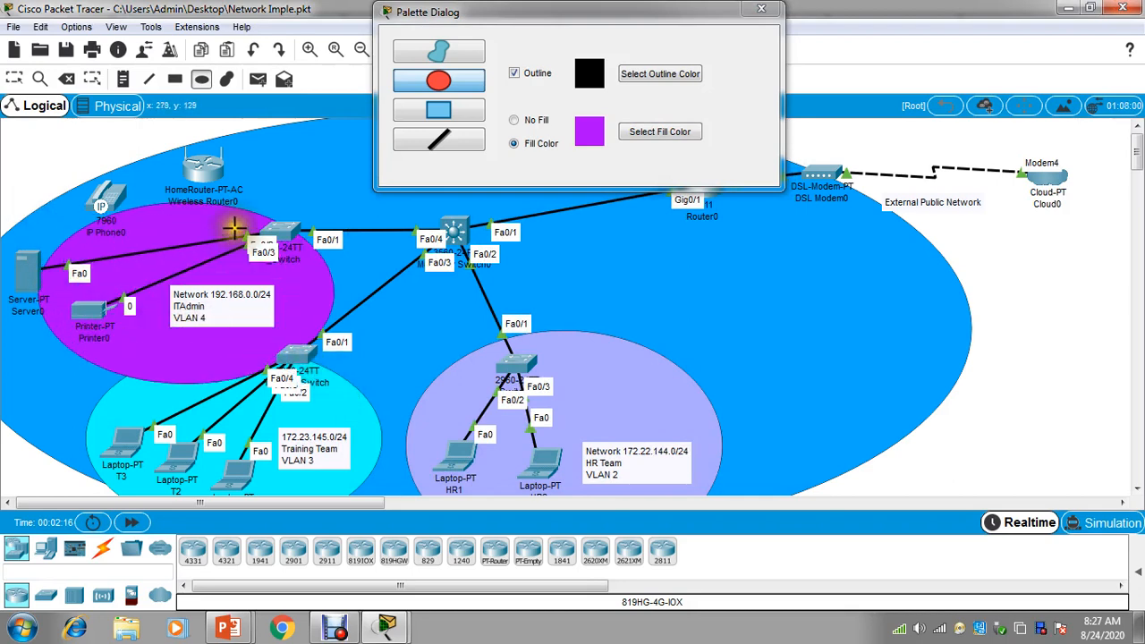
Move the purple ITAdmin ellipse up toward the wireless router and IP phone and select it
left_click(24, 88)
left_click_drag(206, 227, 202, 172)
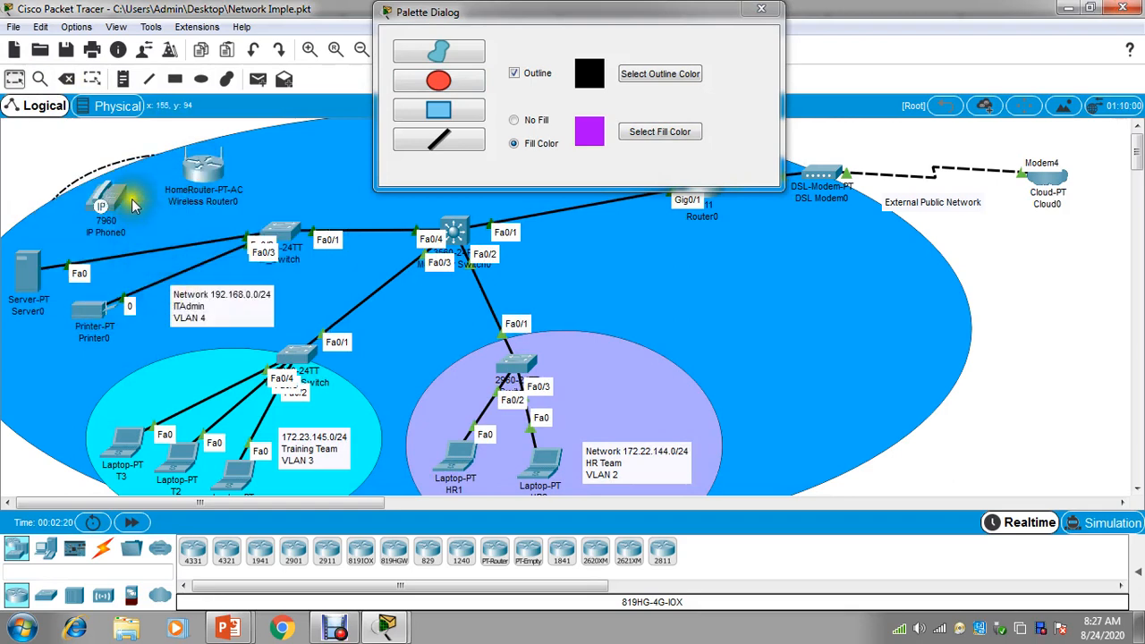
left_click(118, 170)
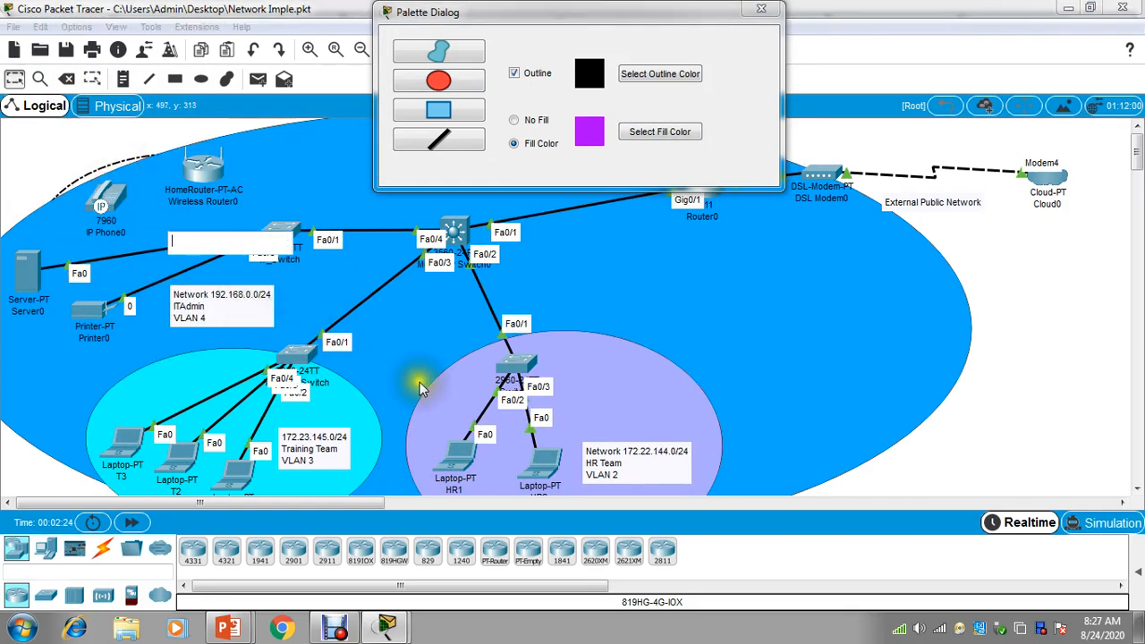
Delete the selected purple ellipse from the ITAdmin VLAN 4 network
left_click(66, 79)
left_click(593, 331)
left_click(592, 331)
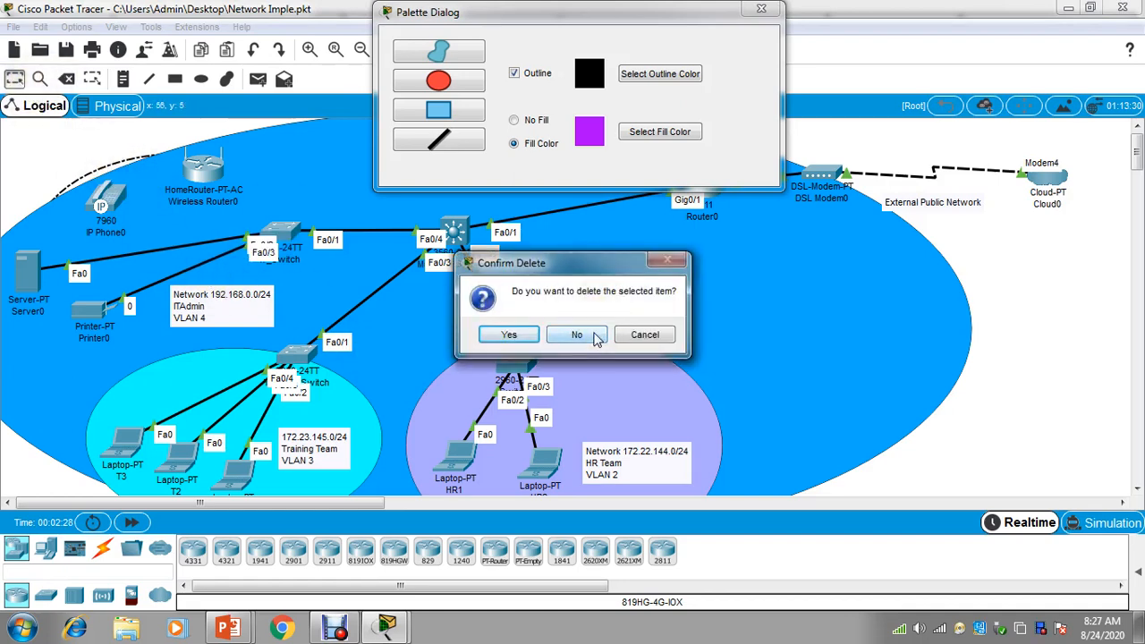
left_click(593, 331)
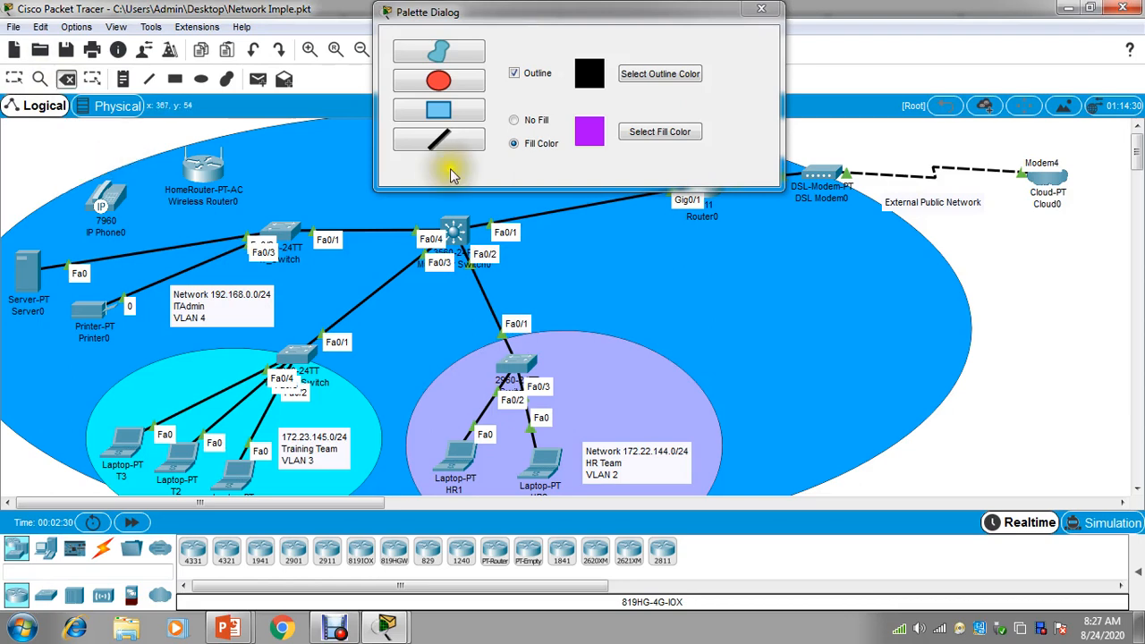
Try deleting the large blue ellipse behind the whole network, and undo the deletion
left_click(659, 132)
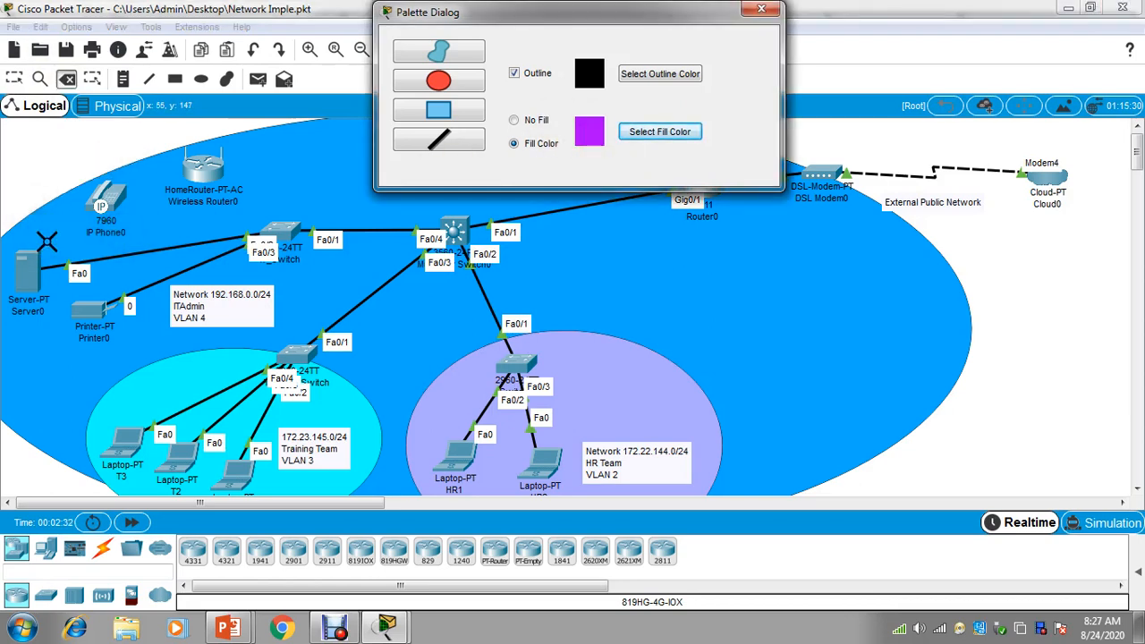
left_click(88, 207)
left_click(90, 222)
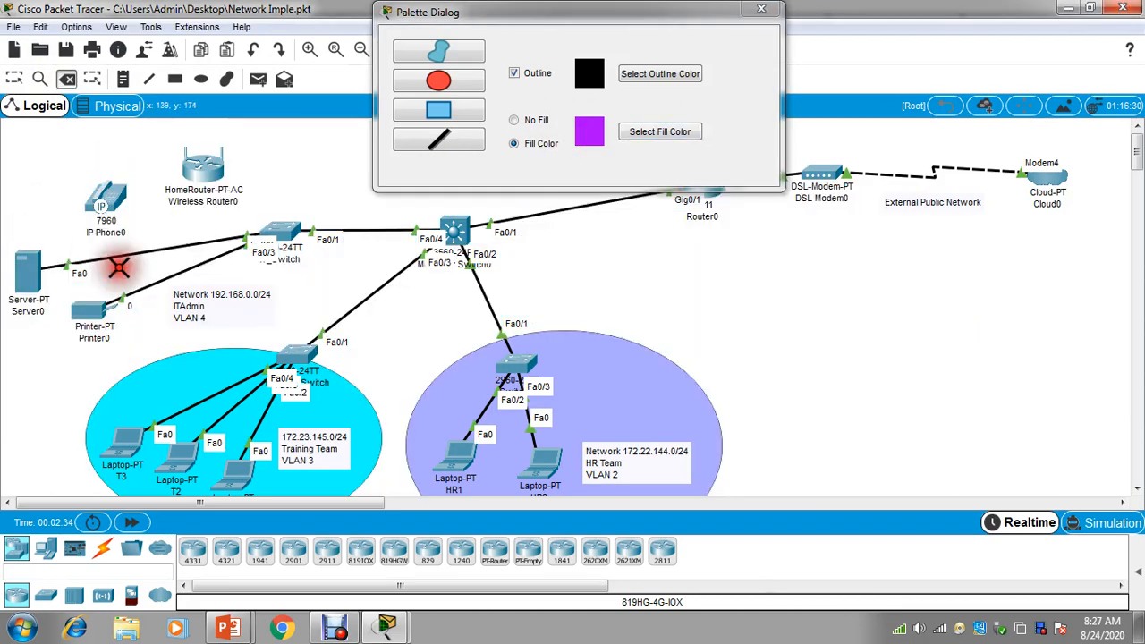
key("ctrl+z")
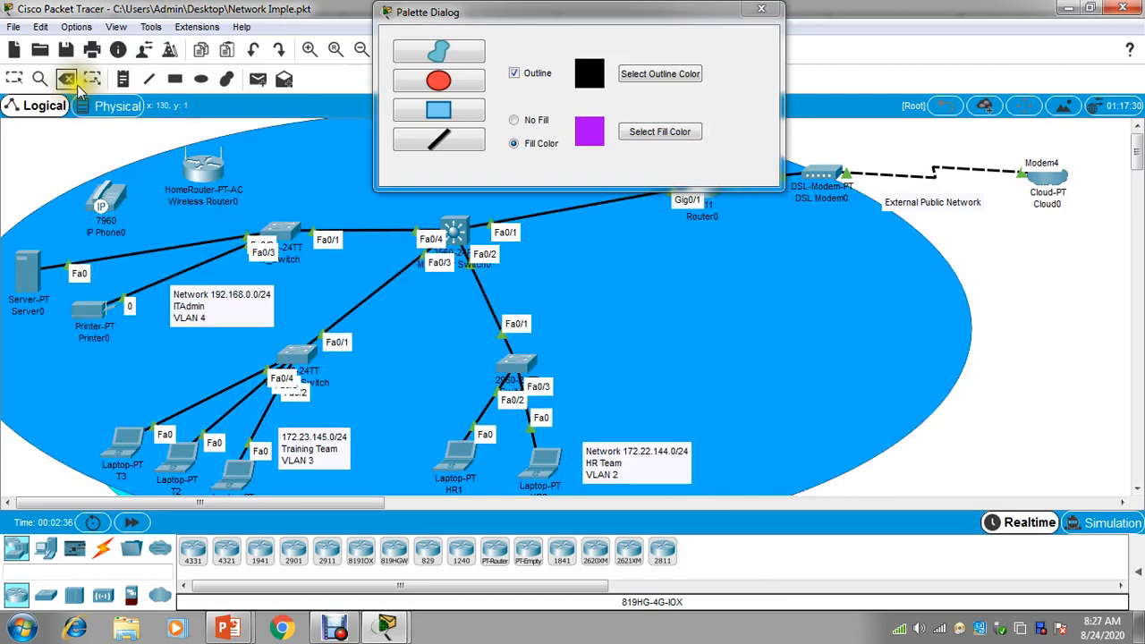
Draw a purple filled rectangle over the ITAdmin VLAN 4 network and move it up to cover the IP phone
left_click(13, 79)
left_click(174, 79)
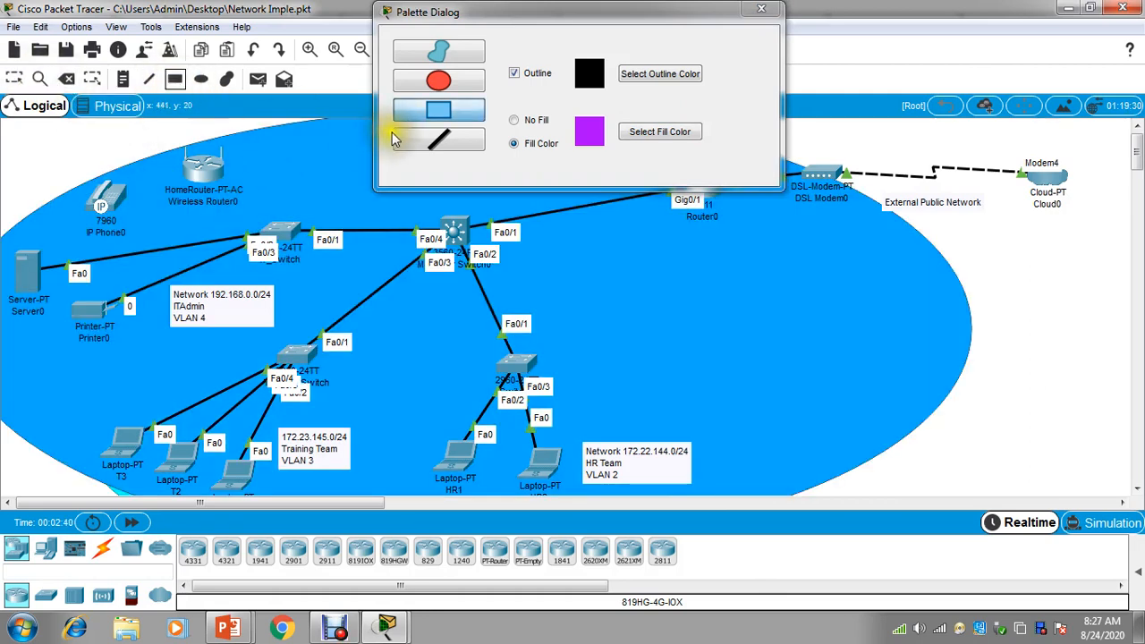
left_click(438, 110)
left_click_drag(36, 215, 310, 364)
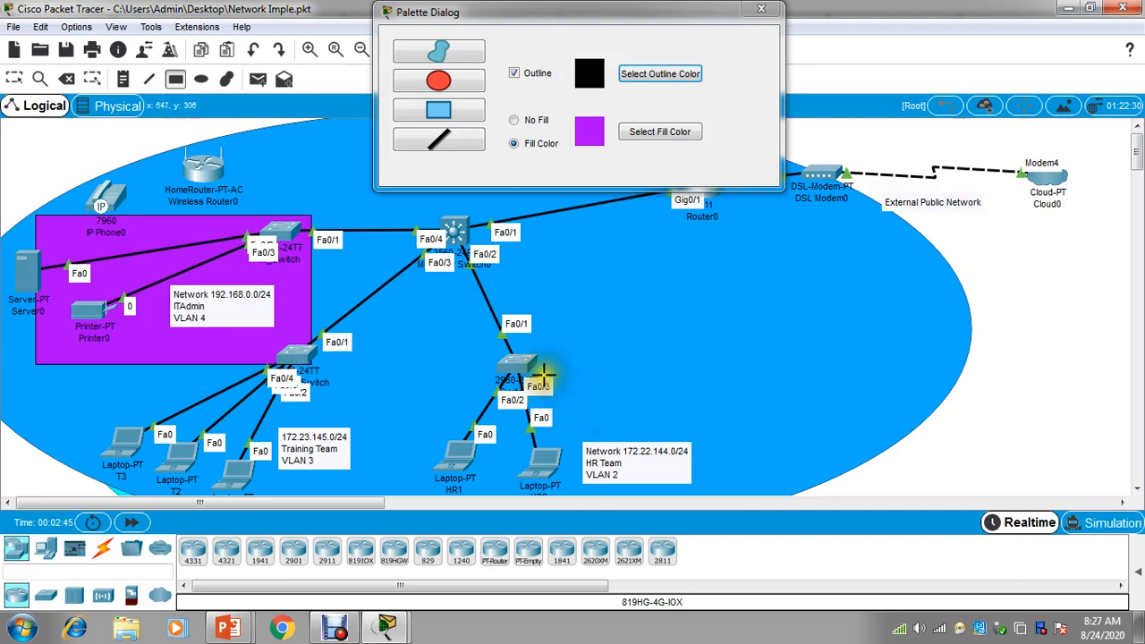
left_click(15, 79)
left_click(188, 234)
left_click_drag(188, 234, 199, 198)
left_click(147, 380)
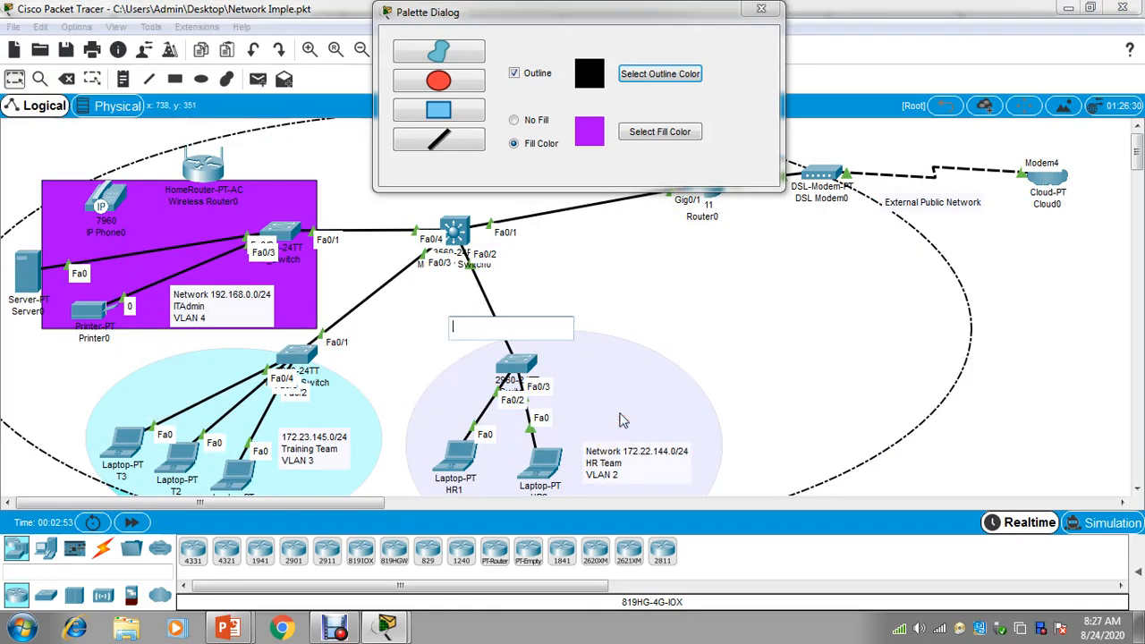
left_click(797, 261)
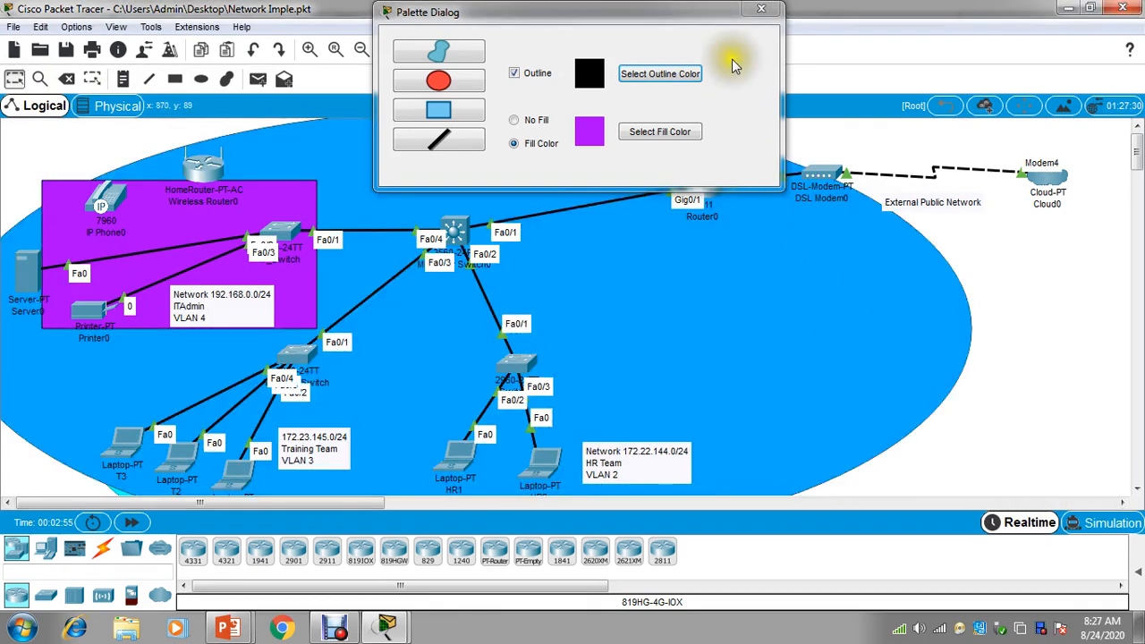
left_click(760, 9)
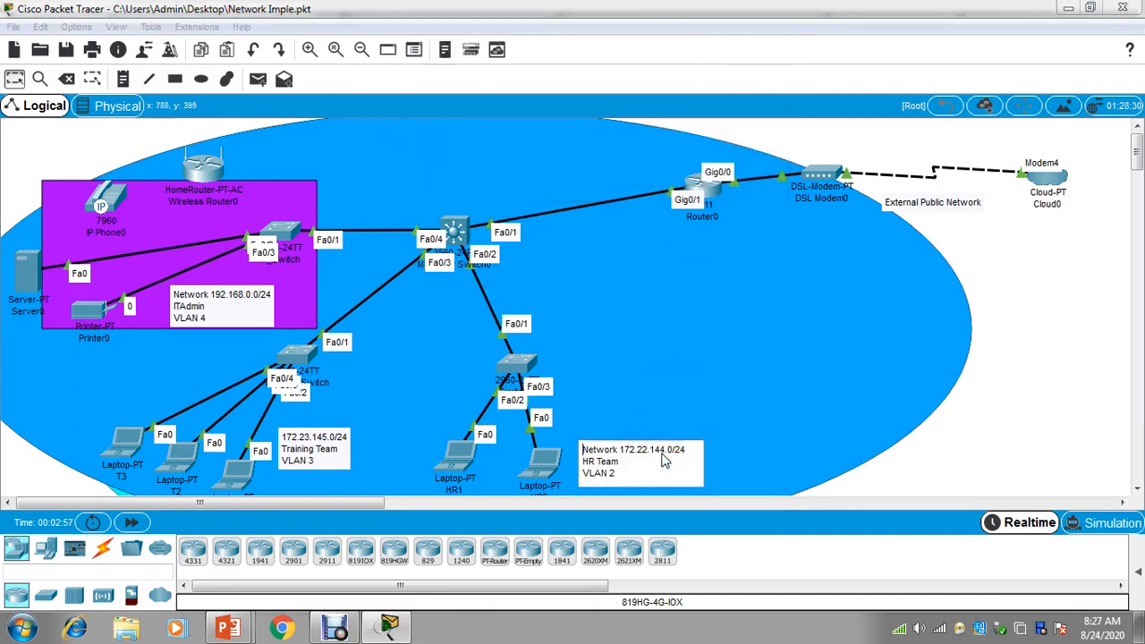
left_click(635, 396)
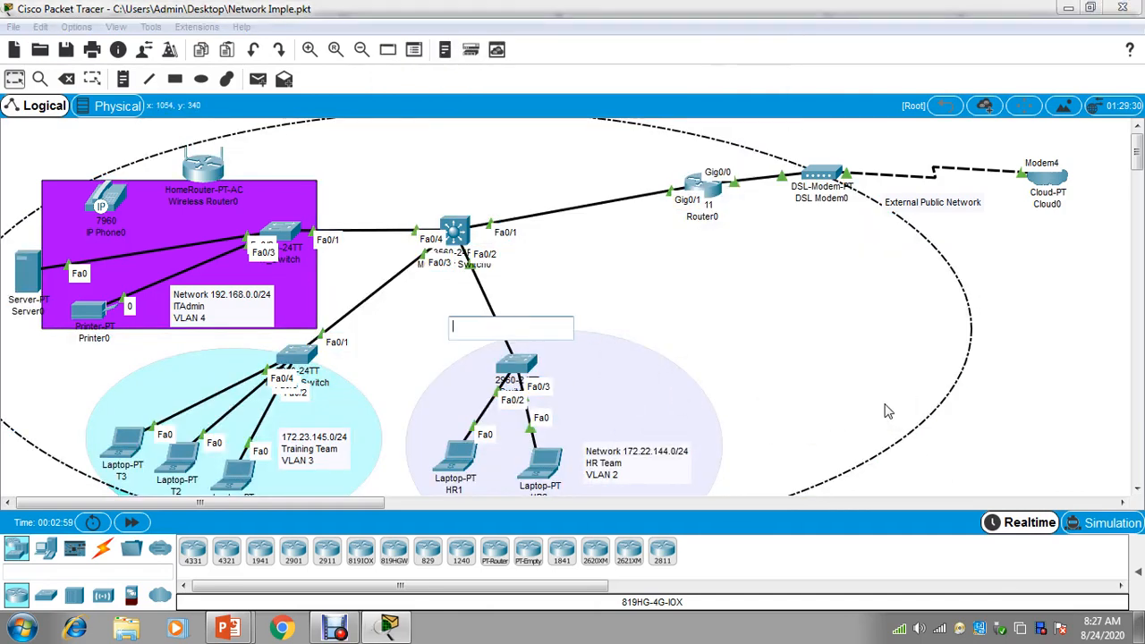
left_click(964, 437)
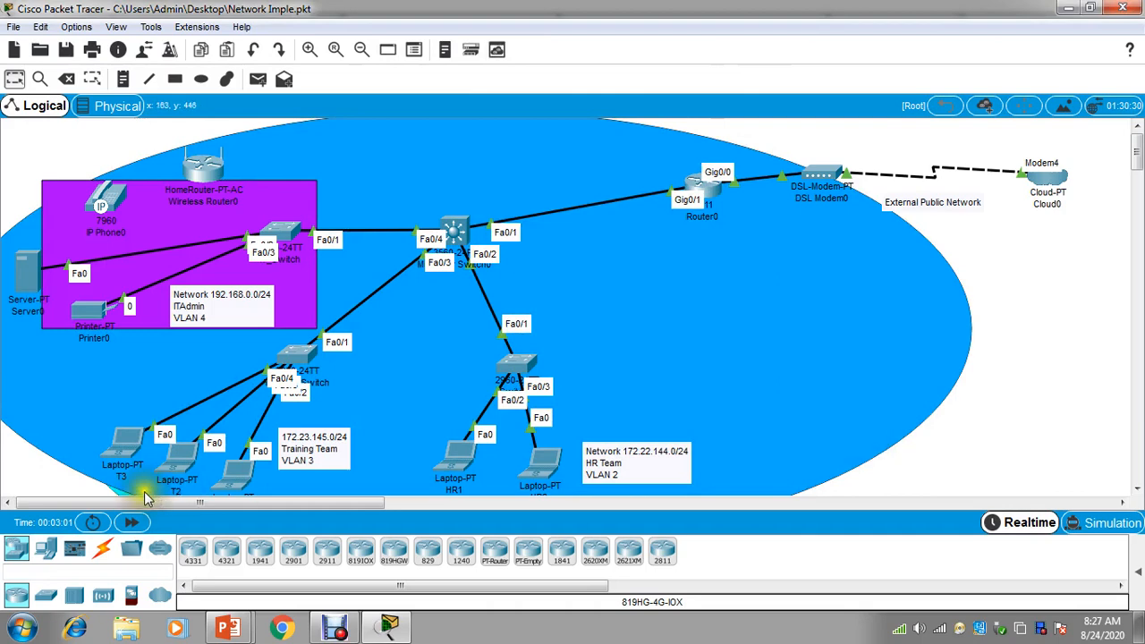
left_click(116, 497)
left_click(116, 497)
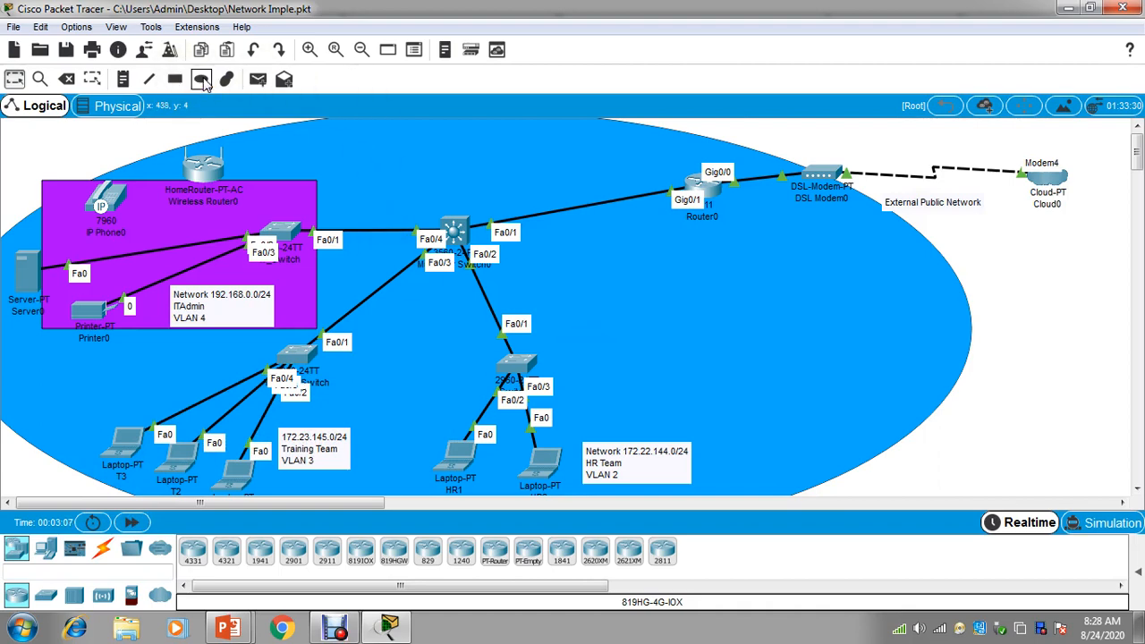
Draw purple filled ellipses around the HR Team VLAN 2 network and the Training Team VLAN 3 network
left_click(203, 80)
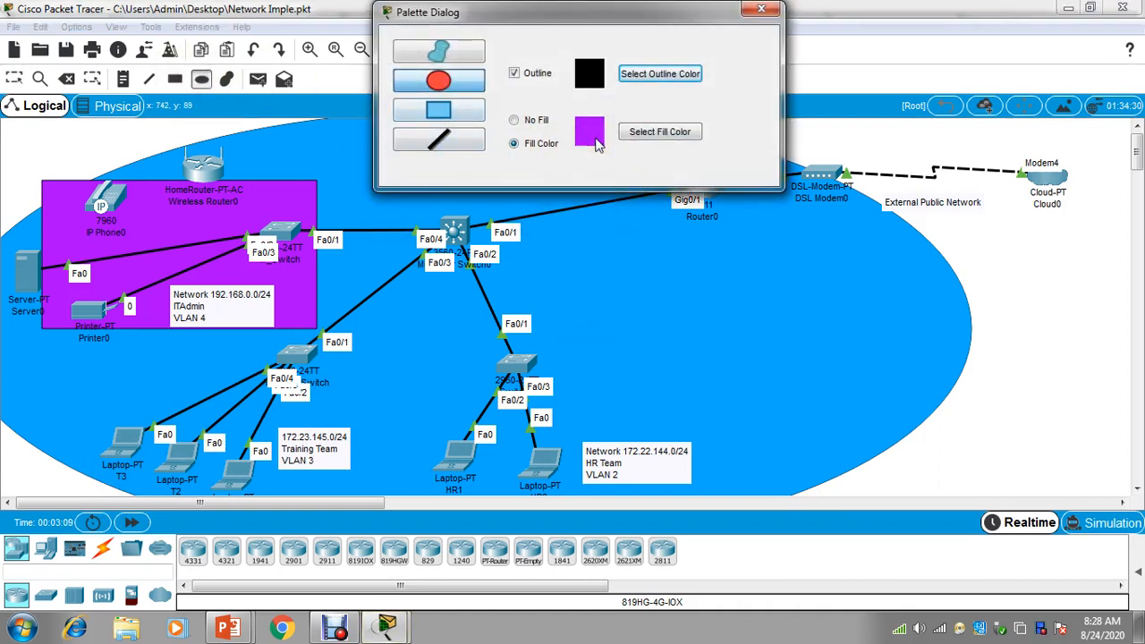
mouse_move(438, 331)
left_mouse_down()
mouse_move(480, 501)
mouse_move(685, 532)
left_mouse_up()
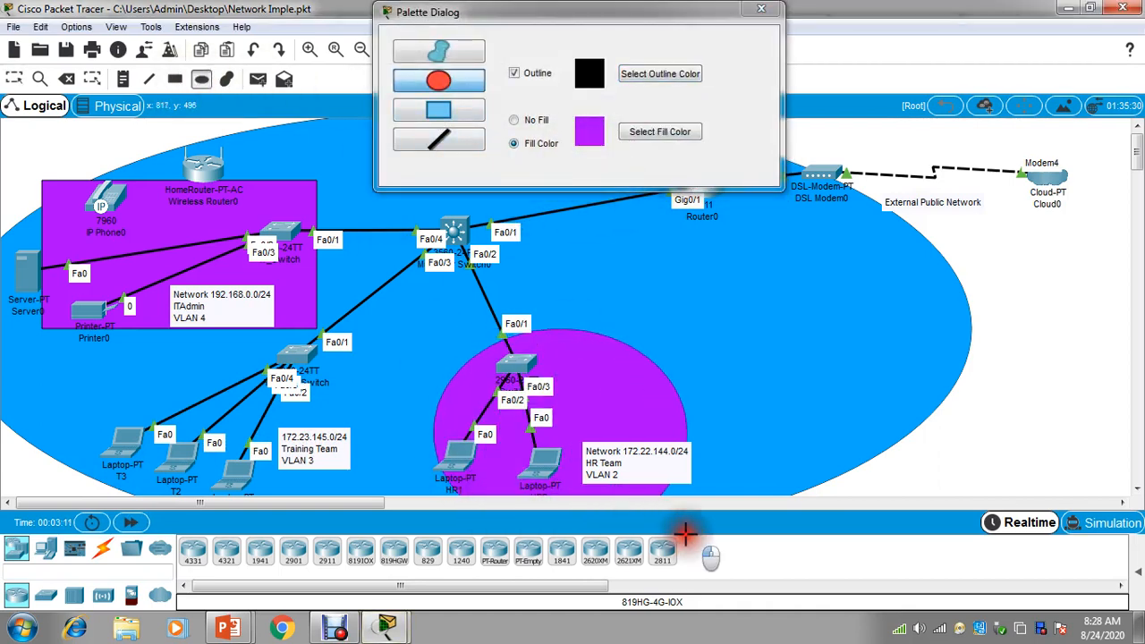
left_click(584, 133)
left_click(112, 372)
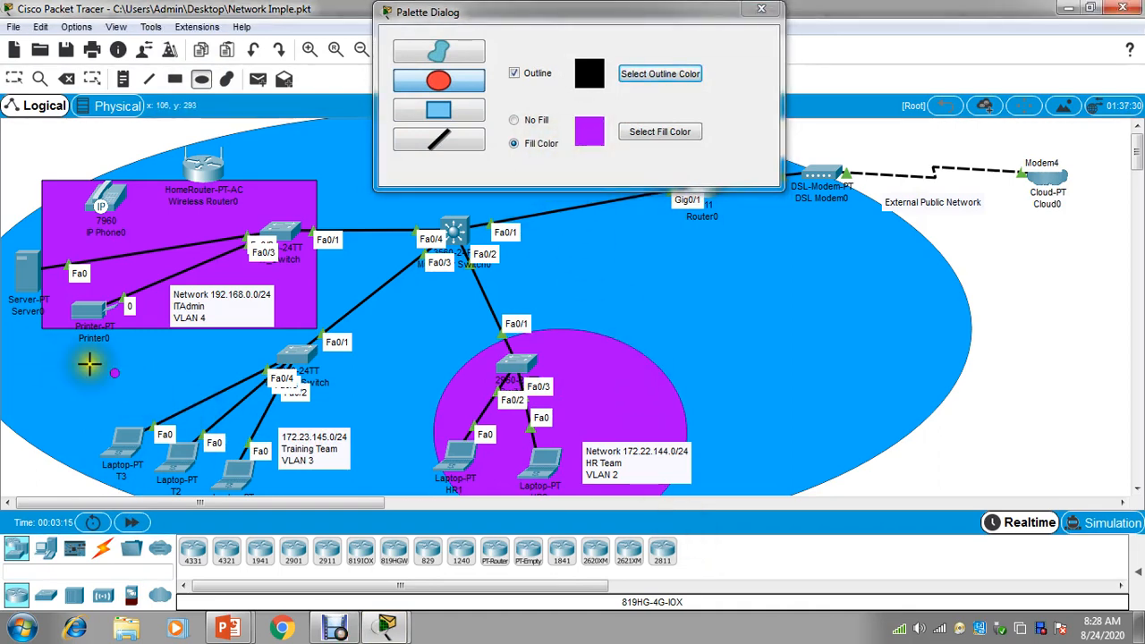
left_click_drag(81, 360, 391, 539)
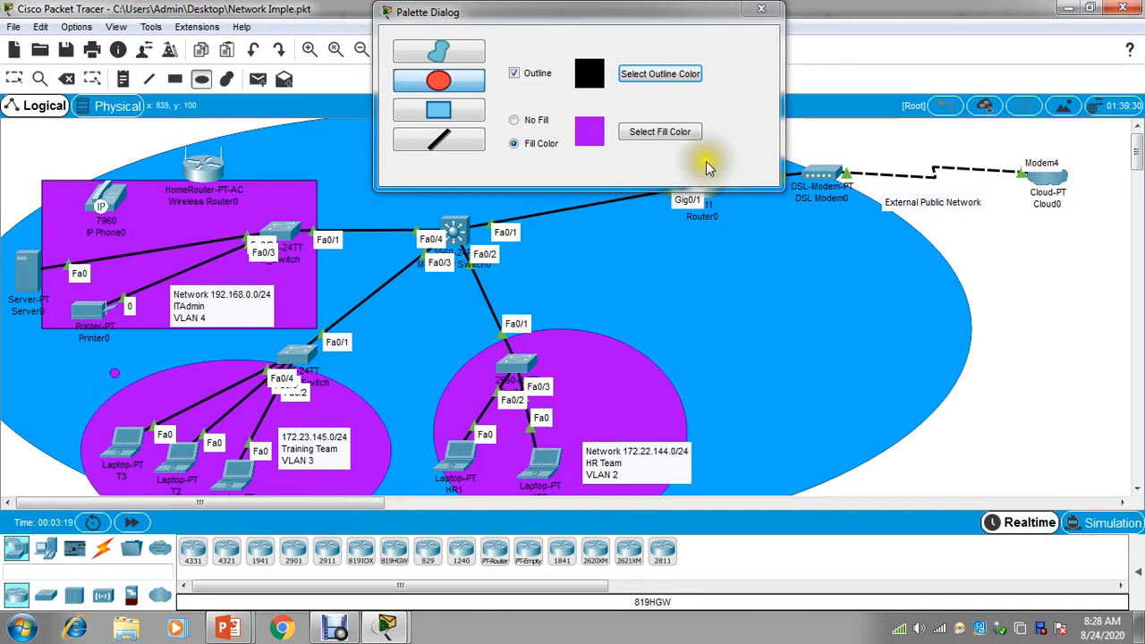
left_click(761, 8)
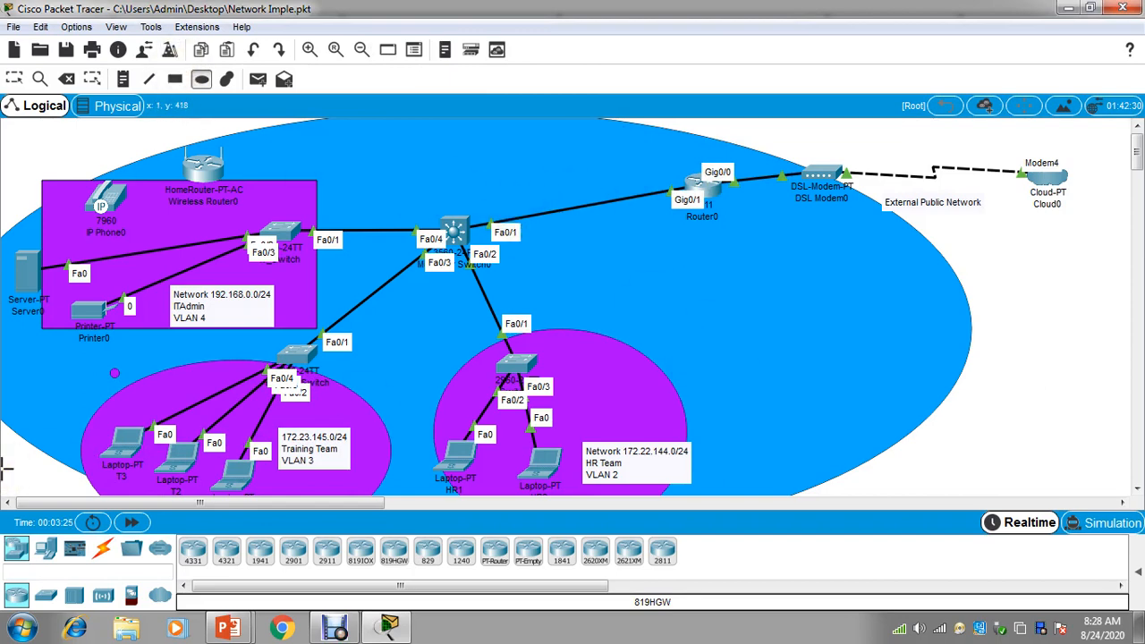
Shift the purple ITAdmin rectangle left so that it encloses Server0 and Printer0
left_click(13, 79)
left_click_drag(313, 195, 276, 191)
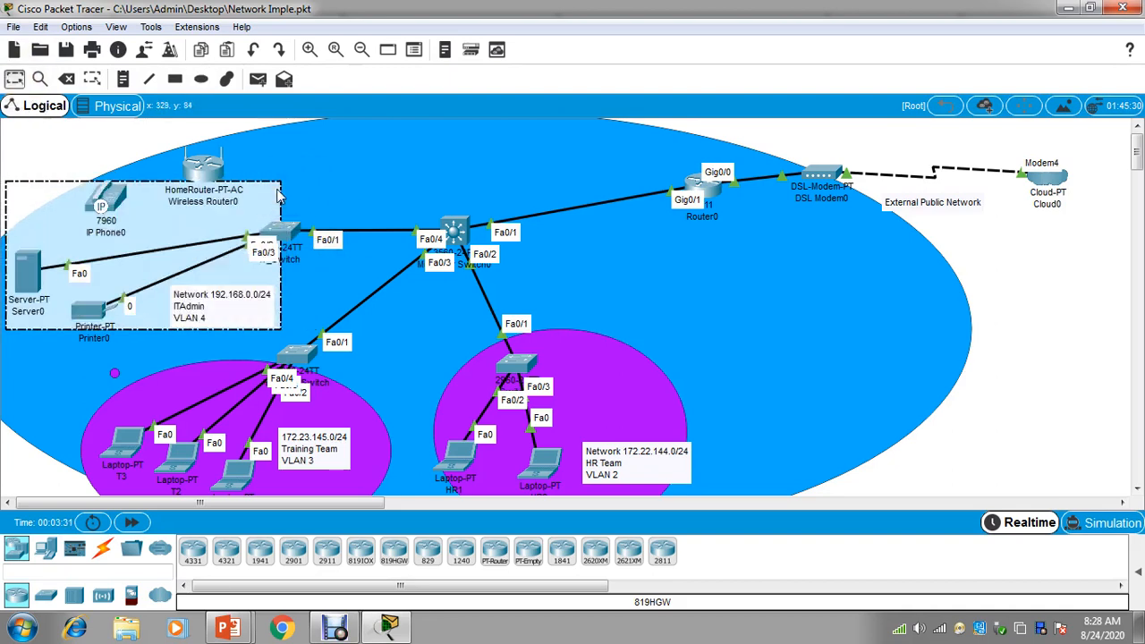
left_click(394, 187)
left_click(991, 420)
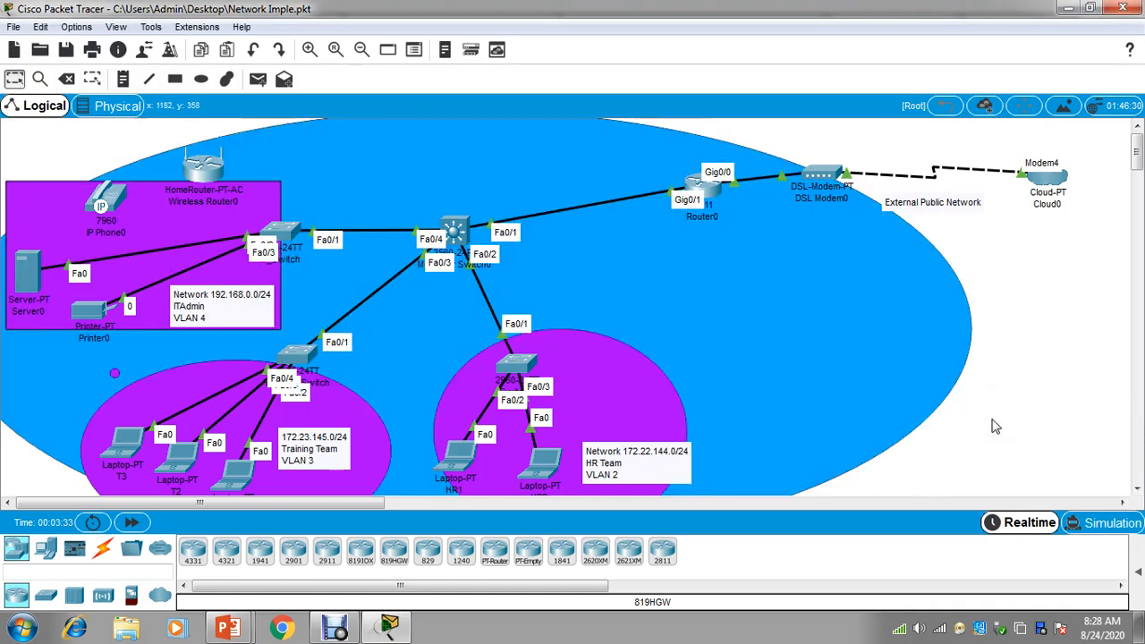
Move Wireless Router0 and IP Phone0 inside the purple ITAdmin rectangle, placing the phone above Server0 and the router beside it
left_click(13, 83)
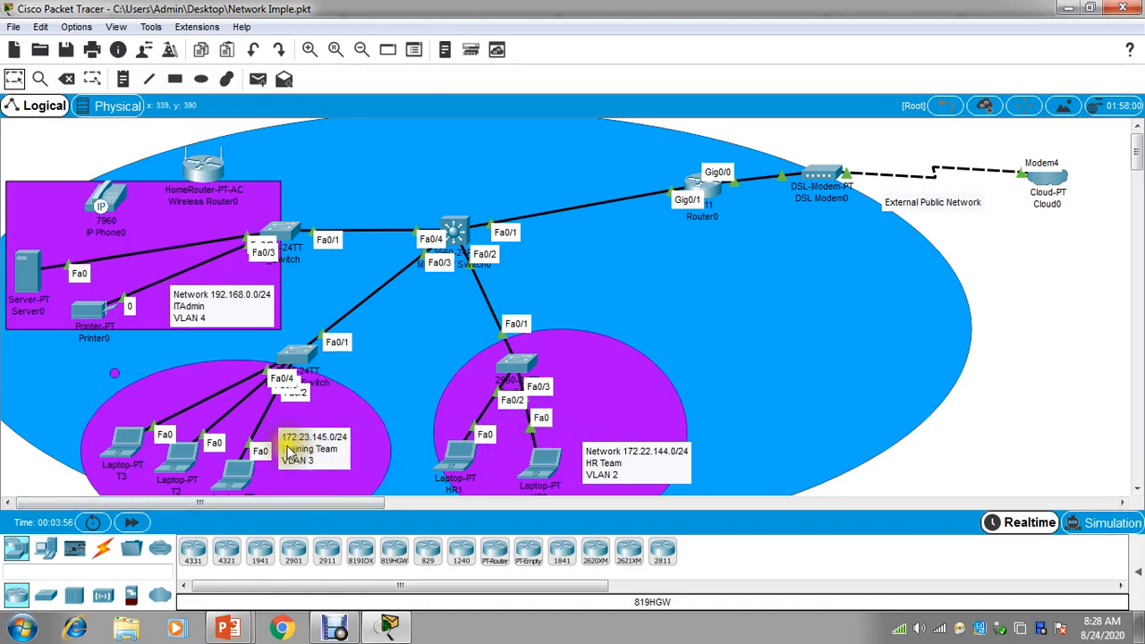
left_click_drag(205, 170, 179, 201)
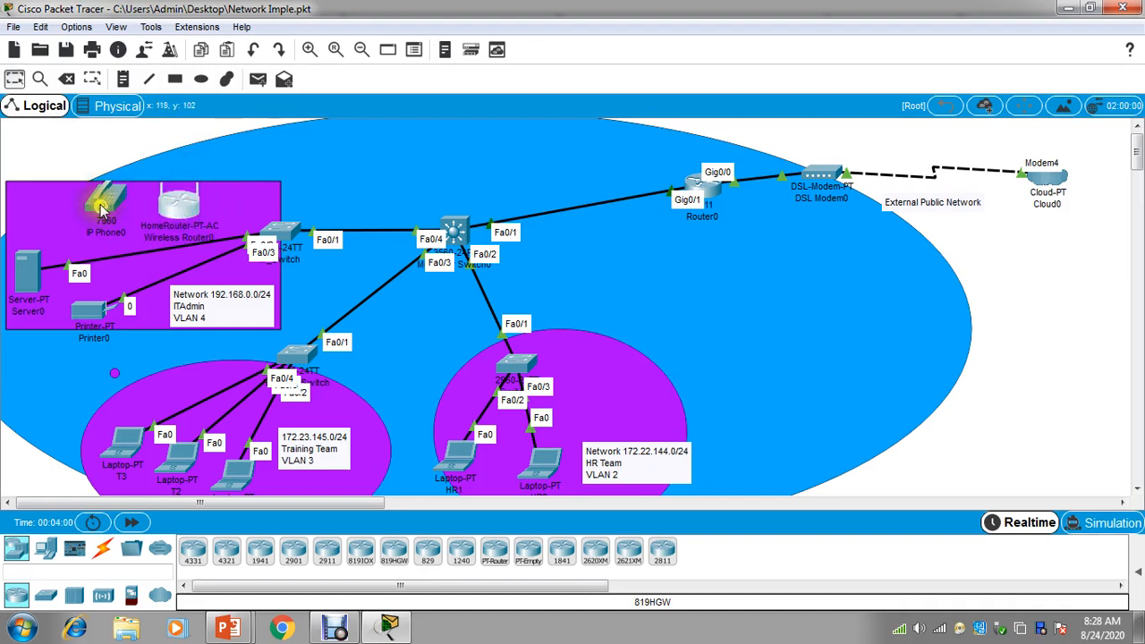
left_click_drag(105, 198, 41, 212)
left_click_drag(178, 220, 154, 222)
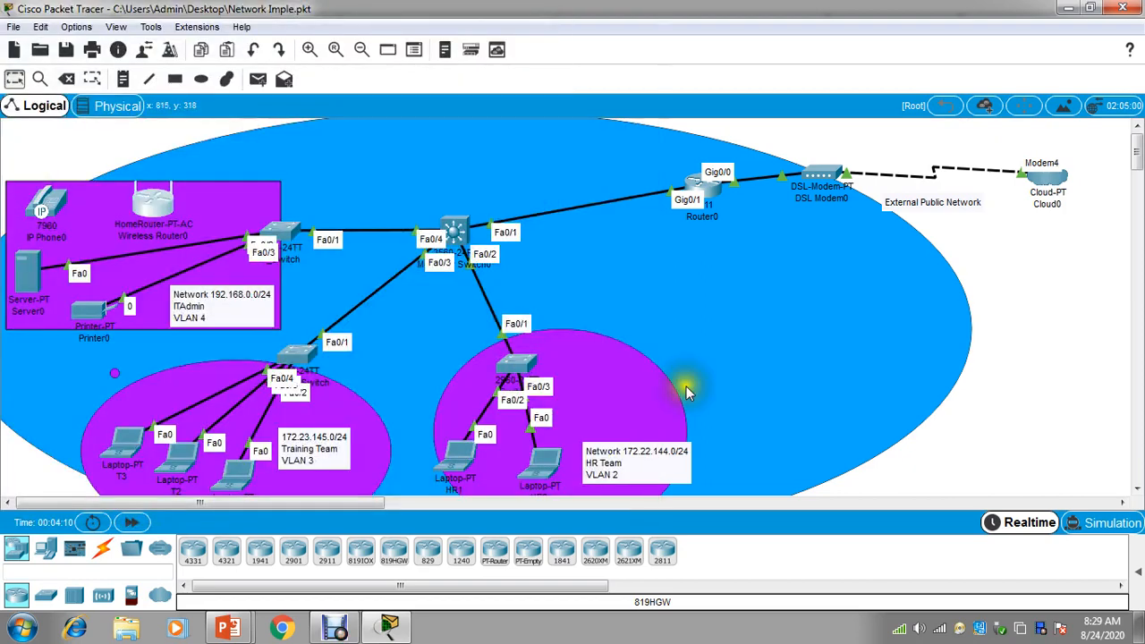
Spread out the HR Team laptops, with HR1 below the HR switch and the other above the HR Team note
left_click_drag(543, 466, 648, 418)
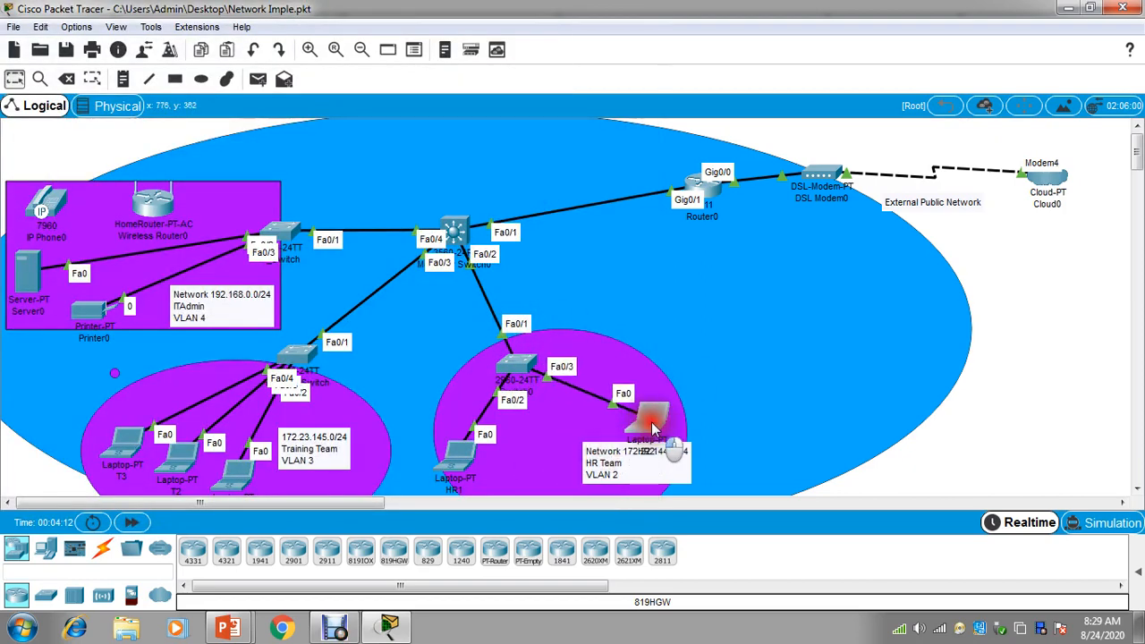
left_click_drag(458, 455, 528, 456)
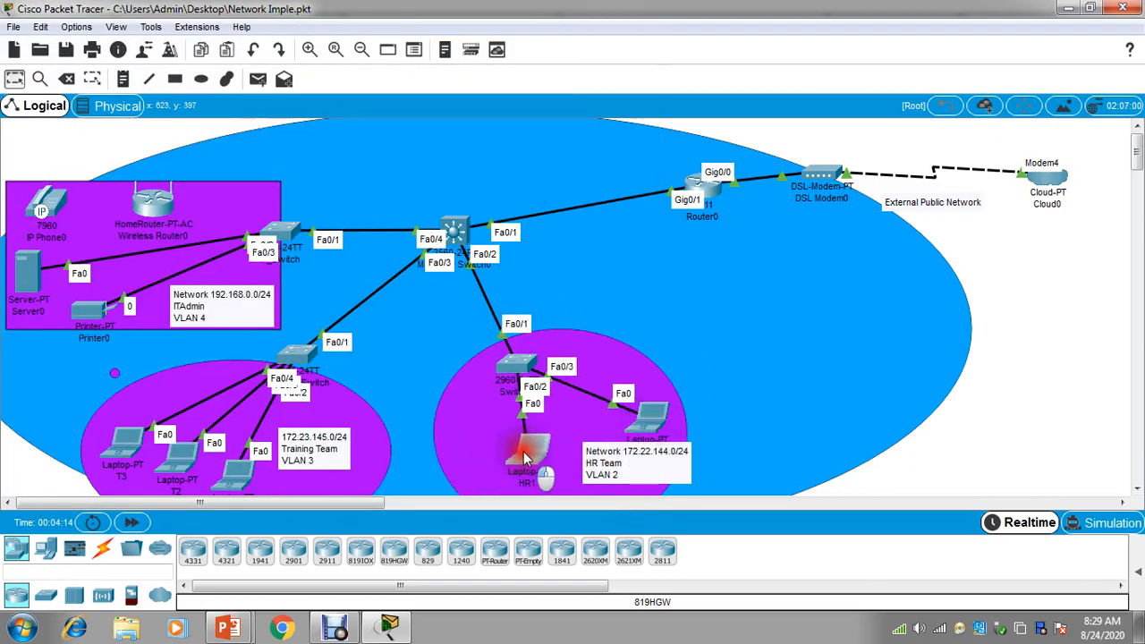
left_click_drag(677, 483, 669, 486)
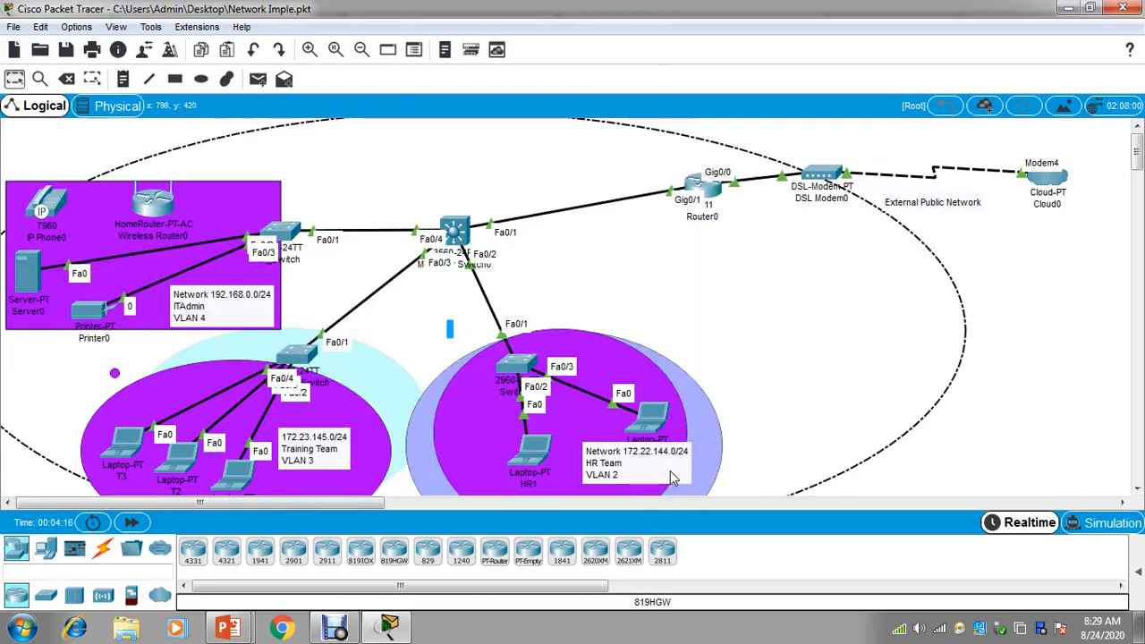
left_click(714, 453)
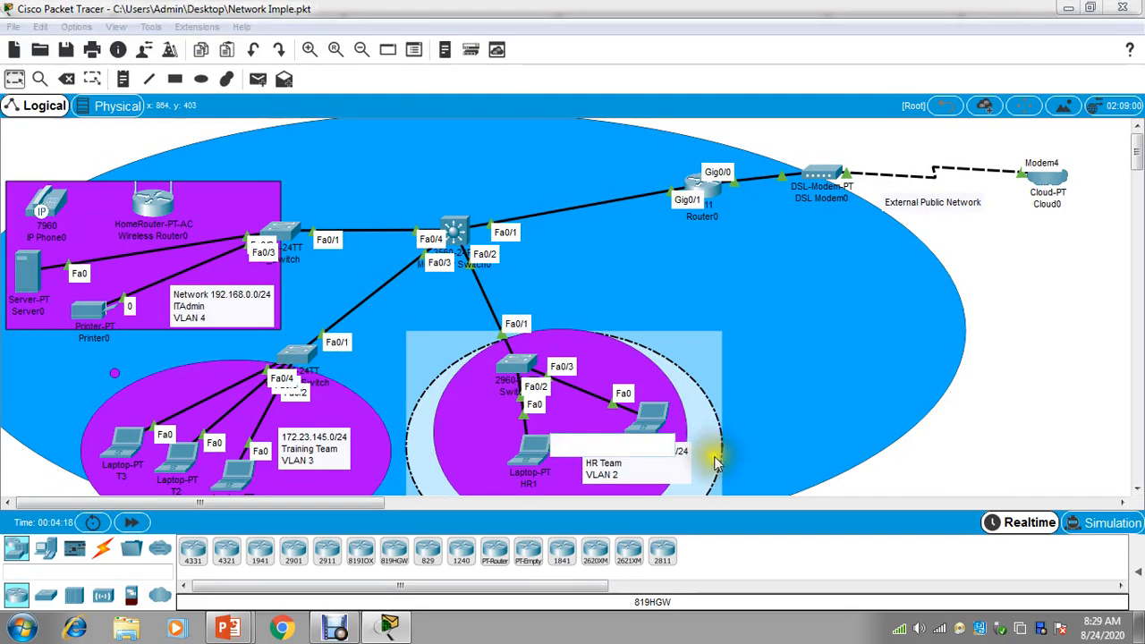
left_click(835, 428)
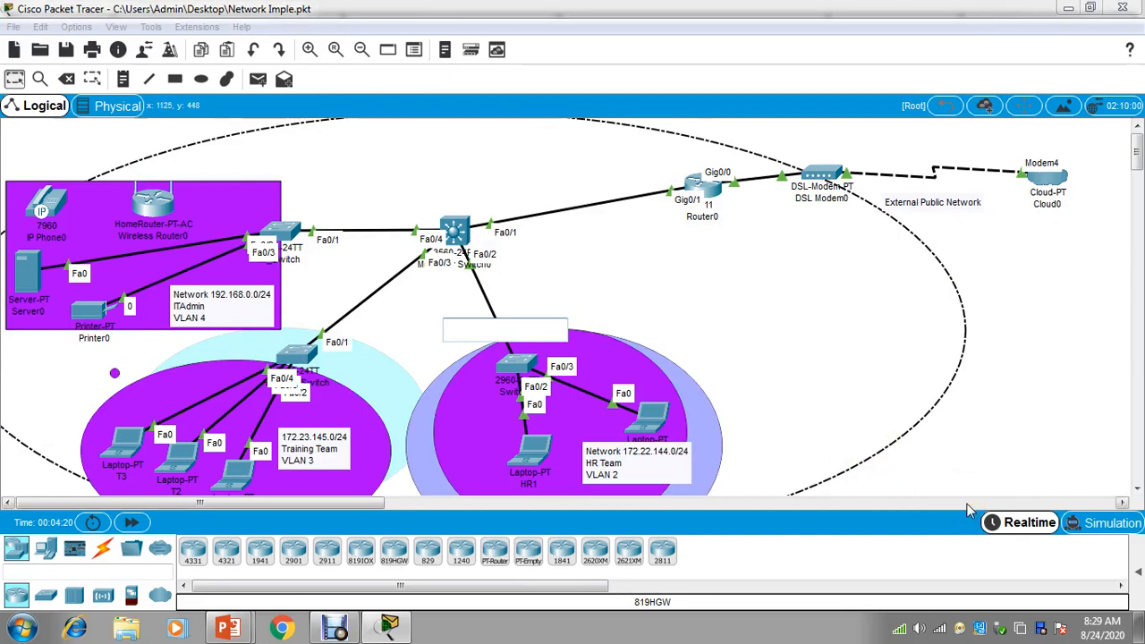
left_click(1057, 460)
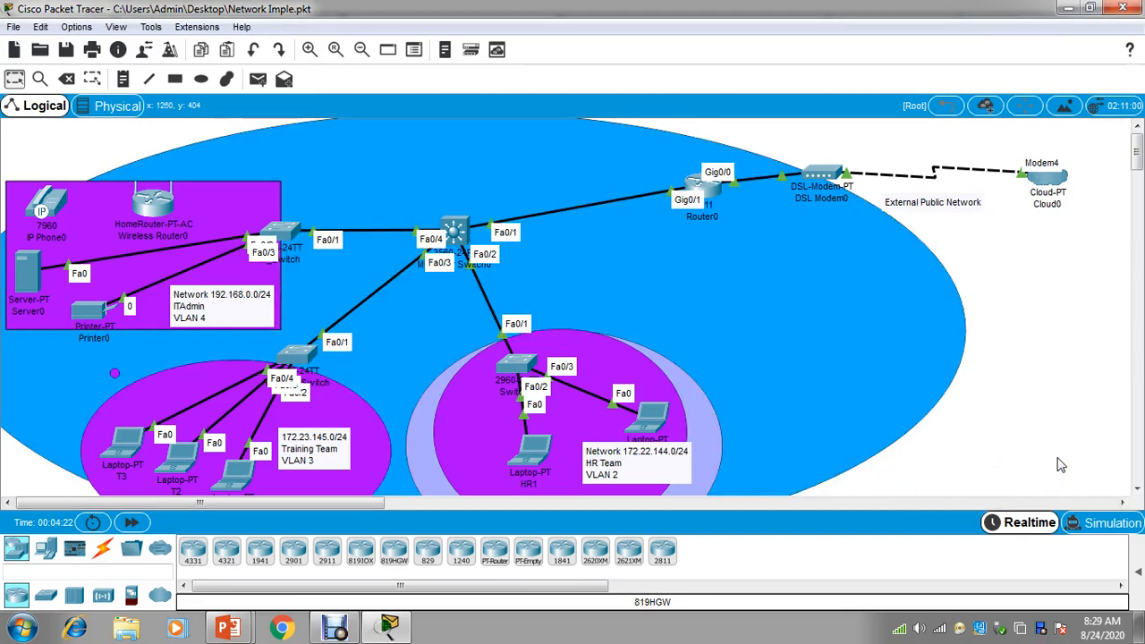
Undo the last change and draw a new purple ellipse around the Training Team VLAN 3 laptops
key("ctrl+z")
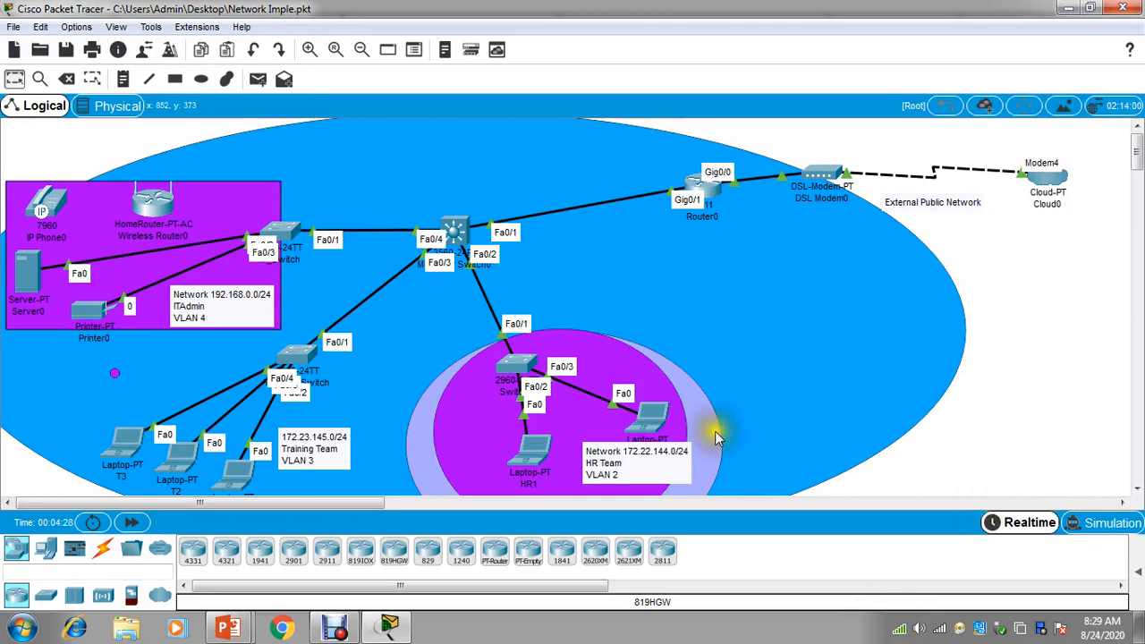
left_click(202, 79)
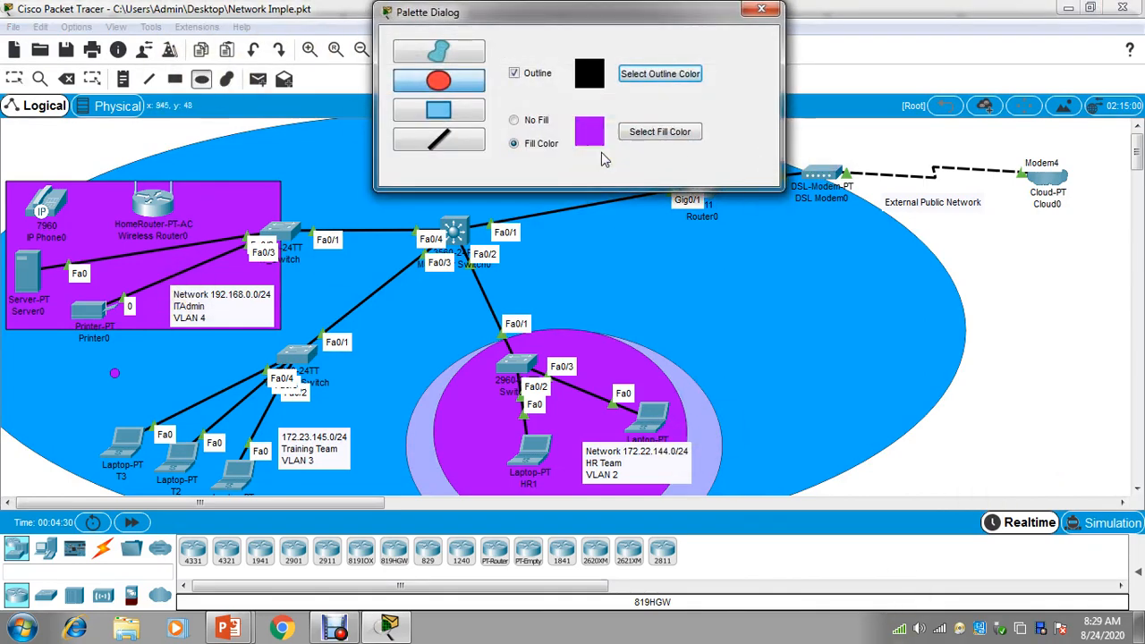
mouse_move(63, 373)
left_mouse_down()
mouse_move(184, 498)
mouse_move(379, 531)
left_mouse_up()
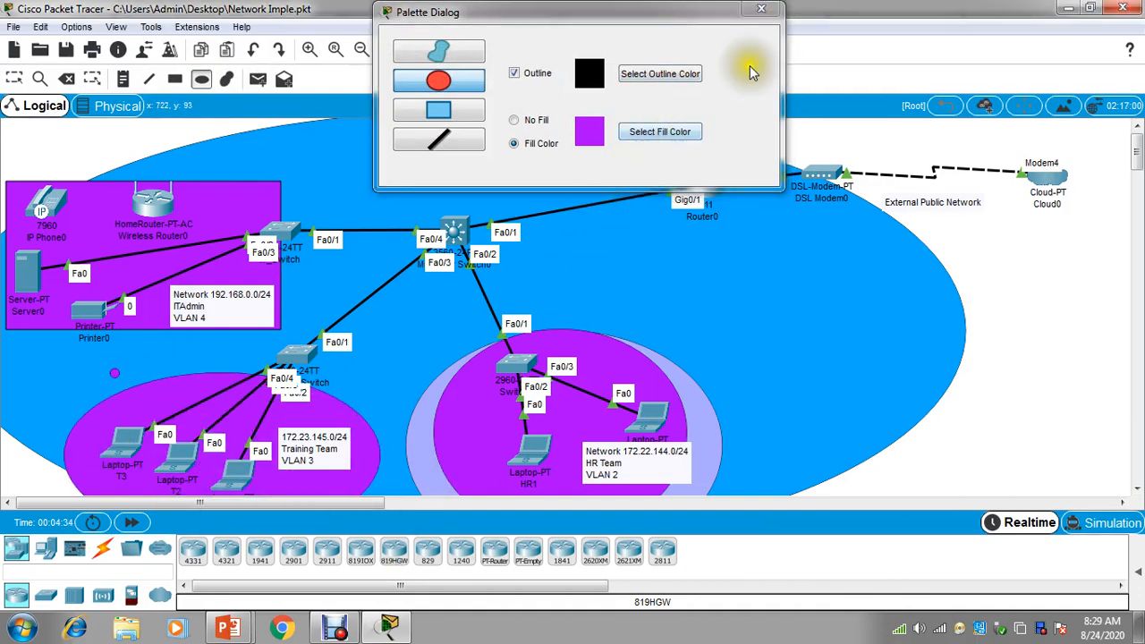
left_click(760, 9)
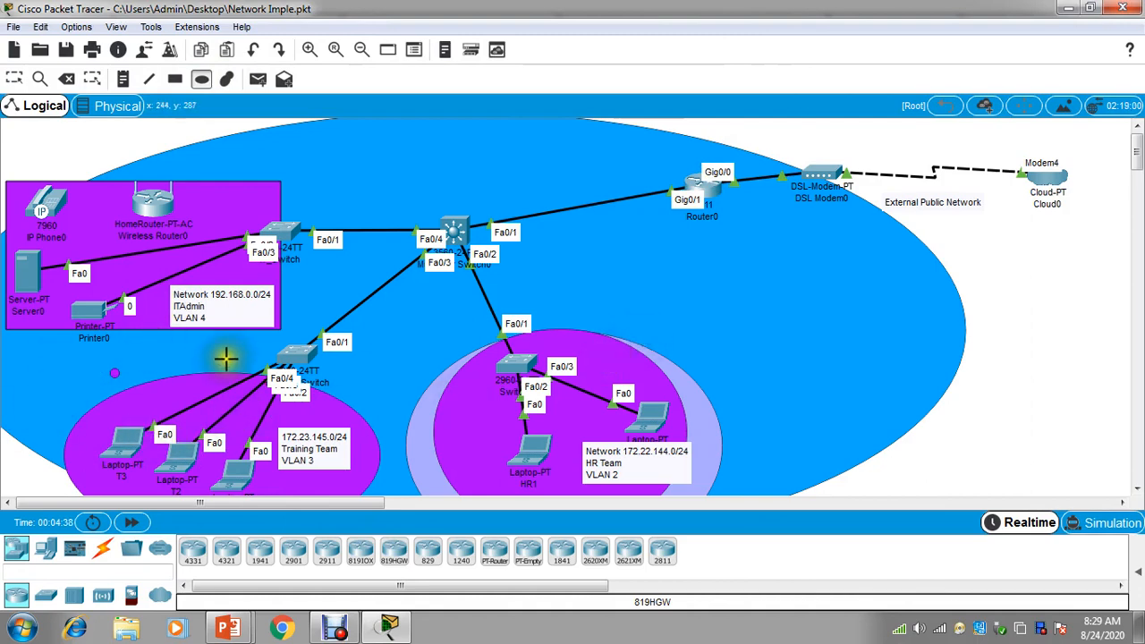
Move the ITAdmin switch left into the purple rectangle and shift both HR Team laptops slightly down and left
left_click(14, 78)
left_click_drag(279, 226, 246, 236)
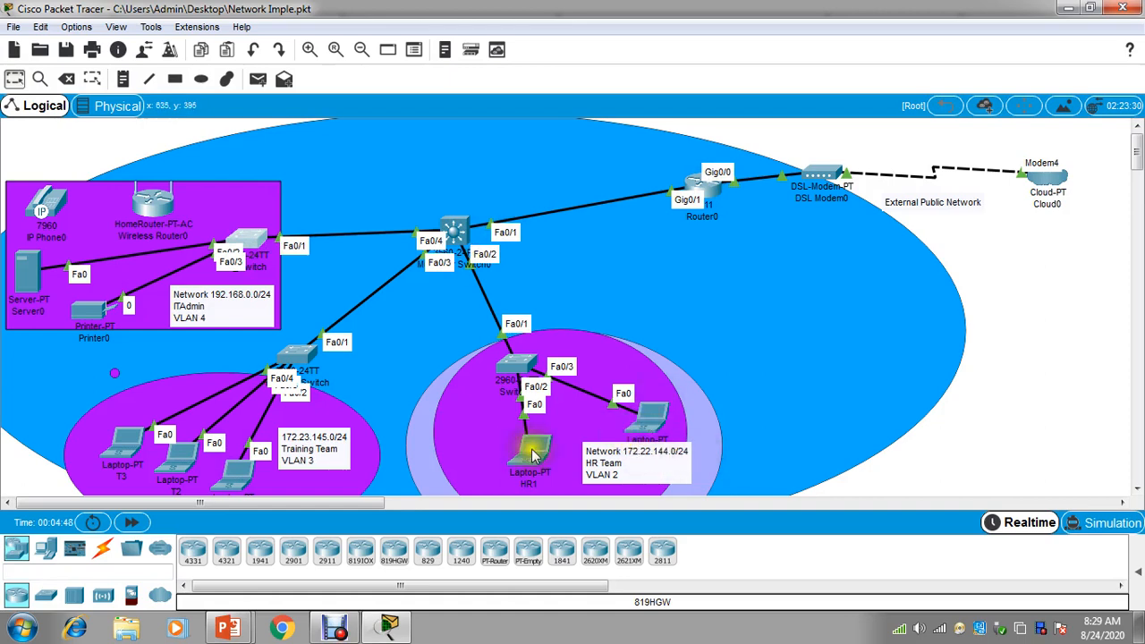
left_click_drag(536, 452, 517, 466)
left_click_drag(651, 415, 645, 423)
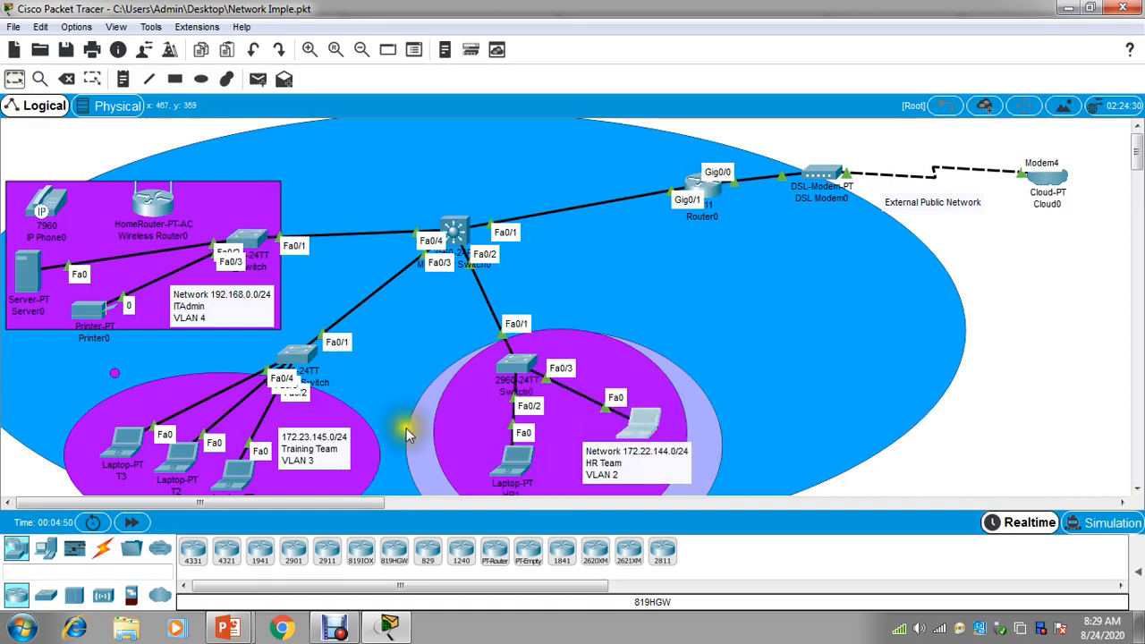
Nudge laptop T2 slightly down and left within the Training Team ellipse
left_click_drag(184, 456, 181, 463)
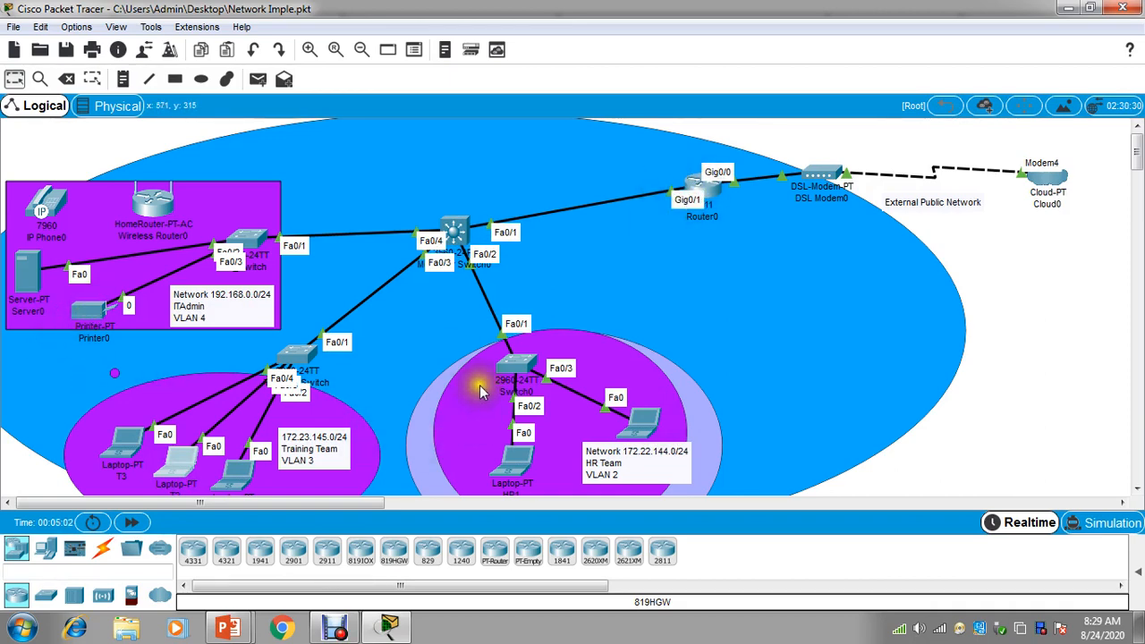
Open the command line of Multilayer Switch0 and enter privileged EXEC mode
left_click(458, 234)
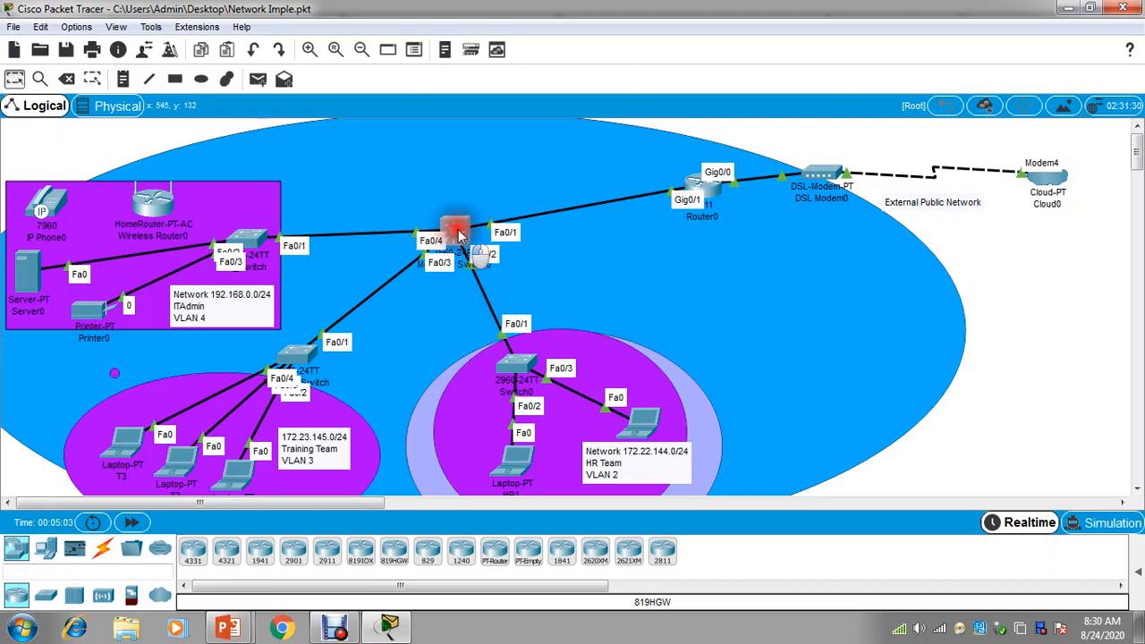
left_click(755, 75)
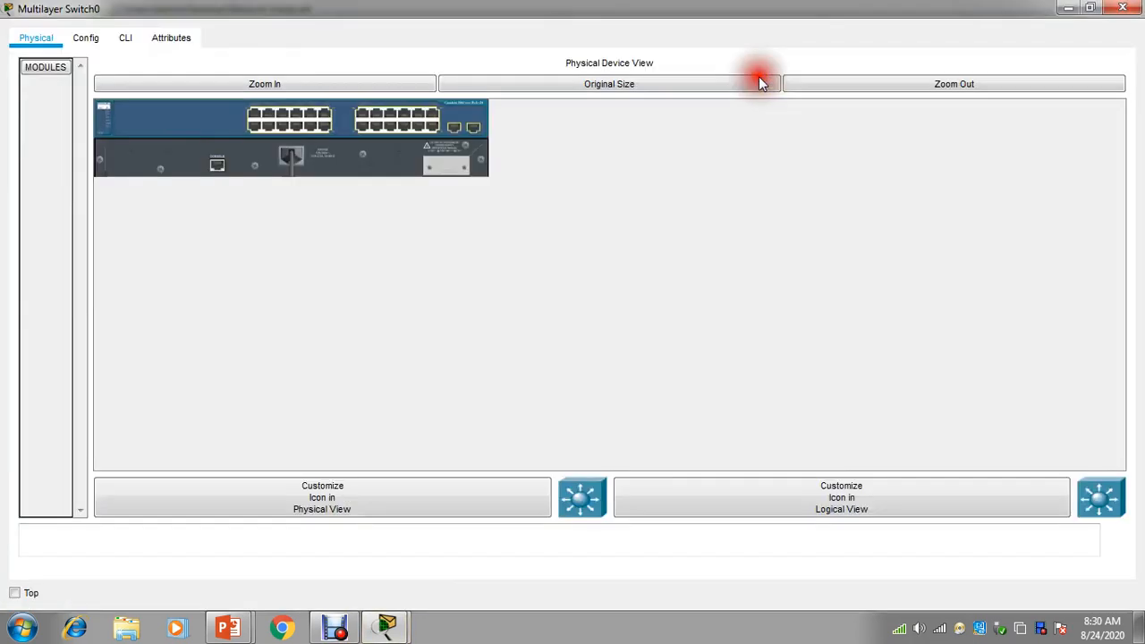
left_click(126, 38)
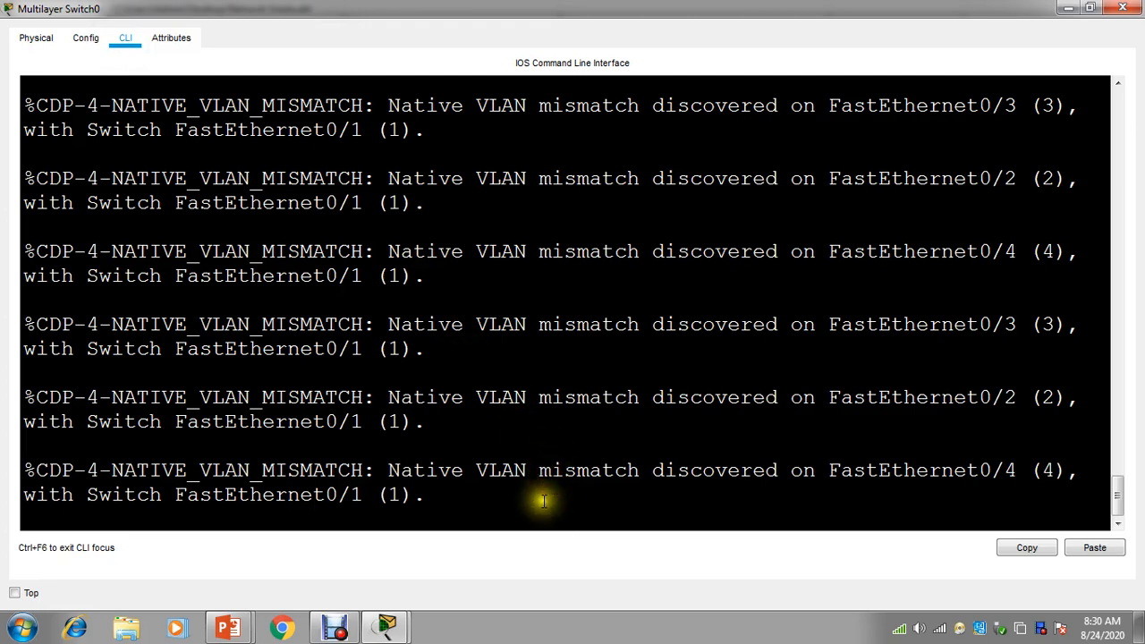
key("Return")
key("Return")
key("Return")
key("Return")
key("Return")
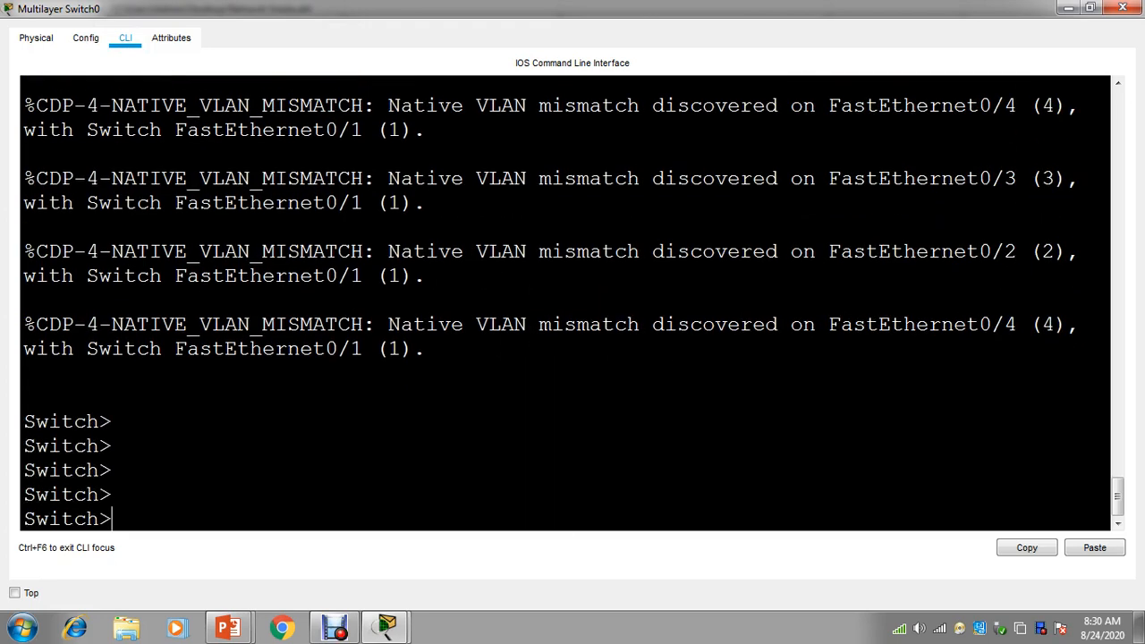
type("en")
key("Return")
key("Return")
key("Return")
key("Return")
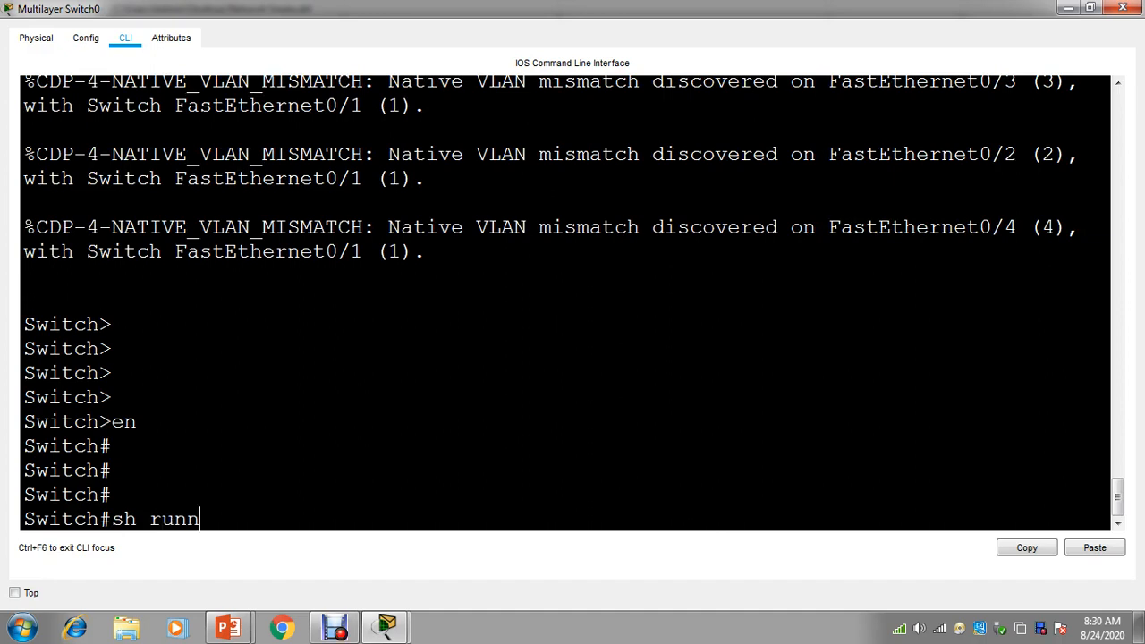
Show the running configuration of Multilayer Switch0, page through to its end, and close the device window
type("sh runn")
key("Tab")
key("Return")
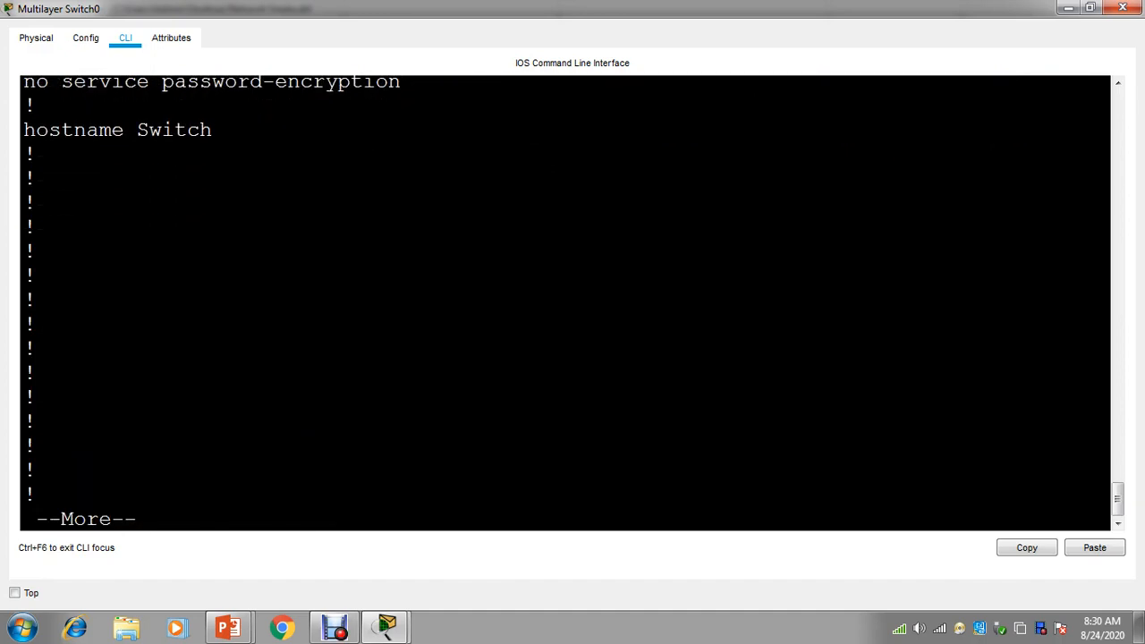
key("space")
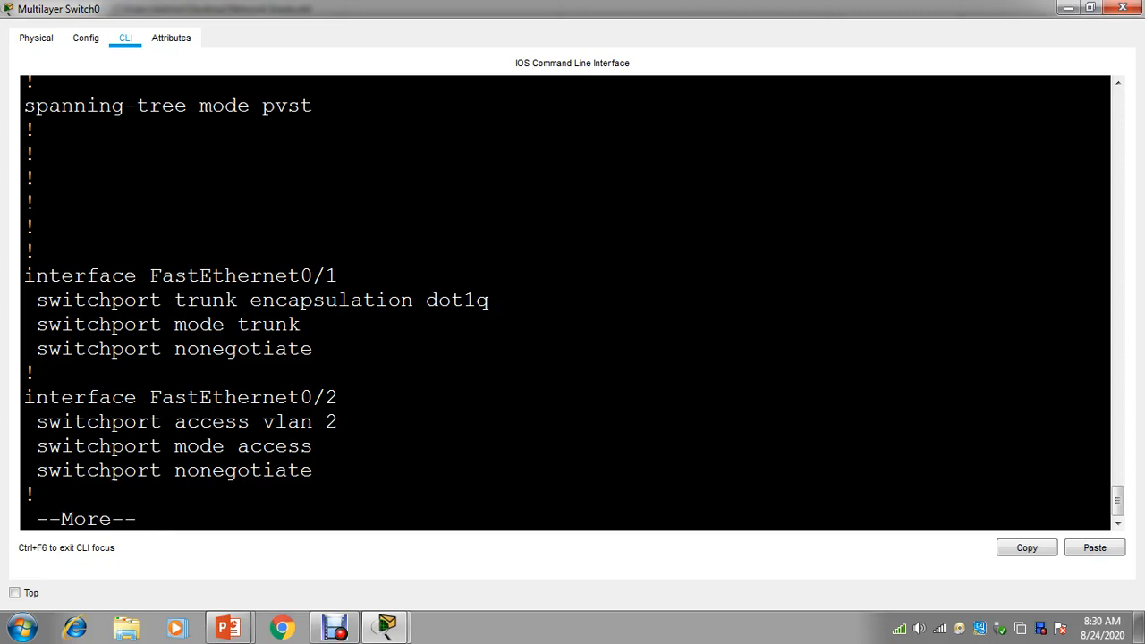
key("space")
key("space")
key("space")
key("space")
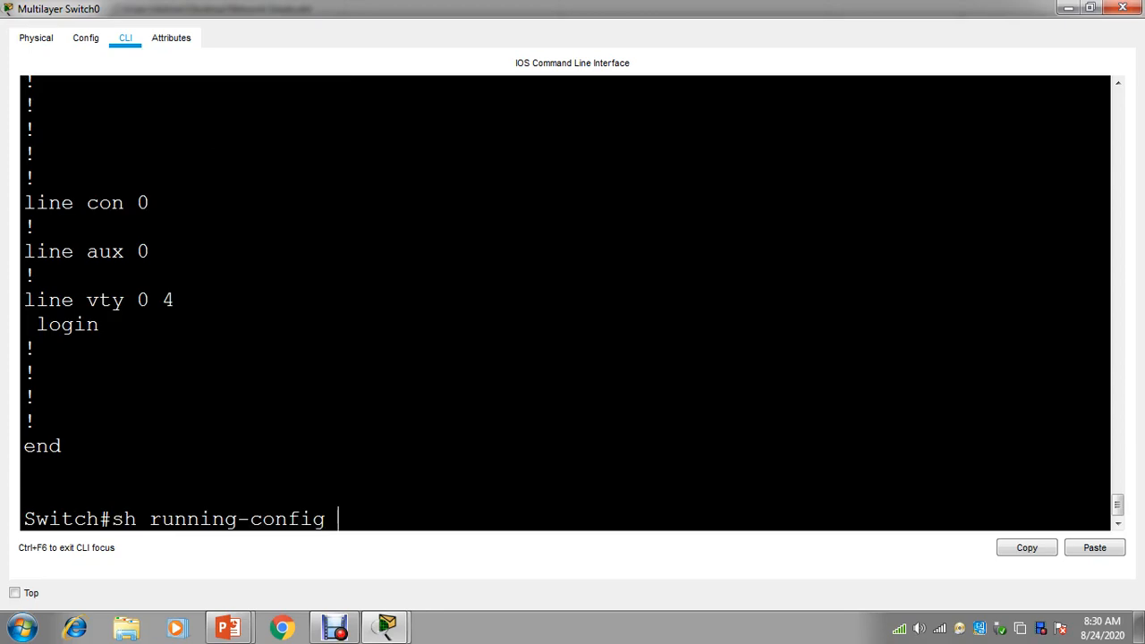
left_click(1122, 8)
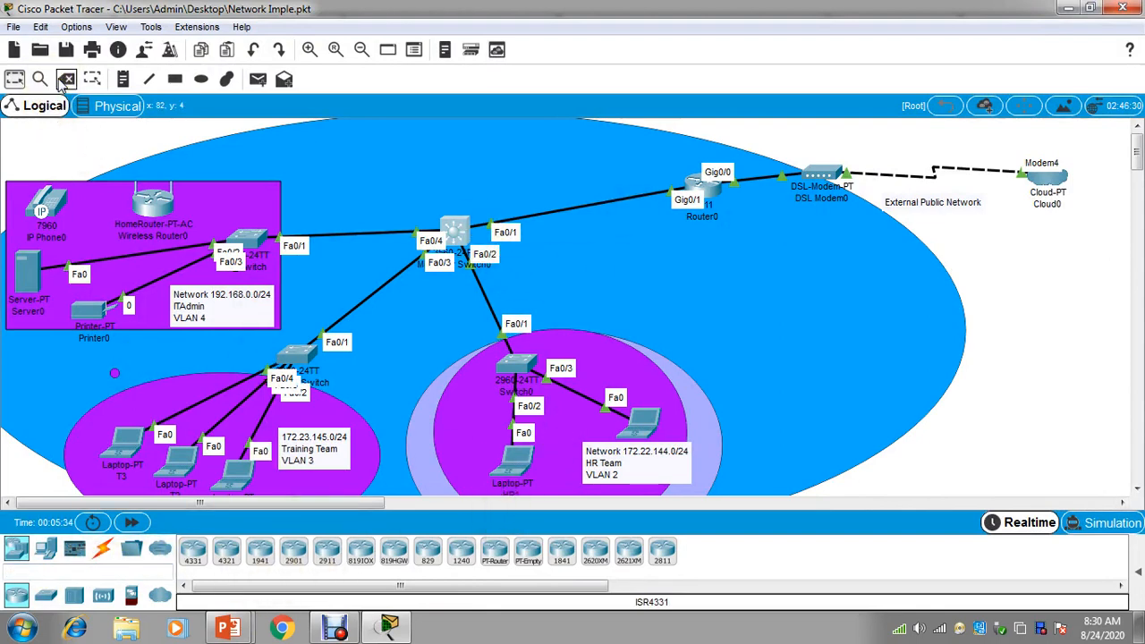
Delete Multilayer Switch0 and Router0 from the topology
left_click(693, 268)
left_click(1137, 395)
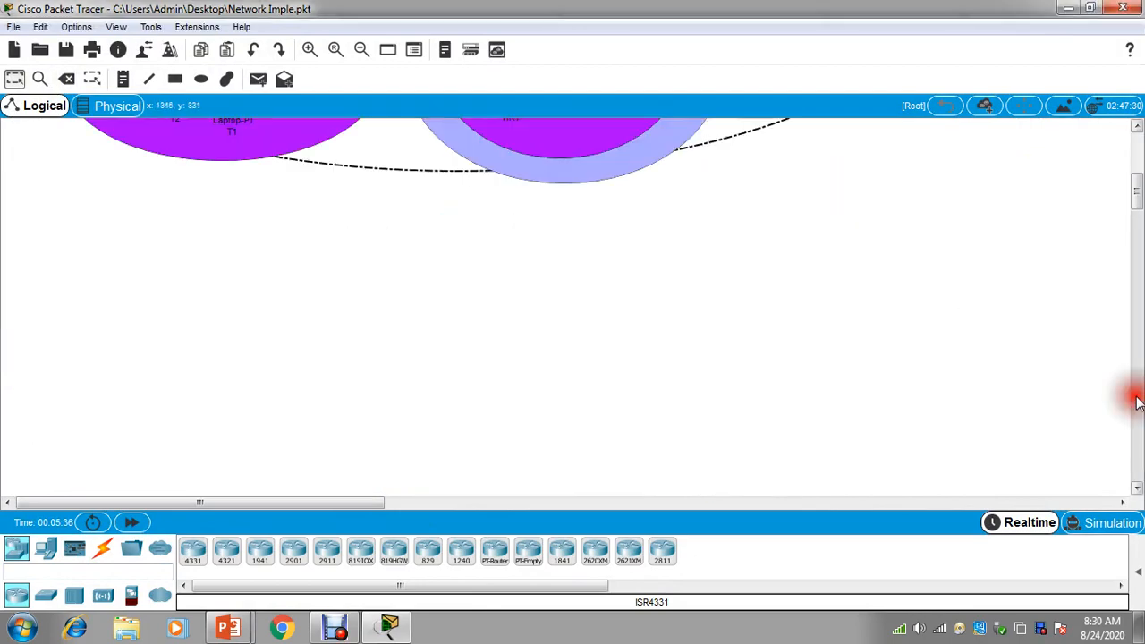
left_click_drag(1134, 188, 1138, 157)
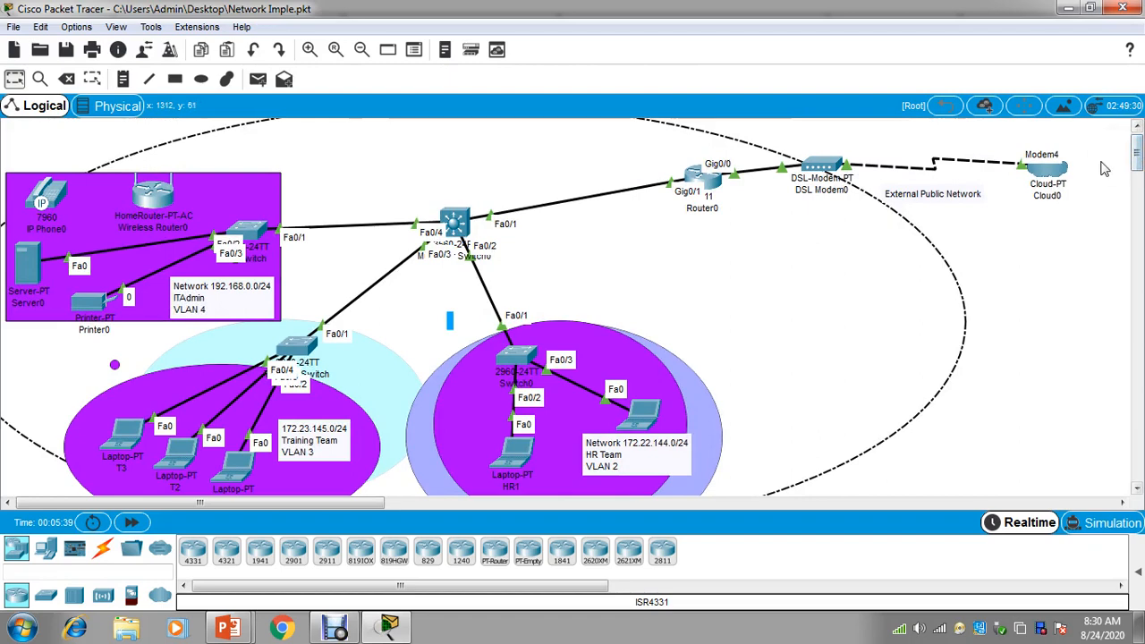
left_click(1081, 248)
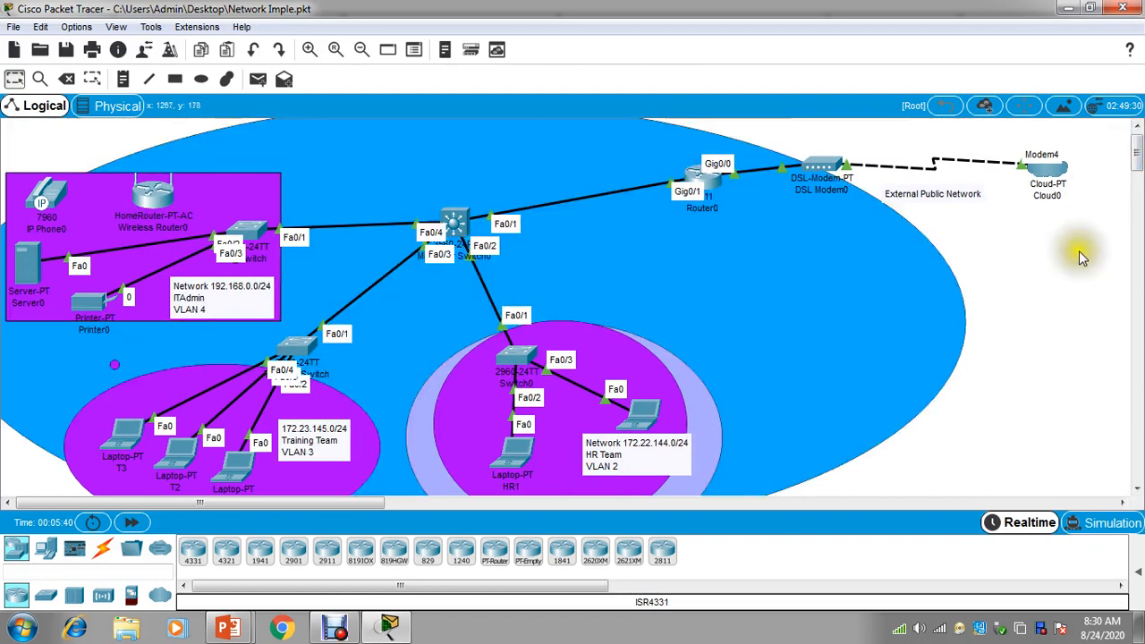
left_click(66, 78)
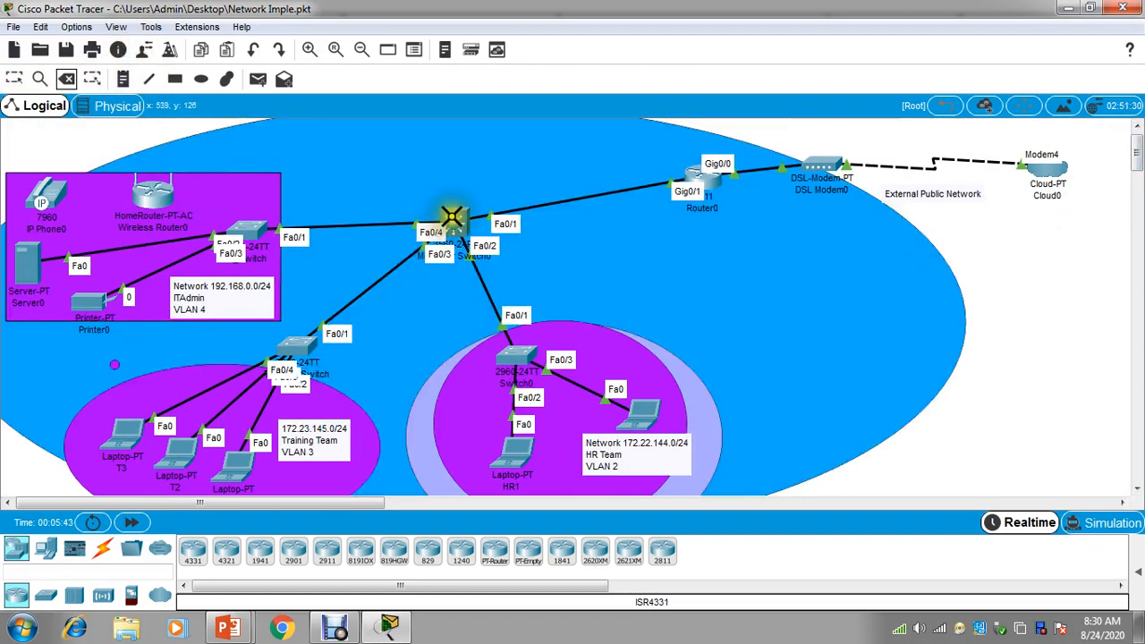
left_click(453, 218)
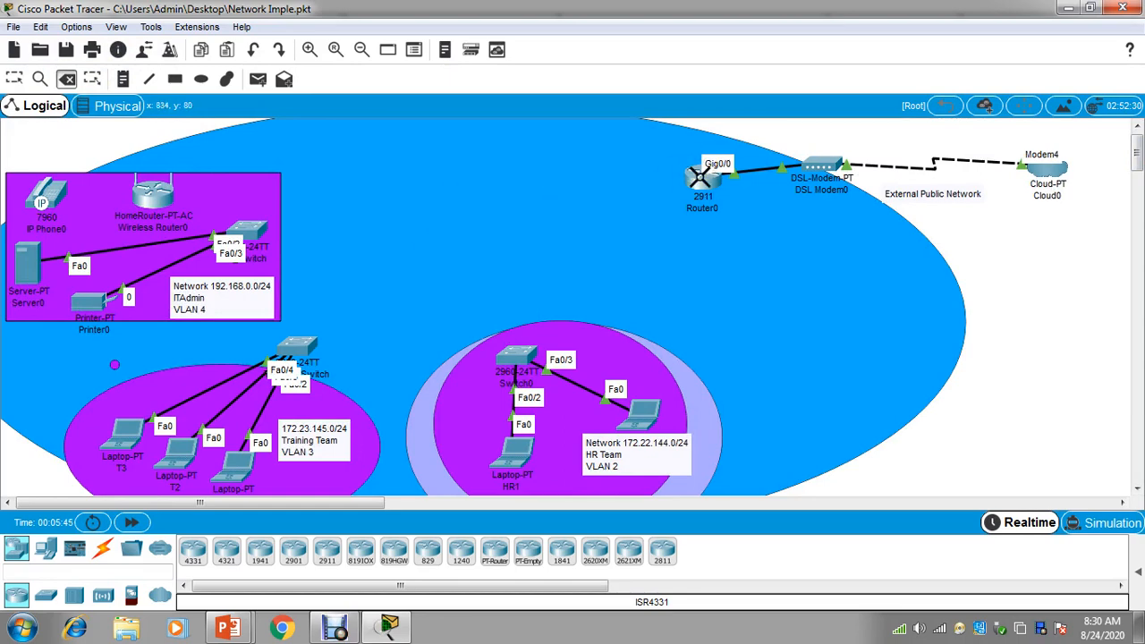
left_click(700, 176)
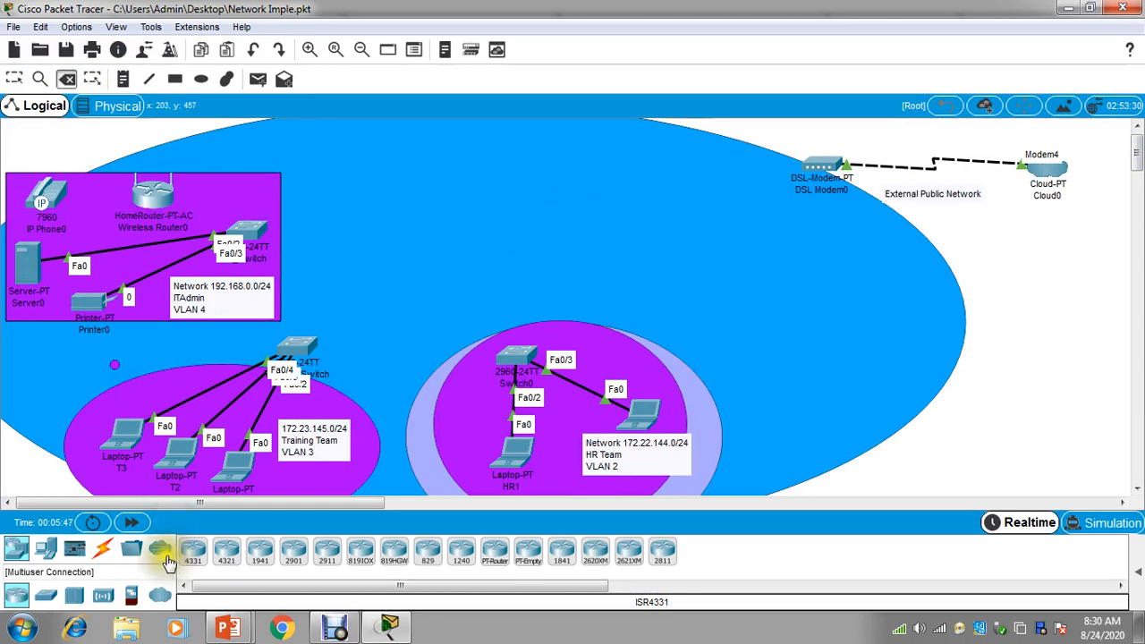
Place a new 2911 router beside DSL Modem0 and a 3560-24PS multilayer switch between the router and the ITAdmin rectangle
left_click(14, 79)
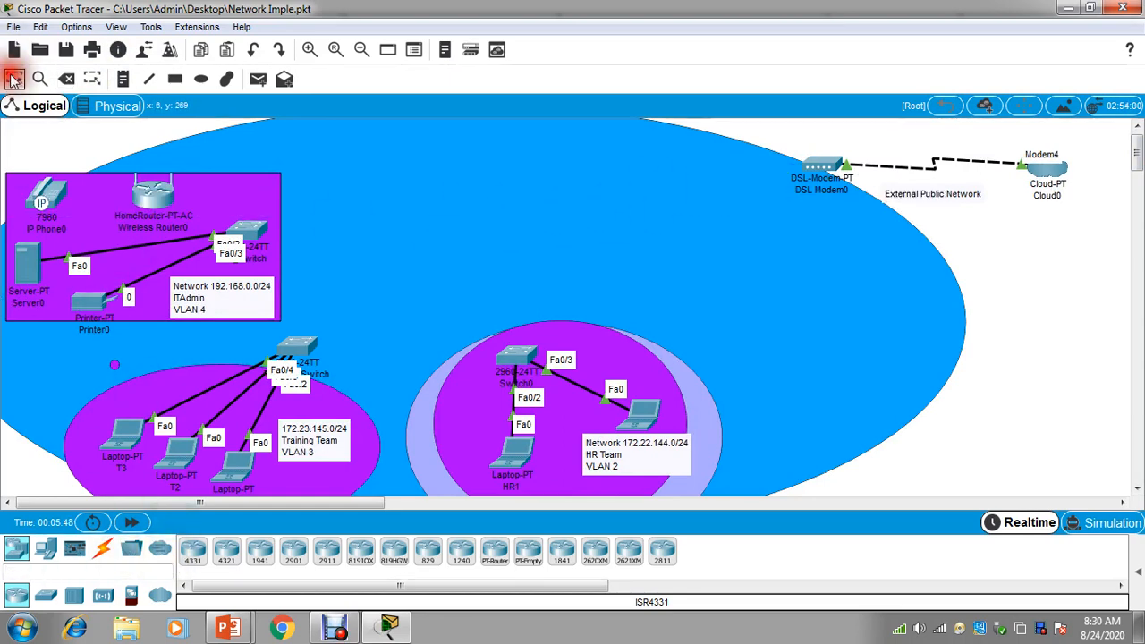
left_click(327, 556)
left_click(726, 190)
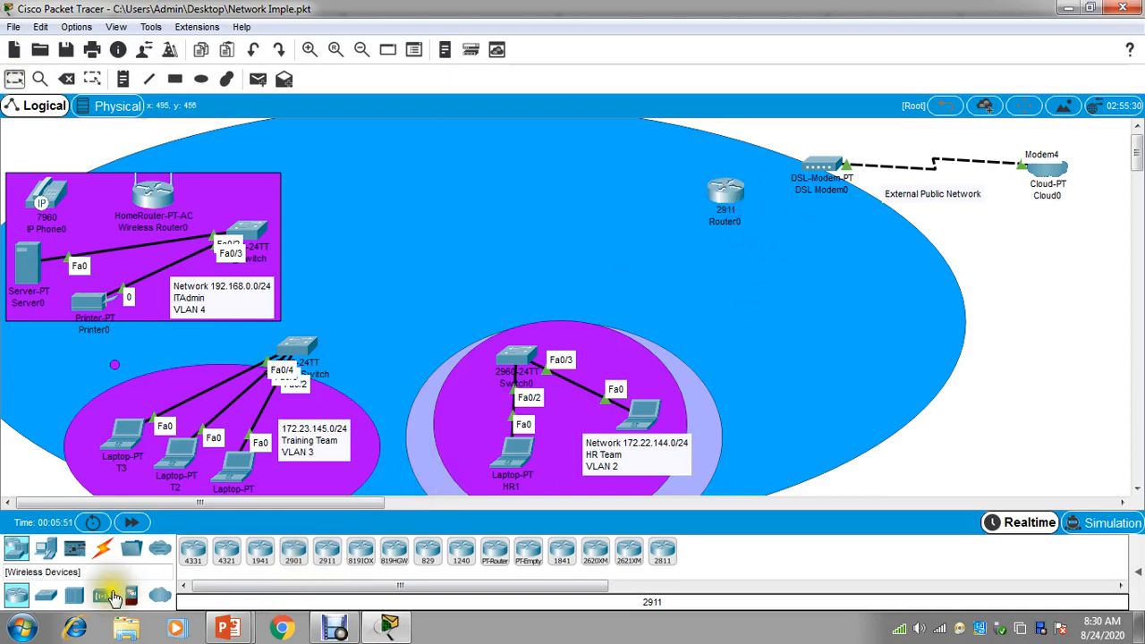
left_click(46, 594)
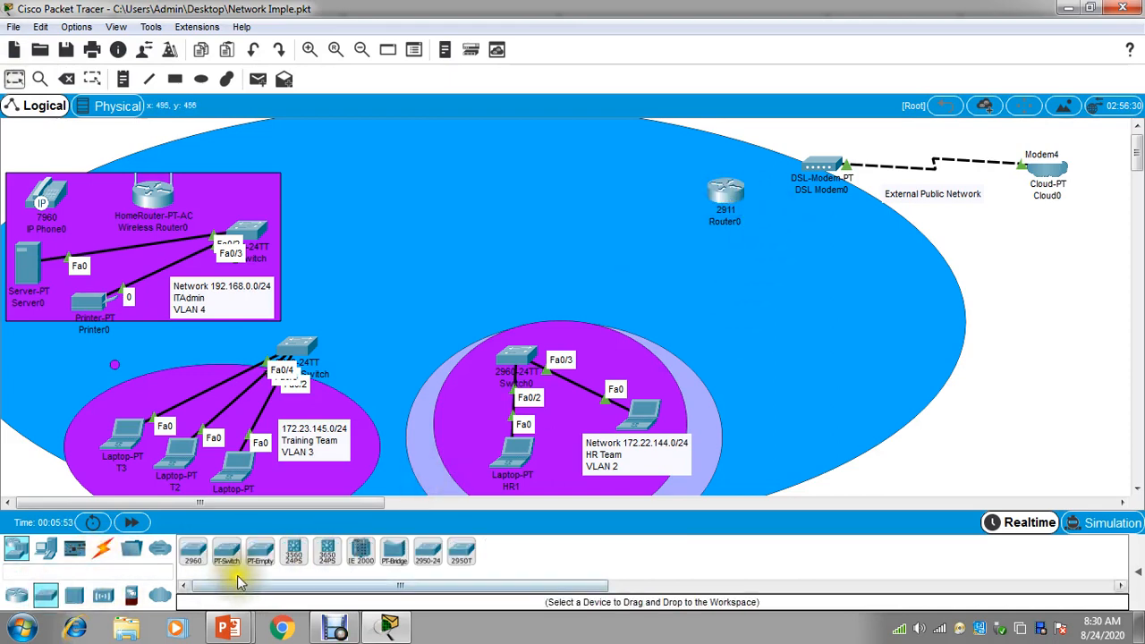
left_click(294, 553)
left_click(439, 216)
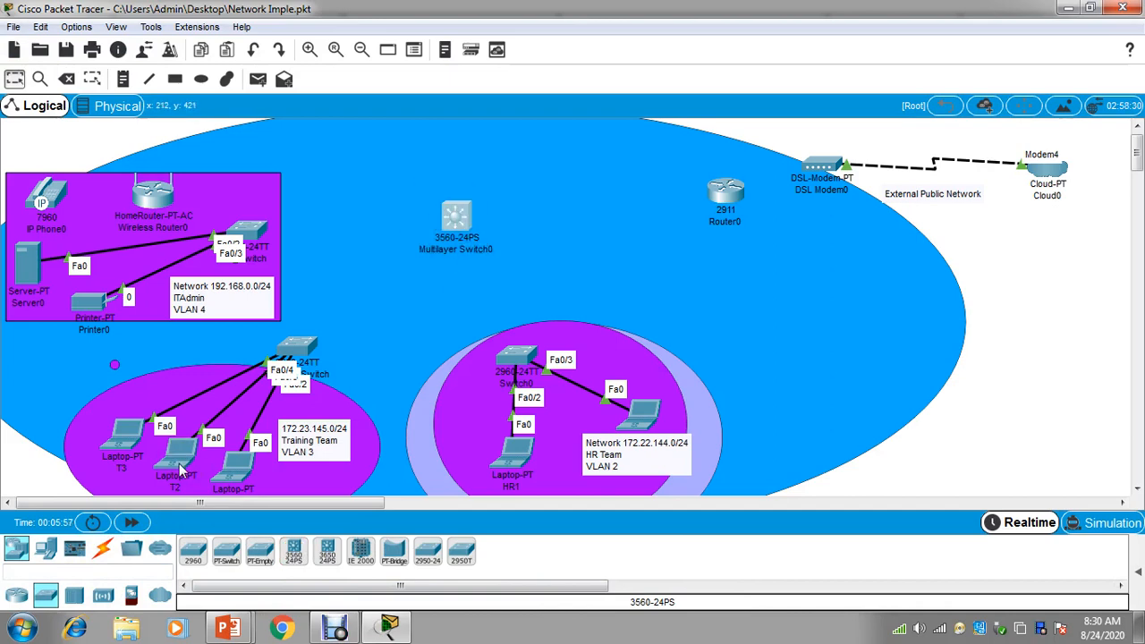
Connect GigabitEthernet0/0 of Router0 to Port 1 of DSL Modem0 with a copper straight-through cable
left_click(102, 548)
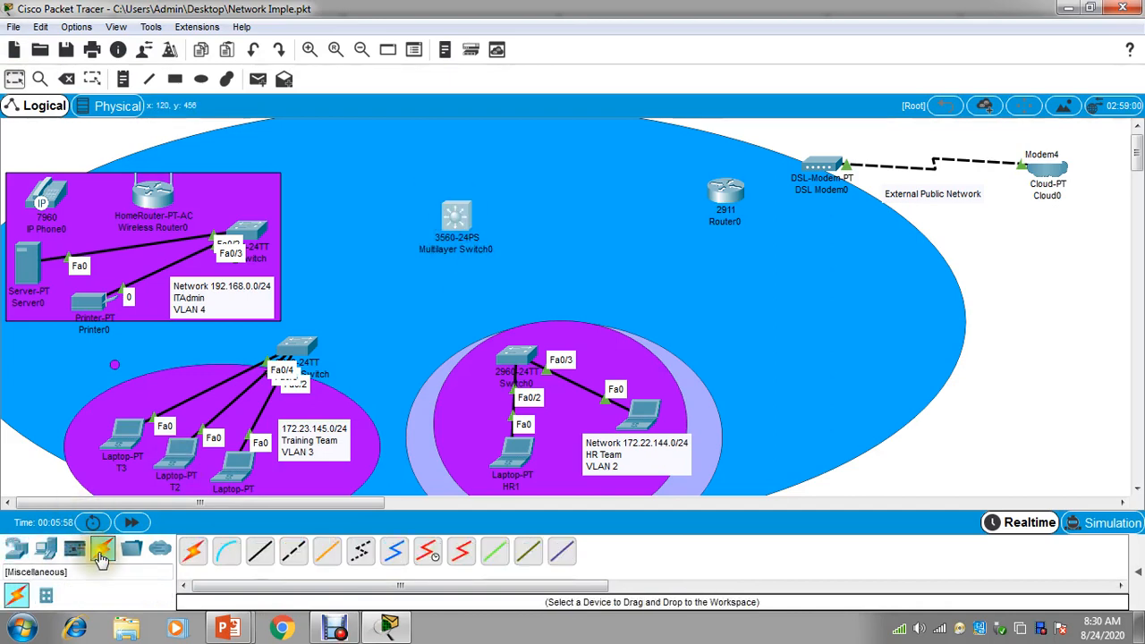
left_click(262, 559)
left_click(728, 191)
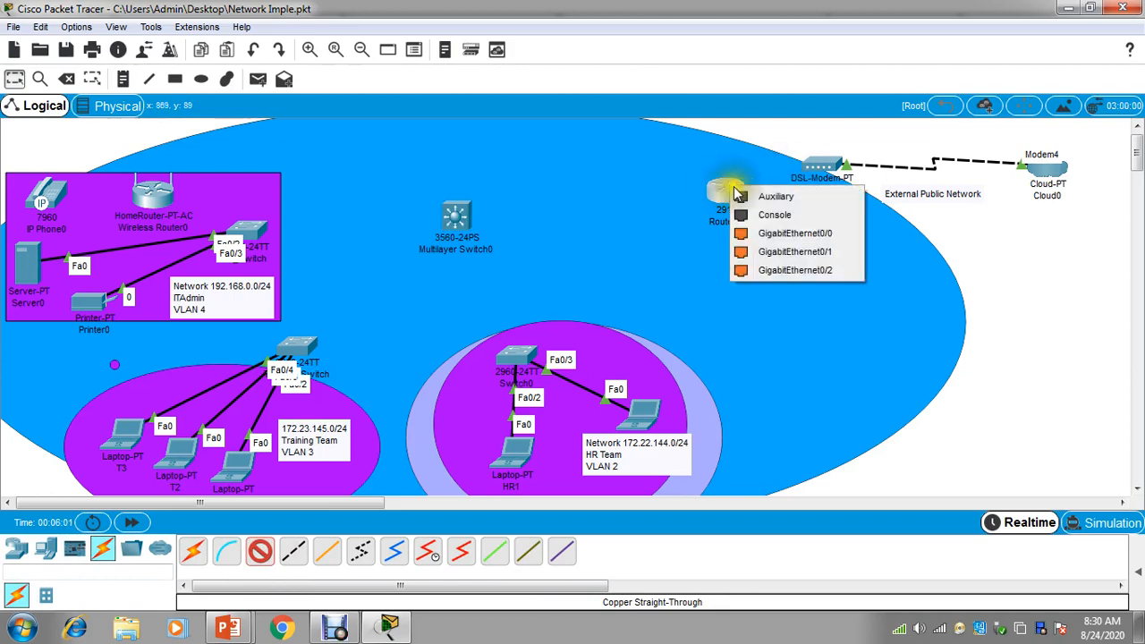
left_click(800, 233)
left_click(827, 162)
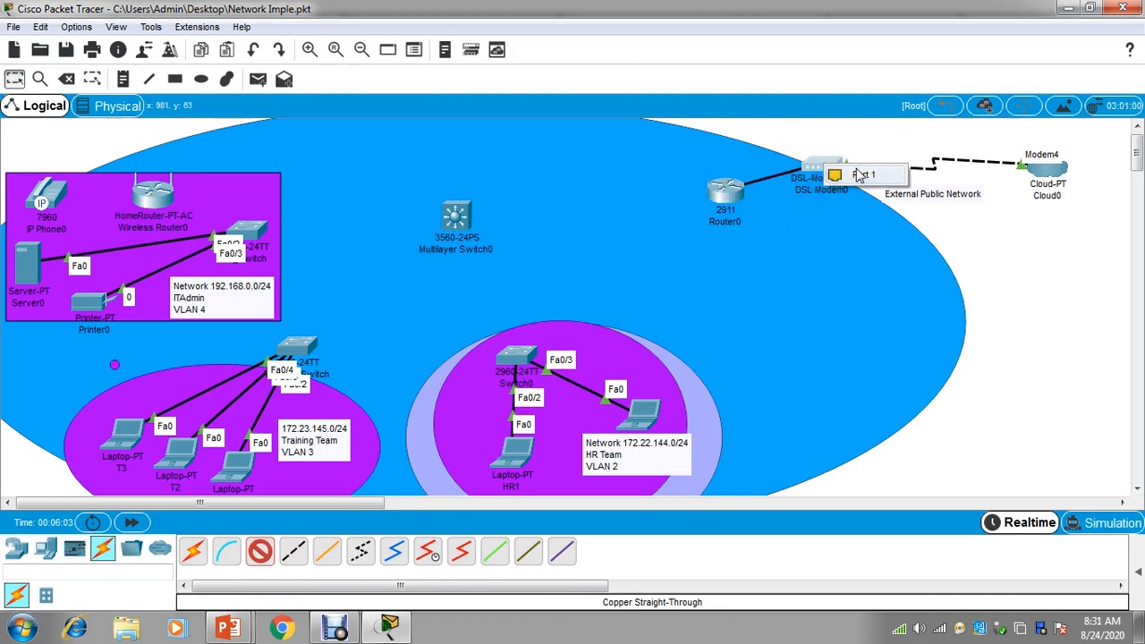
left_click(858, 175)
Connect GigabitEthernet0/1 of Router0 to FastEthernet0/1 of Multilayer Switch0 with a copper straight-through cable
left_click(726, 189)
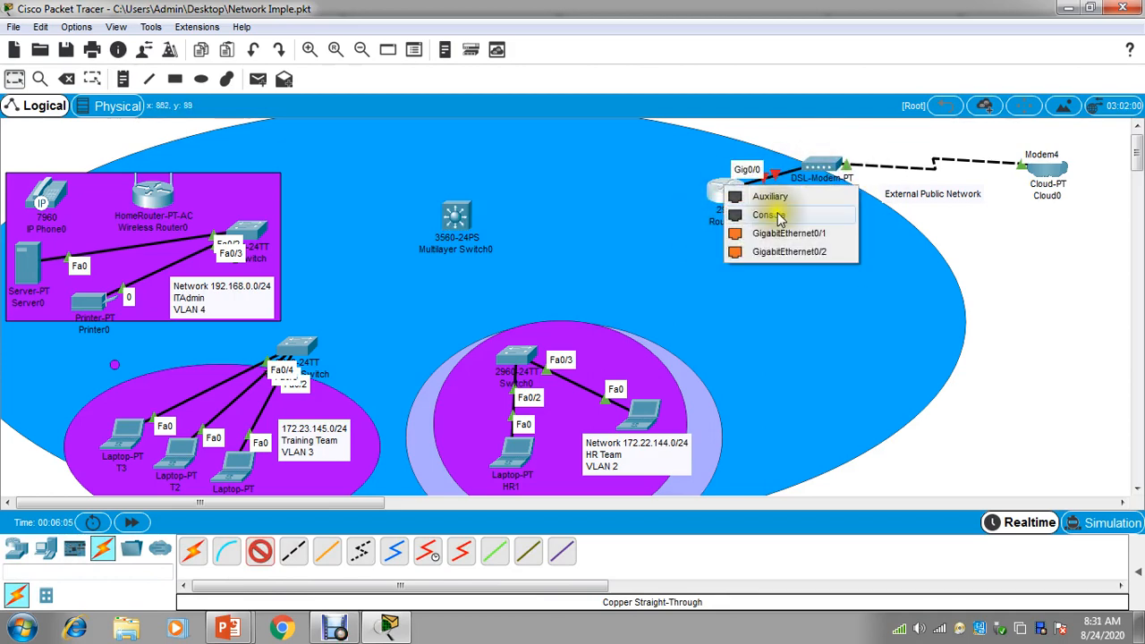
left_click(776, 232)
left_click(456, 218)
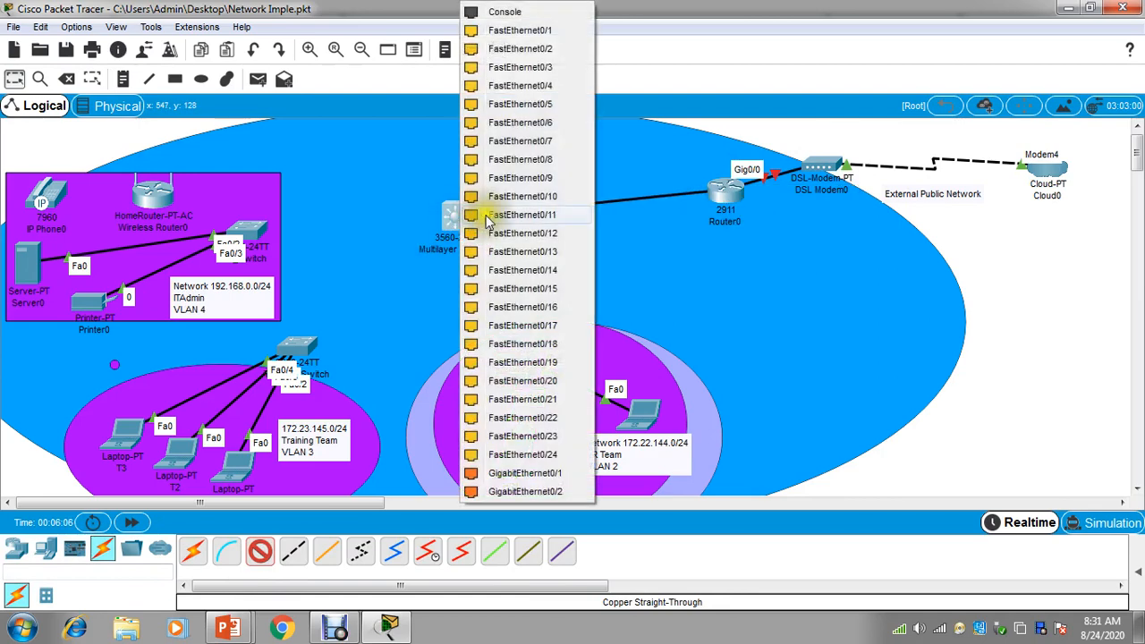
left_click(536, 32)
Connect FastEthernet0/2 of Multilayer Switch0 to FastEthernet0/1 of the HR Team switch with a straight-through cable
left_click(454, 218)
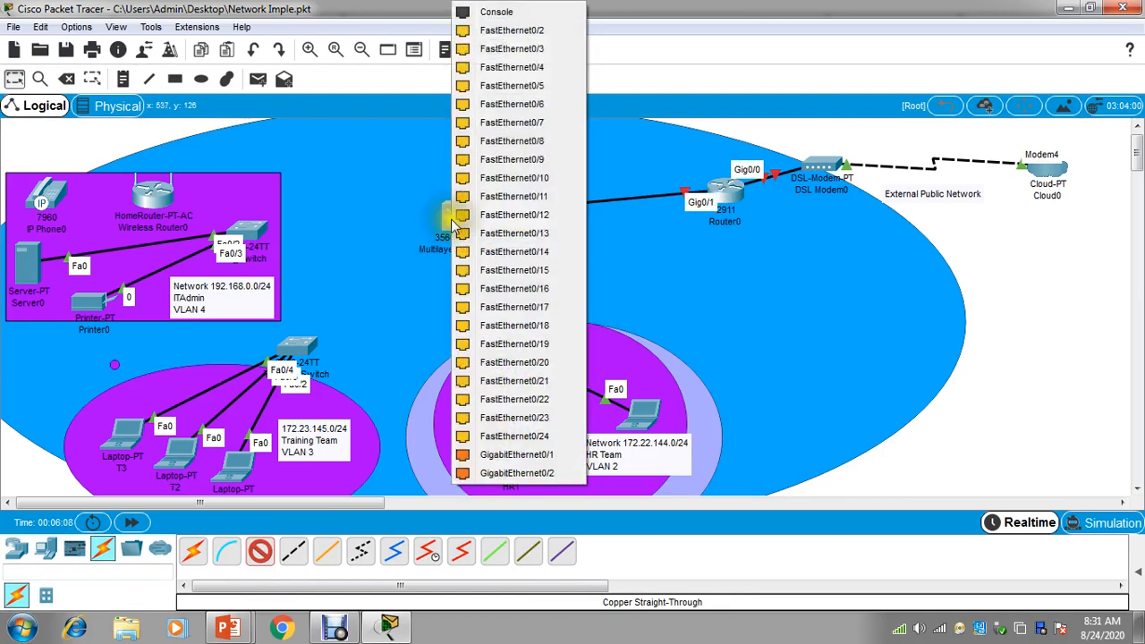
left_click(537, 41)
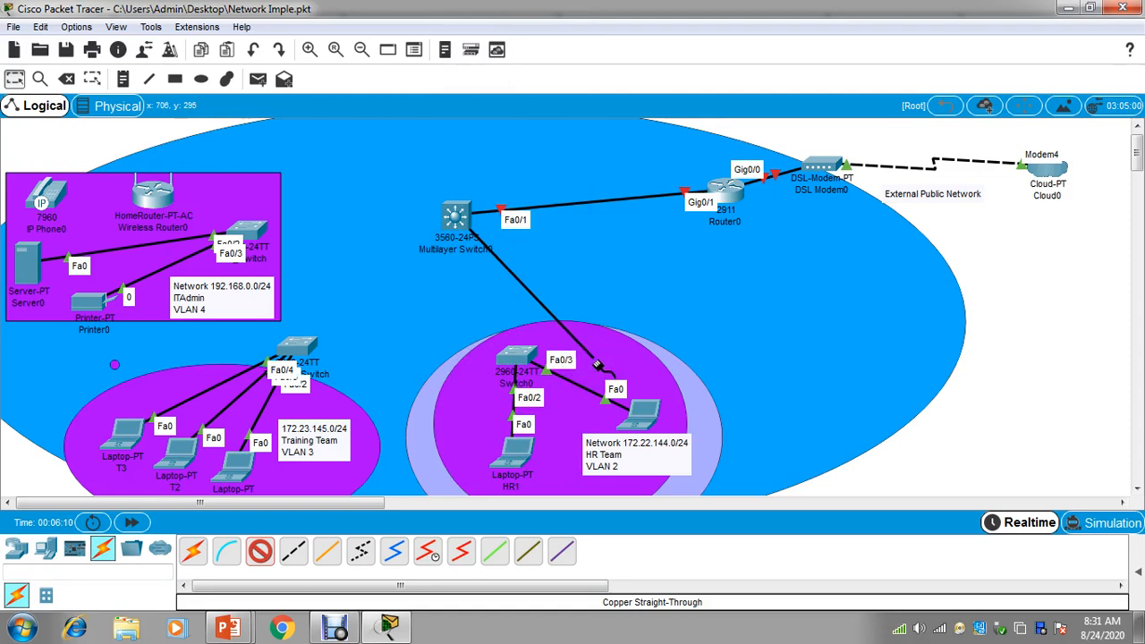
left_click(524, 356)
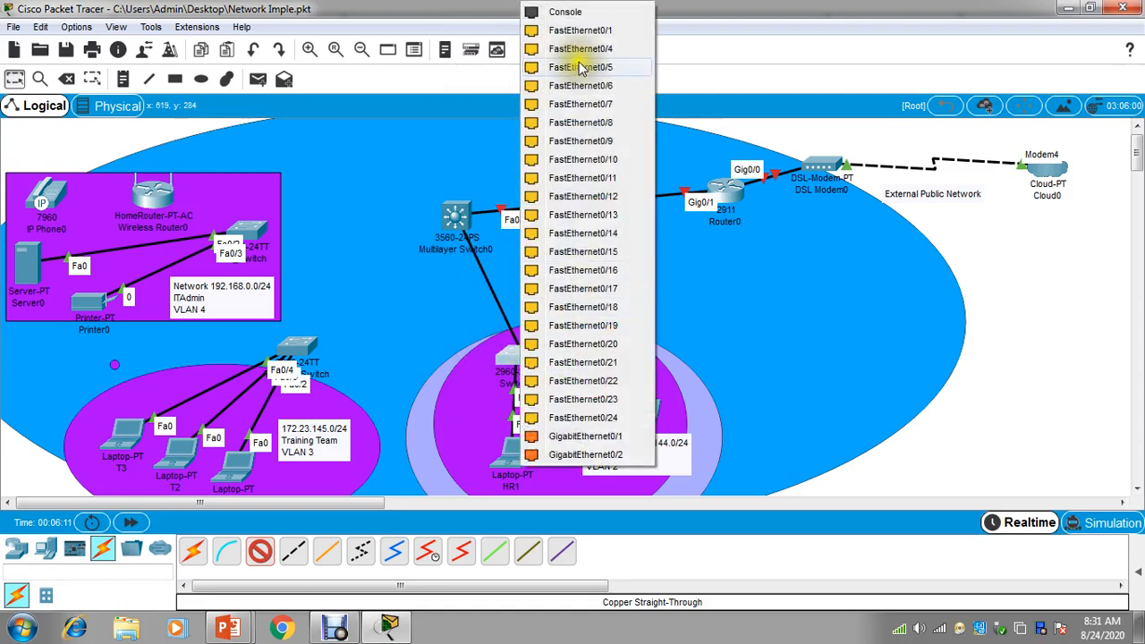
left_click(574, 30)
Connect FastEthernet0/3 of Multilayer Switch0 to FastEthernet0/7 of the Training Team switch with a straight-through cable
left_click(448, 218)
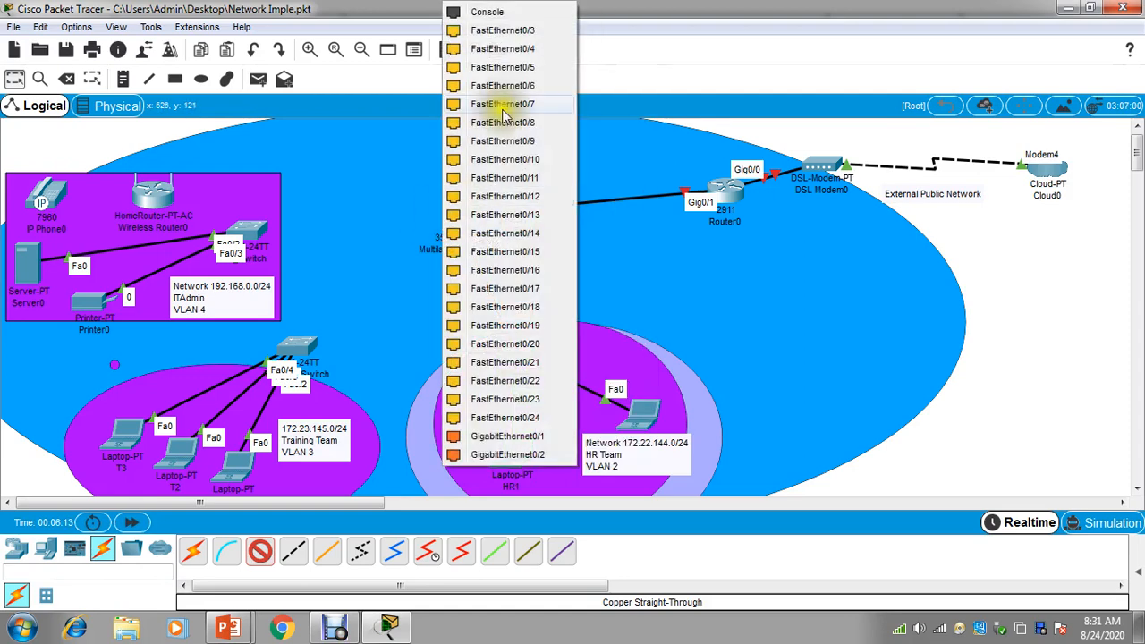
left_click(465, 28)
left_click(304, 340)
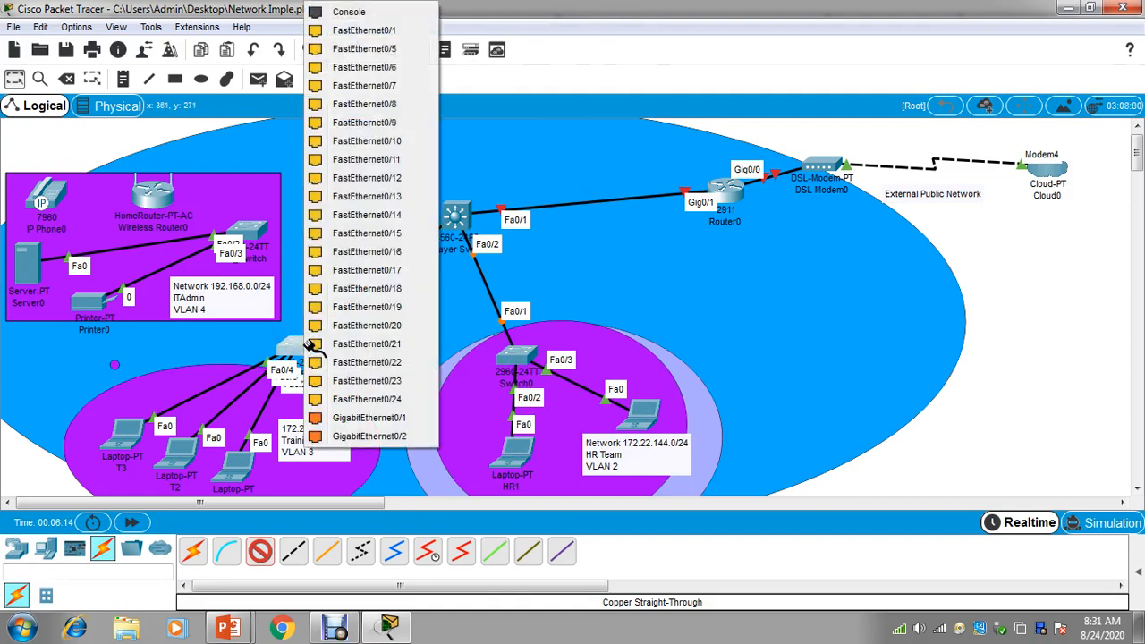
left_click(628, 15)
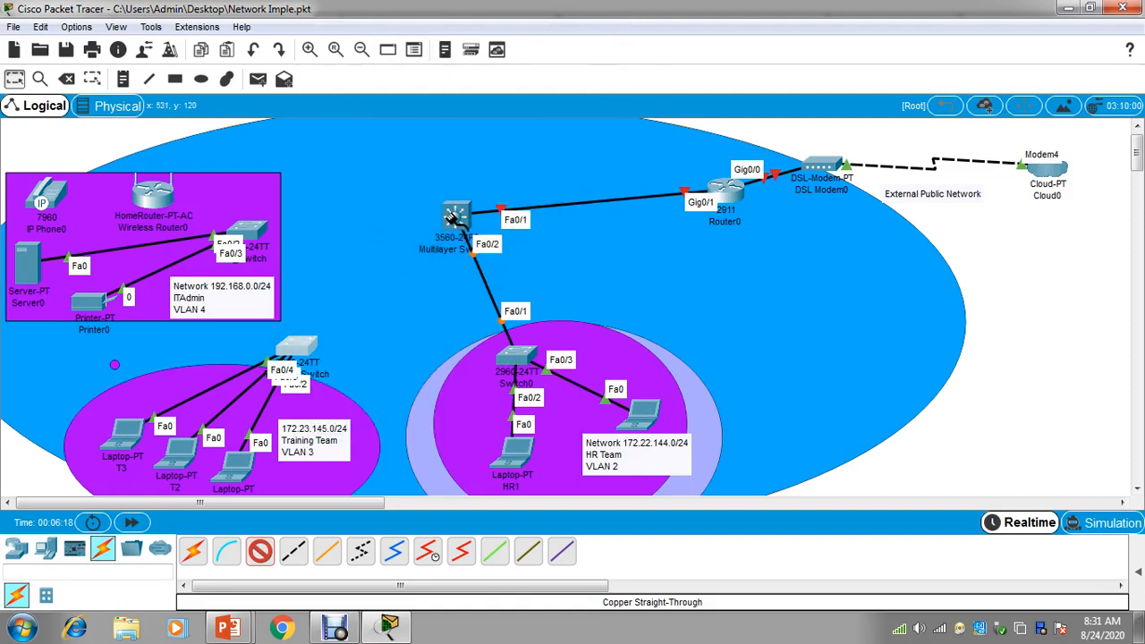
left_click(304, 334)
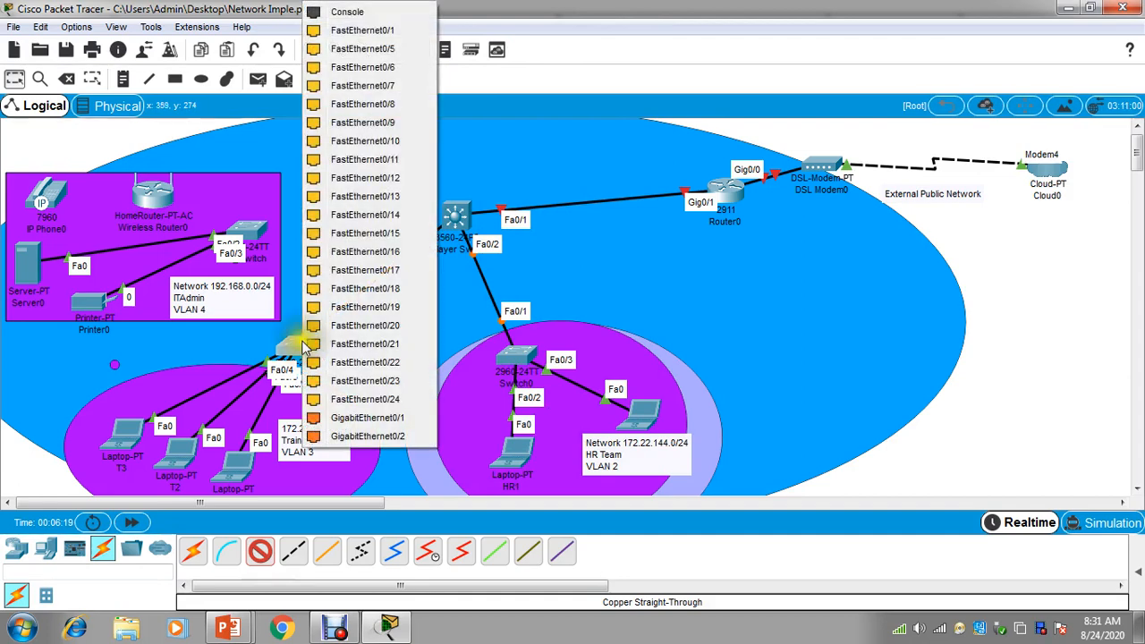
left_click(382, 73)
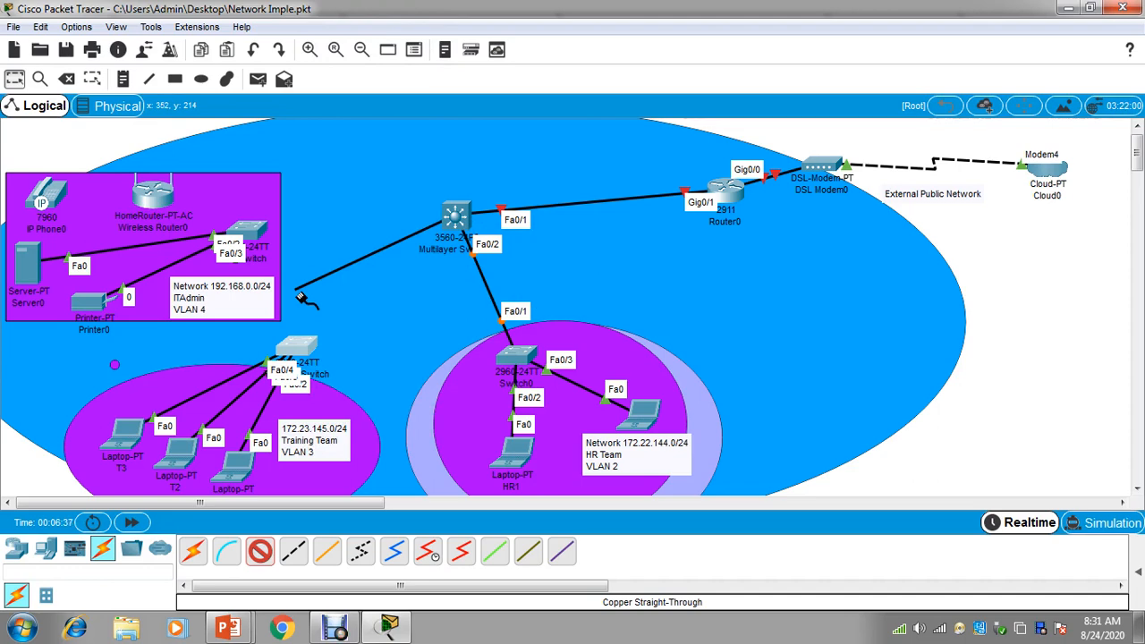
left_click(308, 344)
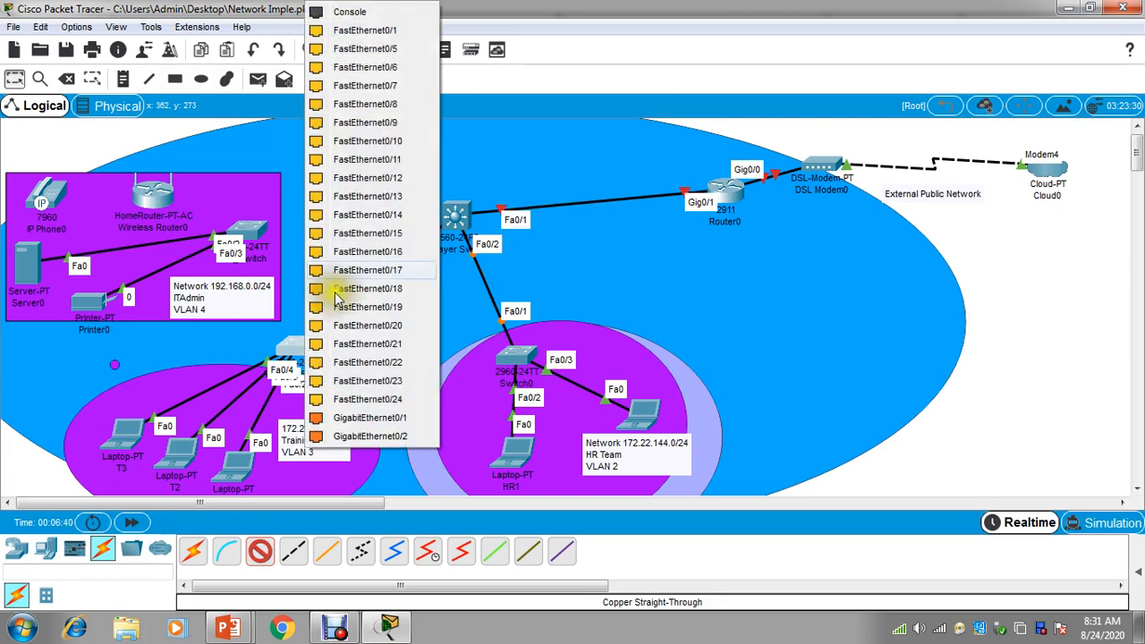
left_click(384, 82)
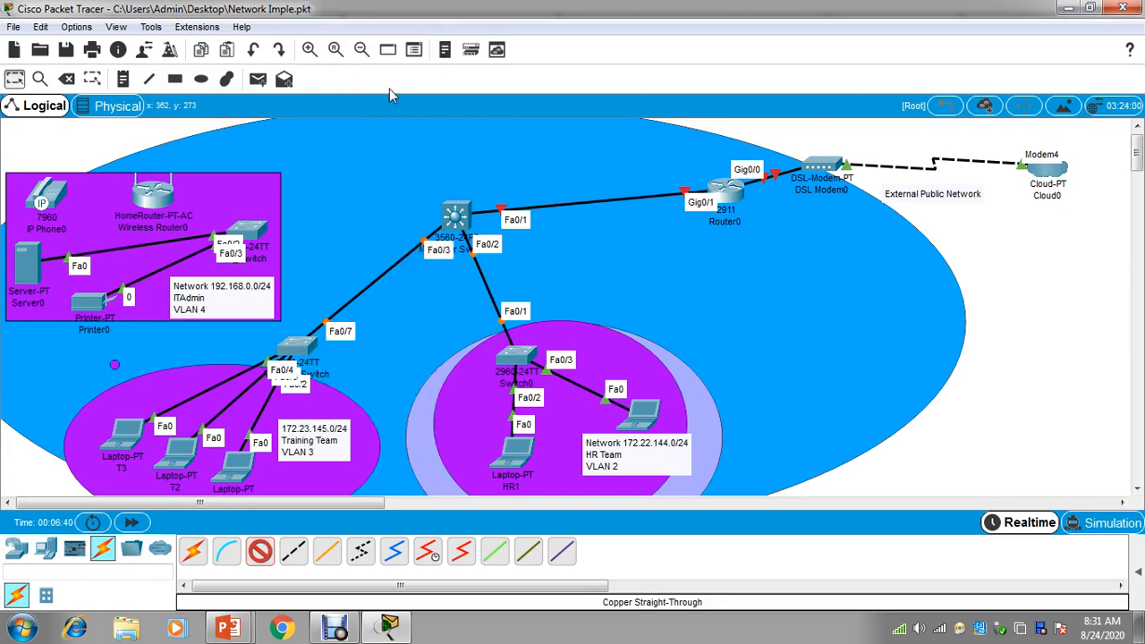
Connect FastEthernet0/11 of Multilayer Switch0 to FastEthernet0/1 of the ITAdmin switch with a copper straight-through cable
left_click(456, 209)
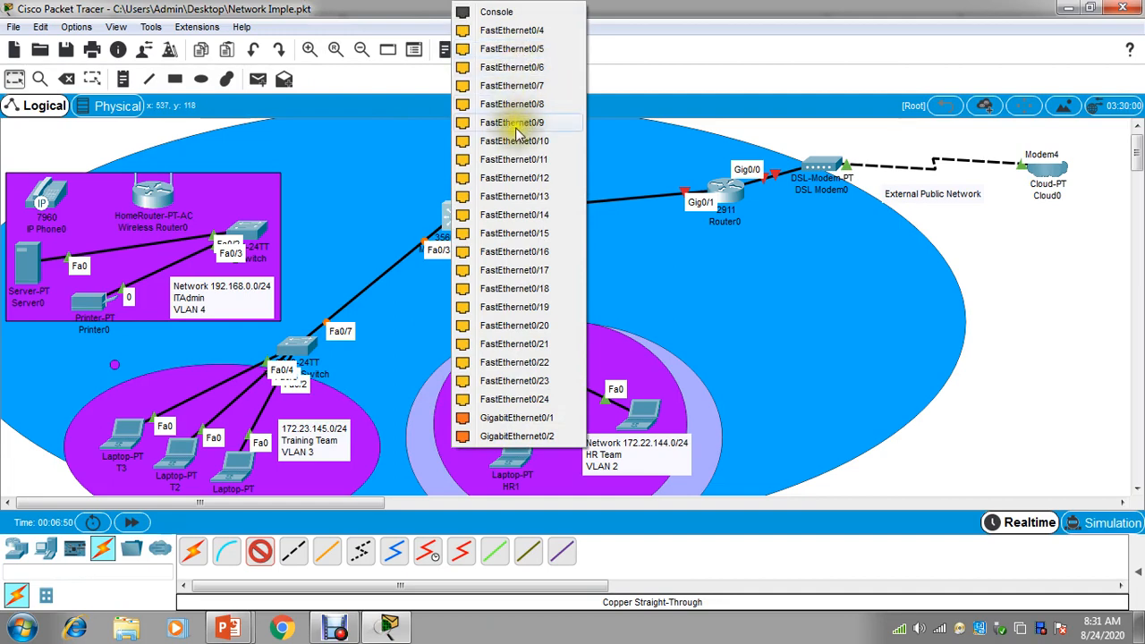
left_click(516, 162)
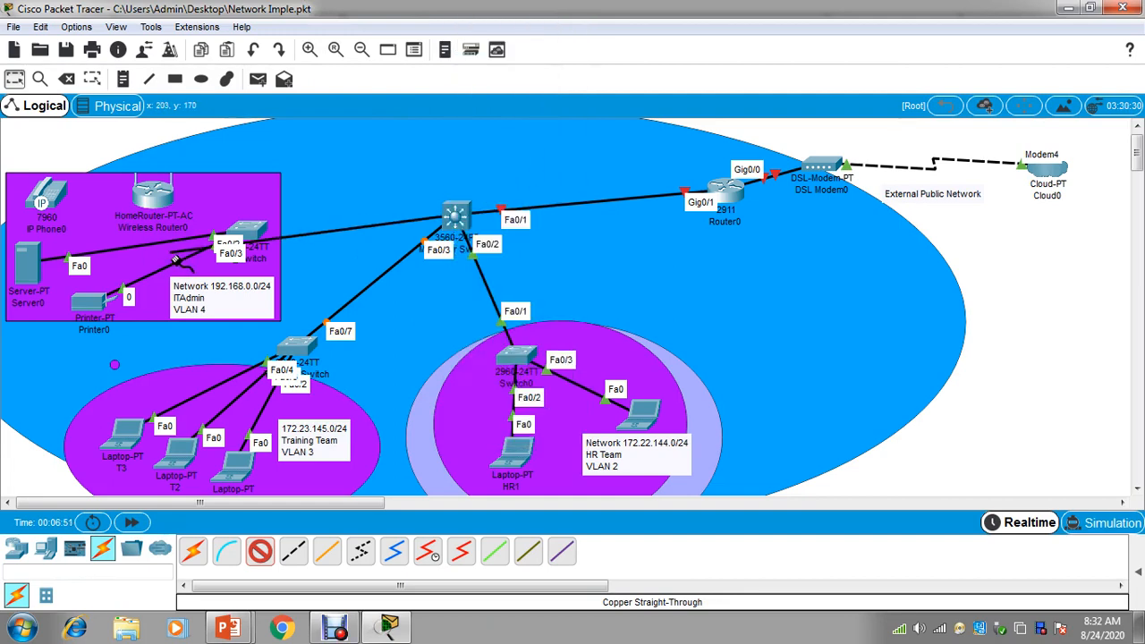
left_click(244, 238)
left_click(312, 30)
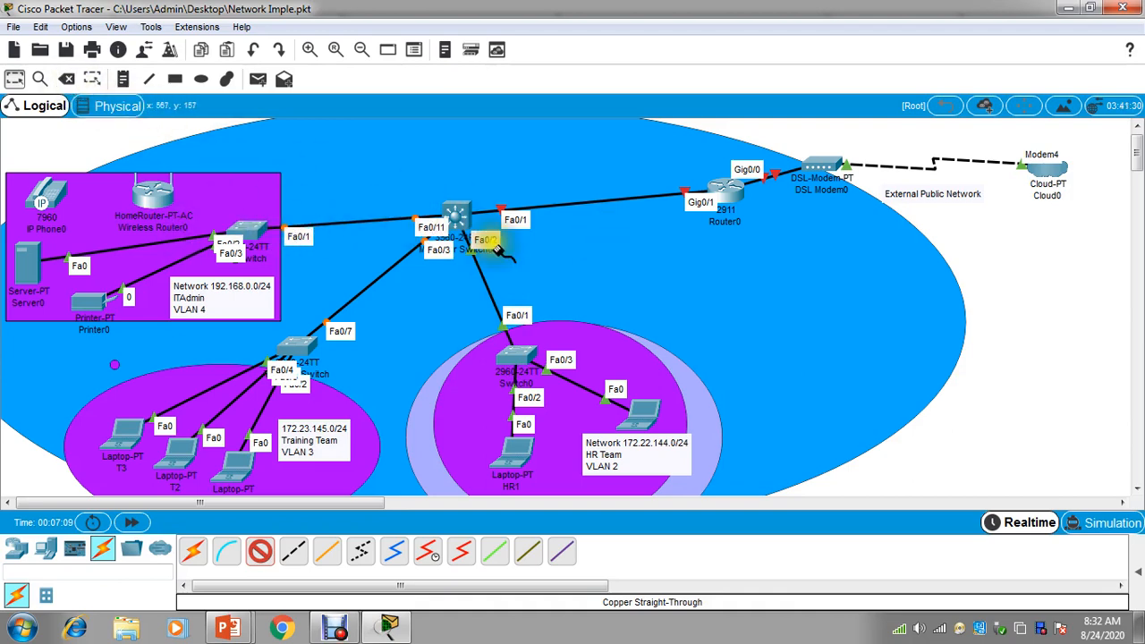
left_click(66, 80)
left_click(14, 79)
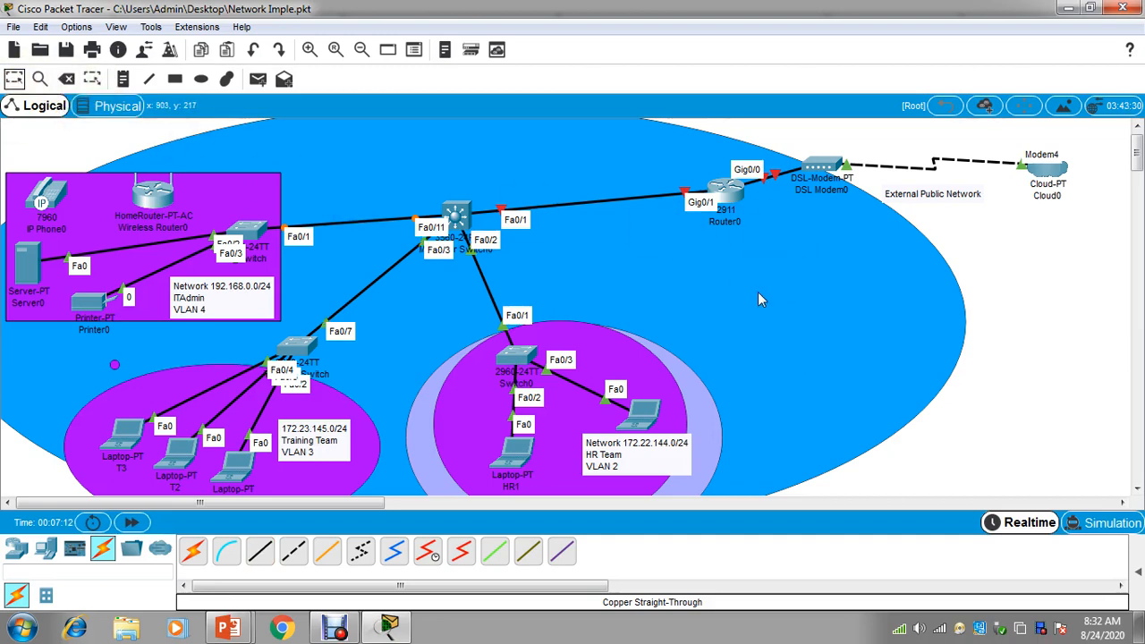
Open Router0's command line in a maximized window and decline the initial configuration dialog with no
left_click(724, 202)
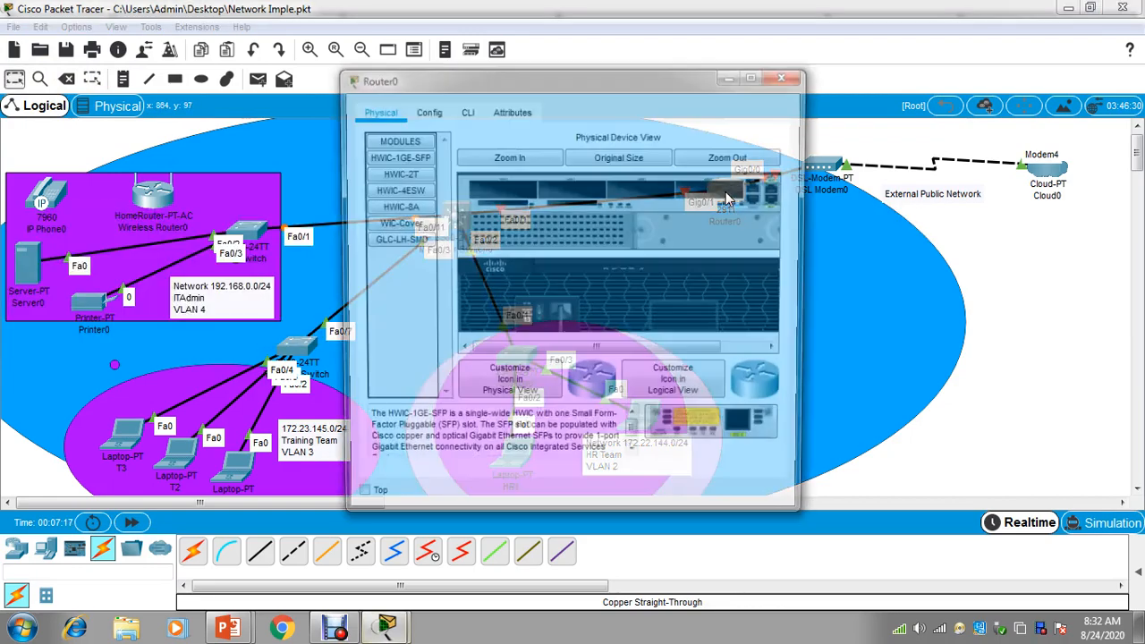
left_click(464, 109)
left_click(756, 75)
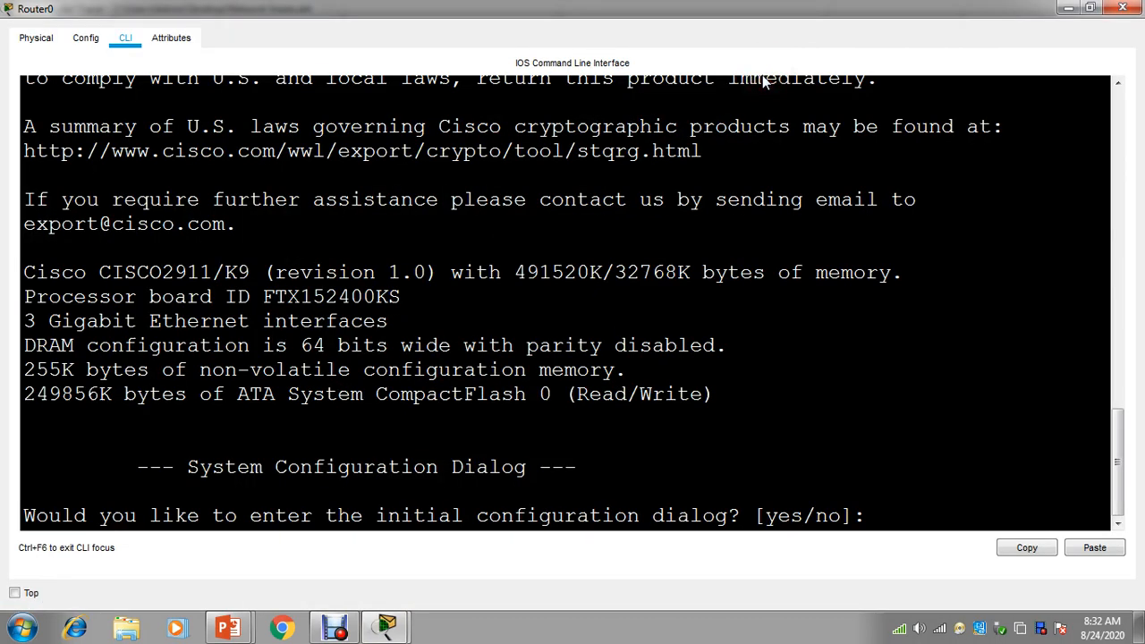
left_click(888, 502)
type("no")
key("Return")
key("Return")
key("Return")
key("Return")
key("Return")
key("Return")
key("Return")
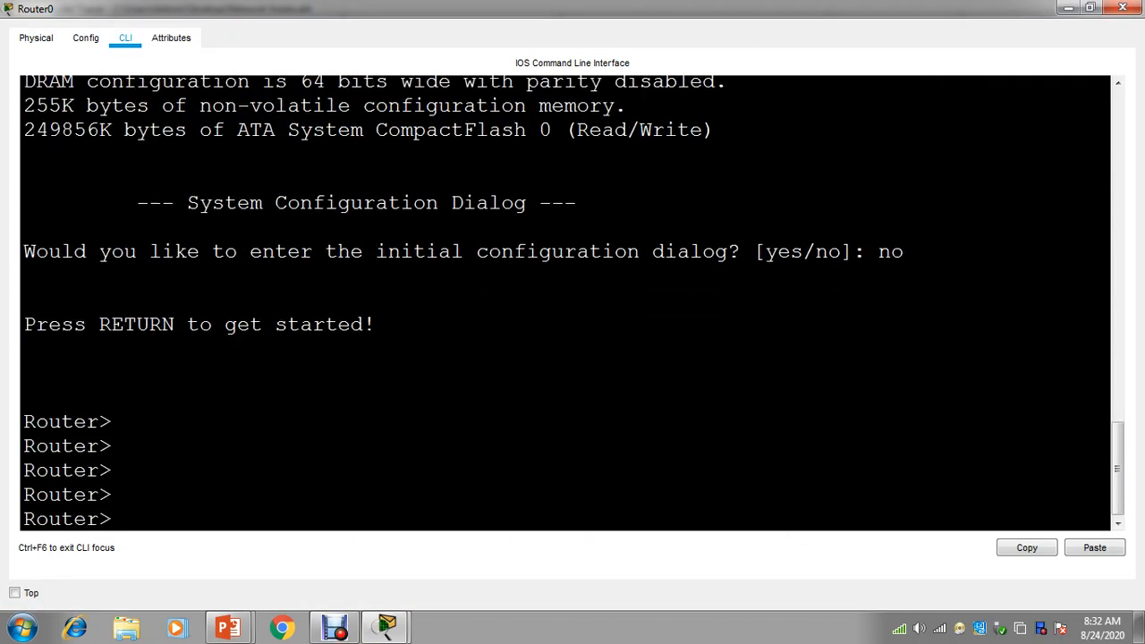
Enter privileged mode on Router0 with en and global configuration mode with conf t
type("en")
key("Return")
key("Return")
key("Return")
key("Return")
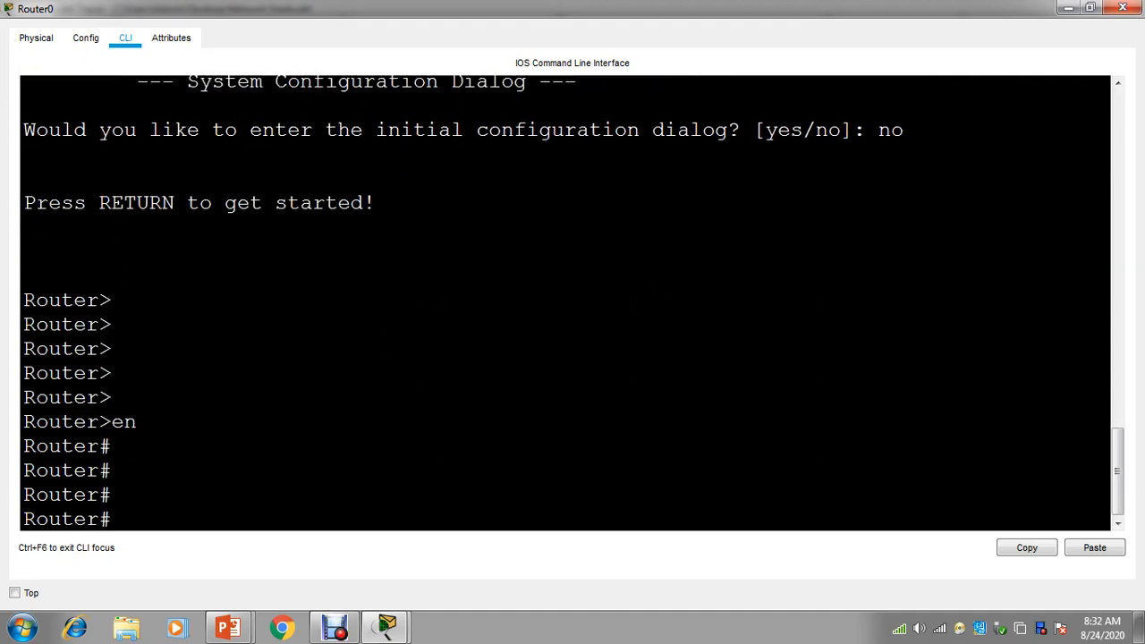
type("conf t")
key("Return")
key("Return")
key("Return")
key("Return")
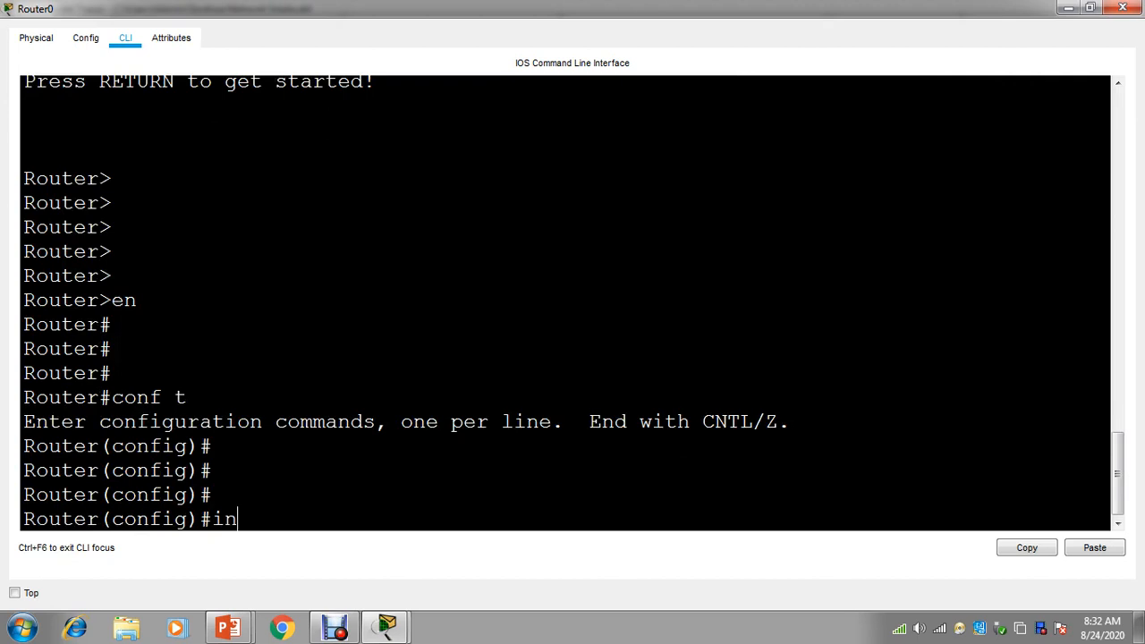
Enable Router0's interface gig 0/0 with no shutdown and minimize the router's window
type("int gig 0/0")
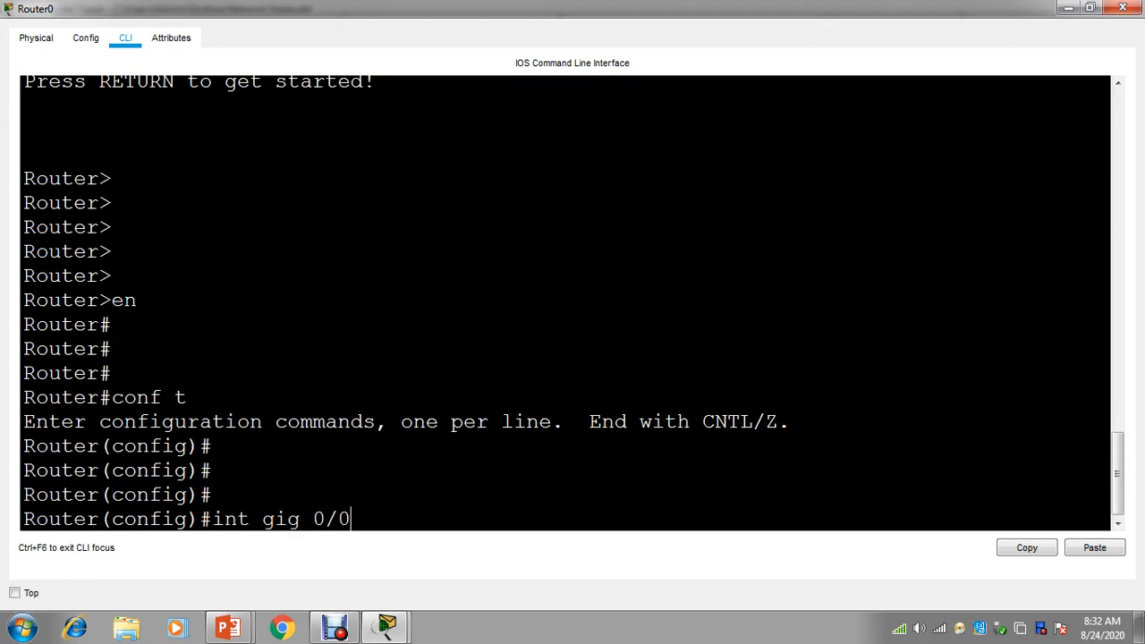
key("Return")
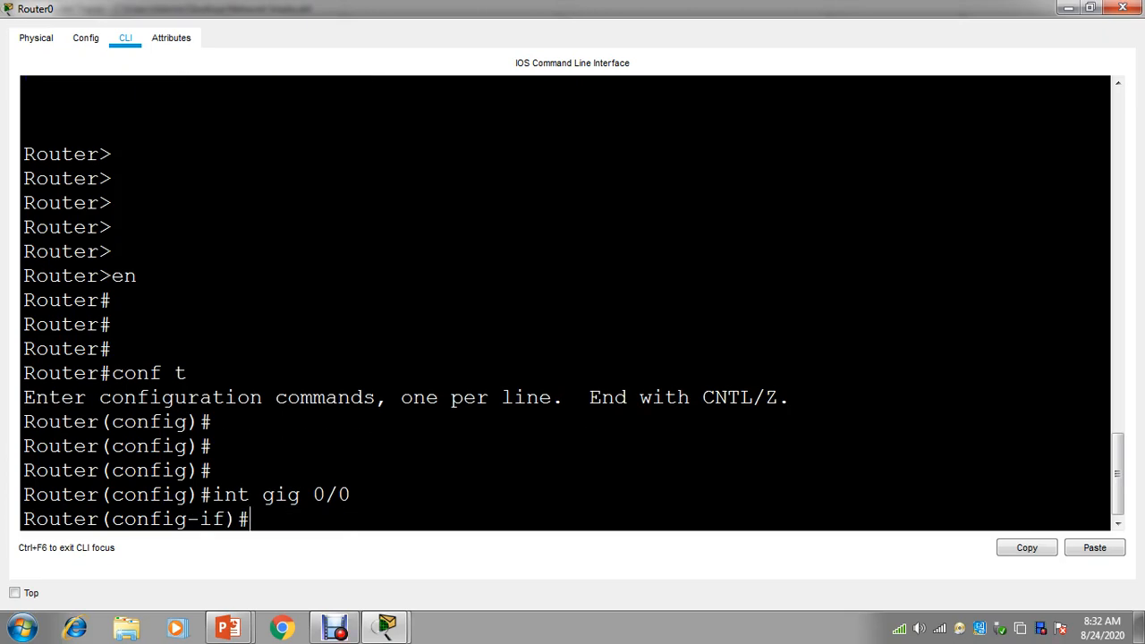
type("no sh")
key("Tab")
key("Return")
key("Return")
key("Return")
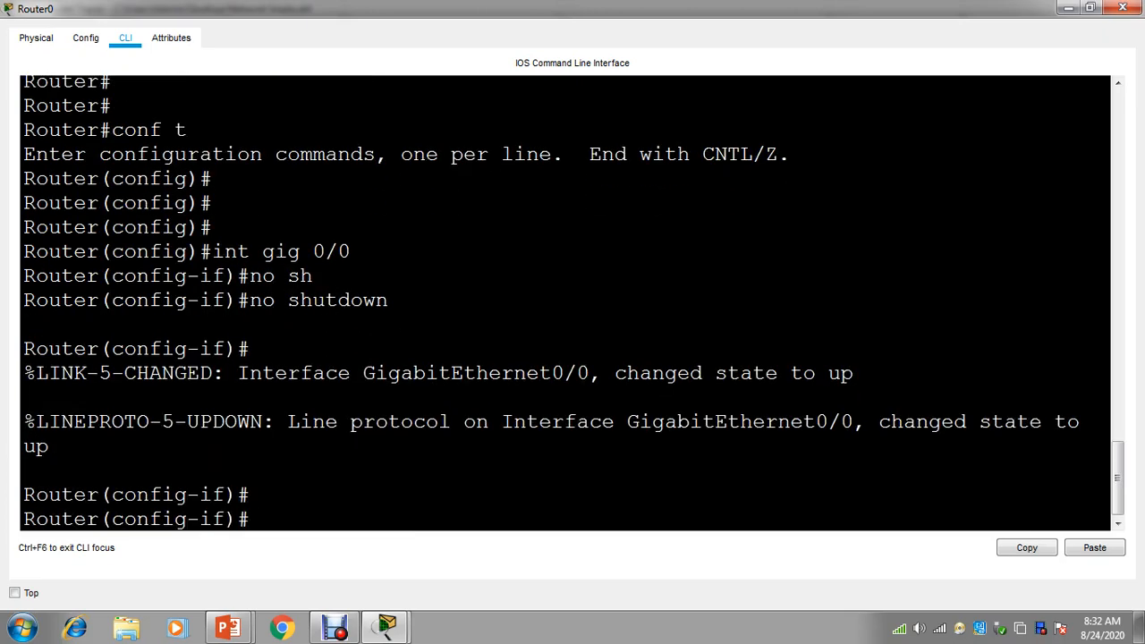
left_click(1069, 8)
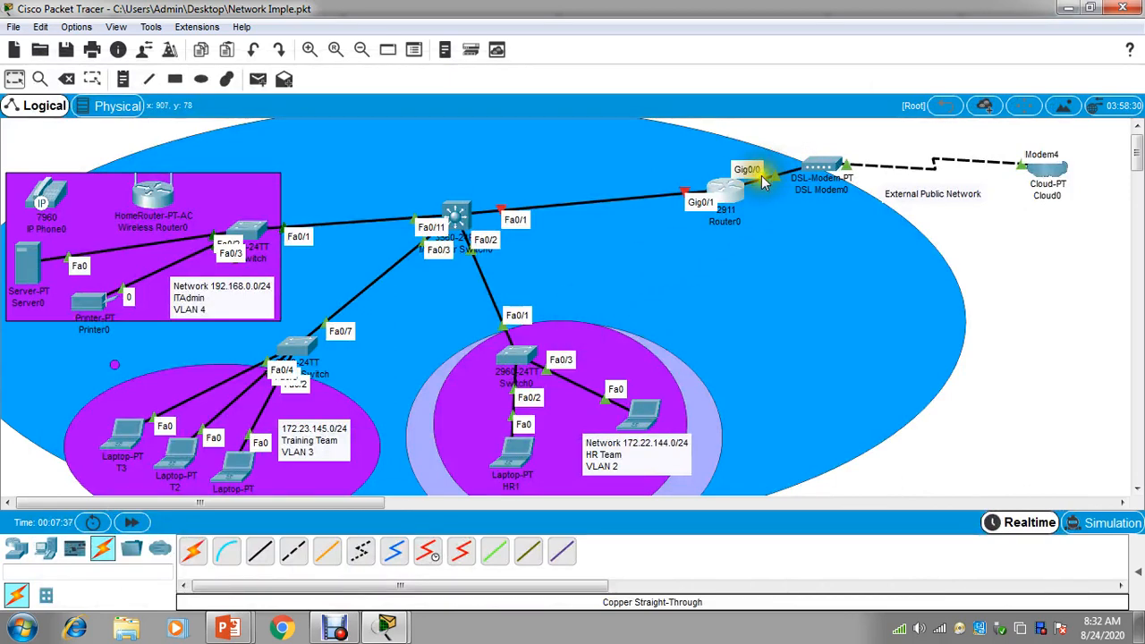
Reopen Router0's command line, enable interface gig 0/1 with no shutdown and return to the topology
left_click(726, 190)
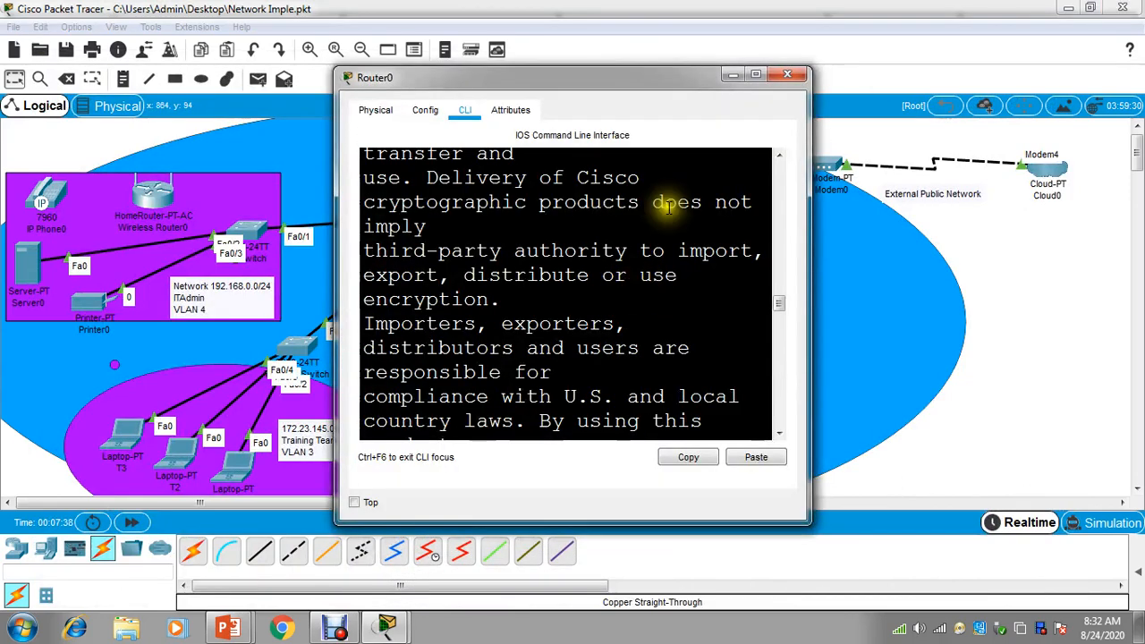
left_click(756, 74)
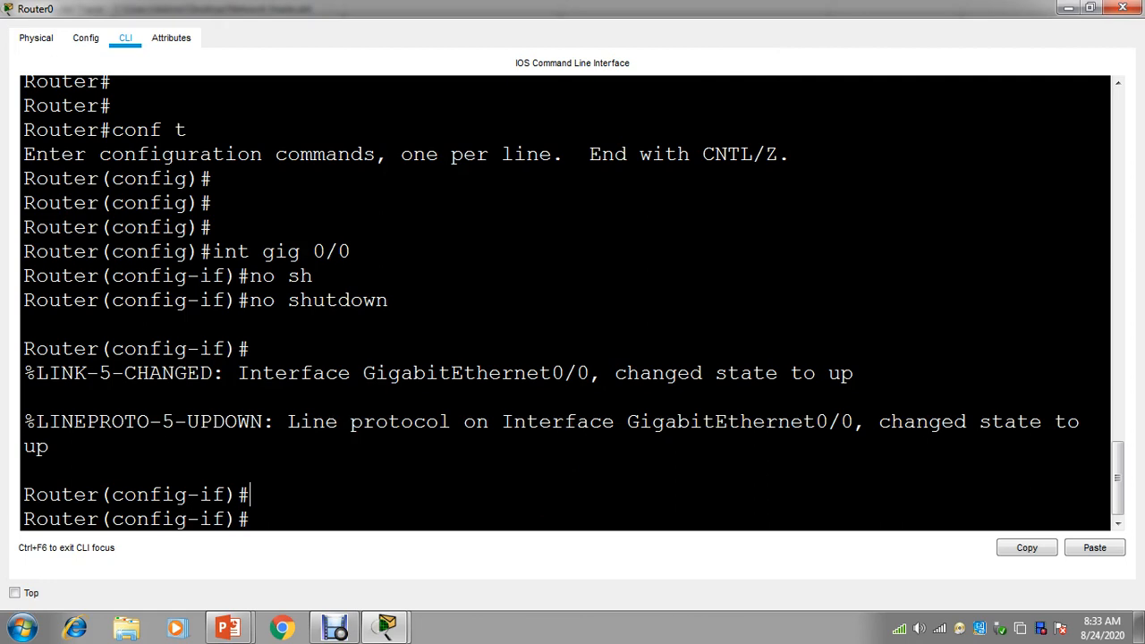
key("Up")
key("Up")
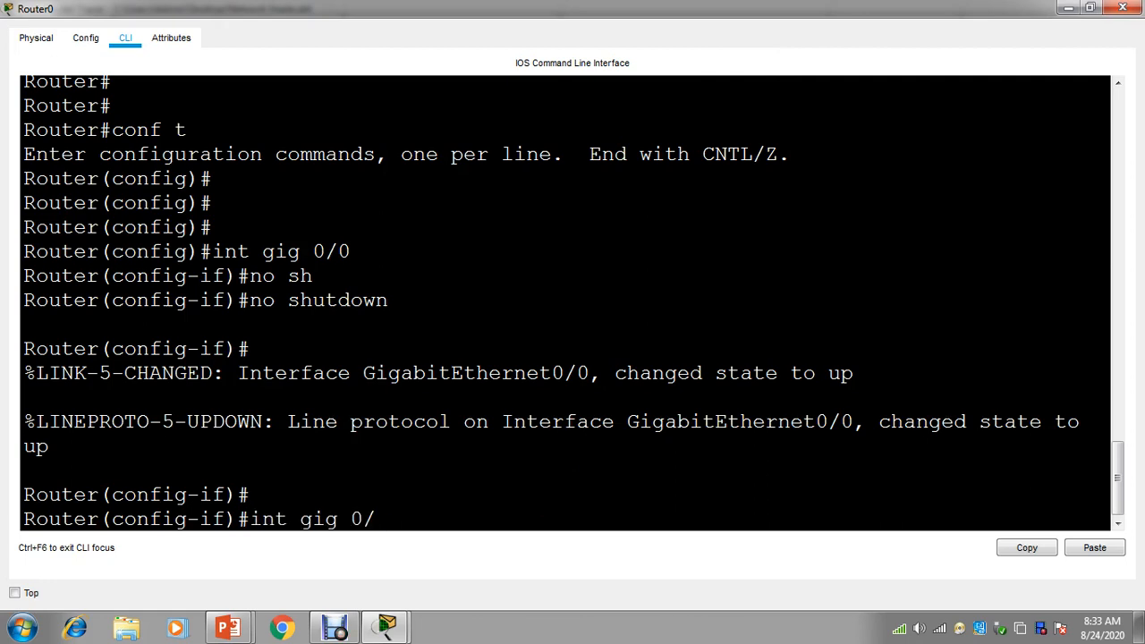
type("1")
key("Return")
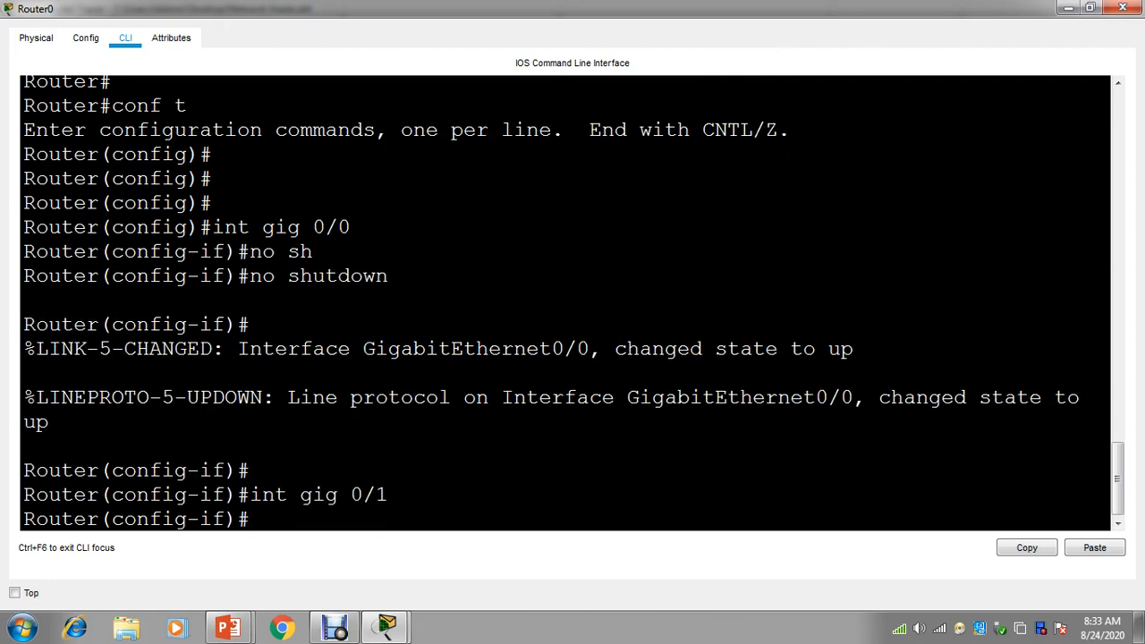
type("no sh")
key("Tab")
key("Return")
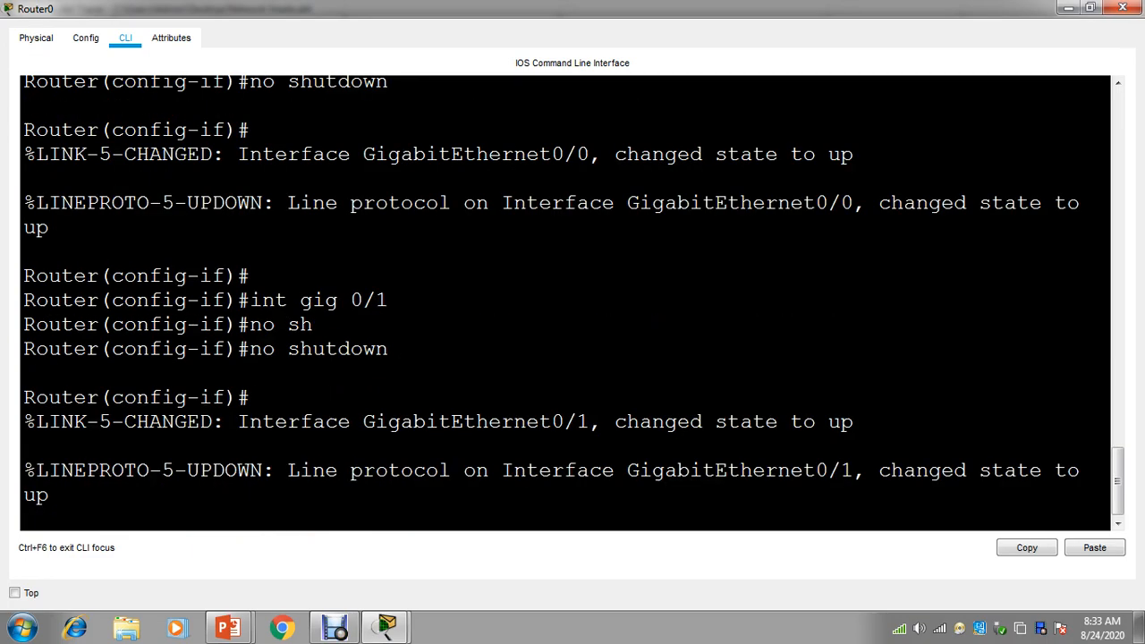
key("Return")
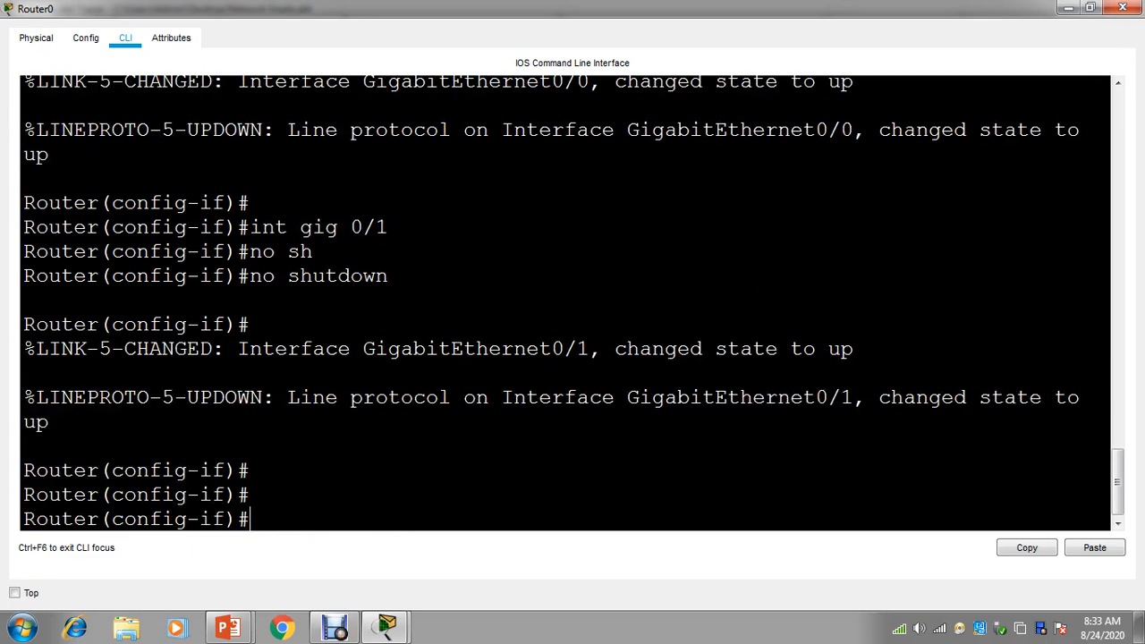
left_click(1068, 8)
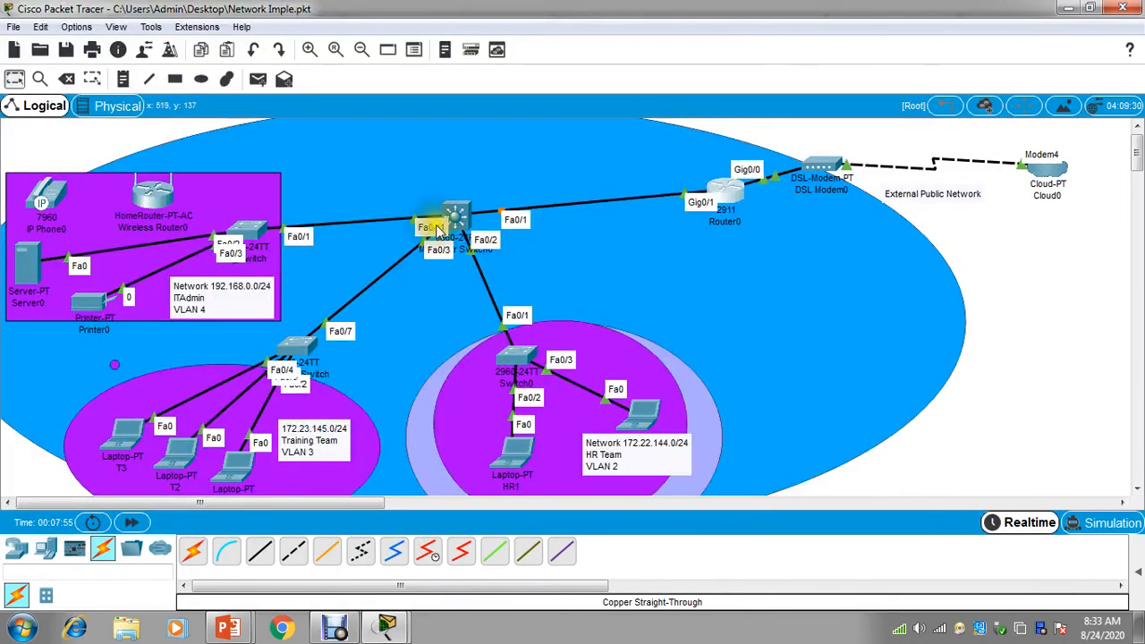
Open Multilayer Switch0's command line in a maximized window and decline the initial configuration dialog with no
left_click(459, 224)
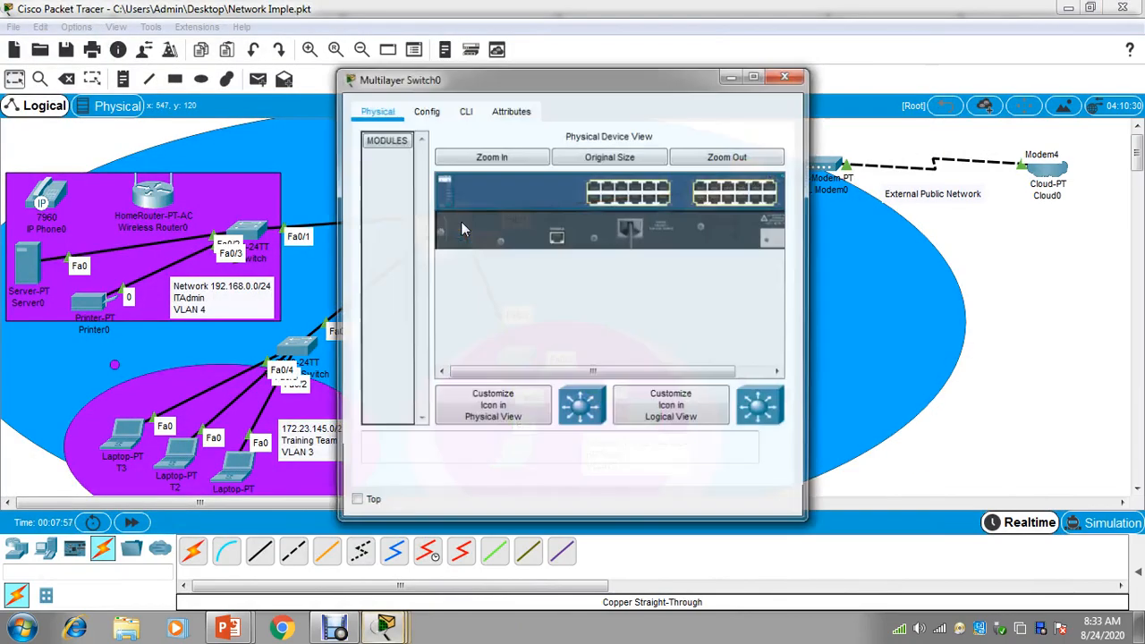
left_click(466, 111)
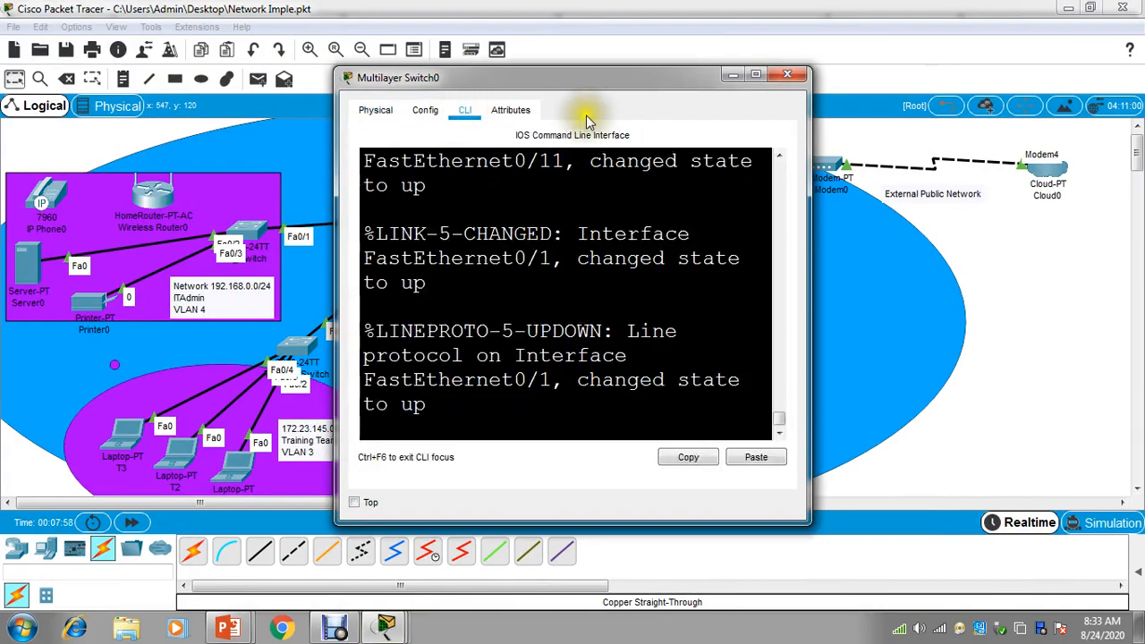
left_click(754, 75)
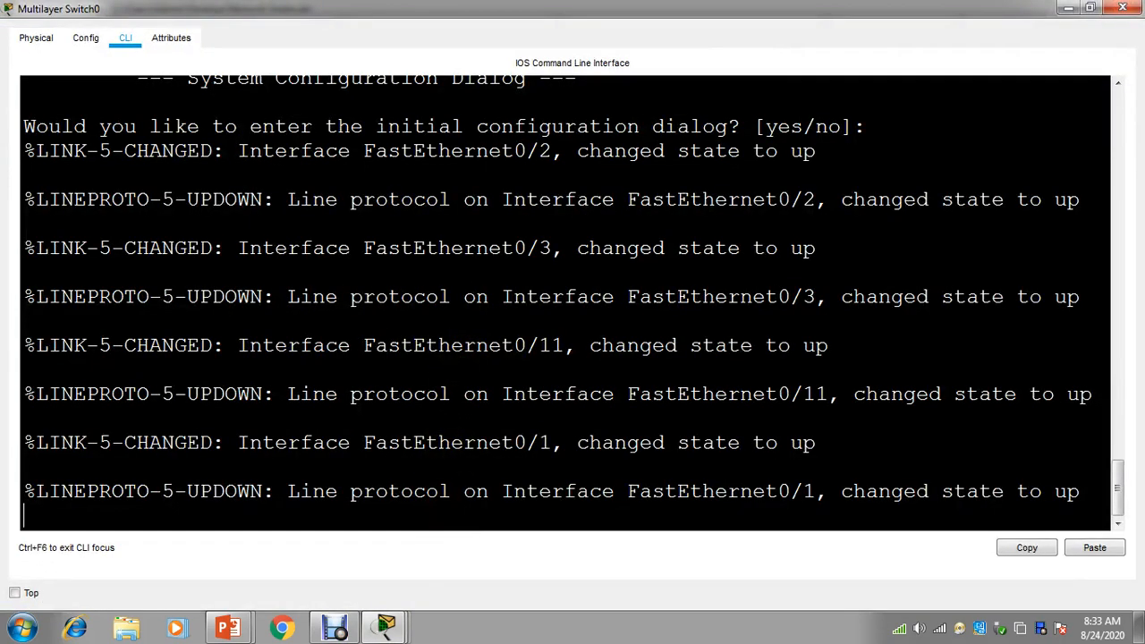
key("Return")
key("Return")
key("Return")
key("Return")
key("Return")
key("Return")
key("Return")
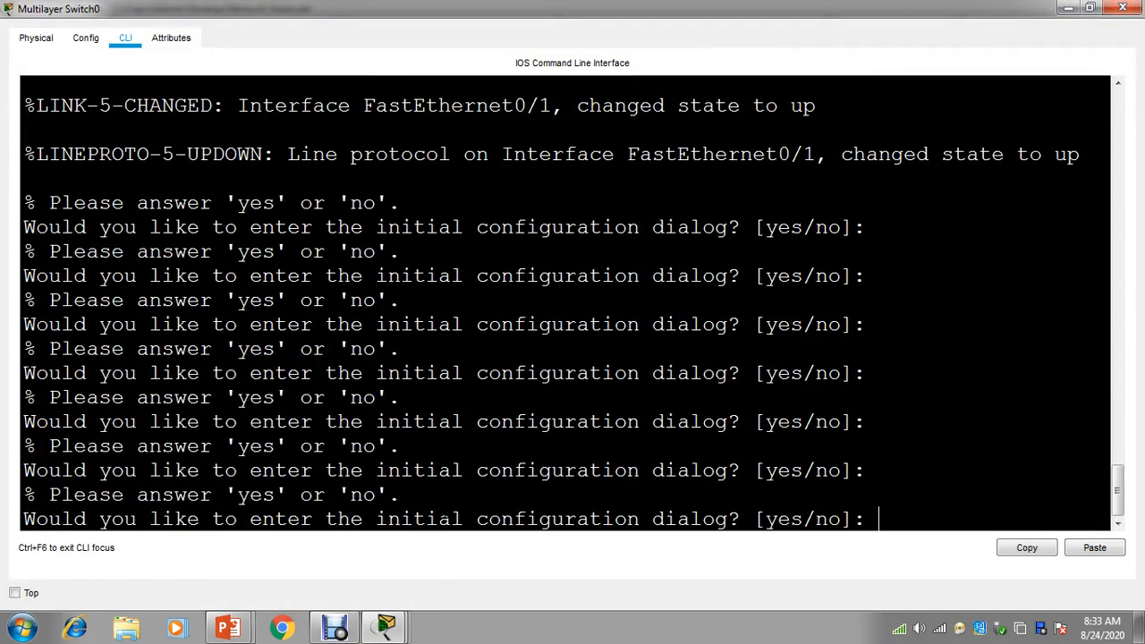
type("no")
key("Return")
key("Return")
key("Return")
key("Return")
key("Return")
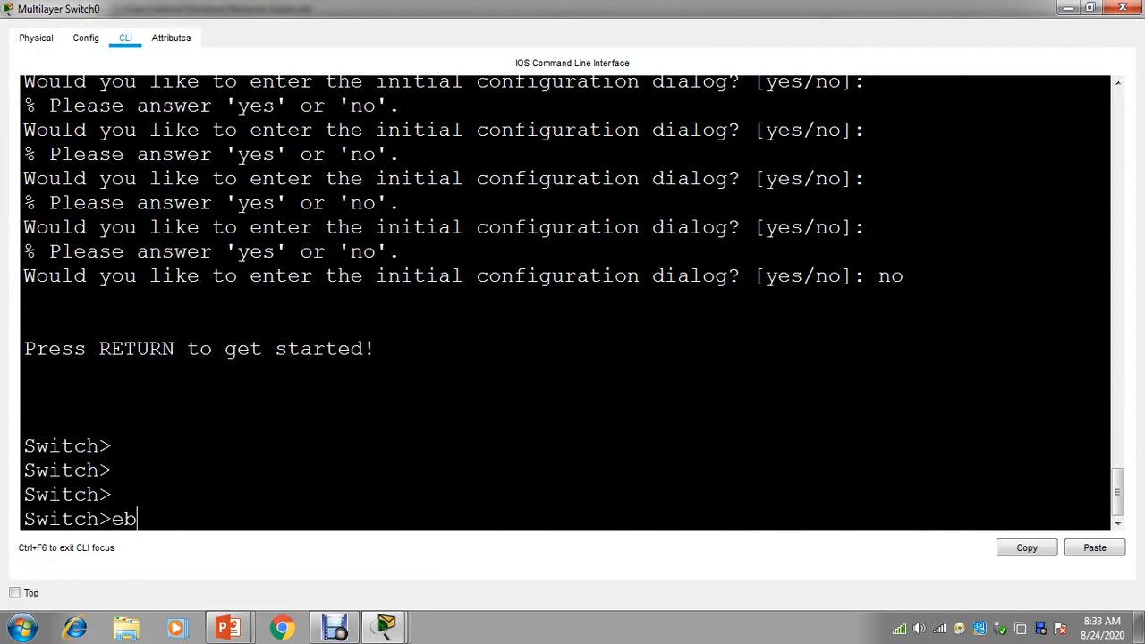
Enter privileged mode on Multilayer Switch0 with en and global configuration mode with conf t
type("eb")
key("BackSpace")
type("n")
key("Return")
key("Return")
key("Return")
key("Return")
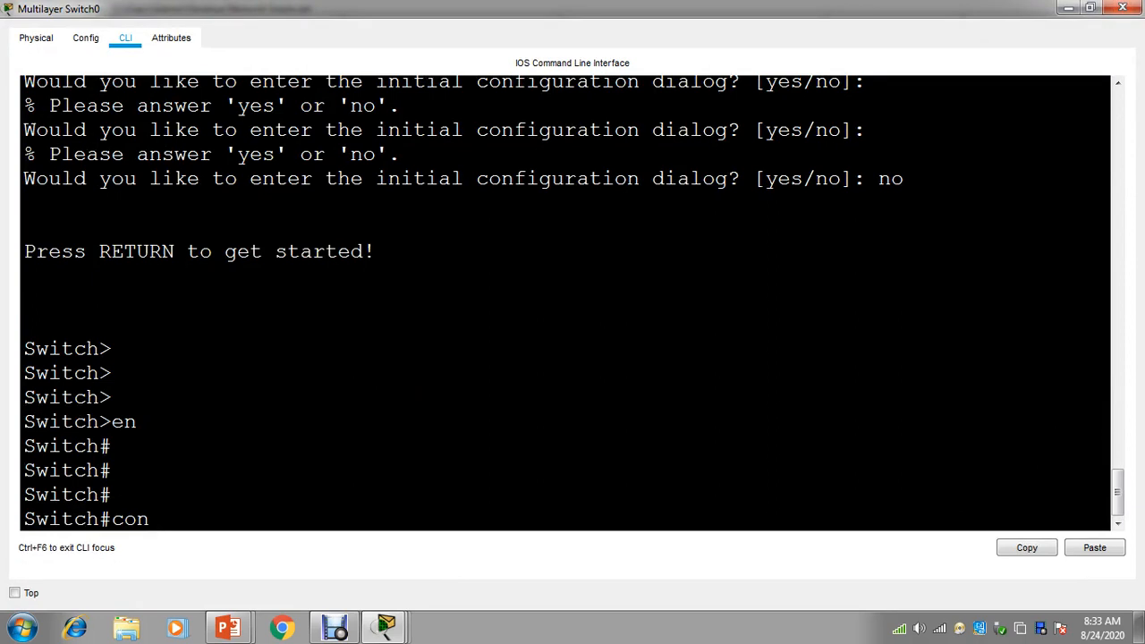
type("con")
key("BackSpace")
key("BackSpace")
key("BackSpace")
type("conf t")
key("Return")
key("Return")
key("Return")
Create VLAN 2 on Multilayer Switch0, name it HRTEAM and exit its VLAN configuration
type("vl")
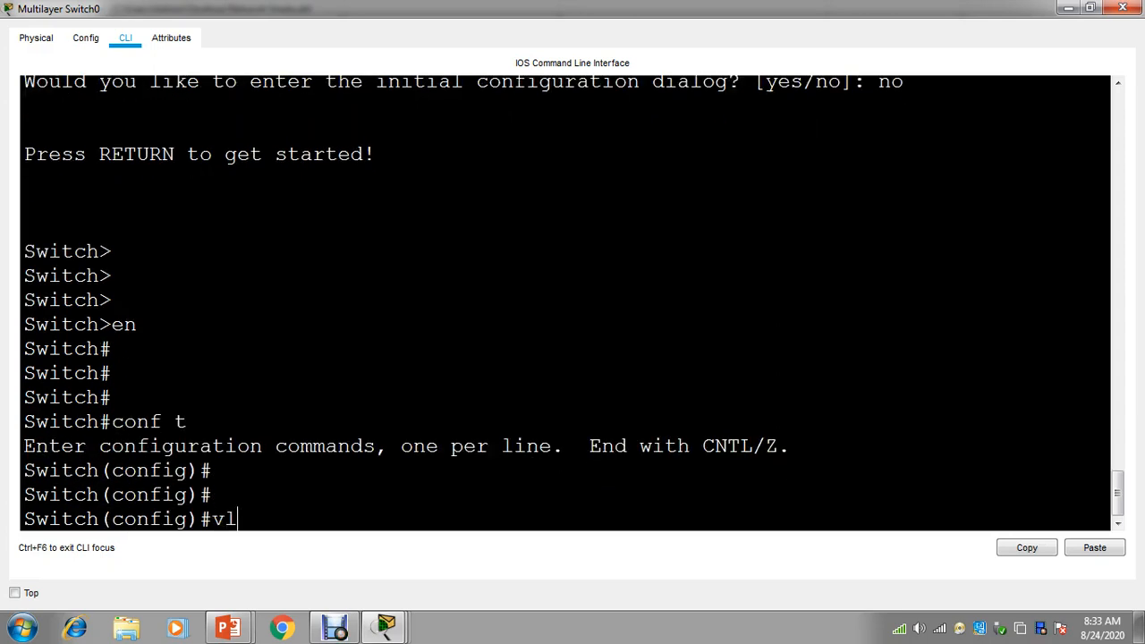
type("a")
key("Tab")
type("2")
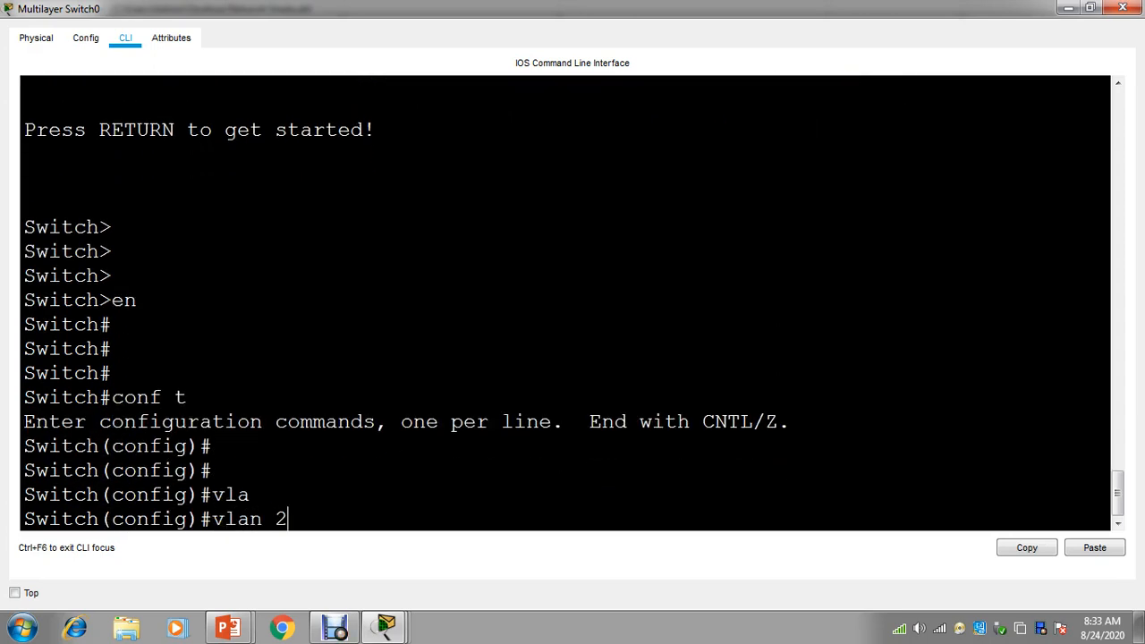
key("Return")
type("Name")
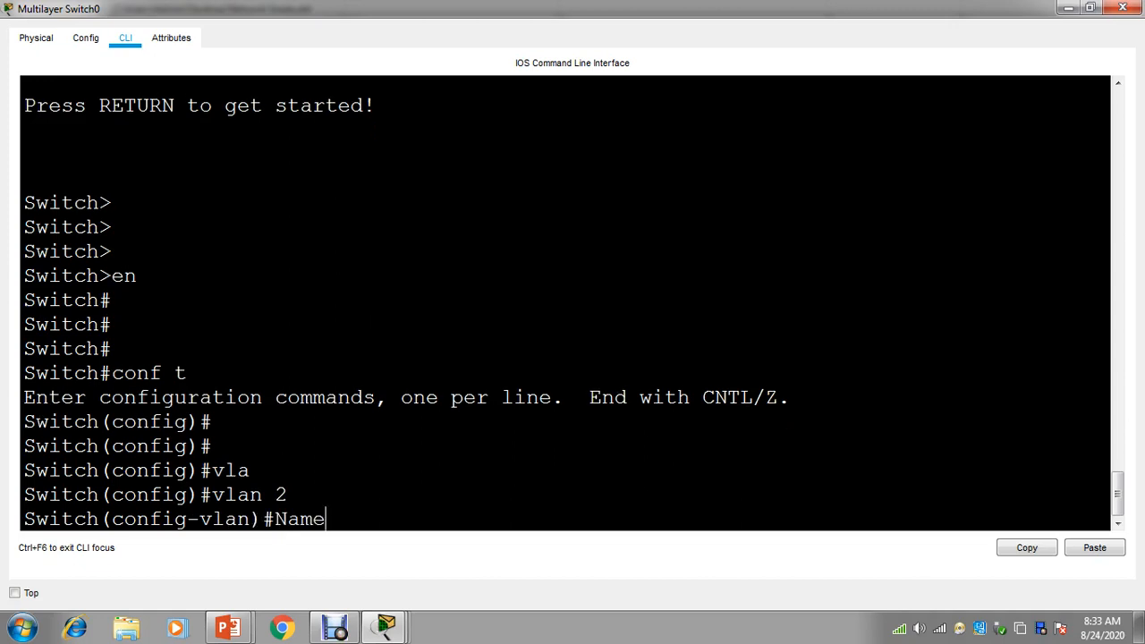
type(" HRTEAM")
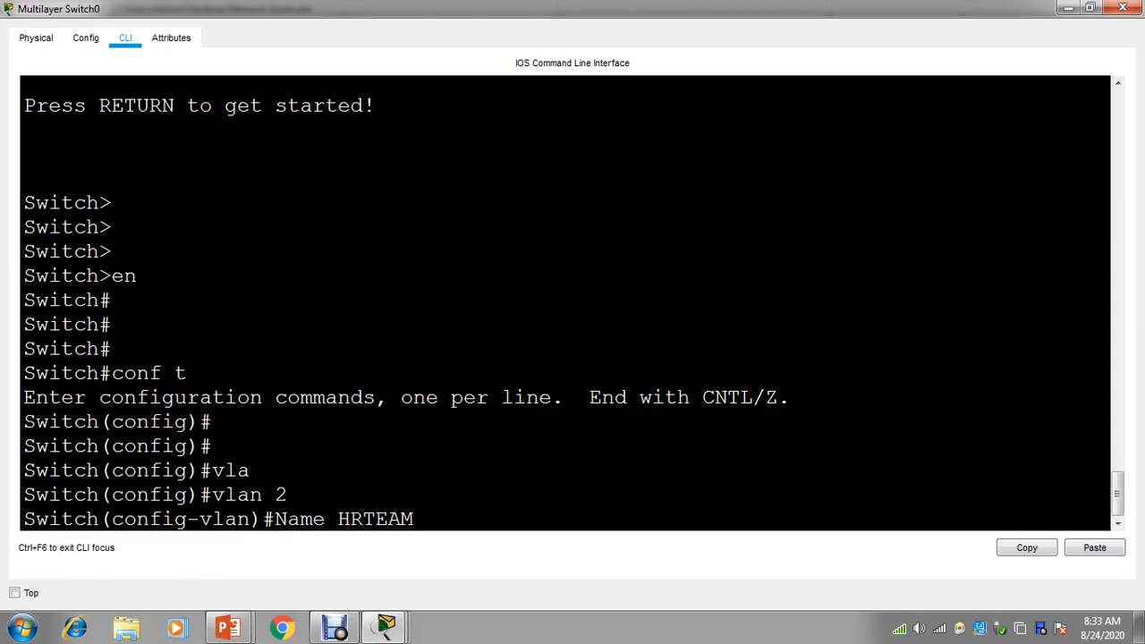
key("Return")
type("exit")
key("Return")
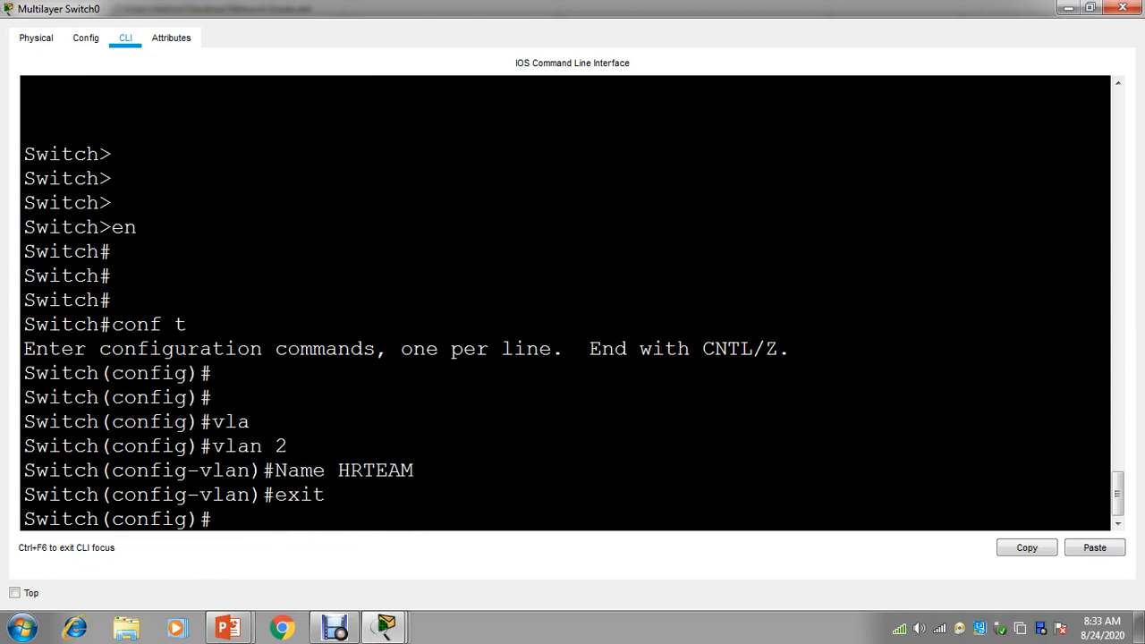
Create VLAN 3 on Multilayer Switch0 and name it Training
type("vlan 3")
key("Return")
type("NAme")
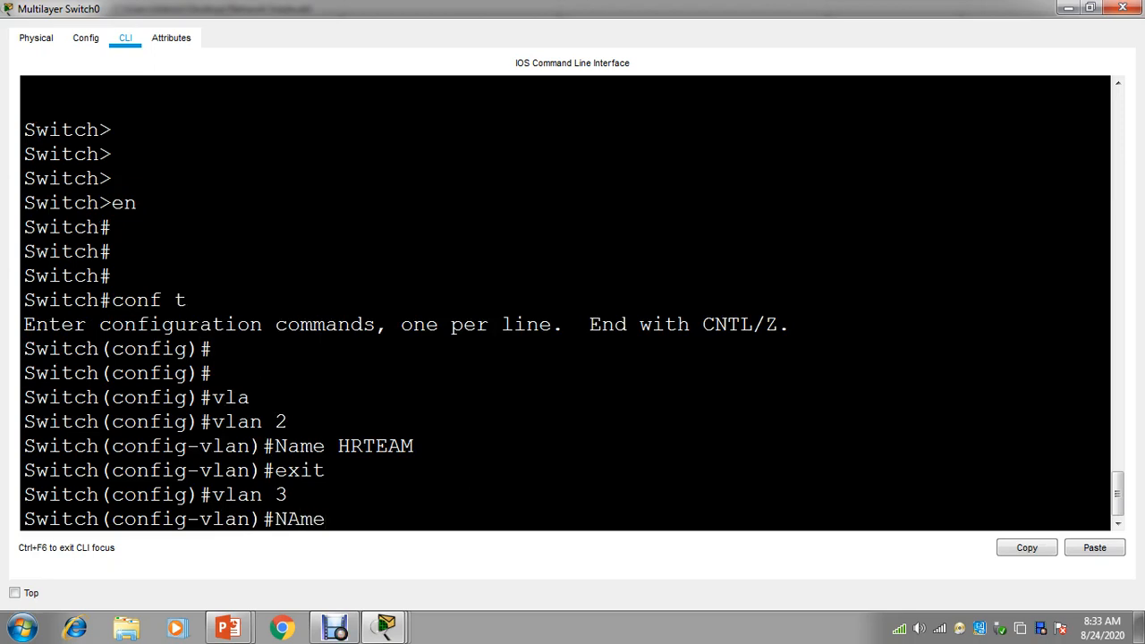
type("Training")
key("Return")
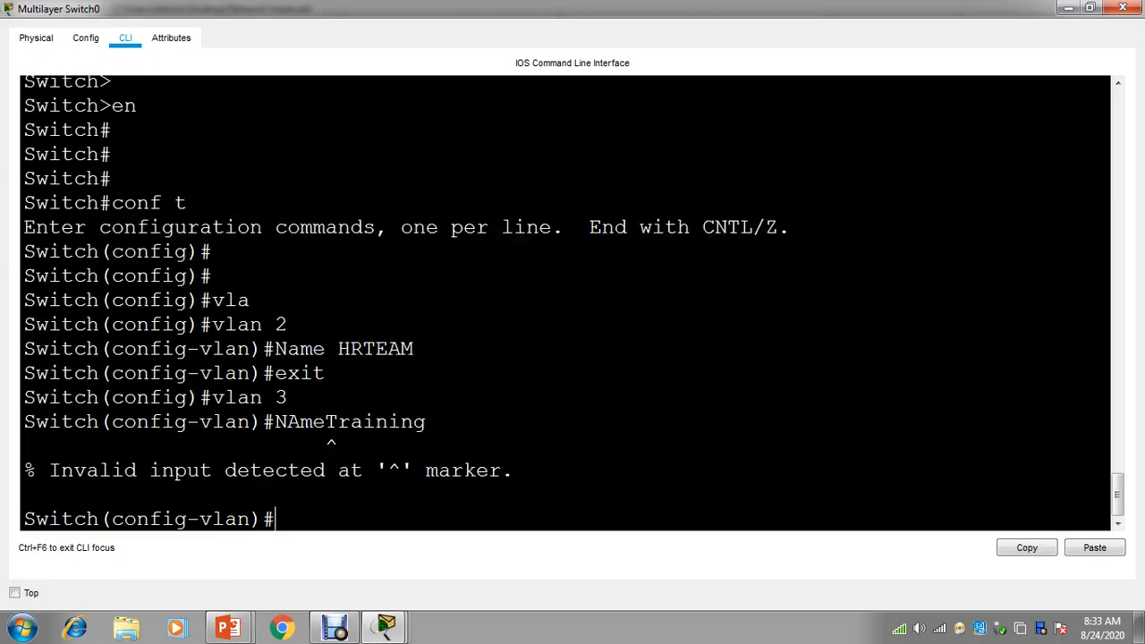
key("Up")
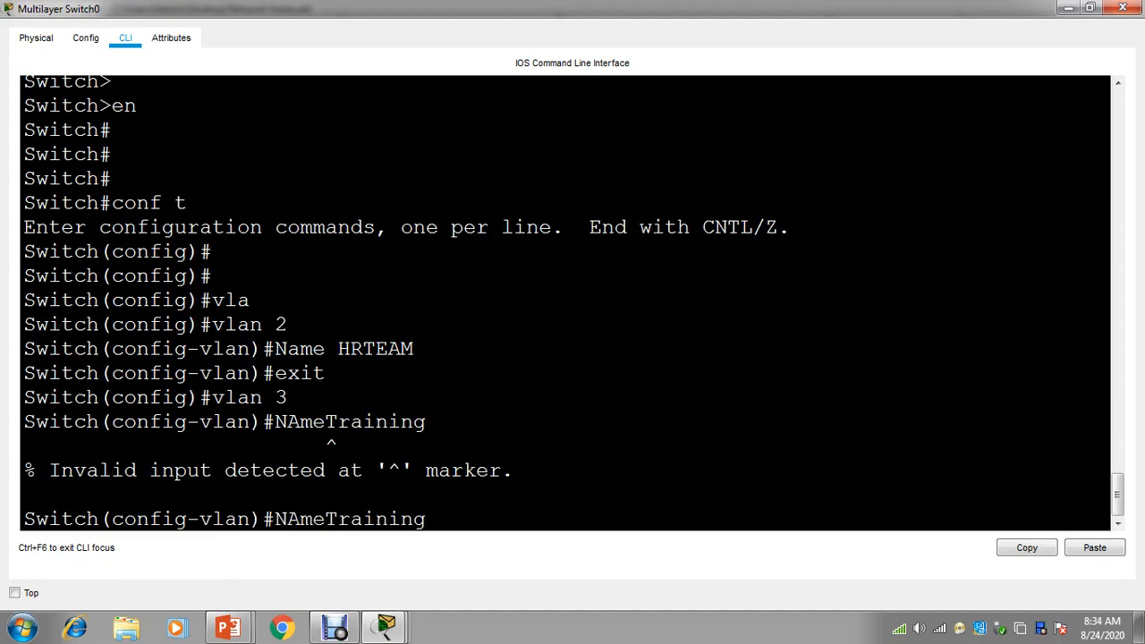
key("Return")
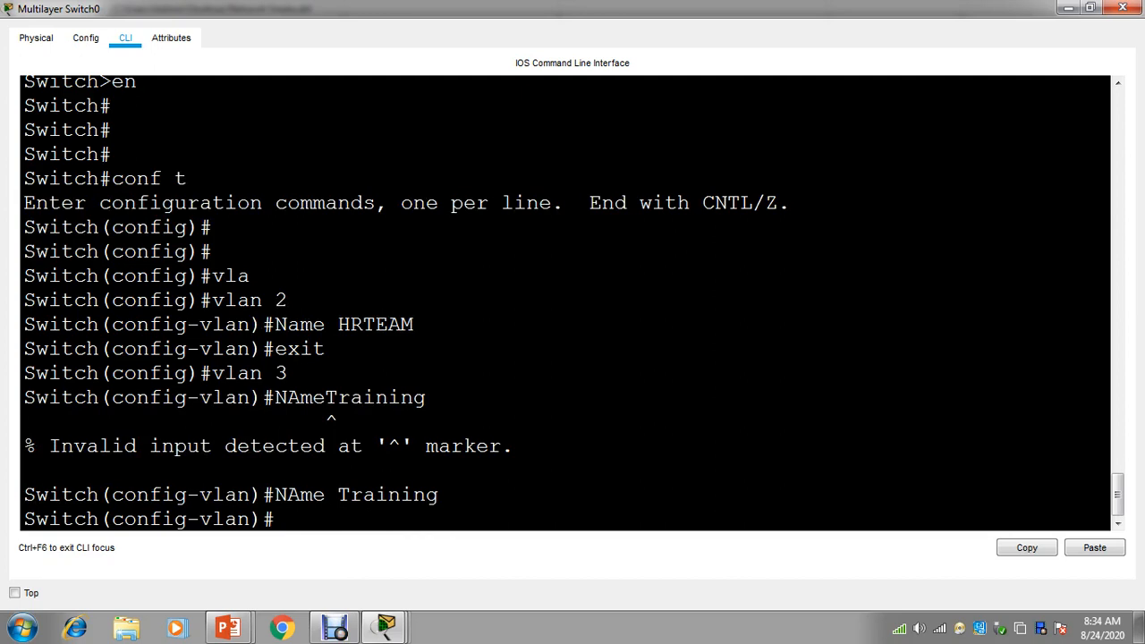
Exit VLAN 3's configuration on Multilayer Switch0, and create VLAN 4 with the name ITAdmin
type("exit")
key("Return")
key("Return")
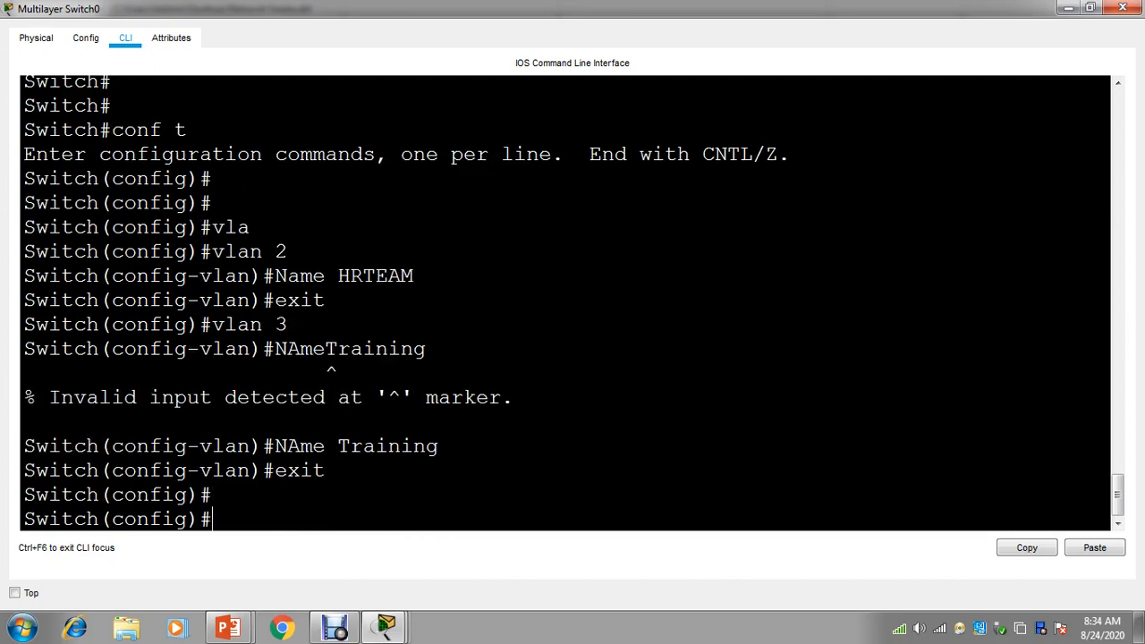
key("Return")
type("vla")
key("Tab")
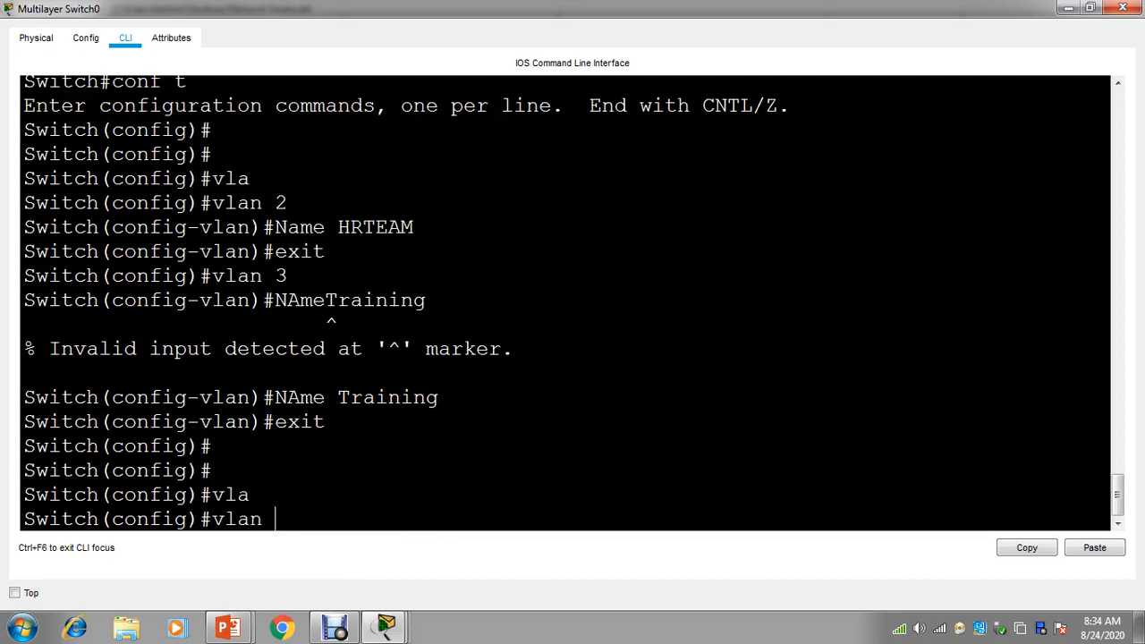
type("4")
key("Return")
type("name ")
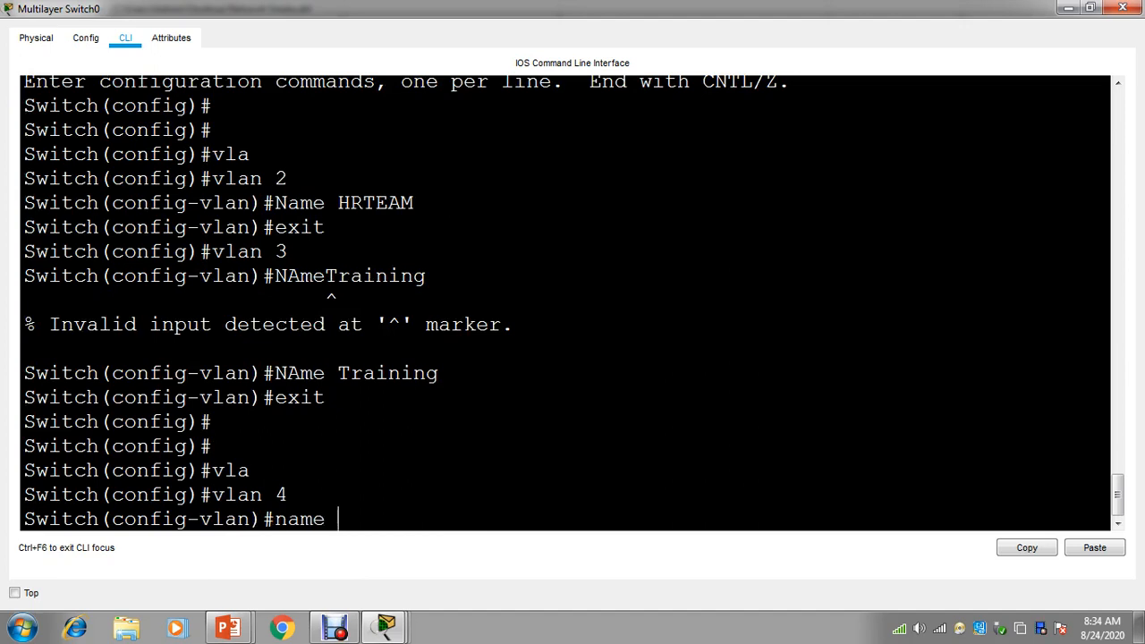
type("ITAd")
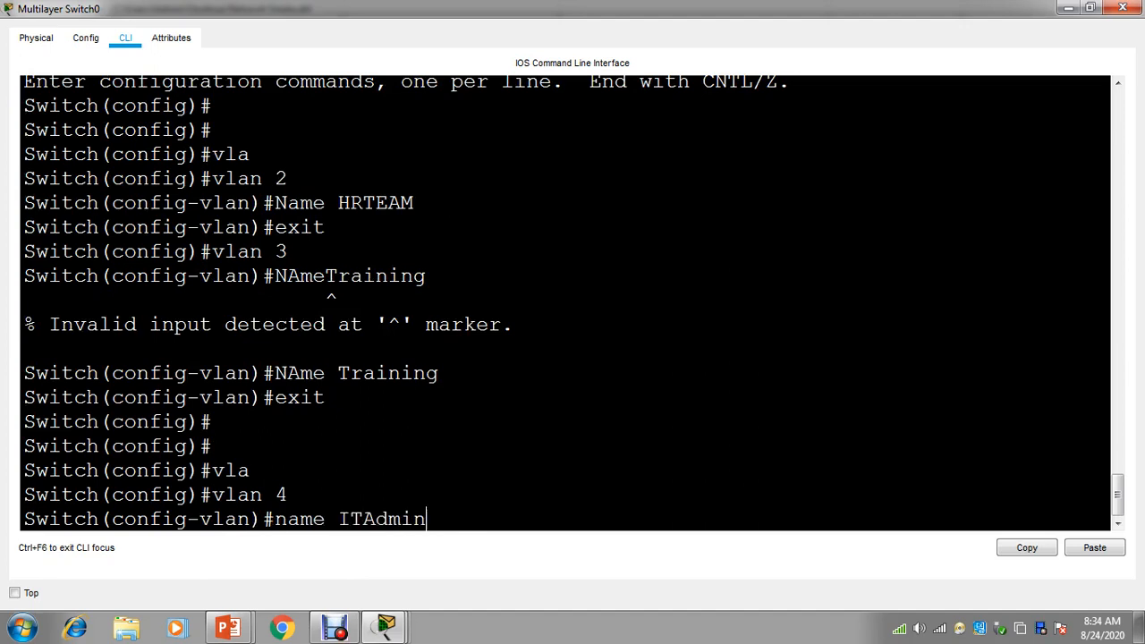
type("min")
key("Return")
Exit VLAN 4's configuration and global configuration mode to return to Multilayer Switch0's privileged mode
key("Return")
type("e")
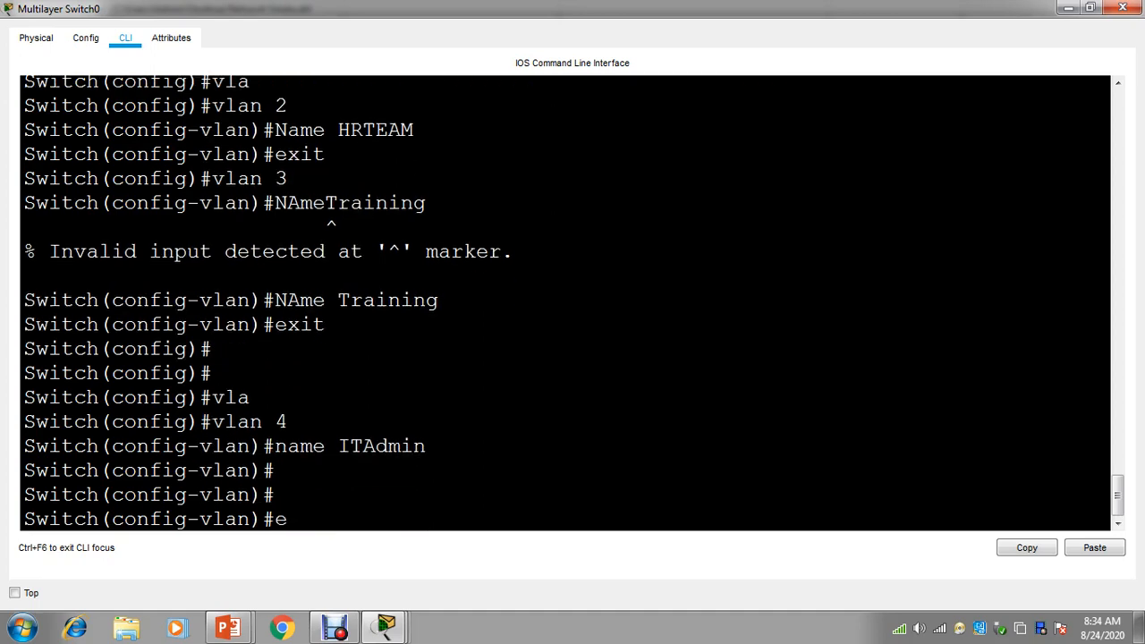
type("xit")
key("Return")
key("Return")
key("Return")
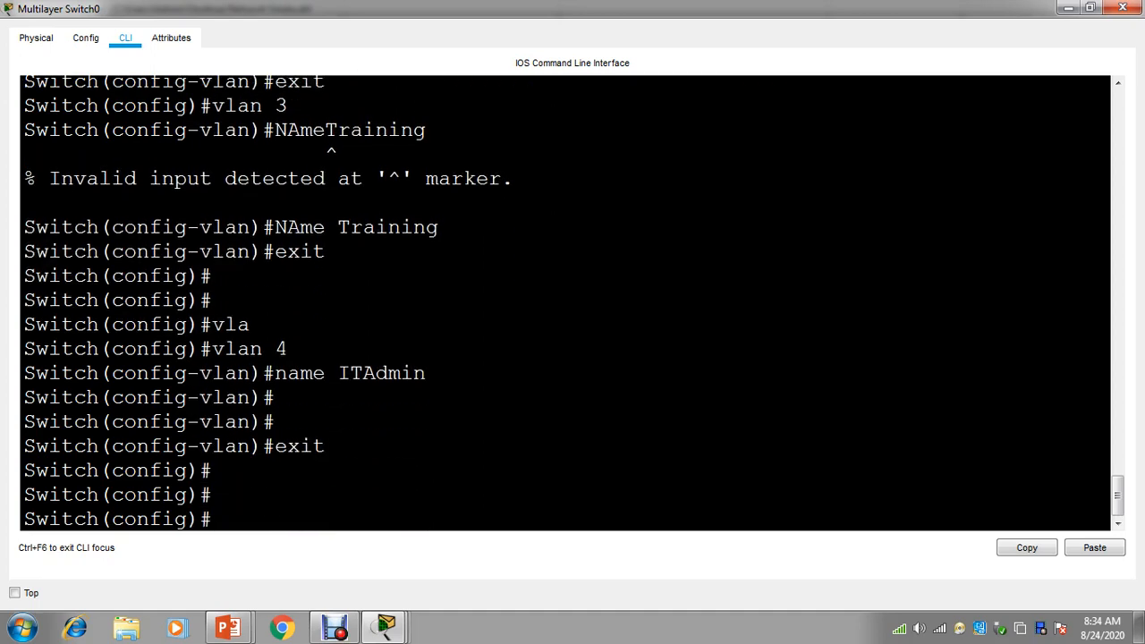
type("exit")
key("Return")
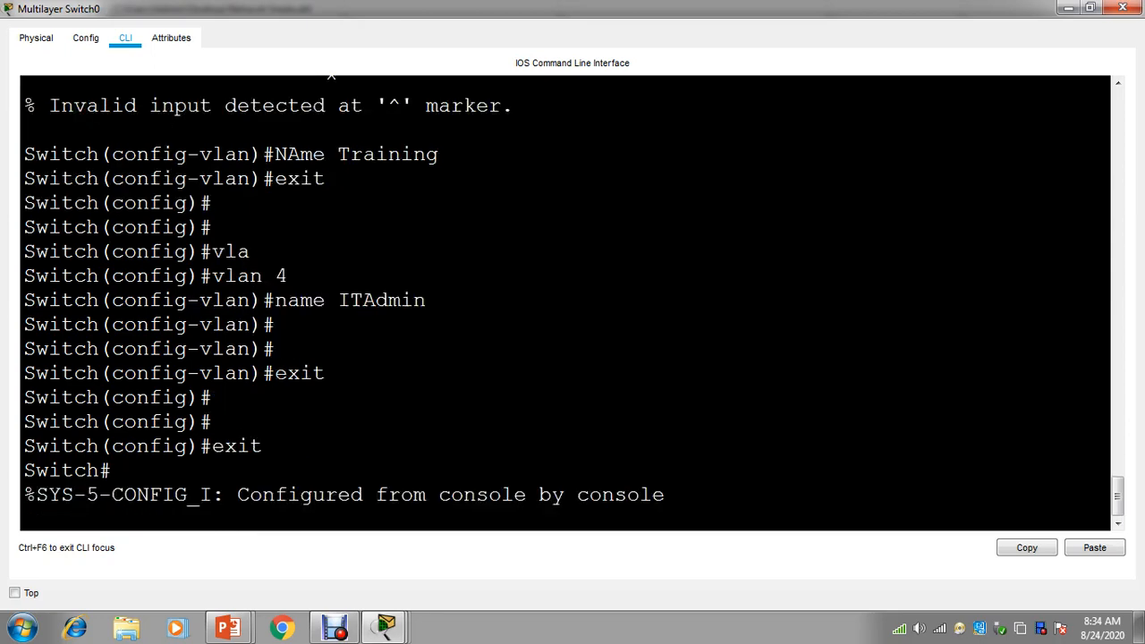
key("Return")
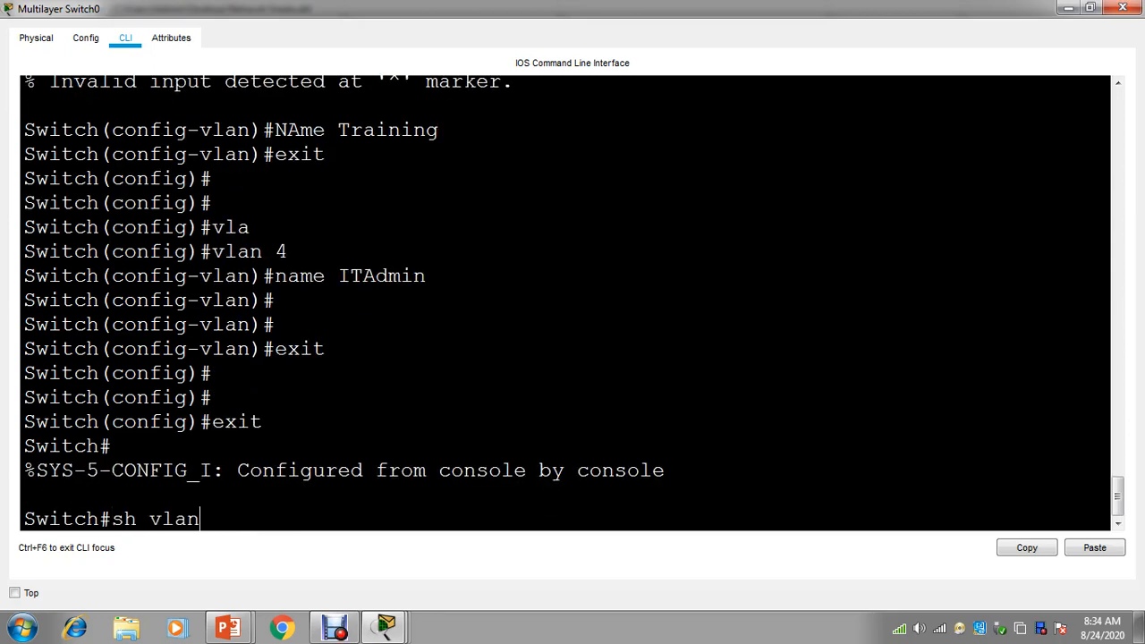
List Multilayer Switch0's VLANs with sh vlan and examine the rows for VLANs 2 to 4 and VLAN 1's ports
type("sh vlan")
key("Return")
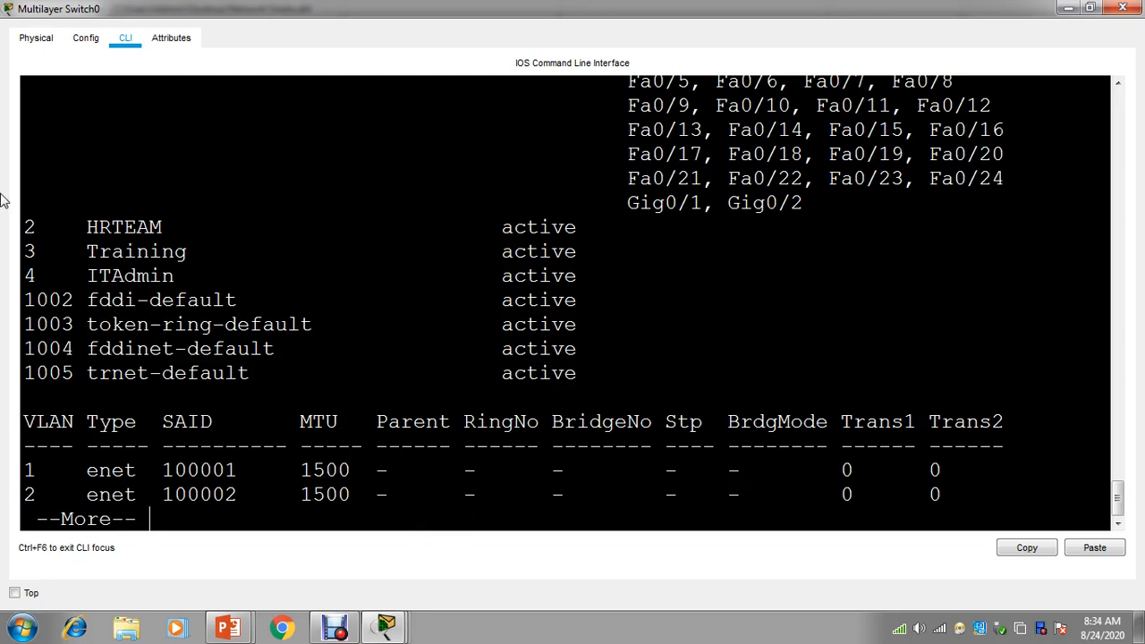
left_click_drag(26, 229, 600, 275)
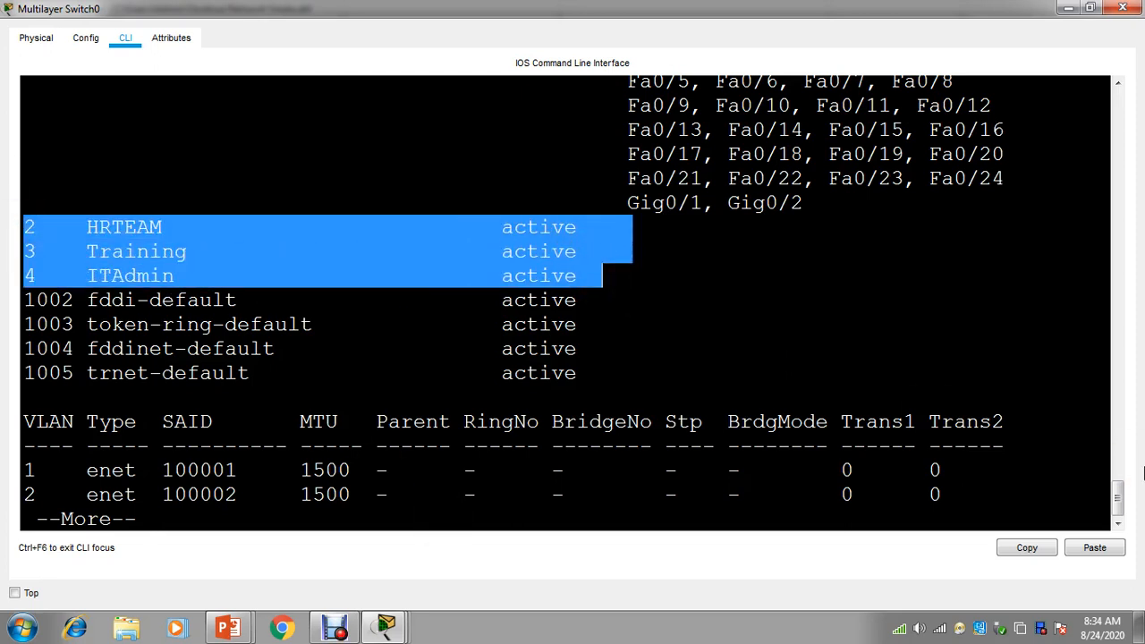
mouse_move(1118, 498)
left_mouse_down()
mouse_move(1117, 462)
mouse_move(1118, 480)
left_mouse_up()
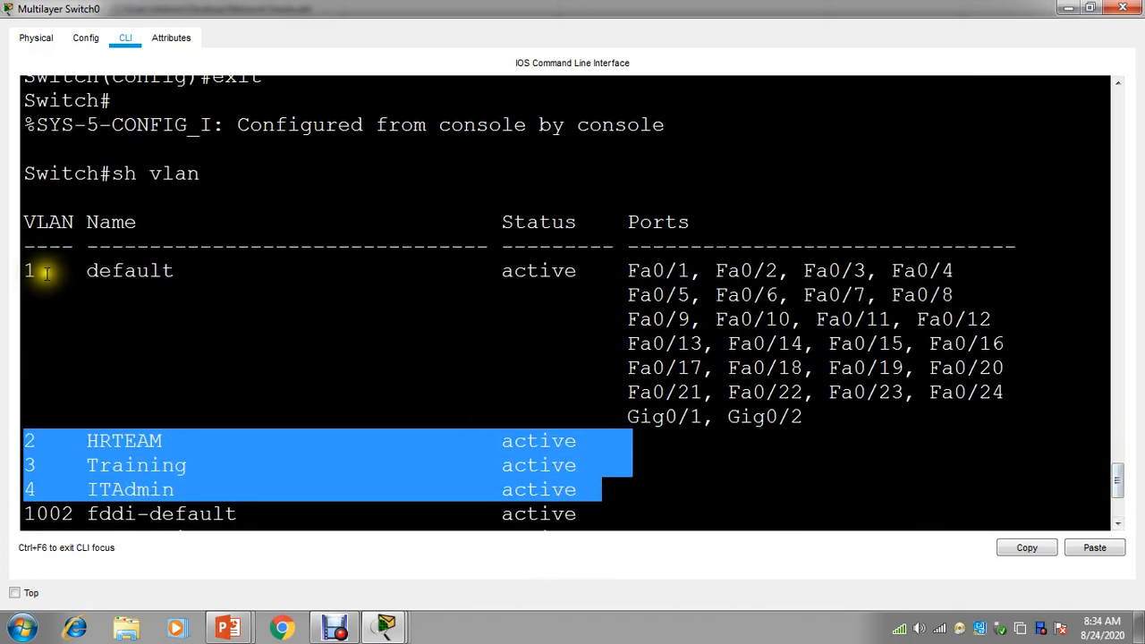
left_click_drag(20, 268, 836, 411)
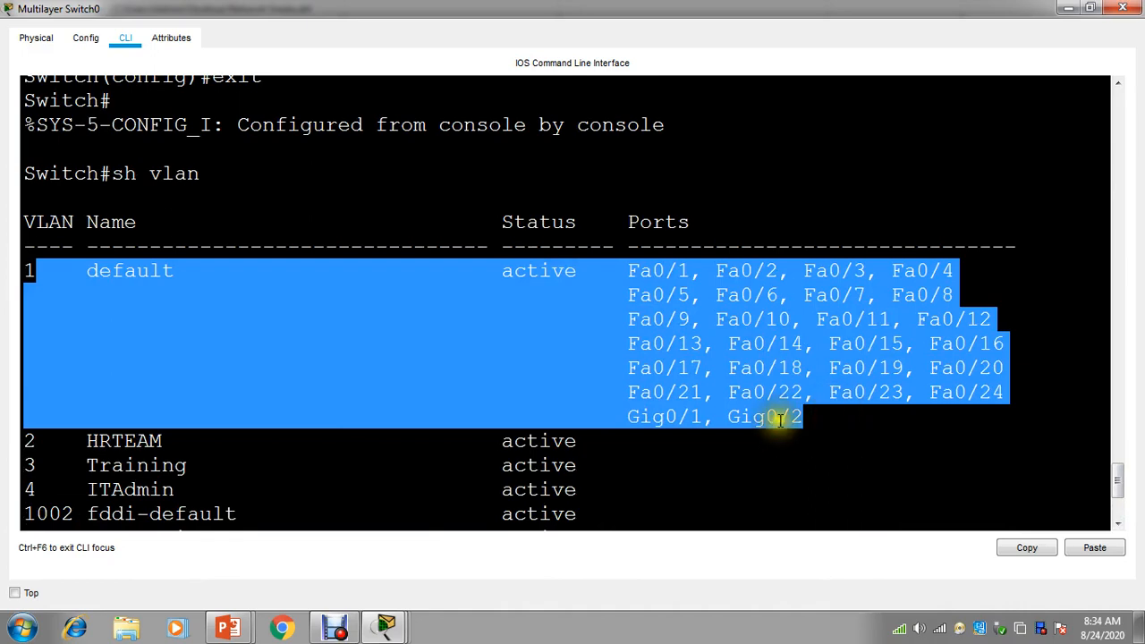
Minimize Multilayer Switch0's window and switch to PowerPoint to check the department table's VLANs and port ranges
left_click(1067, 8)
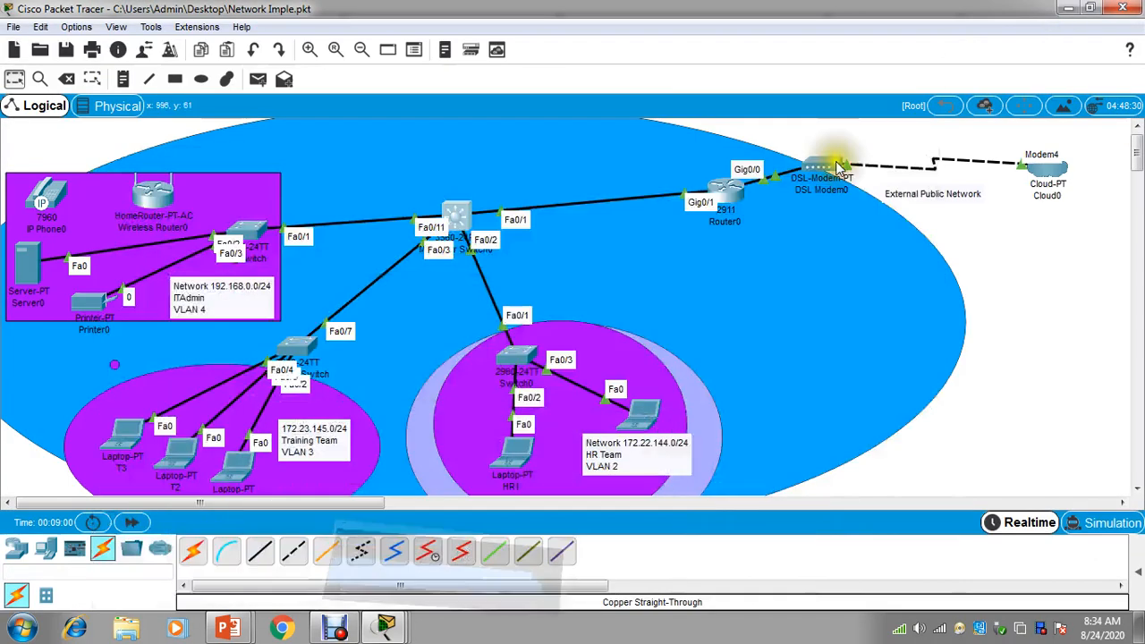
left_click(231, 631)
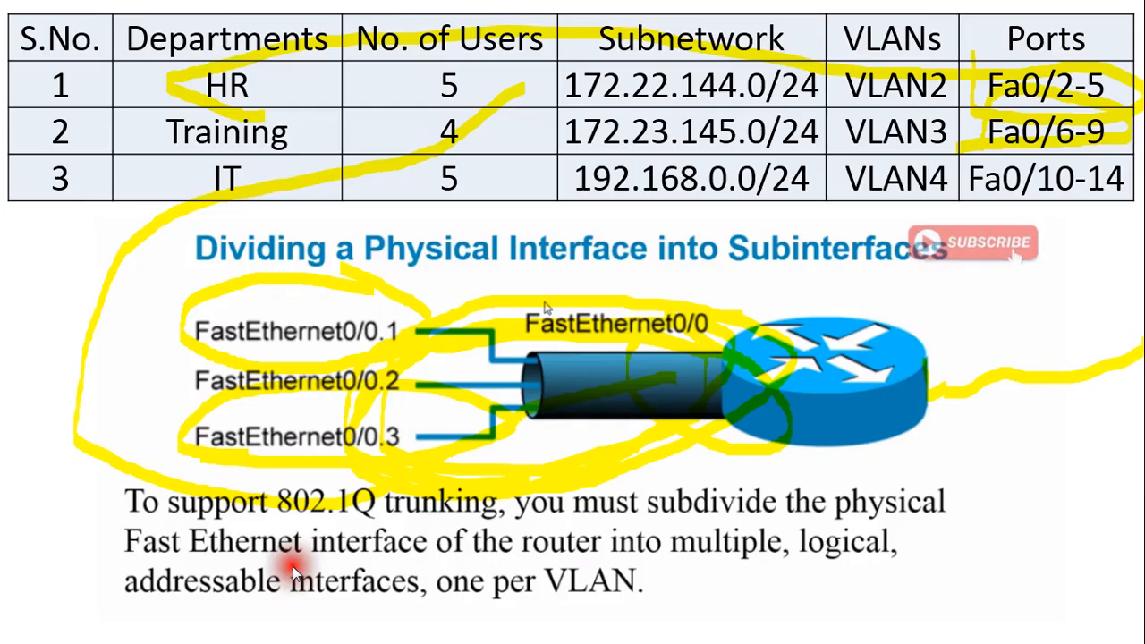
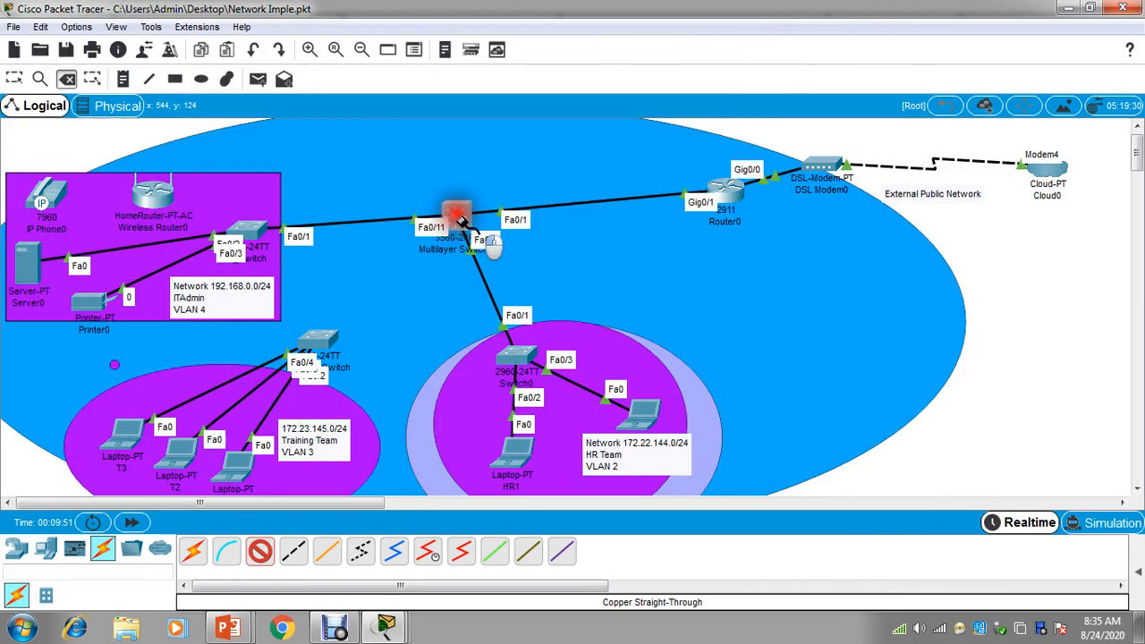
Connect Multilayer Switch0's FastEthernet0/6 to FastEthernet0/1 of the Training Team's switch with a copper straight-through cable
left_click(461, 231)
left_click(518, 86)
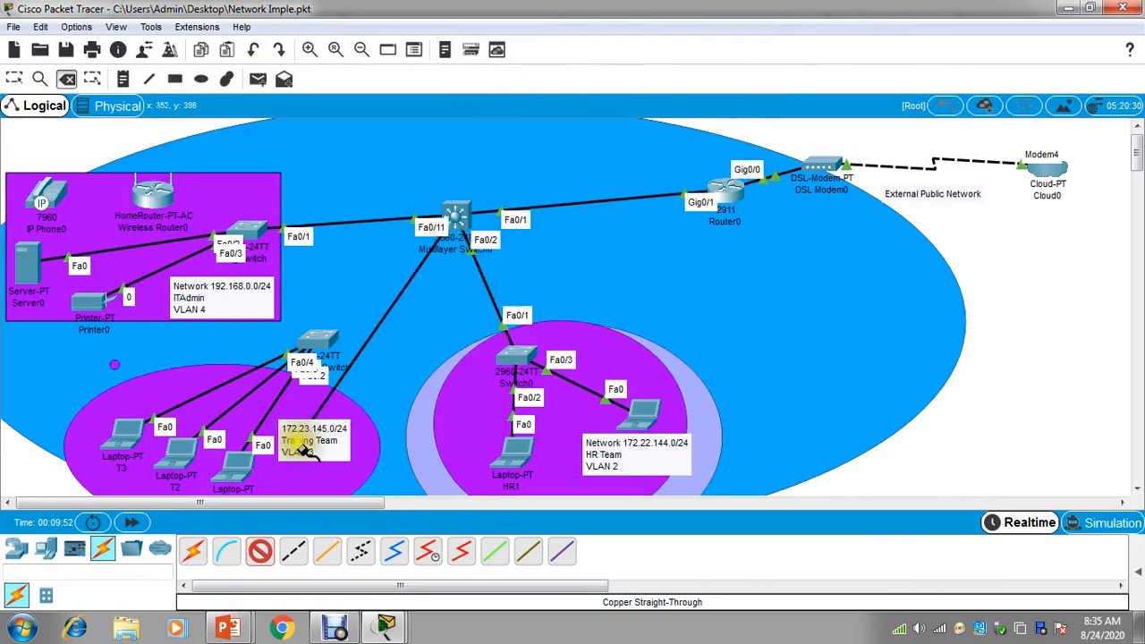
left_click(320, 338)
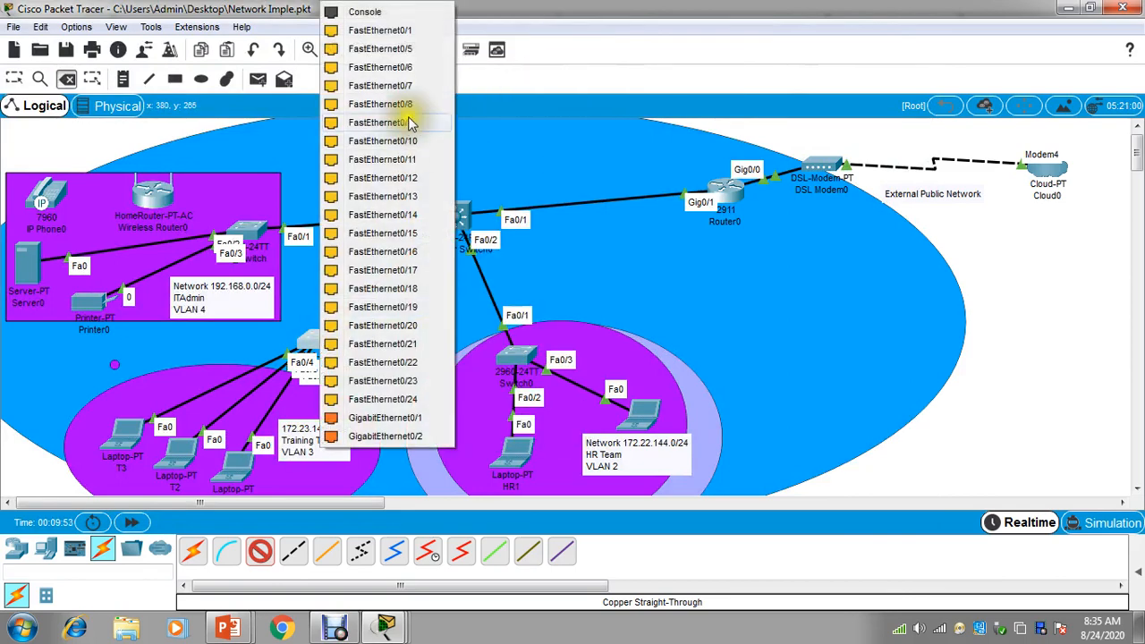
left_click(403, 29)
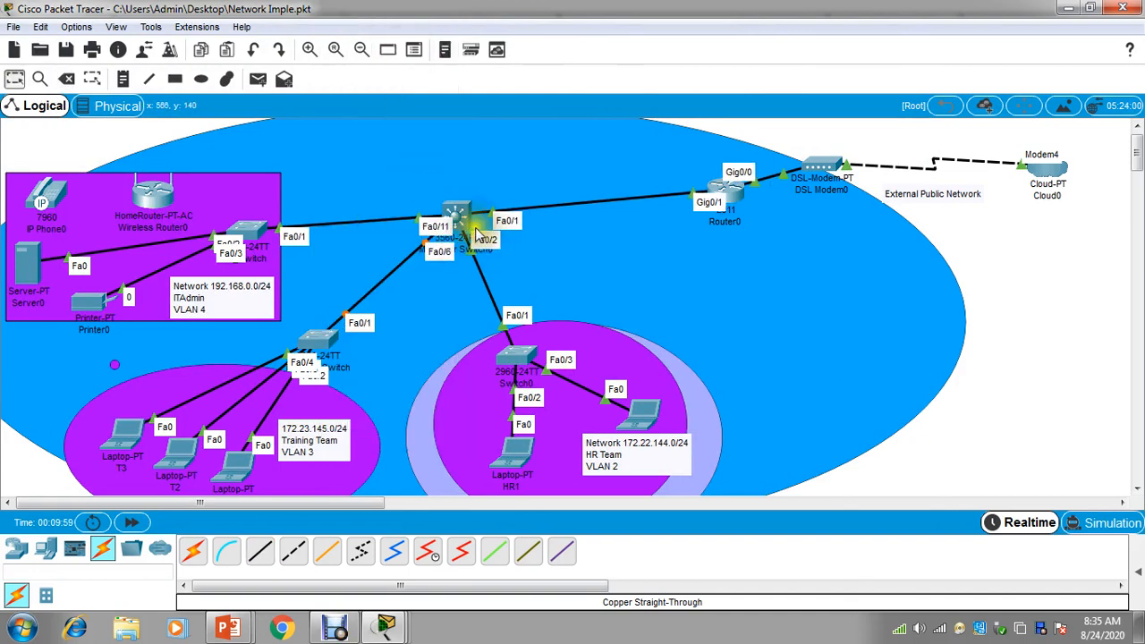
Return to Multilayer Switch0's command line and enter interface range fastEthernet 0/2-5
mouse_move(386, 629)
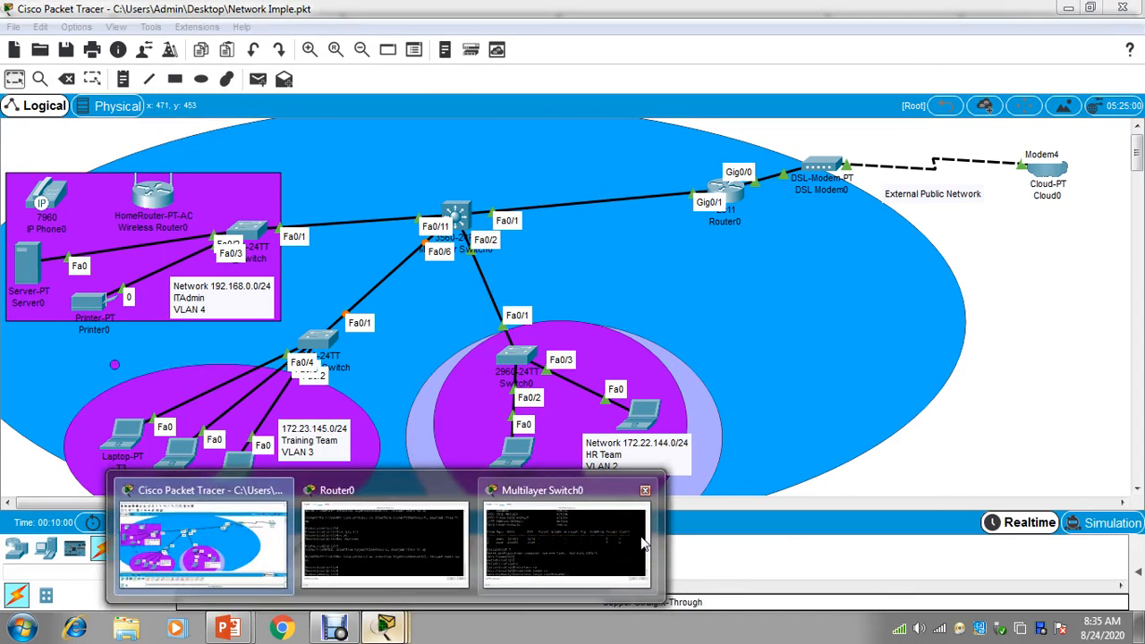
left_click(626, 546)
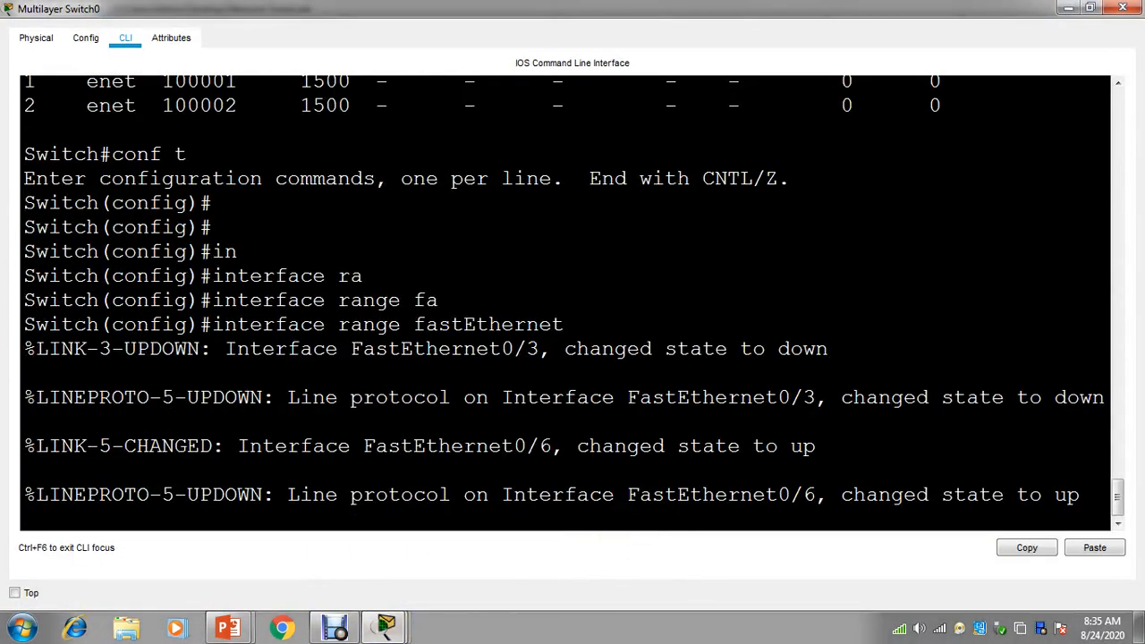
left_click(635, 512)
key("Return")
key("Up")
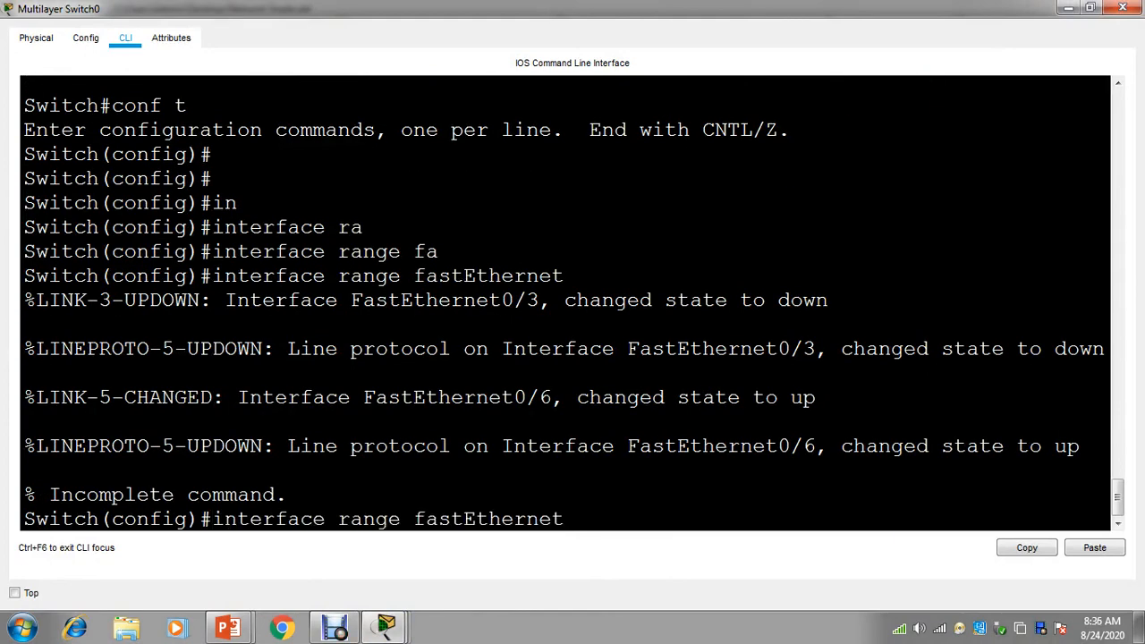
type("fa")
key("Tab")
key("Tab")
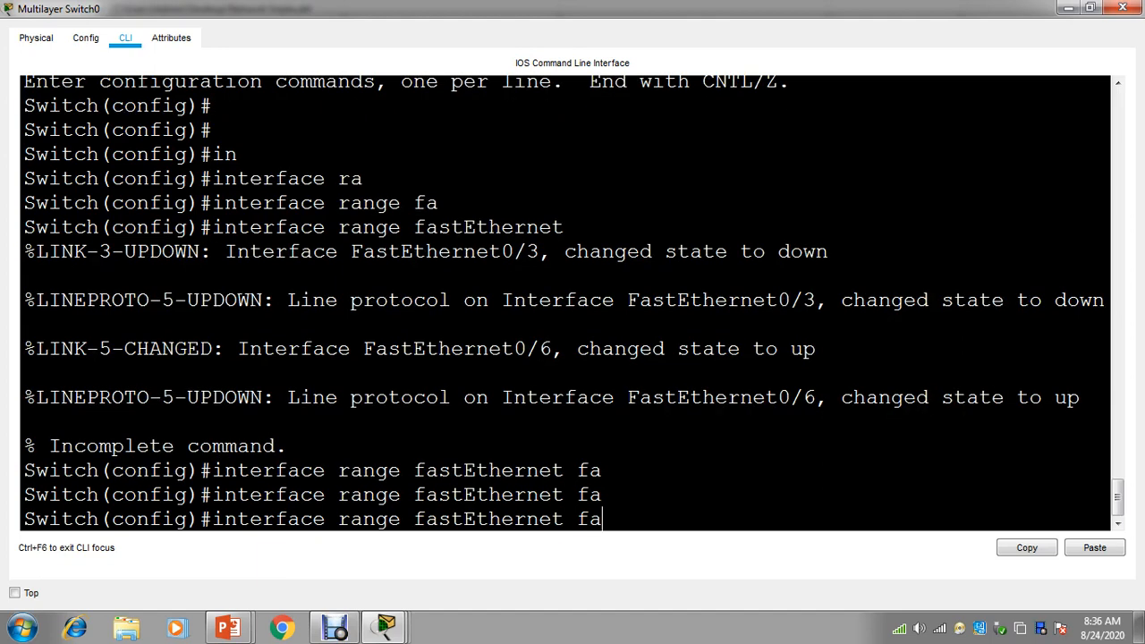
key("BackSpace")
key("BackSpace")
type("0/2-5")
key("Return")
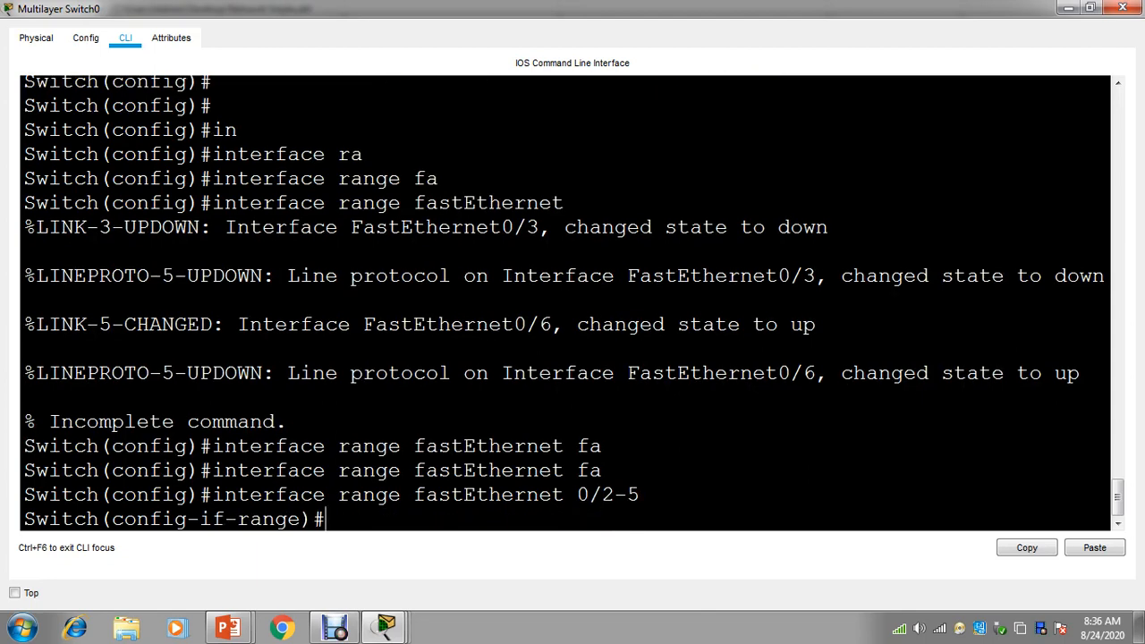
Set the FastEthernet 0/2-5 range to access mode with switchport mode access
type("swi")
key("Tab")
type("mo")
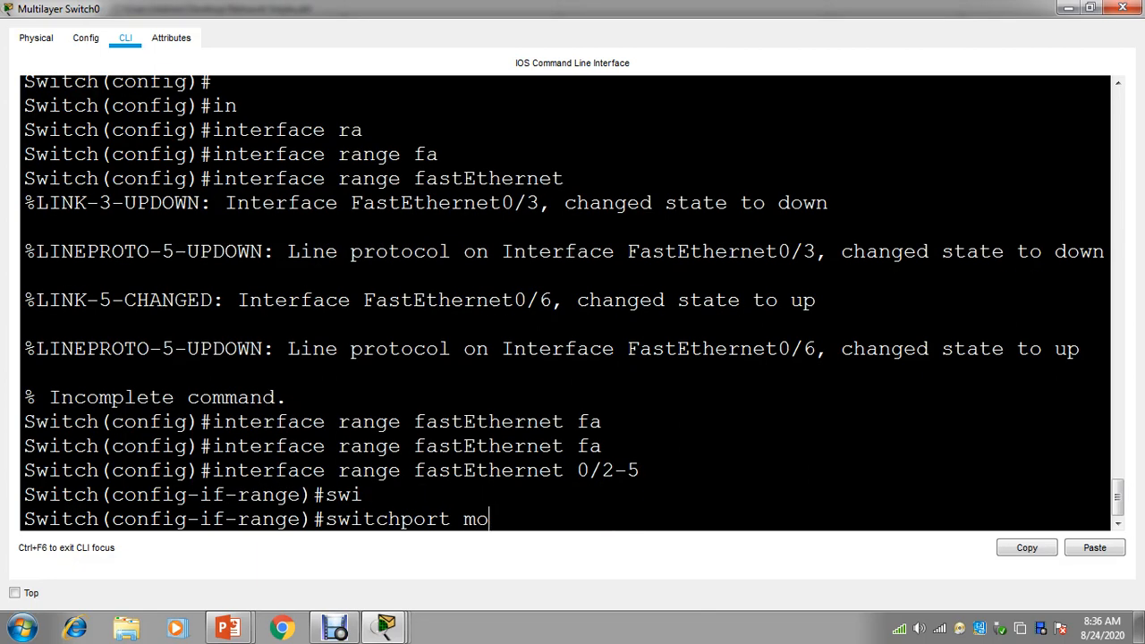
key("Tab")
type("ac")
key("Tab")
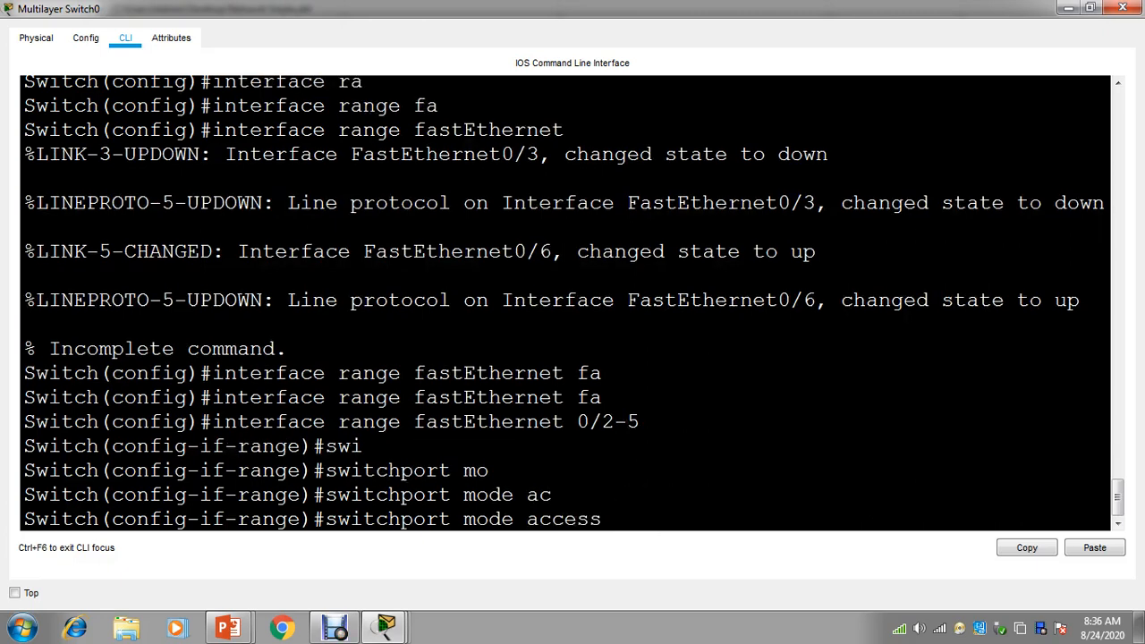
key("Return")
Assign the FastEthernet 0/2-5 range to VLAN 2 with switchport access vlan 2, and exit the range configuration
type("swi")
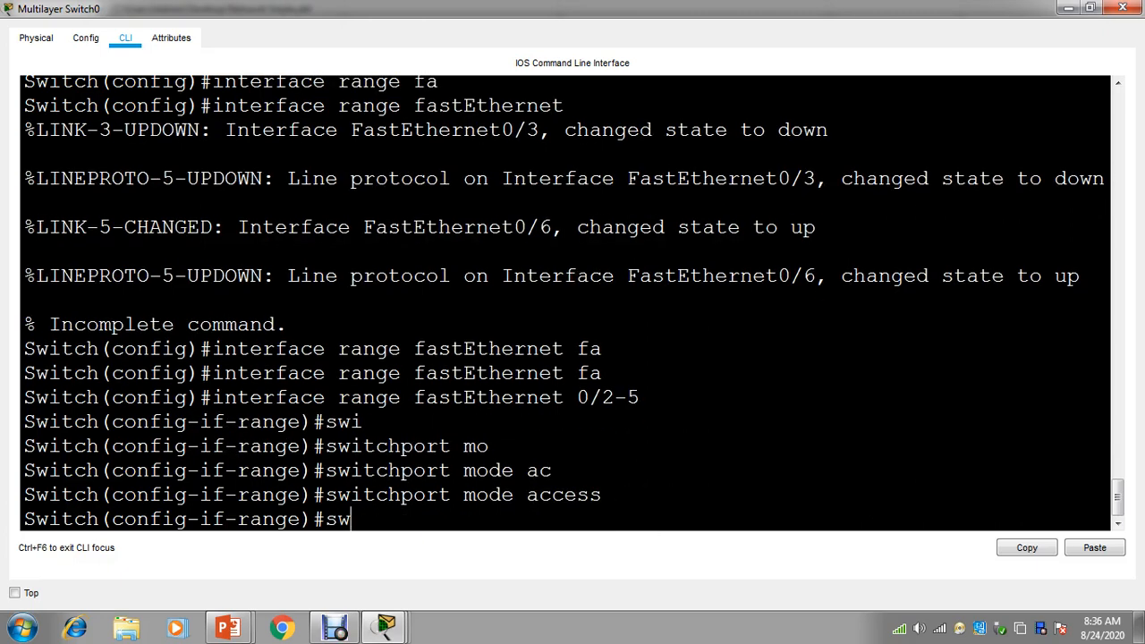
key("Tab")
type("ac")
key("Tab")
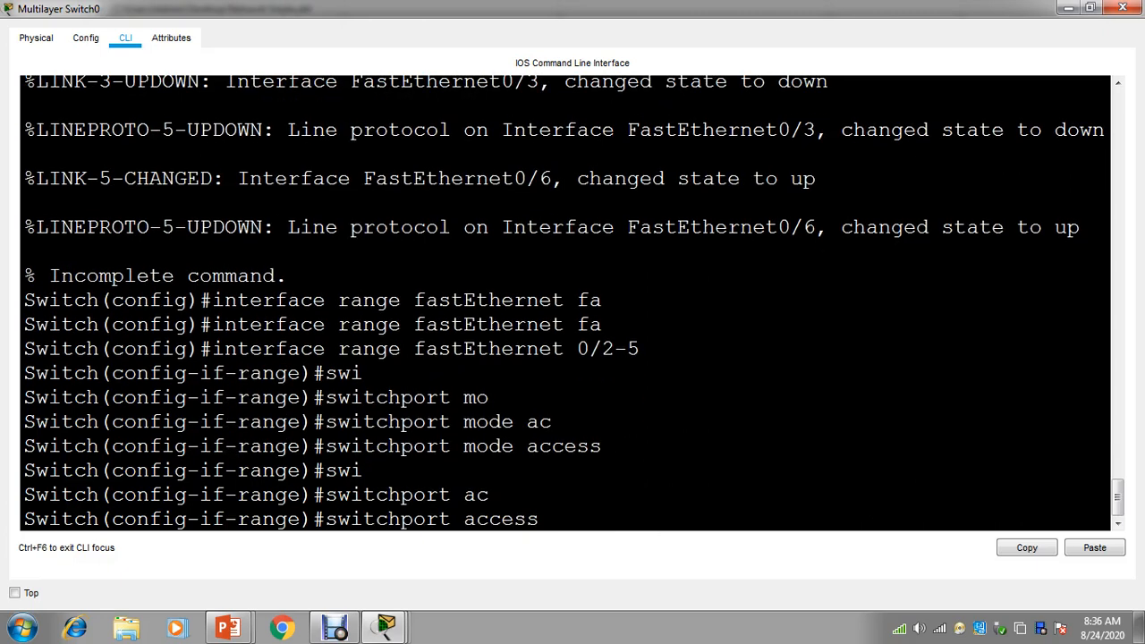
type("vl")
key("Tab")
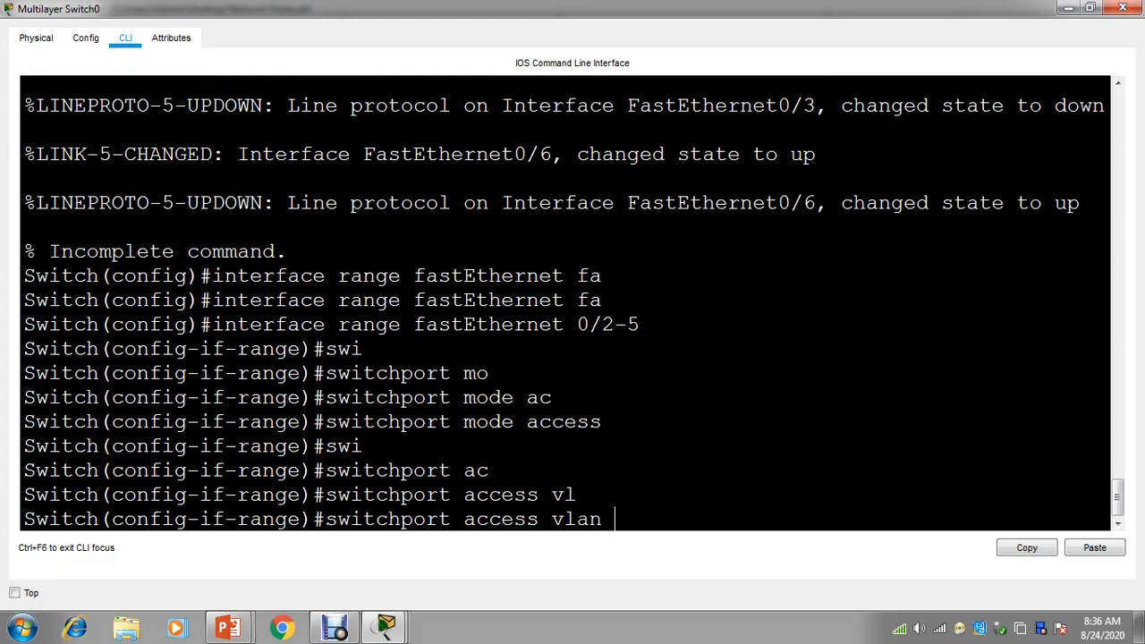
type("2")
key("Return")
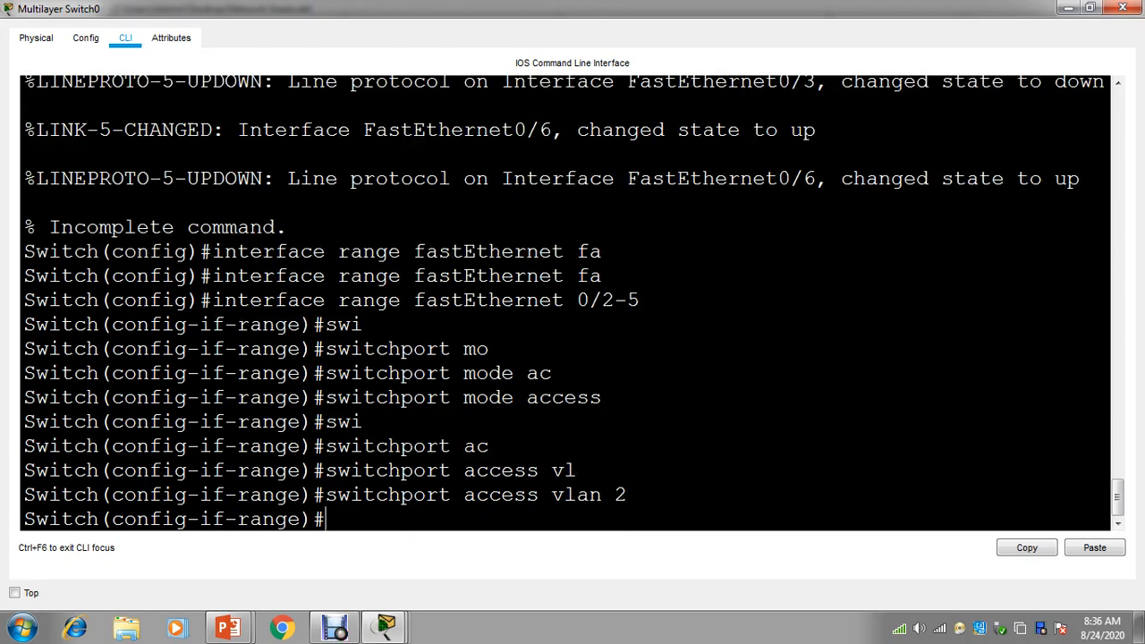
type("exit")
key("Return")
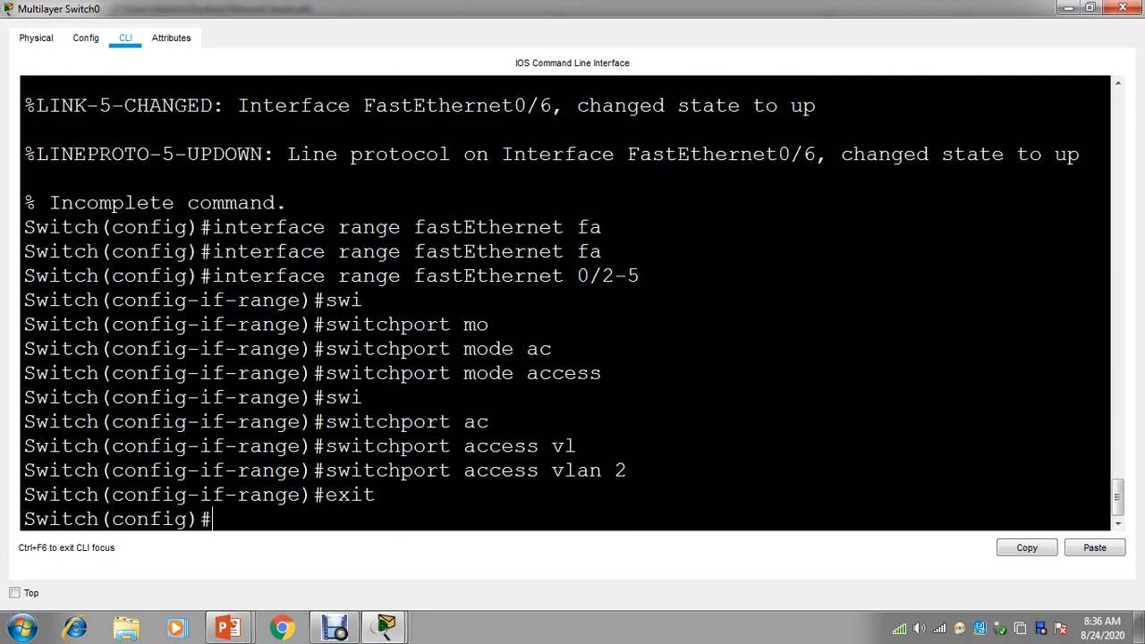
Reuse the earlier range command on Multilayer Switch0 to enter interface range fastEthernet 0/6-5
key("Up")
key("Up")
key("Up")
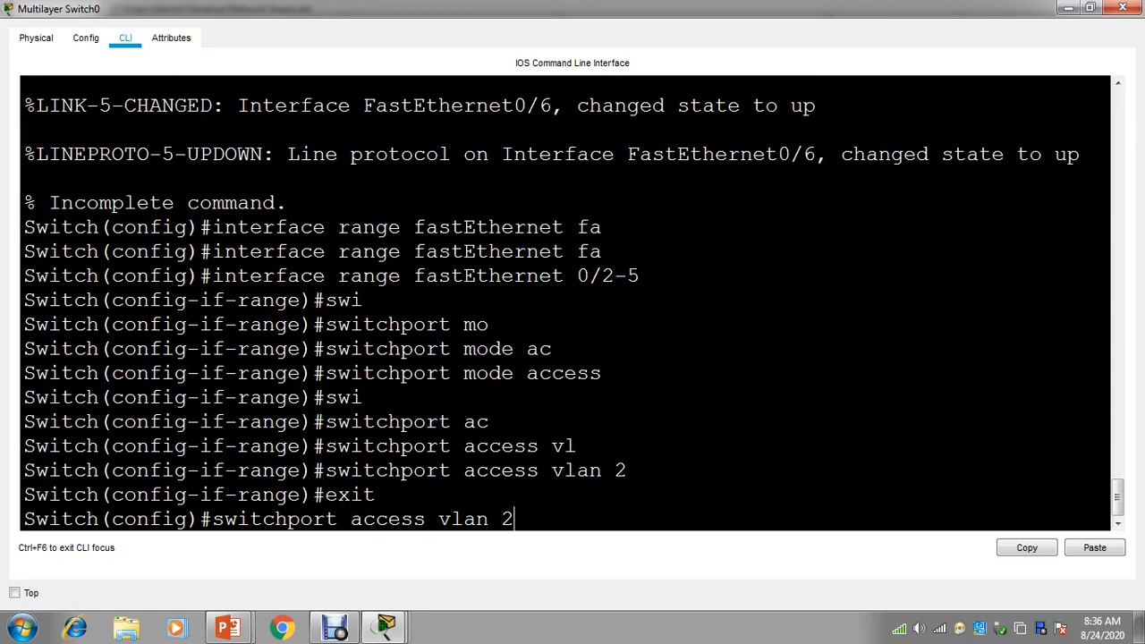
key("Up")
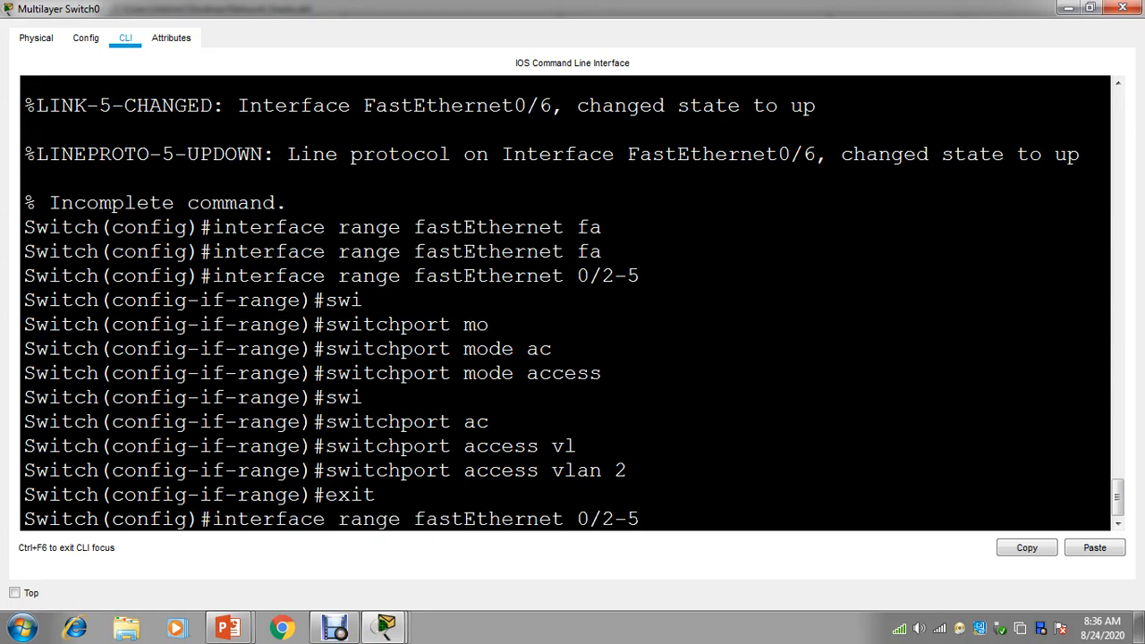
key("Left")
key("BackSpace")
type("6")
key("Right")
key("Return")
Apply switchport mode access to the fastEthernet 0/6-5 interface range
key("Up")
key("Up")
key("Up")
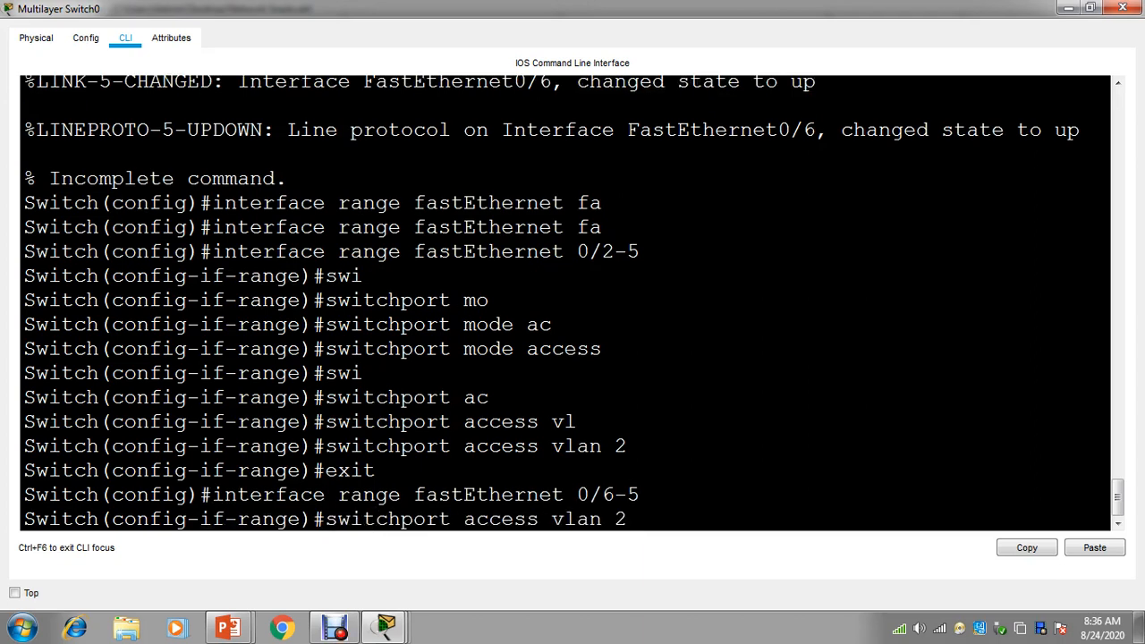
key("Up")
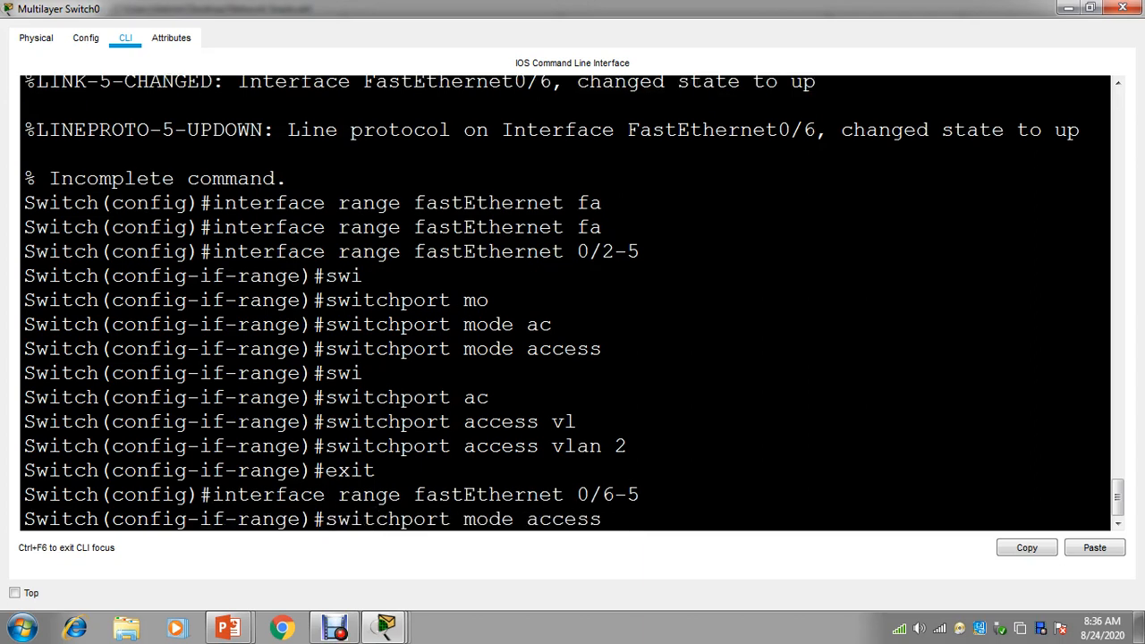
key("Return")
Assign the fastEthernet 0/6-5 range to VLAN 3 with switchport access vlan 3, and exit the range configuration
key("Up")
key("Up")
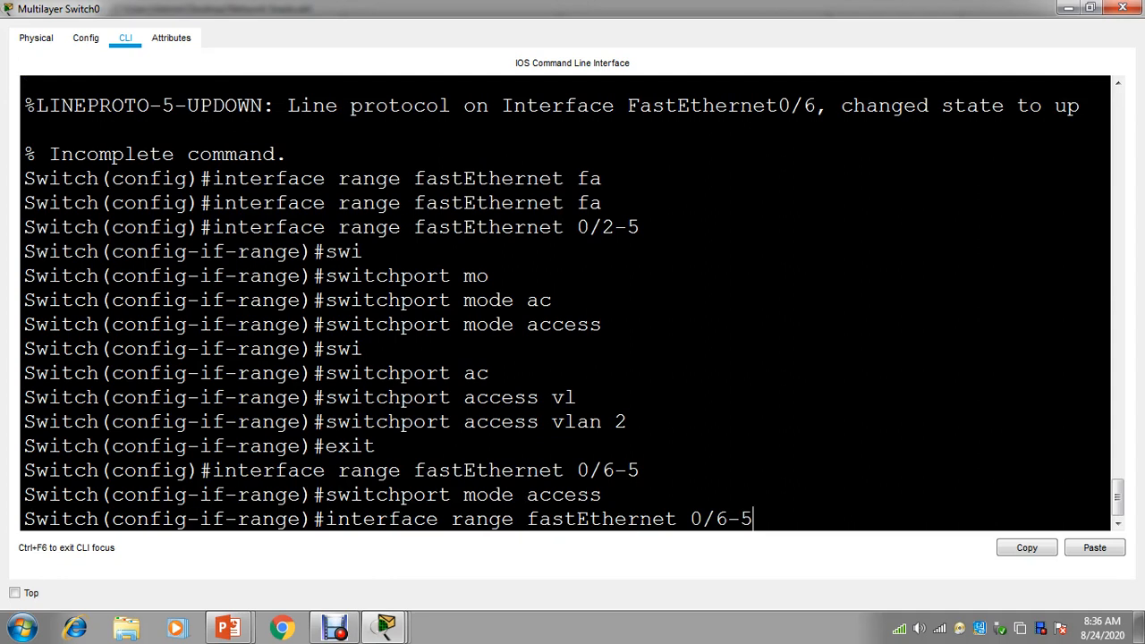
key("Up")
key("Up")
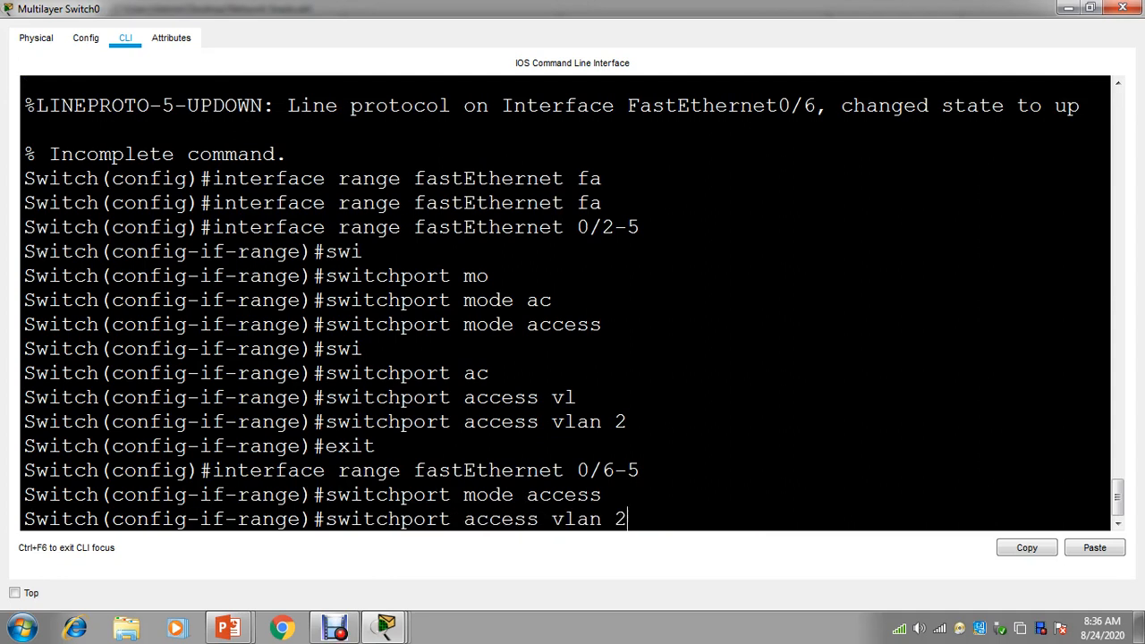
key("BackSpace")
type("3")
key("Return")
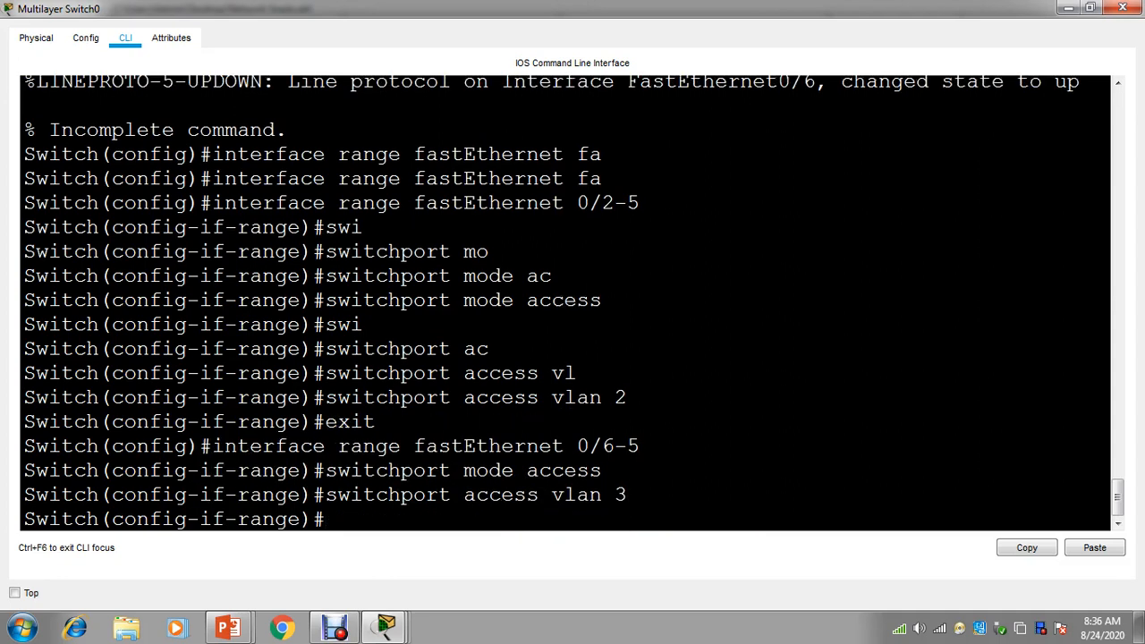
type("exit")
key("Return")
Reuse the earlier range command to enter interface range fastEthernet 0/6-5 again
key("Up")
key("Up")
key("Up")
key("Up")
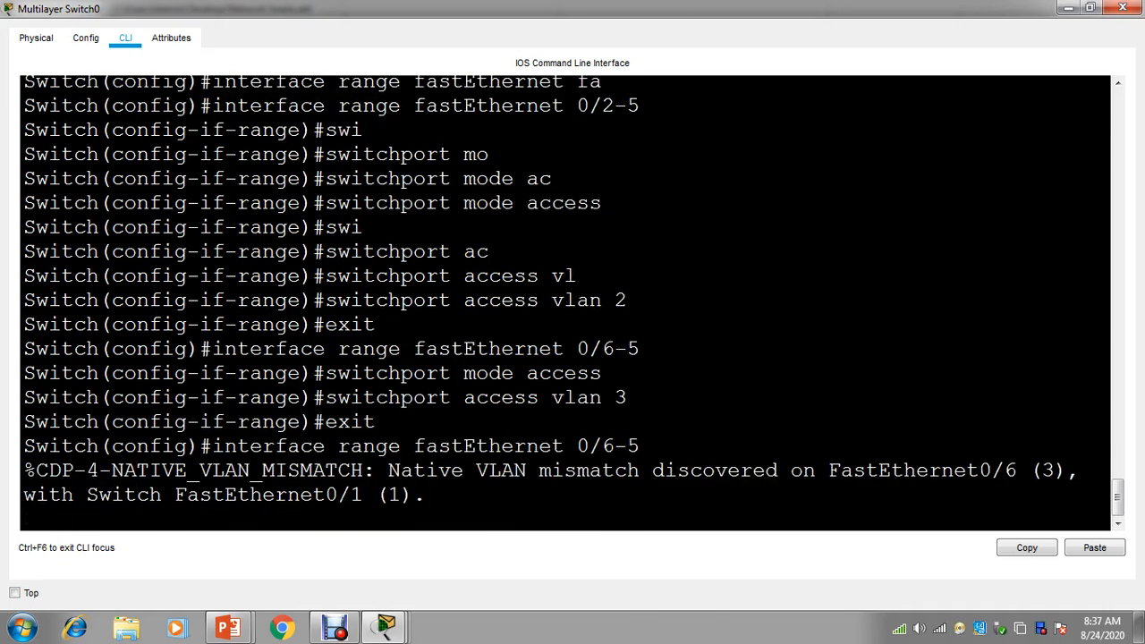
key("Return")
Try to remove the mistyped port range with no interface range fastEthernet 0/6-5
key("Up")
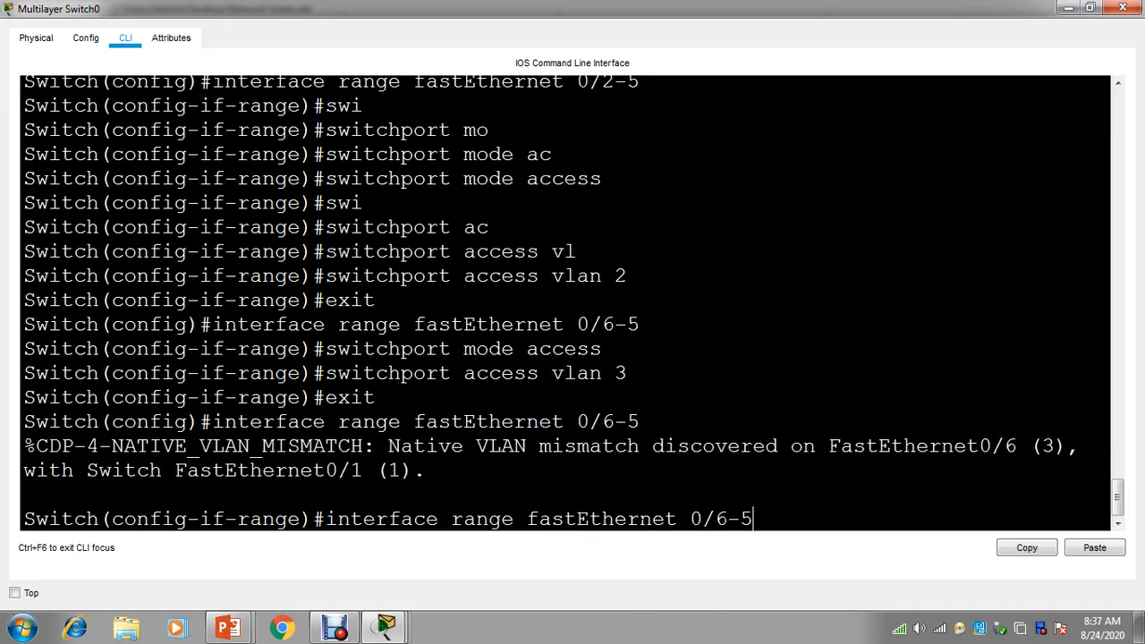
key("Left")
key("Left")
key("Left")
key("Left")
key("Left")
key("Left")
key("Left")
key("Left")
key("Left")
key("Left")
key("Left")
key("Left")
key("Left")
key("Left")
key("Left")
key("Left")
key("Left")
key("Left")
key("Left")
key("Left")
type("no")
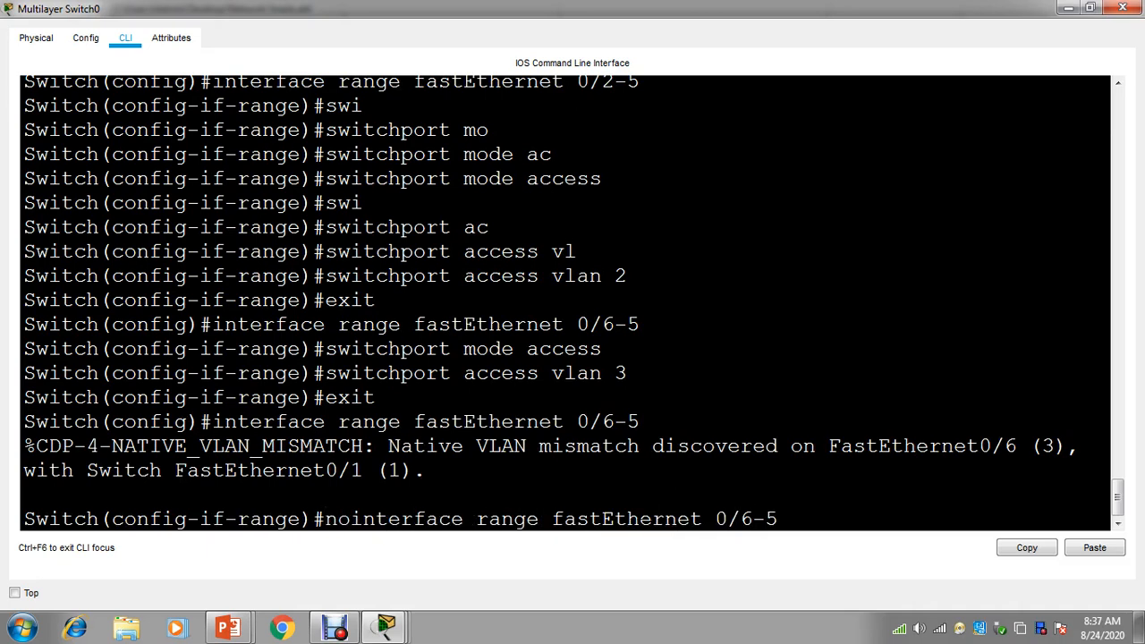
key("Return")
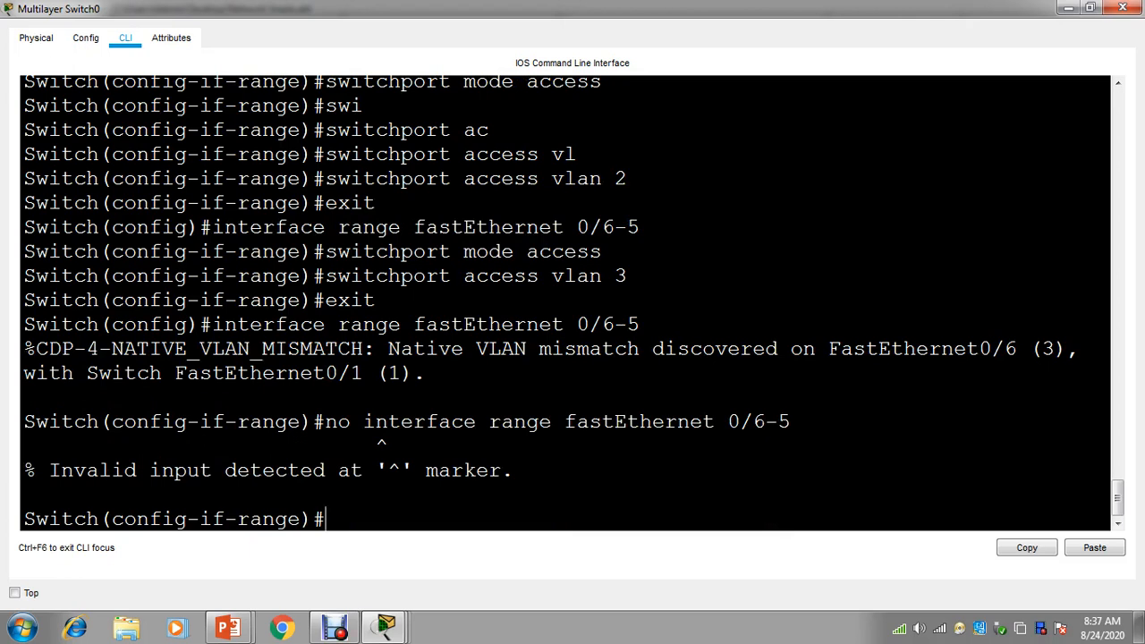
Retry the range removal without the space, running nointerface range fastEthernet 0/6-5 twice
key("Up")
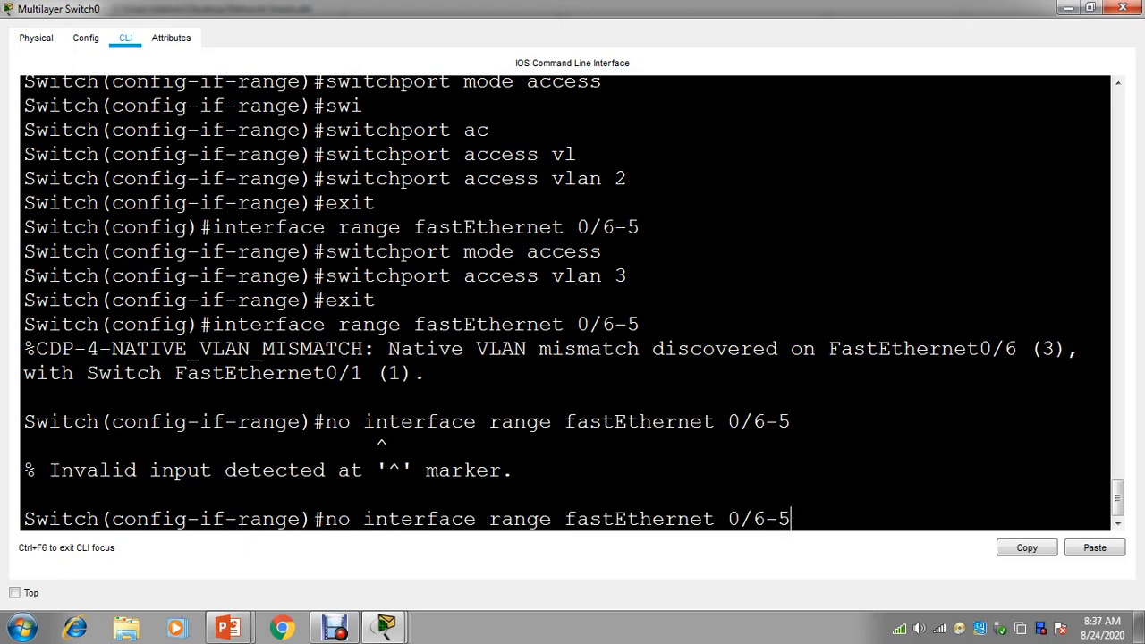
key("Left")
key("Left")
key("Left")
key("Left")
key("Left")
key("Left")
key("Left")
key("Left")
key("Left")
key("Left")
key("Left")
key("Left")
key("Left")
key("Left")
key("Left")
key("Left")
key("Left")
key("Left")
key("Left")
key("Left")
key("BackSpace")
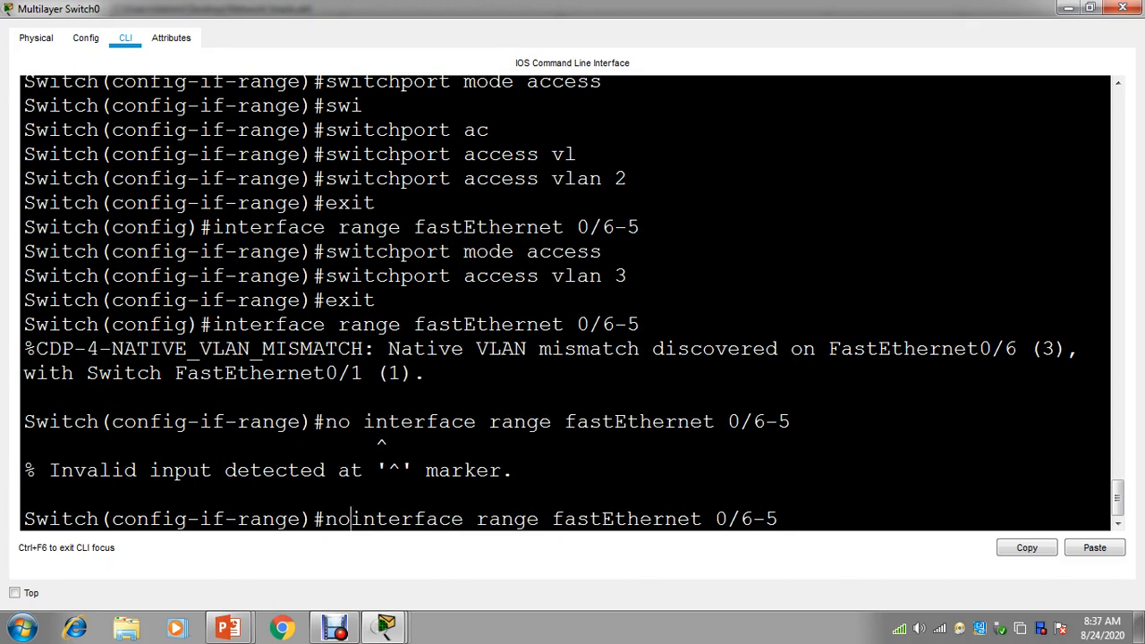
key("Return")
key("Up")
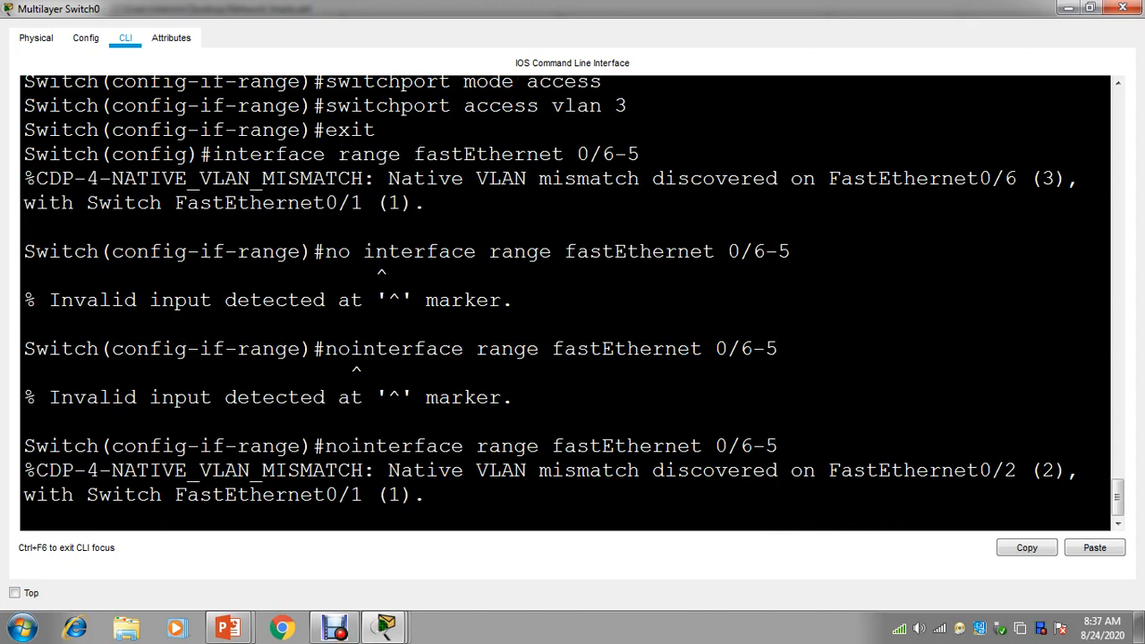
key("Return")
Strip the no prefix from the recalled command and run interface range fastEthernet 0/6-5
key("Up")
key("Left")
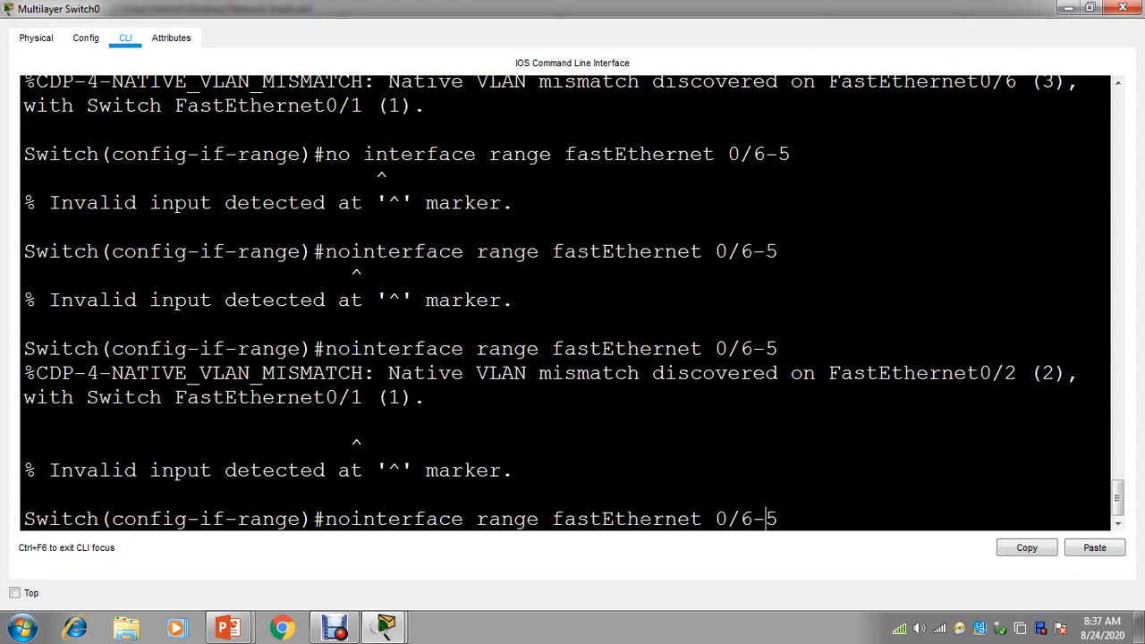
key("Left")
key("Left")
key("Left")
key("Left")
key("Left")
key("Left")
key("Left")
key("Left")
key("Left")
key("Left")
key("Left")
key("Left")
key("Left")
key("Left")
key("Left")
key("Left")
key("Left")
key("Left")
key("Left")
key("Left")
key("BackSpace")
key("BackSpace")
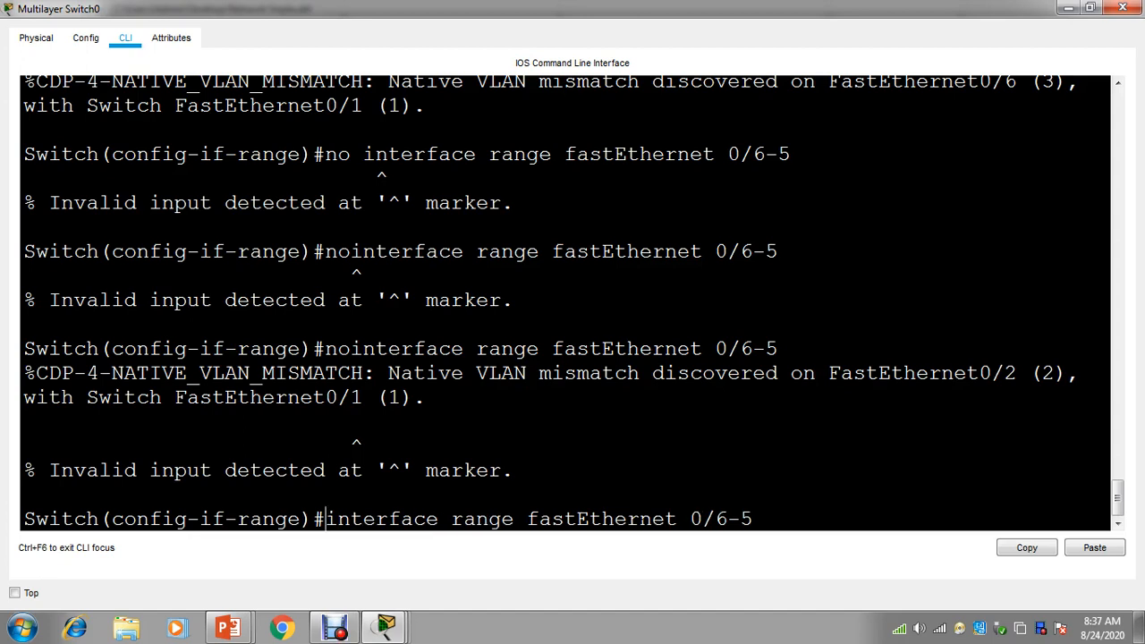
key("Return")
Try to remove access mode from the fastEthernet 0/6-5 range with no switchport mode access
key("Up")
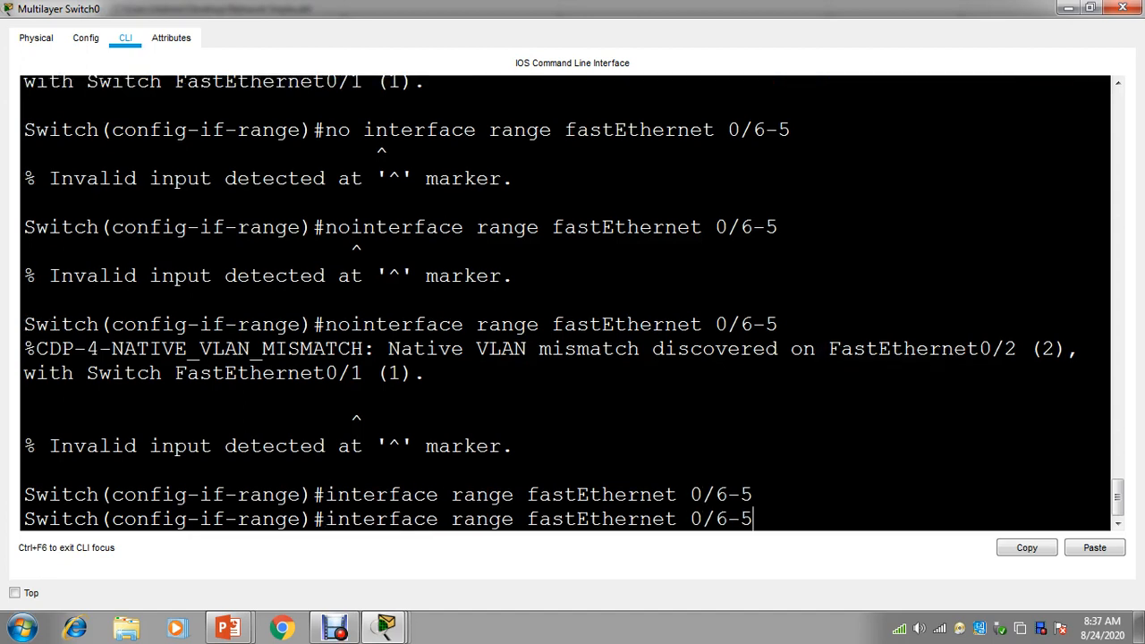
key("Up")
key("Up")
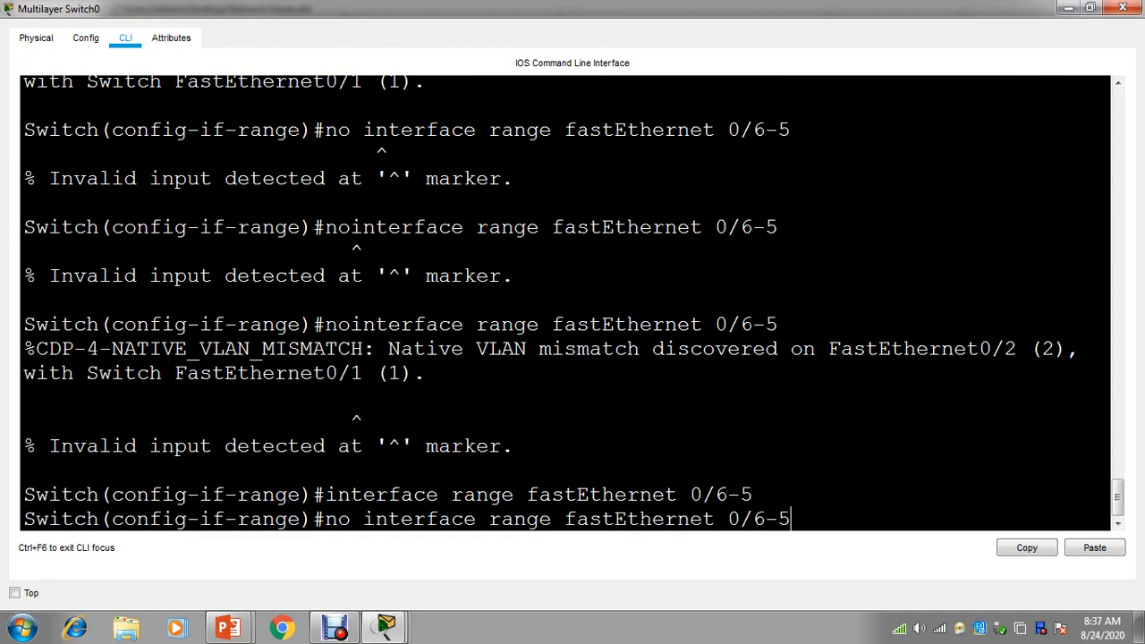
key("Down")
key("Down")
key("Down")
type("exit")
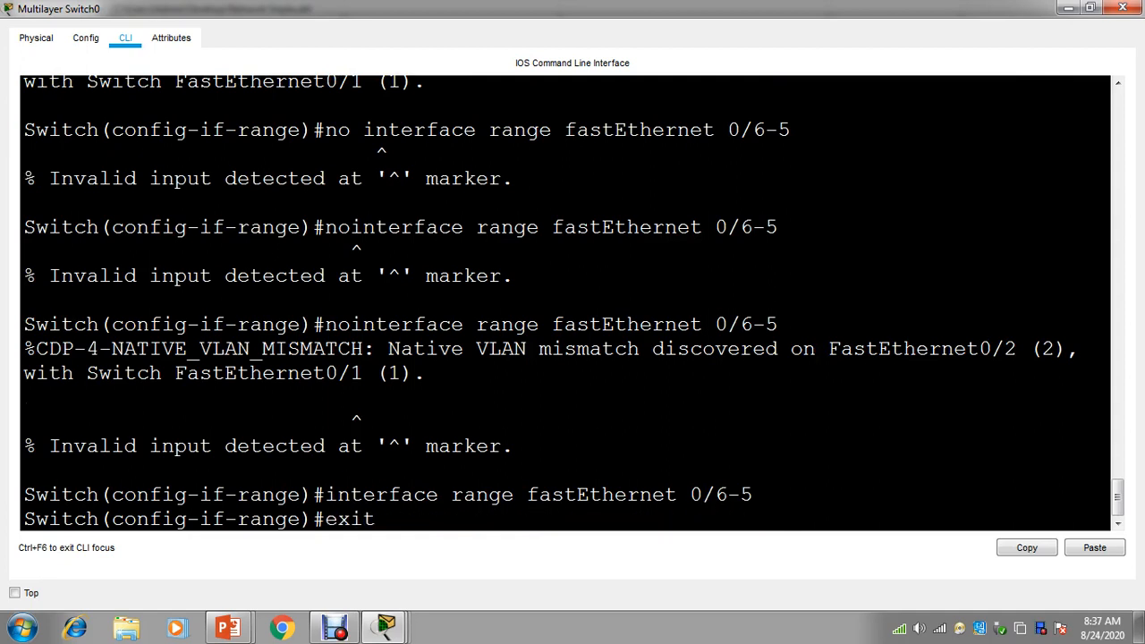
key("Down")
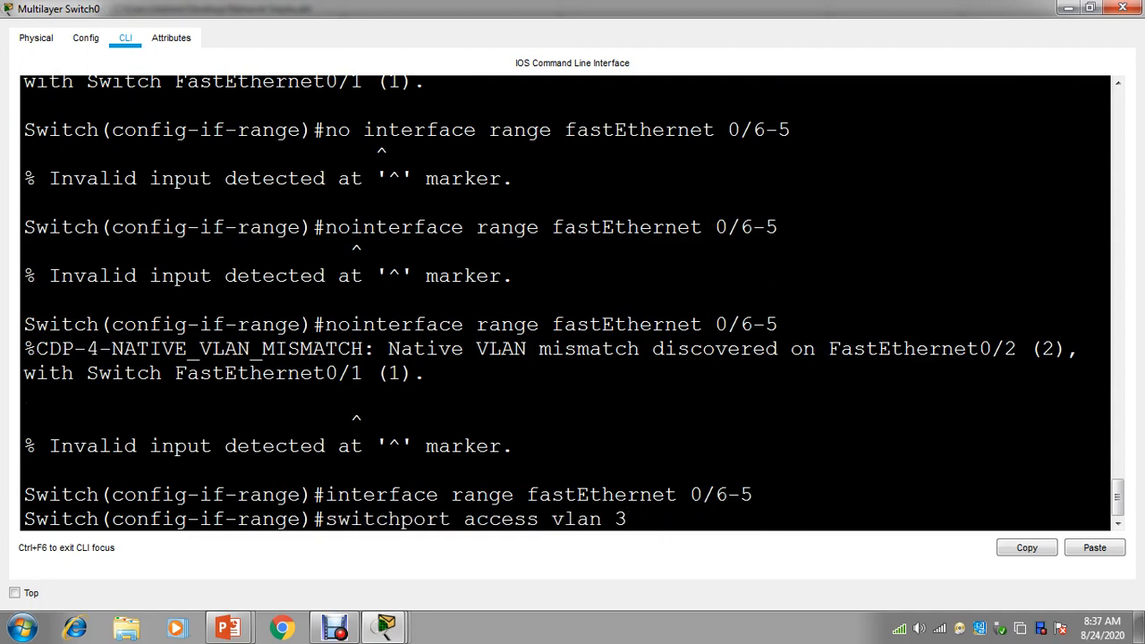
key("Down")
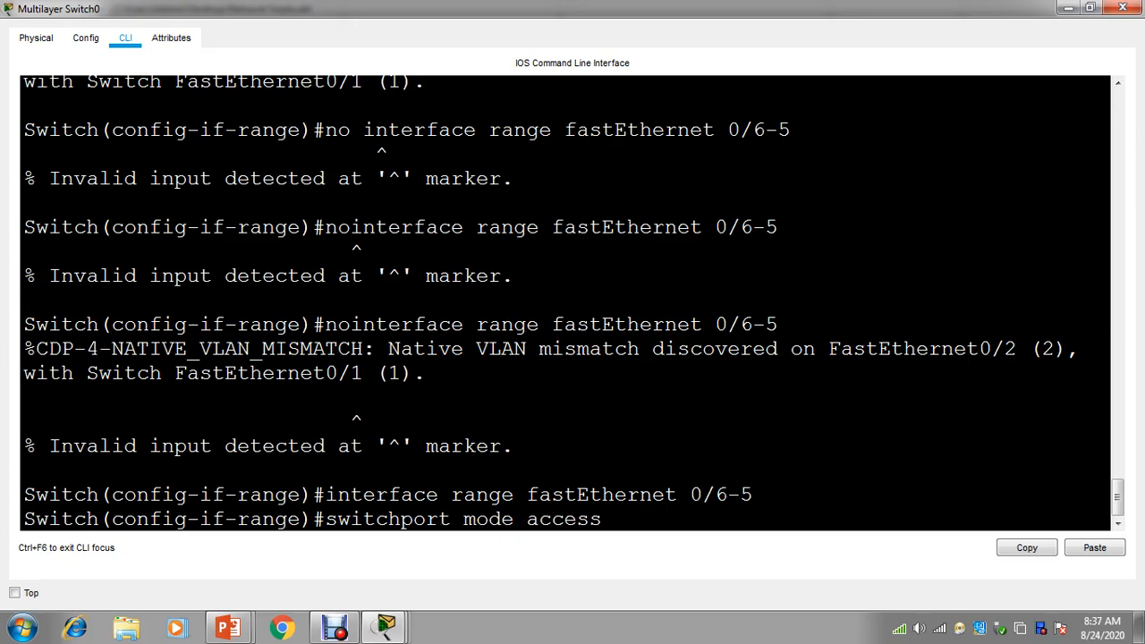
key("Left")
key("Left")
key("Left")
key("Left")
key("Left")
key("Left")
key("Left")
key("Left")
key("Left")
key("Left")
key("Left")
key("Left")
key("Left")
key("Left")
key("Left")
type("no")
key("Return")
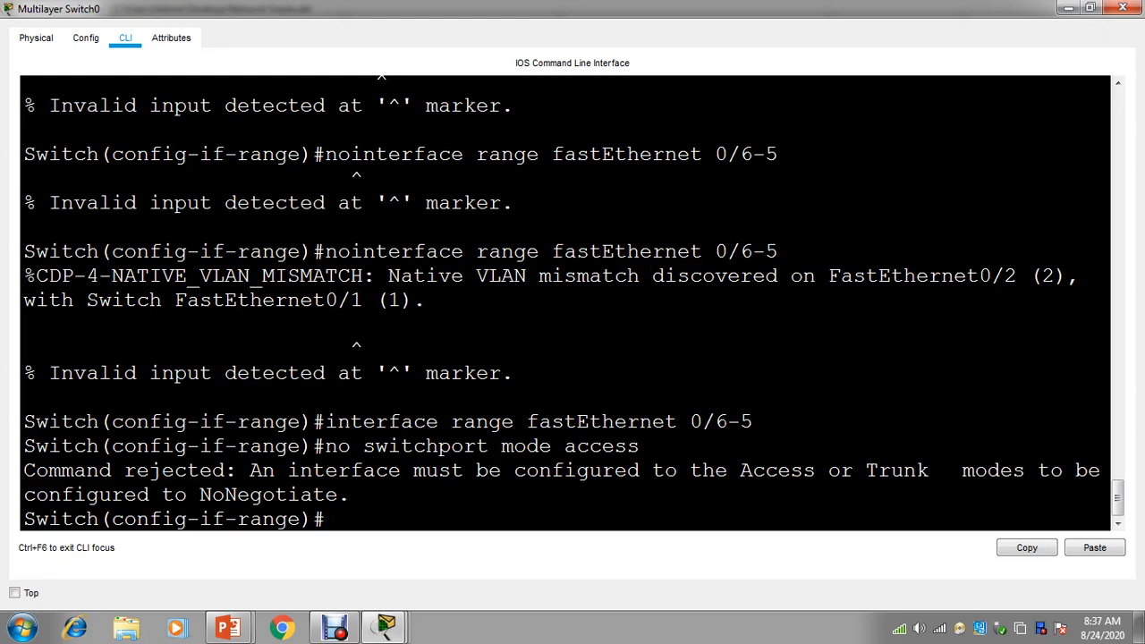
Select the 0/6-5 ports again by running interface range fastEthernet 0/6-5 without the no prefix
key("Up")
key("Up")
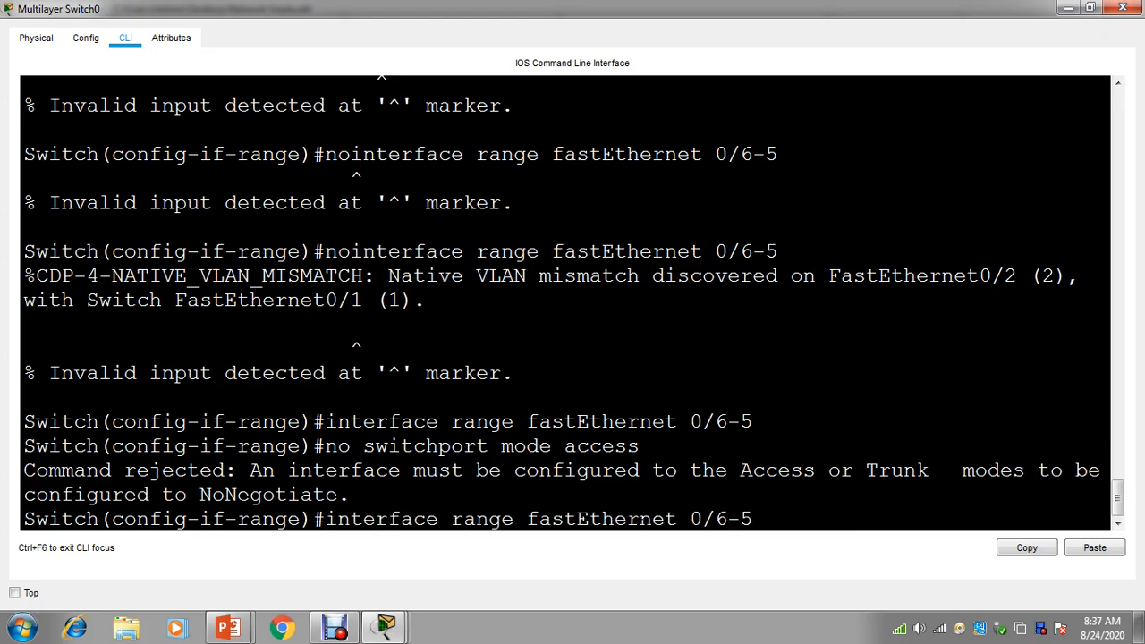
key("Up")
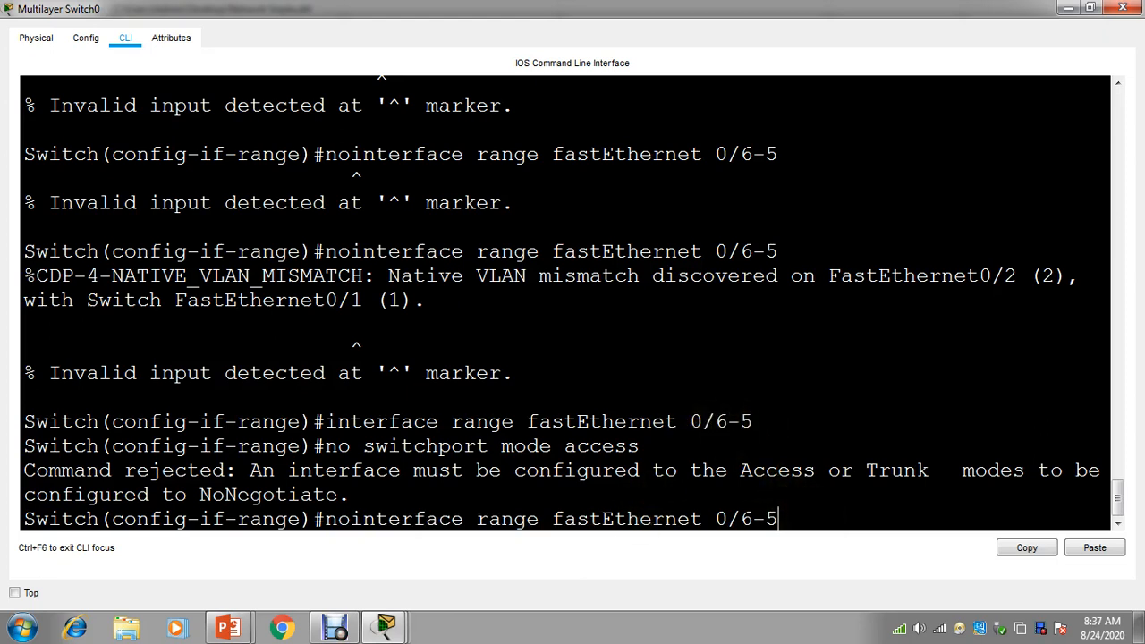
key("Left")
key("Left")
key("Left")
key("Left")
key("Left")
key("Left")
key("Left")
key("Left")
key("Left")
key("Left")
key("Left")
key("Left")
key("Left")
key("Left")
key("Left")
key("Left")
key("Left")
key("Left")
key("Left")
key("Left")
key("Left")
key("Left")
key("Left")
key("Left")
key("Left")
key("Left")
key("Left")
key("Left")
key("Left")
key("Left")
key("Left")
key("Left")
key("Left")
key("Left")
key("BackSpace")
key("BackSpace")
key("Return")
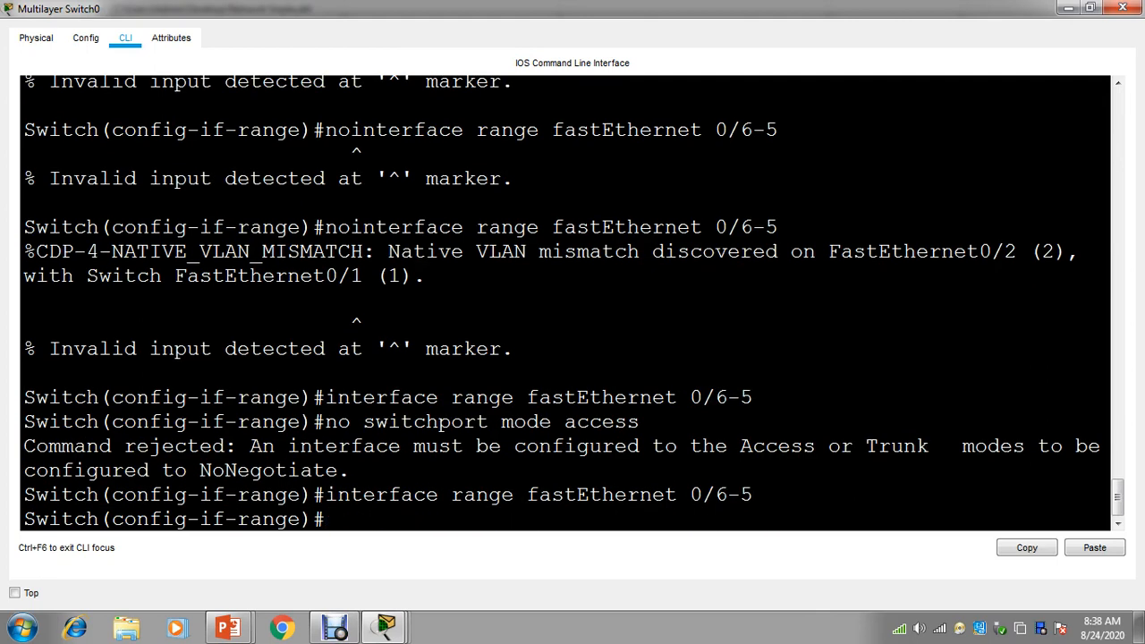
Try again to remove access mode from the selected 0/6-5 range with no switchport mode access
key("Up")
key("Up")
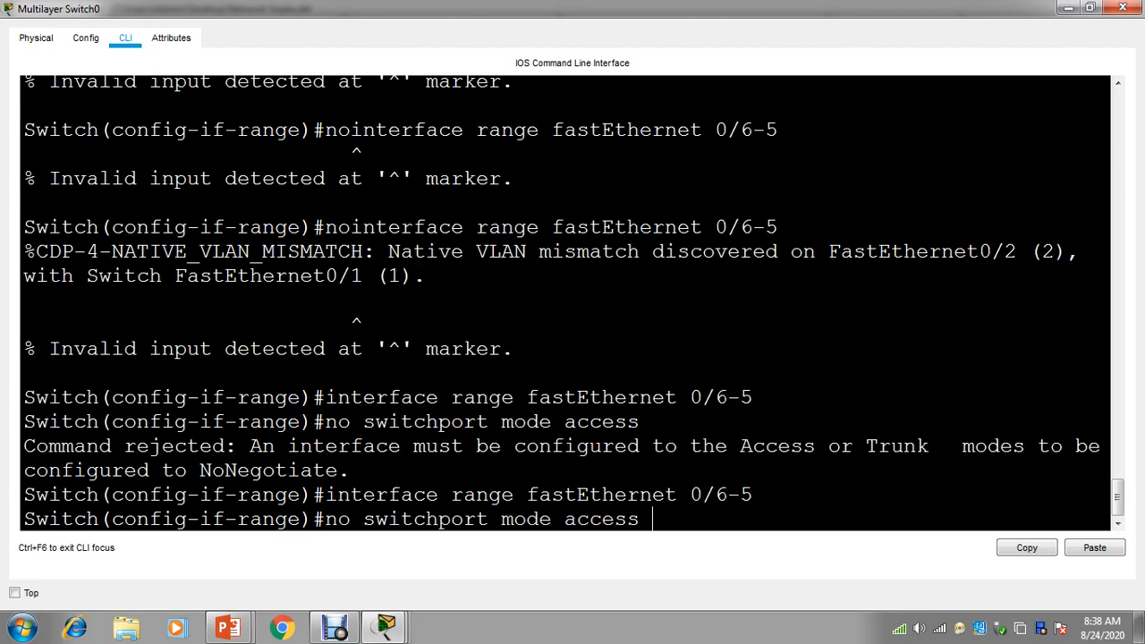
key("Down")
key("Up")
key("Return")
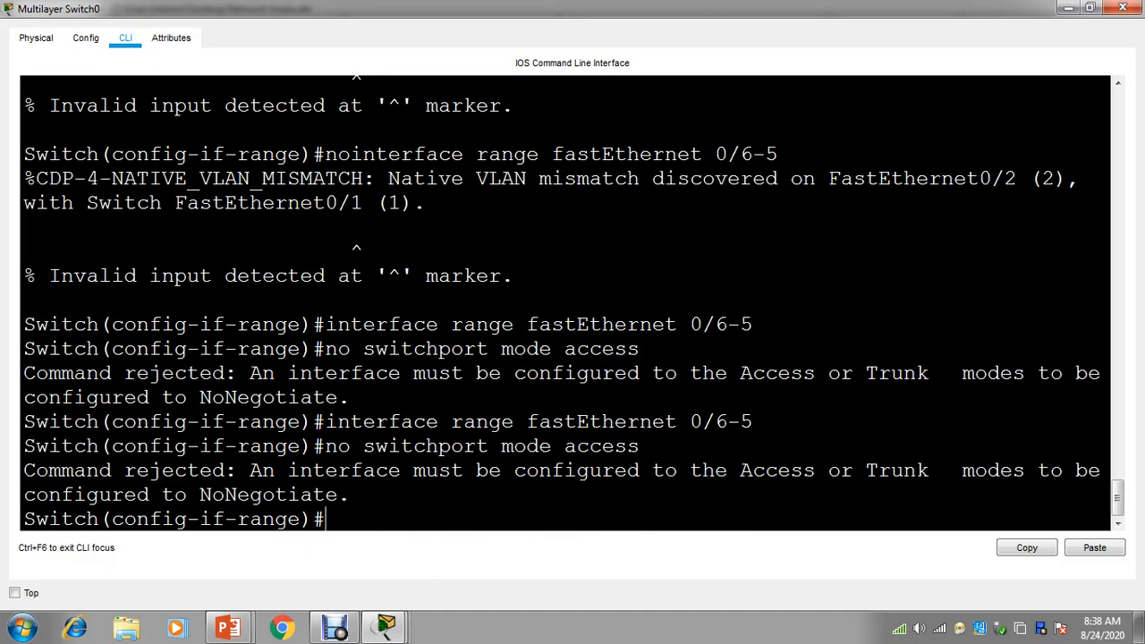
Remove the VLAN 3 assignment from the selected port range with no switchport access vlan 3
key("Up")
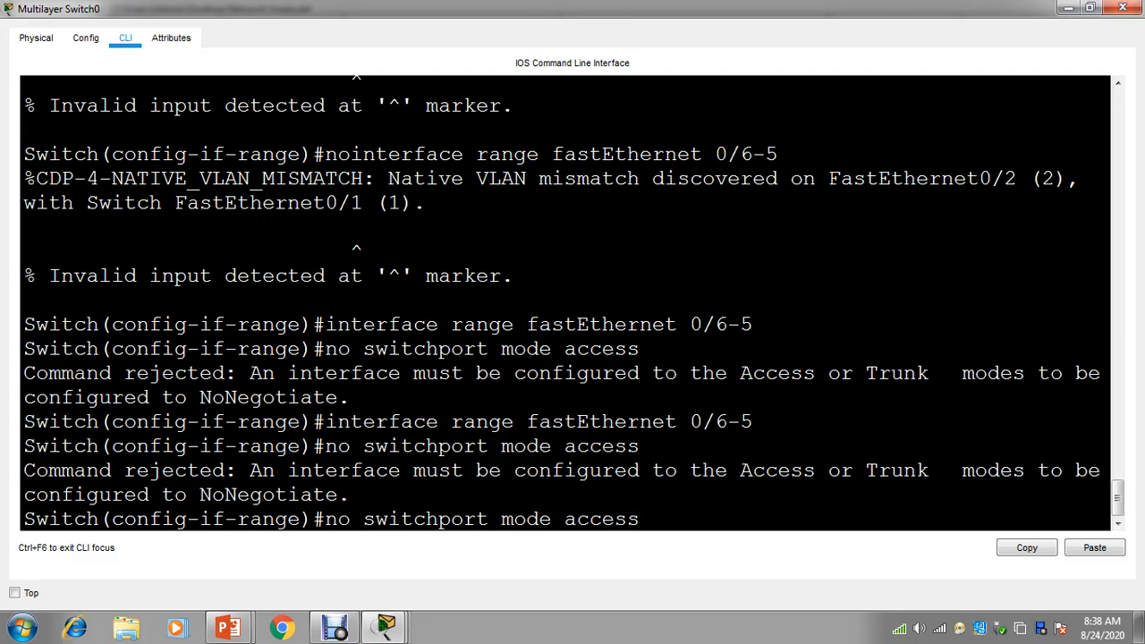
key("BackSpace")
key("BackSpace")
key("BackSpace")
key("BackSpace")
key("BackSpace")
key("BackSpace")
key("BackSpace")
key("BackSpace")
key("BackSpace")
key("BackSpace")
key("BackSpace")
key("BackSpace")
key("BackSpace")
key("BackSpace")
key("BackSpace")
key("BackSpace")
key("BackSpace")
key("BackSpace")
key("BackSpace")
key("BackSpace")
type("n")
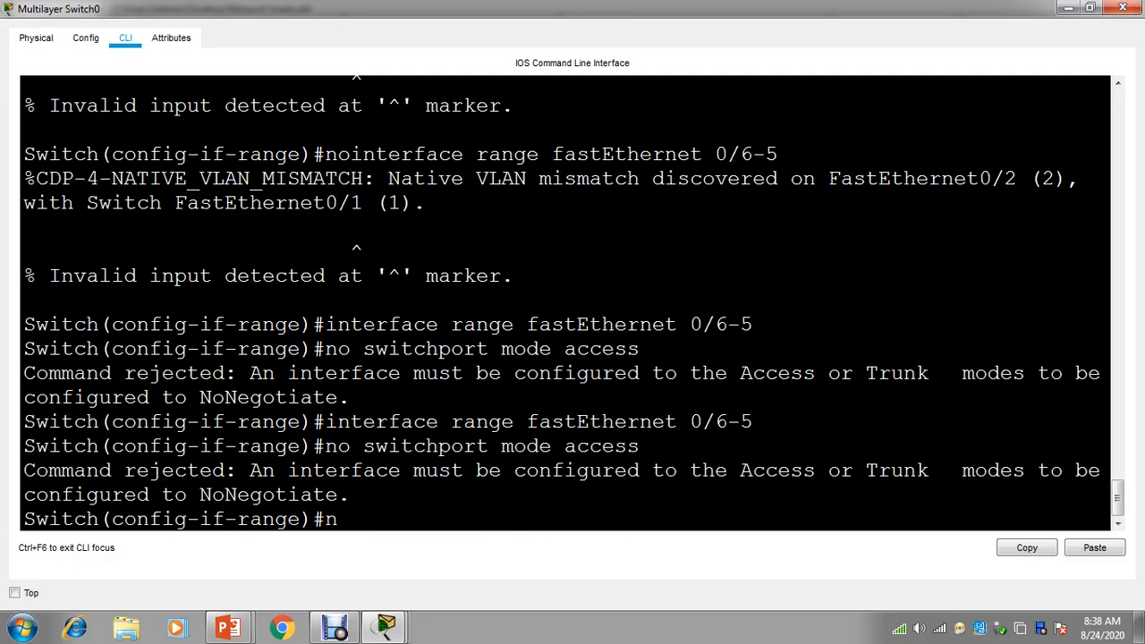
type("o swi")
key("Tab")
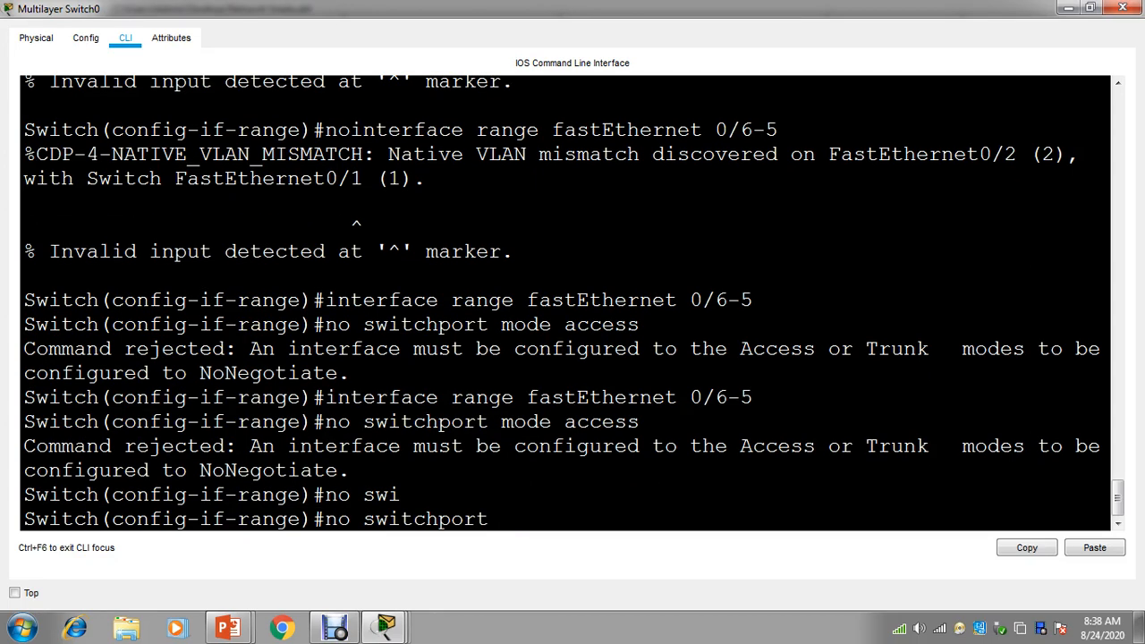
type("acc")
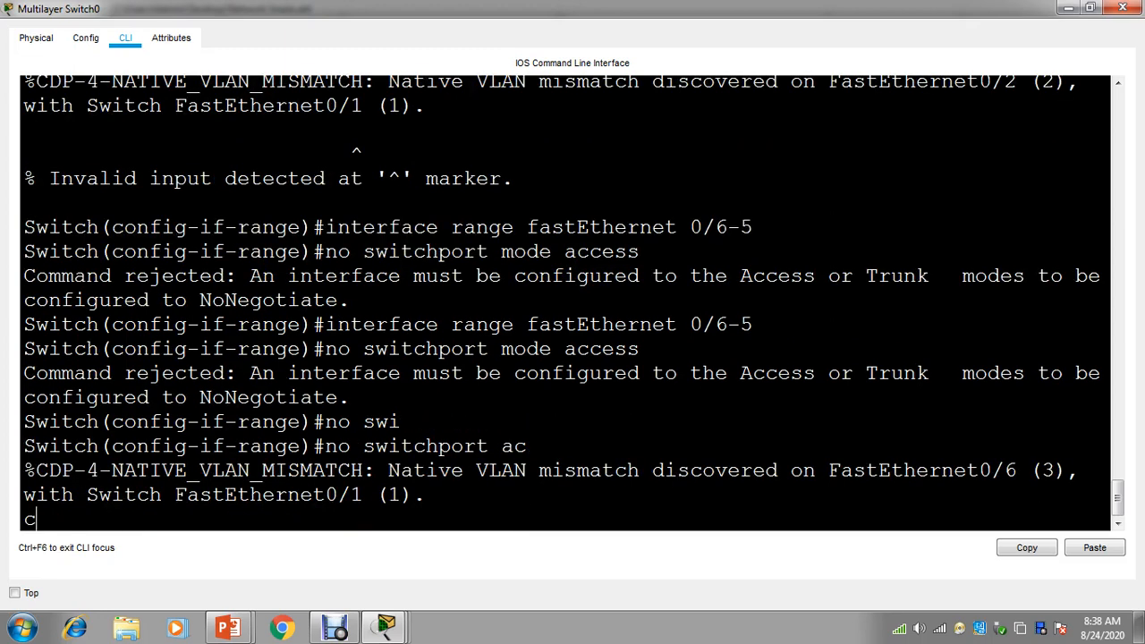
key("Return")
key("Up")
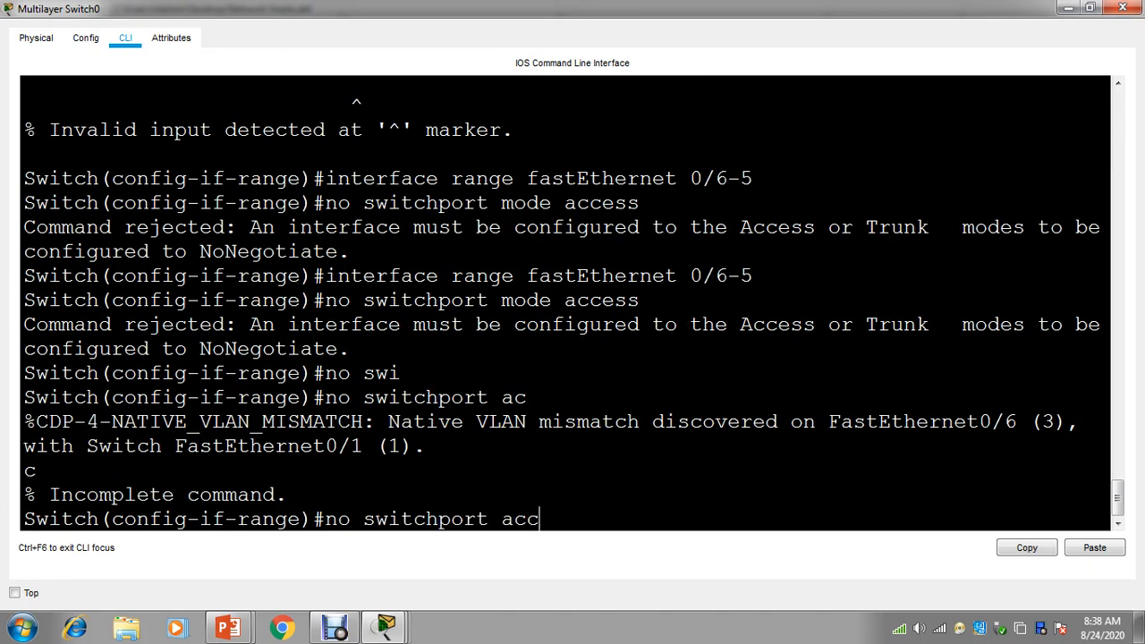
key("Tab")
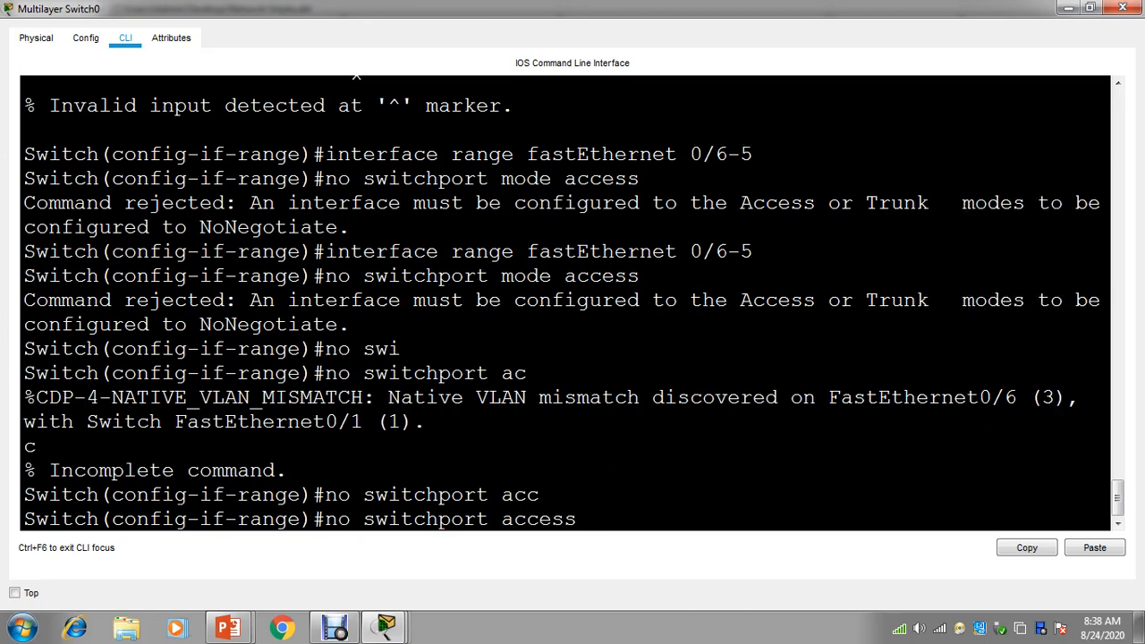
type("vl")
key("Tab")
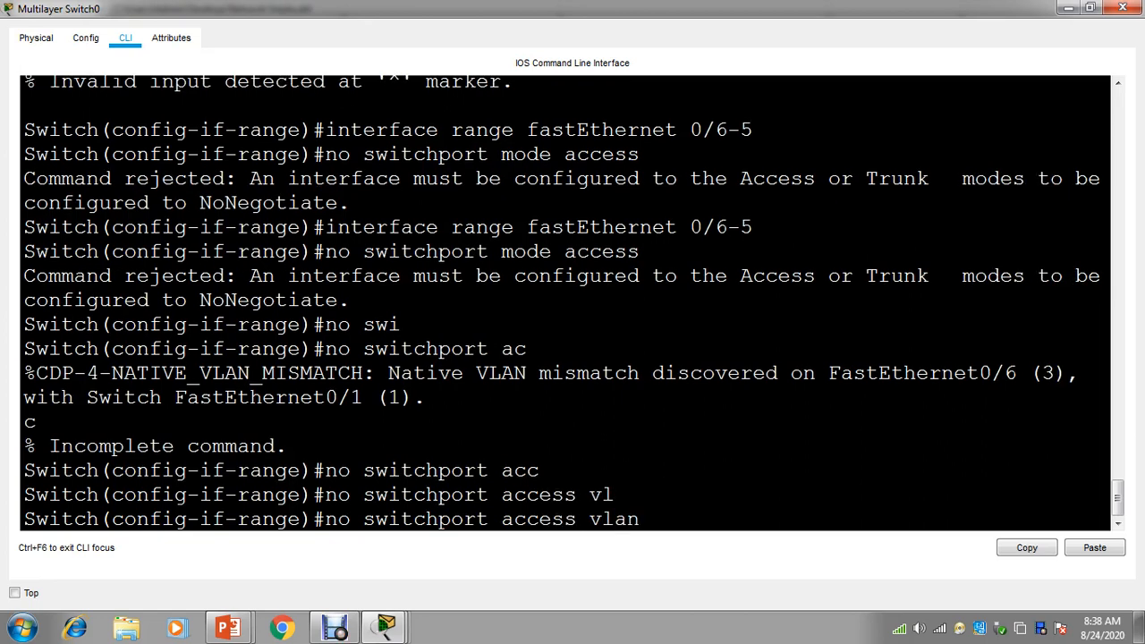
type("3")
key("Return")
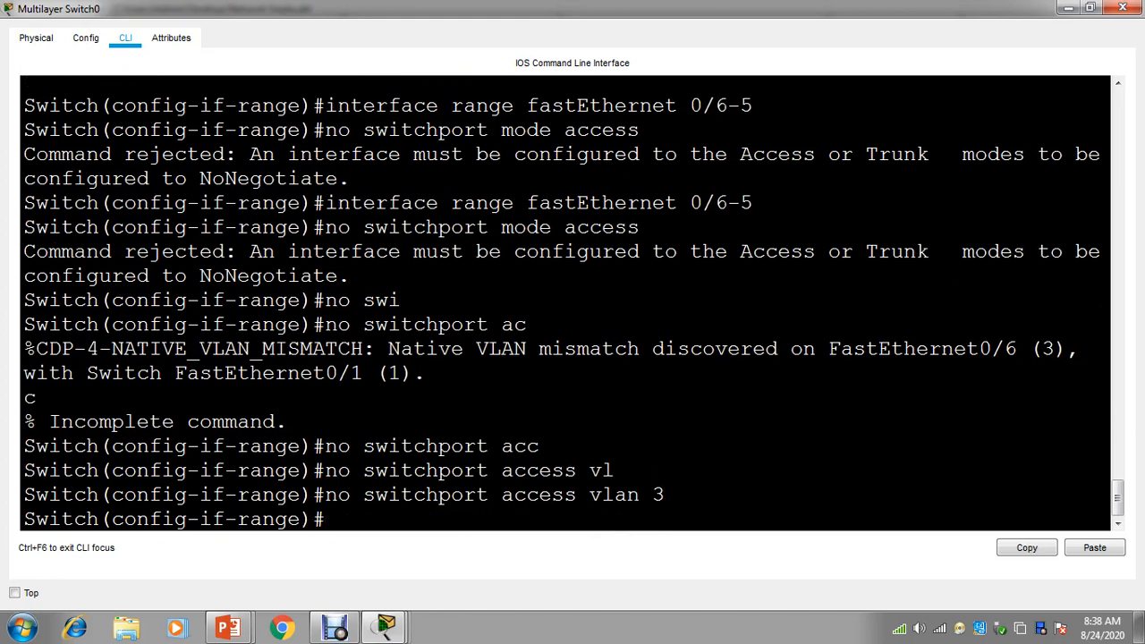
Rework the recalled command and try to remove trunk mode from the range with no switchport mode tru
key("Up")
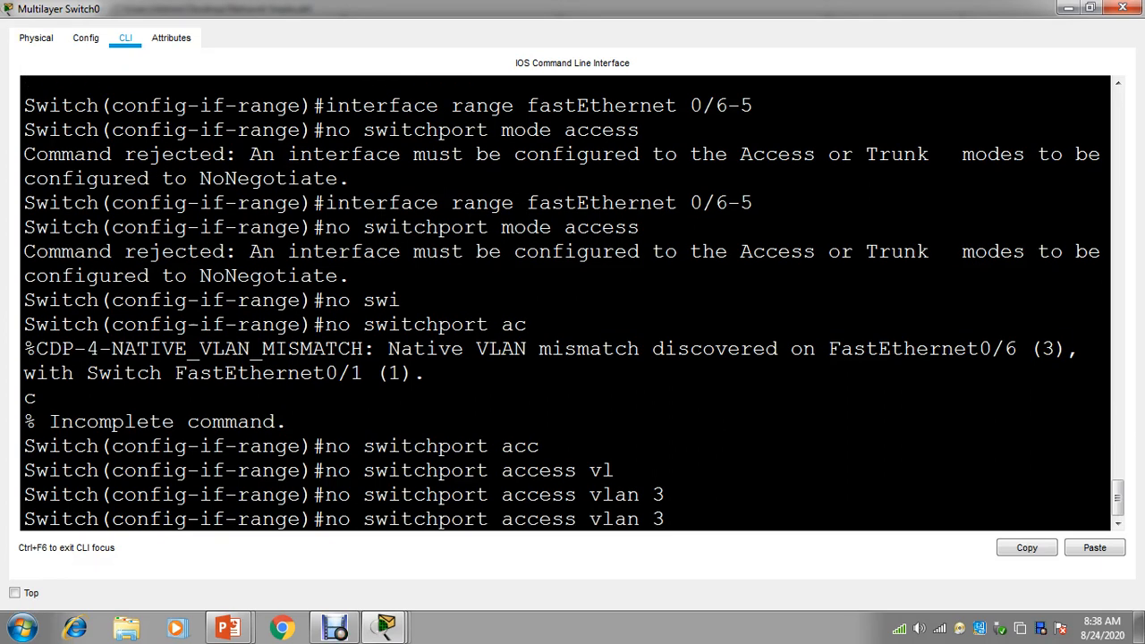
key("BackSpace")
key("BackSpace")
key("BackSpace")
key("BackSpace")
key("BackSpace")
key("BackSpace")
key("BackSpace")
key("BackSpace")
key("BackSpace")
key("BackSpace")
key("BackSpace")
key("BackSpace")
key("BackSpace")
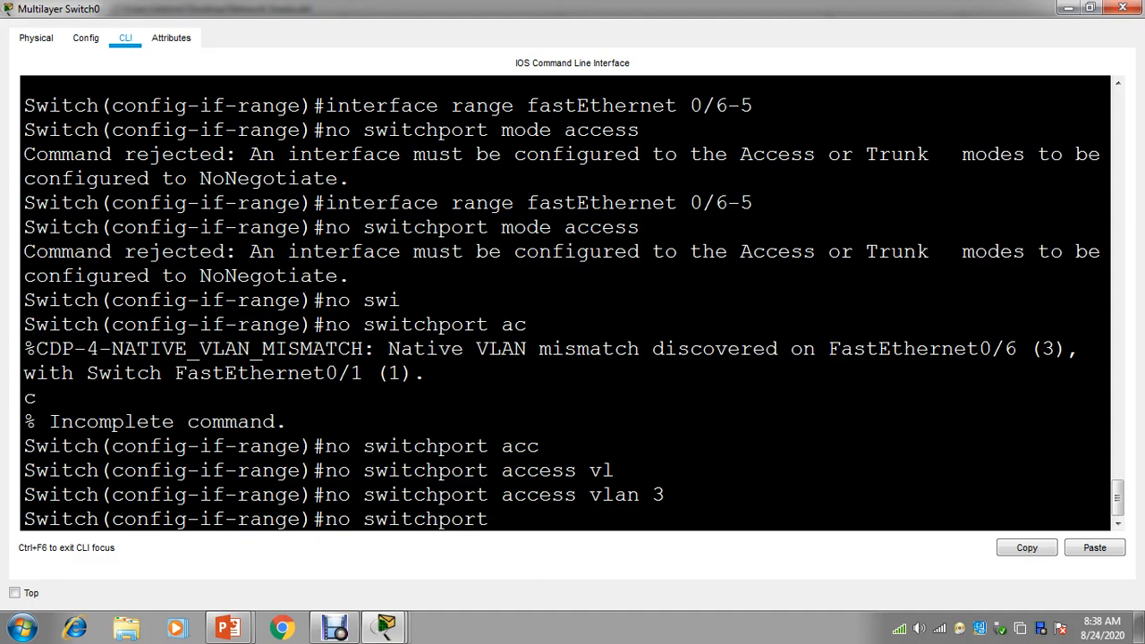
type("mo")
key("Tab")
type("tru")
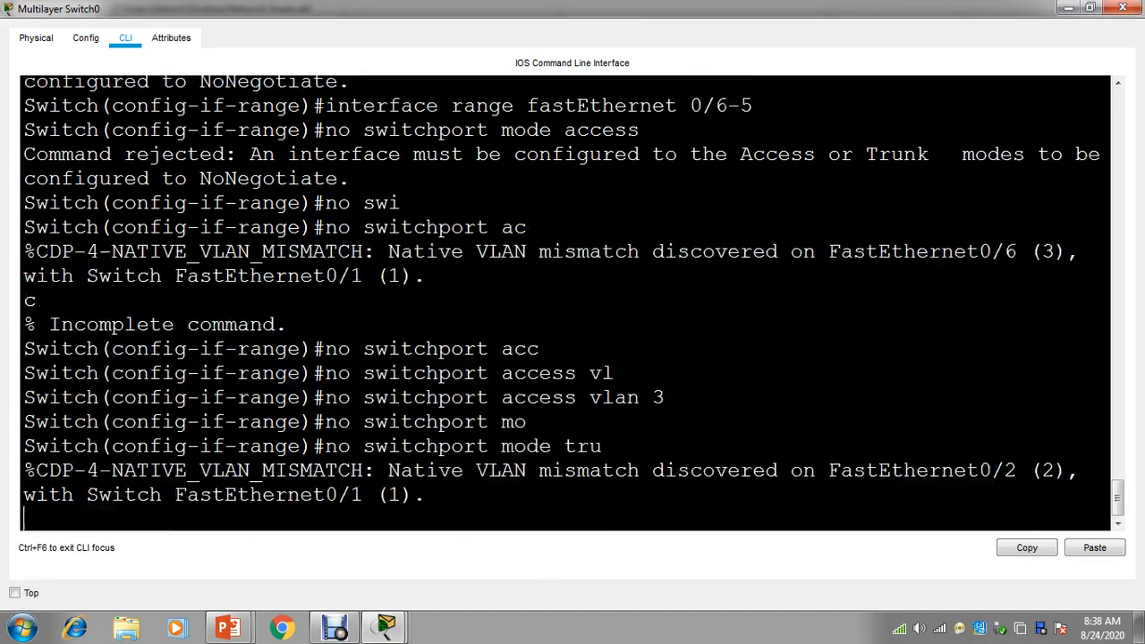
key("Return")
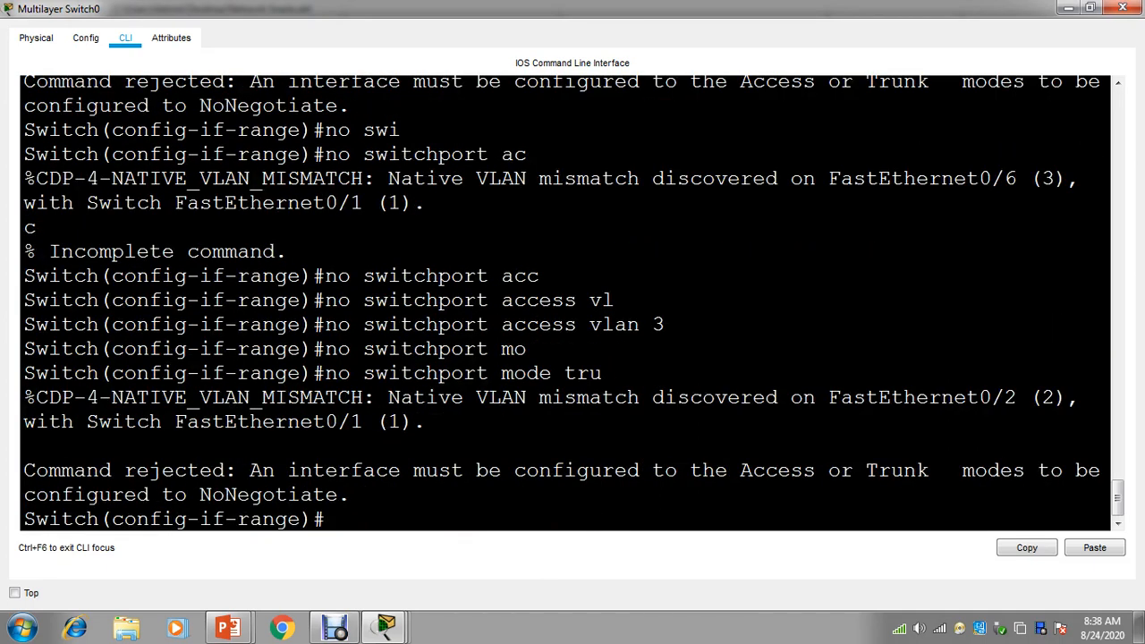
Rework the command to no switchport trunk, try running it, and list the options it accepts
key("Up")
key("Tab")
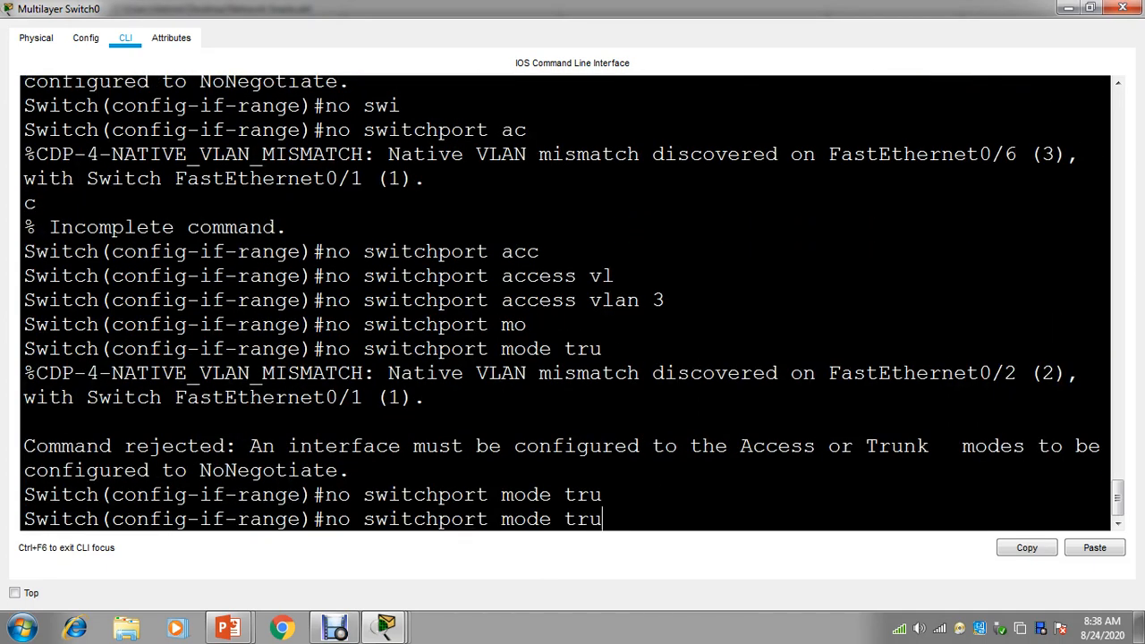
key("BackSpace")
key("BackSpace")
key("BackSpace")
key("BackSpace")
key("BackSpace")
key("BackSpace")
key("BackSpace")
key("BackSpace")
type("tr")
key("Tab")
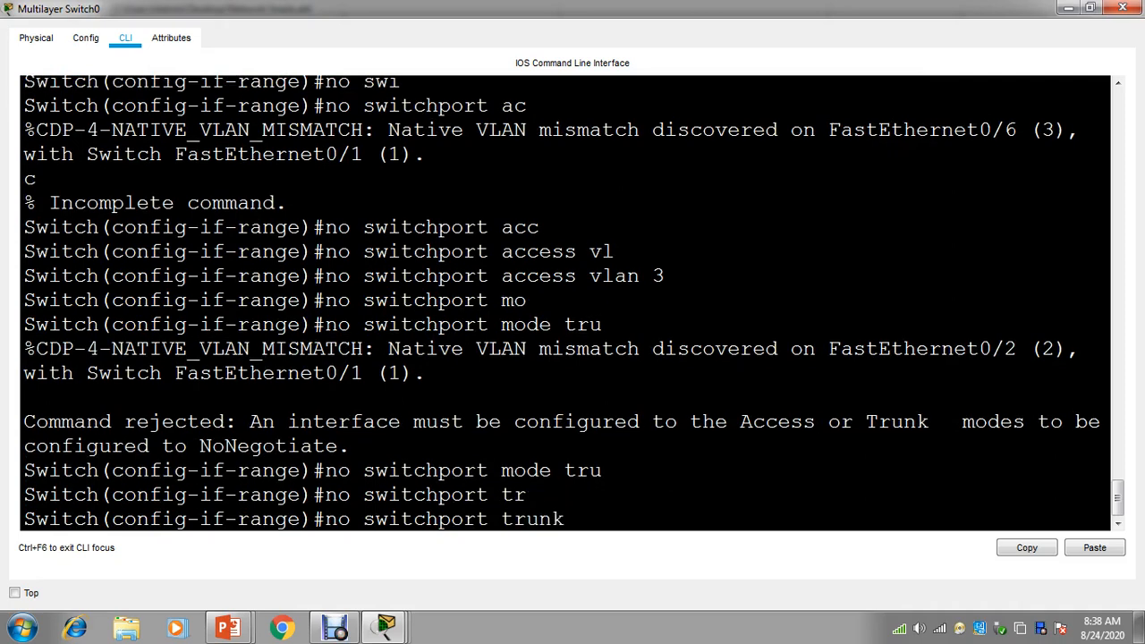
type("mo")
key("Tab")
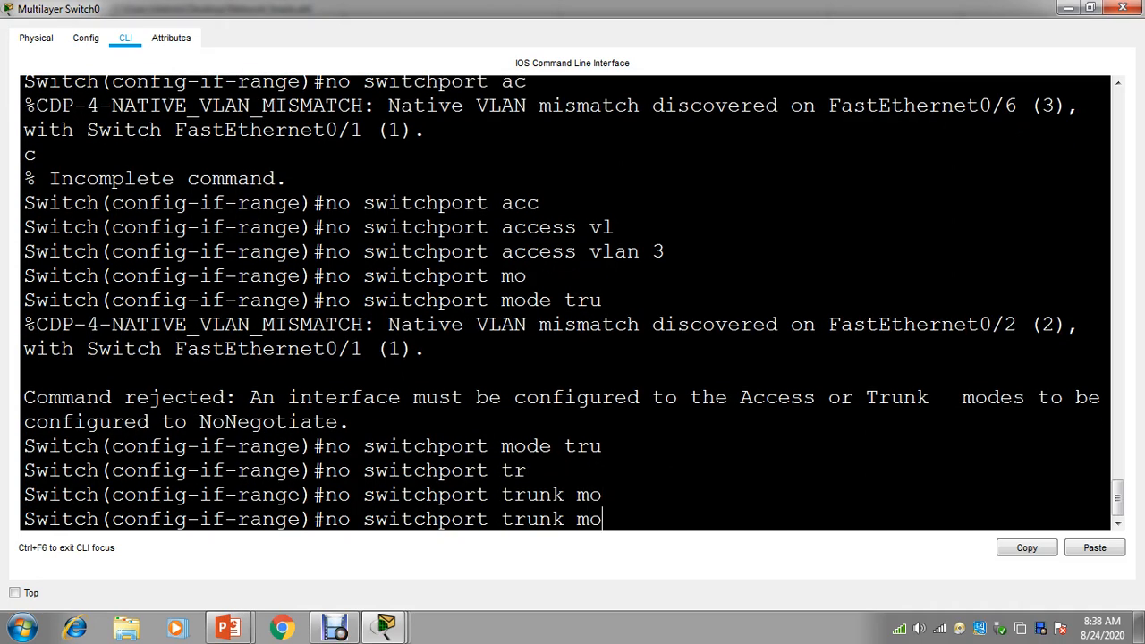
key("BackSpace")
key("BackSpace")
type("?")
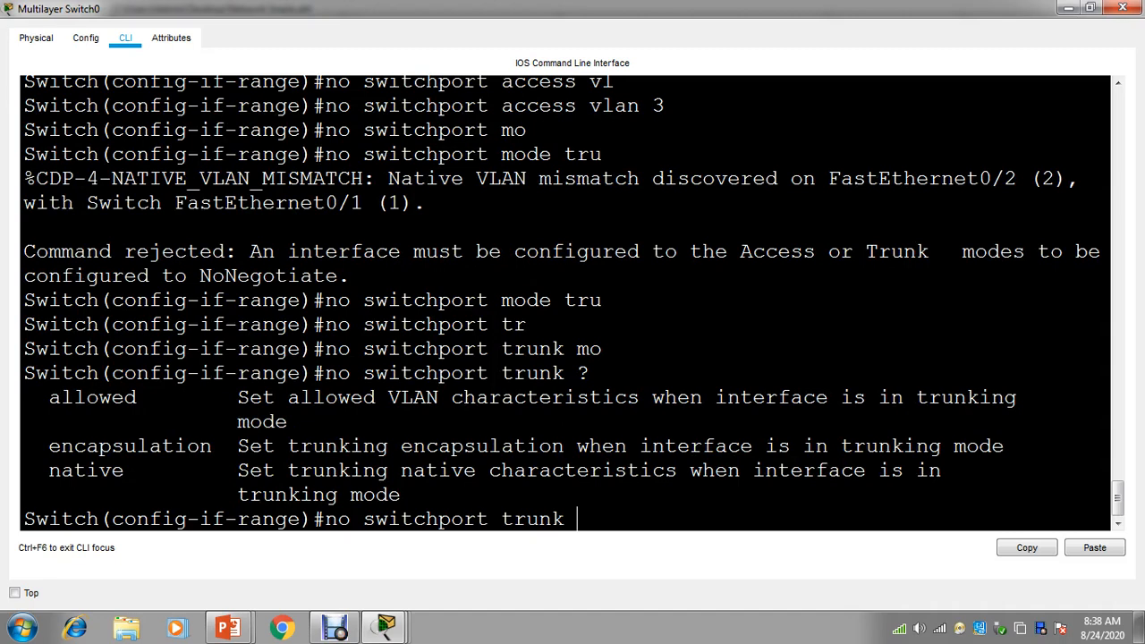
key("Return")
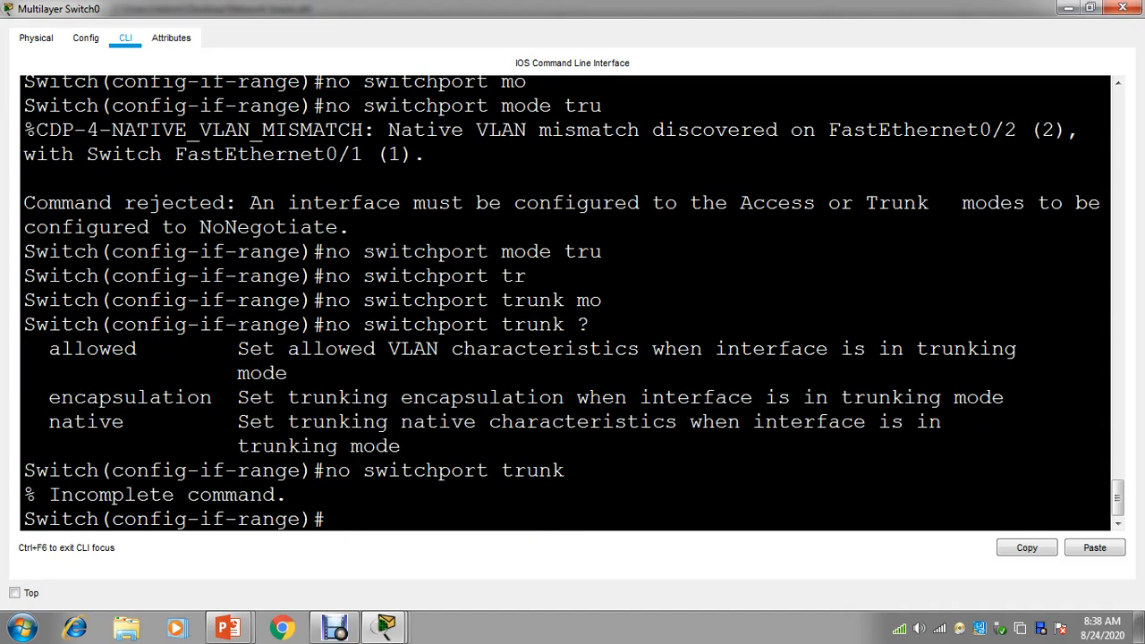
key("Up")
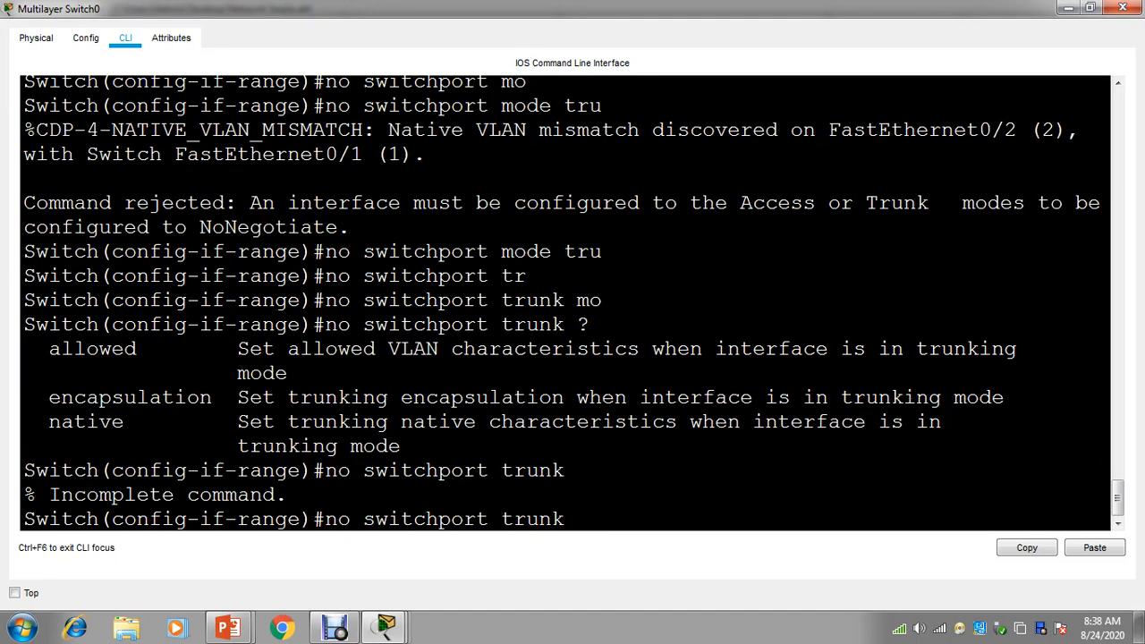
type("?")
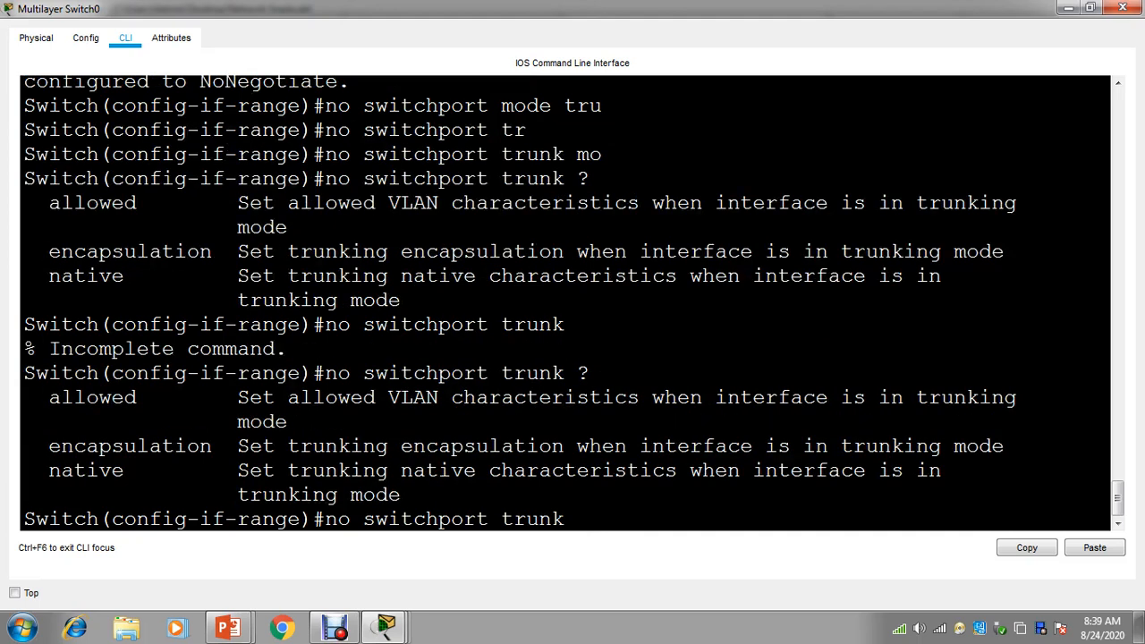
Try to clear the trunk settings on the range by running no switchport trunk allowed
type("alll")
key("BackSpace")
type("o")
key("Tab")
key("Return")
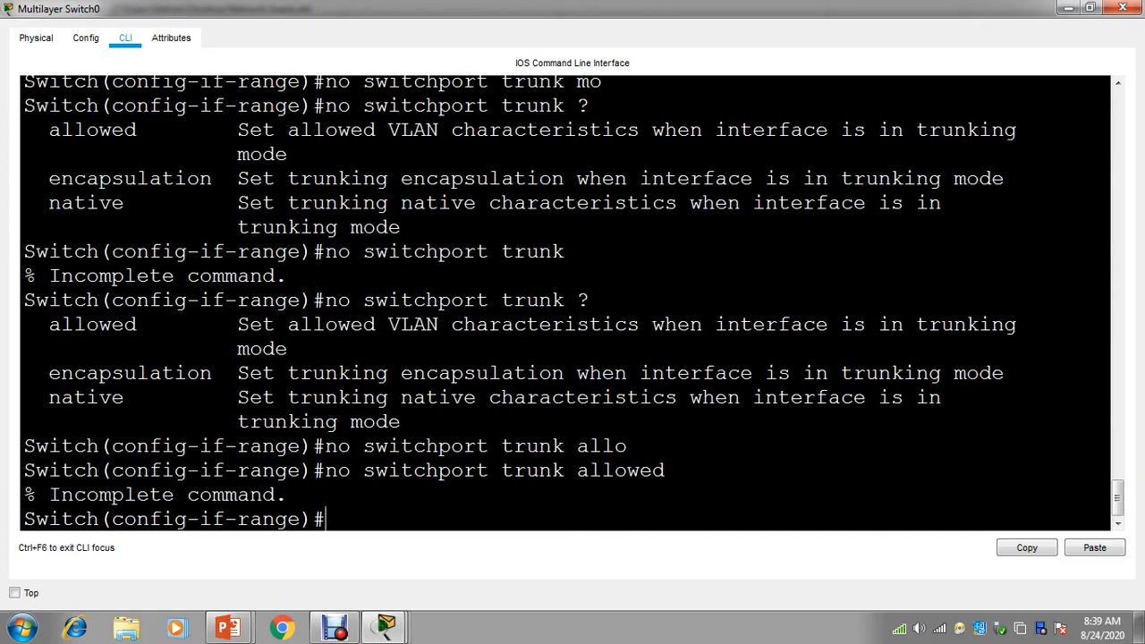
Retry the recalled trunk command with all appended, as no switchport trunk allowed all
key("Up")
type("aal")
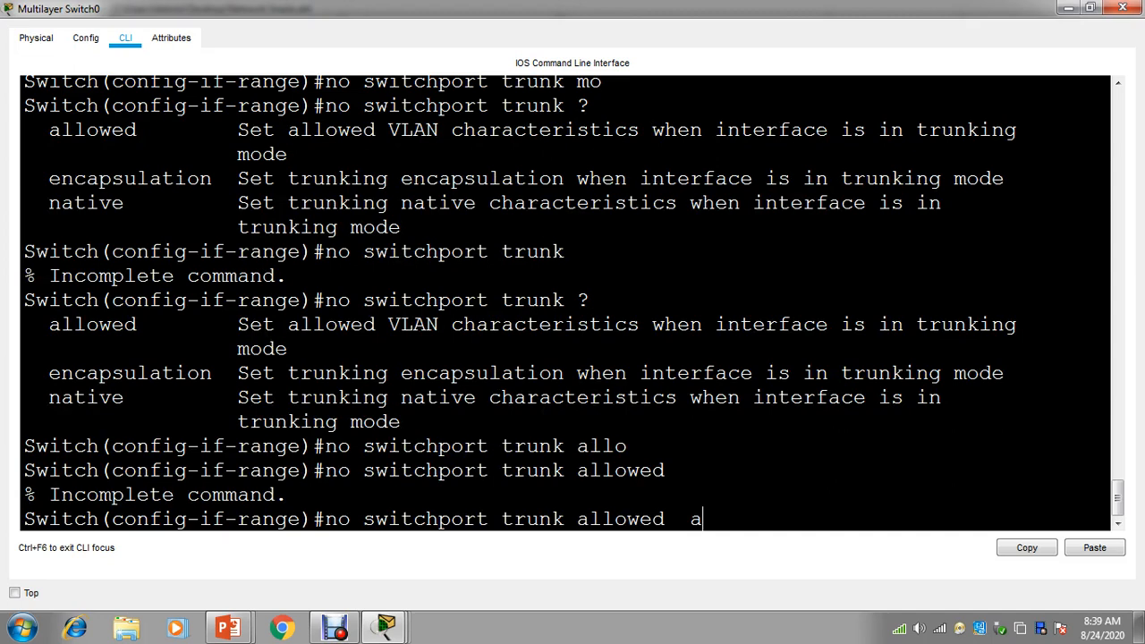
key("BackSpace")
key("BackSpace")
type("ll")
key("Return")
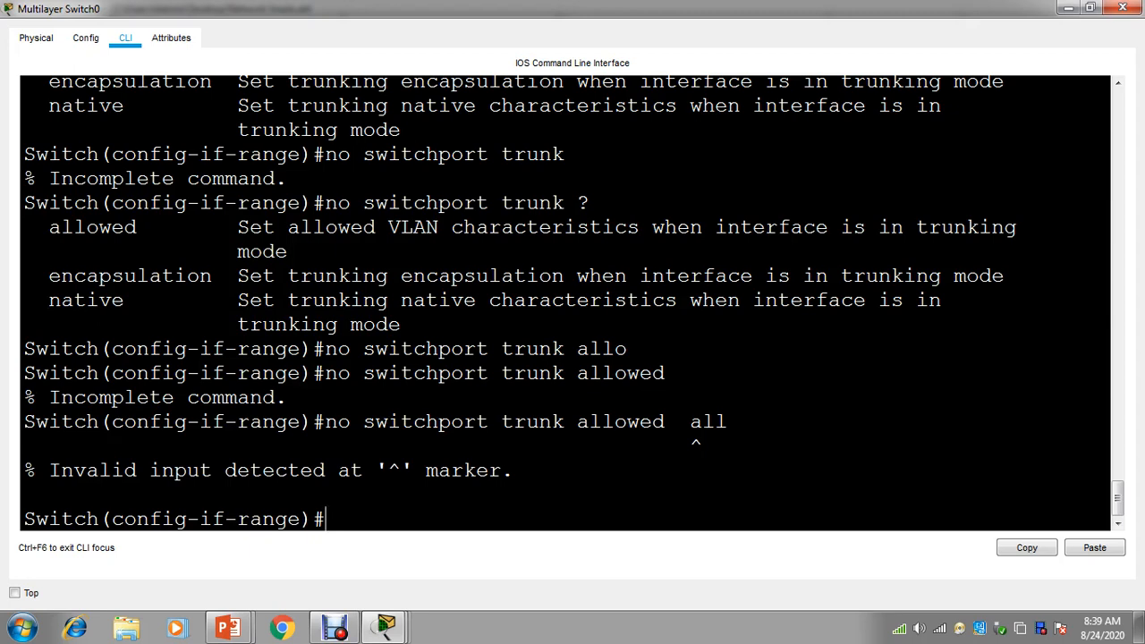
List the options after no switchport trunk allowed and run no switchport trunk allowed vlan 3
key("Up")
key("BackSpace")
key("BackSpace")
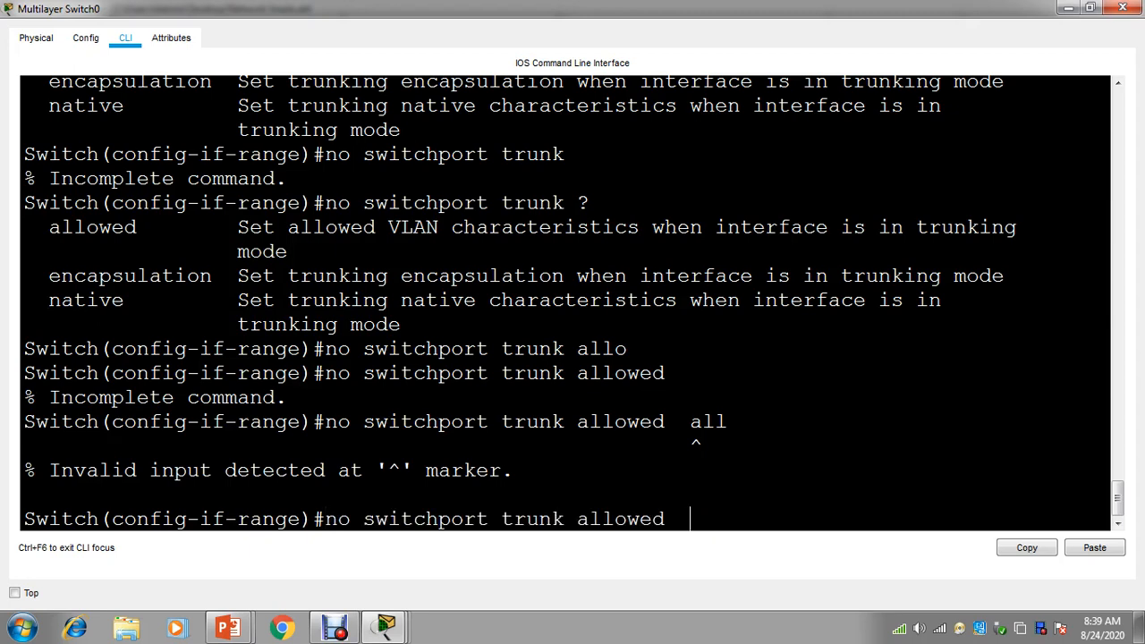
type("?")
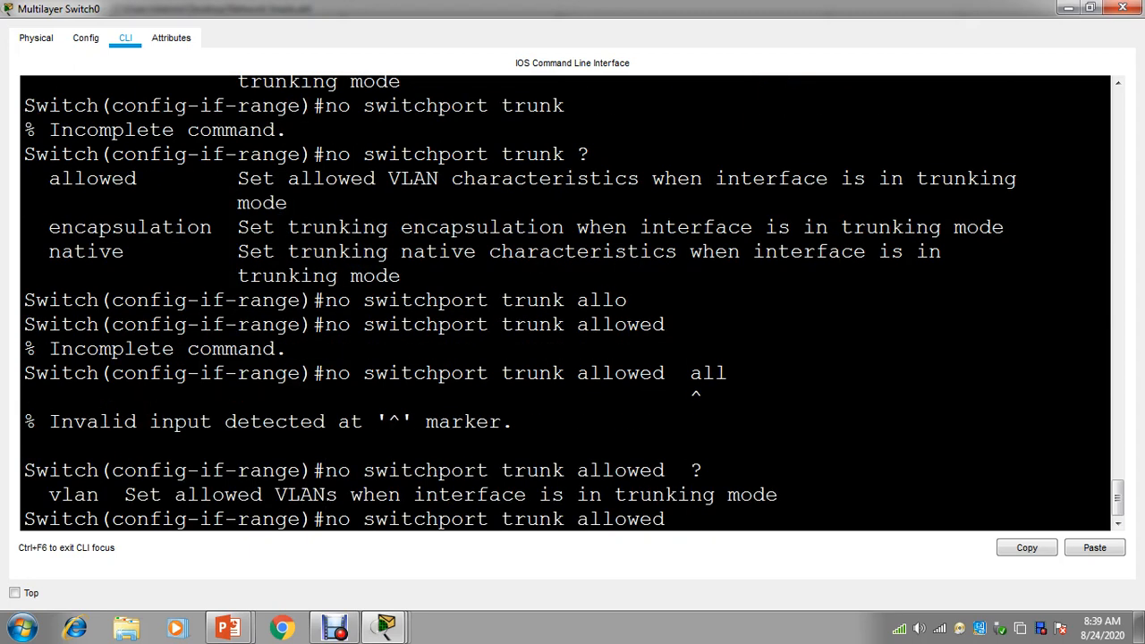
type("va")
key("Tab")
key("BackSpace")
type("l")
key("Tab")
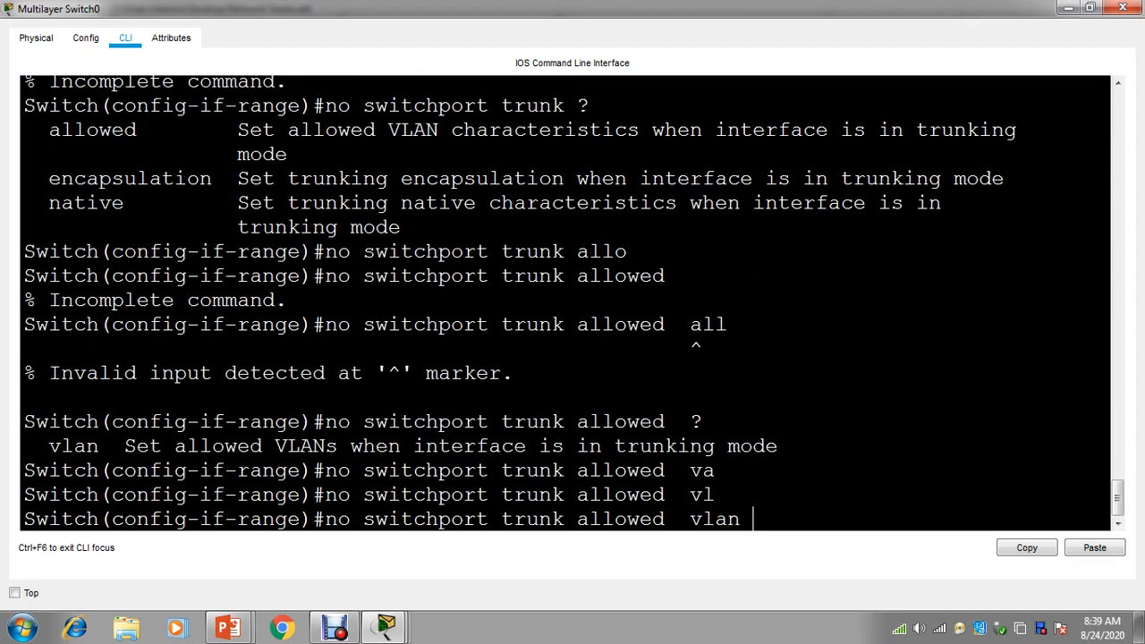
type("3")
key("Return")
key("Return")
key("Return")
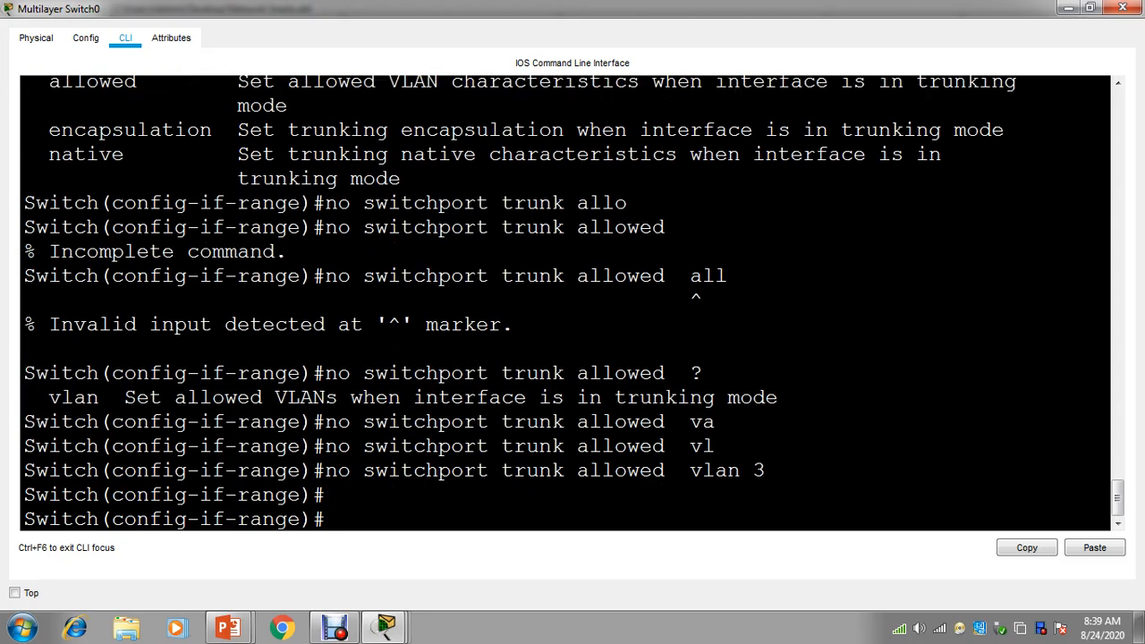
Exit to global configuration mode and select the correct ports with interface range fastEthernet 0/6-10
type("exit")
key("Return")
key("Return")
key("Return")
key("Return")
key("Return")
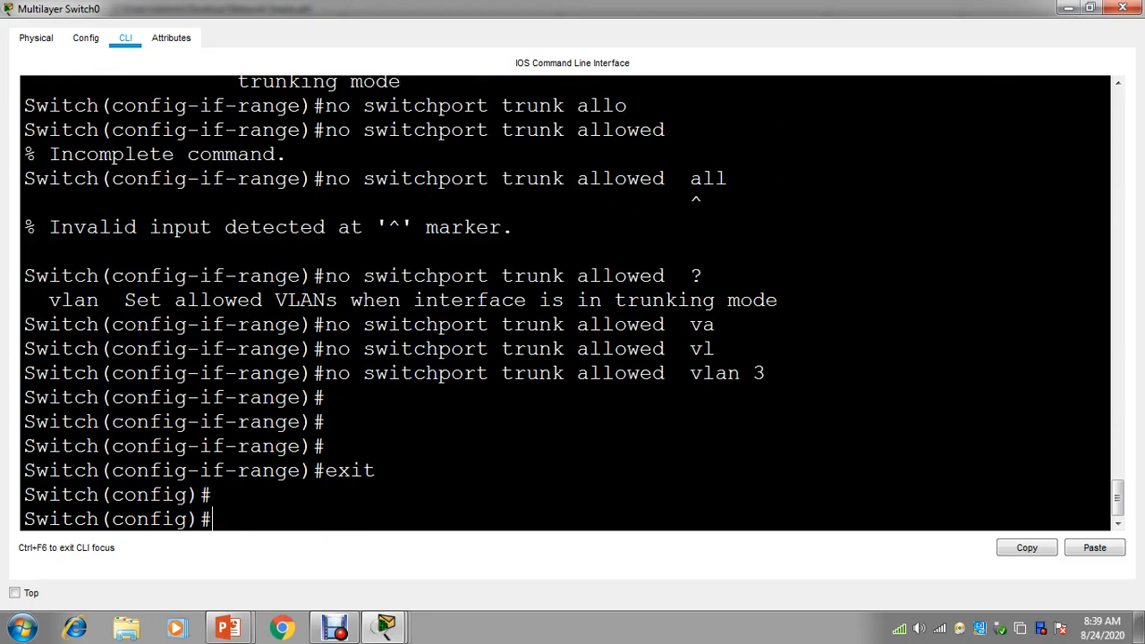
type("in")
key("Tab")
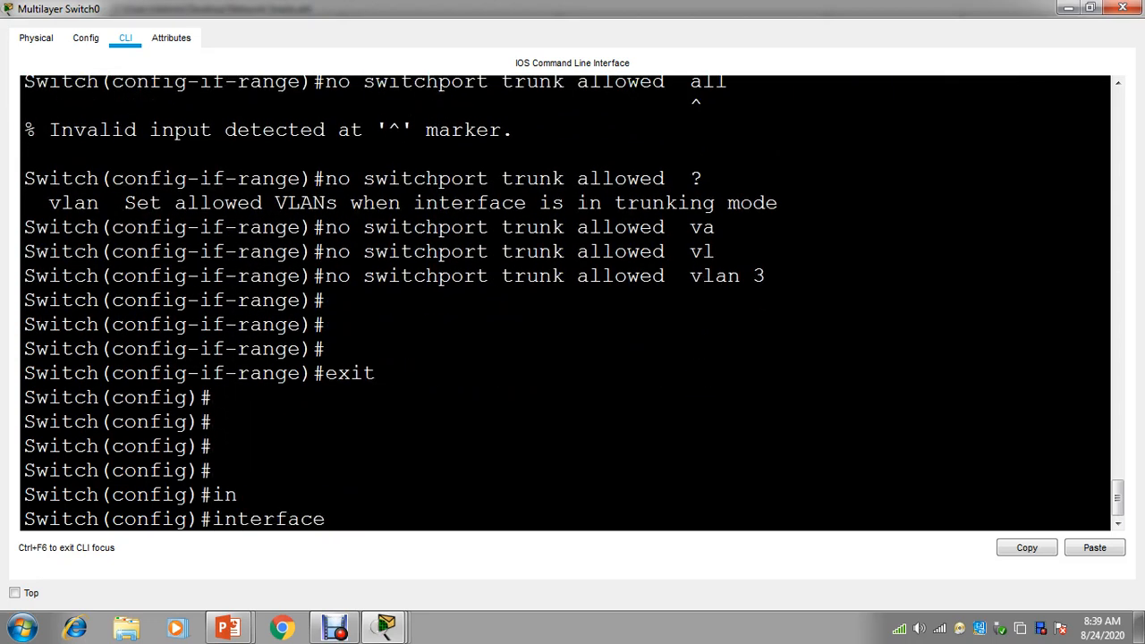
type("ra")
key("Tab")
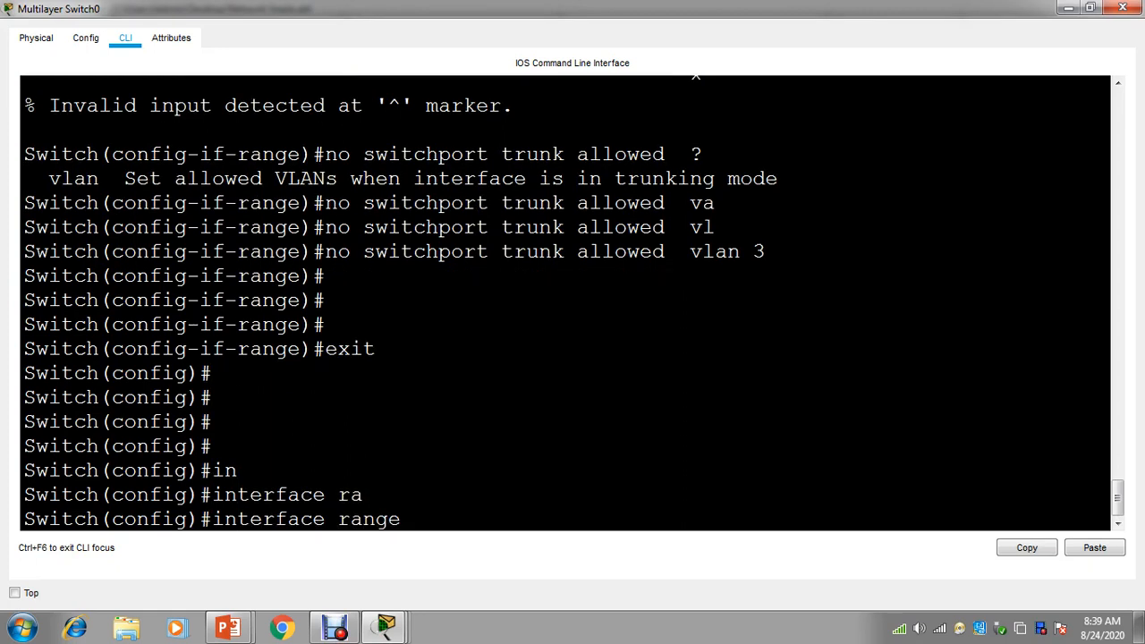
type("fa")
key("Tab")
type("0")
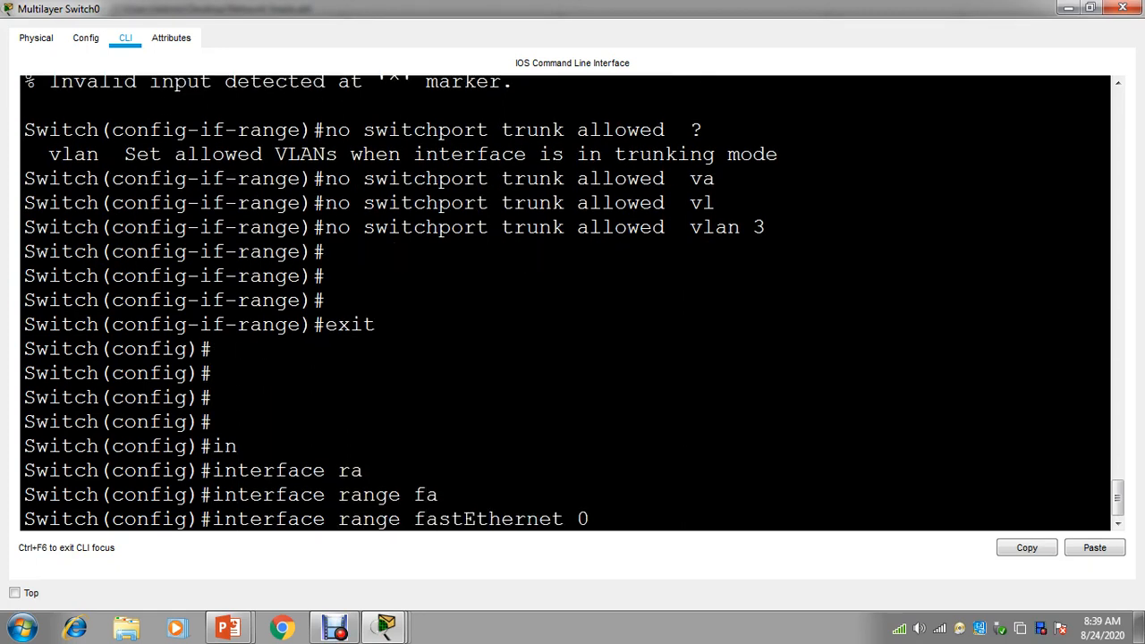
type("/6-10")
key("Return")
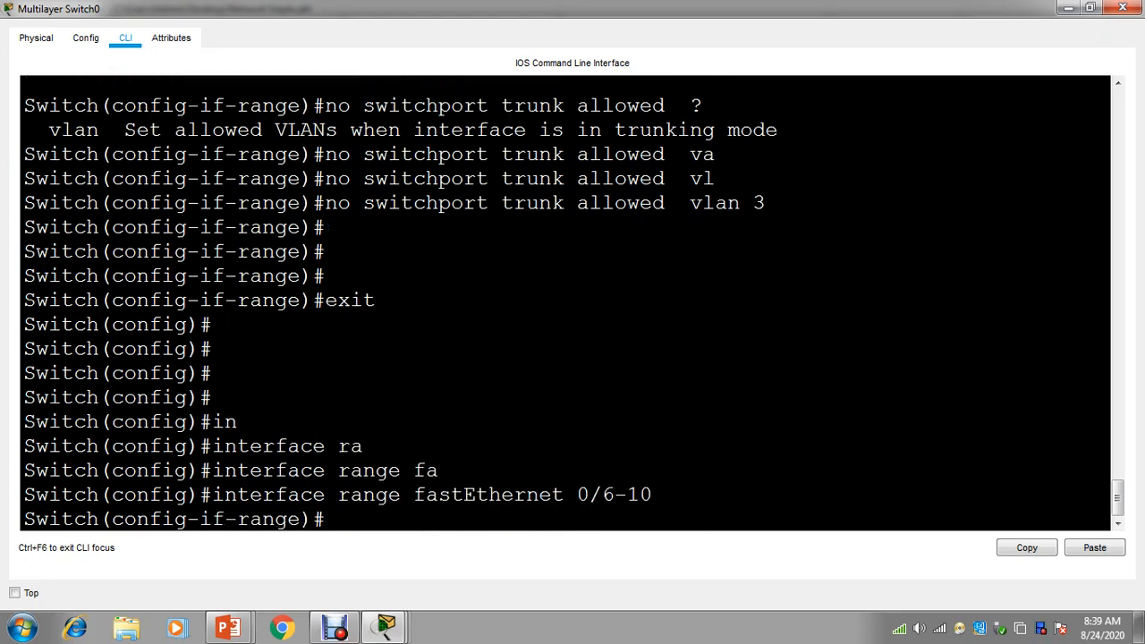
Set the fastEthernet 0/6-10 port range to access mode with switchport mode access
type("swi")
key("Tab")
type("m")
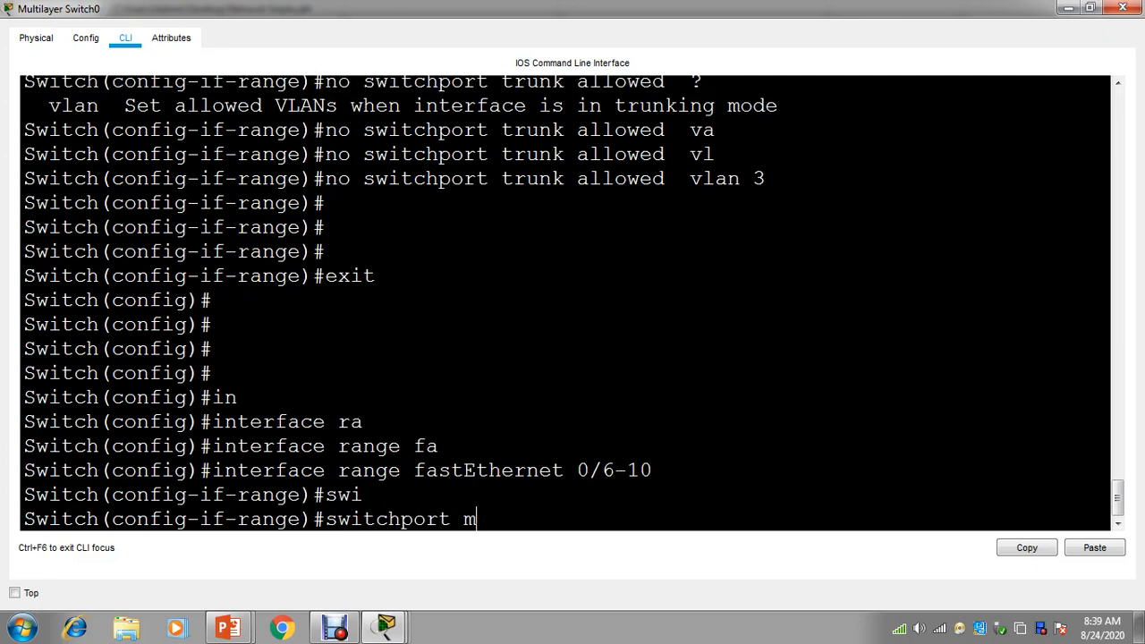
key("Tab")
type("acA")
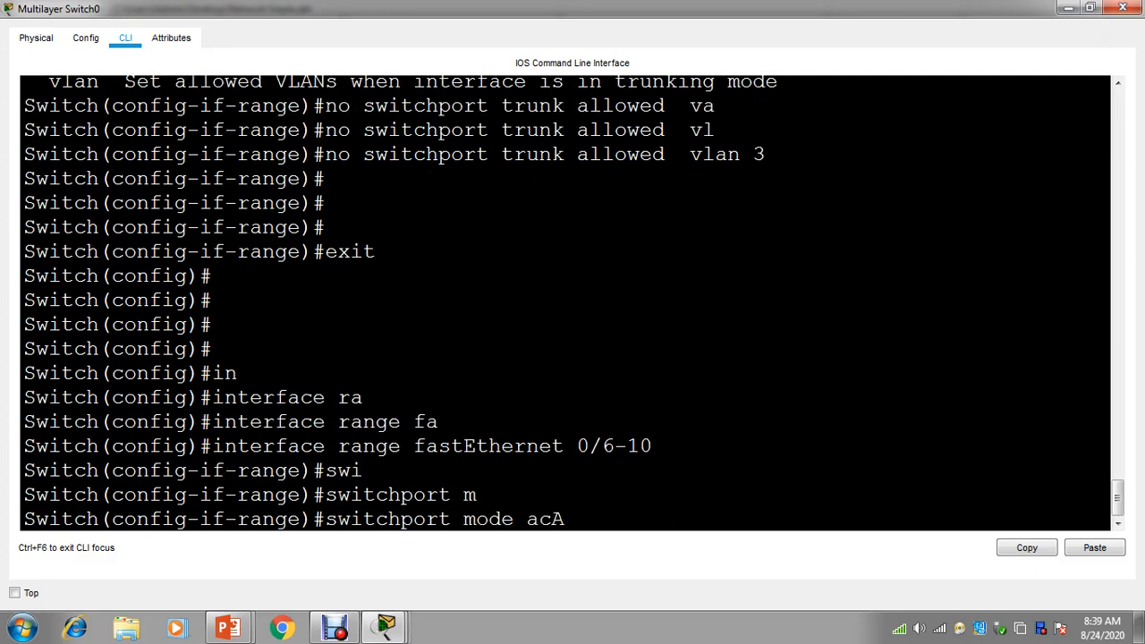
key("BackSpace")
type("c")
key("Tab")
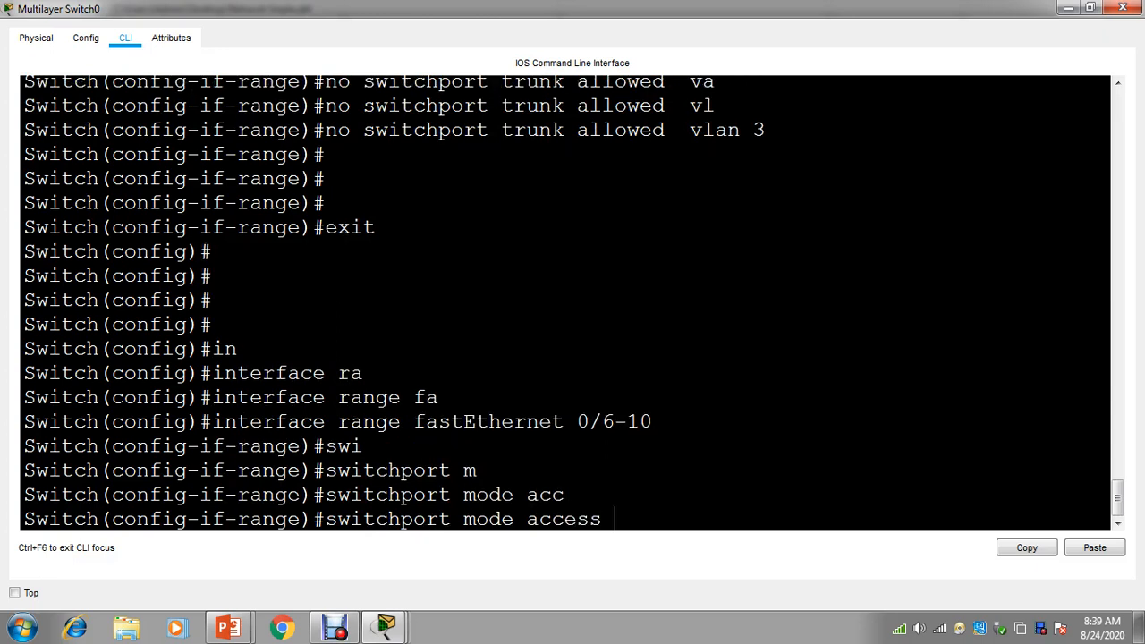
key("Return")
Assign the fastEthernet 0/6-10 range to VLAN 3 with switchport access vlan 3
type("swi")
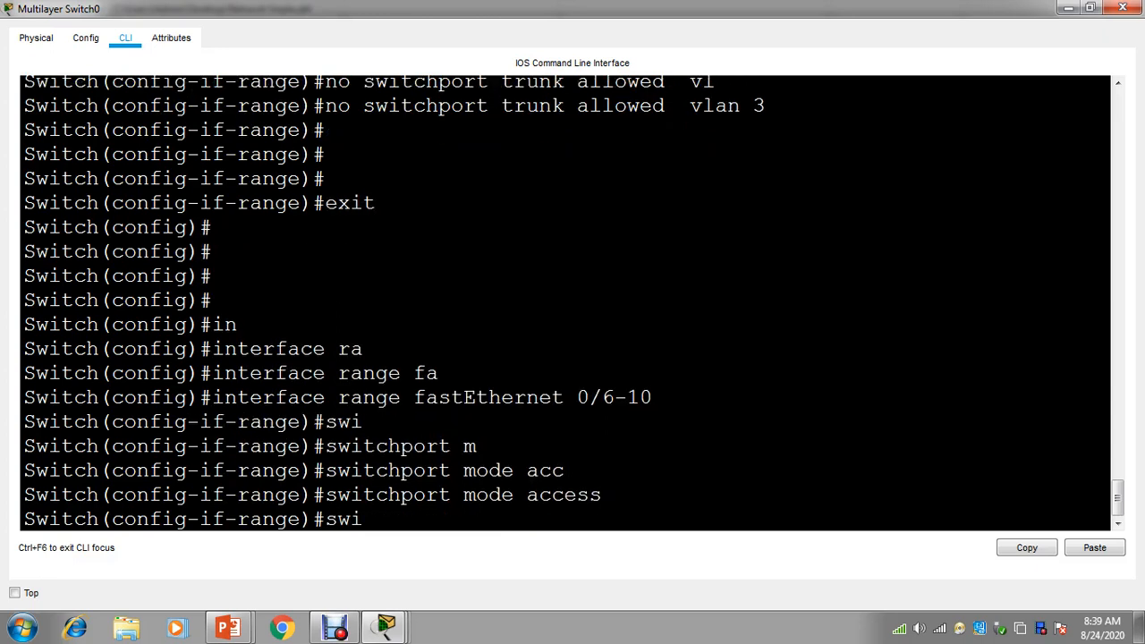
key("Tab")
type("ac")
key("Tab")
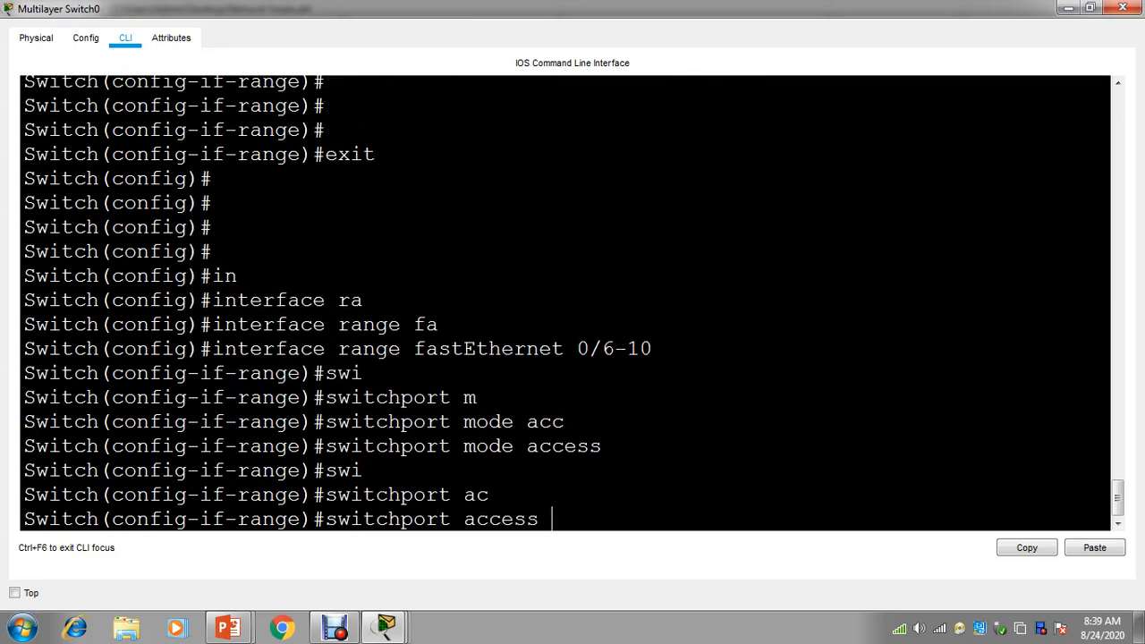
type("vl")
key("Tab")
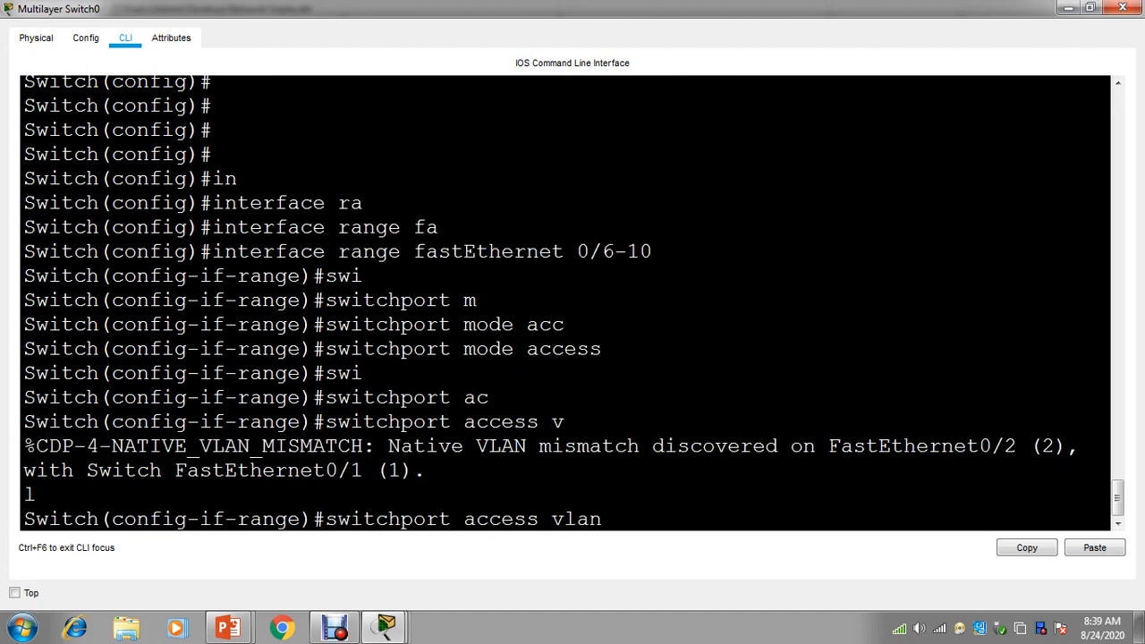
type("3")
key("Return")
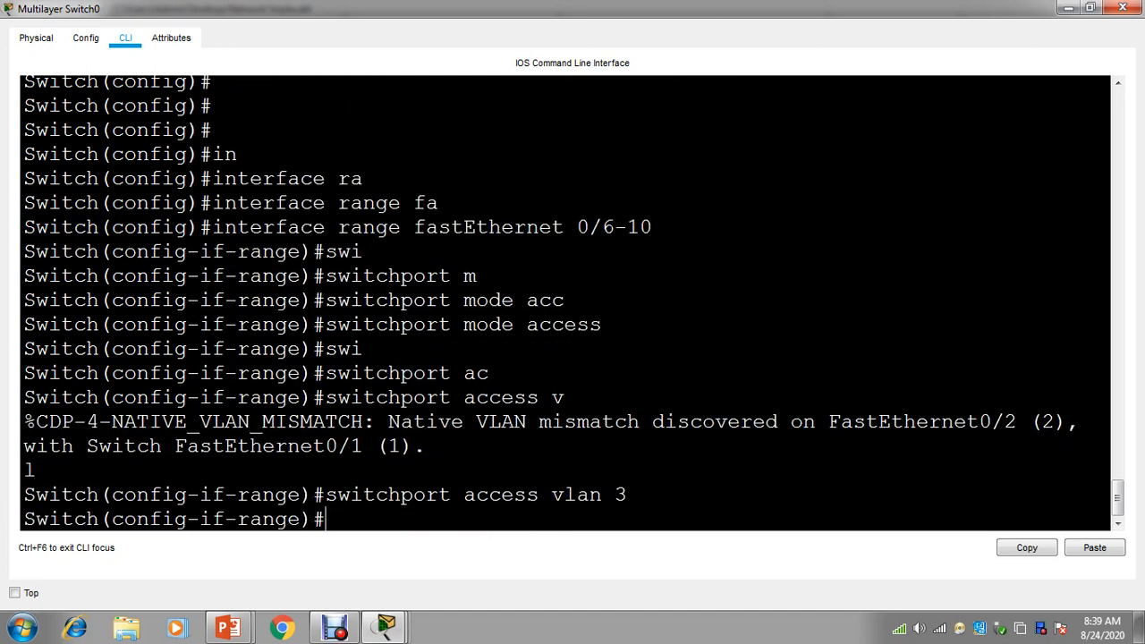
Discard the unneeded switchport entry and exit to global configuration mode
type("swi")
key("Tab")
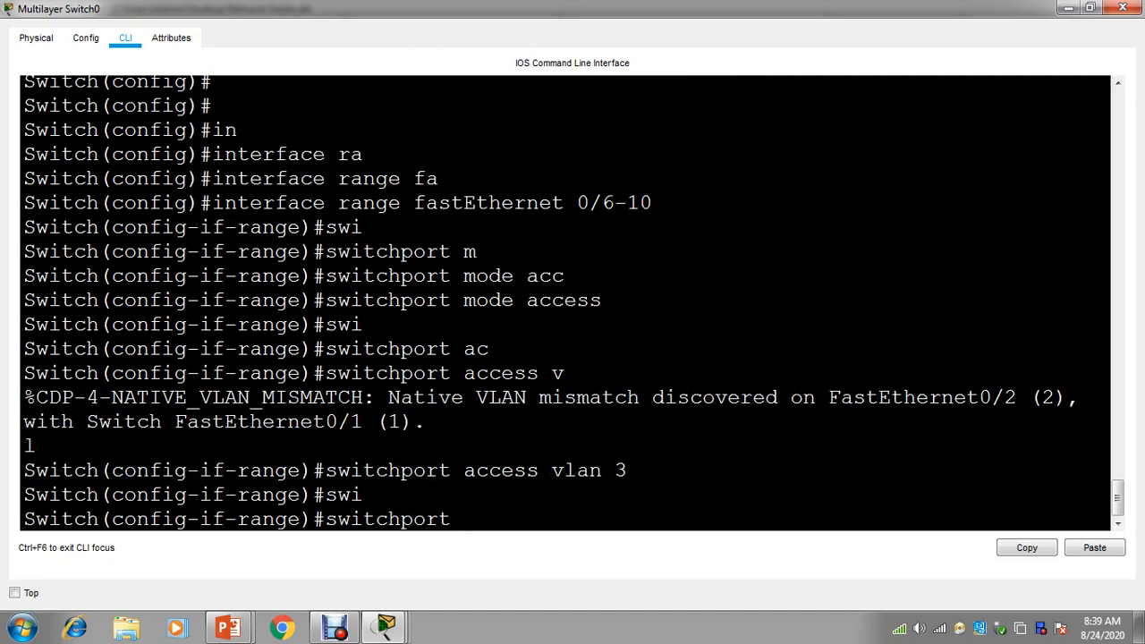
key("BackSpace")
key("BackSpace")
key("BackSpace")
key("BackSpace")
key("BackSpace")
key("BackSpace")
key("BackSpace")
key("BackSpace")
key("BackSpace")
key("BackSpace")
type("exit")
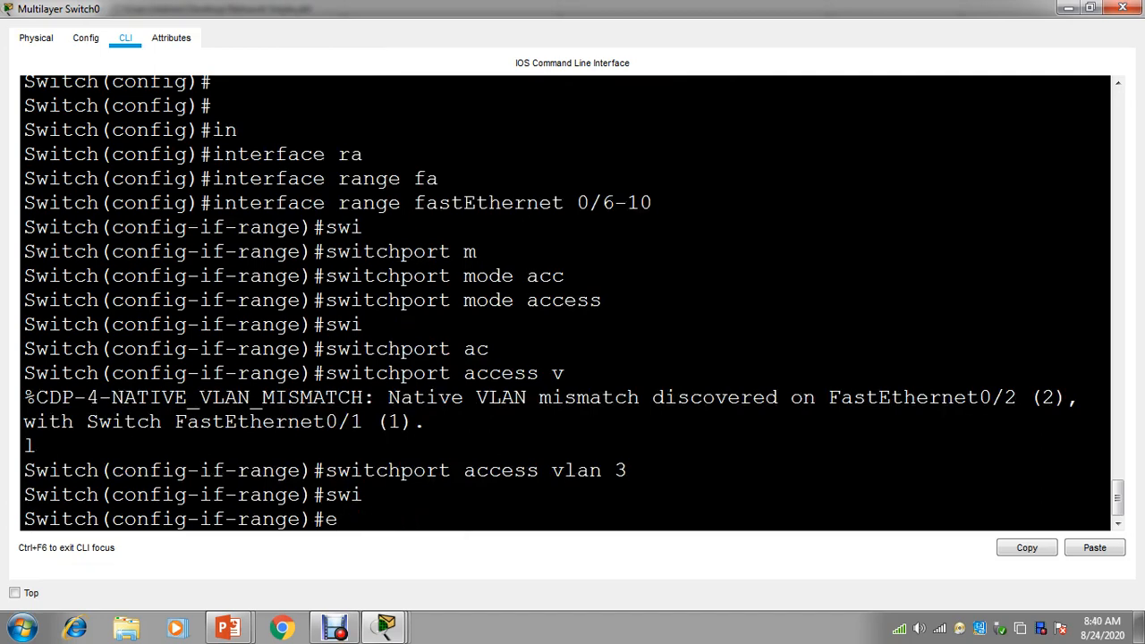
key("Return")
key("Return")
key("Return")
key("Return")
key("Return")
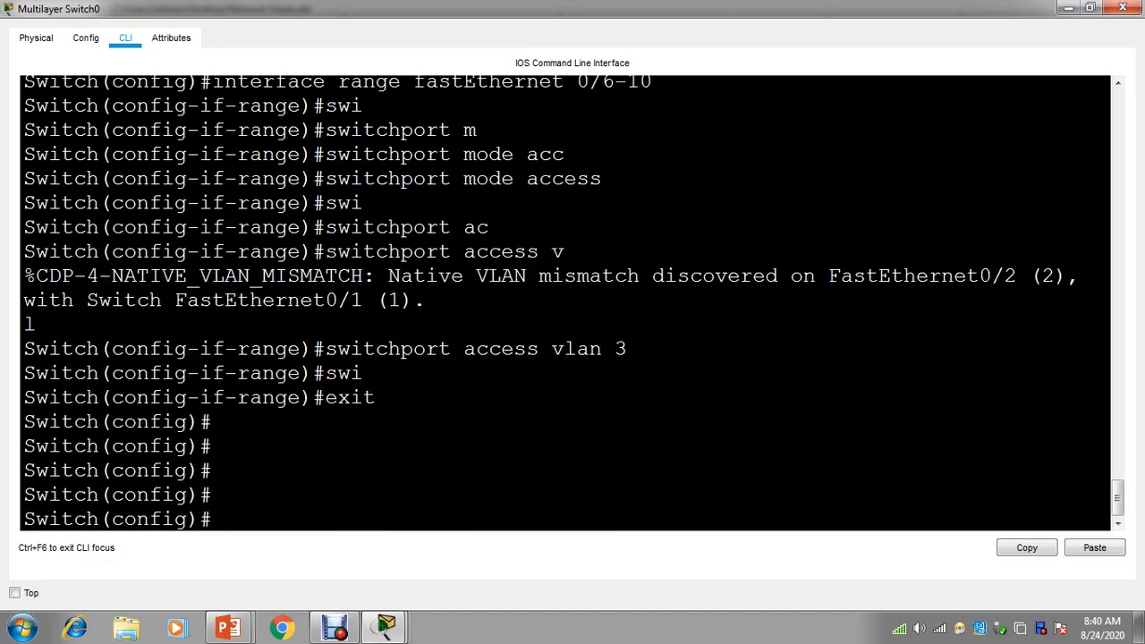
Try to select the next ports by running interface fastEthernet 0/11-15
type("in")
key("Tab")
type("fa")
key("Tab")
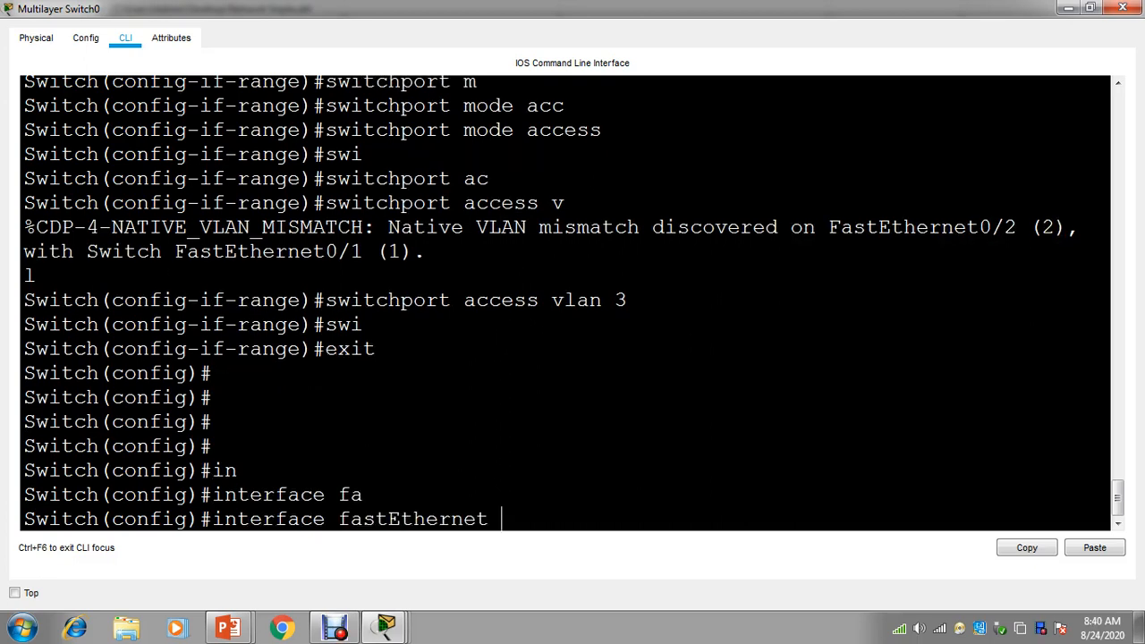
type("0/0")
key("BackSpace")
type("10")
type("-")
key("BackSpace")
key("BackSpace")
type("1-15")
key("Return")
type("sw")
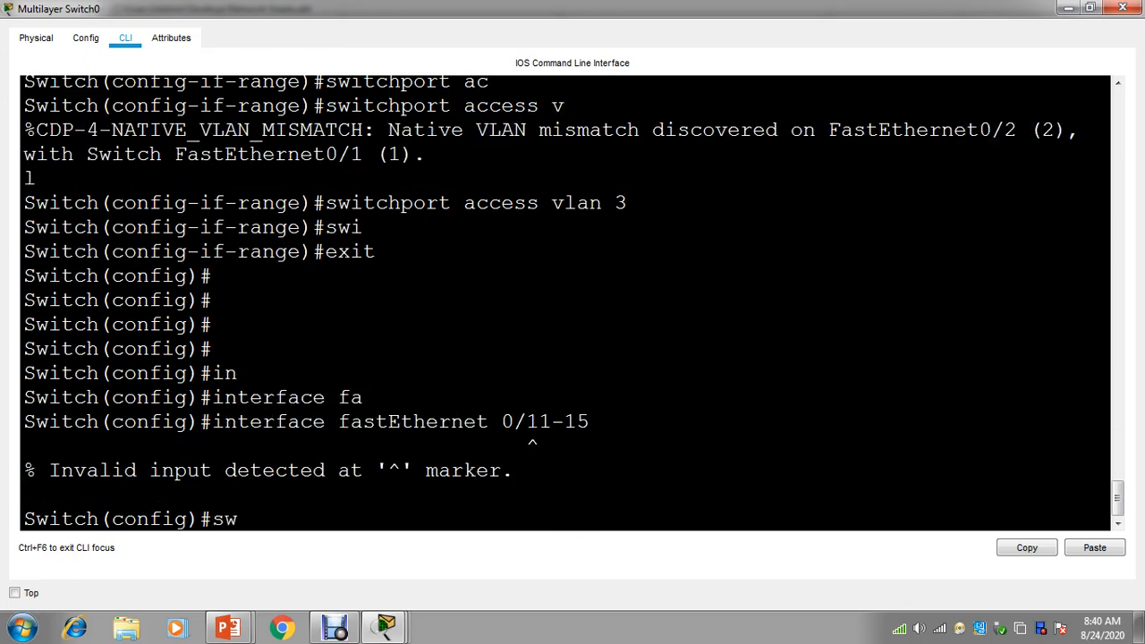
type("i")
key("Tab")
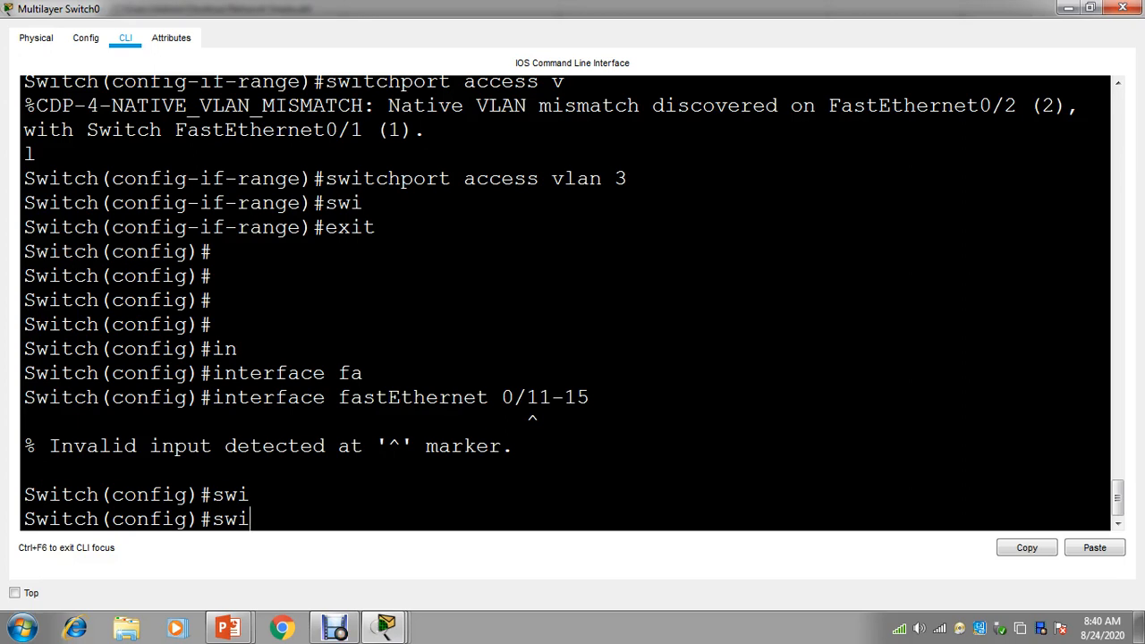
List the options after interface fastEthernet and try the command with 0/11-14
key("Up")
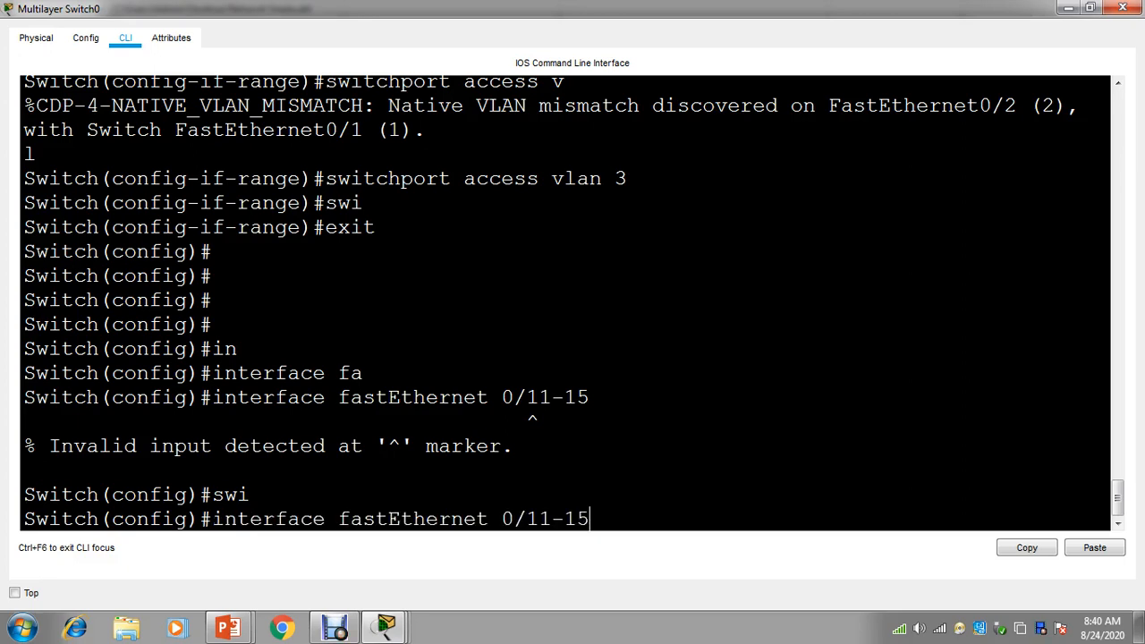
key("BackSpace")
key("BackSpace")
key("BackSpace")
key("BackSpace")
key("BackSpace")
key("BackSpace")
key("BackSpace")
type("?")
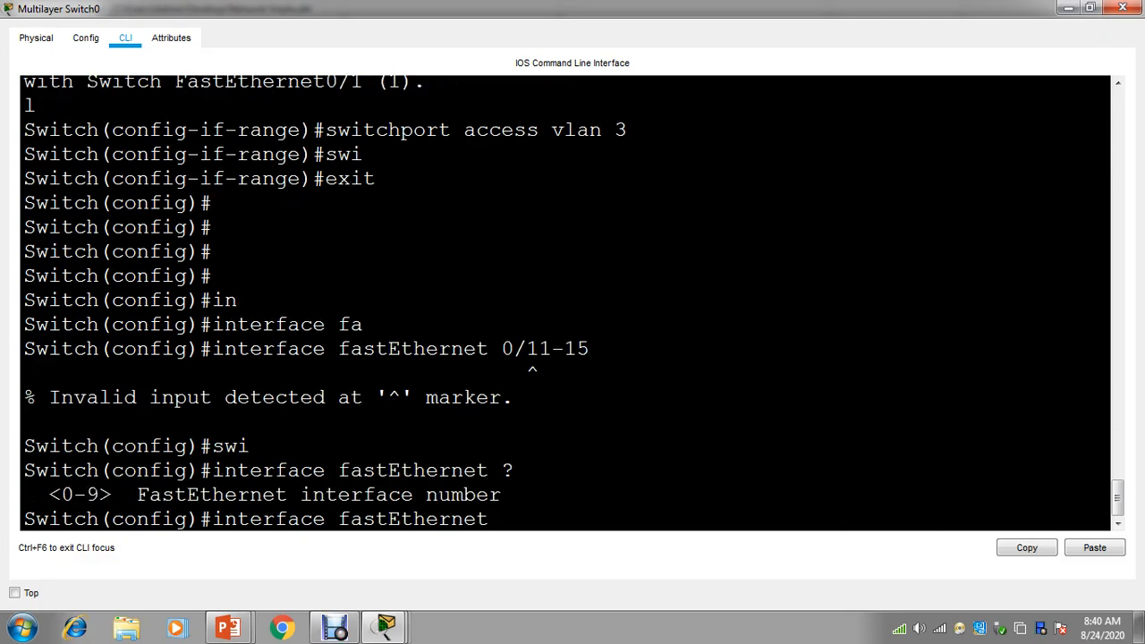
type("0/11-14")
key("Return")
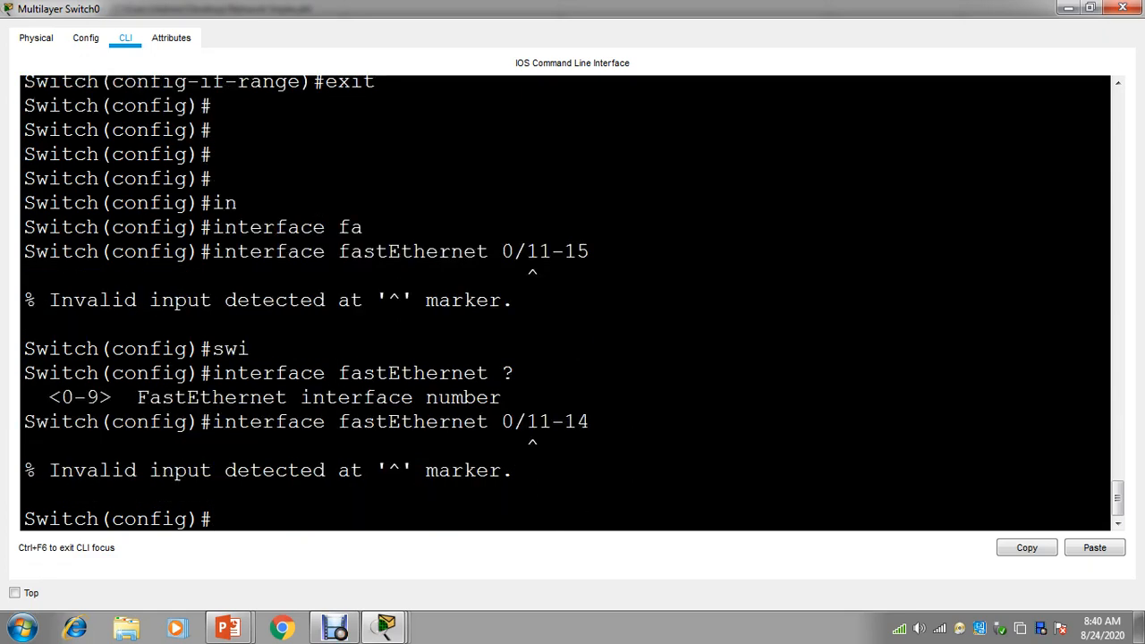
Check the multilayer switch's port labels in the network topology and return to the Multilayer Switch0 command line
key("Up")
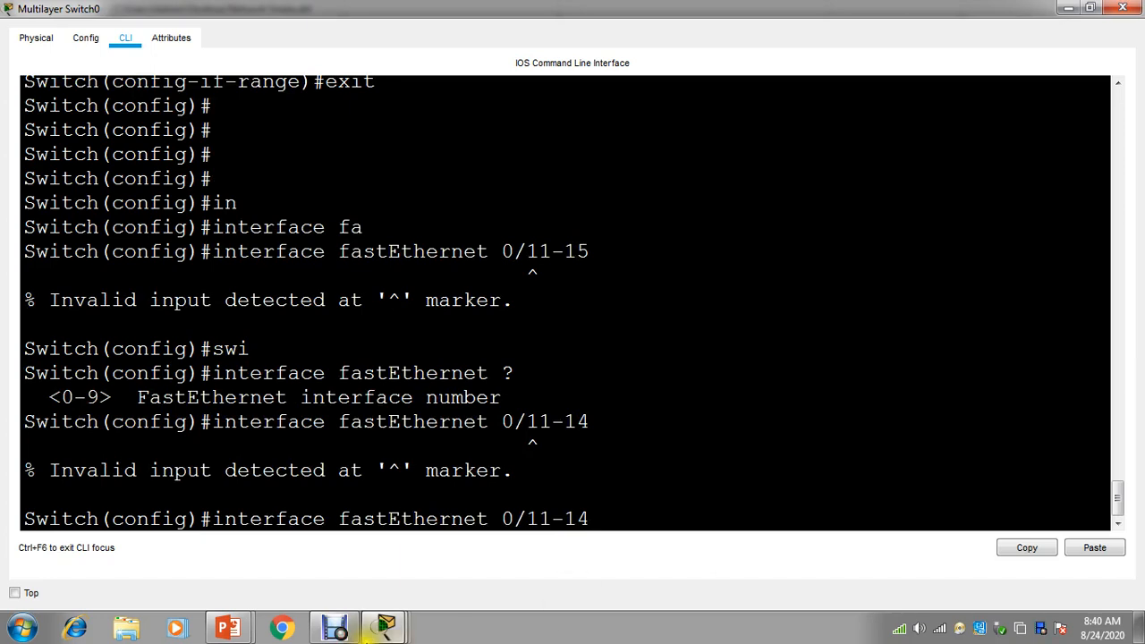
mouse_move(418, 612)
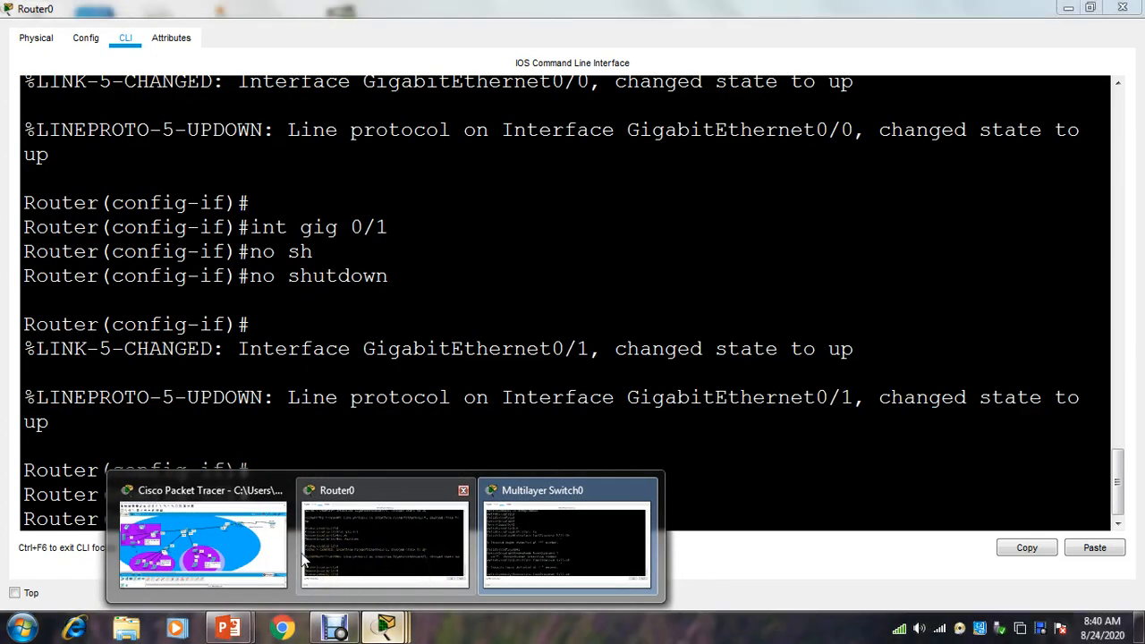
left_click(390, 577)
mouse_move(402, 631)
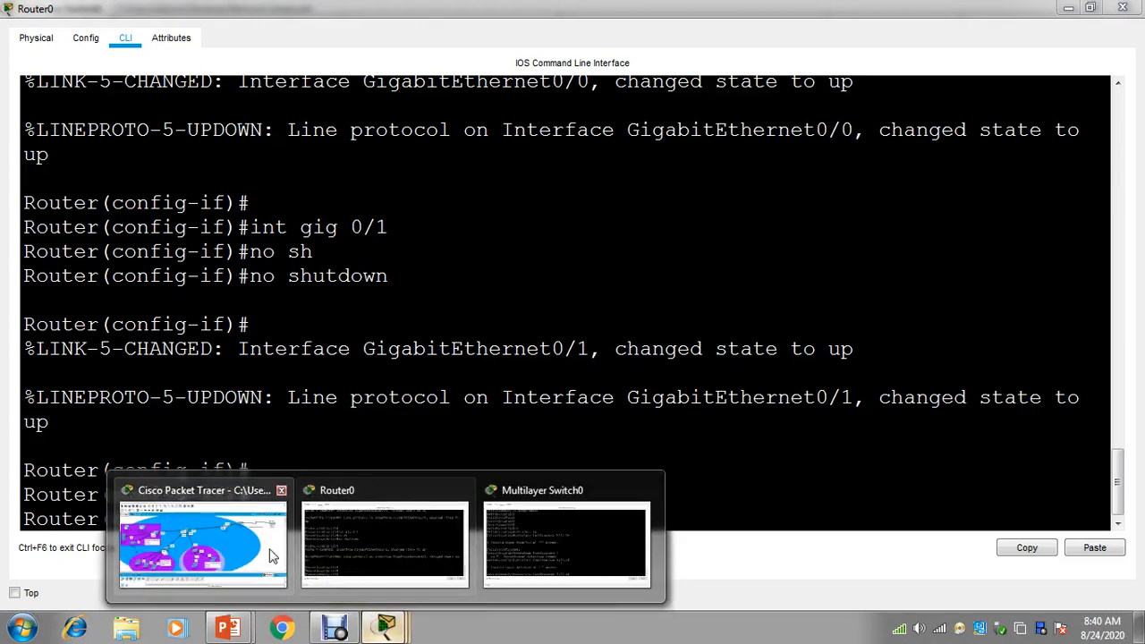
left_click(204, 549)
left_click(480, 378)
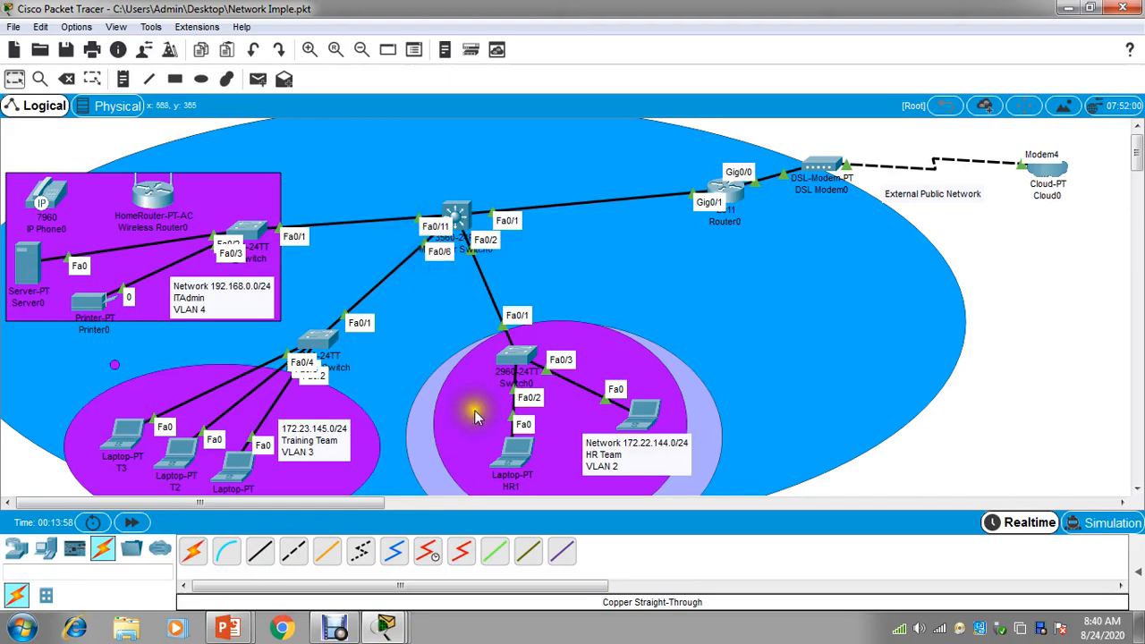
mouse_move(384, 628)
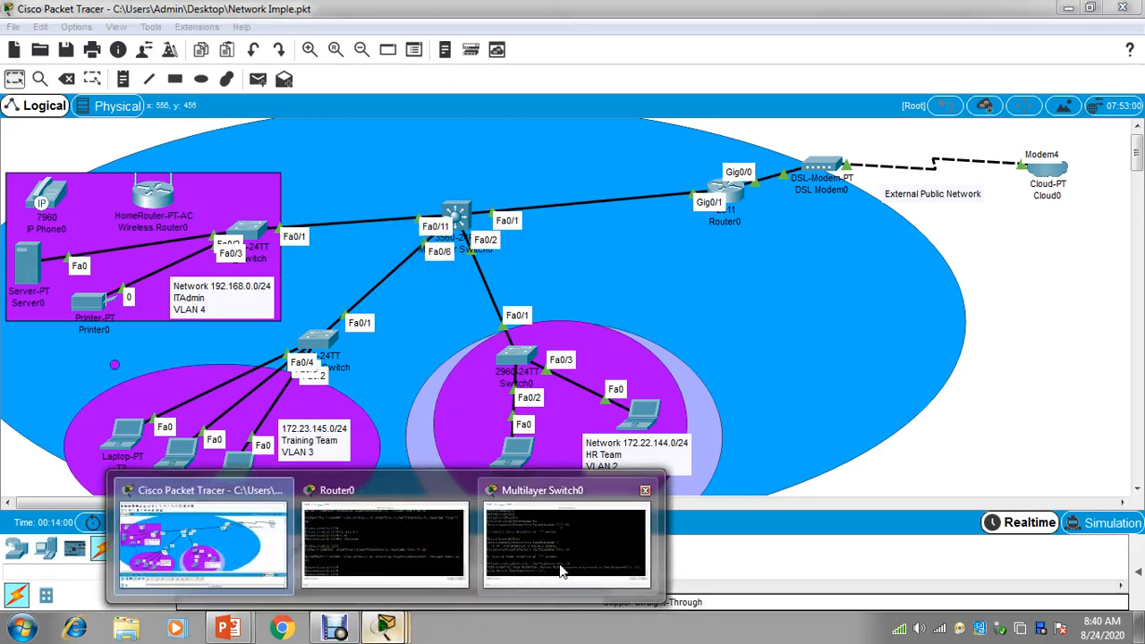
left_click(561, 573)
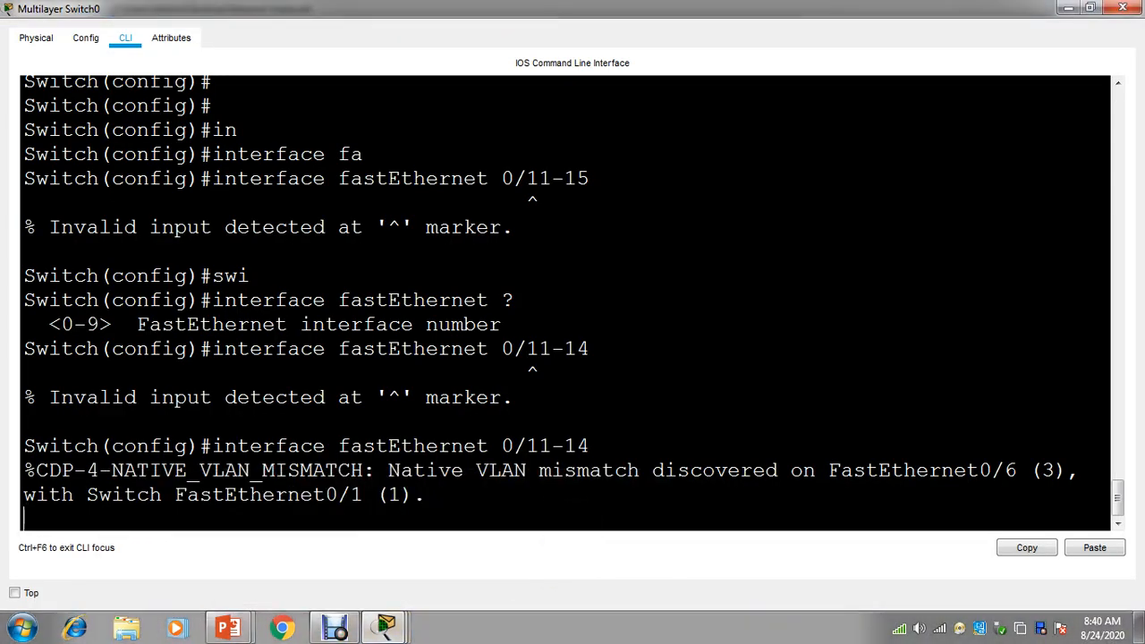
Recall and retry interface fastEthernet 0/11-15, and bring up a clean configuration prompt
left_click(562, 514)
type("interface fastEthernet 0/11-15")
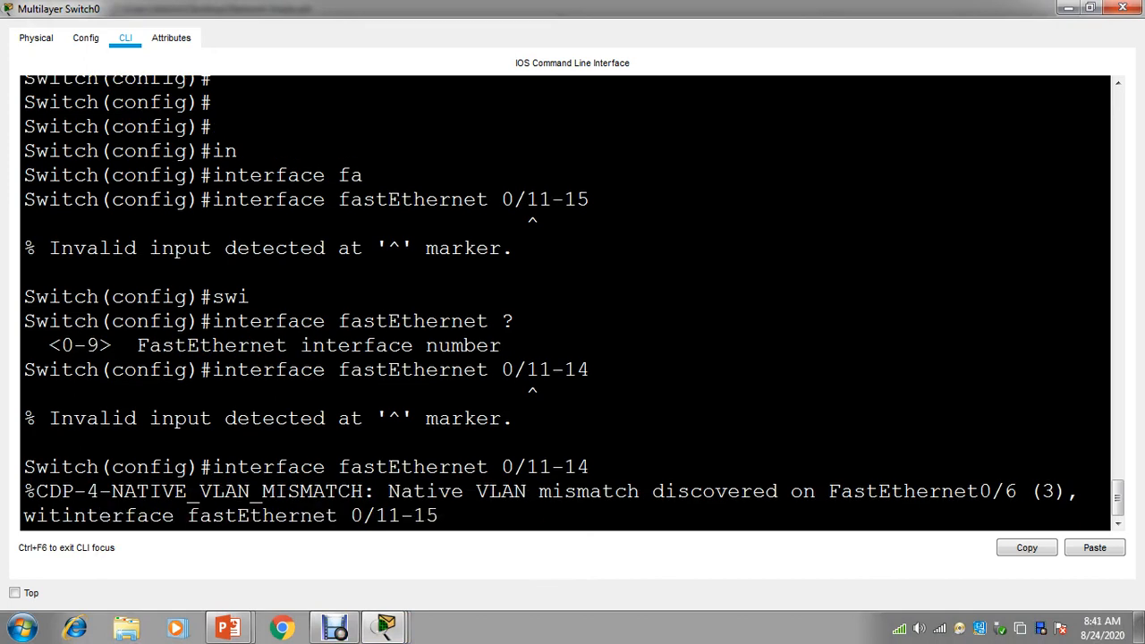
key("Return")
key("Return")
key("Return")
key("Return")
Insert range into the recalled command and try interface rangefastEthernet 0/11-15
left_click(563, 514)
type("interface fastEthernet 0/11-15")
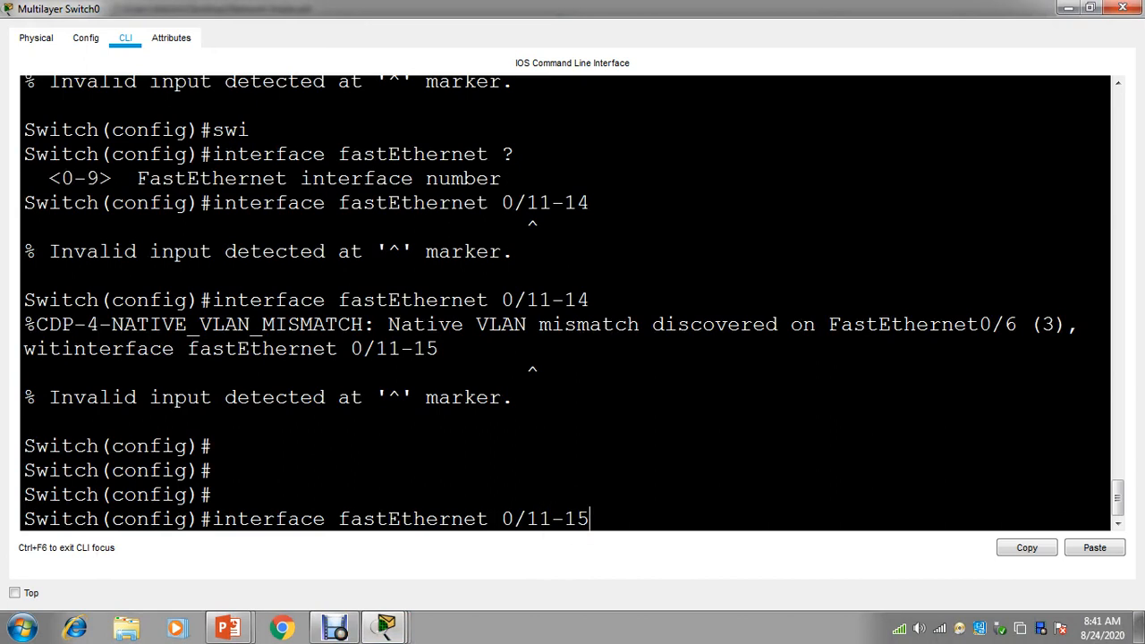
key("Left")
key("Left")
key("Left")
key("Left")
type("range")
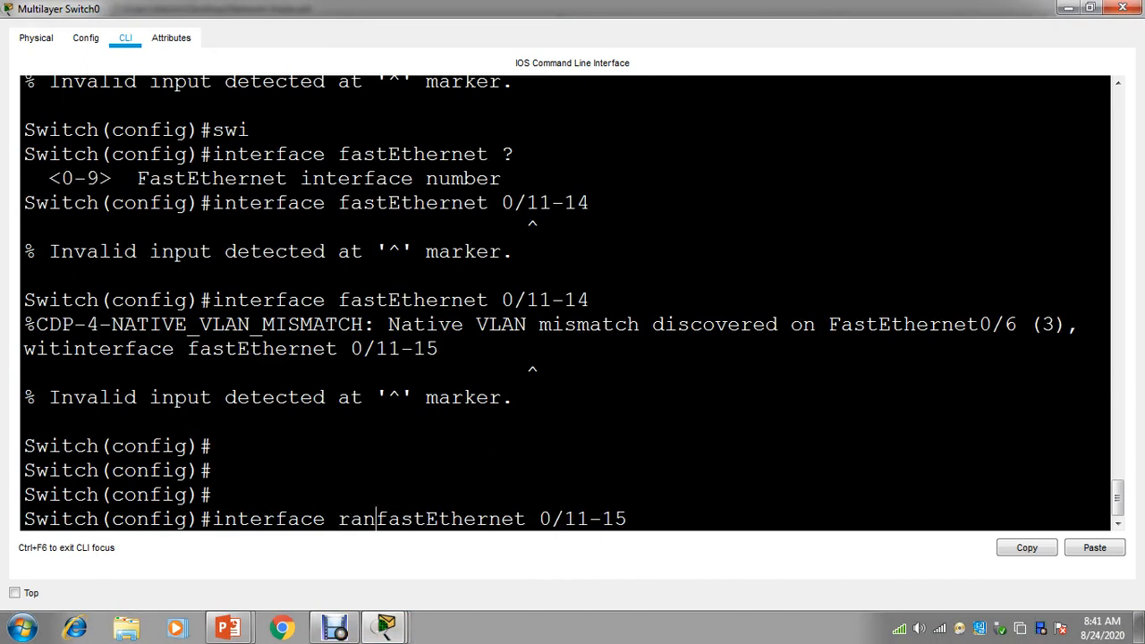
key("Return")
Recall the rangefastEthernet 0/11-15 command for correction and rerun it
key("Up")
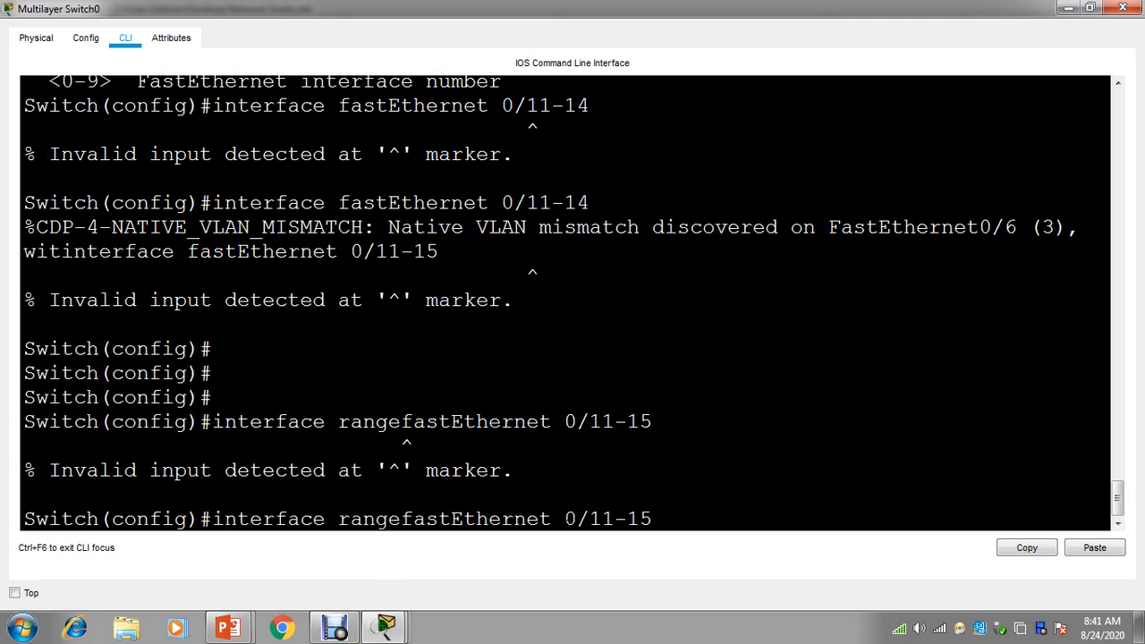
key("Left")
key("Left")
key("Left")
key("Left")
key("Left")
key("Left")
key("Left")
key("Left")
key("Left")
key("Left")
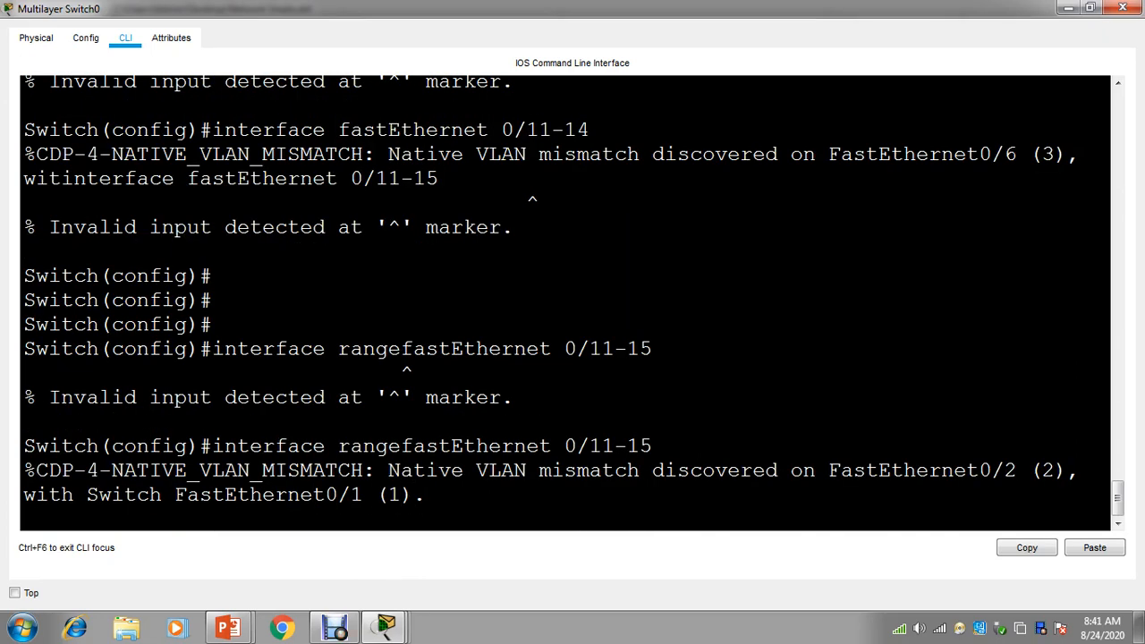
key("Return")
Add the missing space after range in the recalled command and run interface range fastEthernet 0/11-15
key("Up")
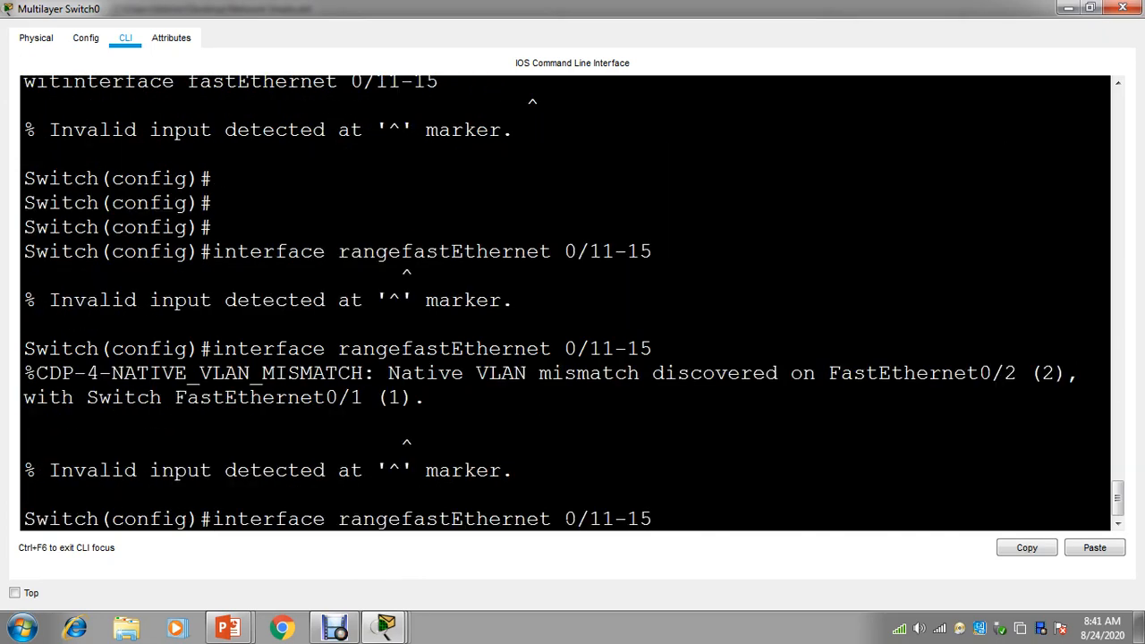
key("Left")
key("Left")
key("Left")
key("Left")
key("Left")
key("Left")
key("Left")
key("Left")
key("Return")
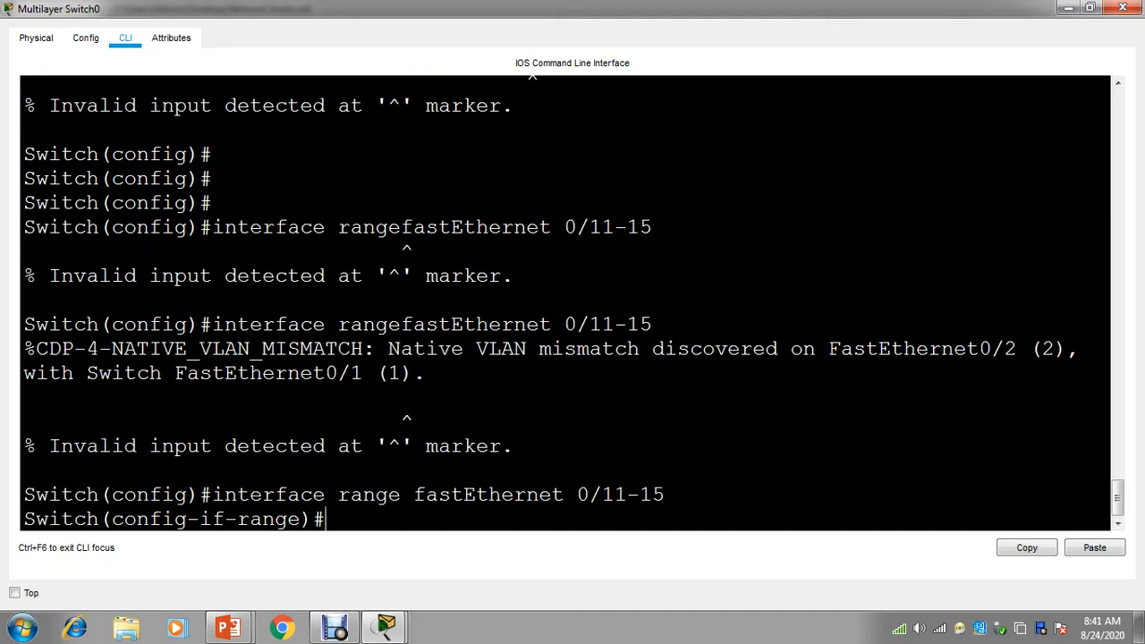
Set the fastEthernet 0/11-15 port range to access mode with switchport mode access
type("swi")
key("Tab")
type("mo")
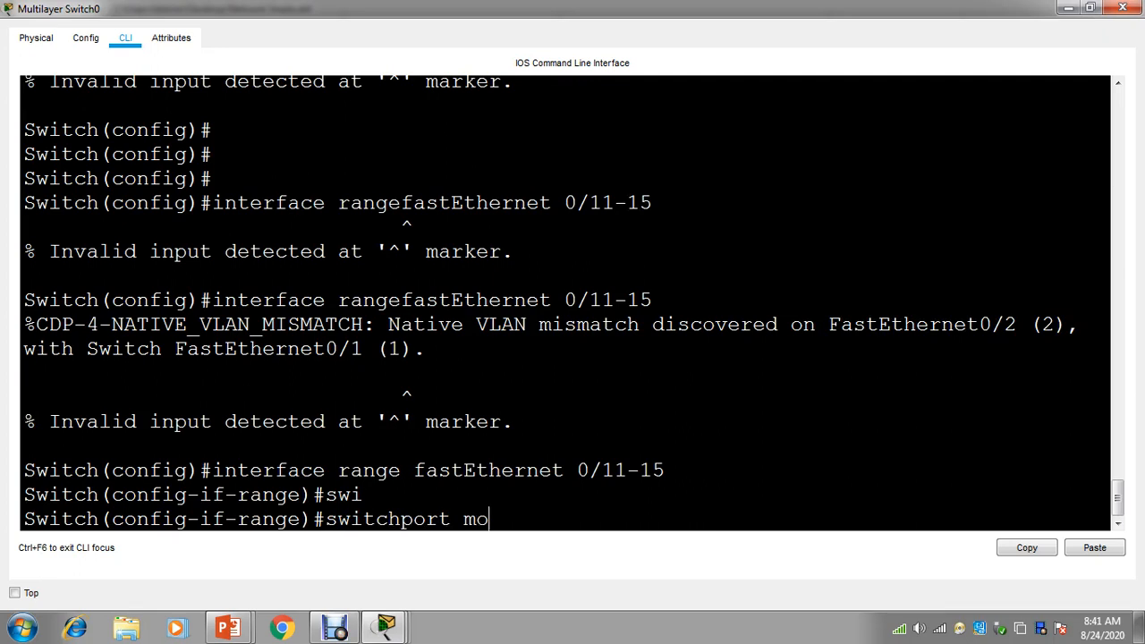
key("Tab")
type("ac")
key("Tab")
key("Return")
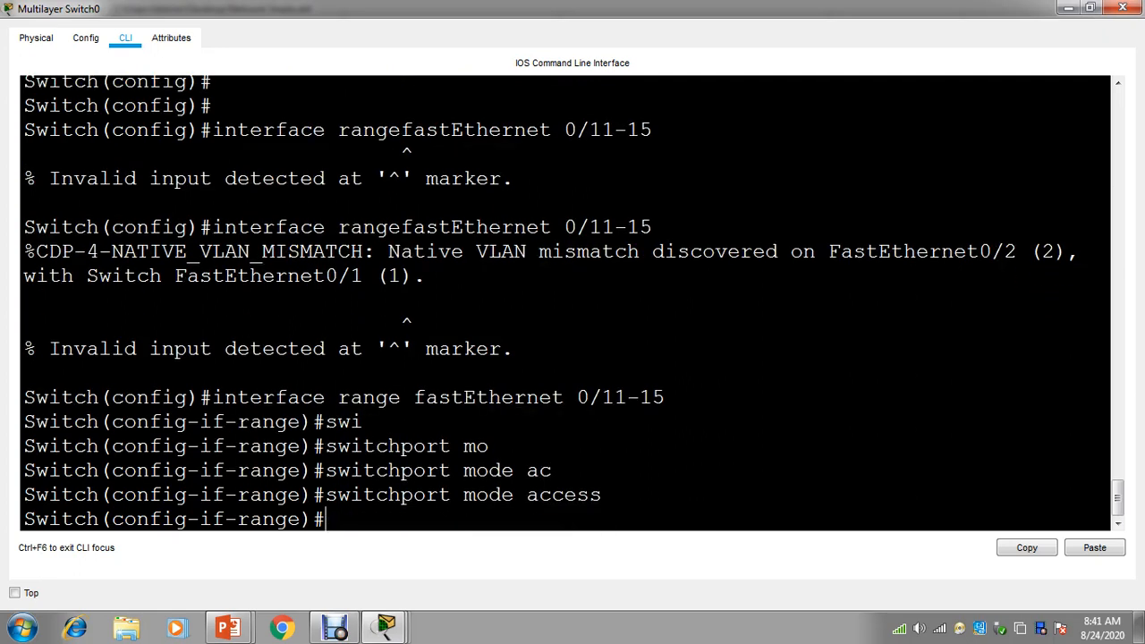
Assign the fastEthernet 0/11-15 range to VLAN 4 with switchport access vlan 4
type("swi")
key("Tab")
type("aca")
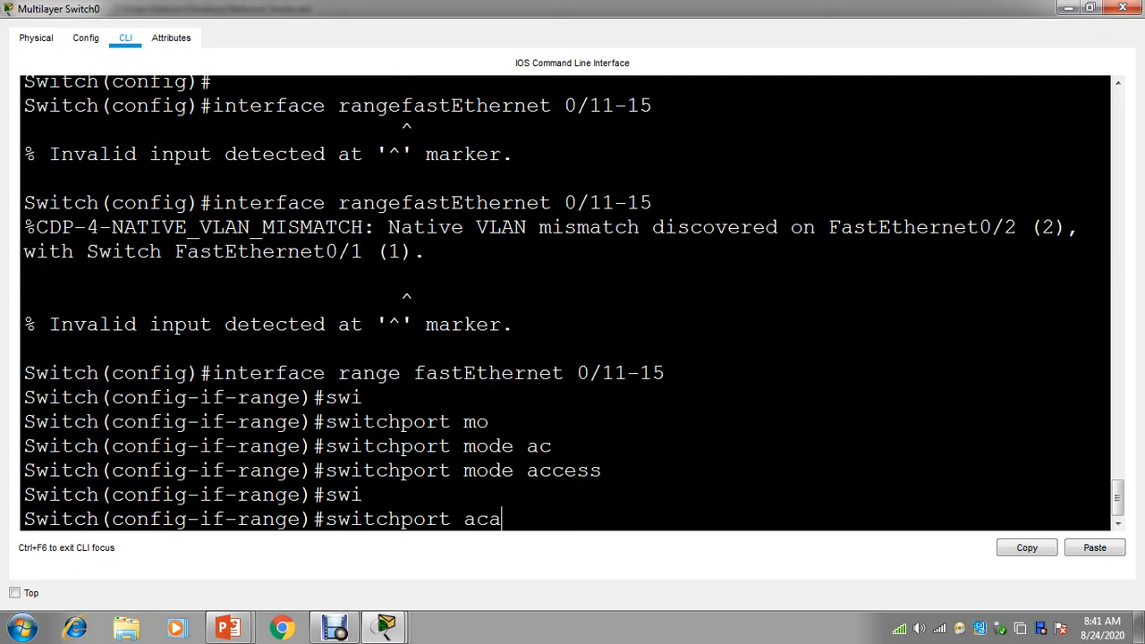
key("Tab")
key("BackSpace")
key("Tab")
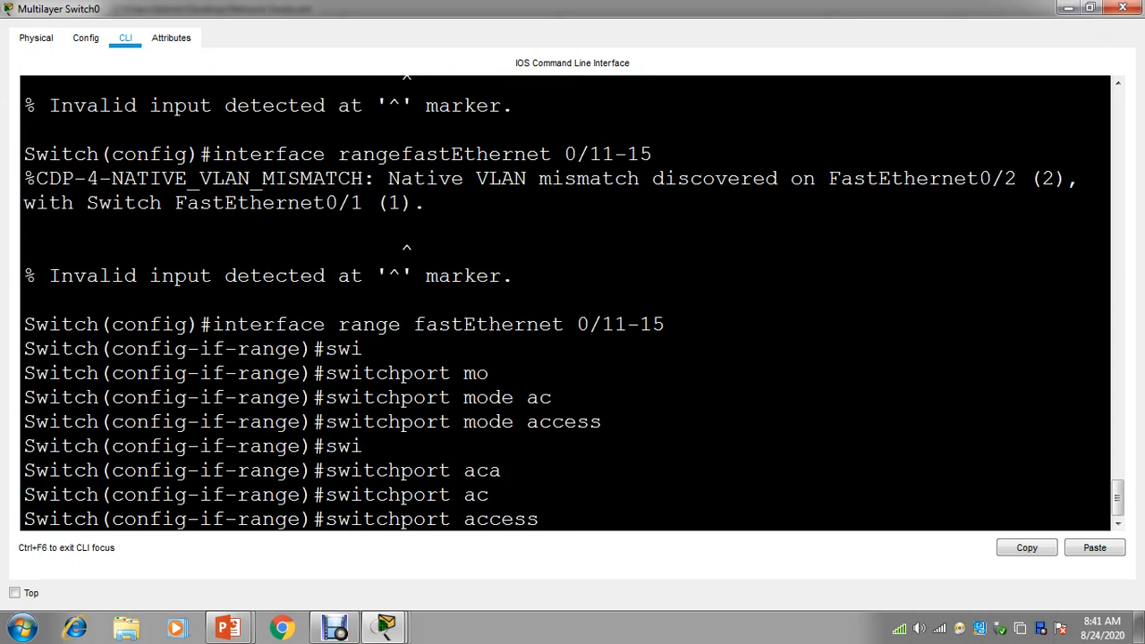
type("vla")
key("Tab")
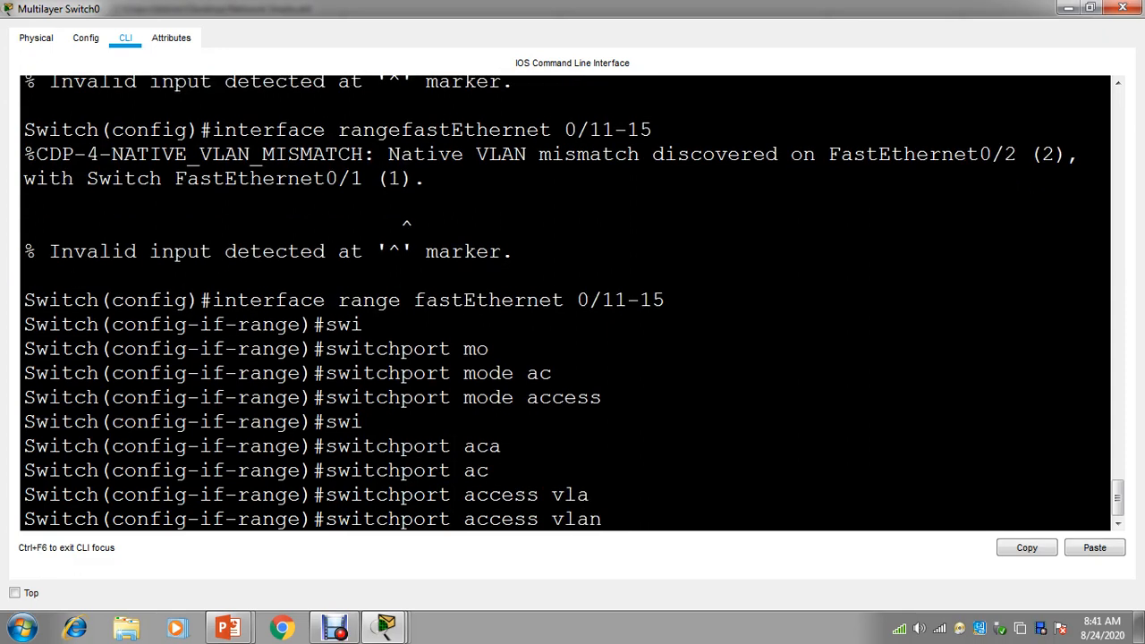
type("4")
key("Return")
key("Return")
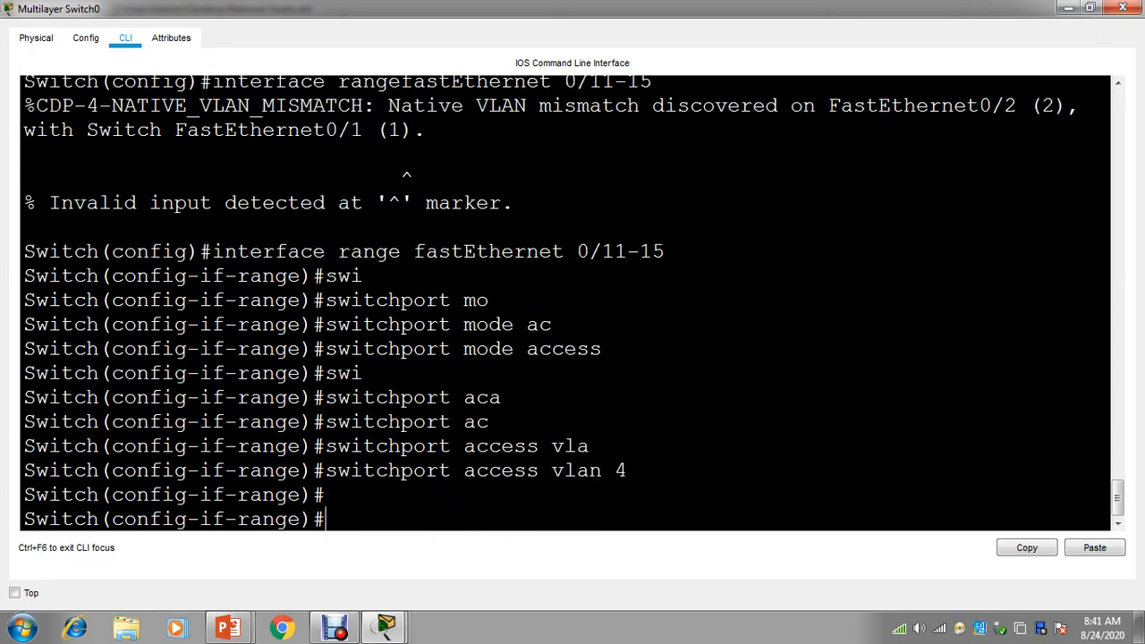
Exit the fastEthernet 0/11-15 range configuration and global configuration mode to return to privileged EXEC mode
type("exit")
key("Return")
key("Return")
key("Return")
key("Return")
key("Return")
key("Return")
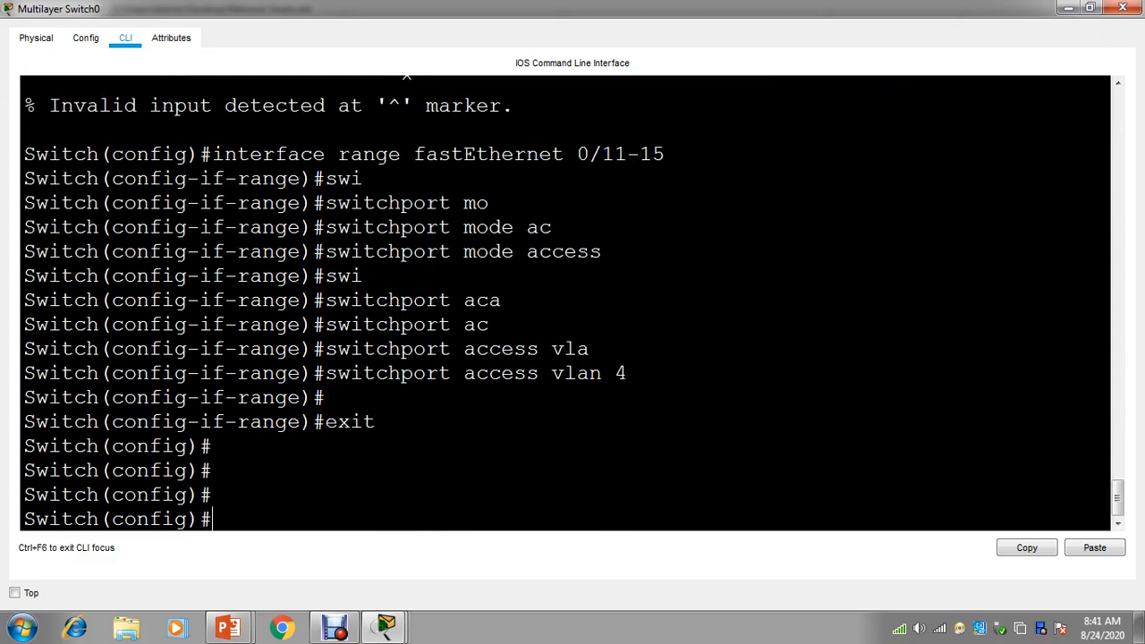
type("exit")
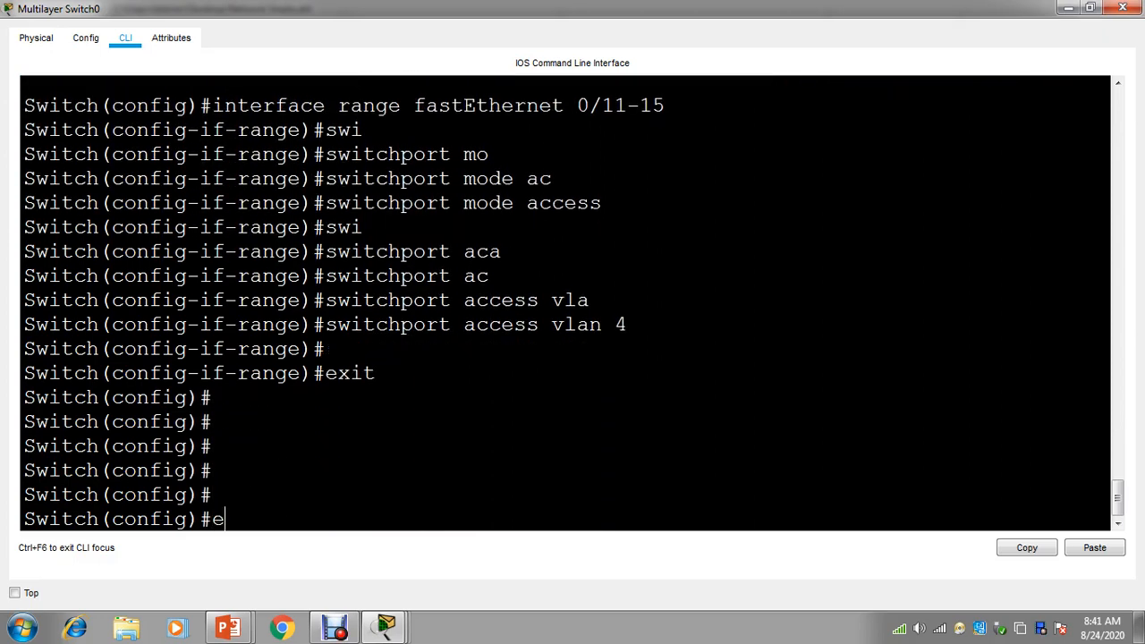
key("Return")
Display the VLAN table with sho vlan and highlight the HRTEAM, Training and ITAdmin rows with their ports
type("sh")
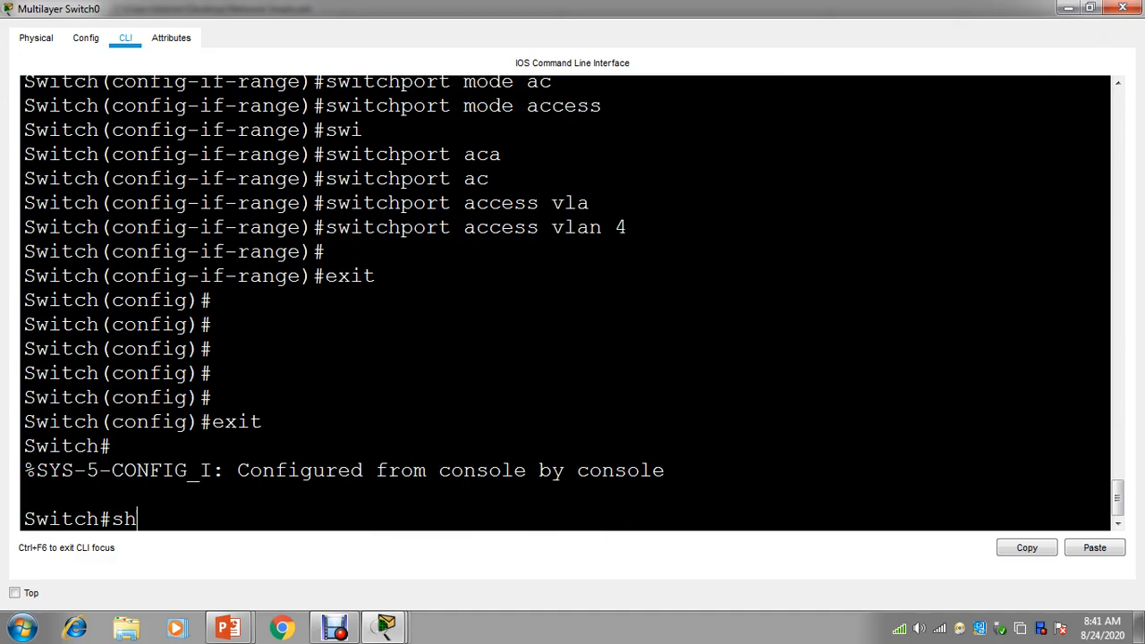
type("o vla")
key("Tab")
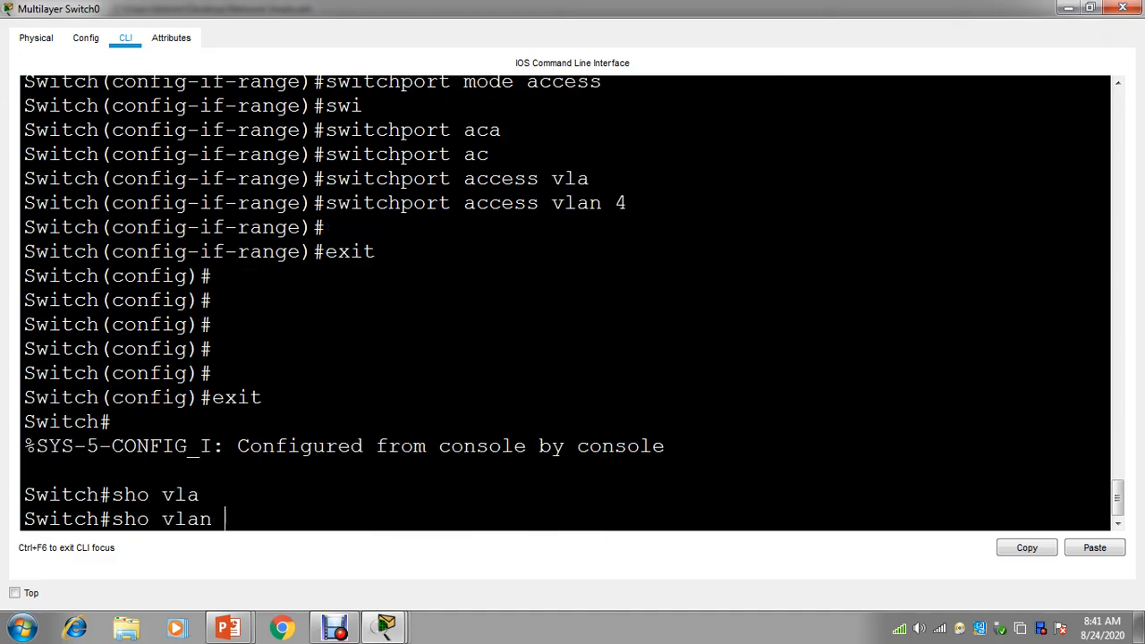
key("Return")
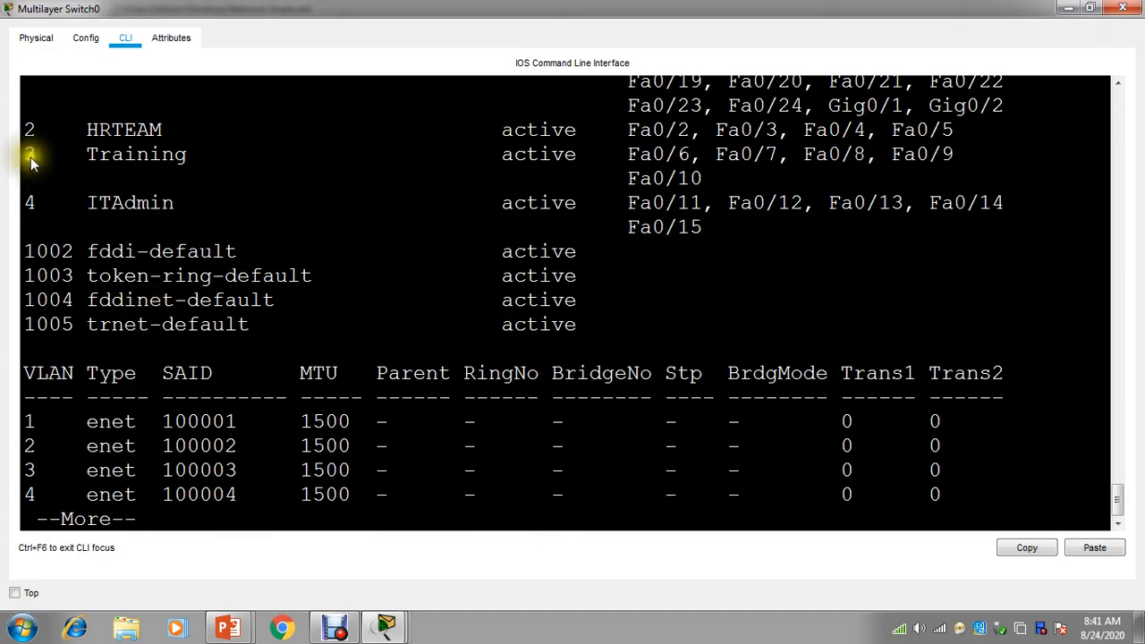
left_click(29, 130)
left_click_drag(28, 129, 881, 219)
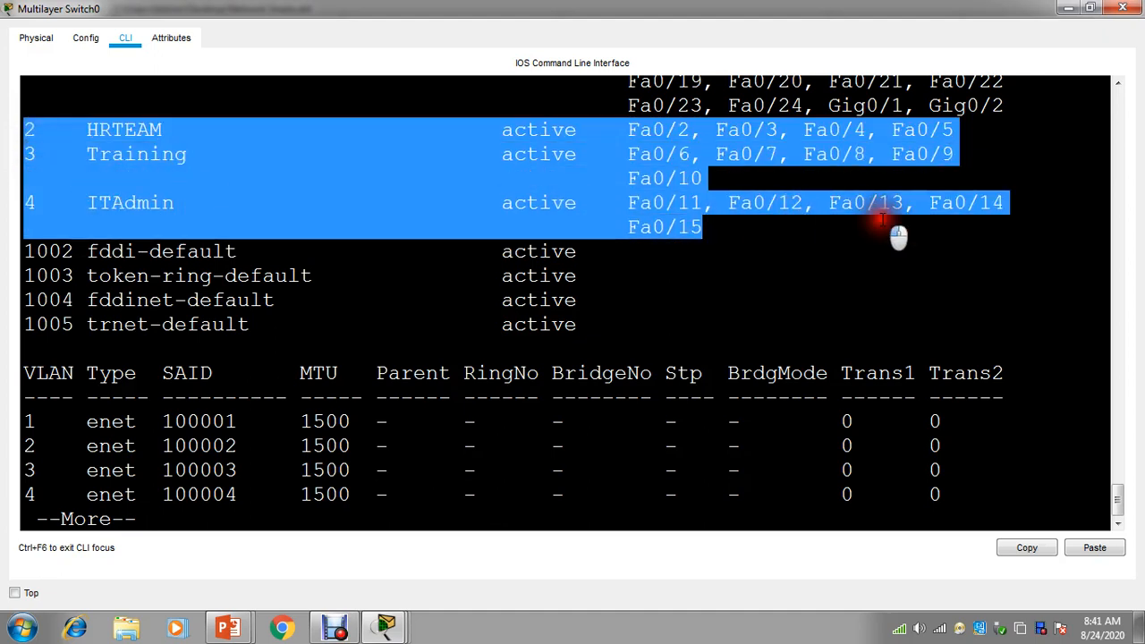
Page through the rest of the VLAN listing until the switch prompt returns
left_click(468, 513)
key("Return")
key("Return")
key("Return")
key("Return")
key("Return")
key("Return")
key("Return")
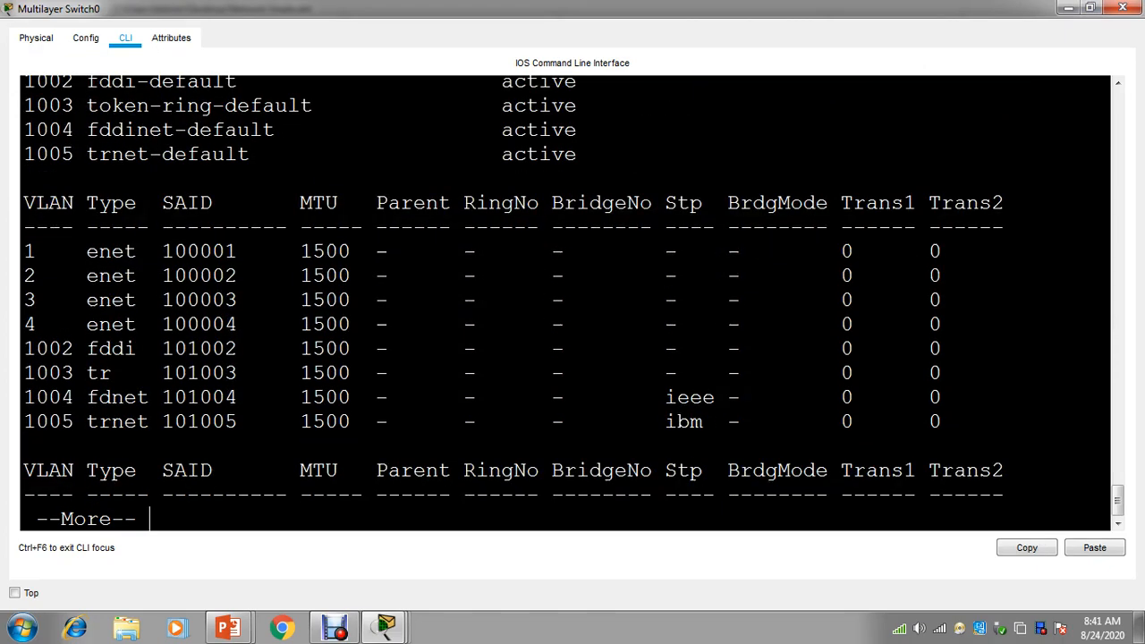
key("Return")
key("Return")
key("Return")
key("Return")
key("Return")
key("Return")
key("Return")
key("Return")
key("Return")
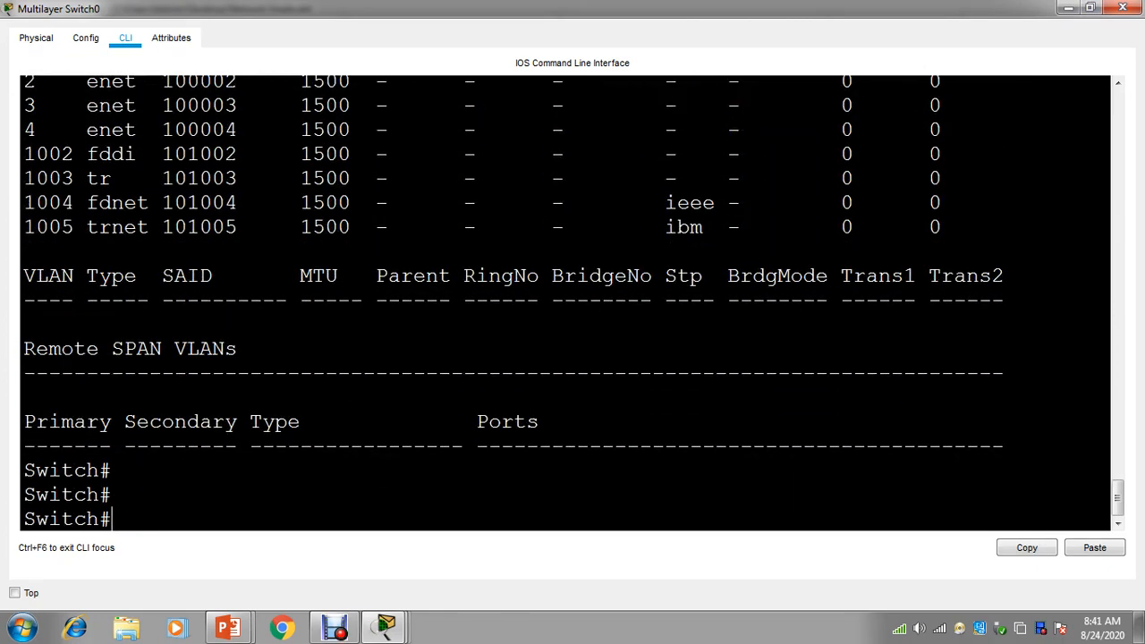
key("Return")
key("Return")
key("Return")
Enter global configuration mode with conf t and write the interface fastEthernet 0/1 command
type("c")
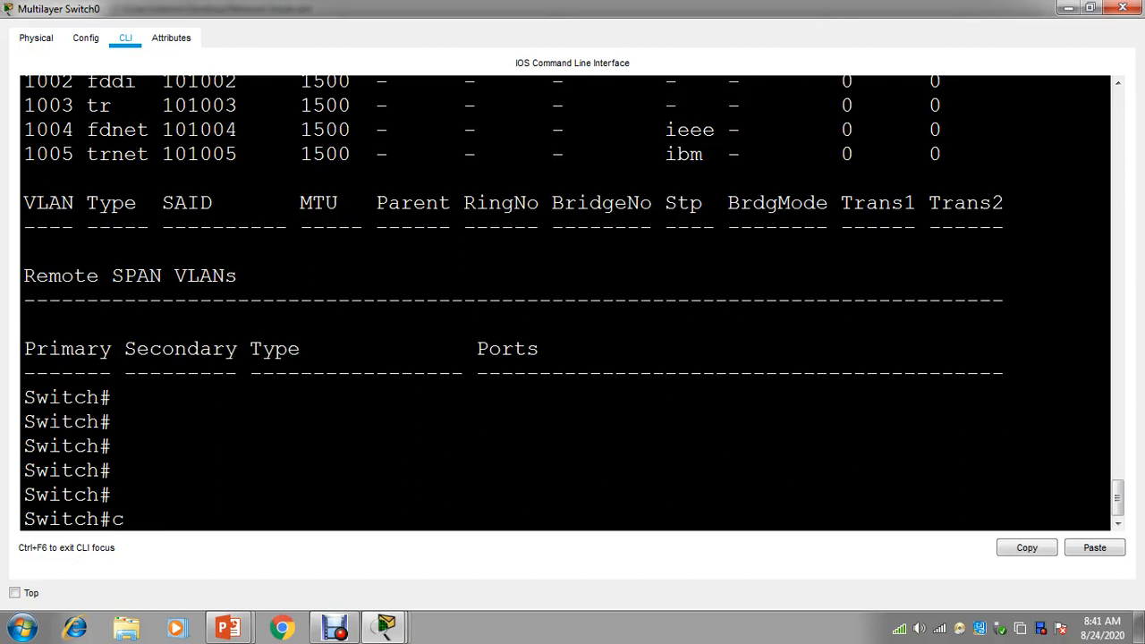
type("onf t")
key("Return")
key("Return")
key("Return")
type("itch(config)#i")
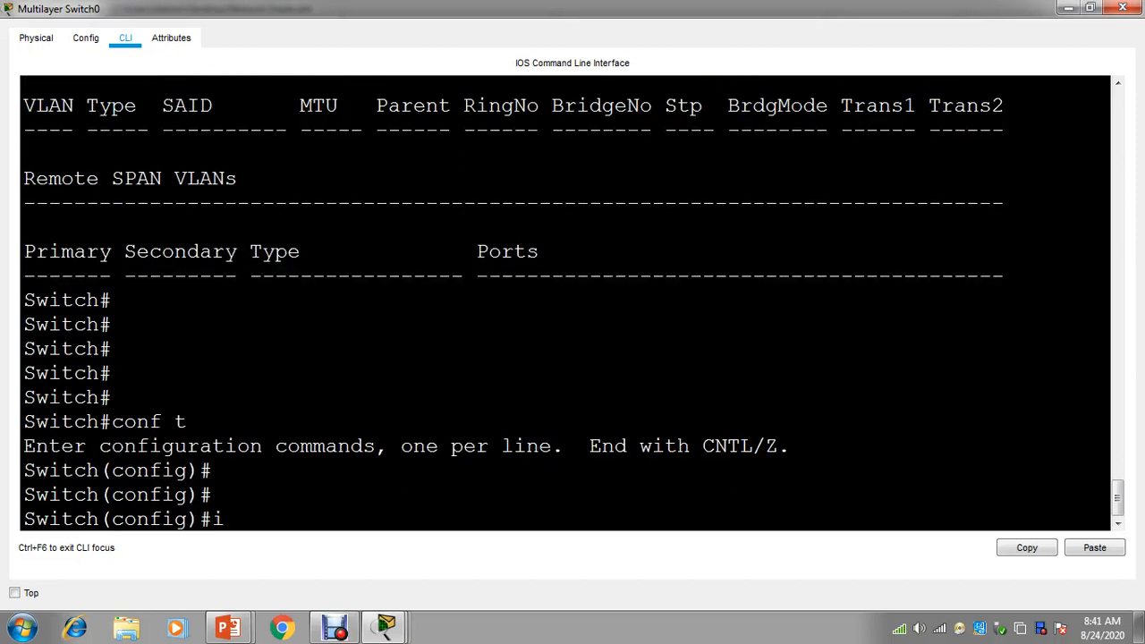
type("n")
key("Tab")
type("fa")
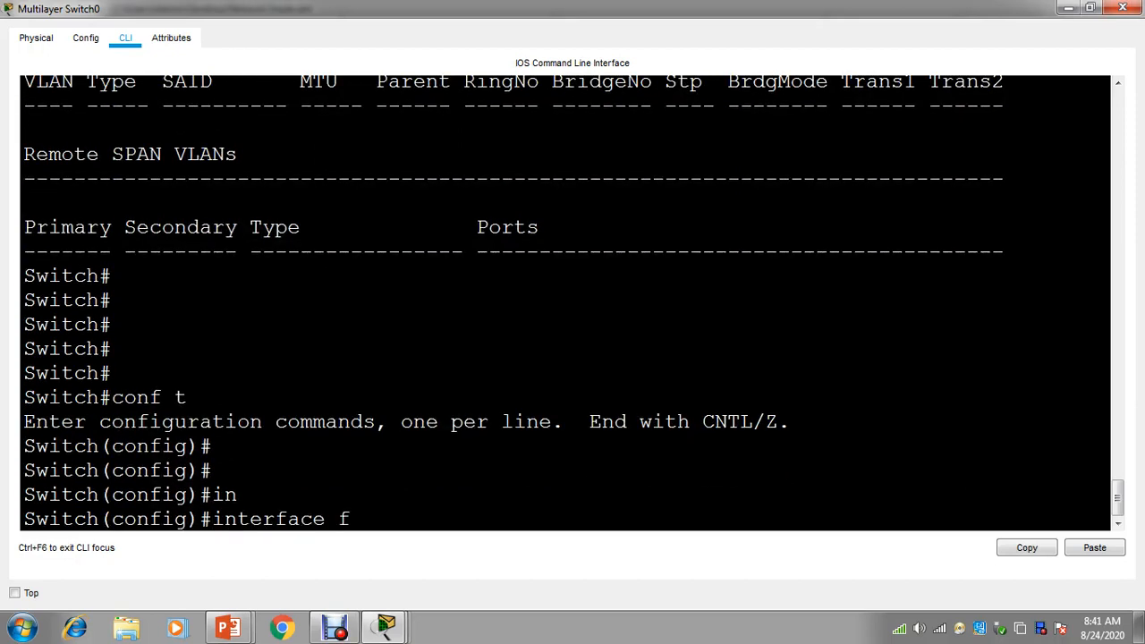
key("Tab")
type("0/1")
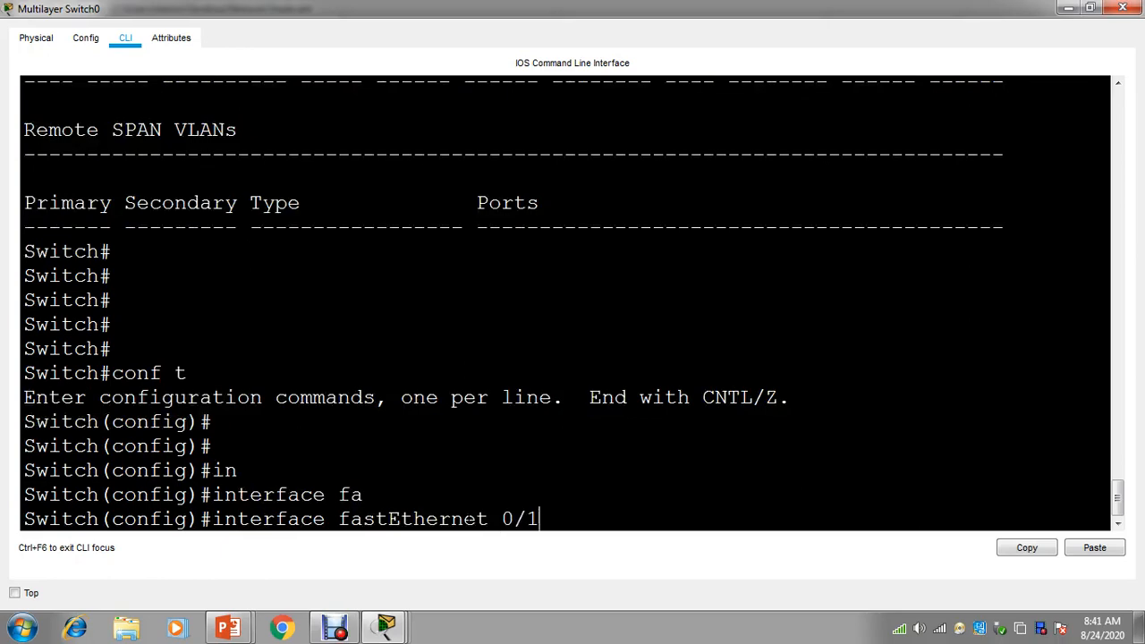
Check the multilayer switch's router link on the topology, then return to its CLI and run interface fastEthernet 0/1
left_click(1065, 8)
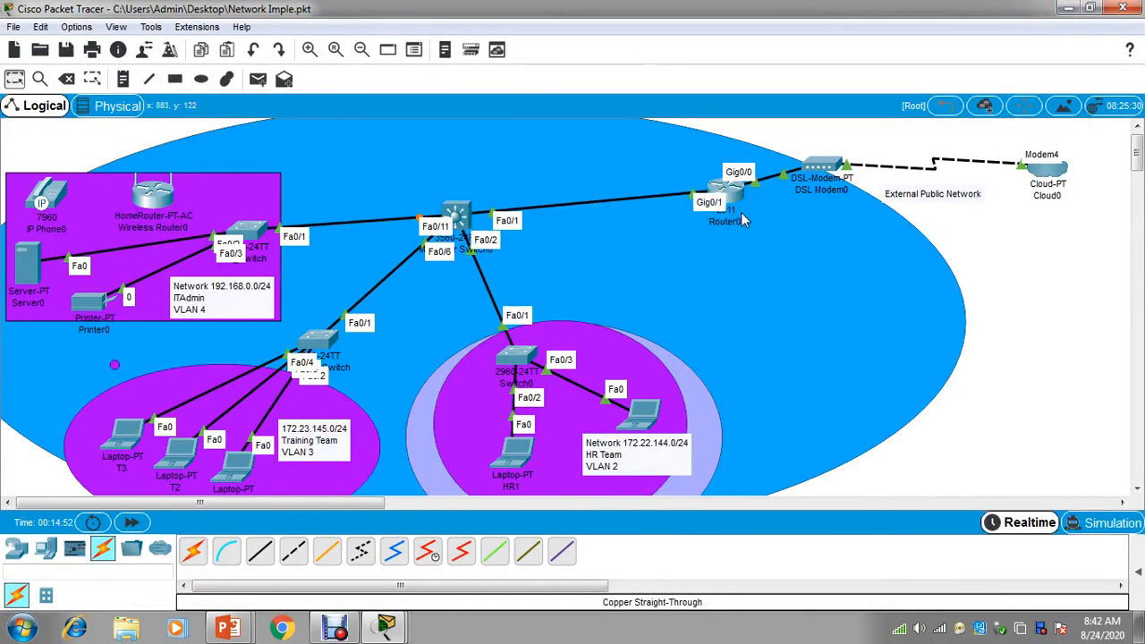
left_click(460, 221)
left_click(752, 77)
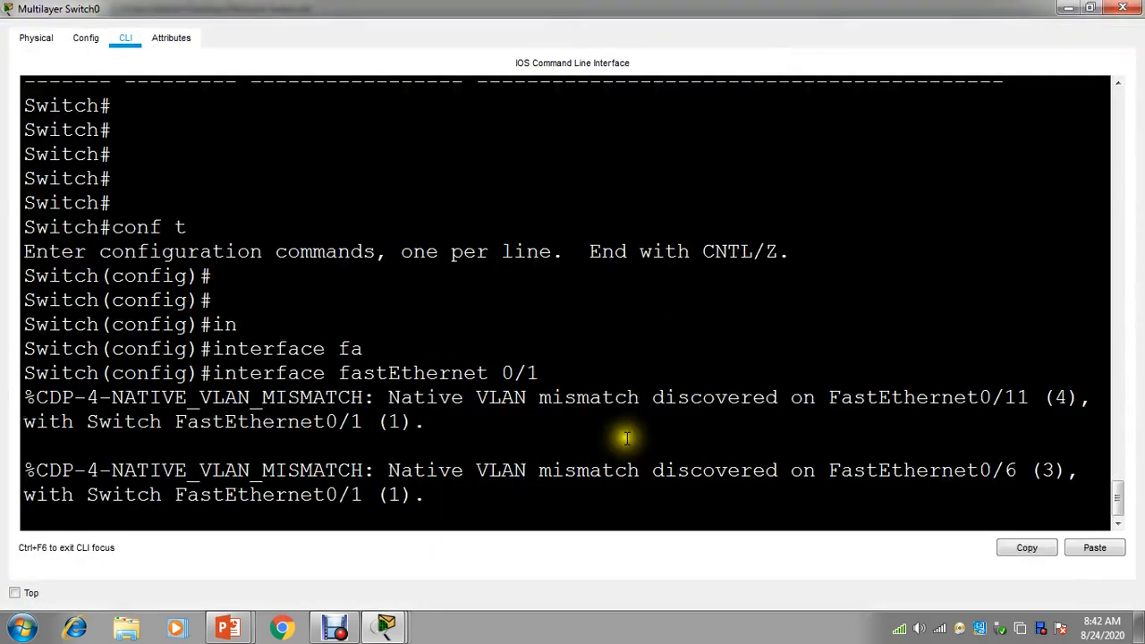
key("Return")
key("Return")
key("Return")
key("Return")
key("Return")
key("Return")
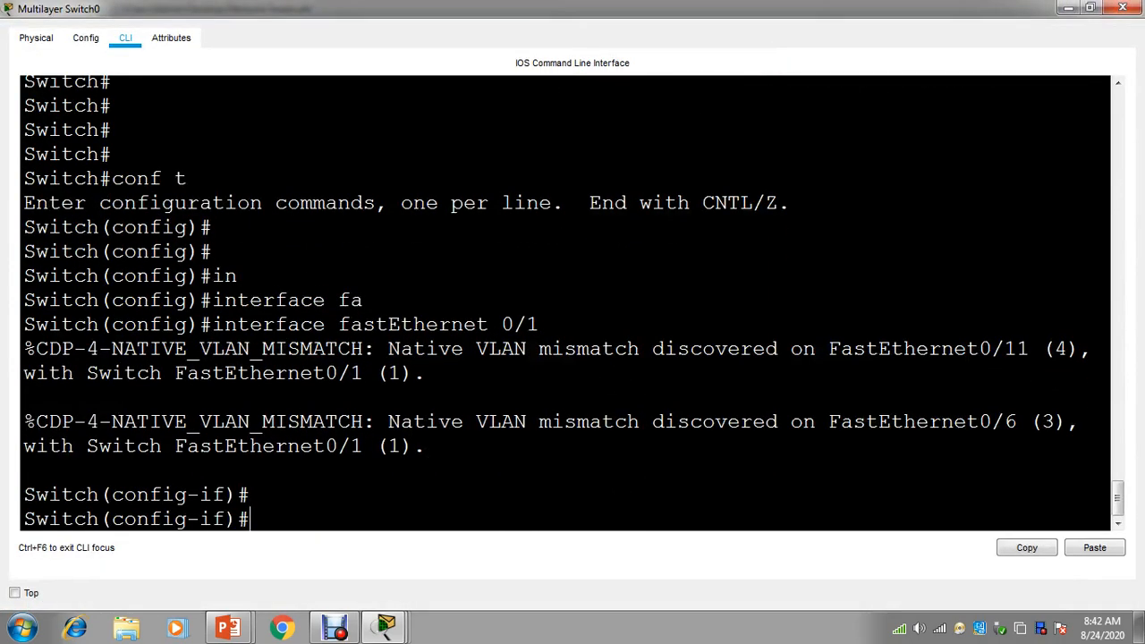
key("Up")
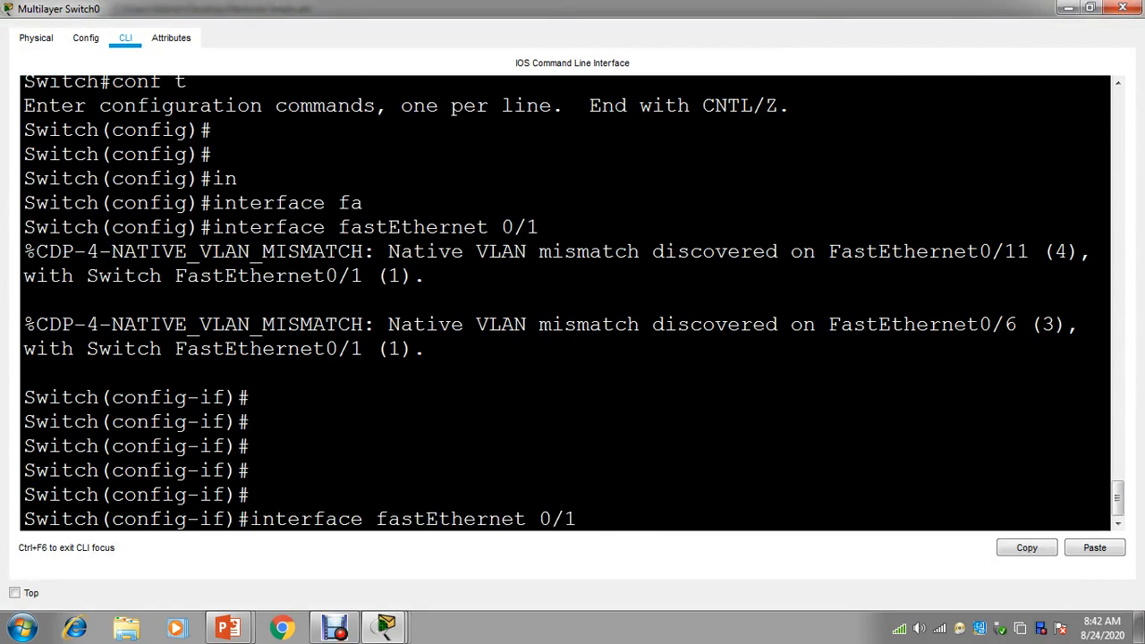
key("Return")
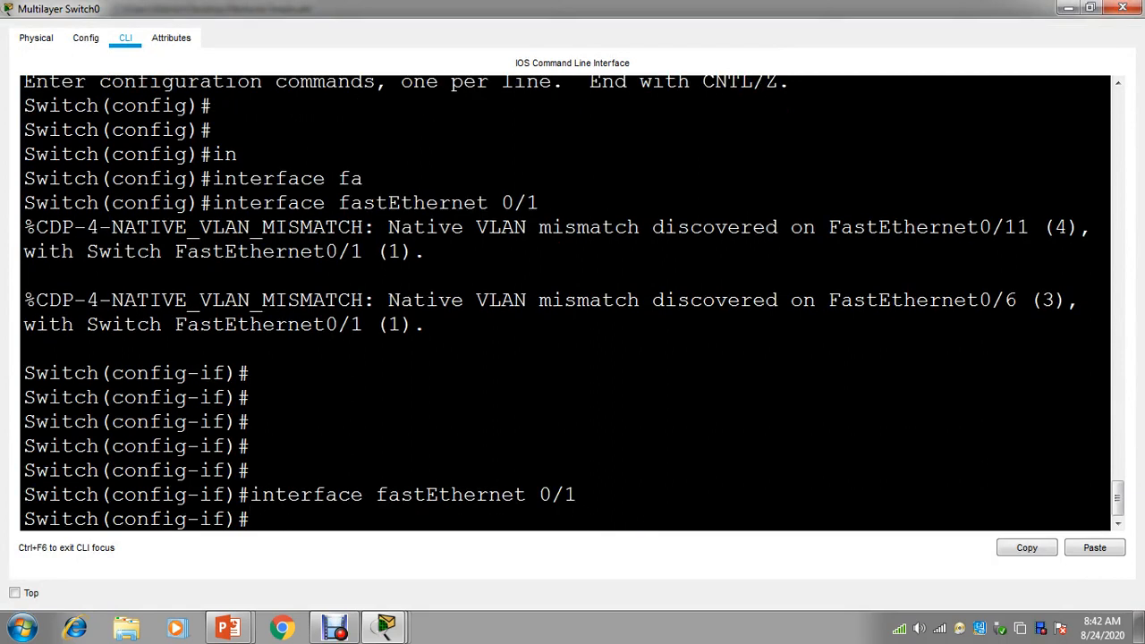
Try to put fastEthernet 0/1 into trunk mode with switchport mode trunk
type("swi")
key("Tab")
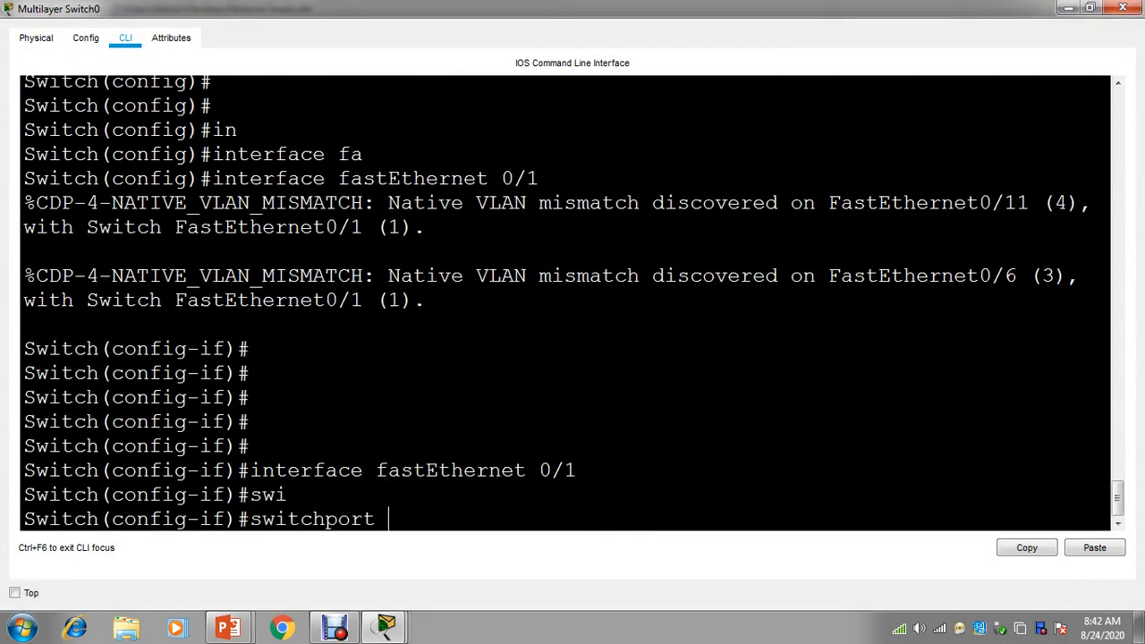
type("mo")
key("Tab")
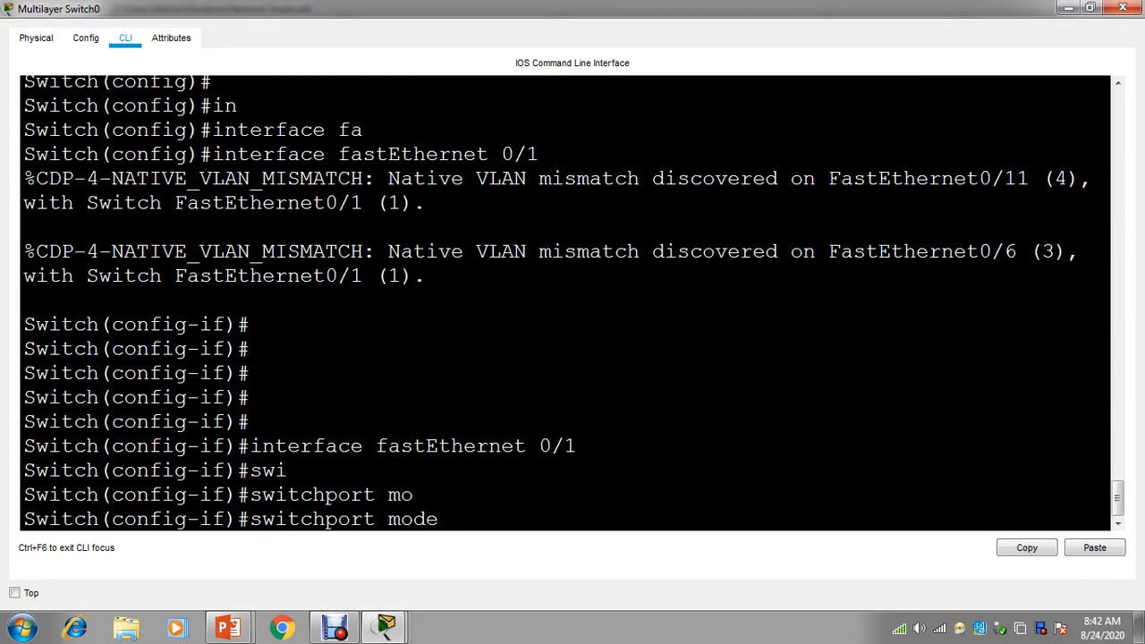
type("tr")
key("Tab")
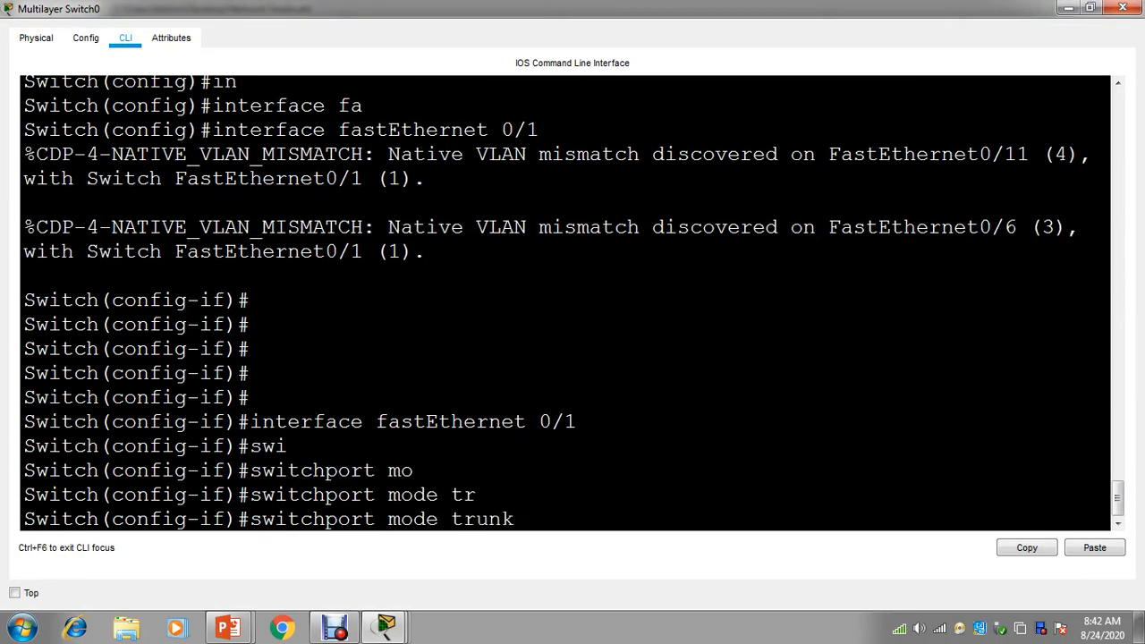
key("Return")
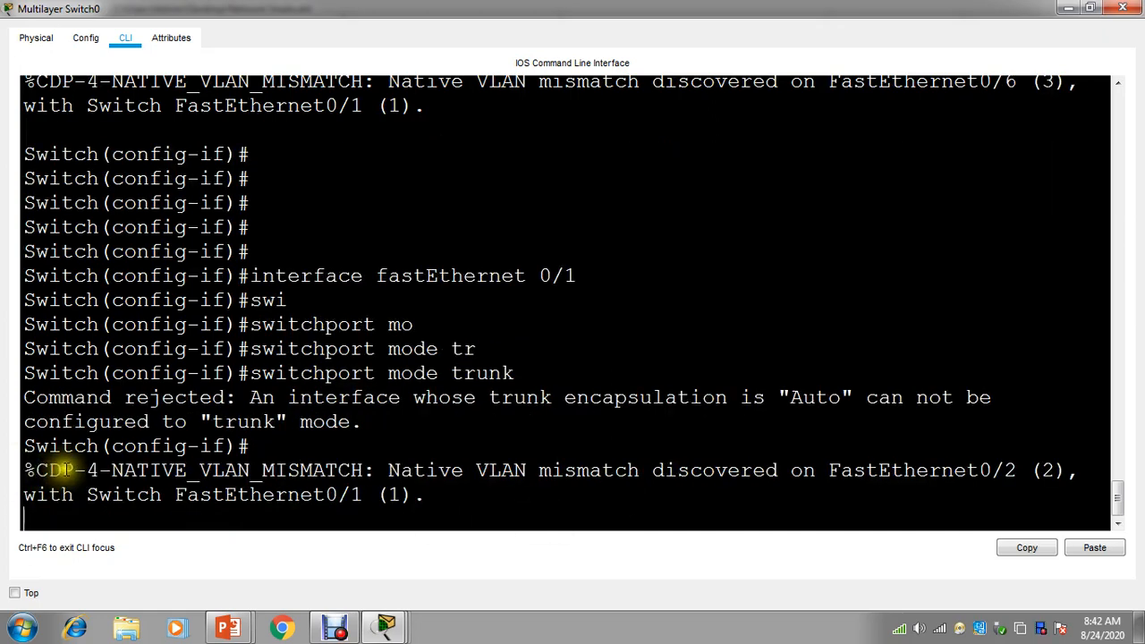
key("Return")
key("Return")
key("Return")
key("Return")
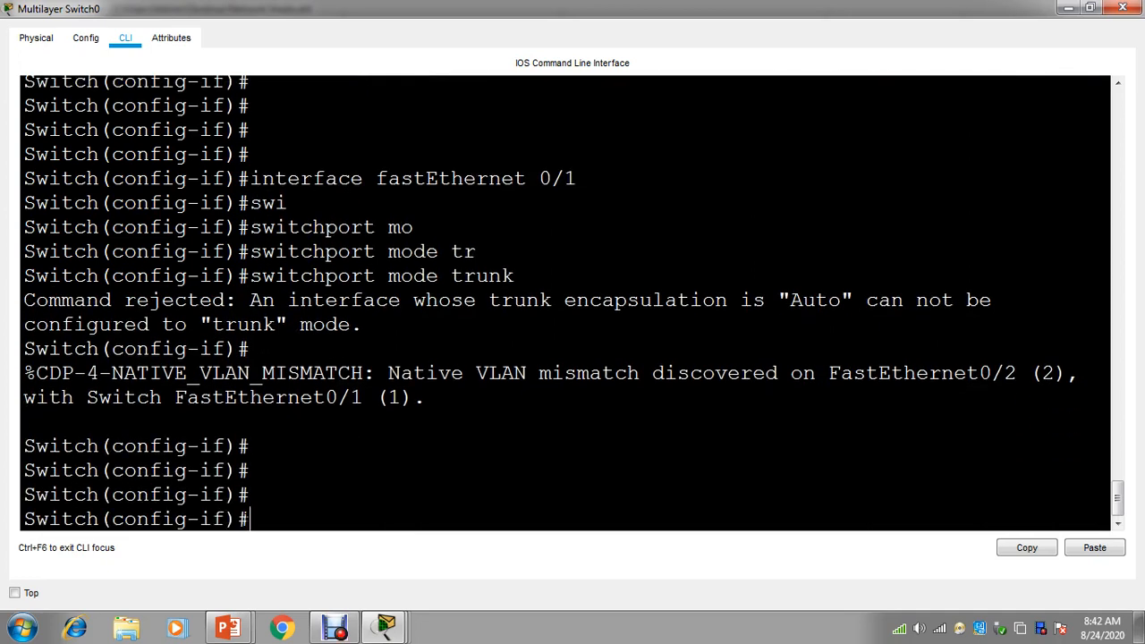
Rework the recalled mode command and set fastEthernet 0/1 to access mode with switchport mode access
key("Up")
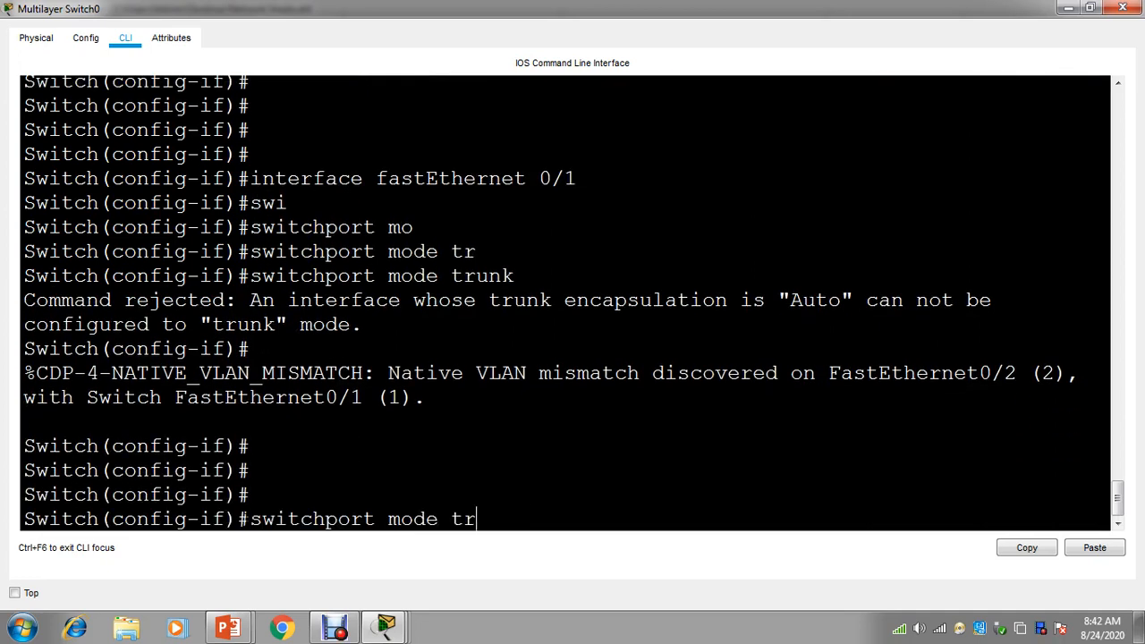
key("Tab")
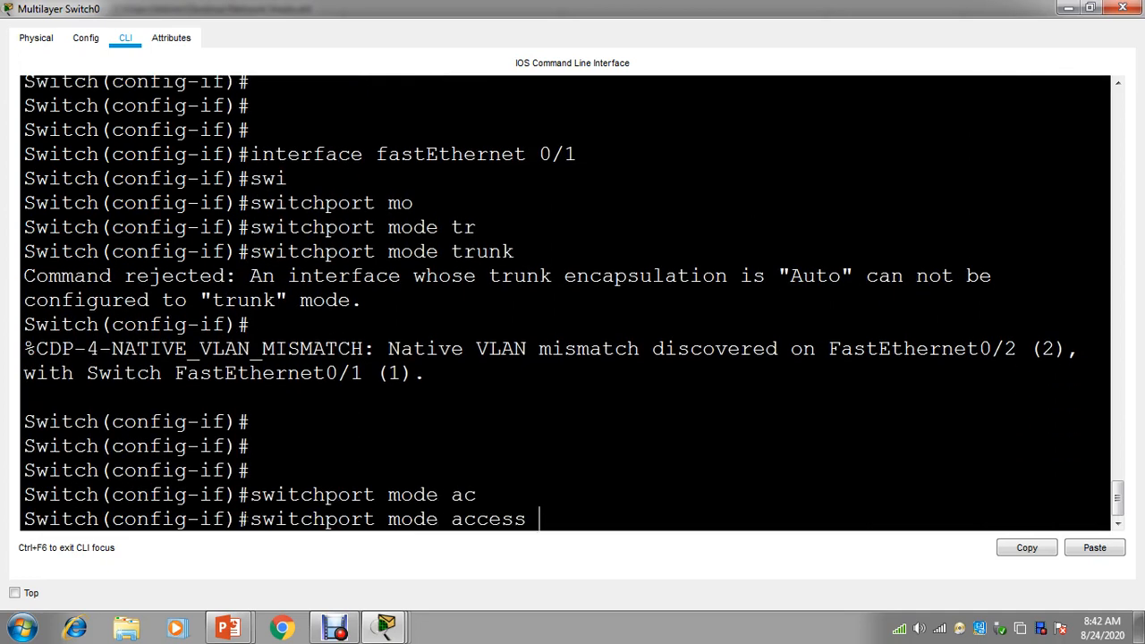
key("Return")
Begin a switchport trunk command on fastEthernet 0/1, try mod and ac as keywords, and list the available trunk options
type("sw")
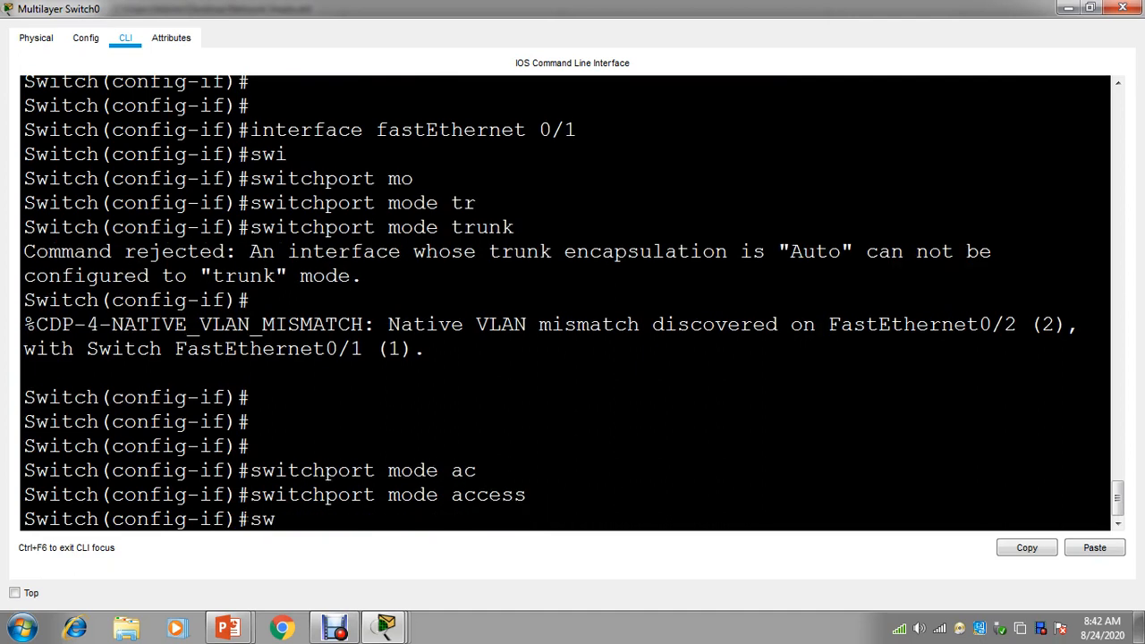
type("i")
key("Tab")
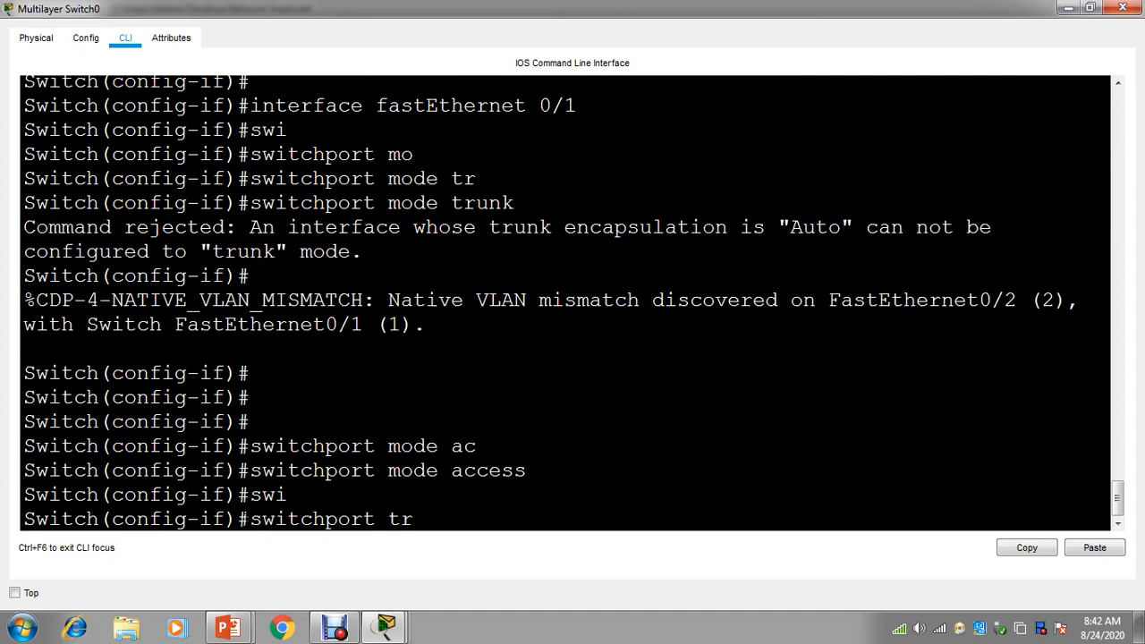
type("tr")
key("Tab")
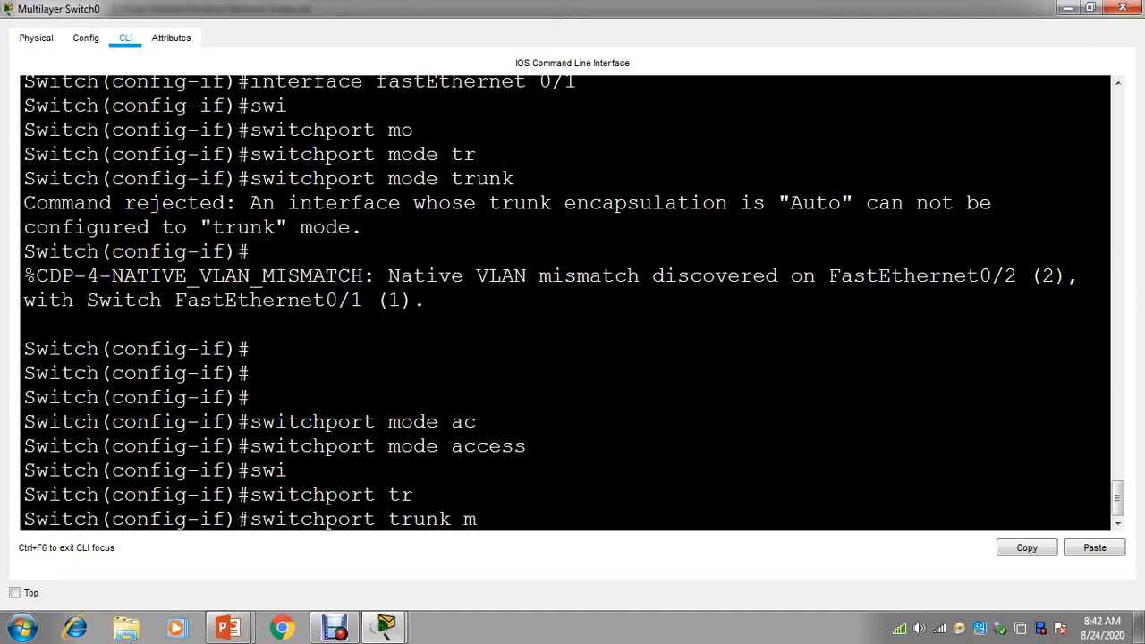
key("Tab")
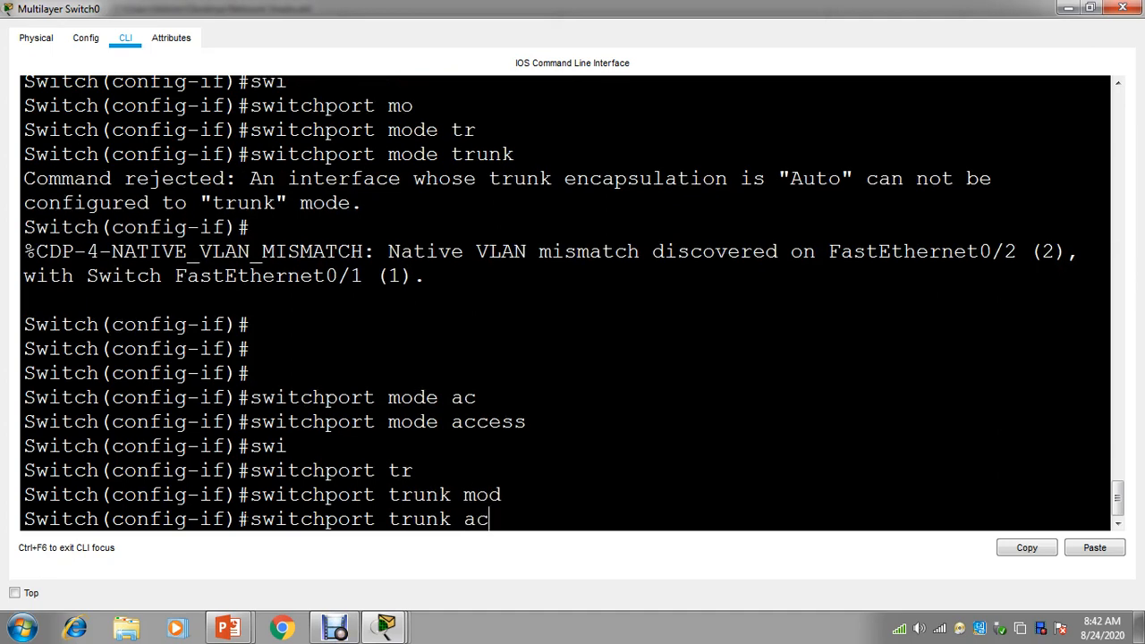
type("ac")
key("Tab")
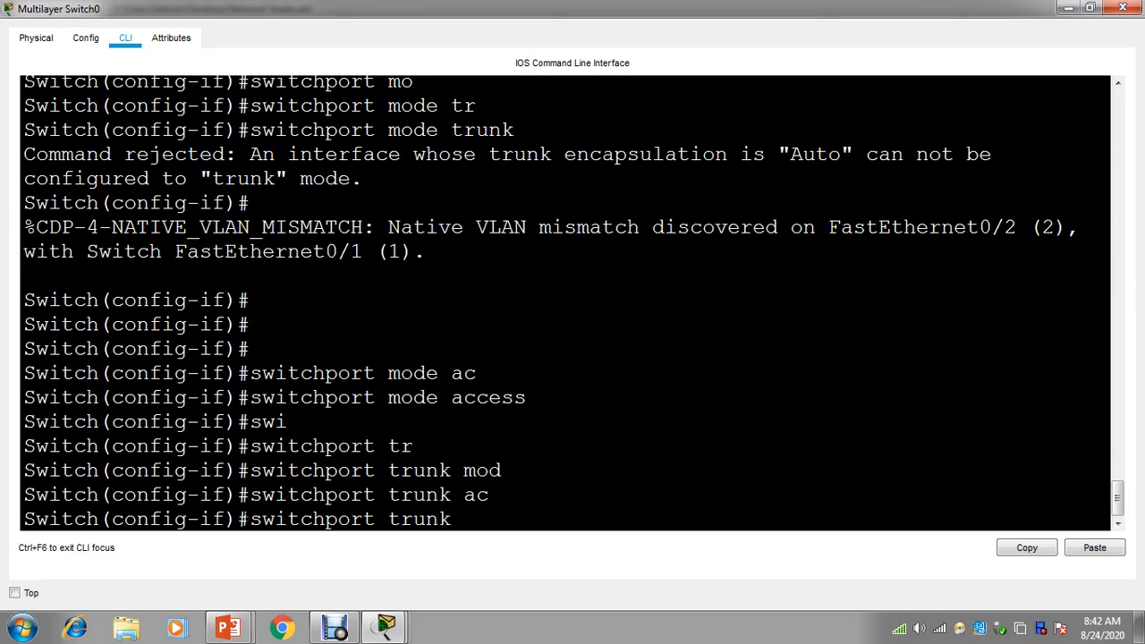
type("?")
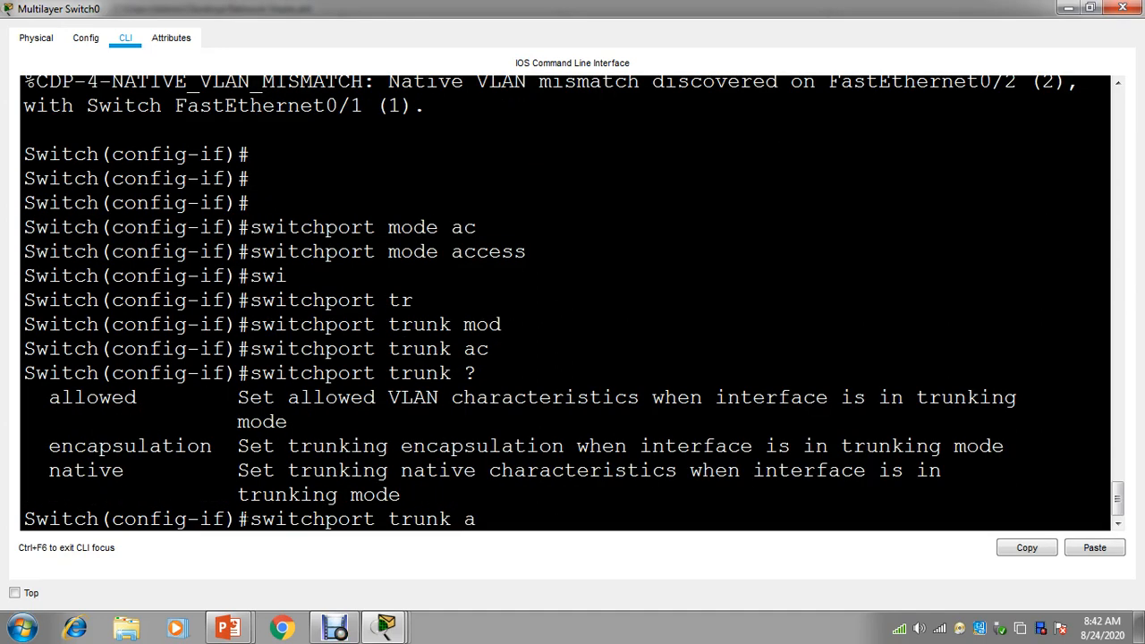
Try running switchport trunk allowed without arguments, then recall it and list the options for allowed
type("all")
key("Tab")
key("Return")
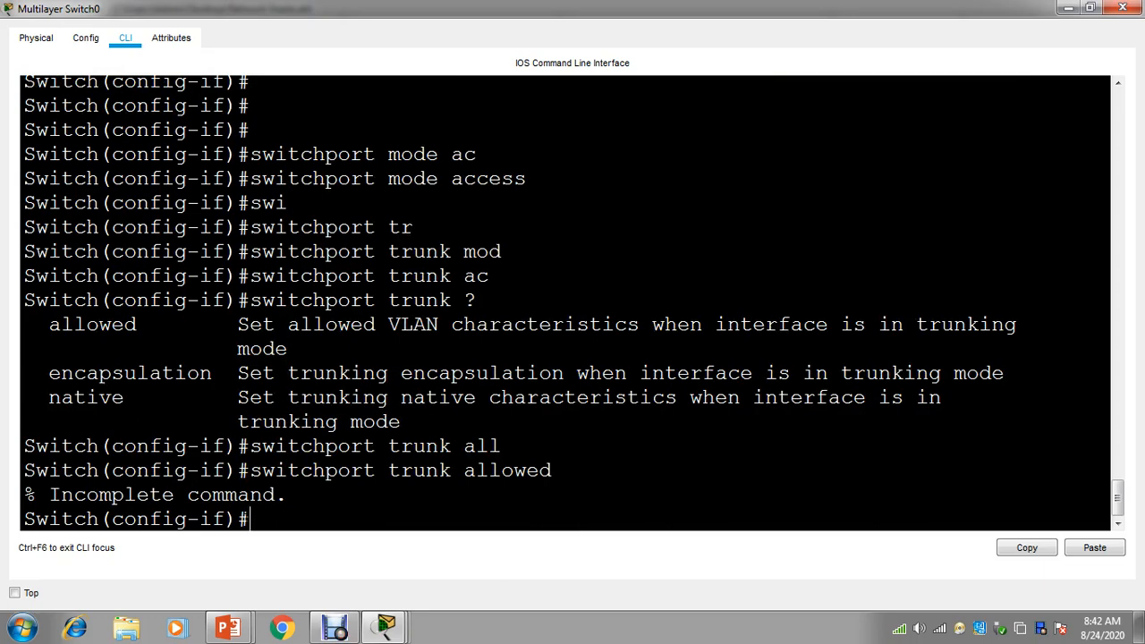
key("Up")
type("?")
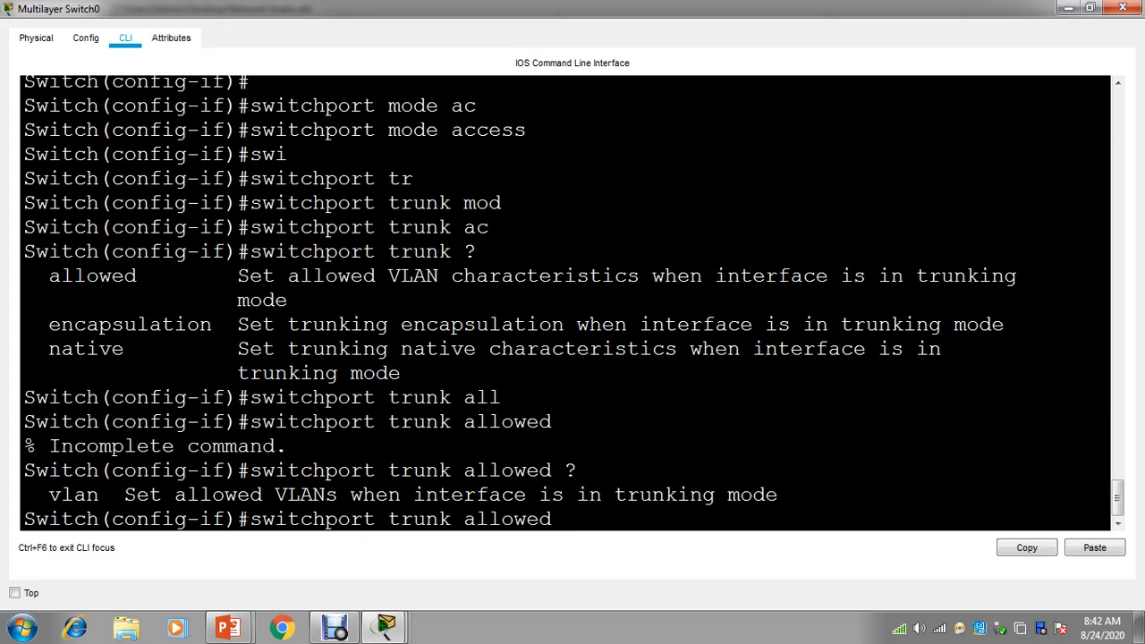
List the allowed vlan options and allow every VLAN on fastEthernet 0/1 with switchport trunk allowed vlan all
type("vl")
key("Tab")
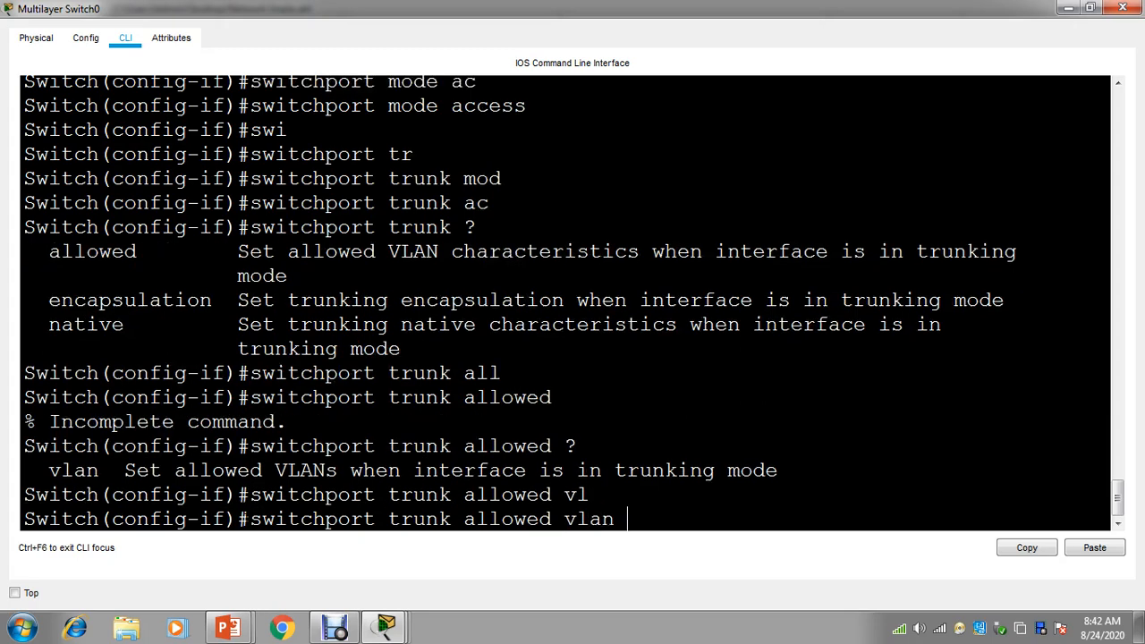
type("?")
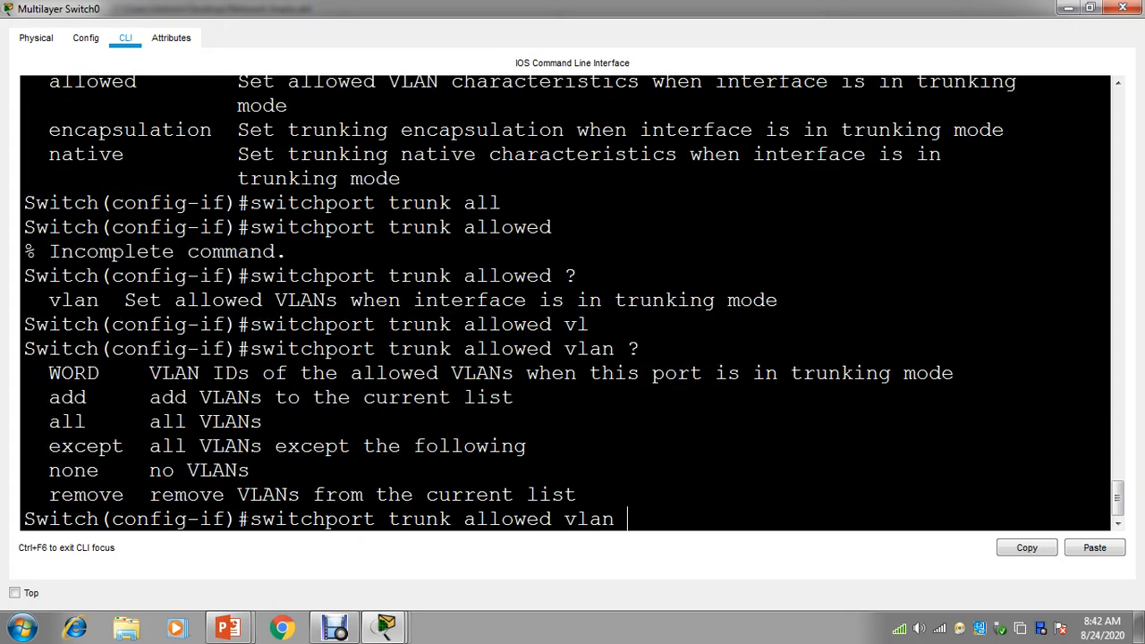
type("all")
key("Return")
key("Return")
key("Return")
key("Return")
key("Return")
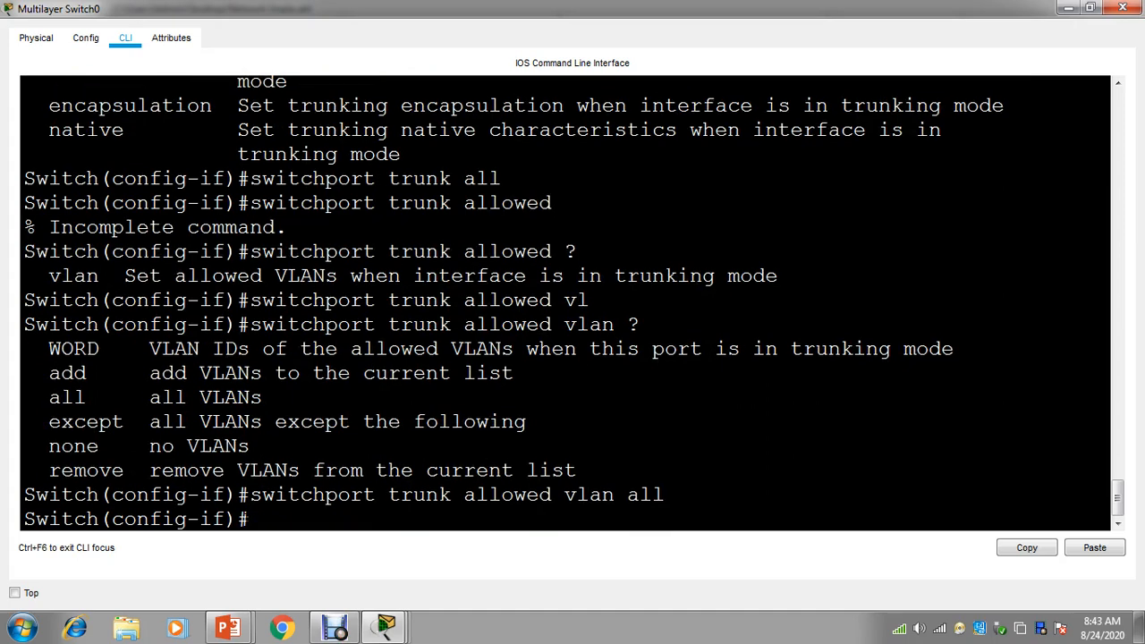
Exit interface and global configuration mode to the privileged prompt, and minimize the multilayer switch's CLI
type("exit")
key("Return")
key("Return")
key("Return")
key("Return")
key("Return")
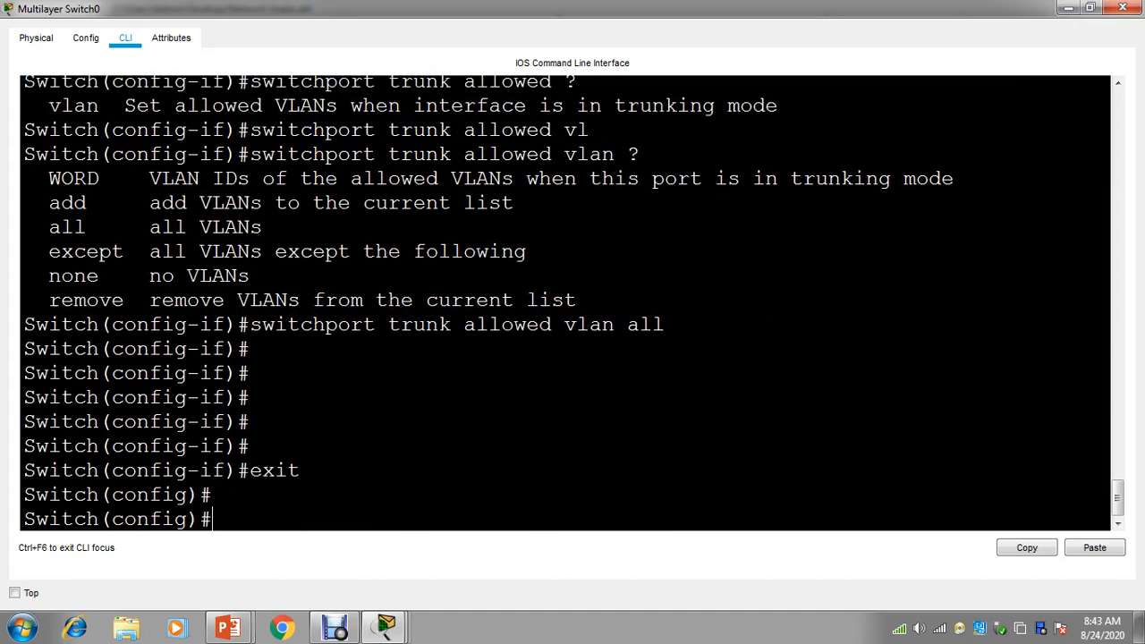
type("exit")
key("Return")
key("Return")
key("Return")
key("Return")
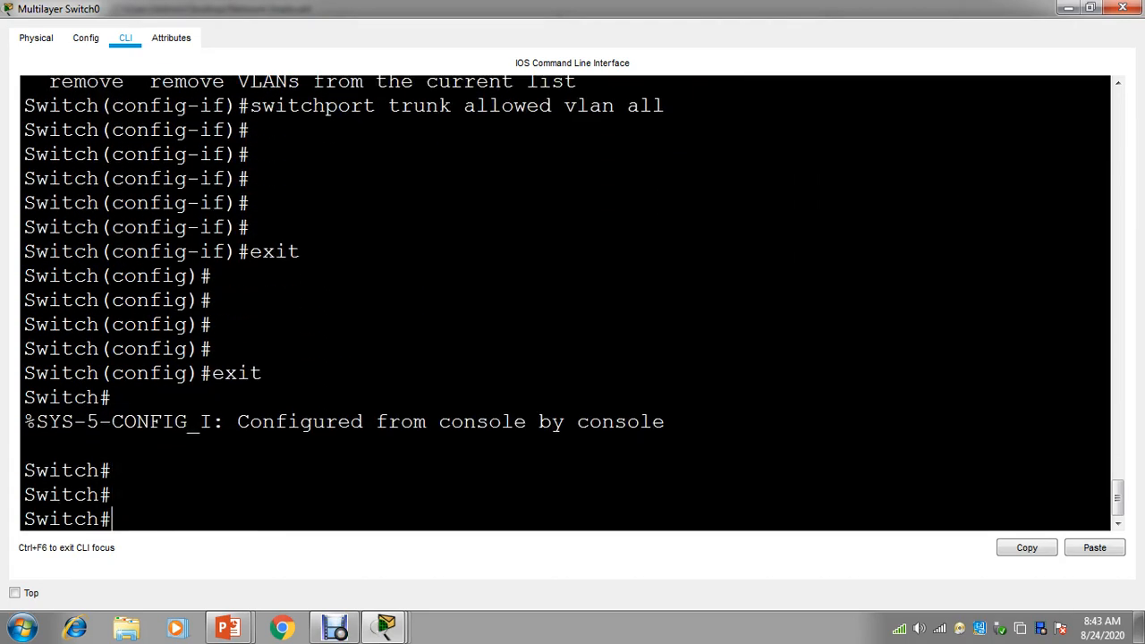
left_click(1069, 9)
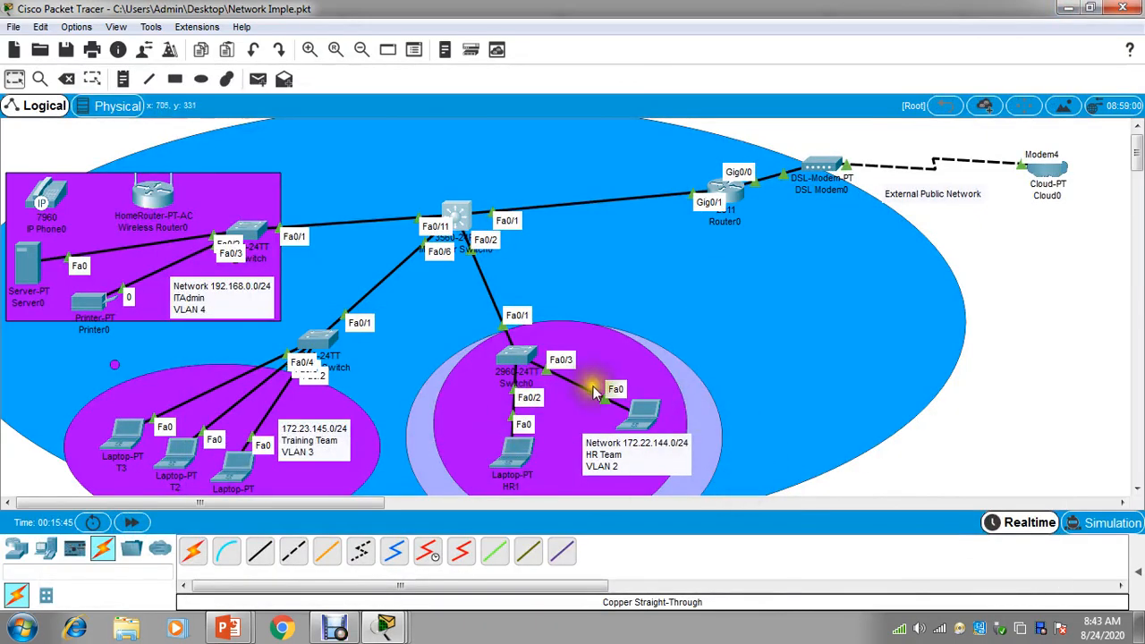
Check laptop HR2's IPv4 gateway and the FastEthernet0 IP address and subnet mask, and close its window
left_click(644, 416)
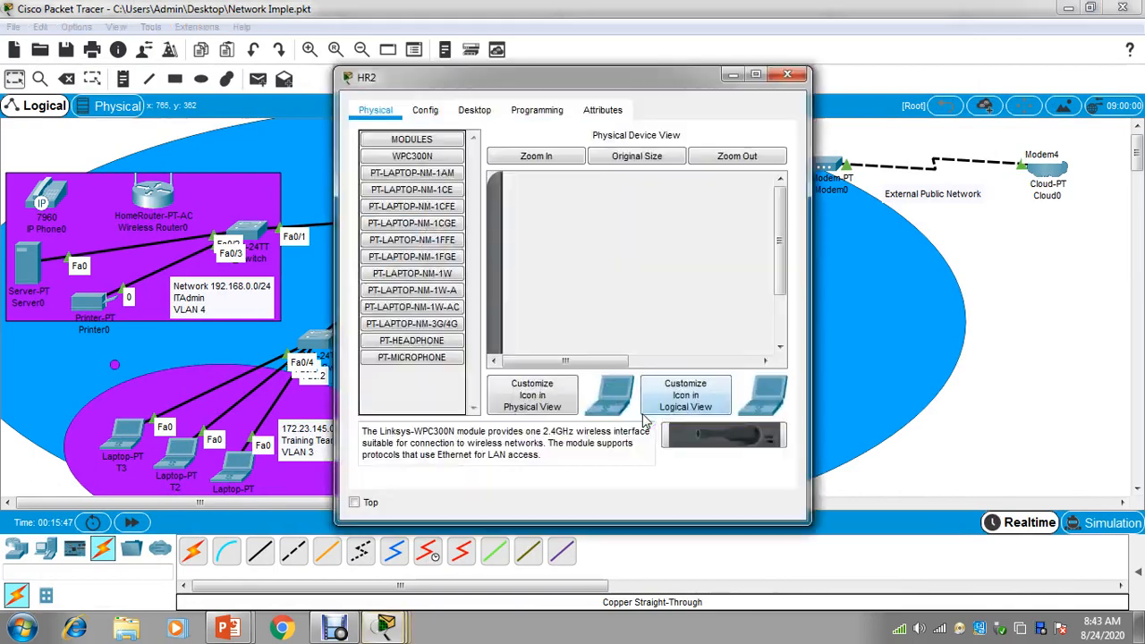
left_click(794, 84)
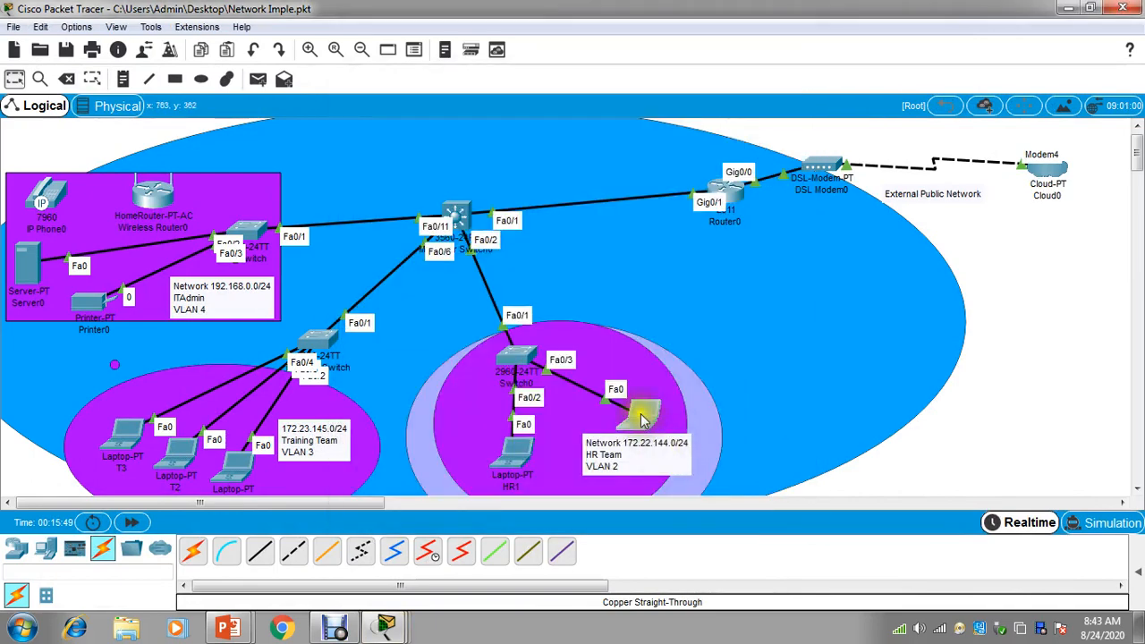
left_click(640, 407)
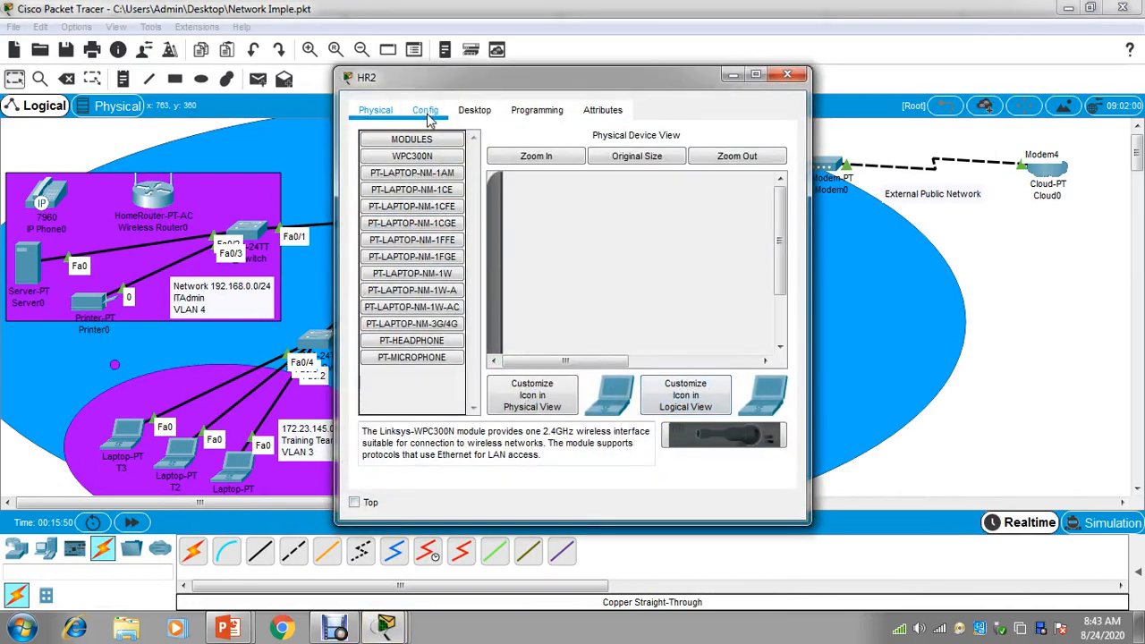
left_click(427, 115)
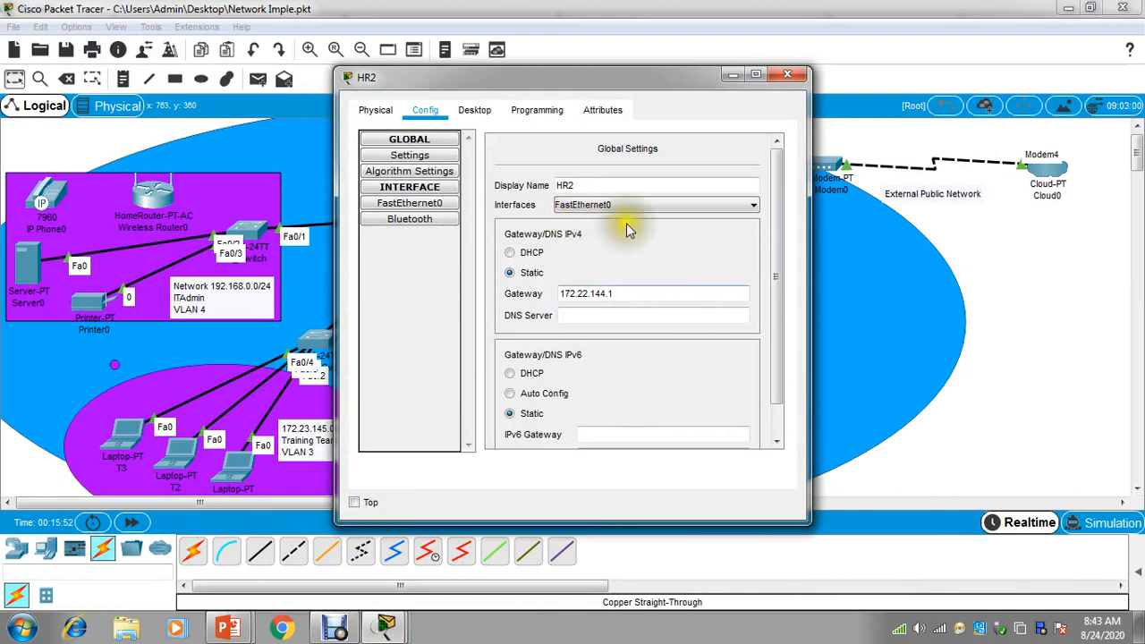
left_click_drag(634, 84, 968, 73)
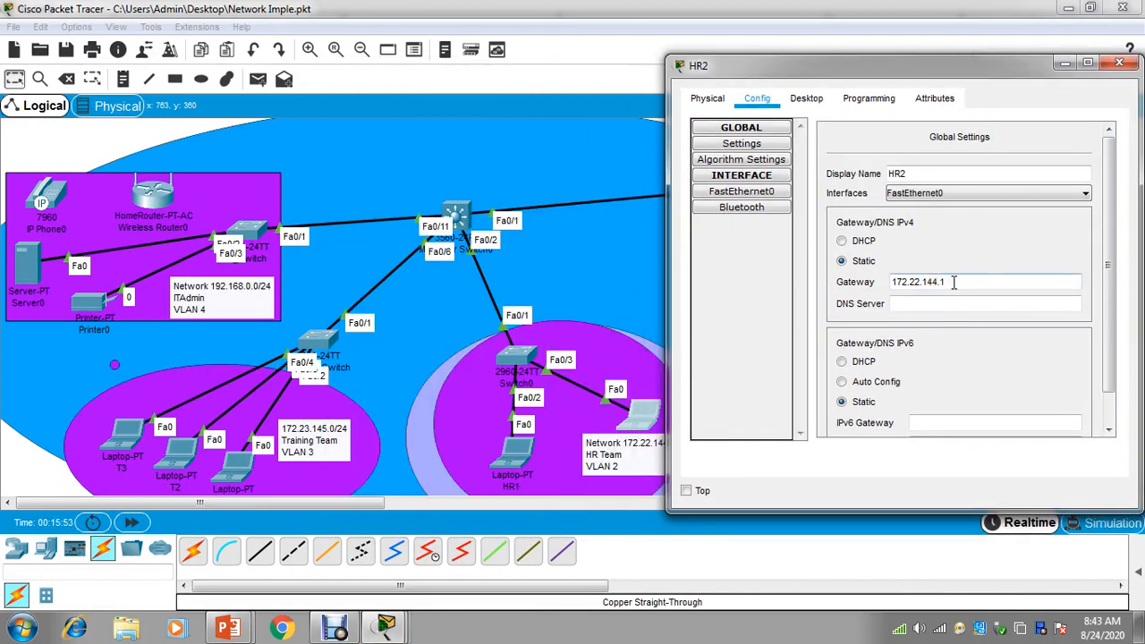
left_click_drag(953, 282, 892, 283)
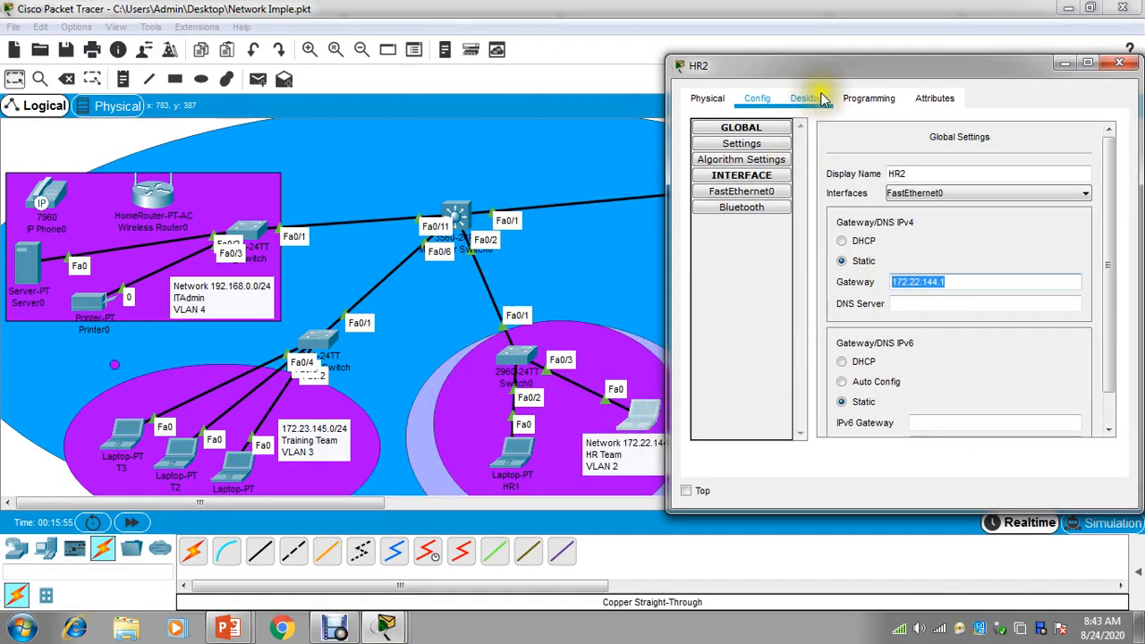
left_click_drag(812, 69, 915, 92)
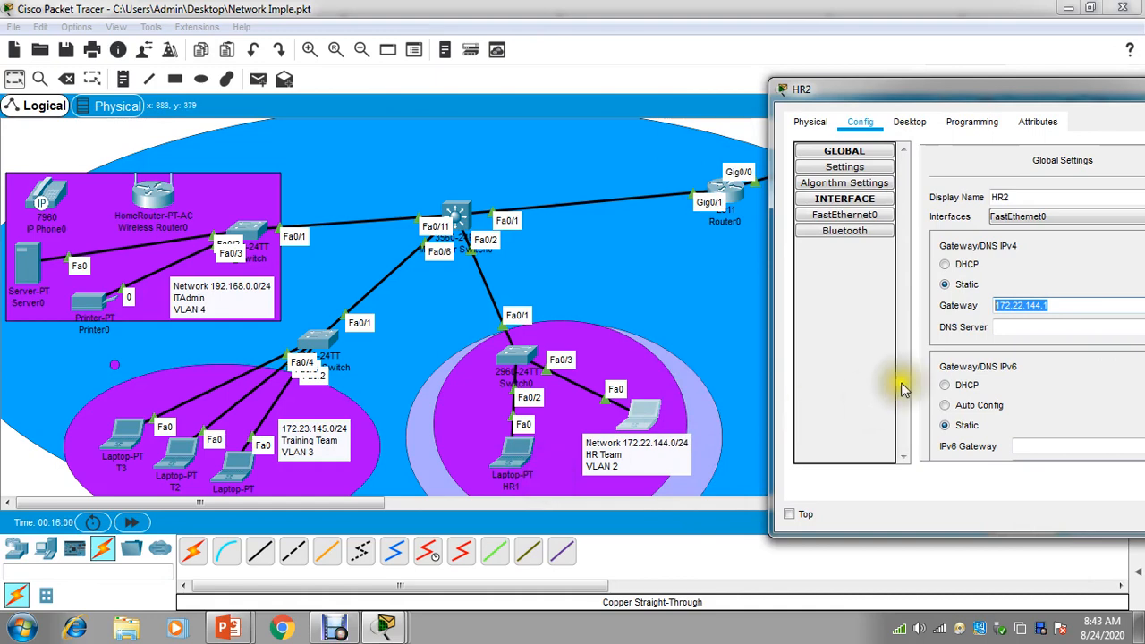
left_click(872, 218)
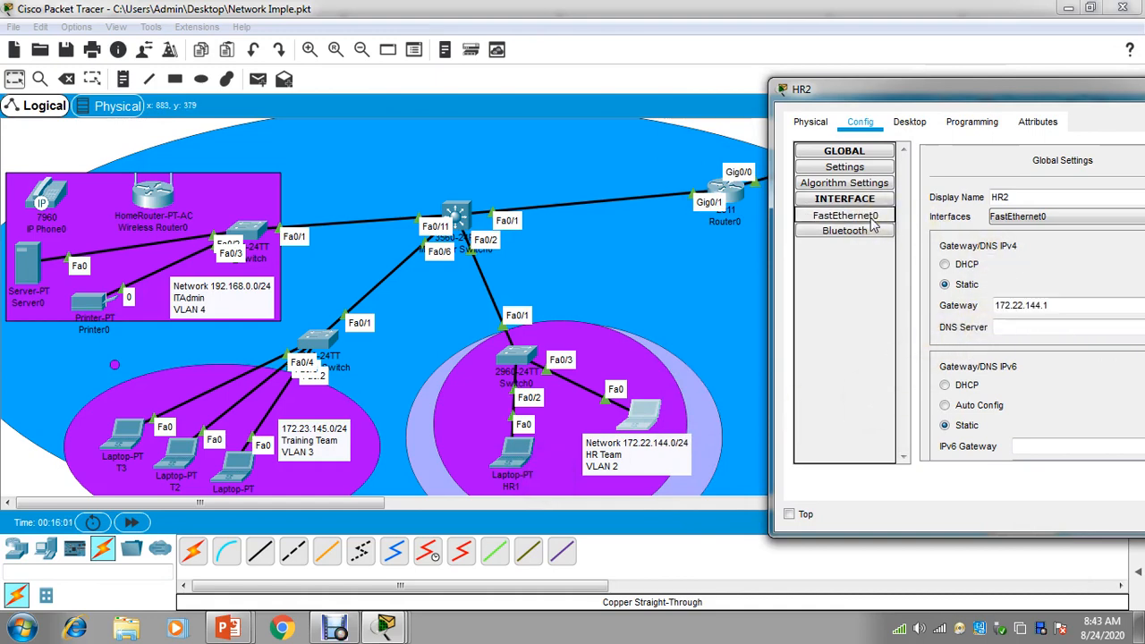
left_click_drag(1099, 92, 973, 63)
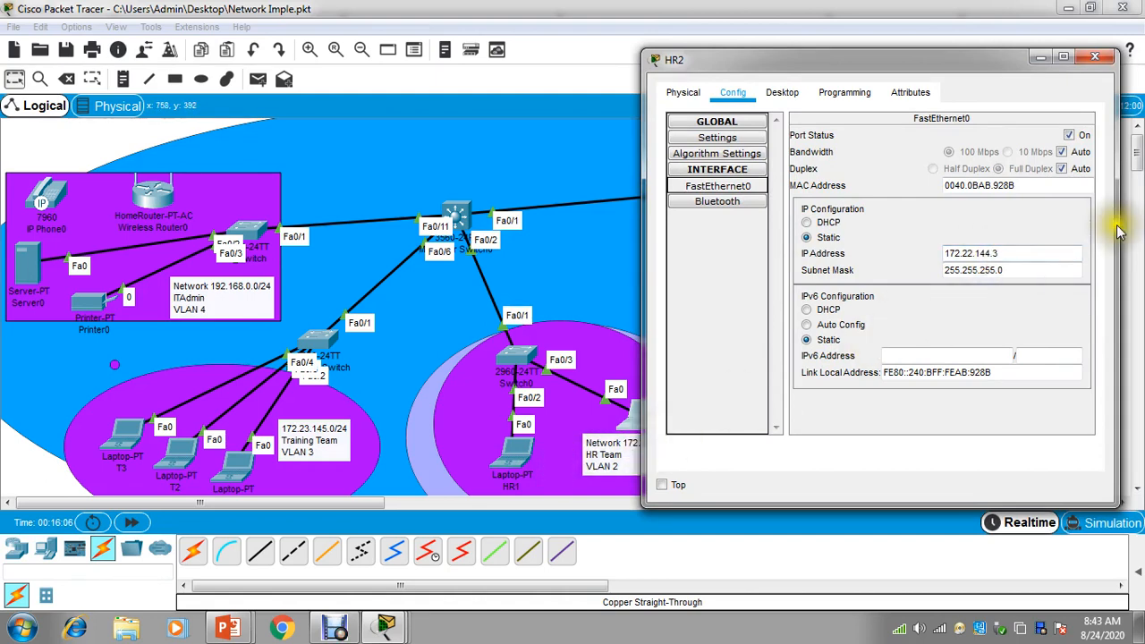
left_click(1094, 57)
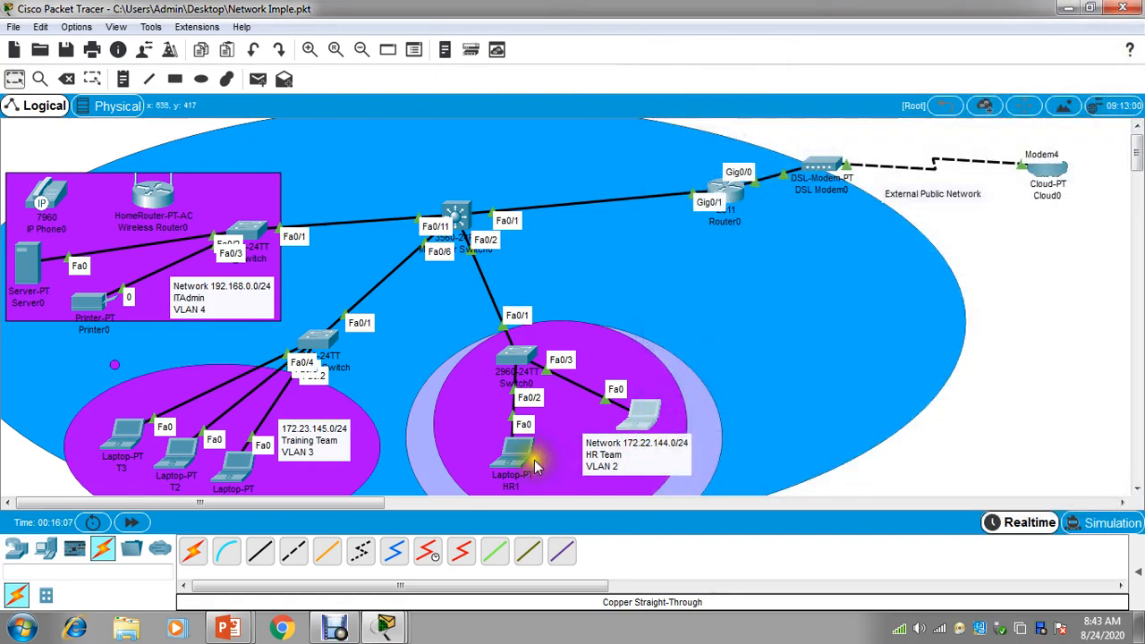
Check laptop HR1's IPv4 gateway and FastEthernet0 address settings, and close its window
left_click(514, 458)
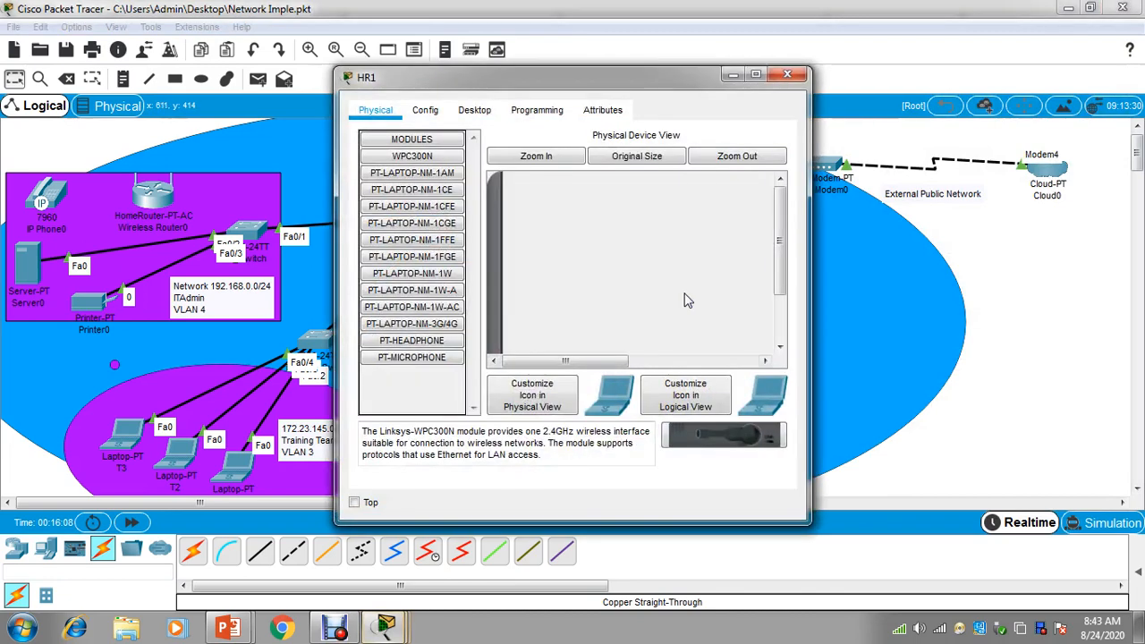
left_click(427, 111)
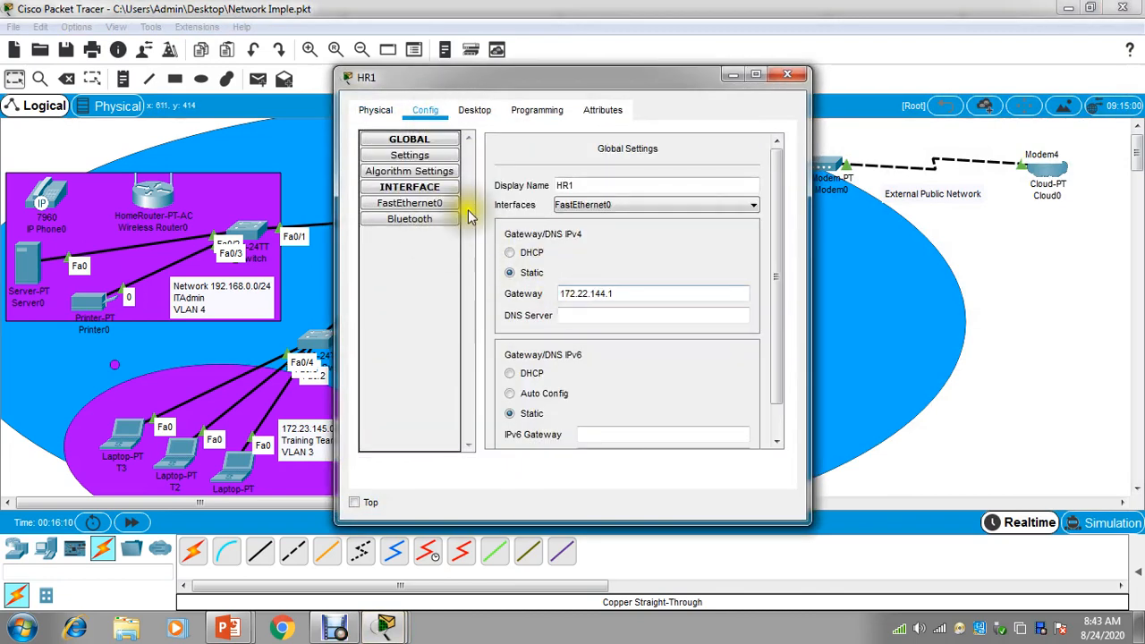
left_click(420, 189)
left_click(409, 203)
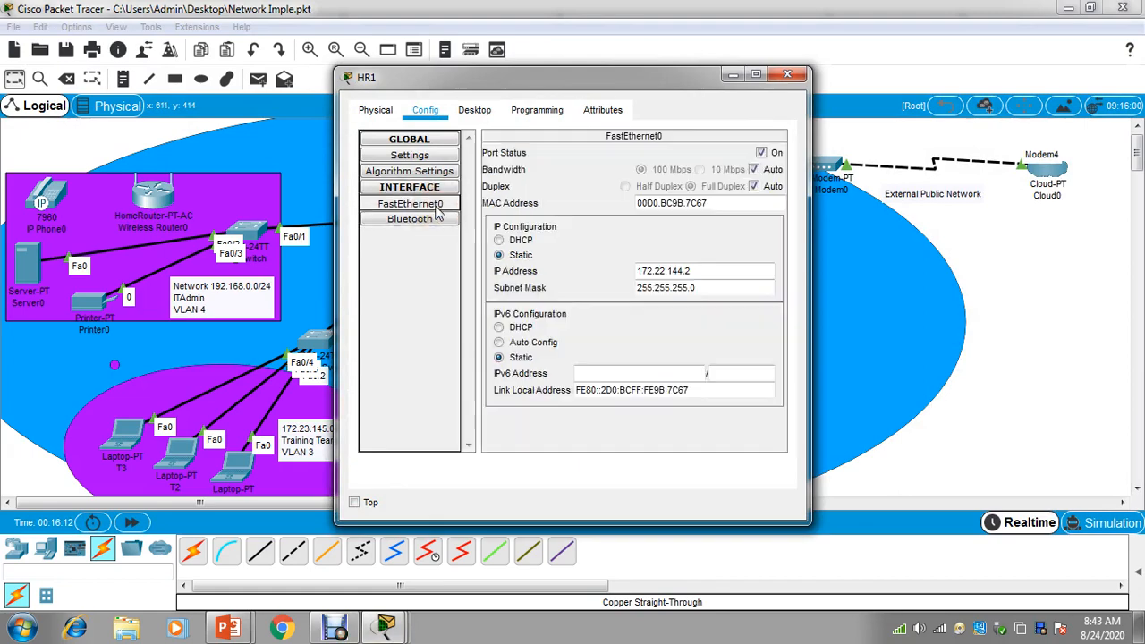
left_click(787, 75)
Review HR2's global gateway settings once more alongside the topology and close its window
left_click(626, 420)
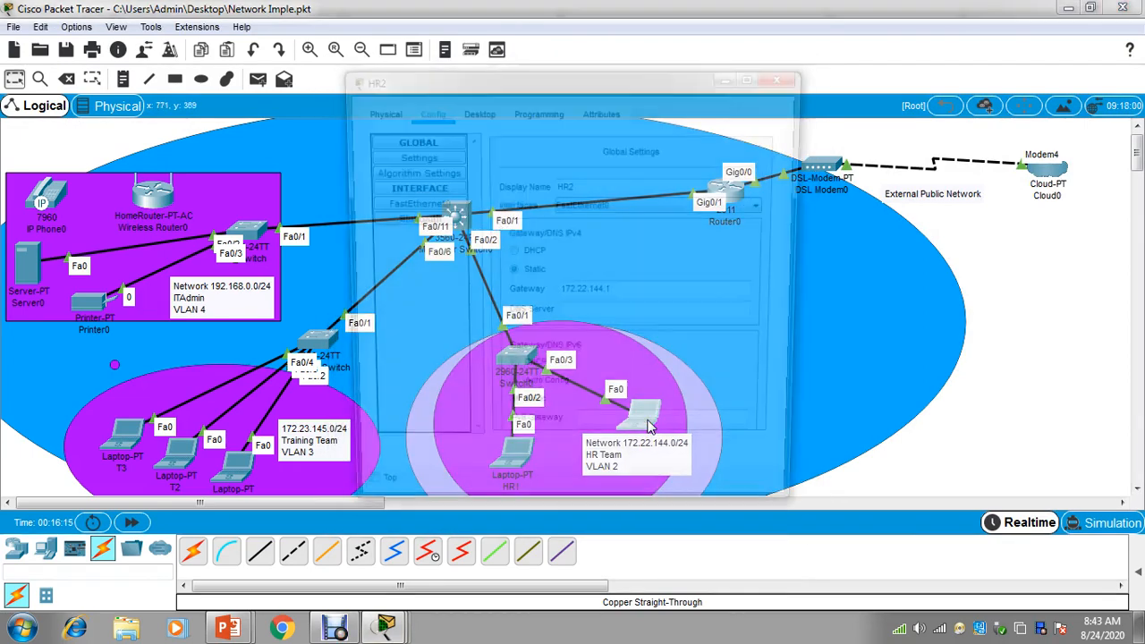
left_click_drag(635, 81, 1072, 100)
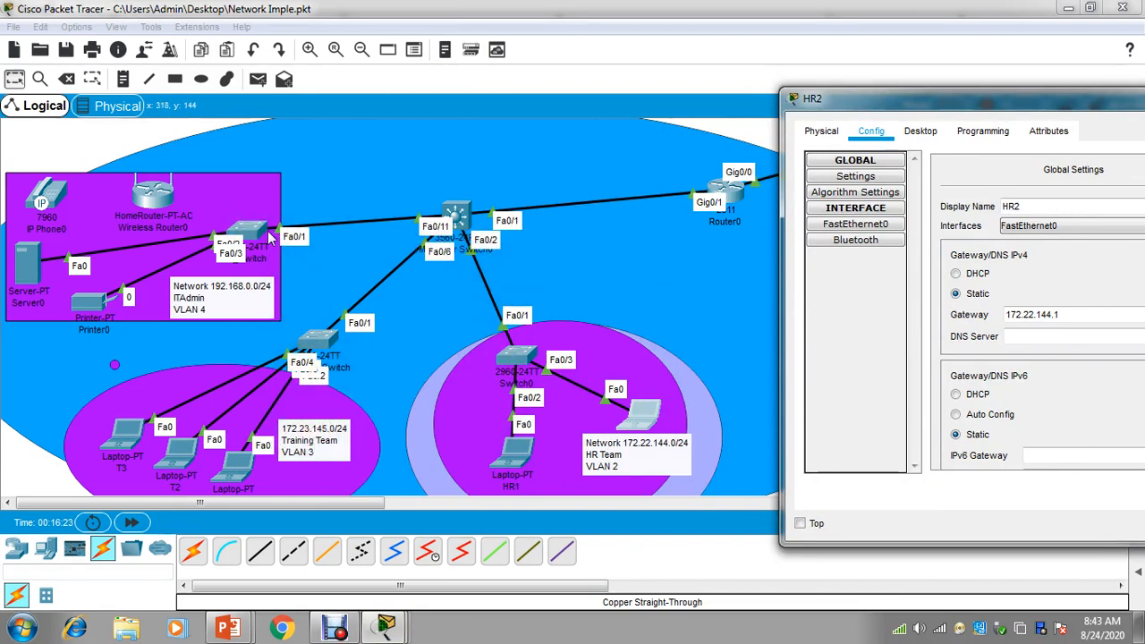
left_click_drag(1046, 100, 824, 122)
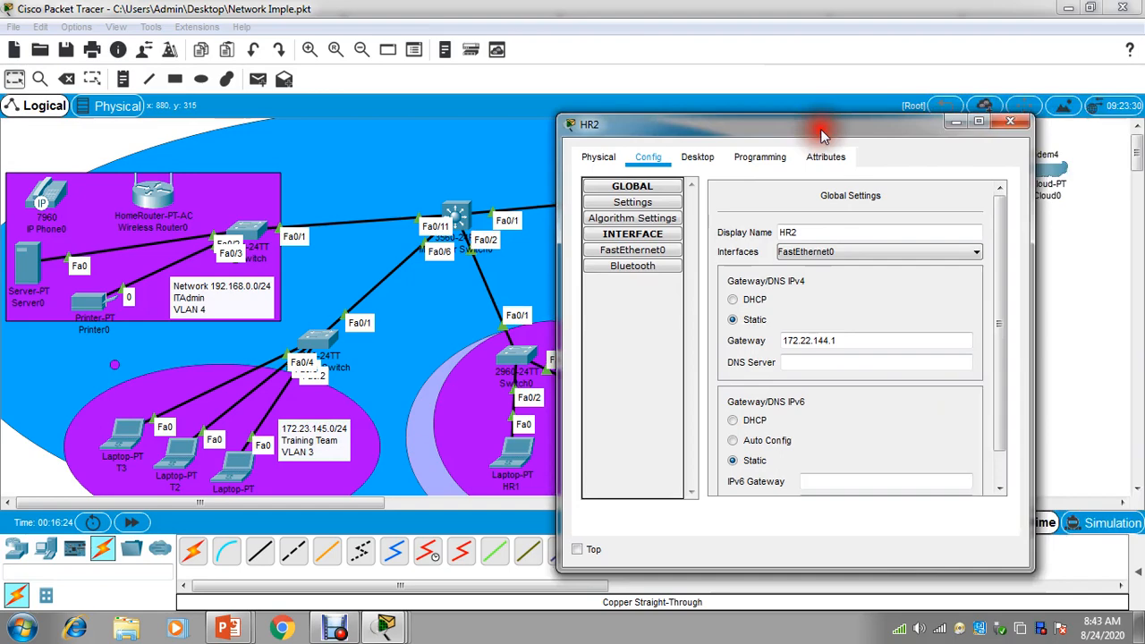
left_click(1019, 120)
Check Training Team laptop T1's IPv4 gateway and FastEthernet0 IP address, and close its window
left_click(240, 462)
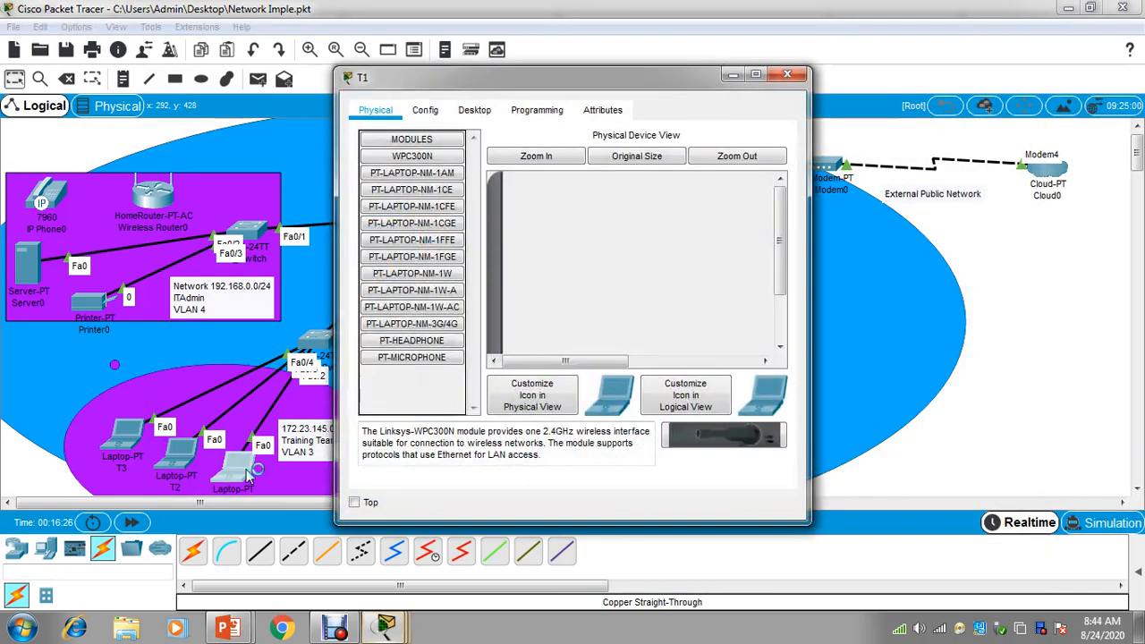
left_click(427, 110)
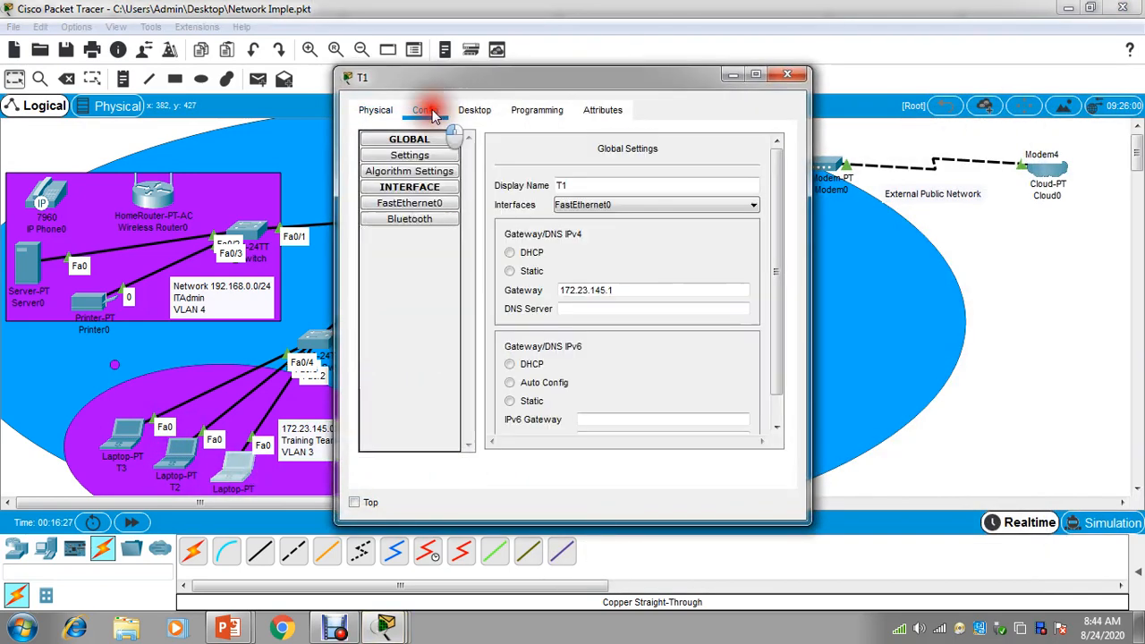
left_click_drag(631, 296, 537, 304)
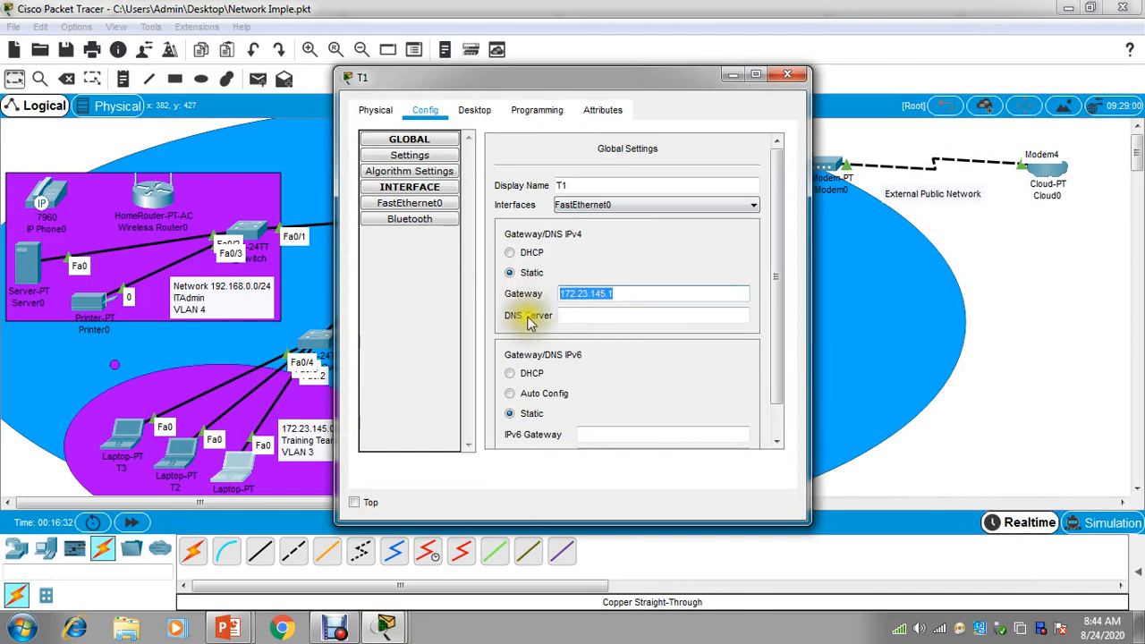
left_click(407, 203)
left_click(696, 270)
left_click_drag(696, 270, 610, 268)
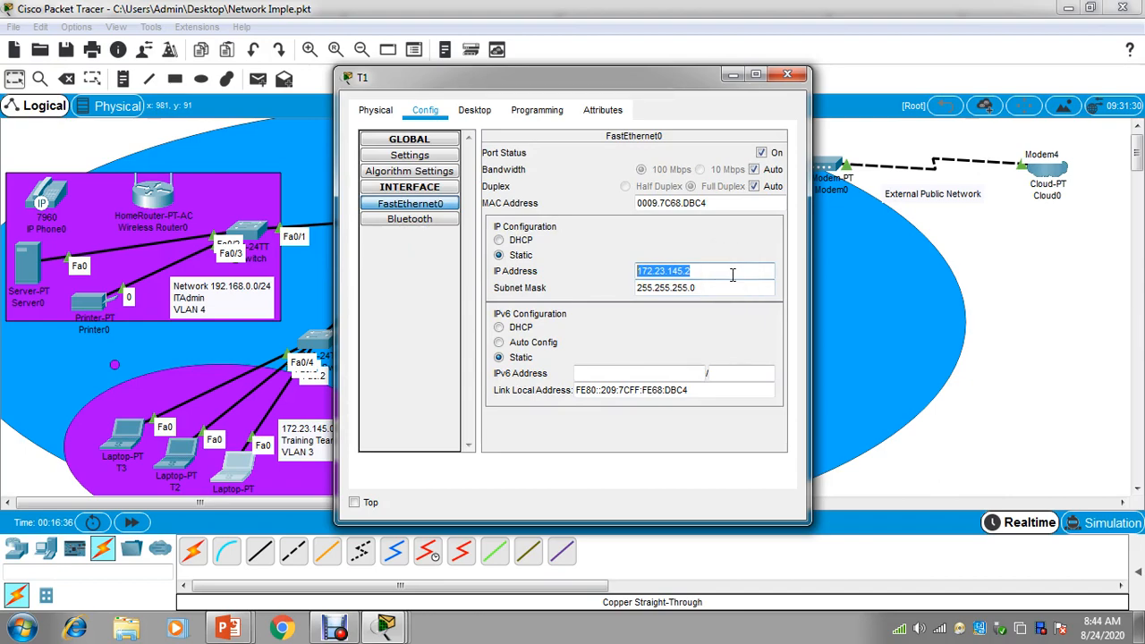
left_click(787, 74)
Ping HR1 at 172.22.144.2 from HR2's Command Prompt and maximize the window to read the replies
left_click(657, 414)
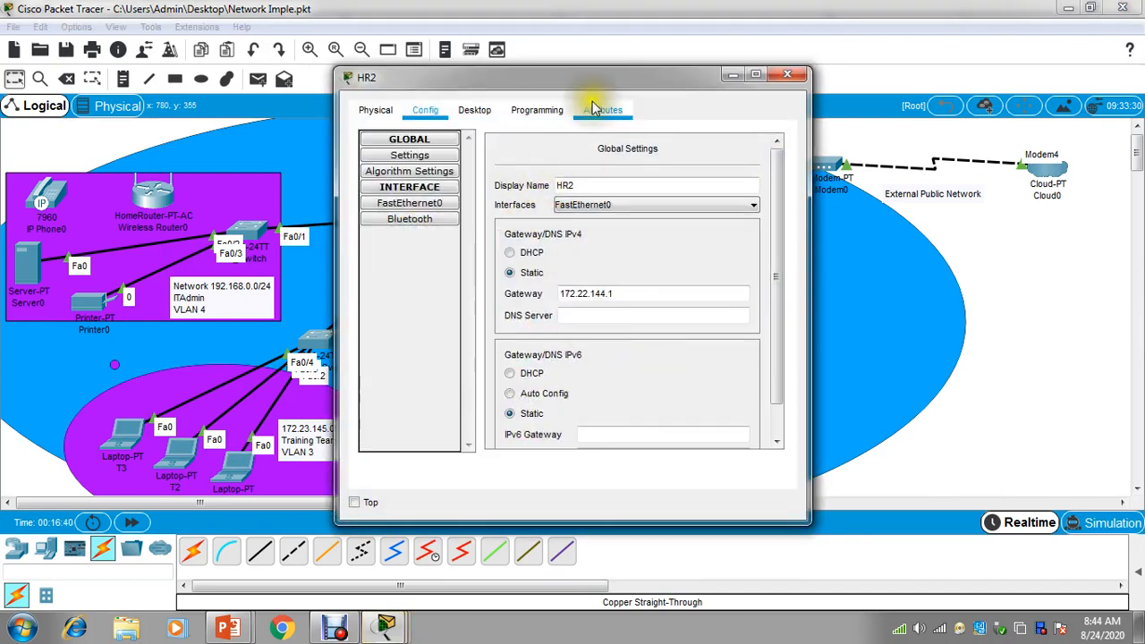
left_click(478, 110)
left_click(712, 220)
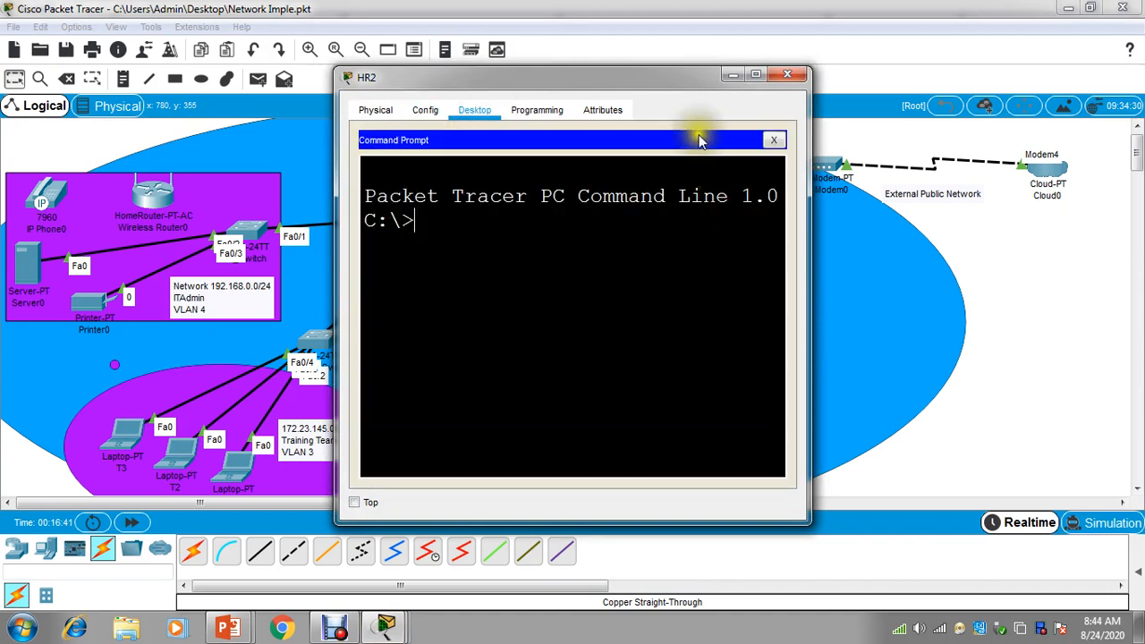
left_click_drag(657, 76, 917, 106)
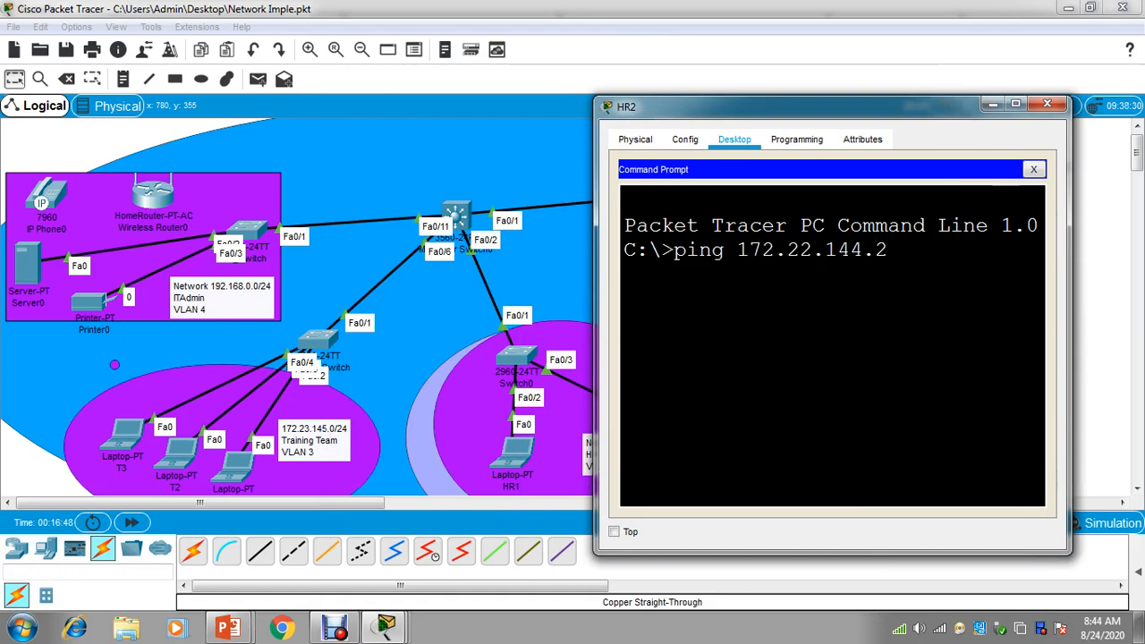
left_click_drag(787, 114, 941, 135)
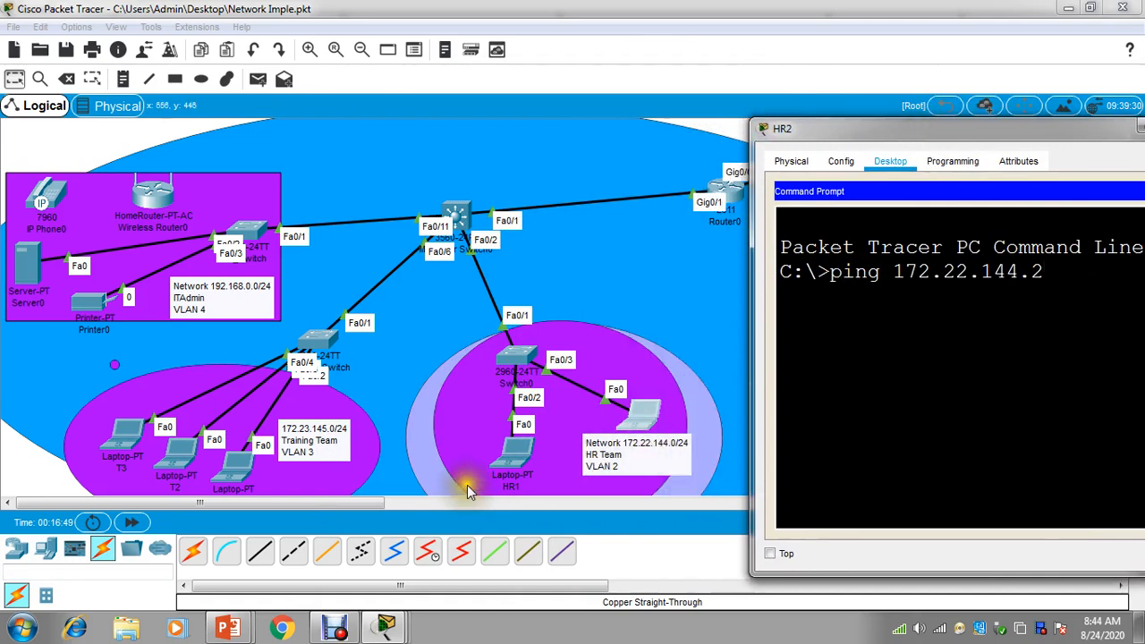
key("Return")
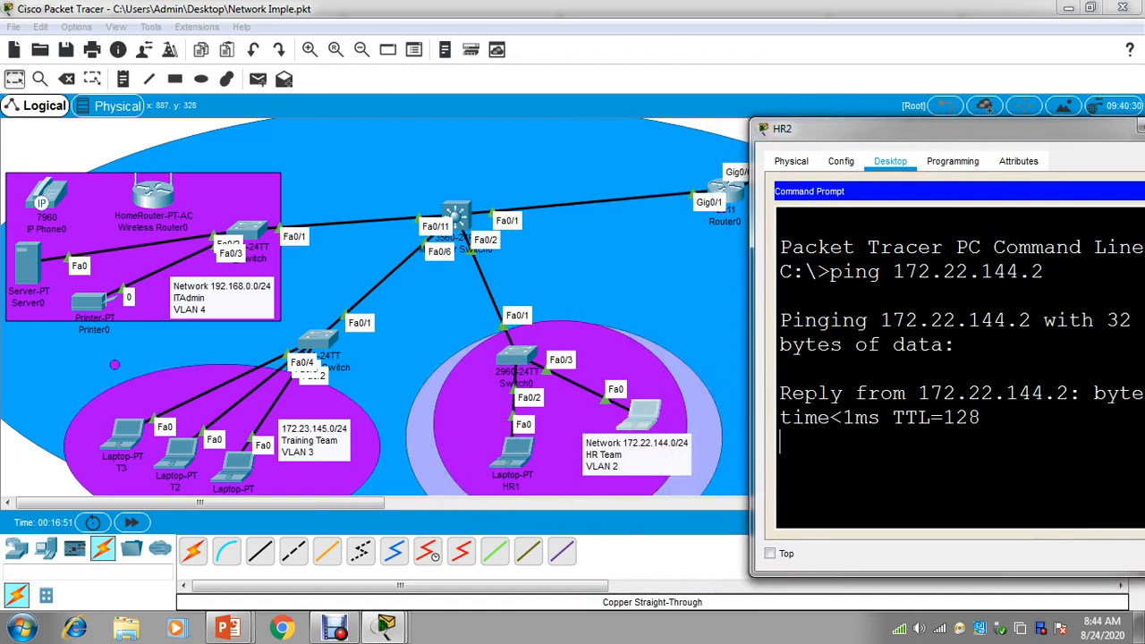
double_click(935, 127)
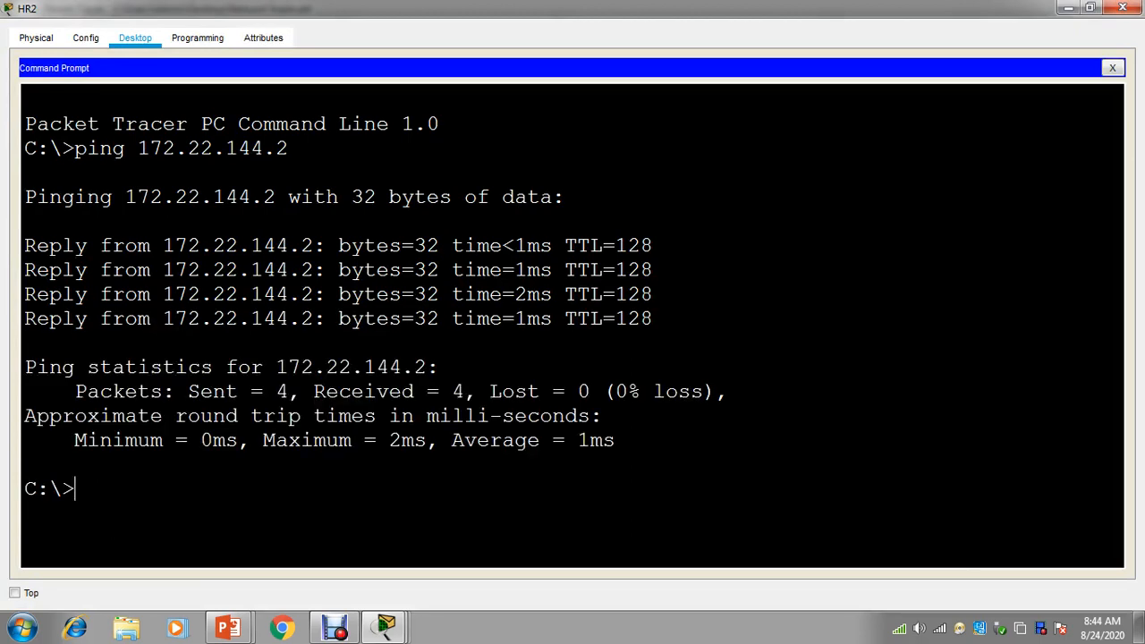
Ping the HR gateway 172.22.144.1 from HR2 and abort the running ping
key("Up")
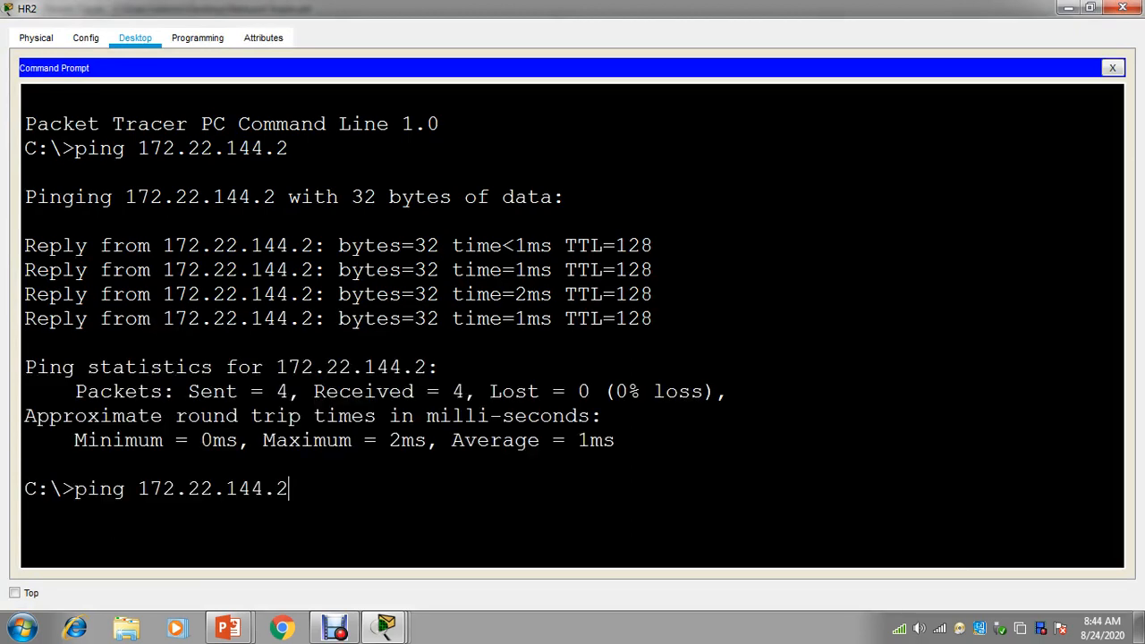
type("1")
key("Return")
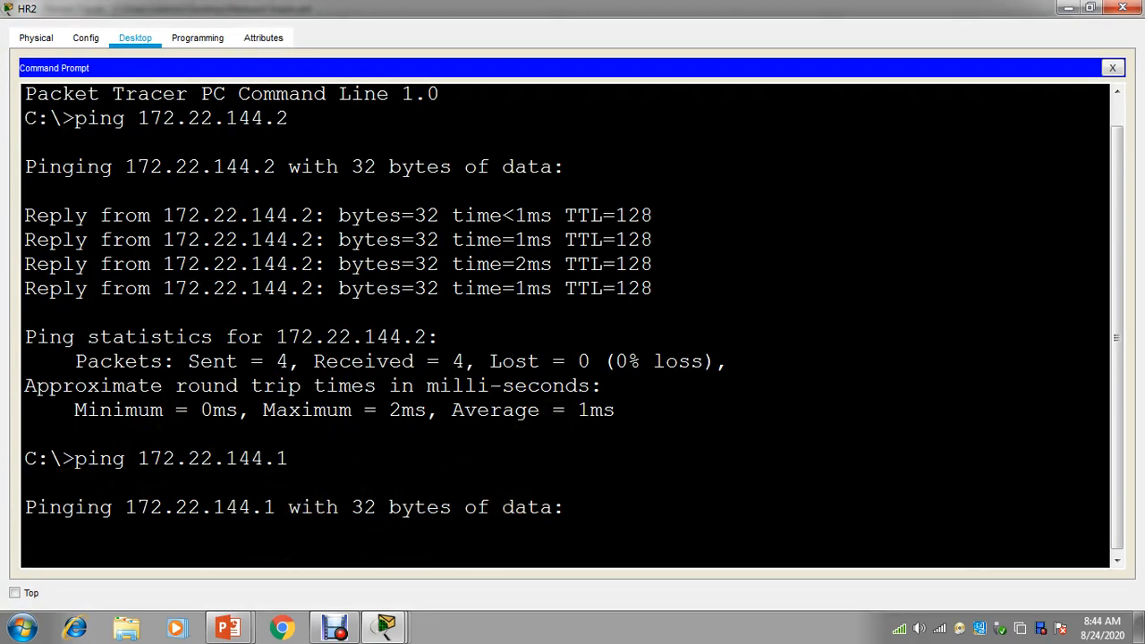
key("ctrl+c")
Ping laptop T1 in the Training Team network at 172.23.145.2 from HR2
key("Up")
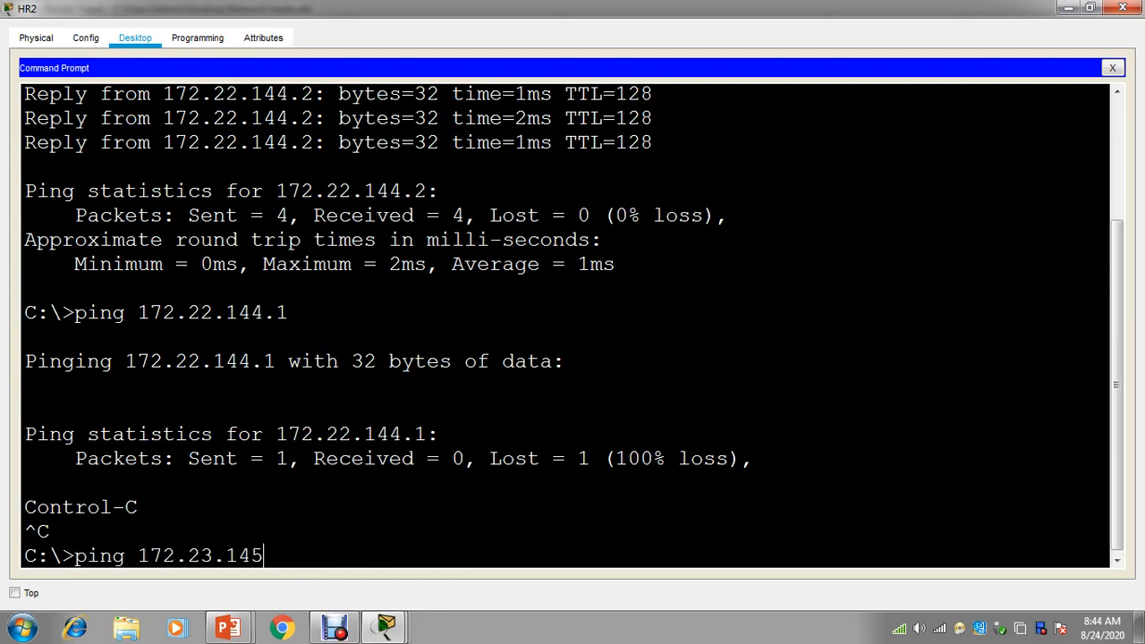
key("Return")
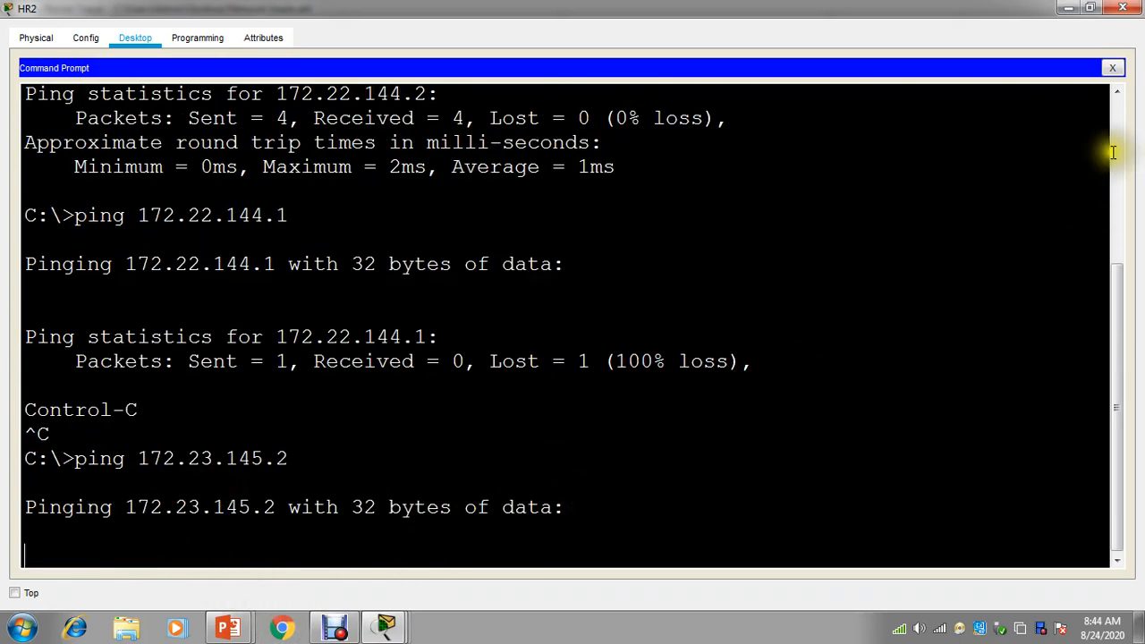
Minimize HR2's window, check the FastEthernet0 IP address of Training Team laptop T1, and close its window
left_click(1068, 8)
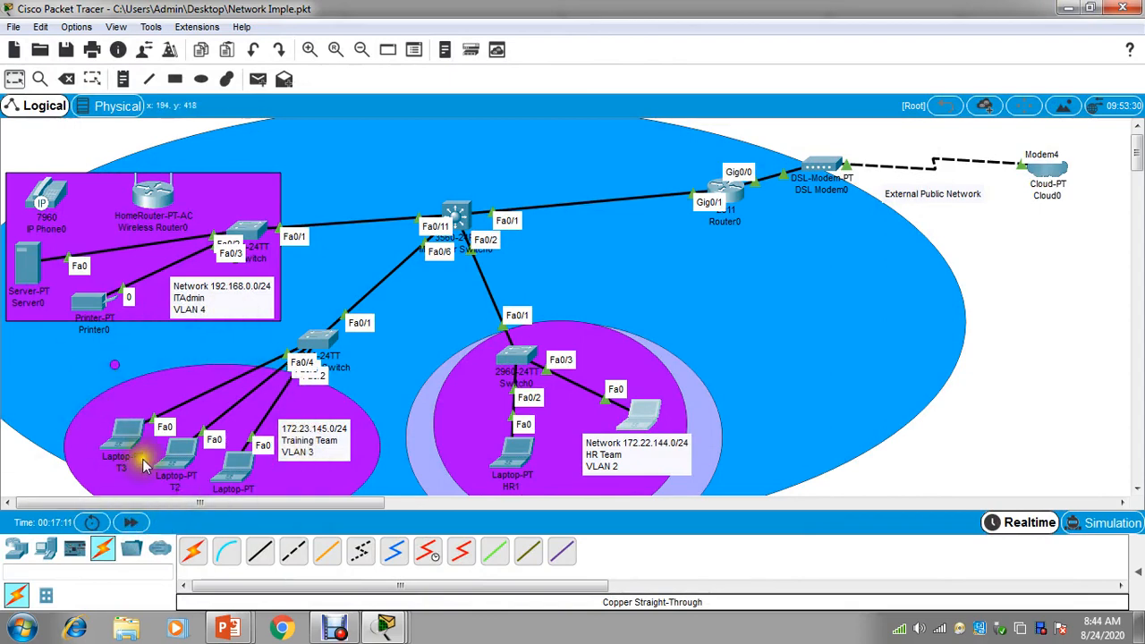
left_click(234, 459)
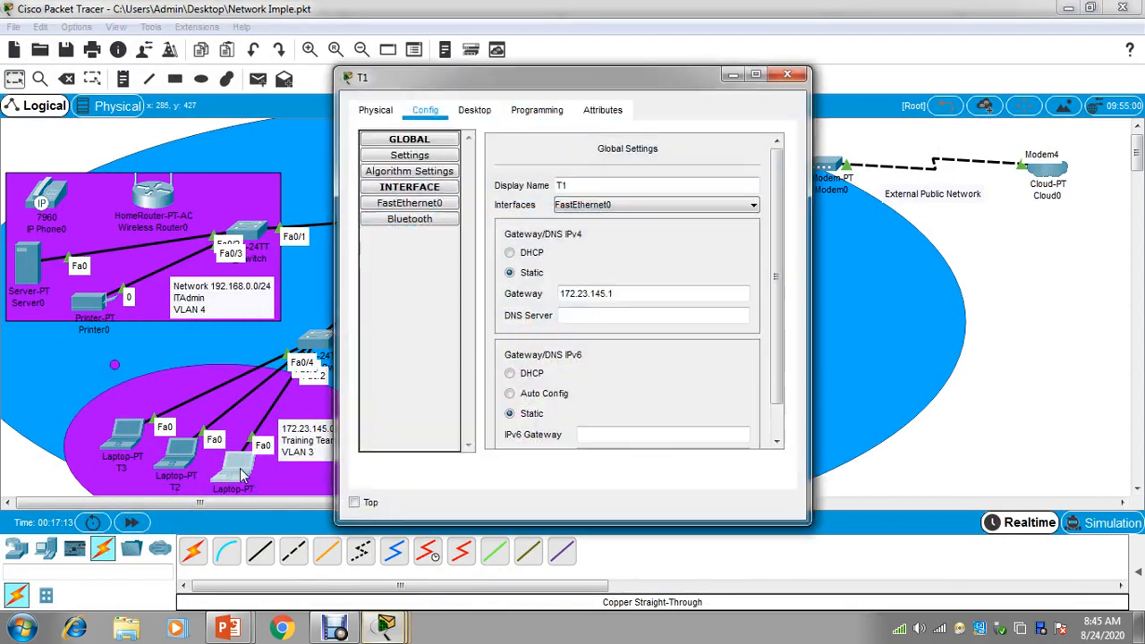
left_click(419, 202)
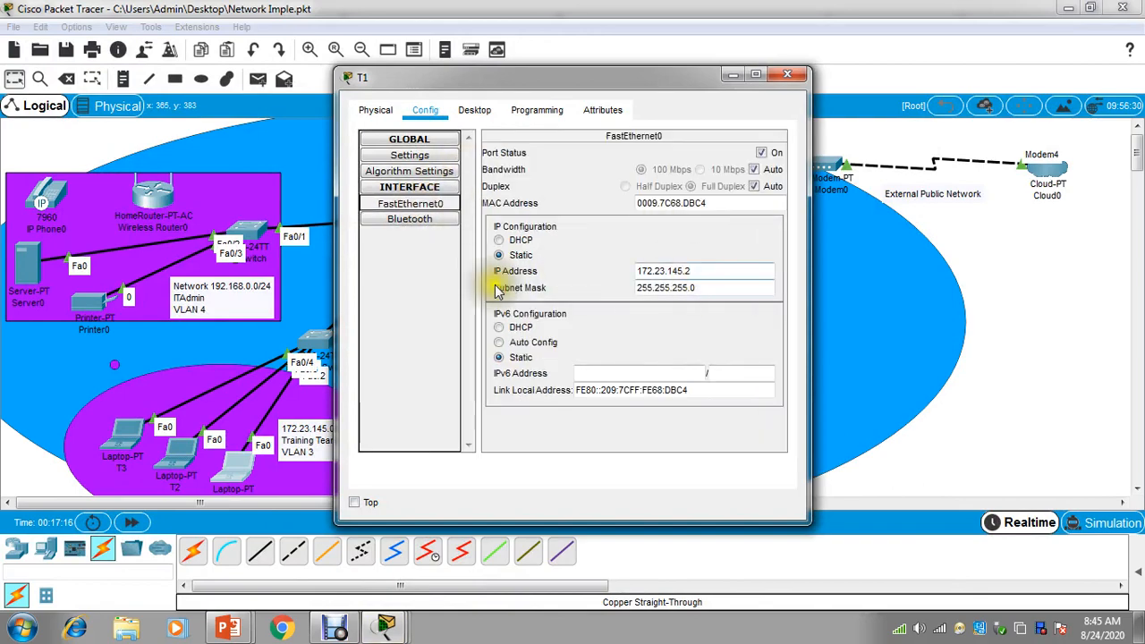
left_click(786, 76)
Check laptop T2's IPv4 gateway and FastEthernet0 IP settings, and close its window
left_click(184, 452)
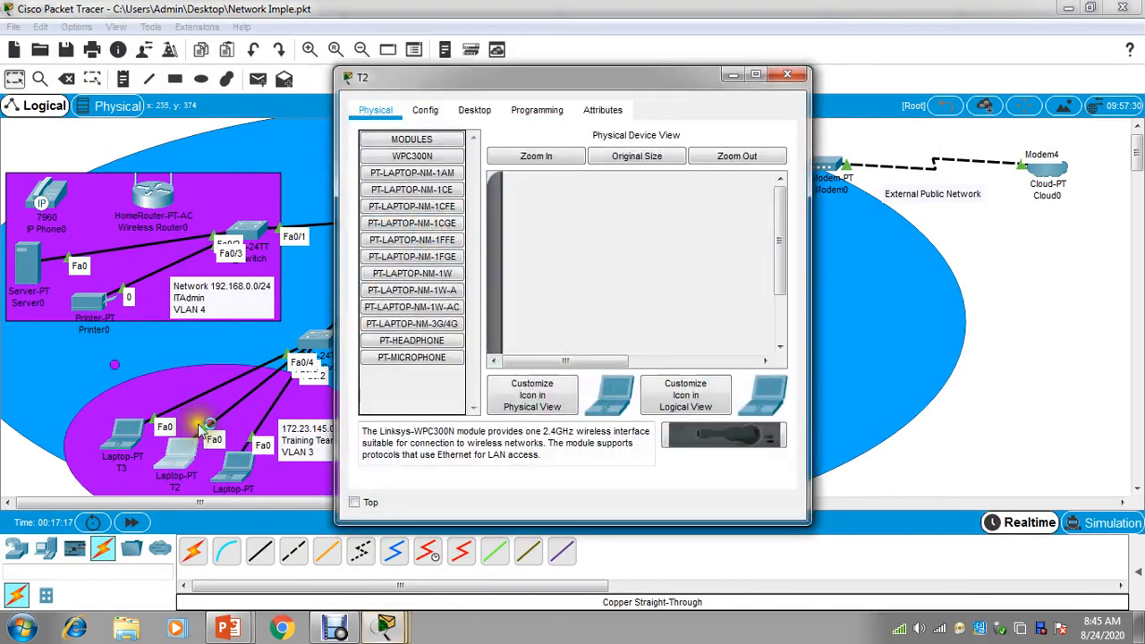
left_click(424, 109)
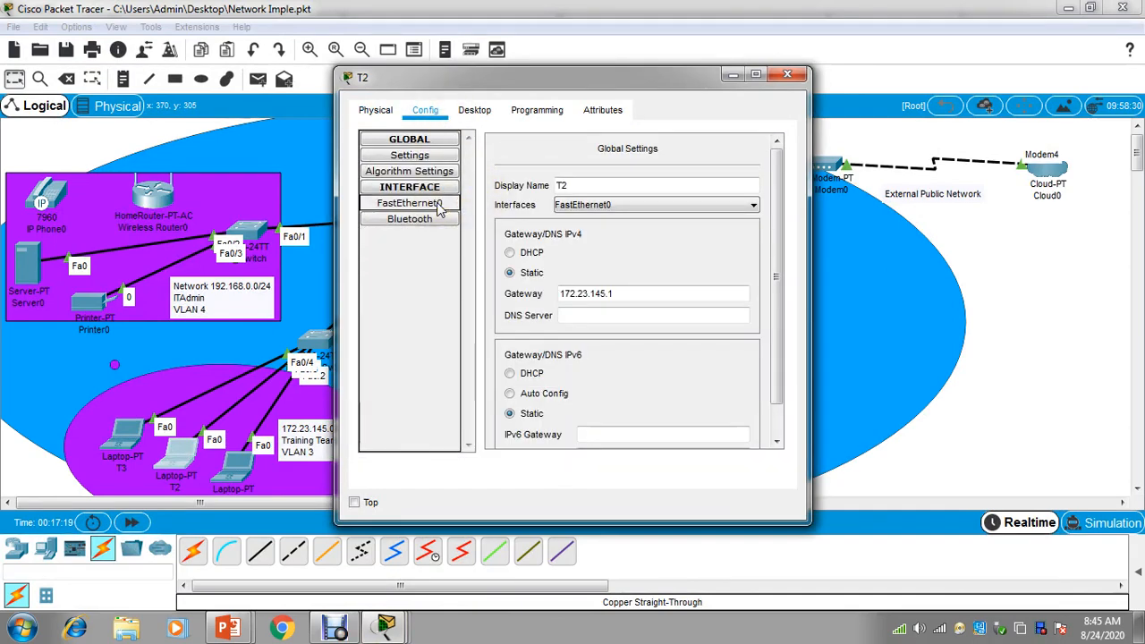
left_click(410, 203)
left_click(787, 75)
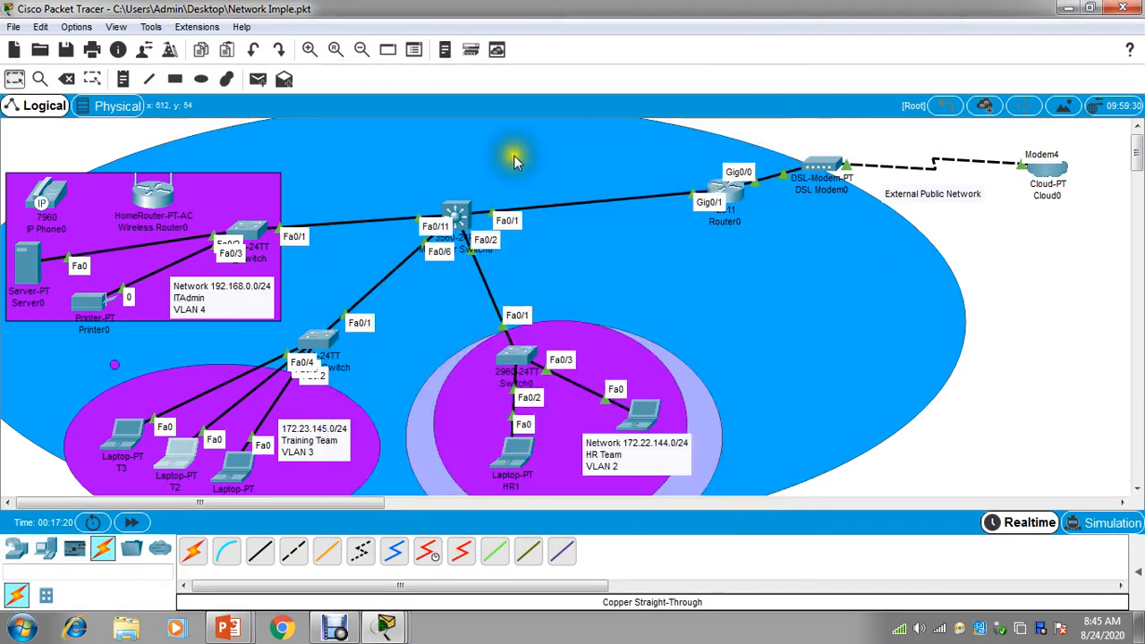
Ping 172.23.145.3 in the Training Team network from T1's Command Prompt and minimize the window
left_click(239, 455)
left_click(474, 109)
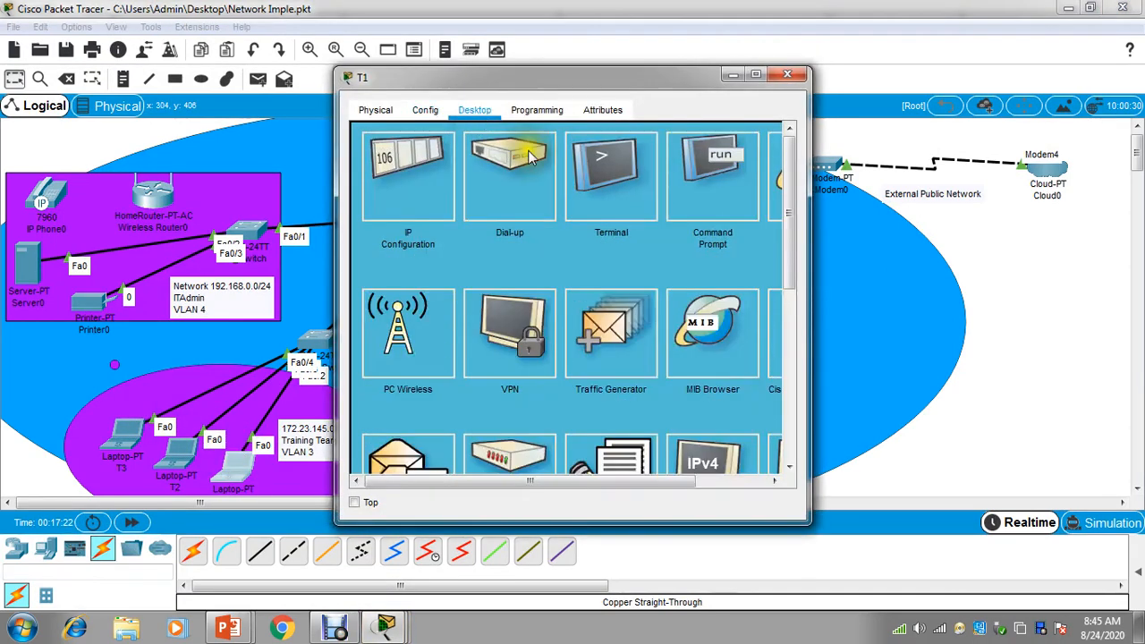
left_click(713, 179)
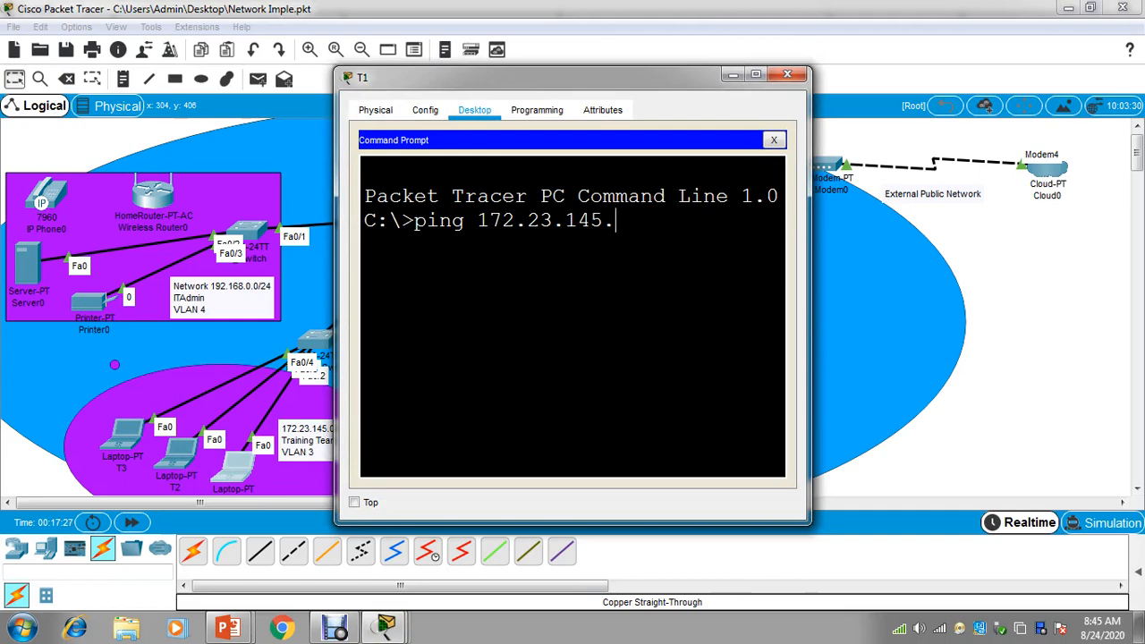
key("Return")
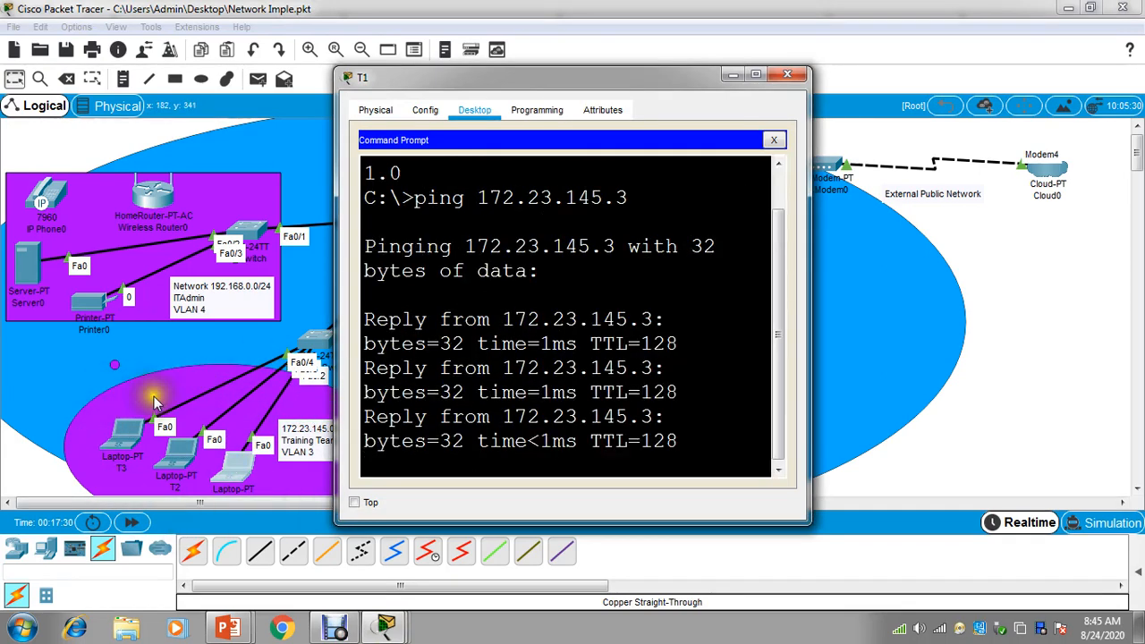
left_click(734, 75)
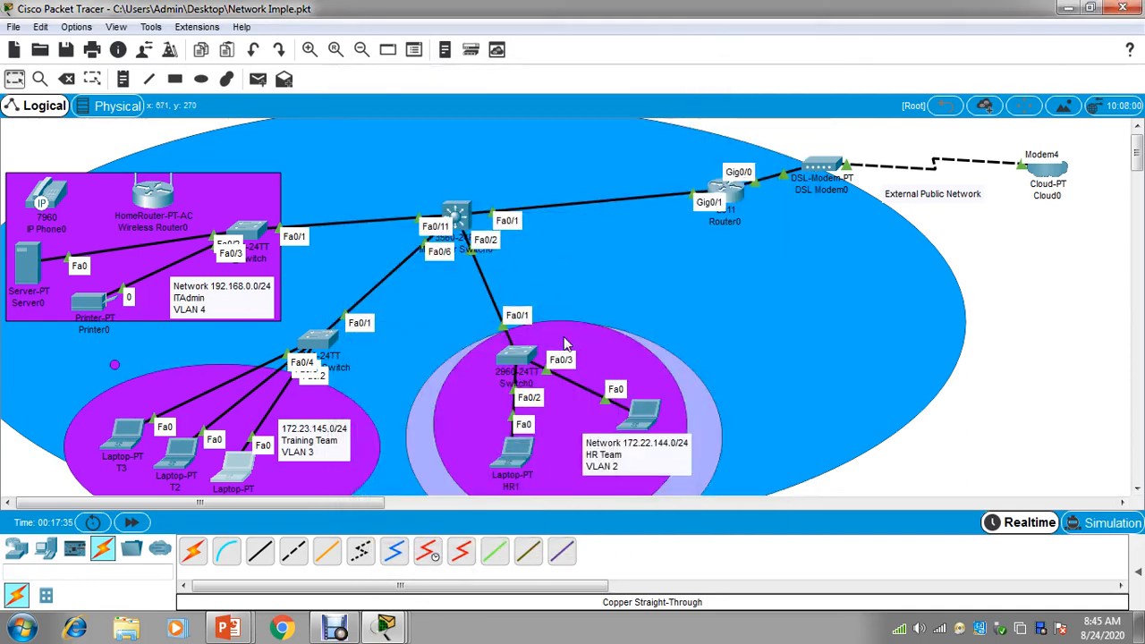
left_click(562, 348)
left_click(578, 364)
left_click(152, 365)
Open Router0's command line interface, maximize its window, and start the console session
left_click(712, 188)
left_click(724, 206)
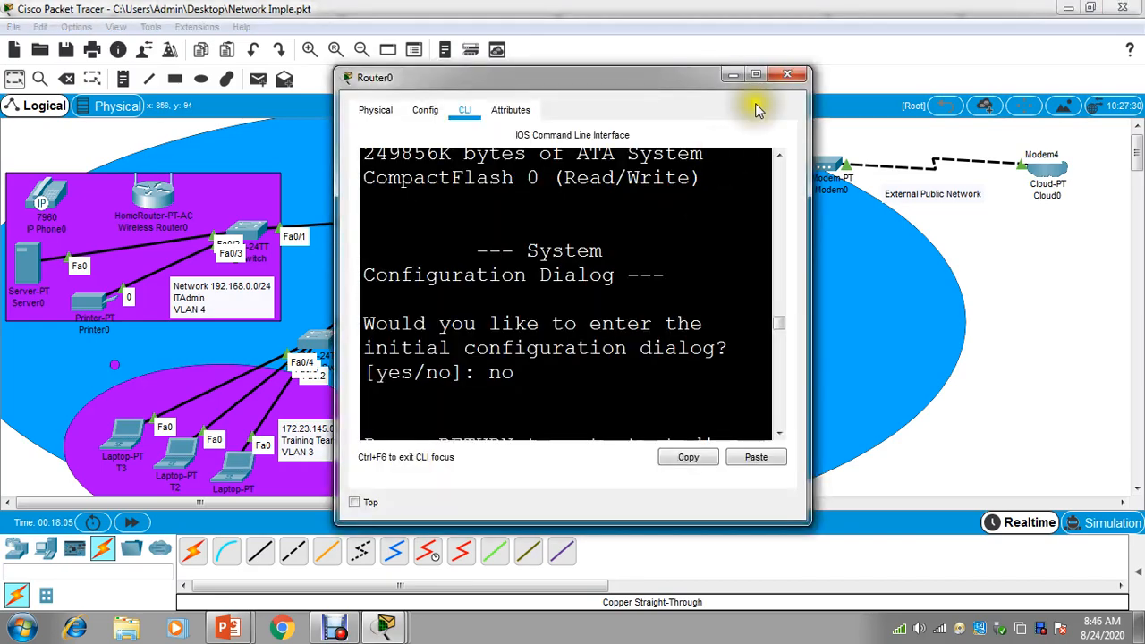
left_click(755, 74)
left_click(572, 386)
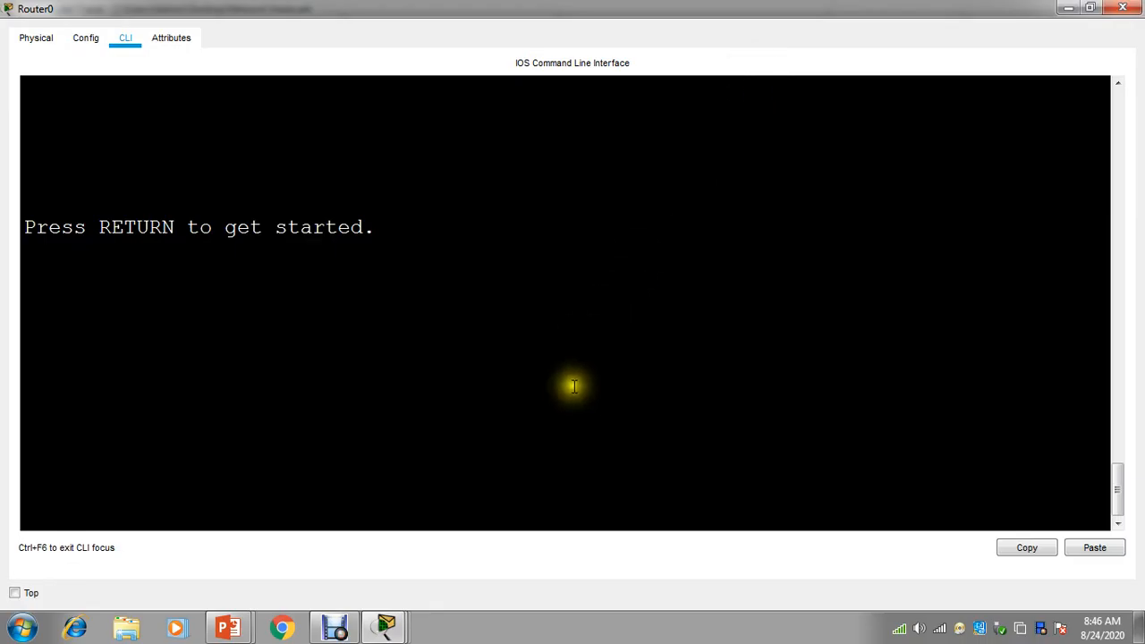
key("Return")
key("Return")
key("Return")
key("Return")
key("Return")
key("Return")
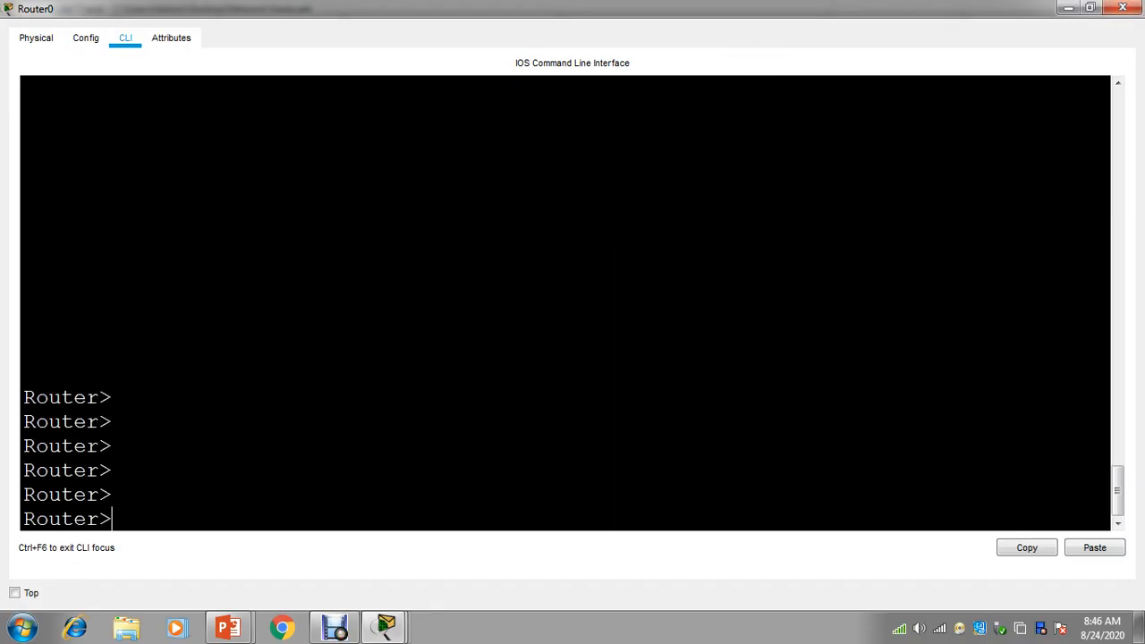
Enter privileged mode on Router0 and go into global configuration mode with conf t
type("en")
key("Return")
key("Return")
key("Return")
key("Return")
key("Return")
type("conf t")
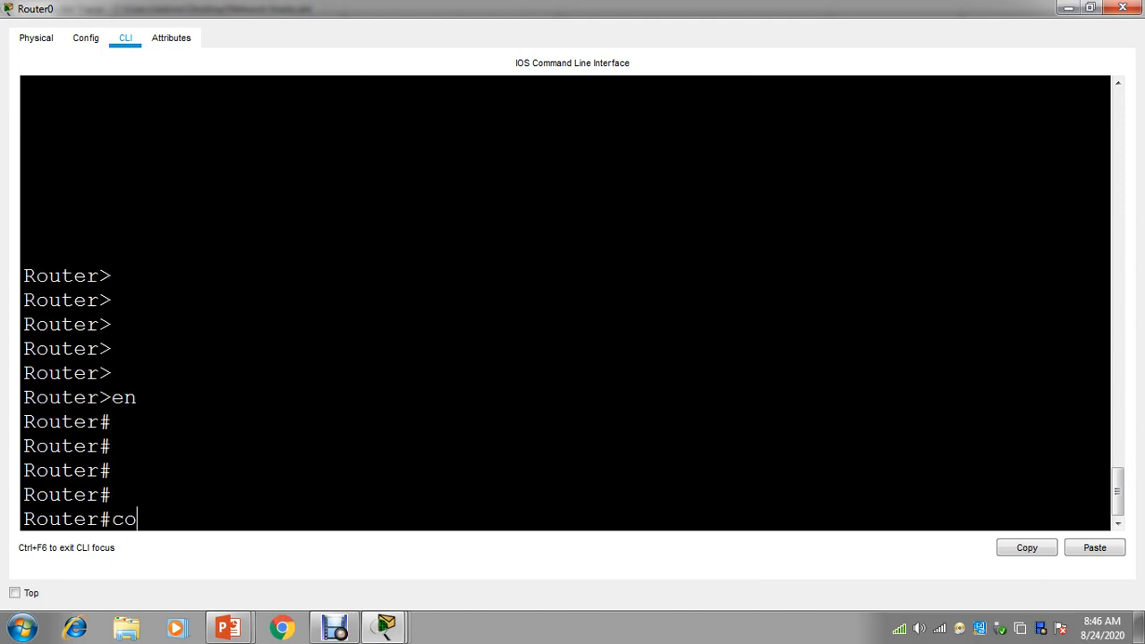
key("Return")
key("Return")
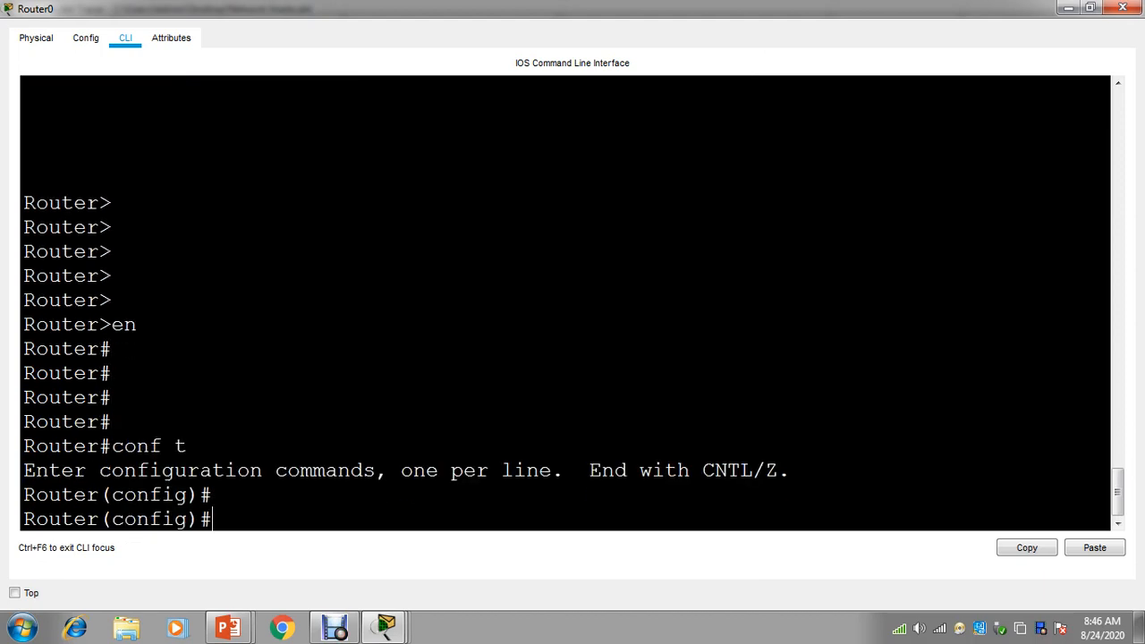
Create subinterface gigabitEthernet 0/1.1 on Router0, checking in the topology which router port faces the multilayer switch
type("i")
key("Tab")
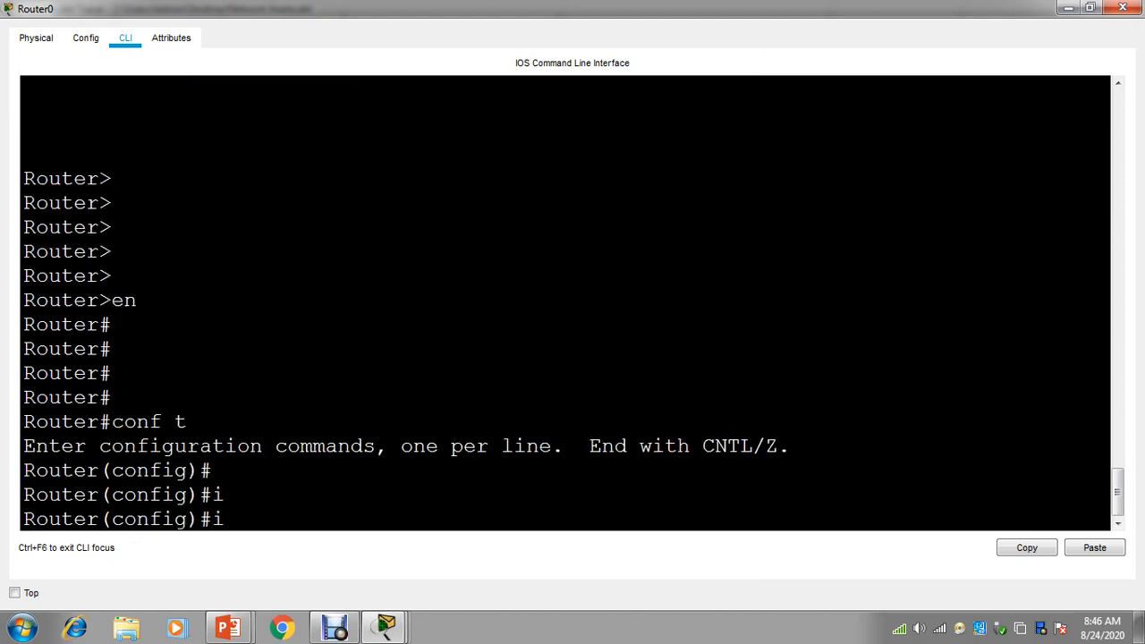
type("nt gig")
key("Tab")
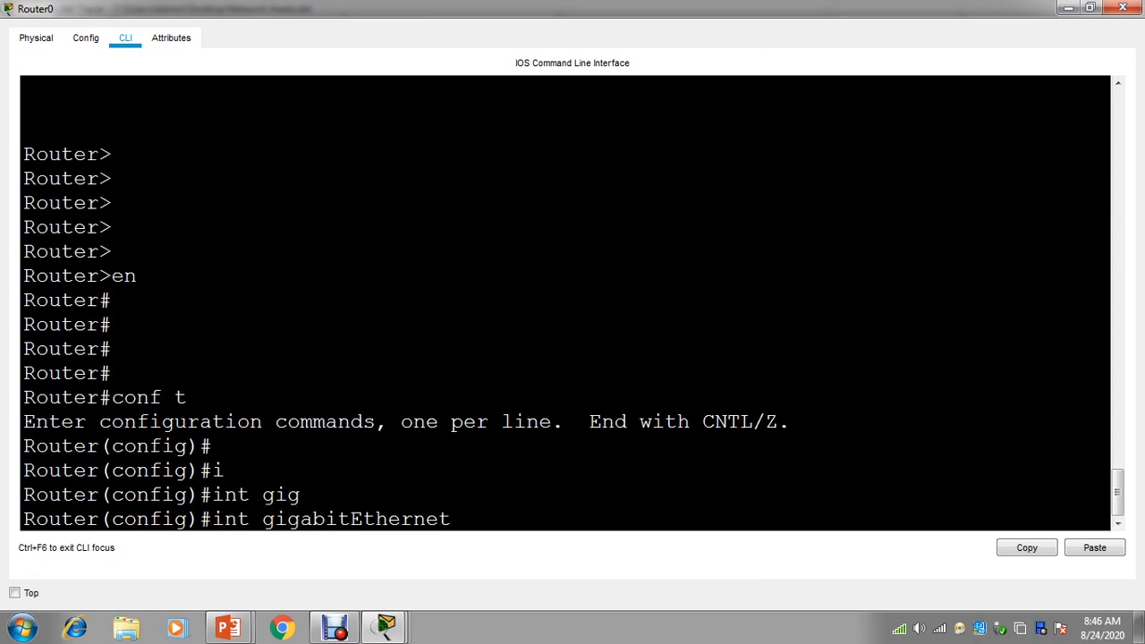
type("0/")
left_click(1068, 9)
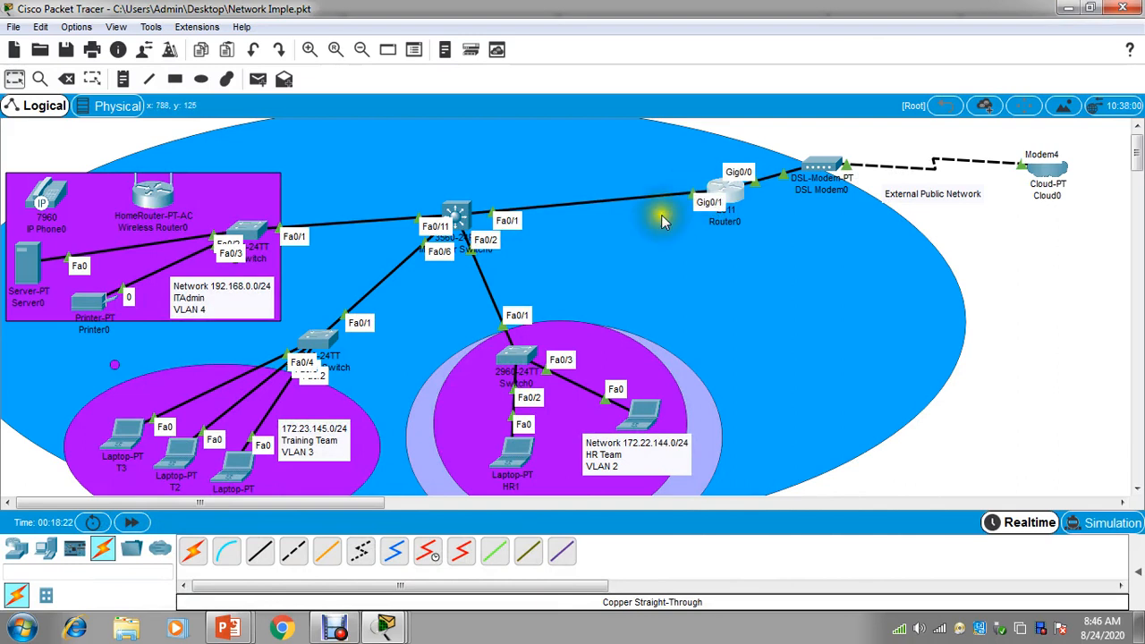
left_click(384, 627)
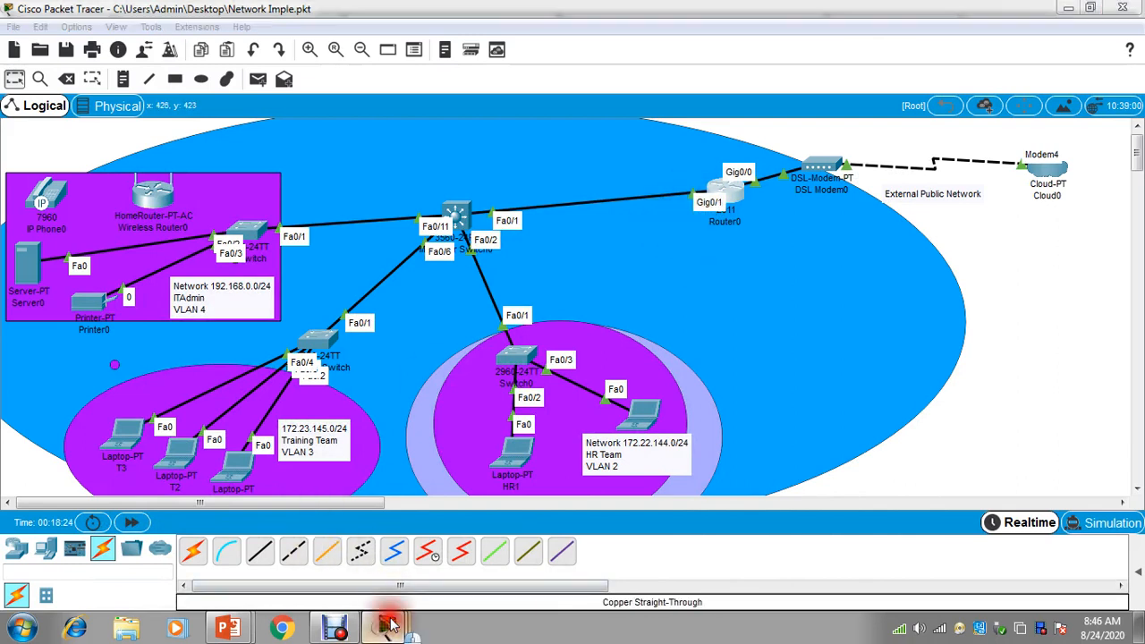
left_click(813, 562)
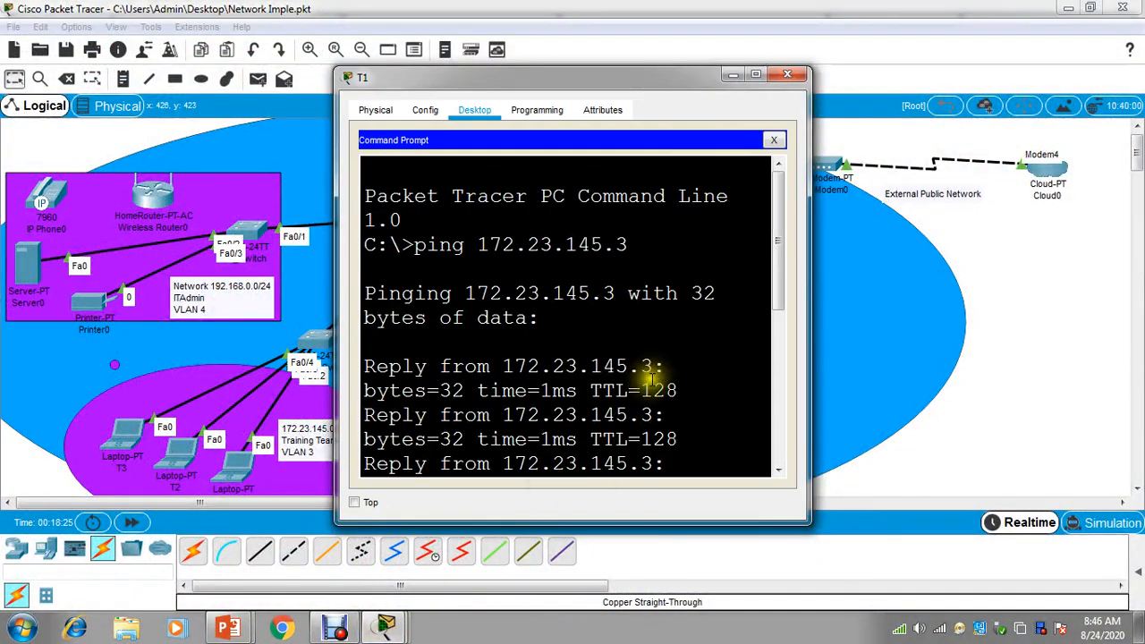
left_click(387, 628)
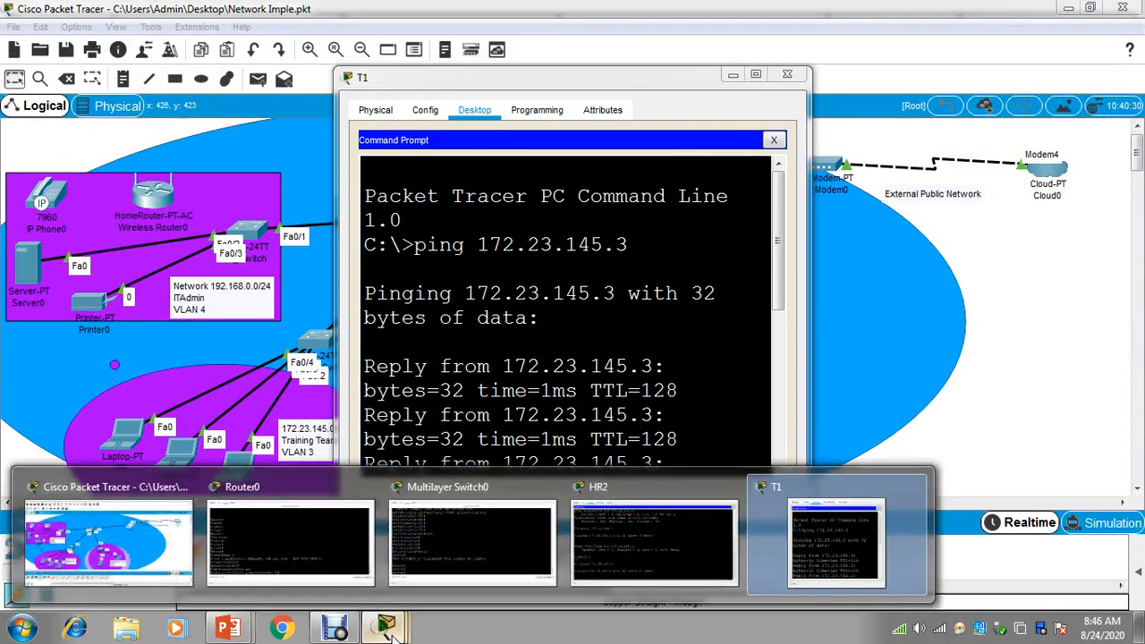
left_click(322, 570)
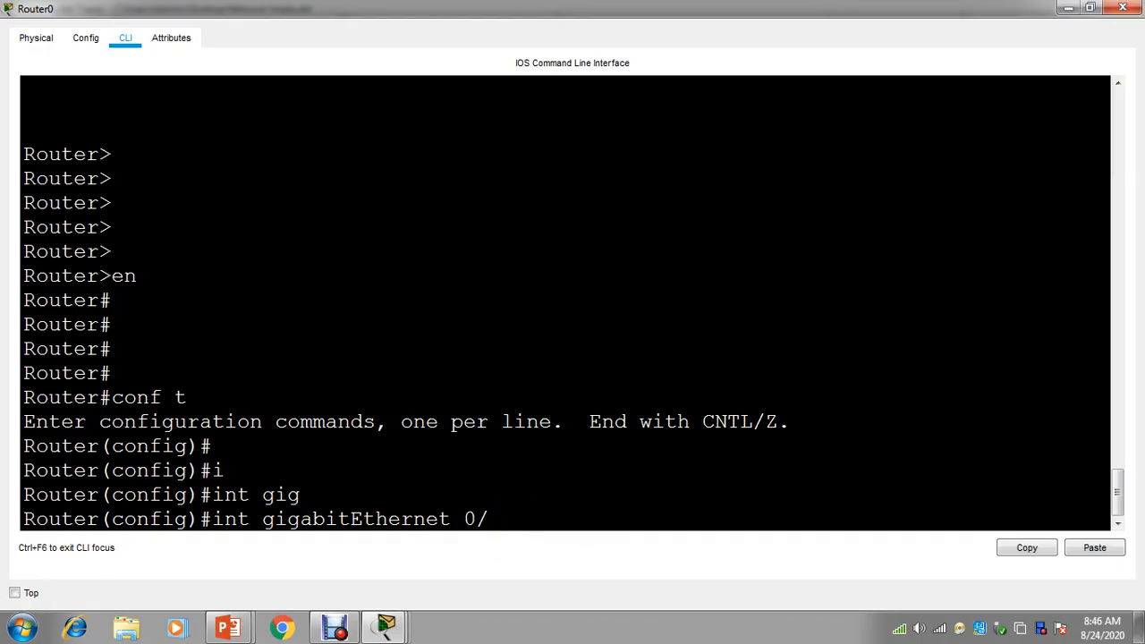
type("1.1")
key("Return")
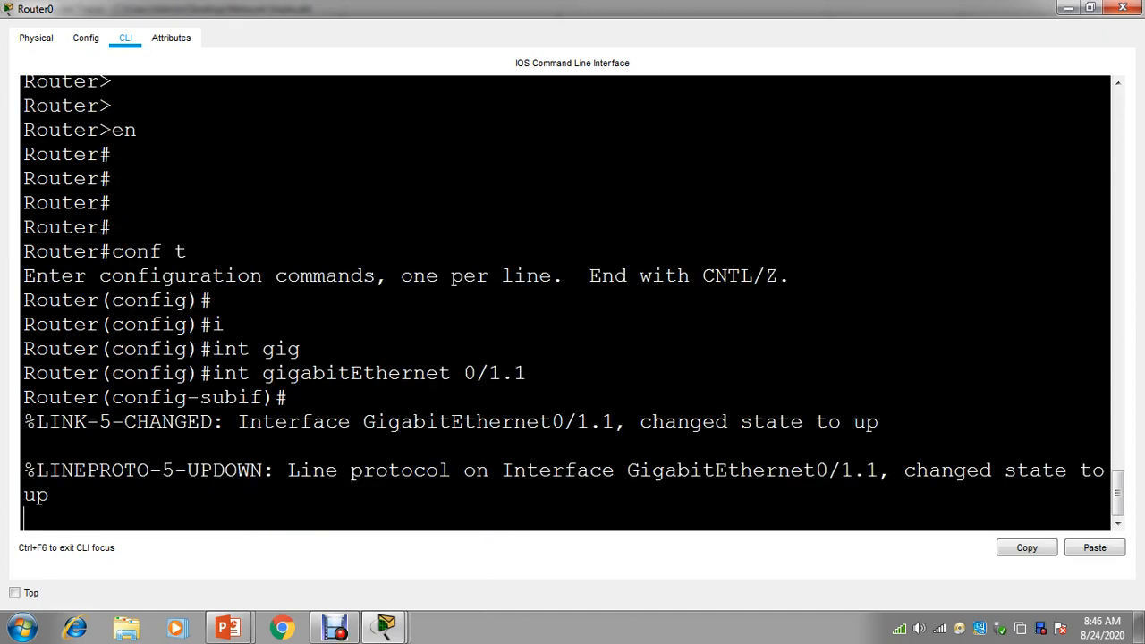
Set the encapsulation of subinterface gigabitEthernet 0/1.1 to dot1Q for VLAN 2
type("en")
key("Tab")
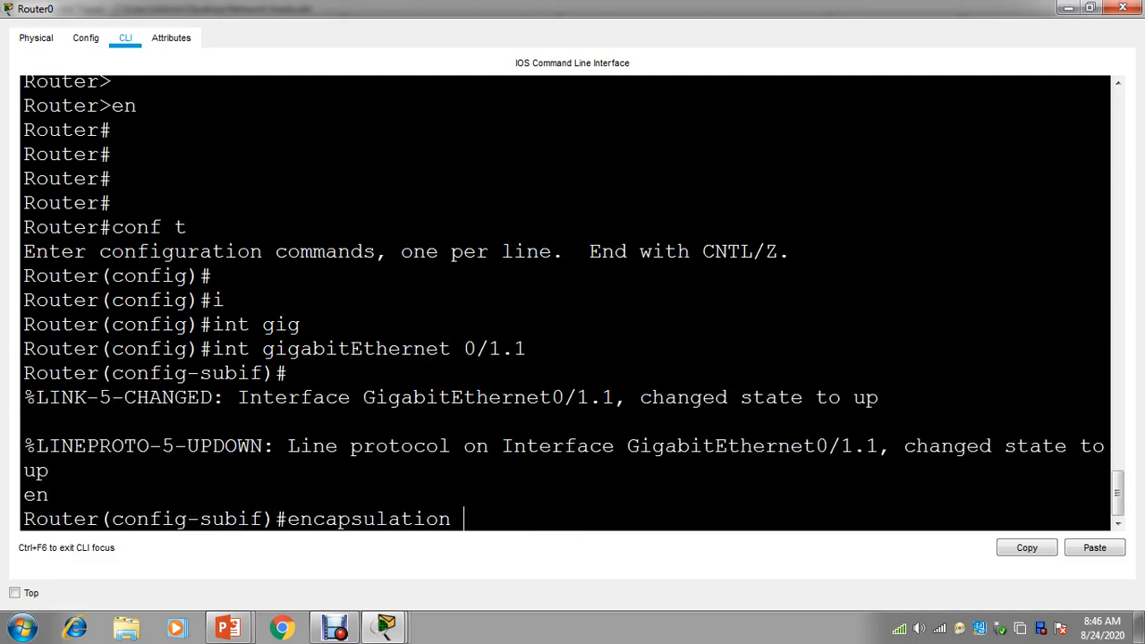
type("do")
key("Tab")
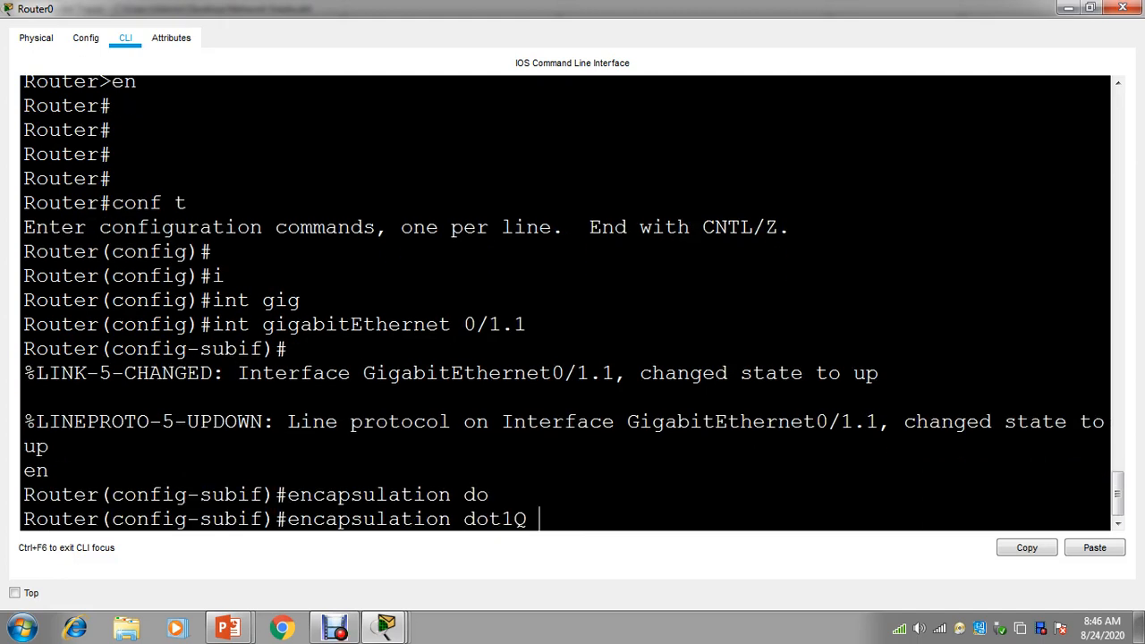
type("2")
key("Return")
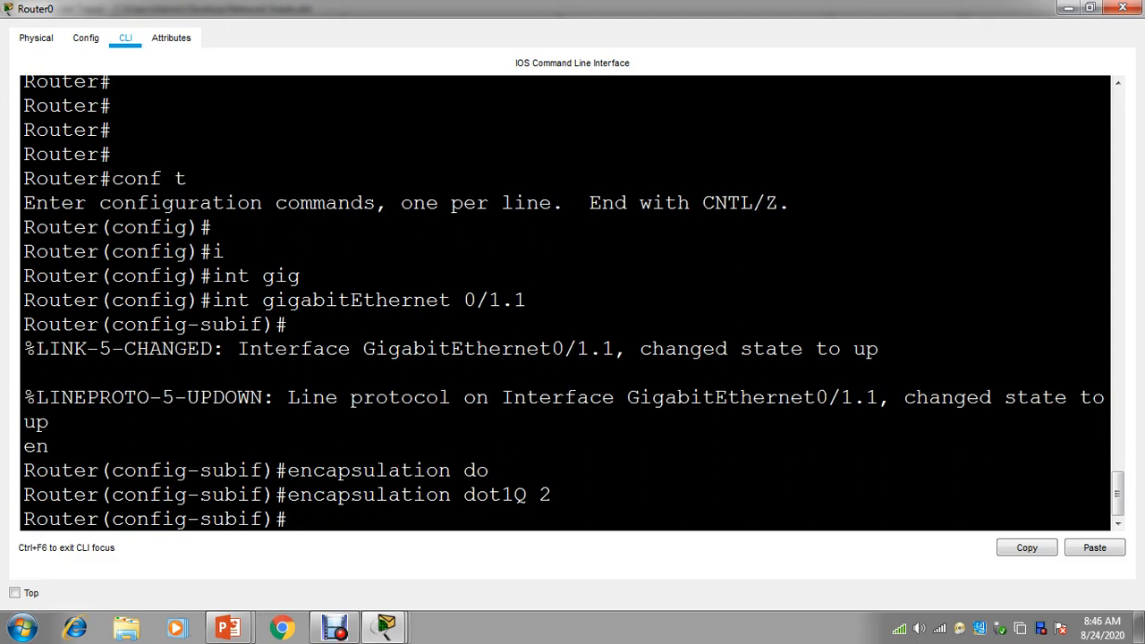
Assign the HR gateway address 172.22.144.1 with its subnet mask to subinterface gigabitEthernet 0/1.1
type("ip add 172.222")
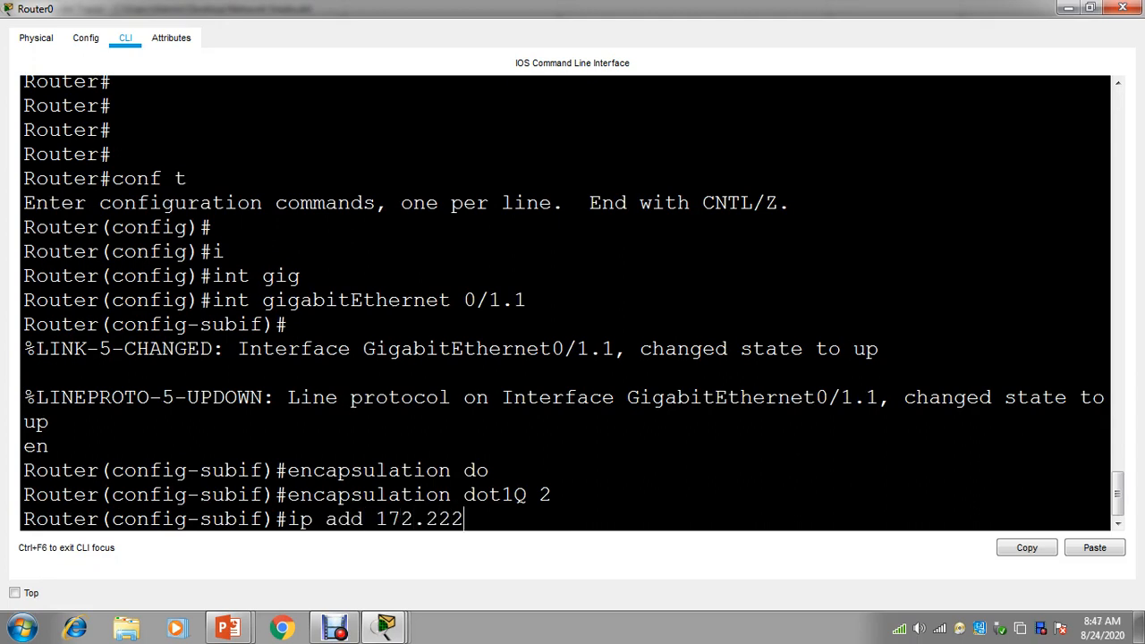
key("BackSpace")
key("BackSpace")
key("BackSpace")
type("2.144.1 255.")
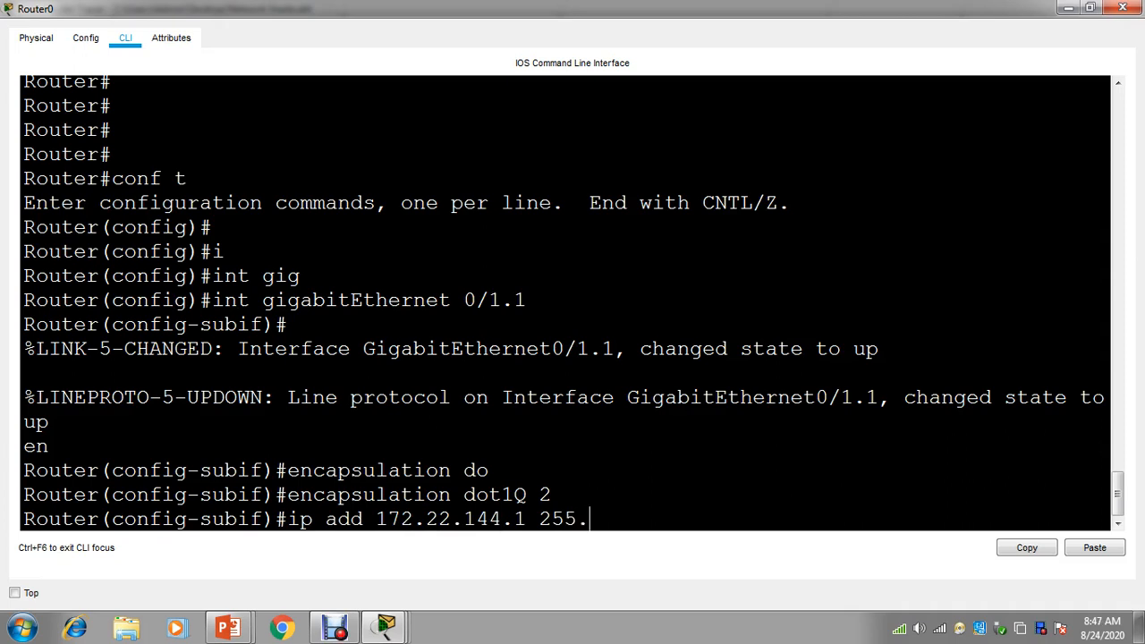
Assign 172.22.144.1 with mask 255.255.255.0 to subinterface GigabitEthernet 0/1.1, enable it with no shutdown and return to global configuration mode
type("255.255.0")
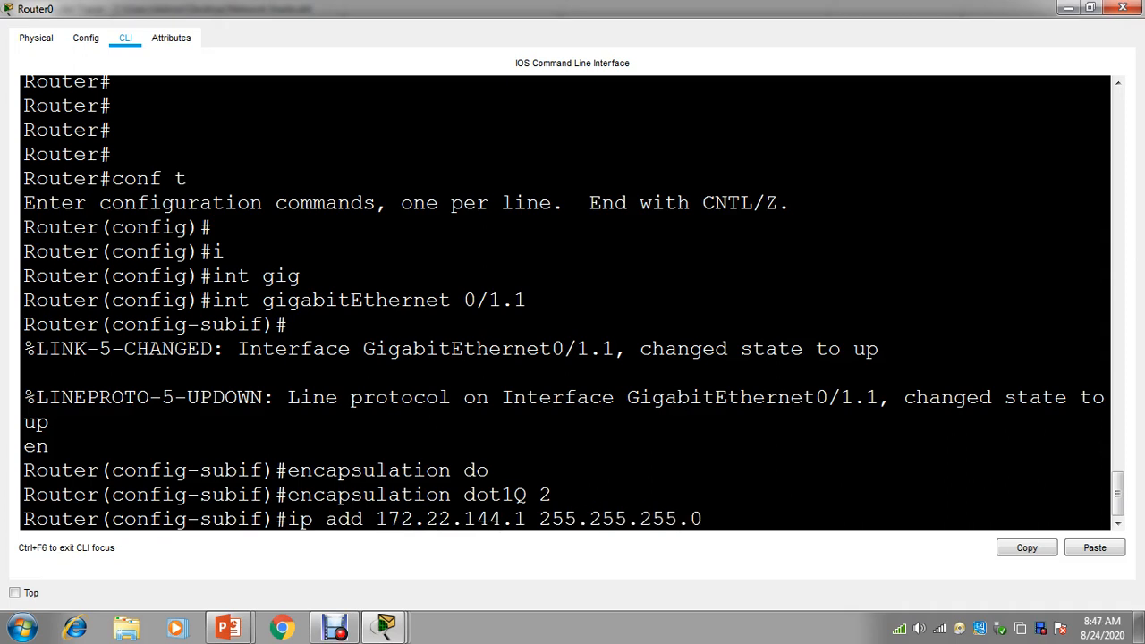
key("Return")
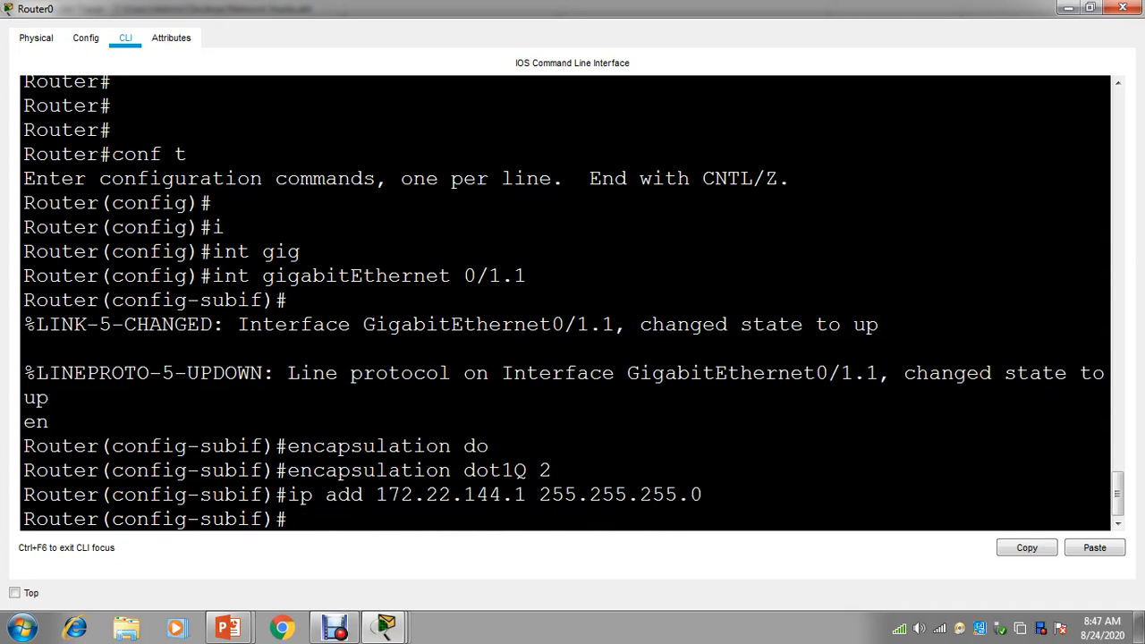
type("no sjh")
key("Tab")
key("Return")
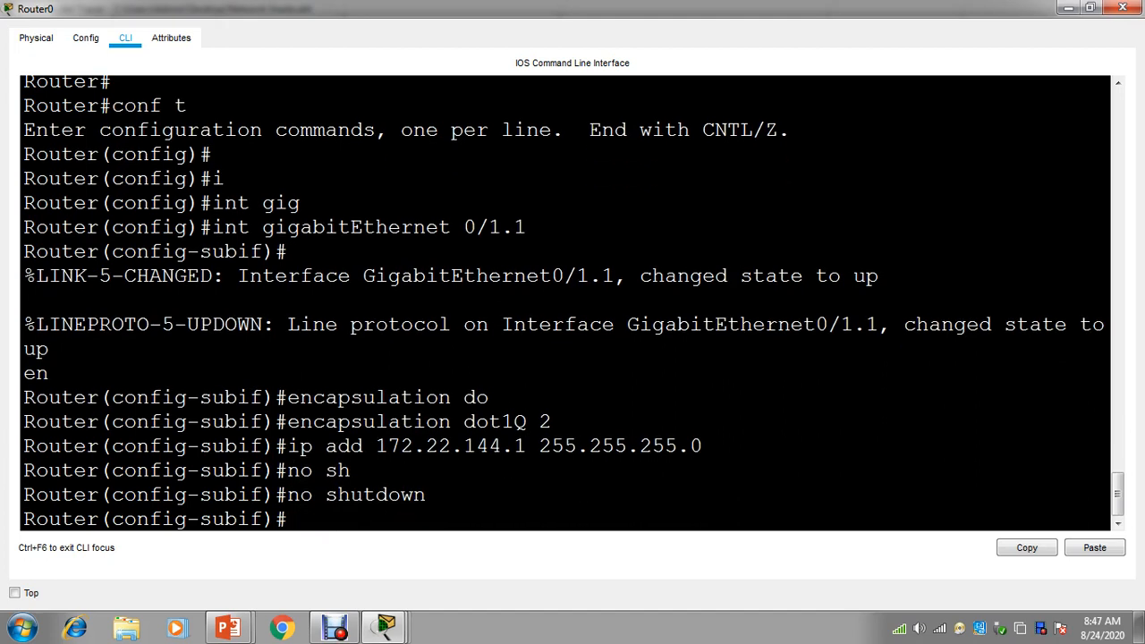
key("Return")
type("exit")
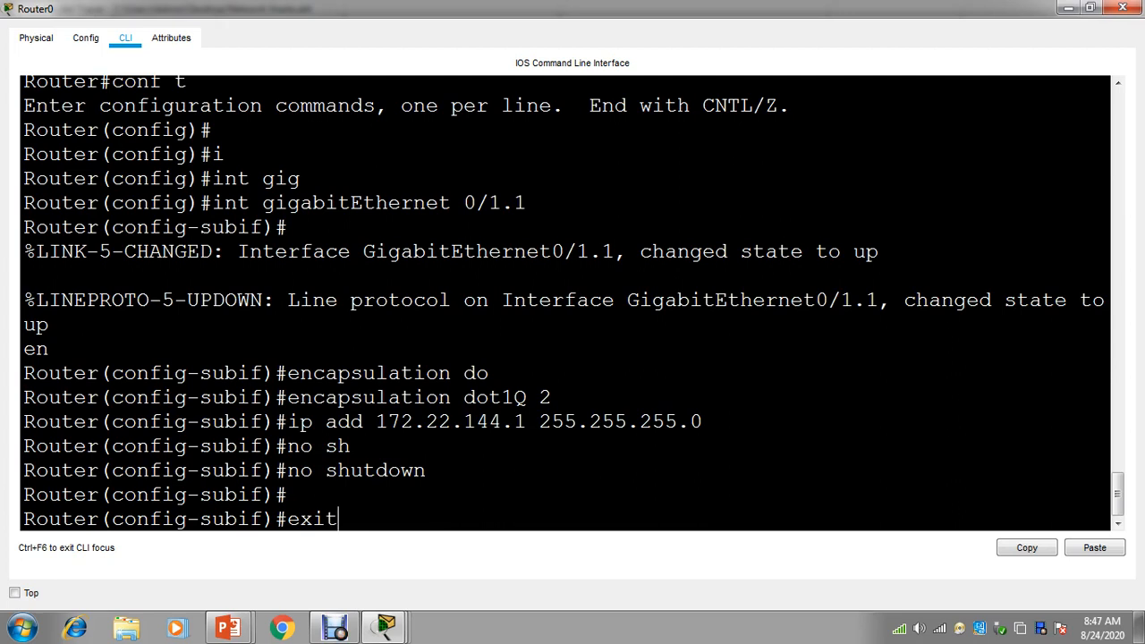
key("Return")
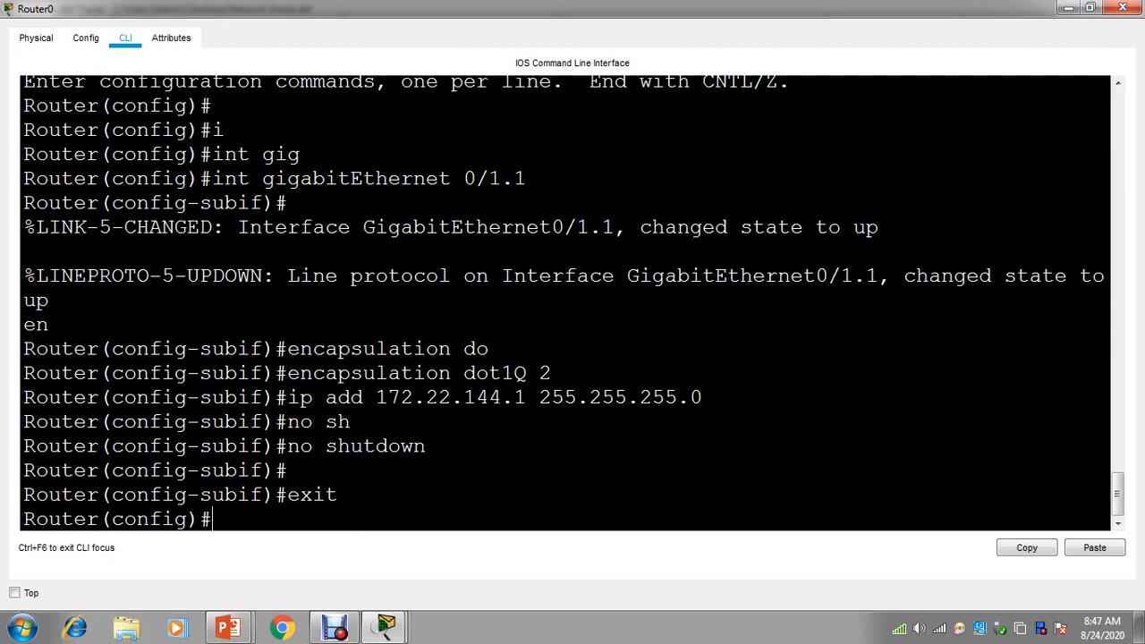
Create and enter subinterface GigabitEthernet 0/1.2 on the router
key("Up")
key("Up")
key("Up")
key("Up")
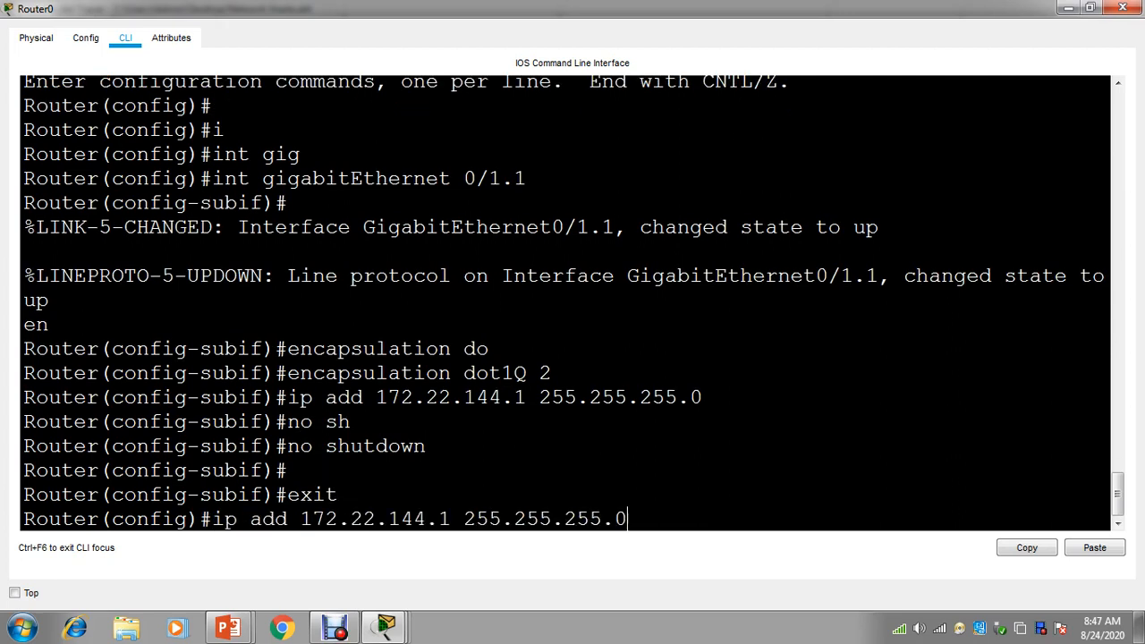
key("Up")
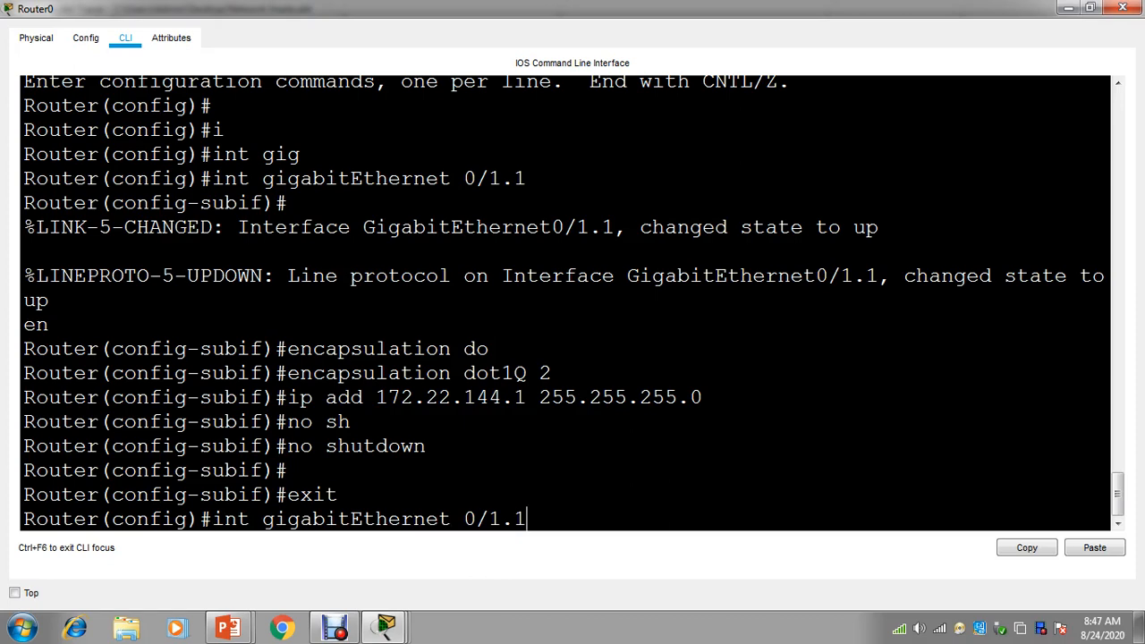
key("BackSpace")
type("2")
key("Return")
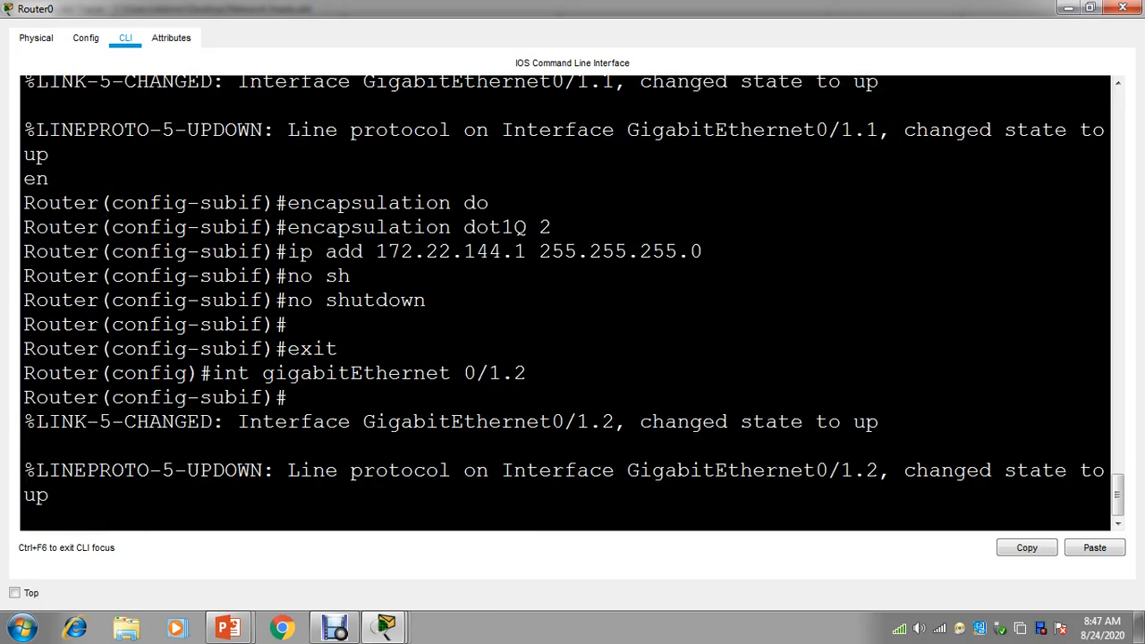
Set the encapsulation of subinterface GigabitEthernet 0/1.2 to dot1Q 3
key("Up")
key("Up")
key("Up")
key("Up")
key("Up")
key("Up")
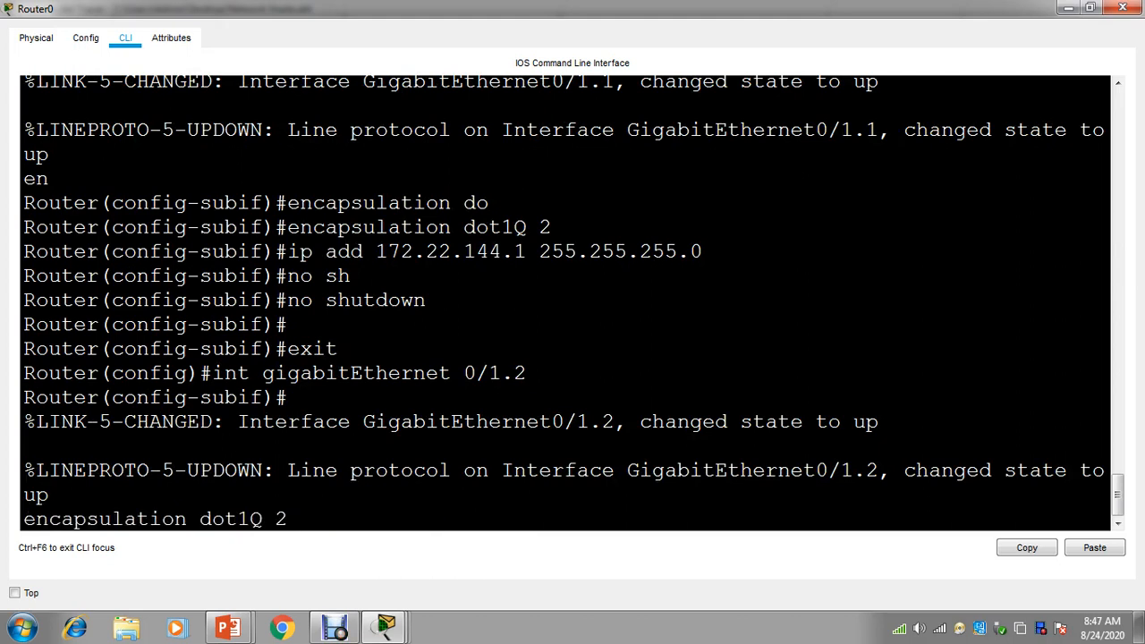
key("BackSpace")
type("3")
key("Return")
Assign 172.23.145.1 with mask 255.255.255.0 to subinterface GigabitEthernet 0/1.2 and return to global configuration mode
key("Up")
key("Up")
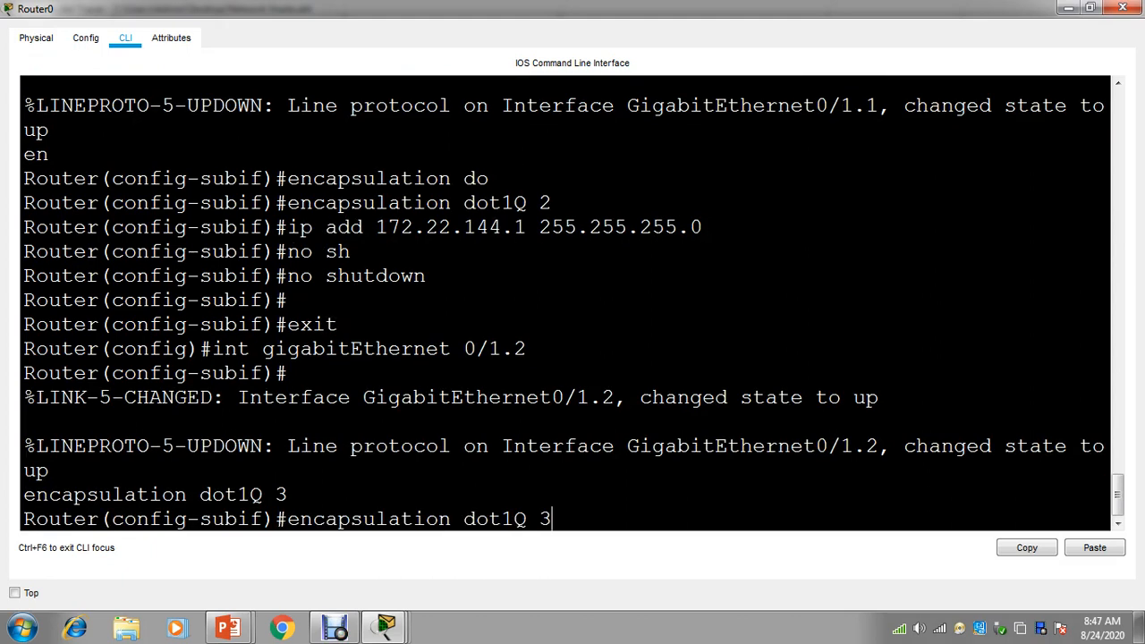
key("Up")
key("Up")
key("Up")
key("Up")
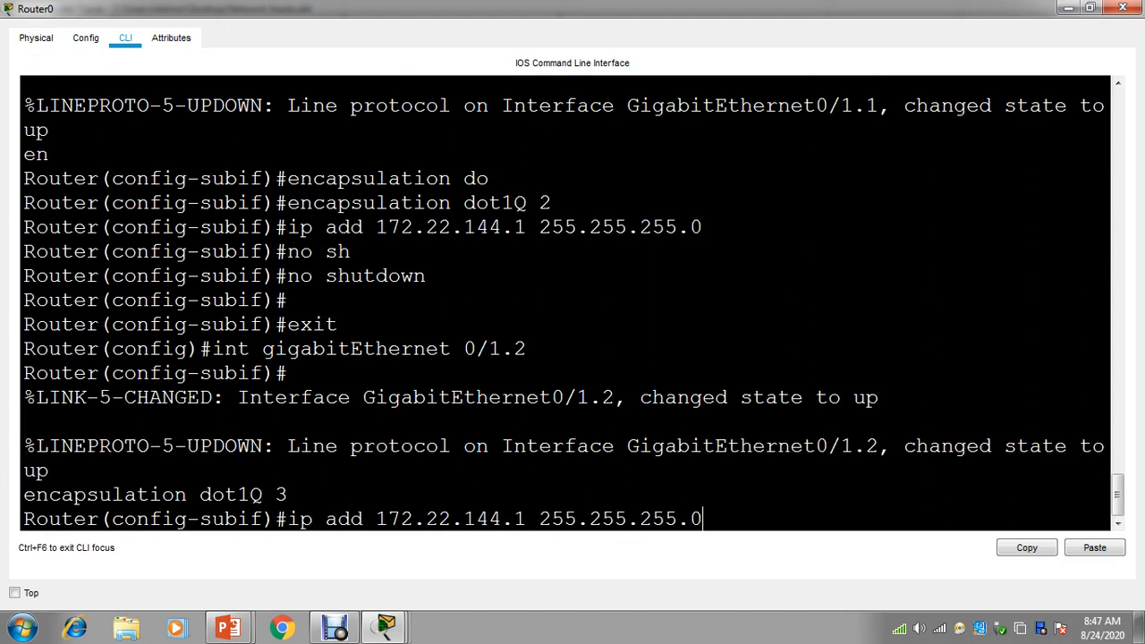
key("Left")
key("Left")
key("Left")
key("Left")
key("BackSpace")
type("5")
key("Left")
key("Left")
key("BackSpace")
type("3")
key("Return")
key("Return")
type("exit")
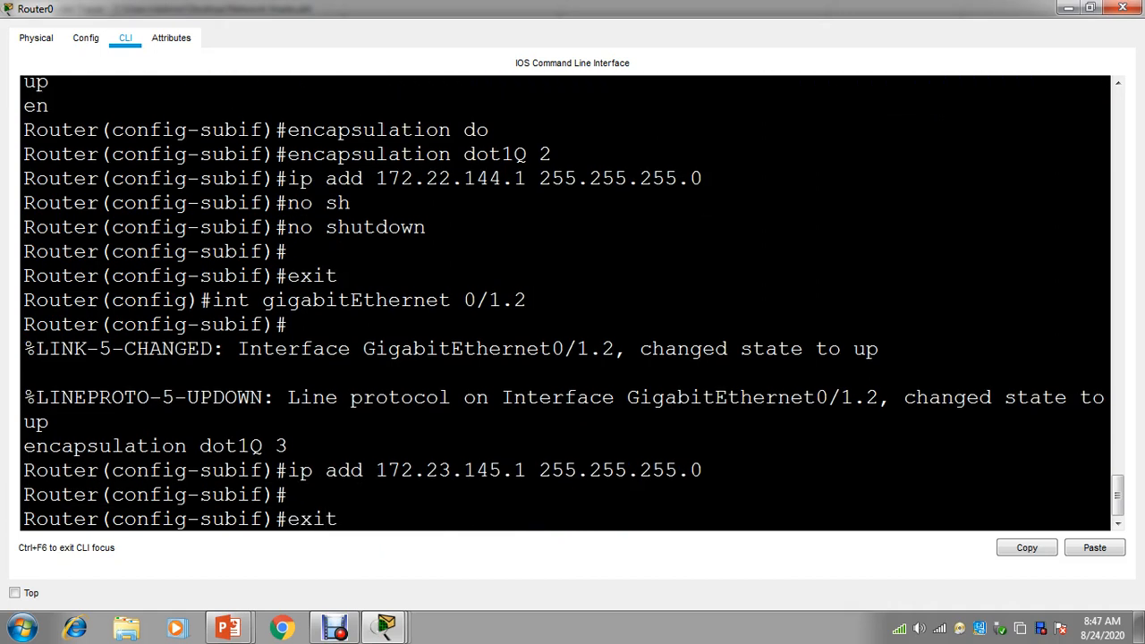
key("Return")
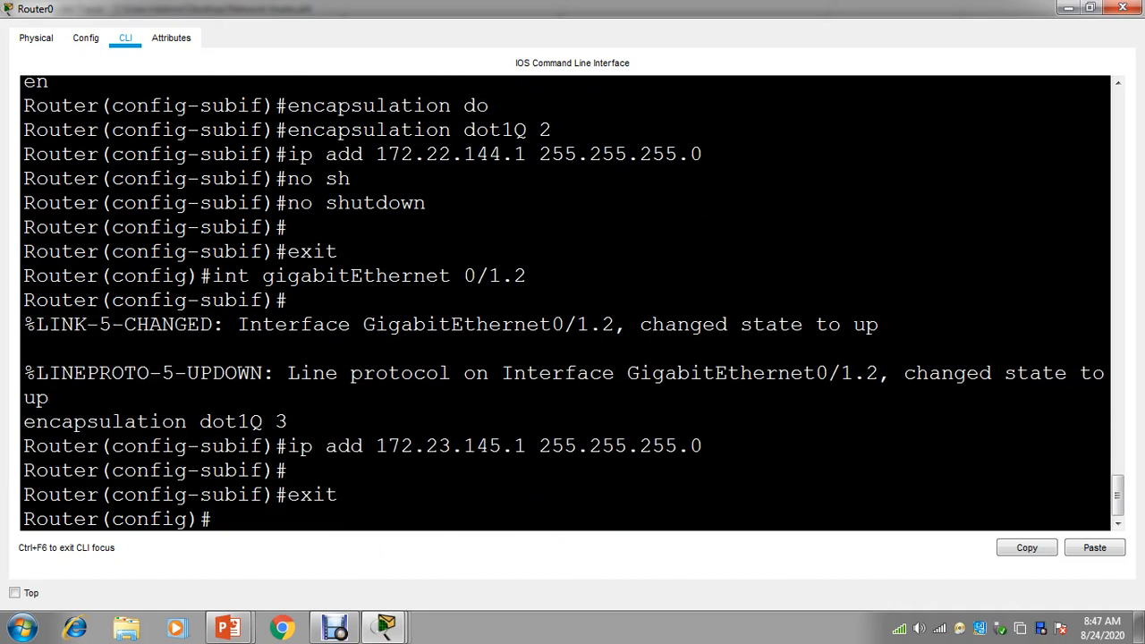
Create and enter subinterface GigabitEthernet 0/1.3 on the router
key("Up")
key("Up")
key("Up")
key("Up")
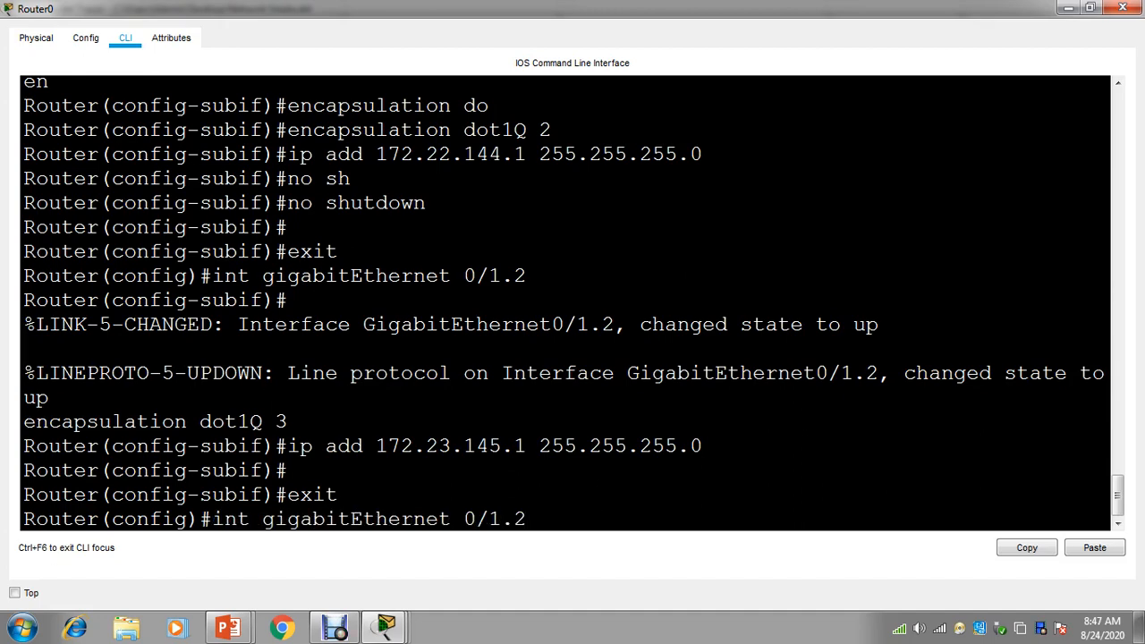
key("BackSpace")
type("3")
key("Return")
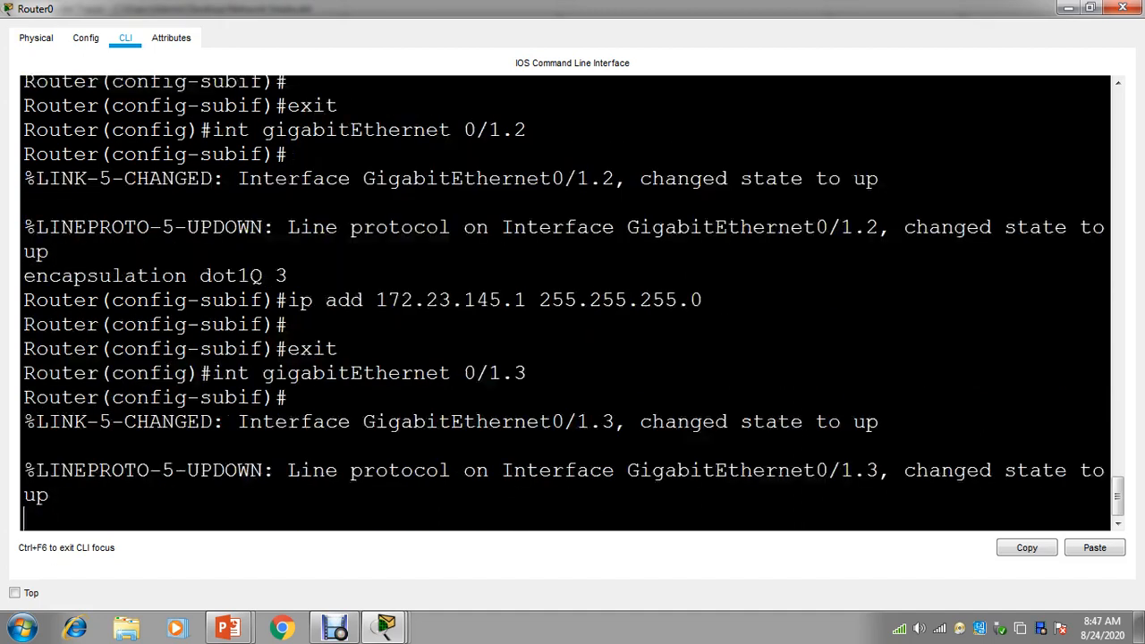
Set the encapsulation of subinterface GigabitEthernet 0/1.3 to dot1Q 4
key("Up")
key("Up")
key("Up")
key("Up")
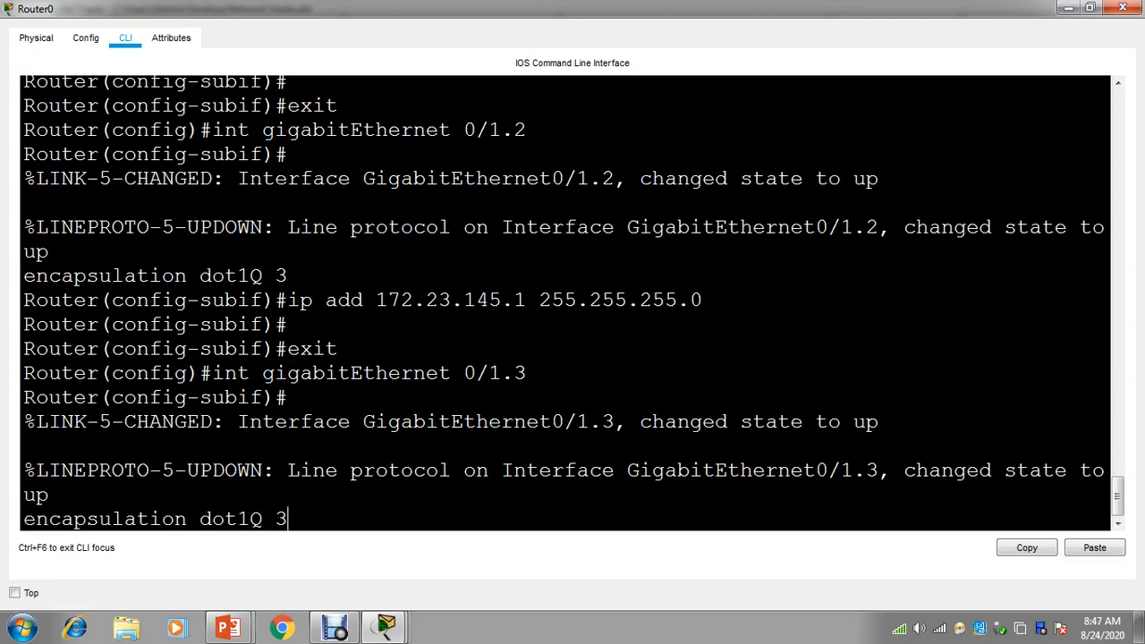
key("Up")
key("Down")
key("BackSpace")
type("4")
key("Return")
Assign 192.168.0.1 with mask 255.255.255.0 to subinterface GigabitEthernet 0/1.3
key("Up")
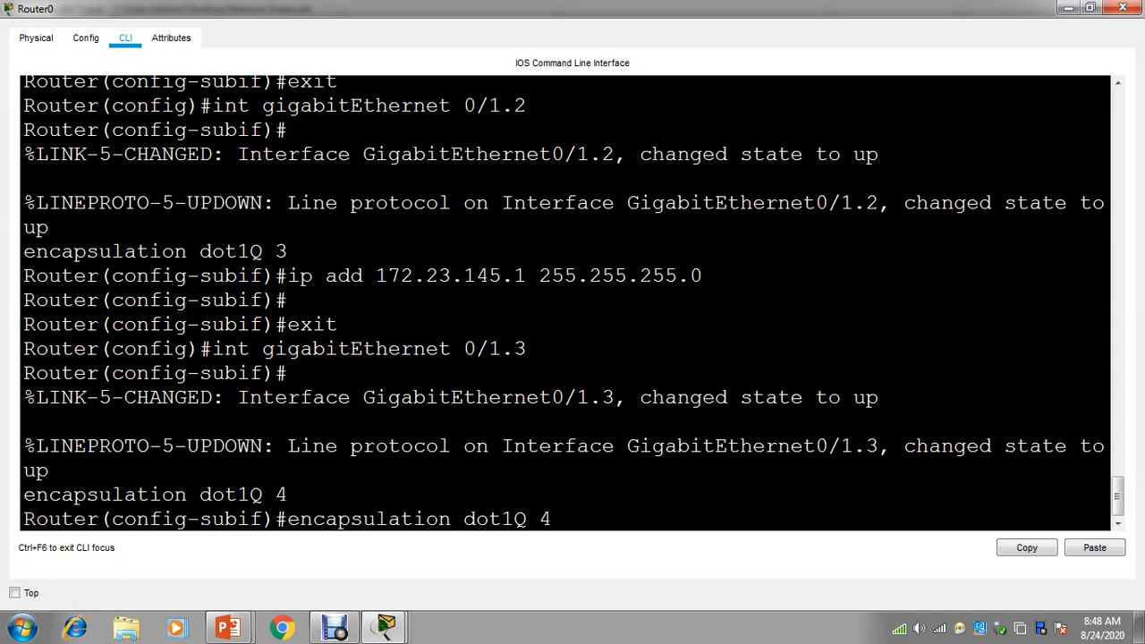
key("Up")
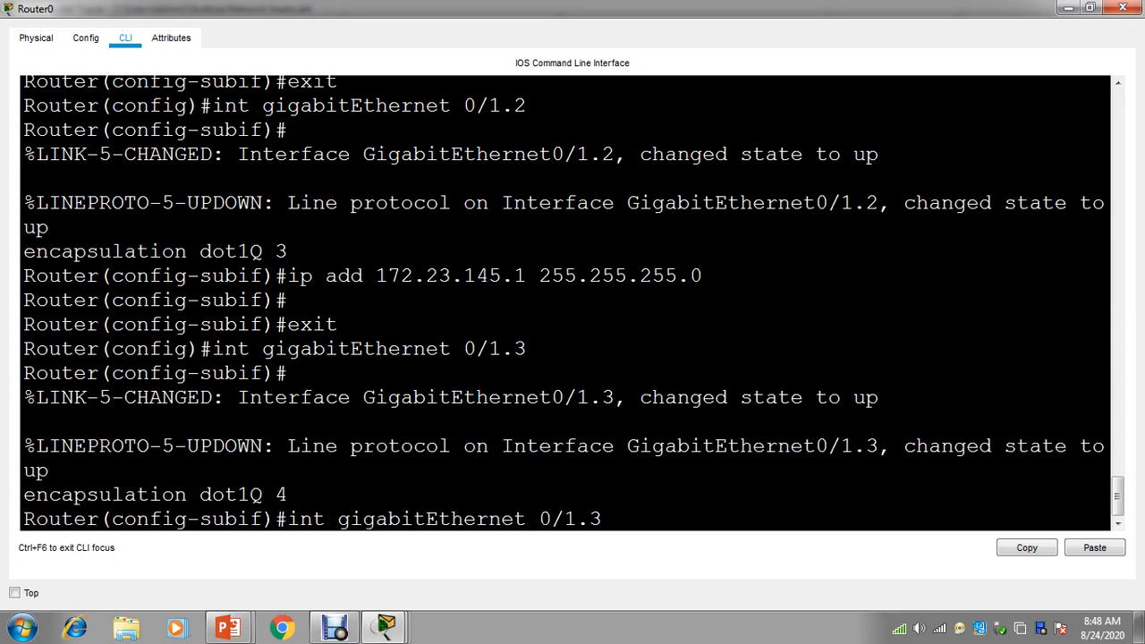
key("Up")
key("Up")
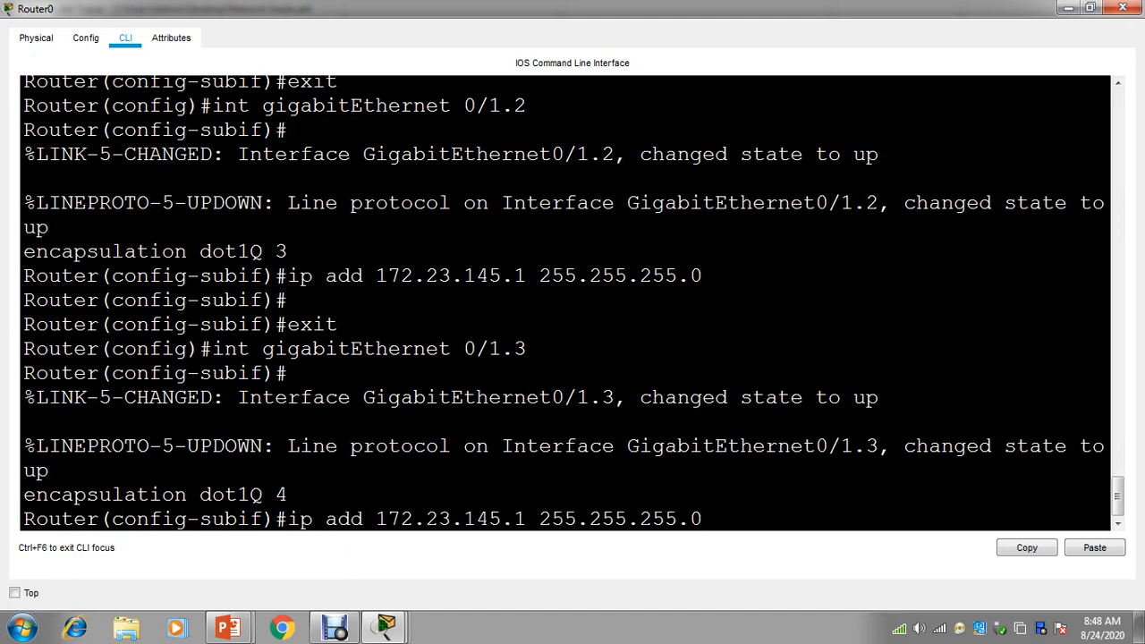
key("Left")
key("Left")
key("Left")
key("Left")
key("Left")
key("Left")
key("Left")
key("Left")
key("Left")
key("Left")
key("Left")
key("Left")
key("BackSpace")
key("BackSpace")
key("BackSpace")
key("BackSpace")
key("BackSpace")
key("BackSpace")
key("BackSpace")
key("BackSpace")
key("BackSpace")
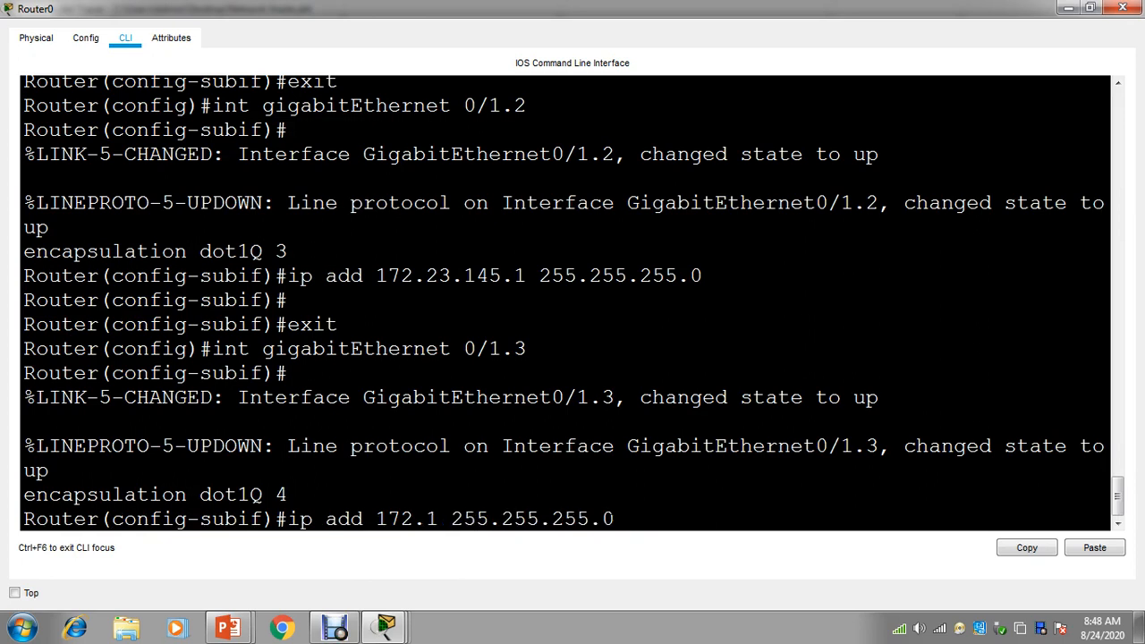
type("92.168")
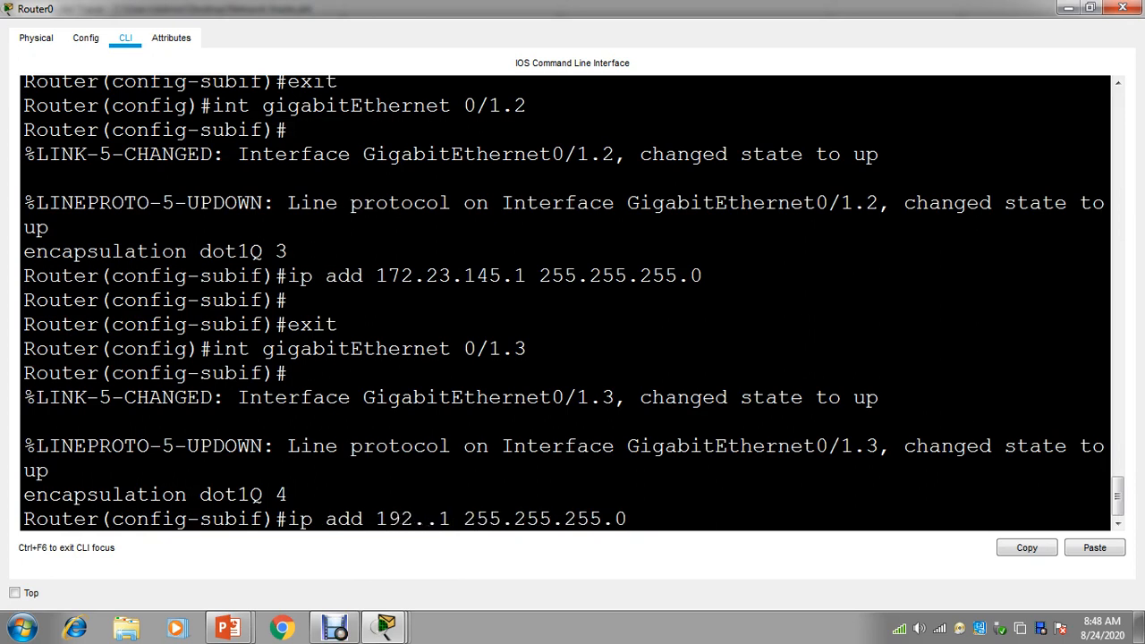
type(".0")
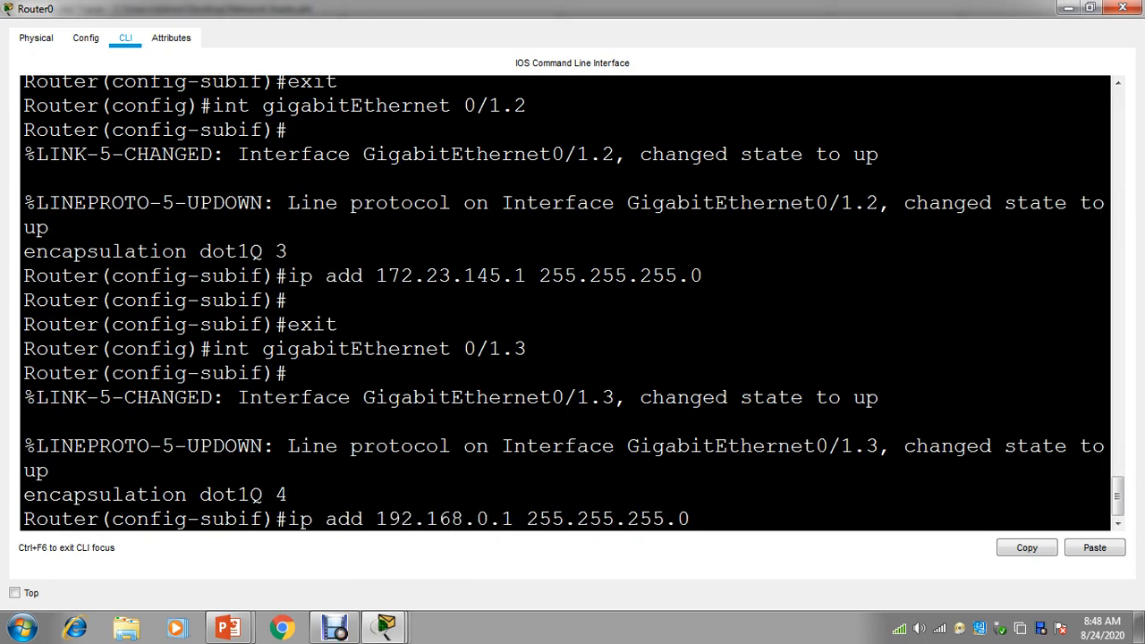
key("Return")
Enable subinterface GigabitEthernet 0/1.3 with no shutdown and return to global configuration mode
key("Return")
type("sh")
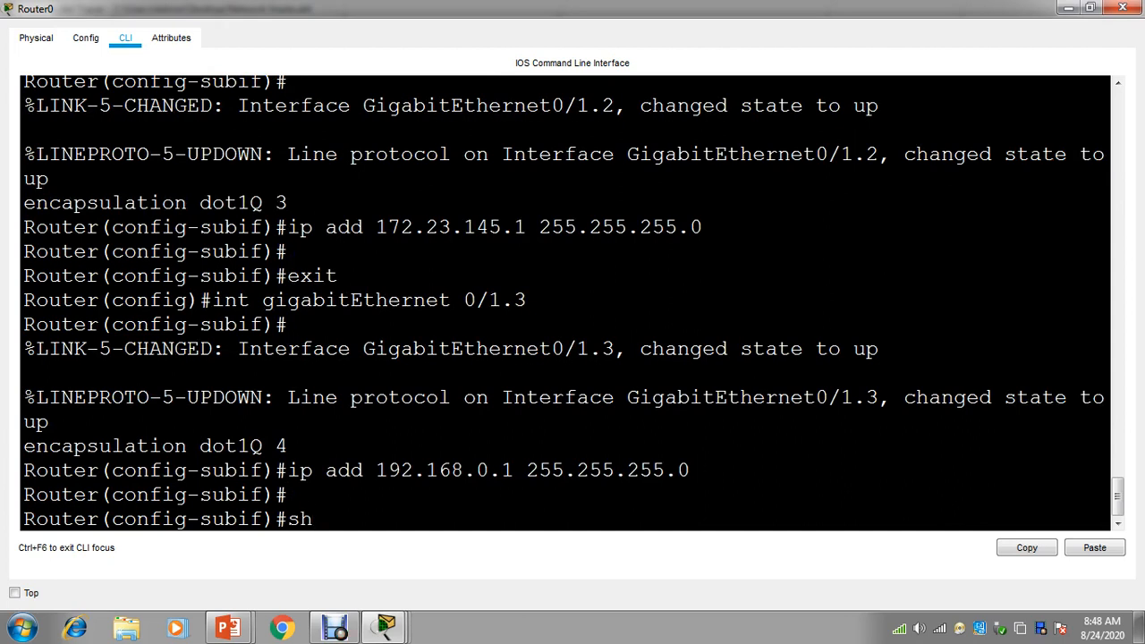
key("BackSpace")
key("BackSpace")
type("no shu")
key("Tab")
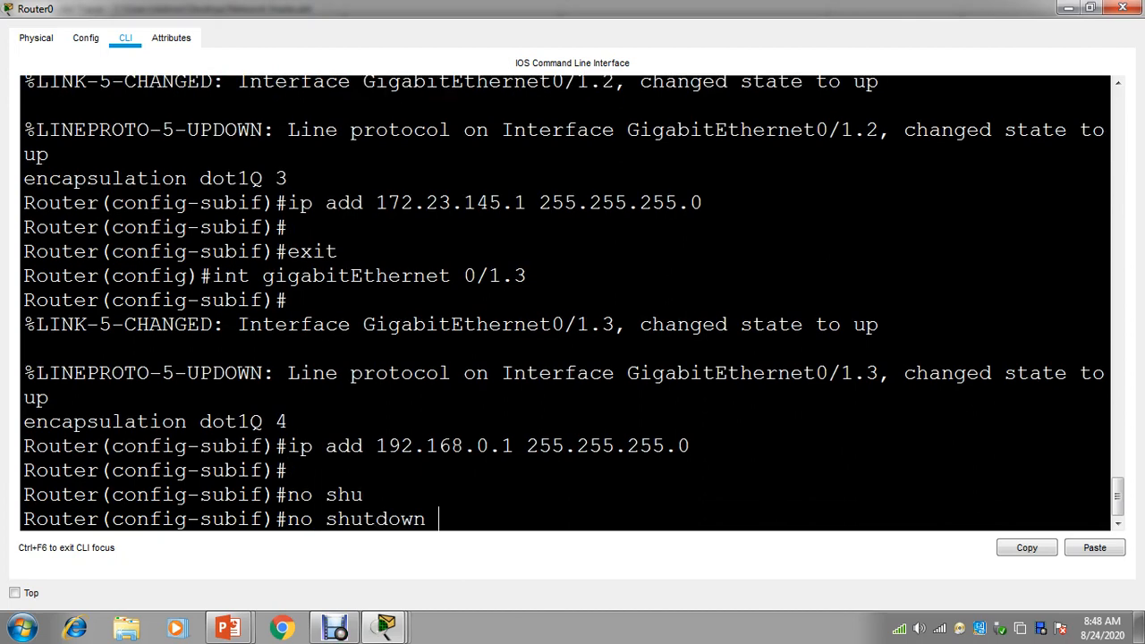
key("Return")
key("Return")
key("Return")
type("exit")
key("Return")
key("Return")
key("Return")
key("Return")
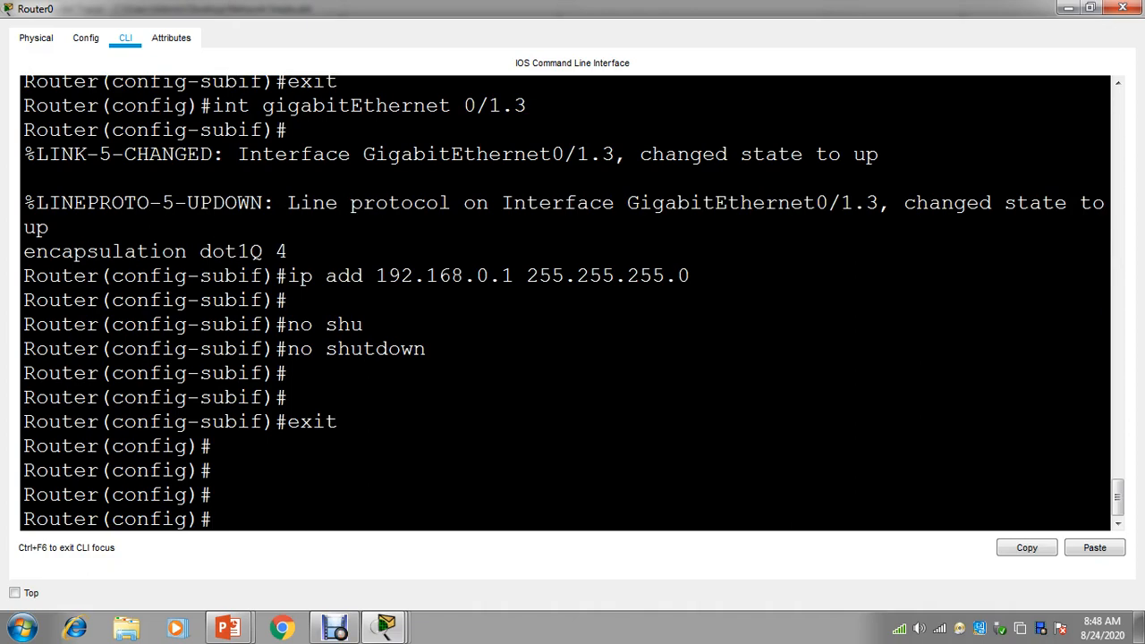
Minimize the Router0 and T1 windows and slightly reposition Router0 and laptop HR2 in the network topology
left_click(1068, 8)
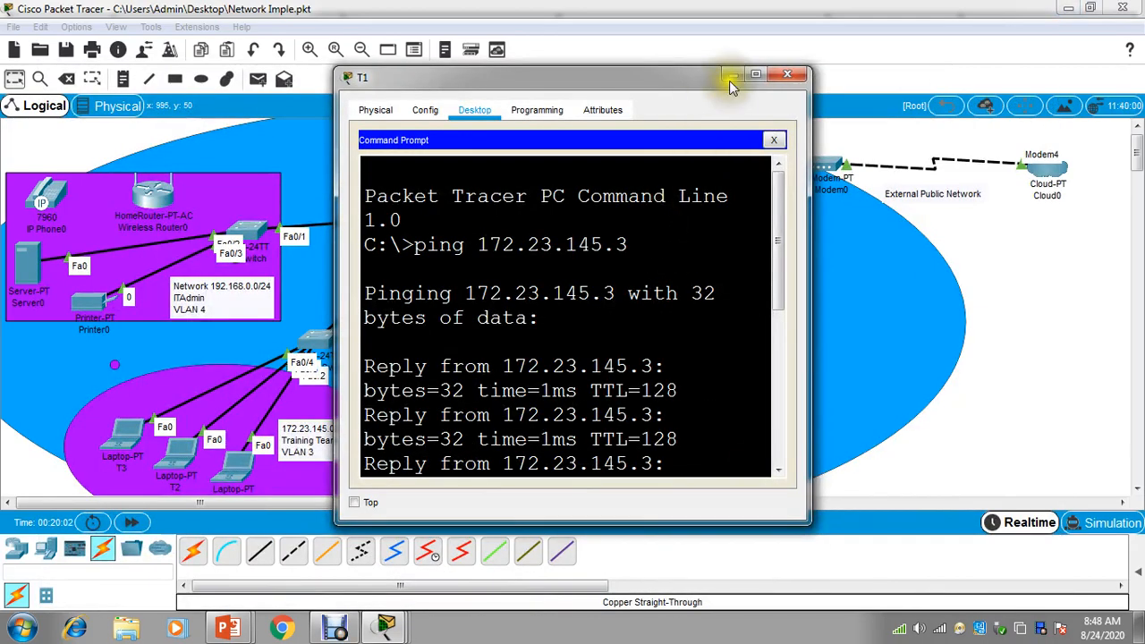
left_click(730, 76)
left_click_drag(724, 190, 700, 168)
left_click_drag(452, 217, 542, 185)
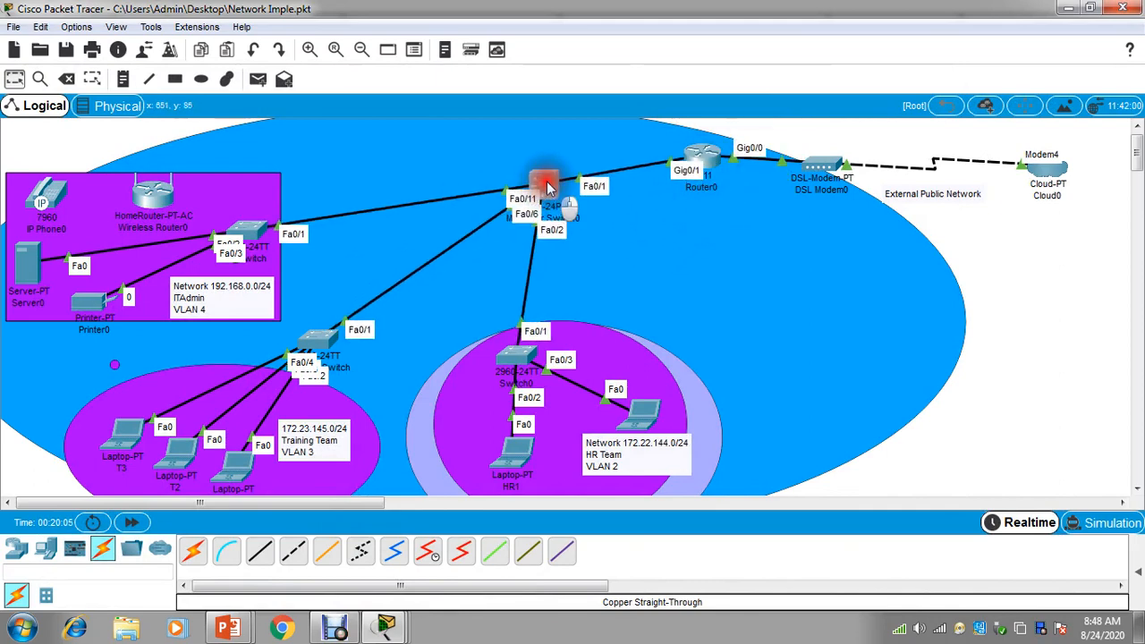
left_click_drag(651, 410, 640, 387)
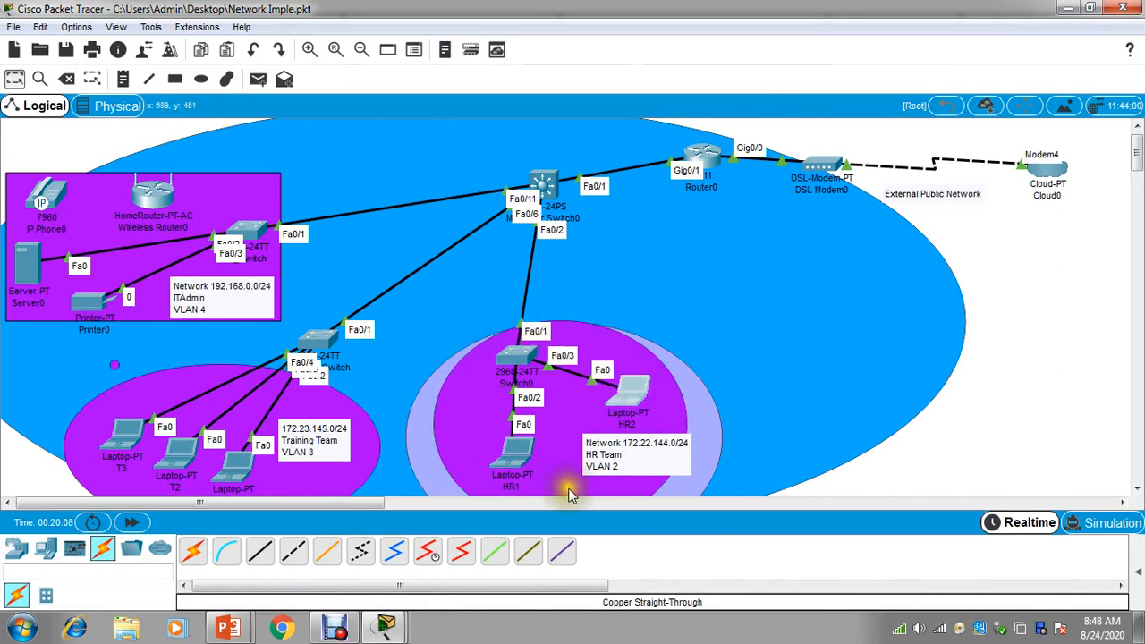
left_click_drag(714, 180, 731, 185)
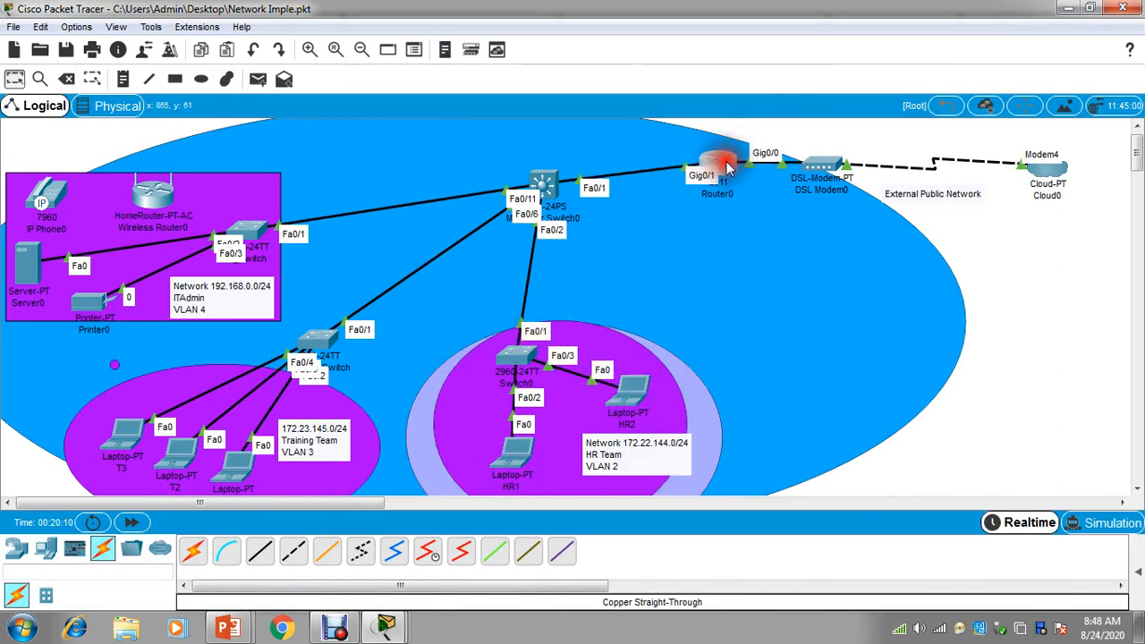
Ping the gateway 172.22.144.1 from laptop HR2's command prompt and return to the topology
left_click(624, 407)
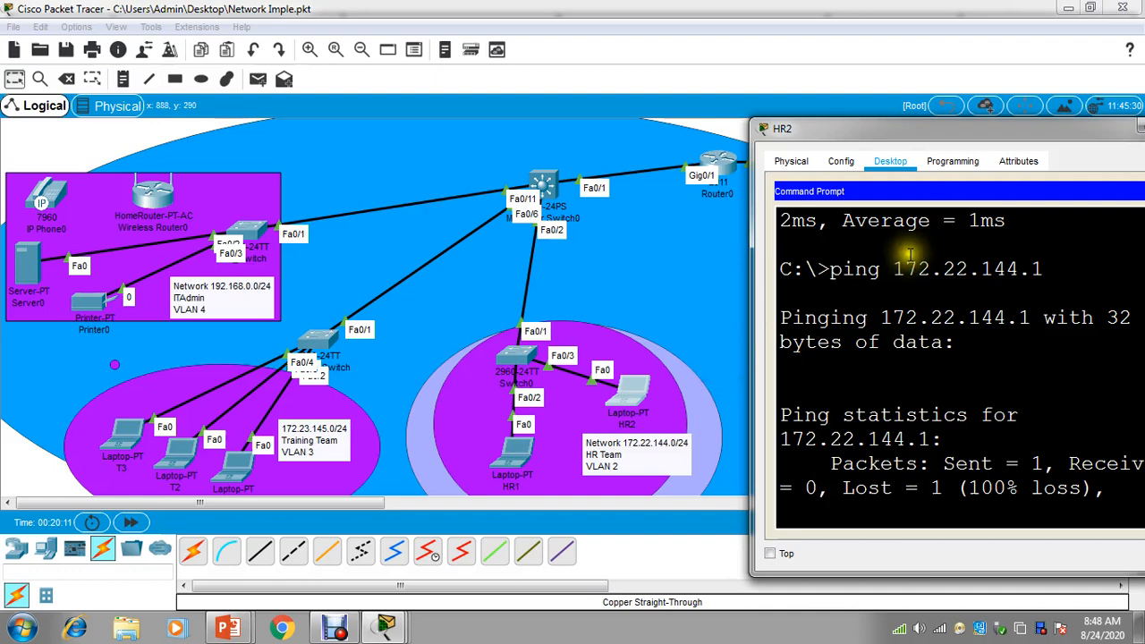
double_click(912, 116)
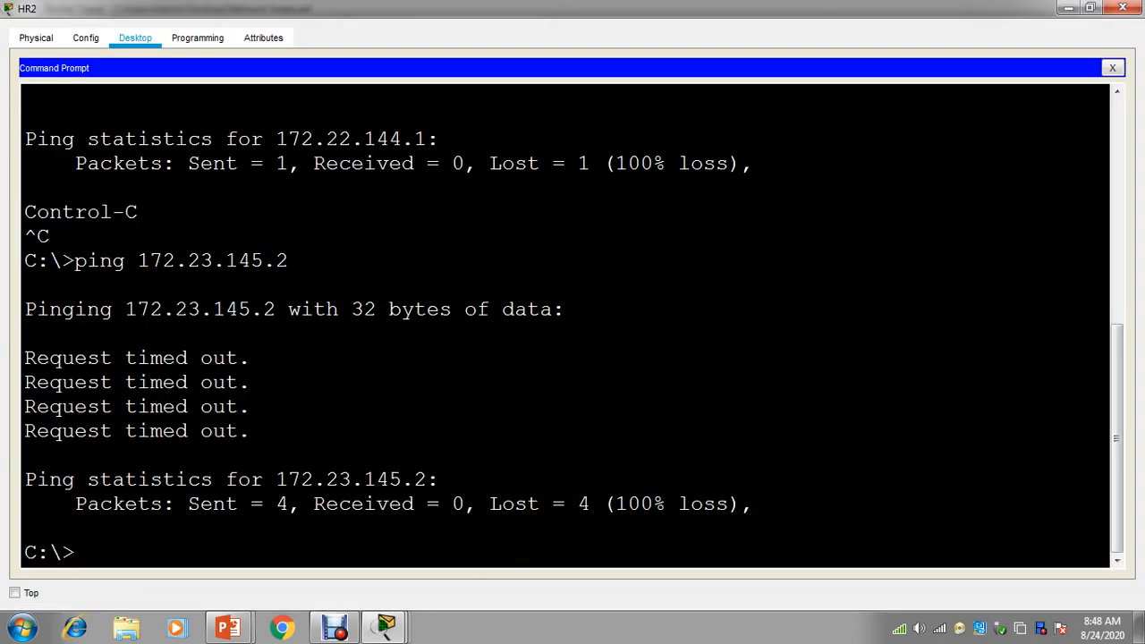
key("Up")
key("Up")
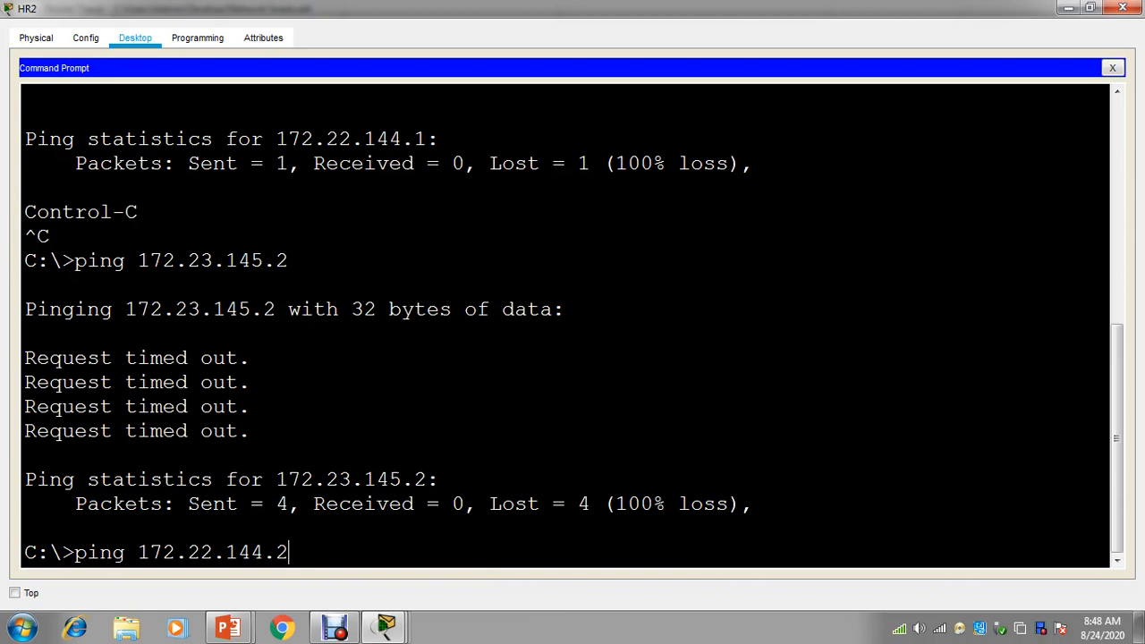
key("BackSpace")
type("1")
key("Return")
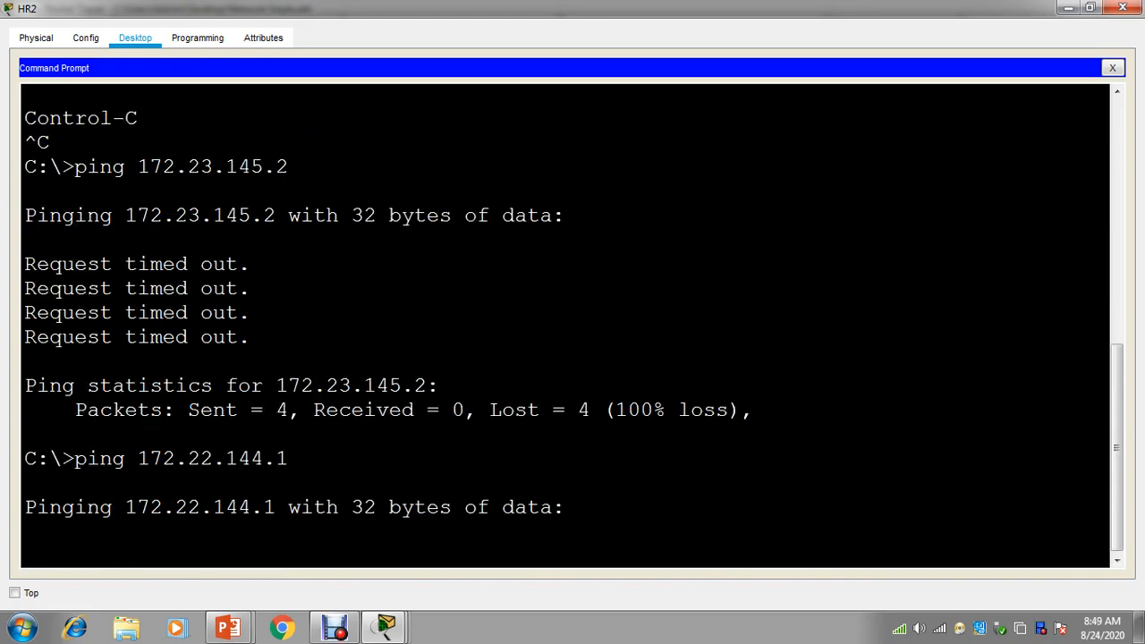
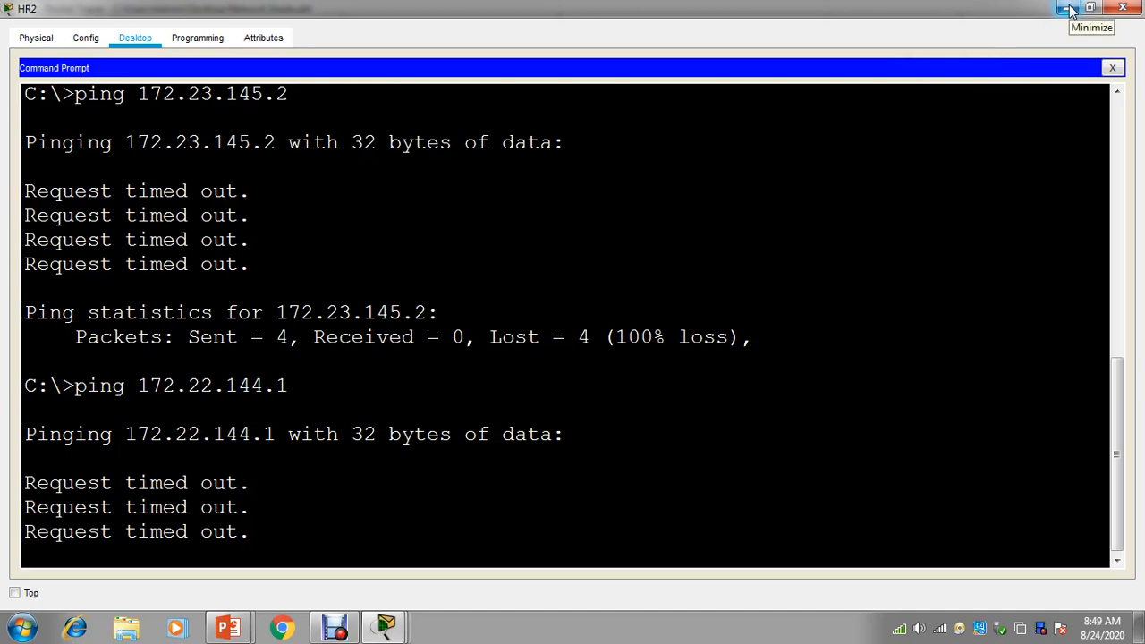
left_click(1067, 8)
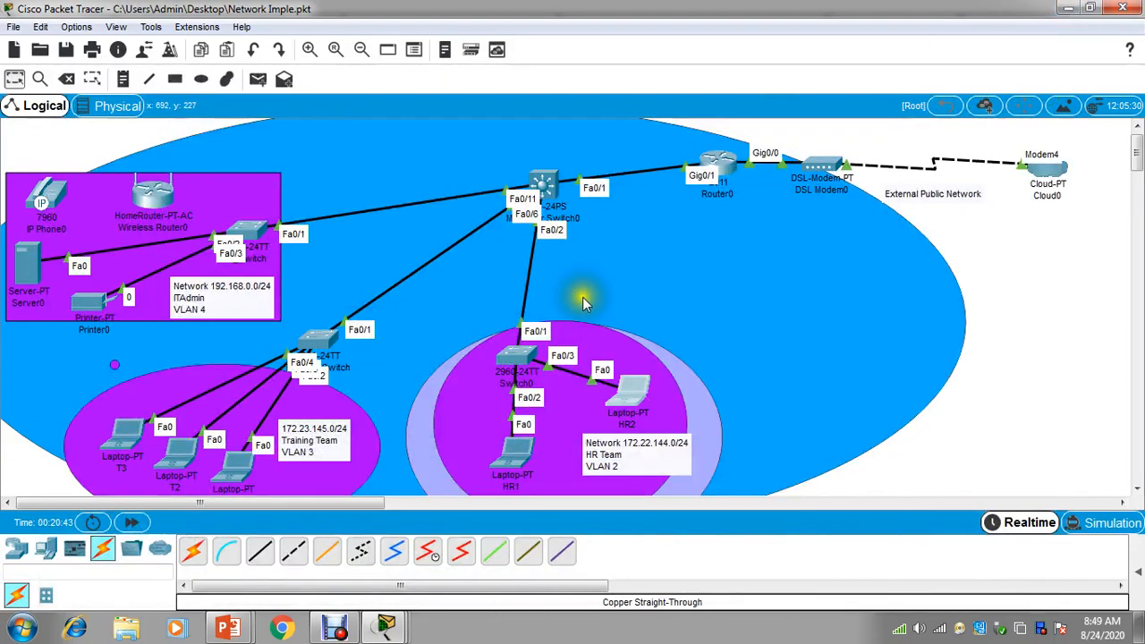
Check the default gateway and the FastEthernet0 IP address configured on laptop HR2
left_click(633, 391)
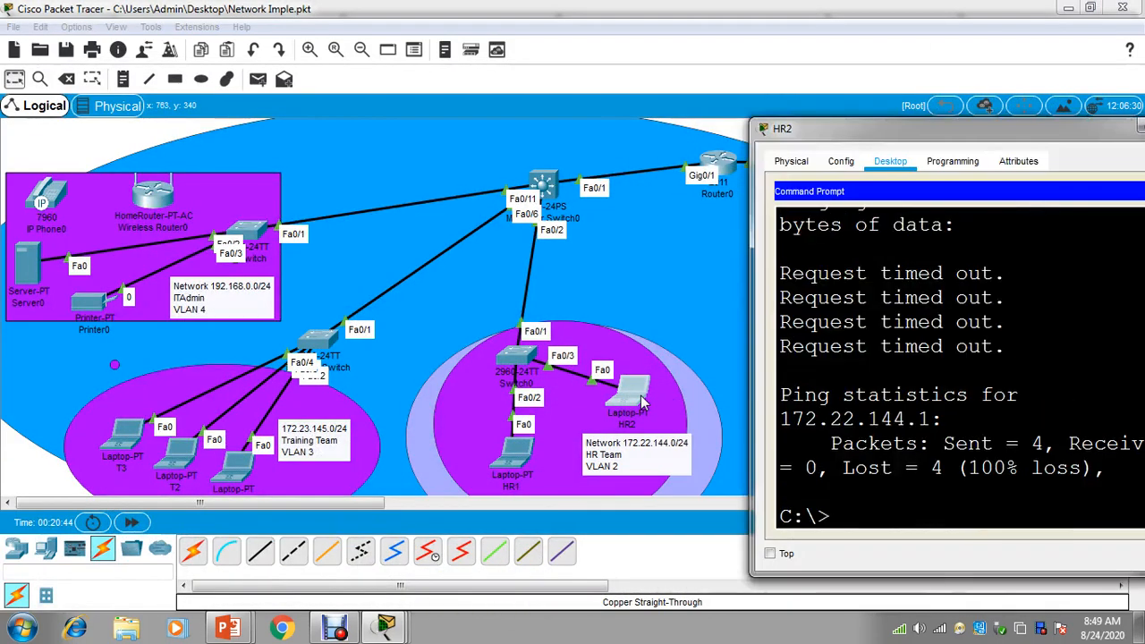
double_click(1022, 136)
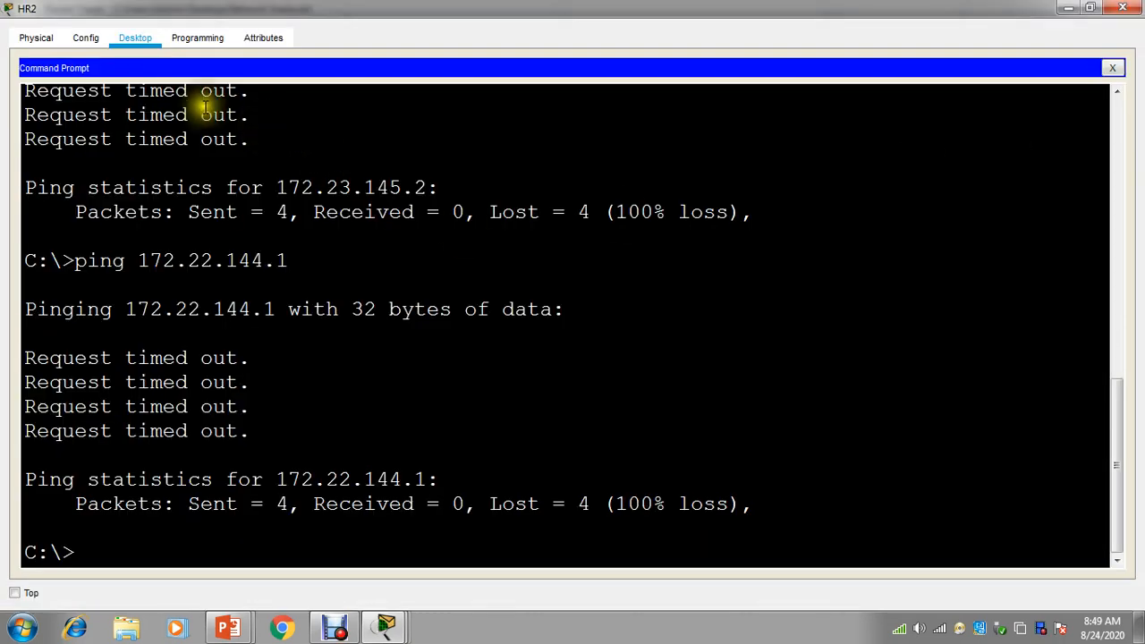
left_click(83, 40)
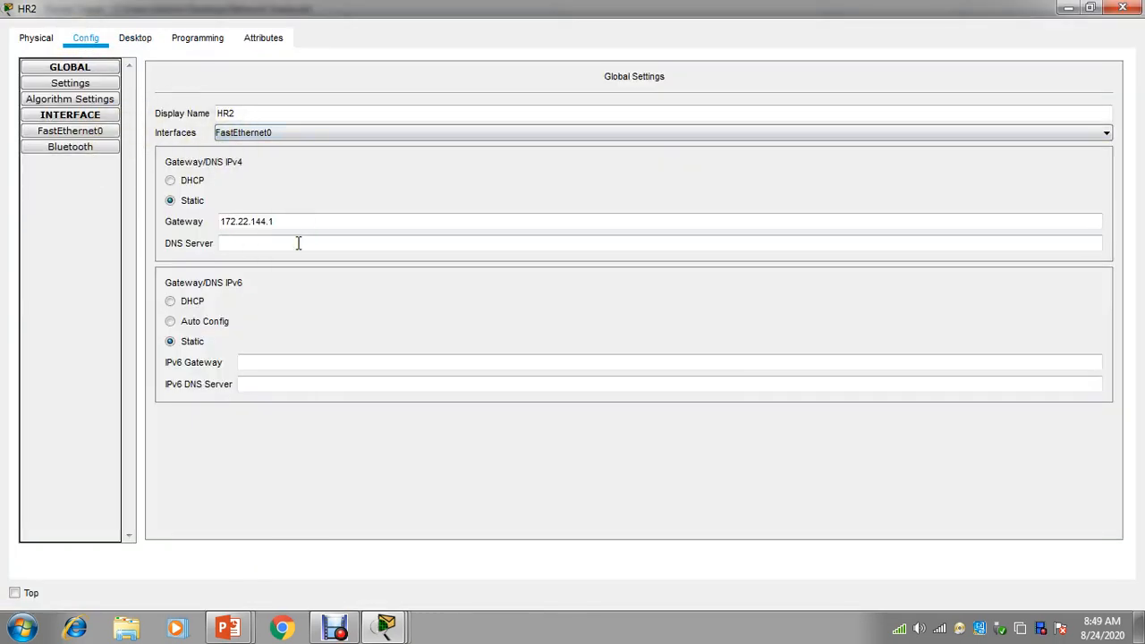
left_click_drag(289, 223, 161, 224)
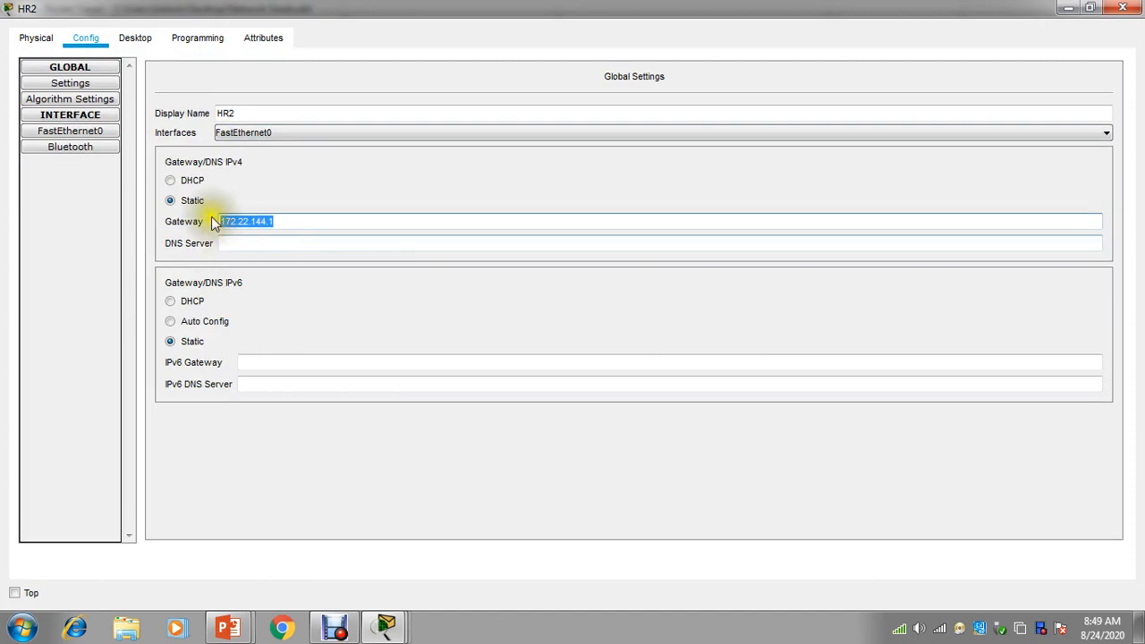
left_click(89, 131)
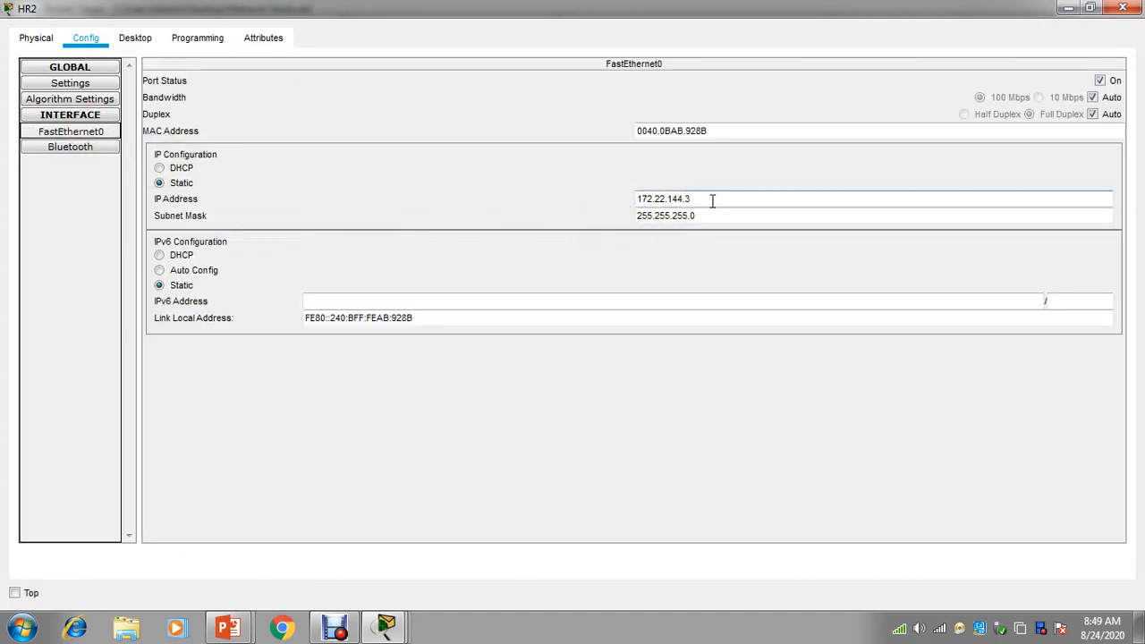
left_click_drag(713, 199, 590, 198)
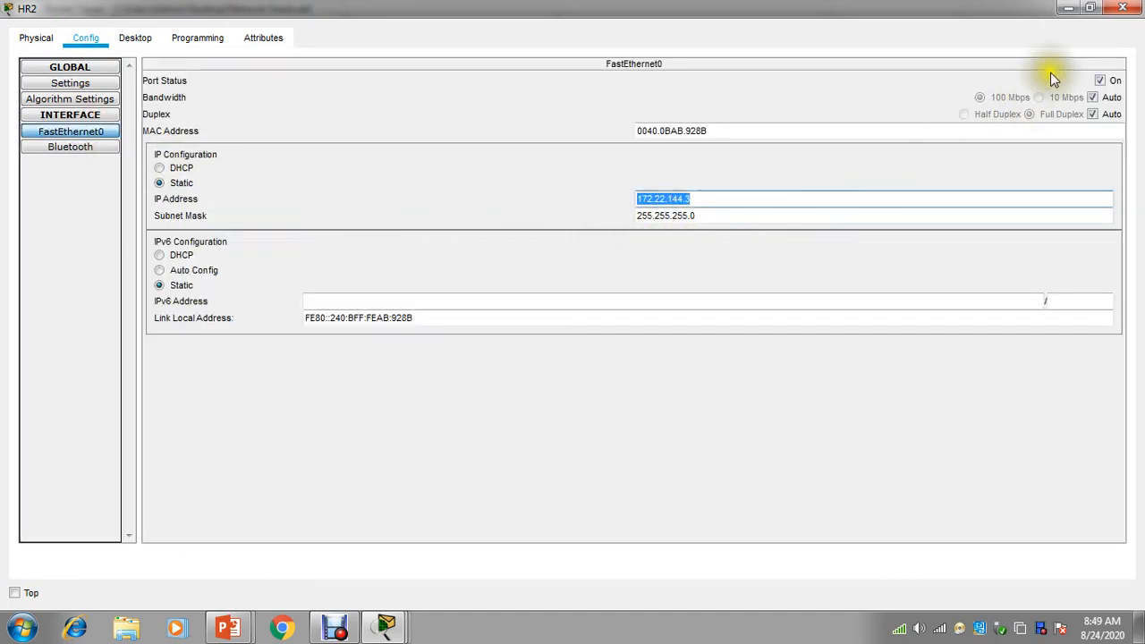
left_click(1070, 11)
Ping the gateway 172.23.145.1 from laptop T1's command prompt and return to the topology
left_click(240, 480)
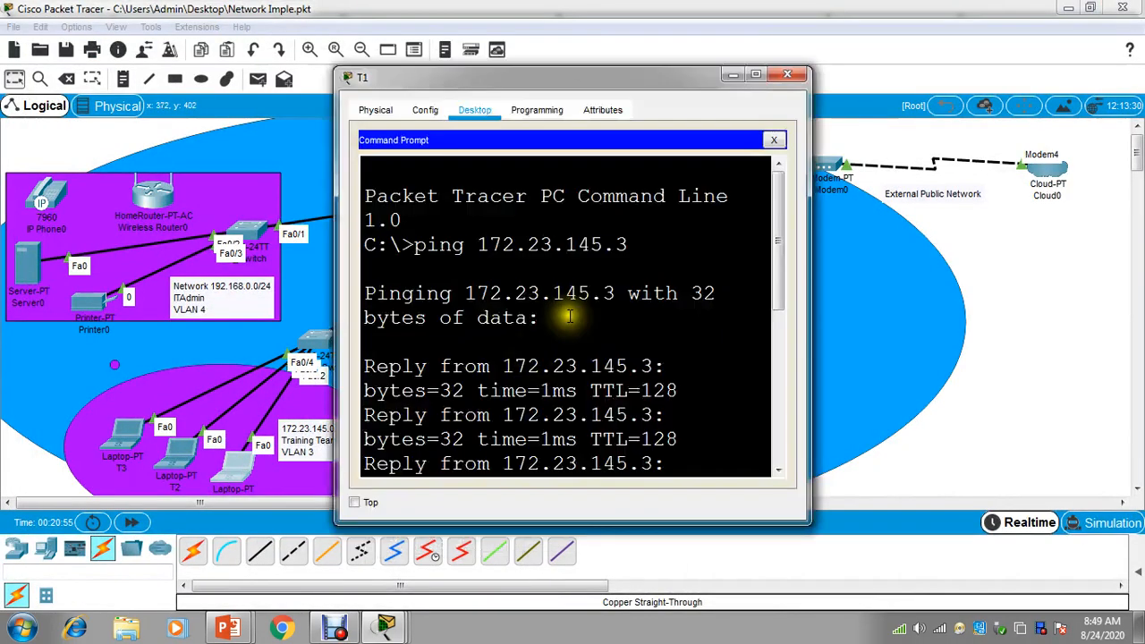
left_click(767, 72)
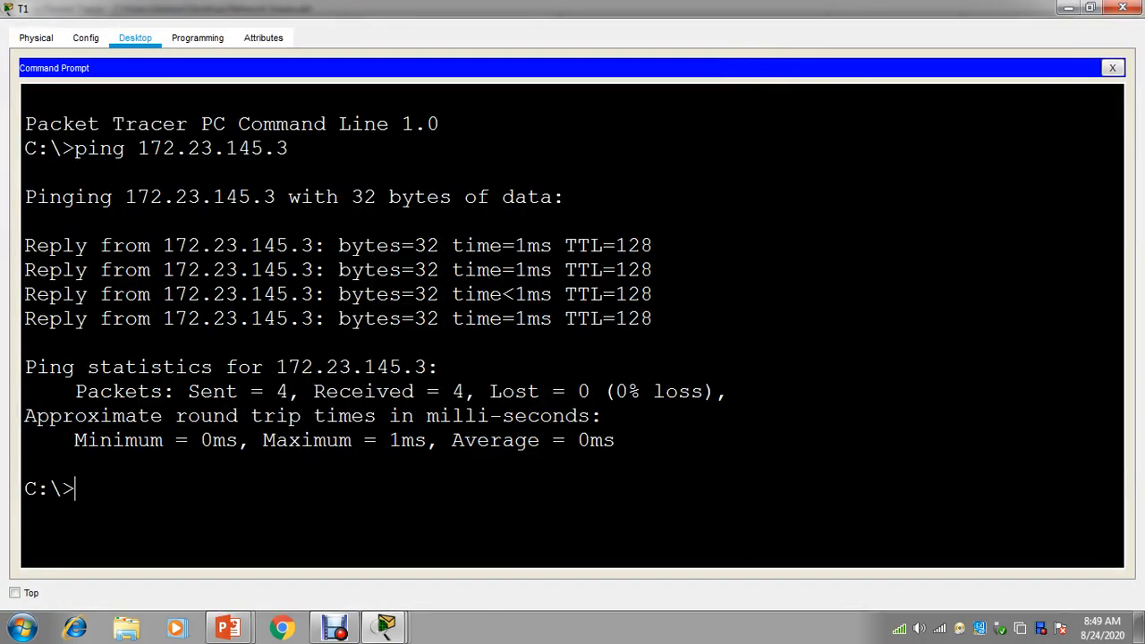
key("Up")
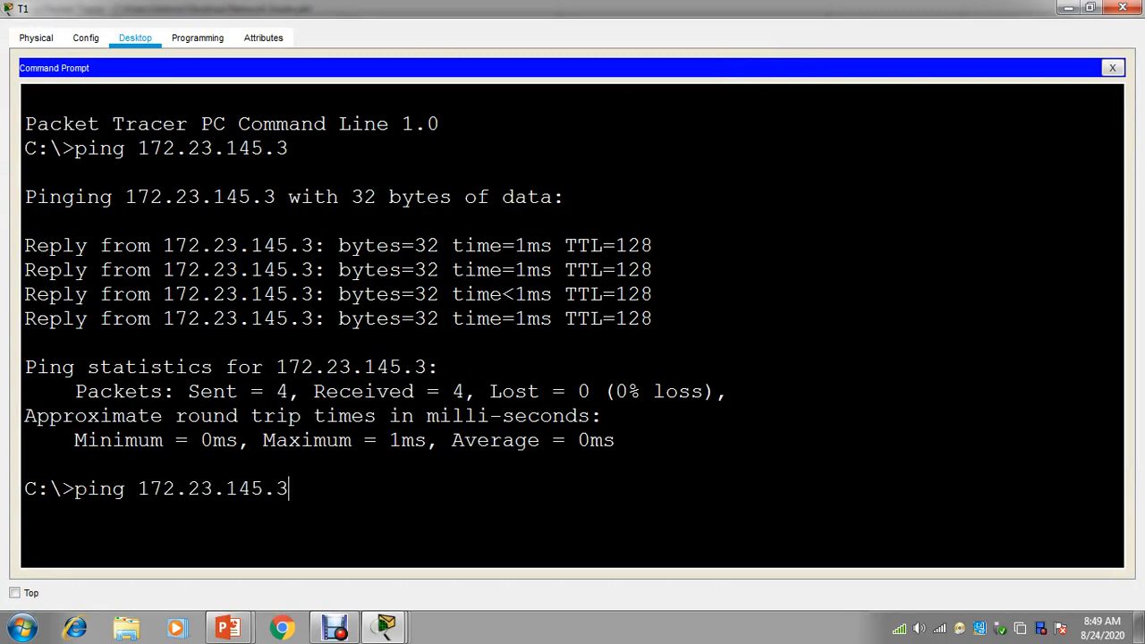
key("BackSpace")
type("1")
key("Return")
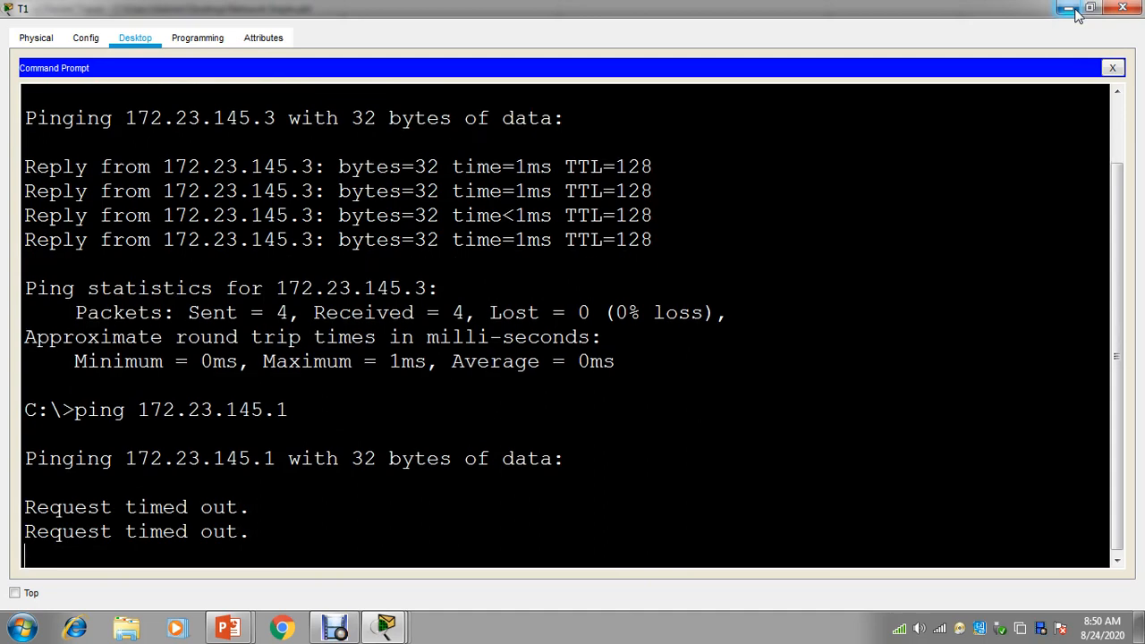
left_click(1068, 10)
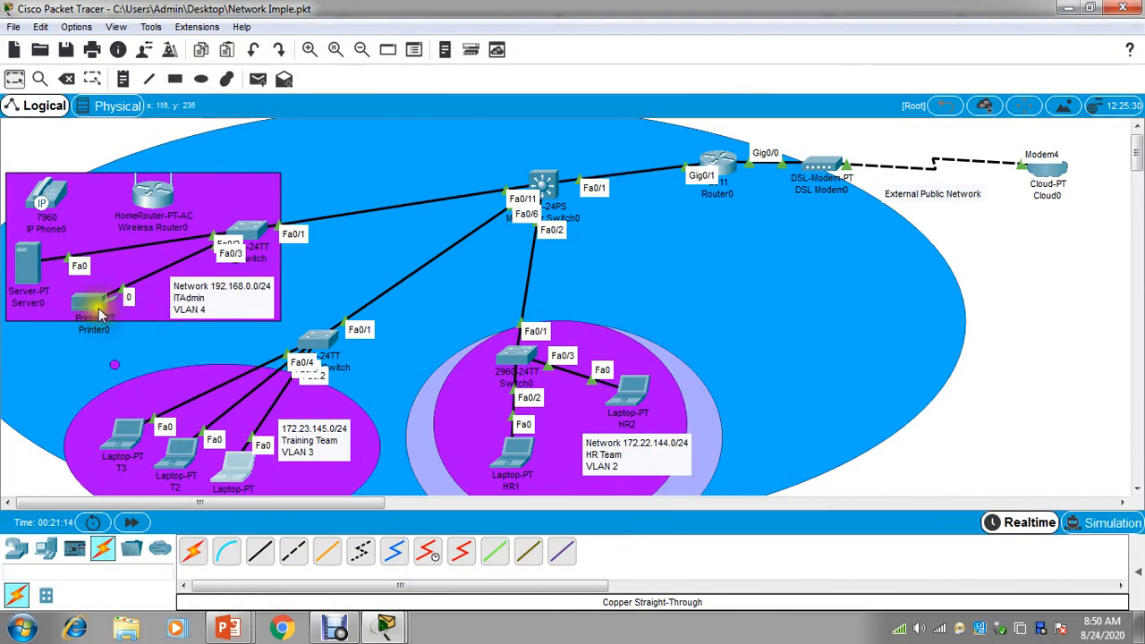
Ping the gateway 192.168.0.1 from Server0's command prompt and return to the topology
left_click(41, 268)
left_click(521, 114)
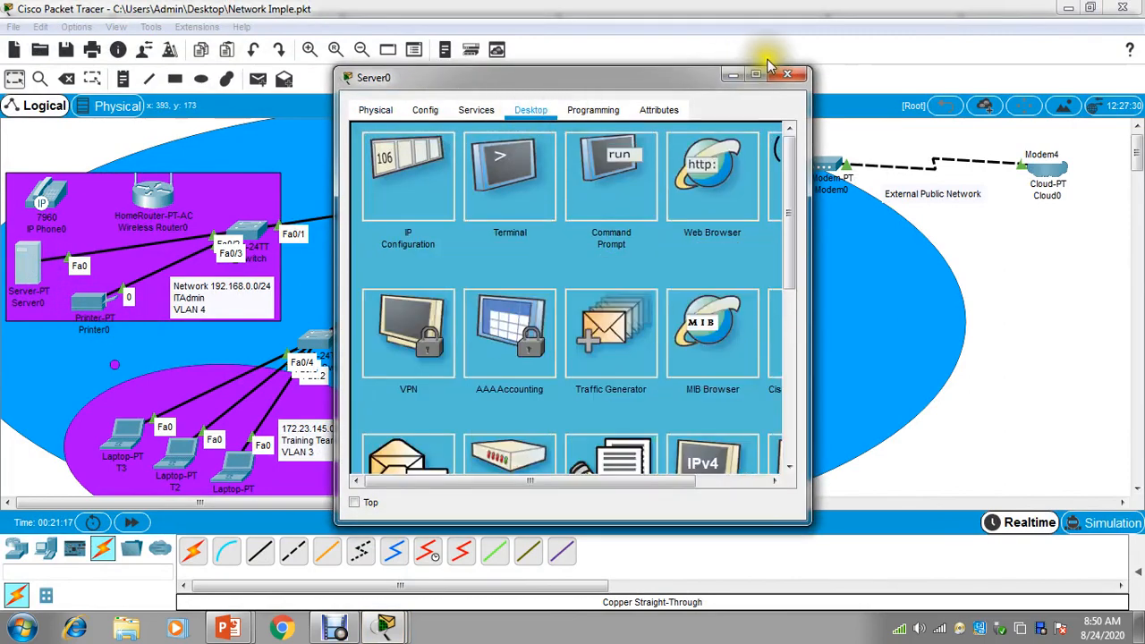
left_click(755, 74)
left_click(550, 139)
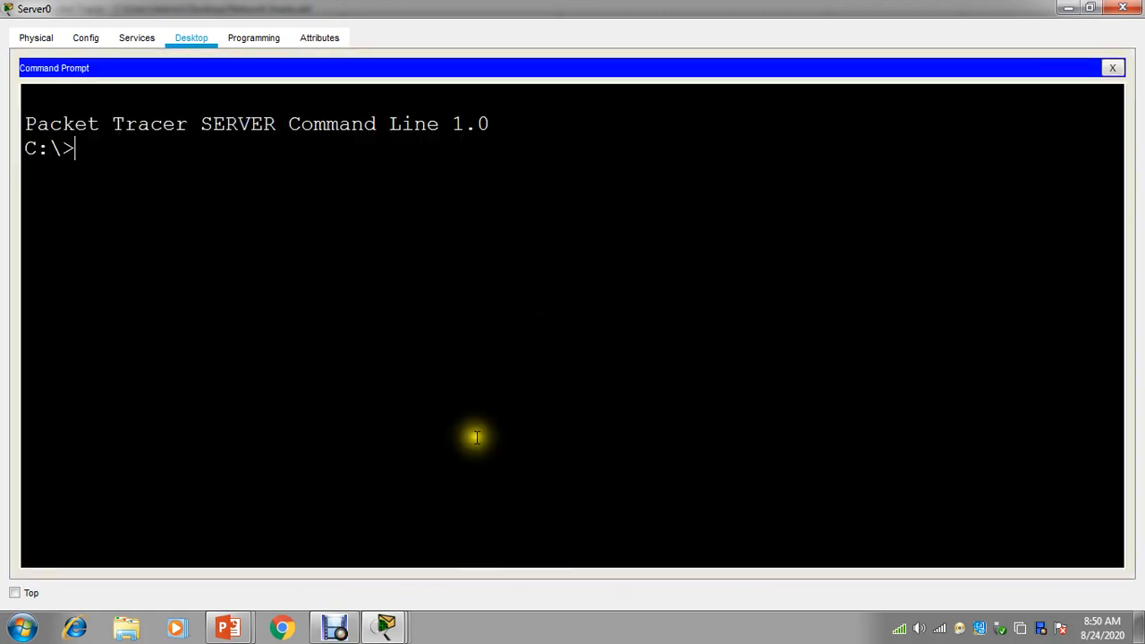
type("ping 192.16")
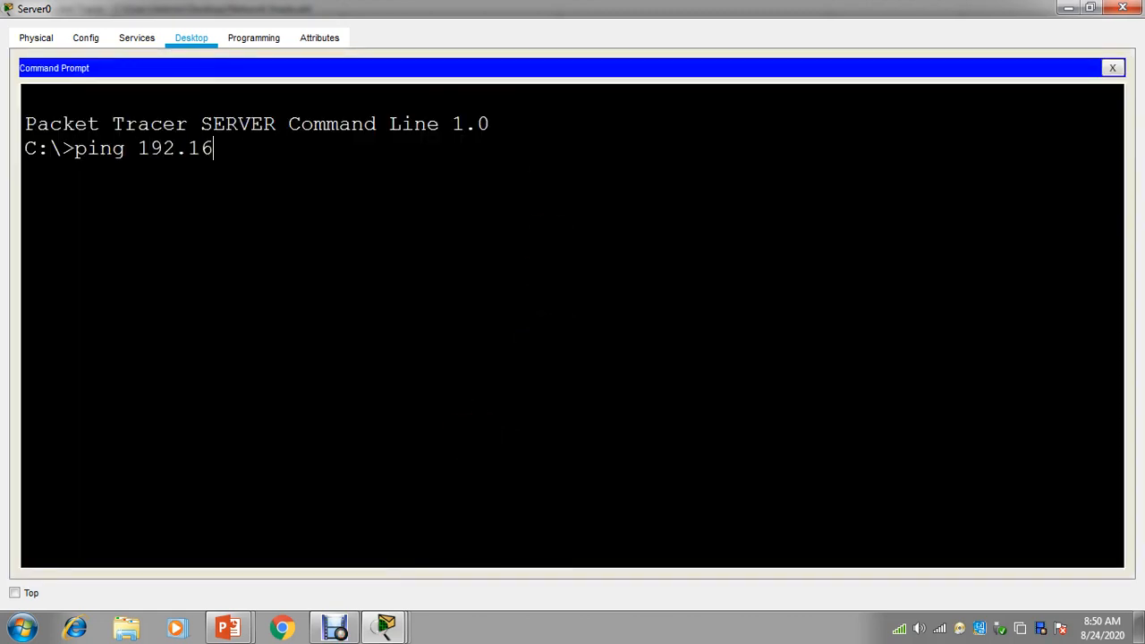
type("8.0.1")
key("Return")
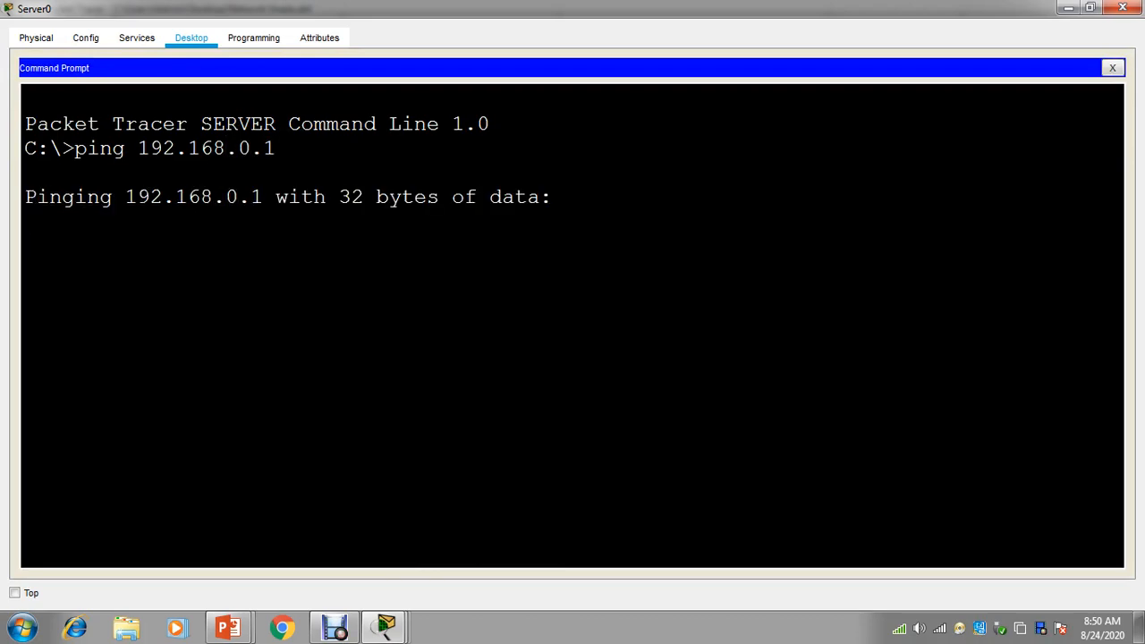
left_click(1067, 9)
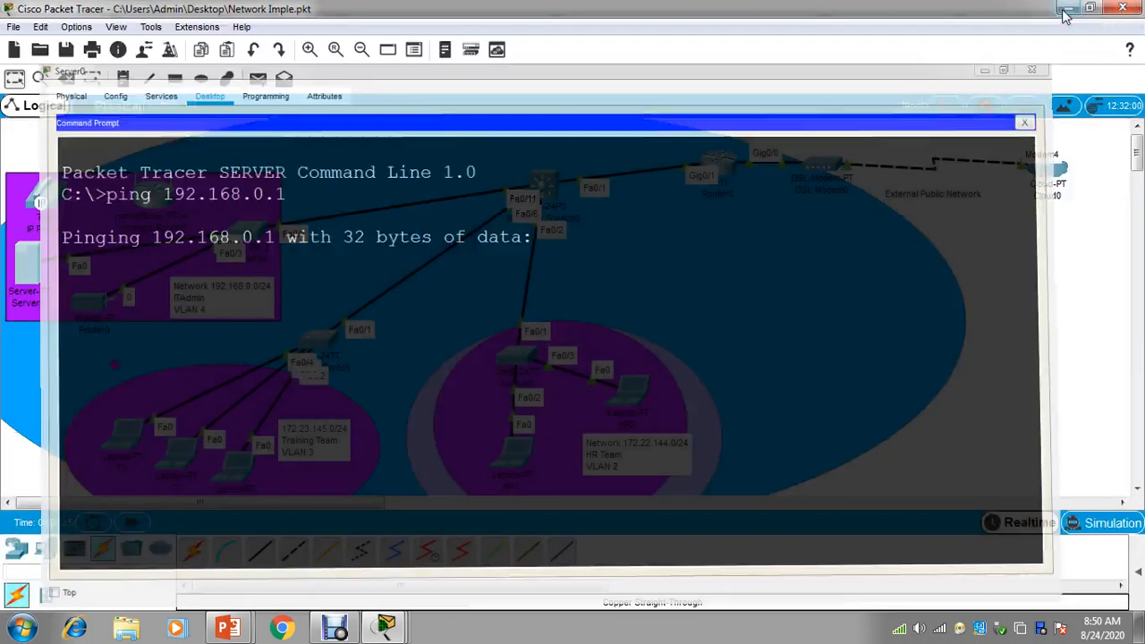
Review the subinterface commands in Router0's command line and return to the topology
left_click(715, 166)
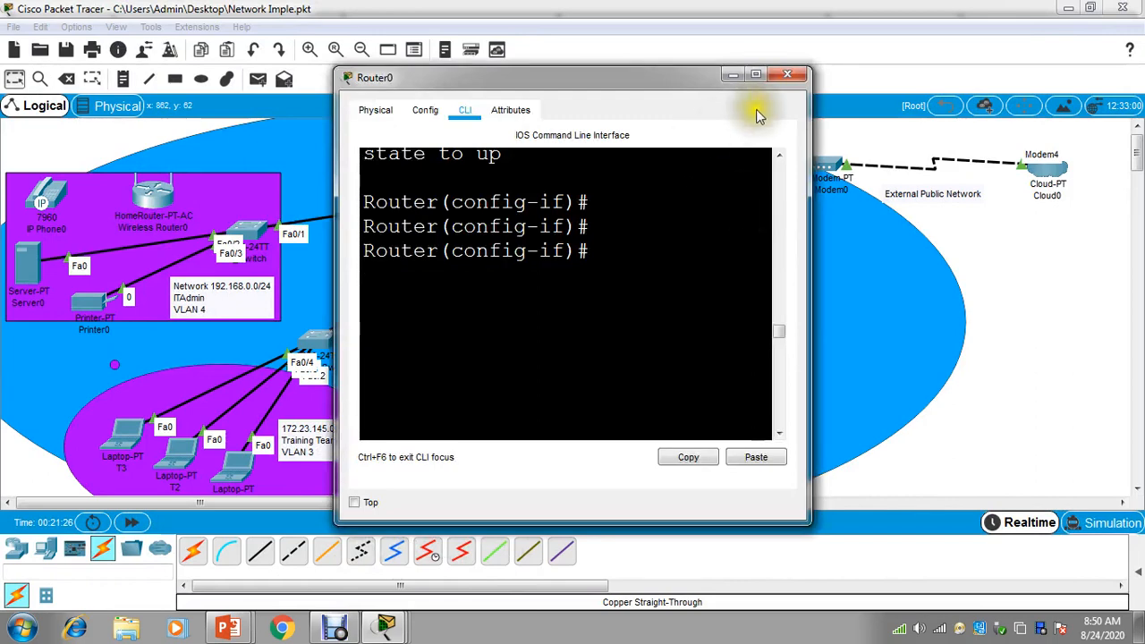
left_click(760, 77)
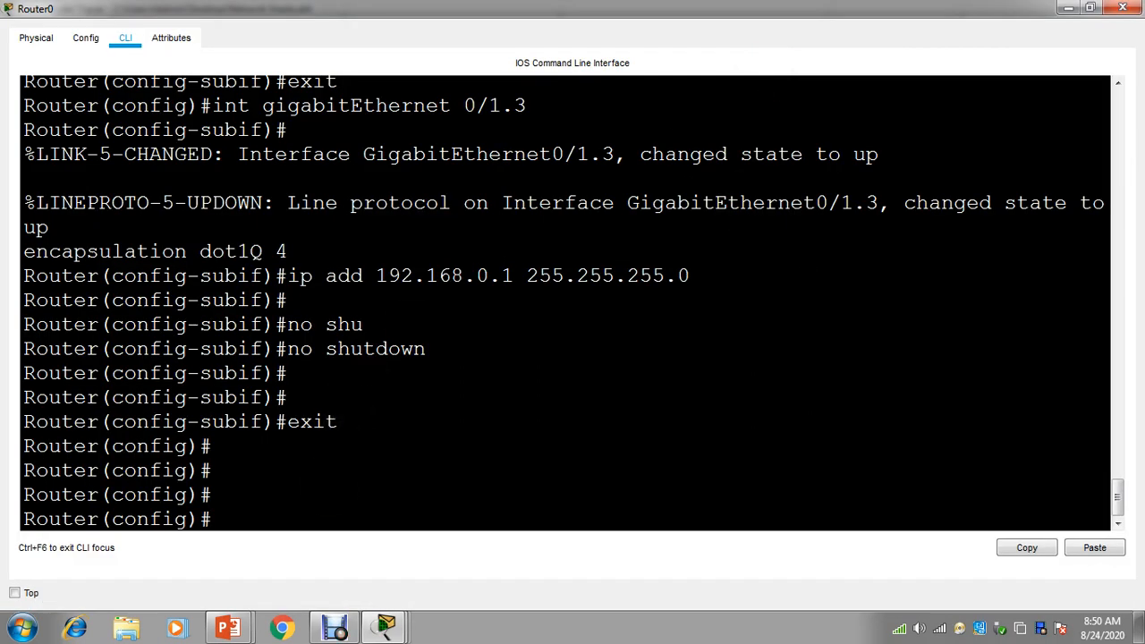
left_click(1070, 9)
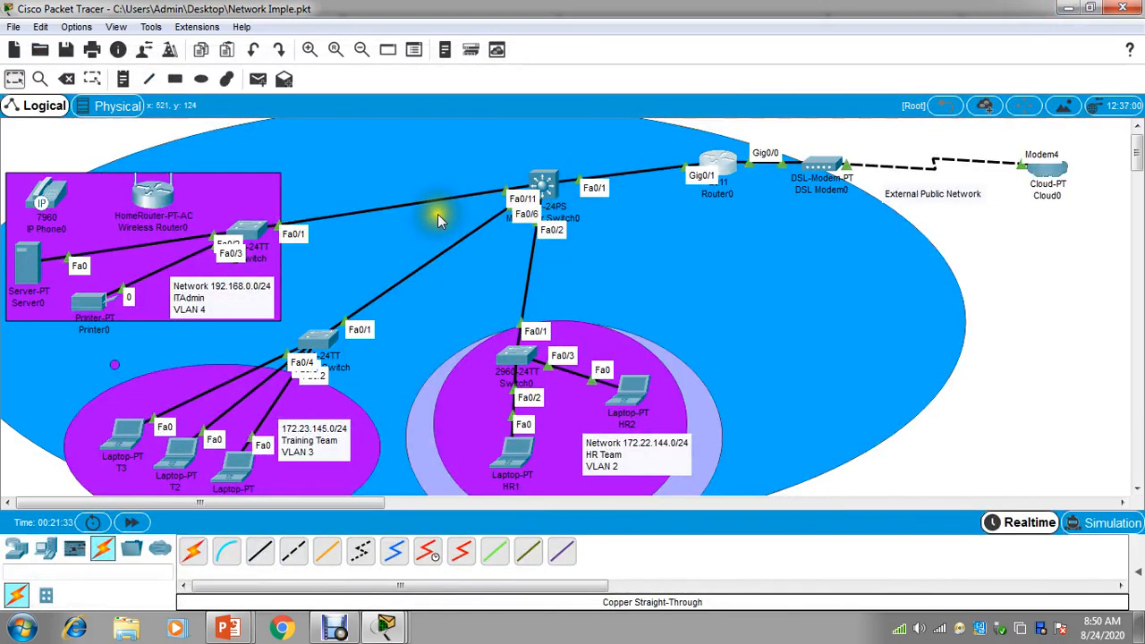
Open the command line of Multilayer Switch0 and enter global configuration mode
left_click(540, 213)
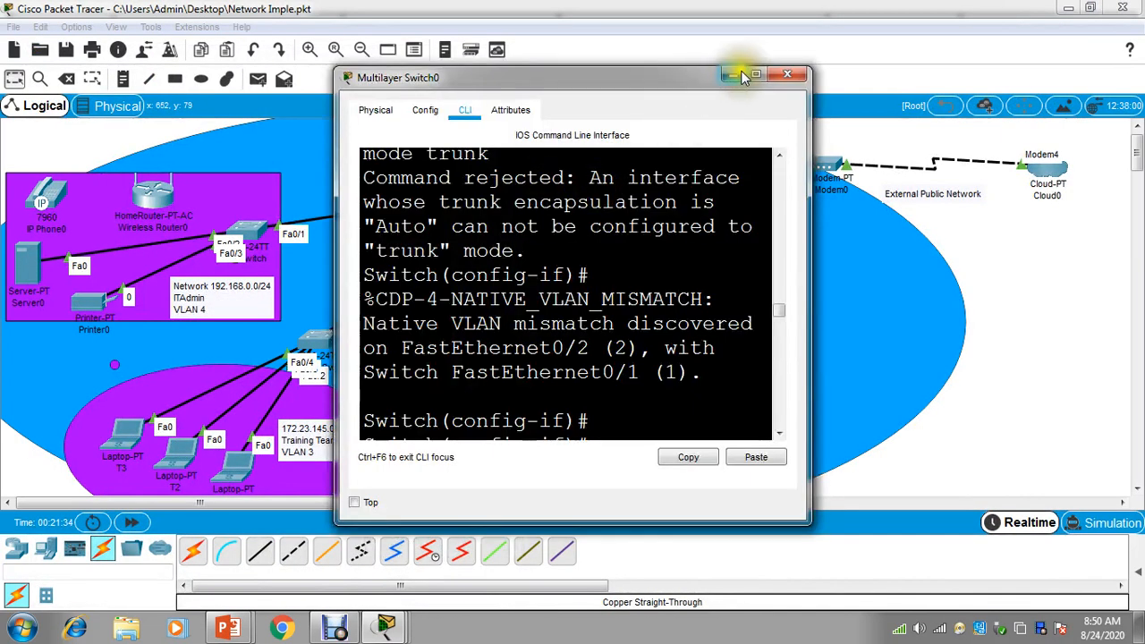
left_click(778, 64)
left_click(534, 522)
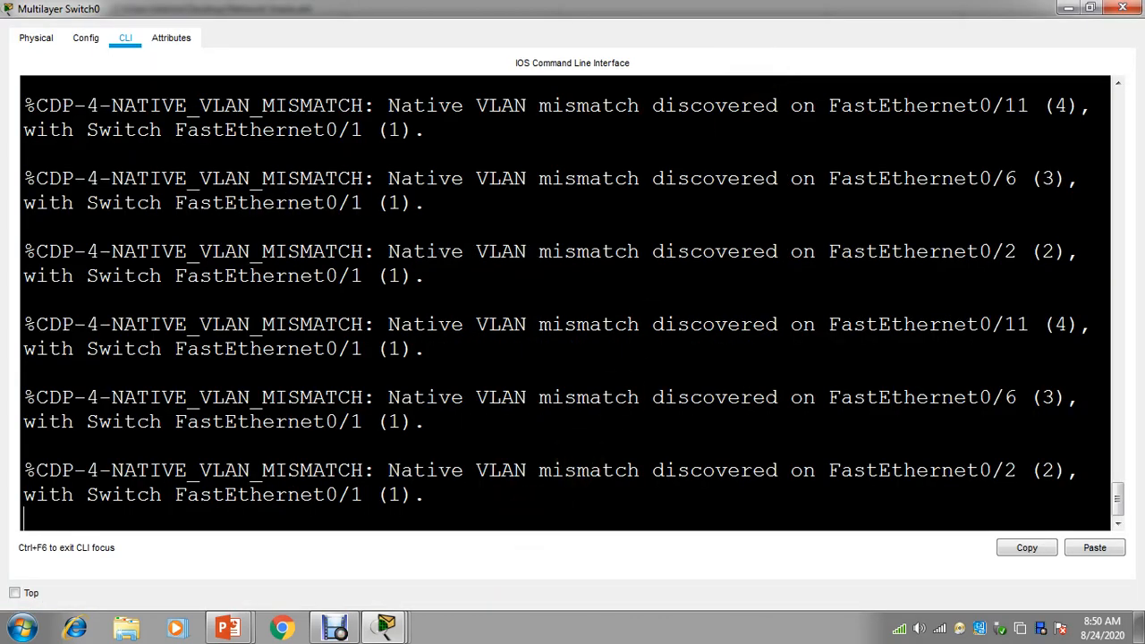
key("Return")
key("Return")
key("Return")
key("Return")
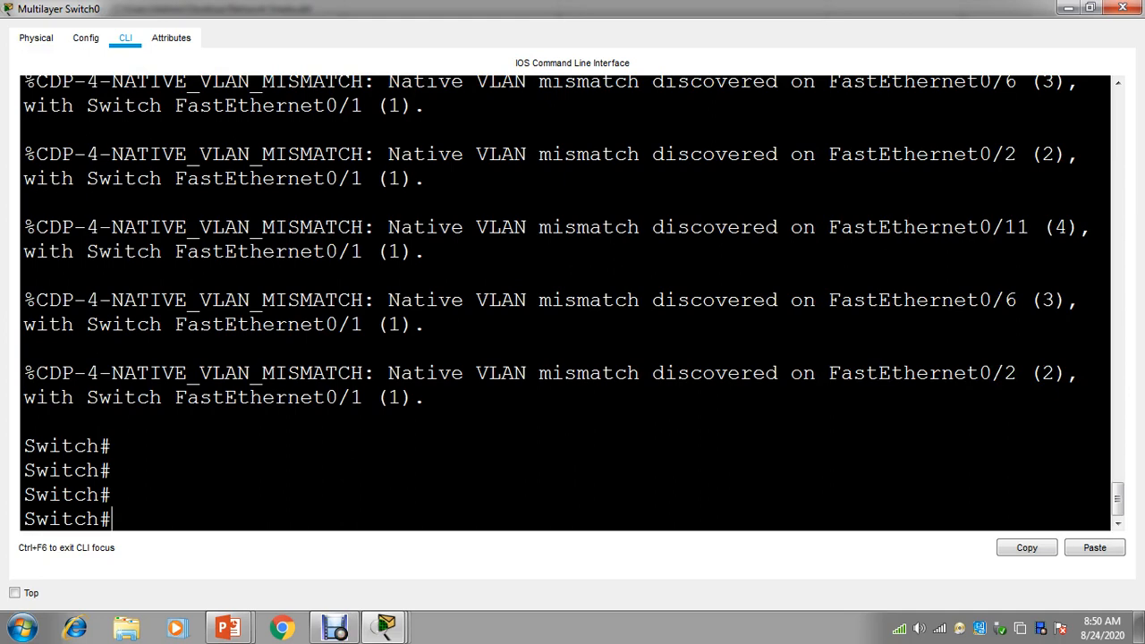
key("Return")
key("Return")
key("Return")
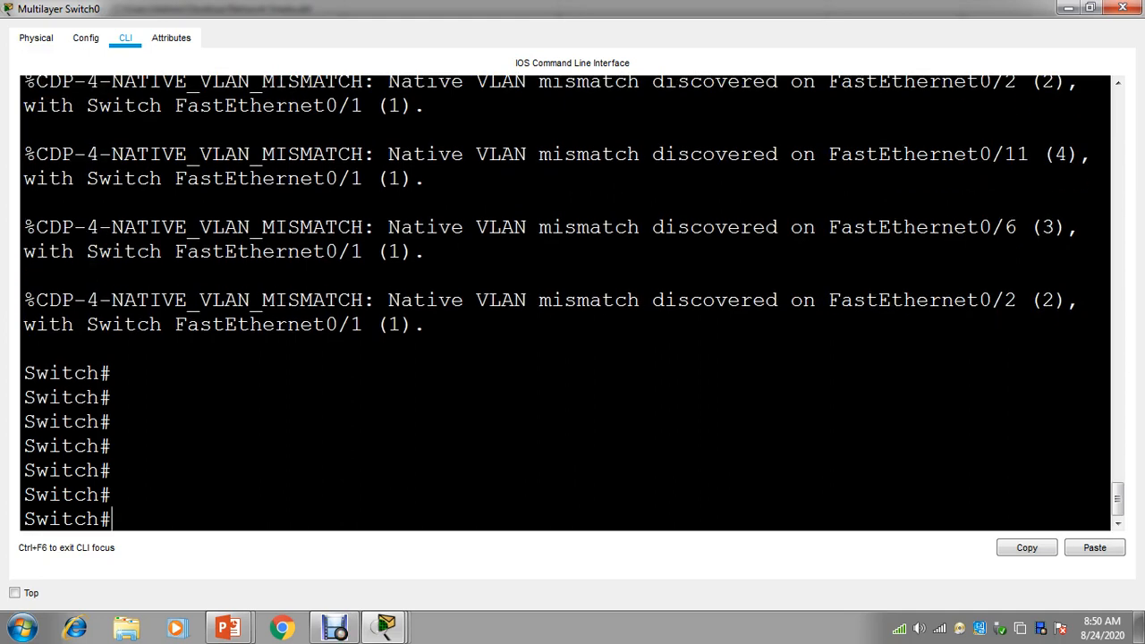
type("conf t")
key("Return")
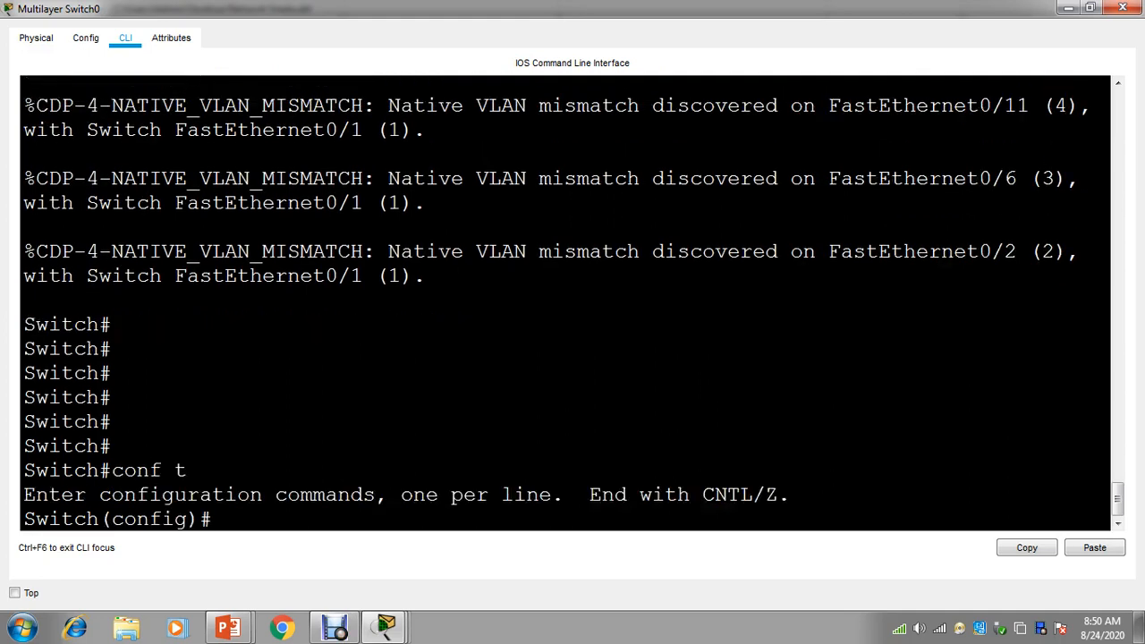
key("Return")
key("Return")
key("Return")
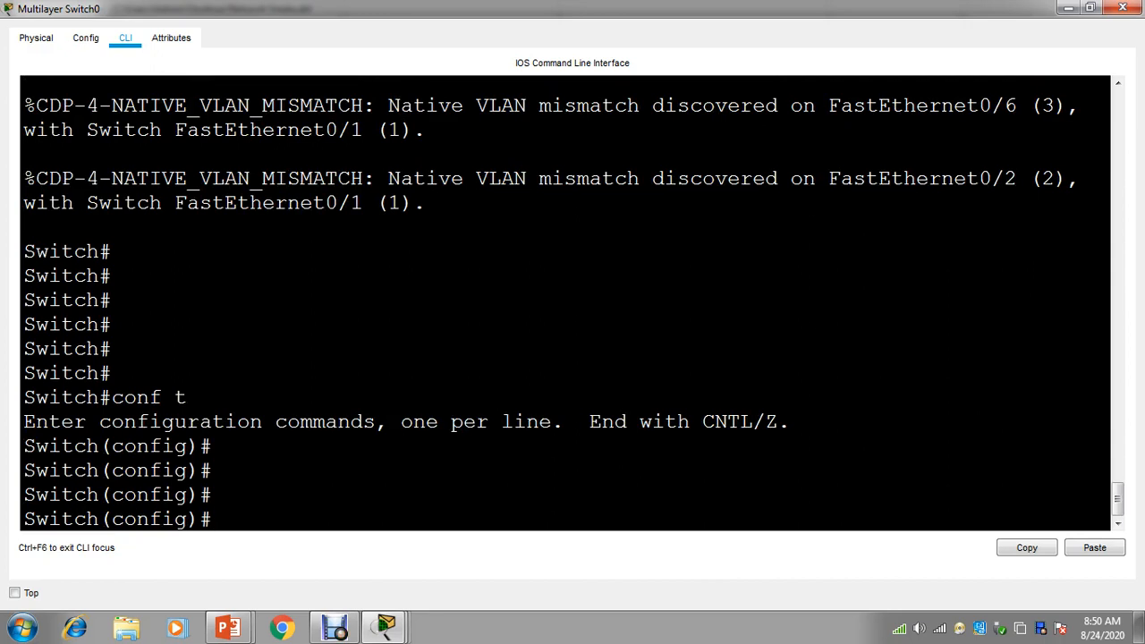
Enter interface configuration for FastEthernet 0/1, the switch port facing Router0
type("int fa")
key("Tab")
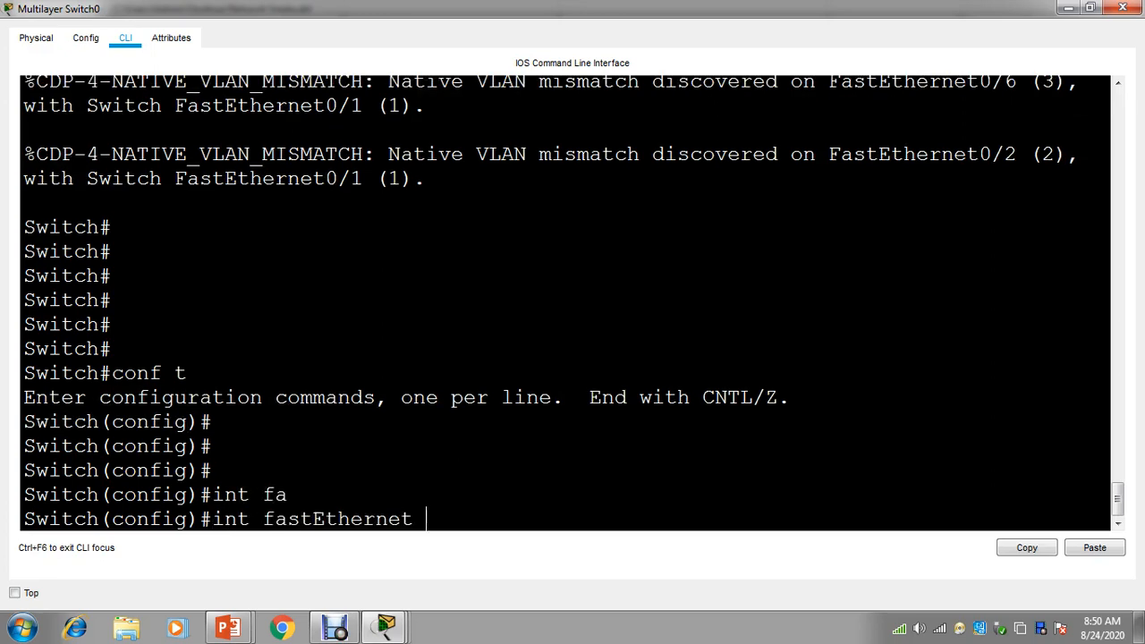
type("0/1")
key("Return")
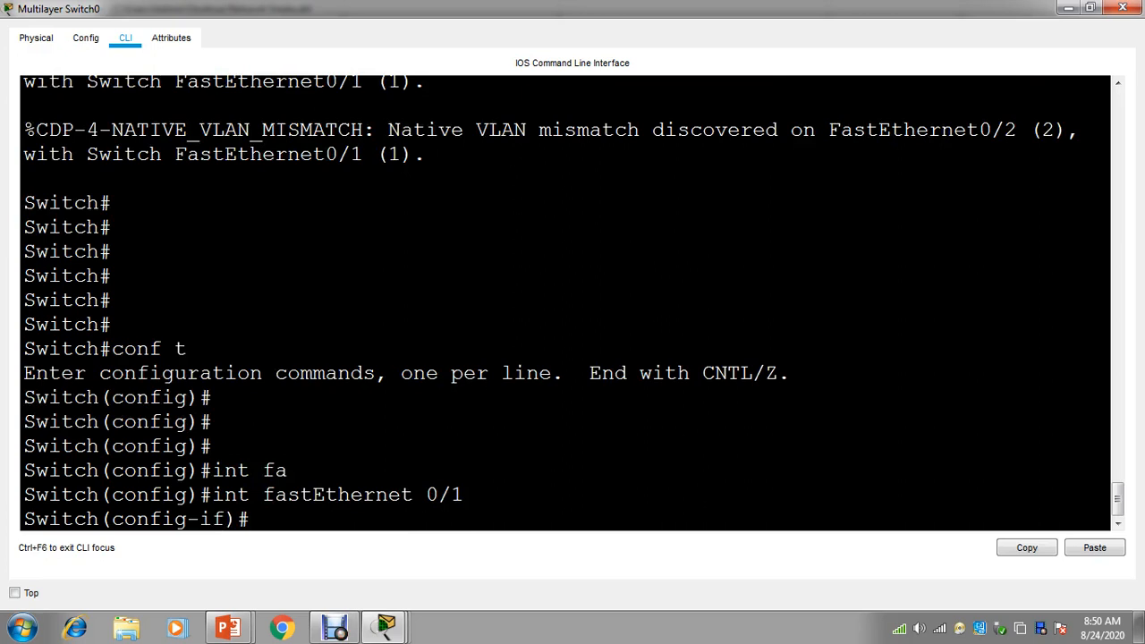
Set FastEthernet 0/1 on Multilayer Switch0 to access mode with switchport mode access
type("swi")
key("Tab")
type("mo")
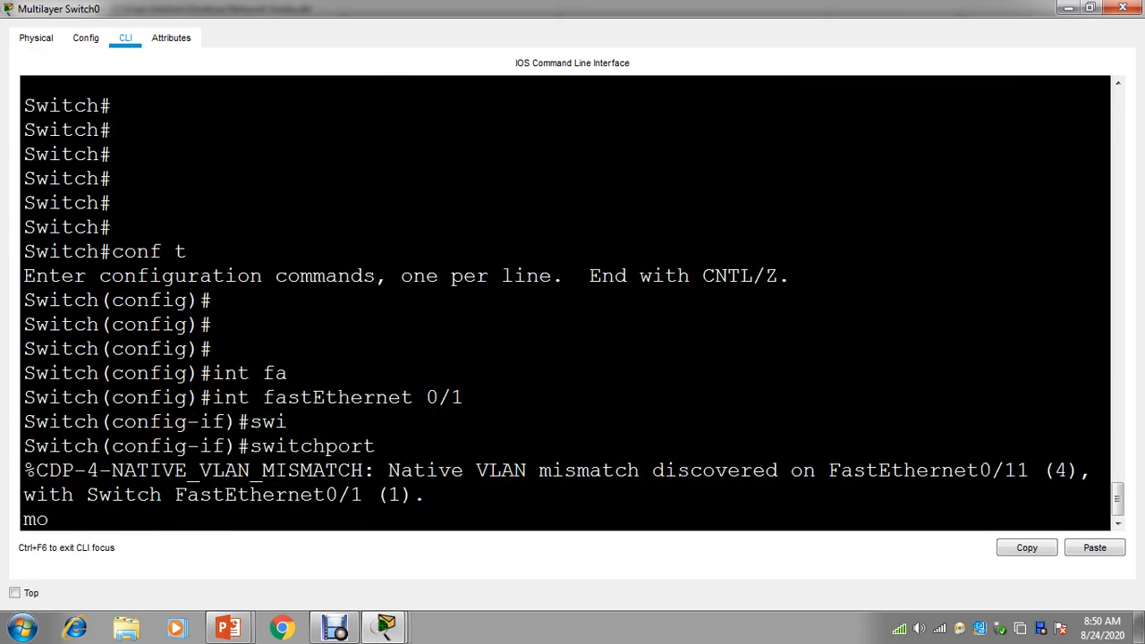
key("Tab")
type("ac")
key("Tab")
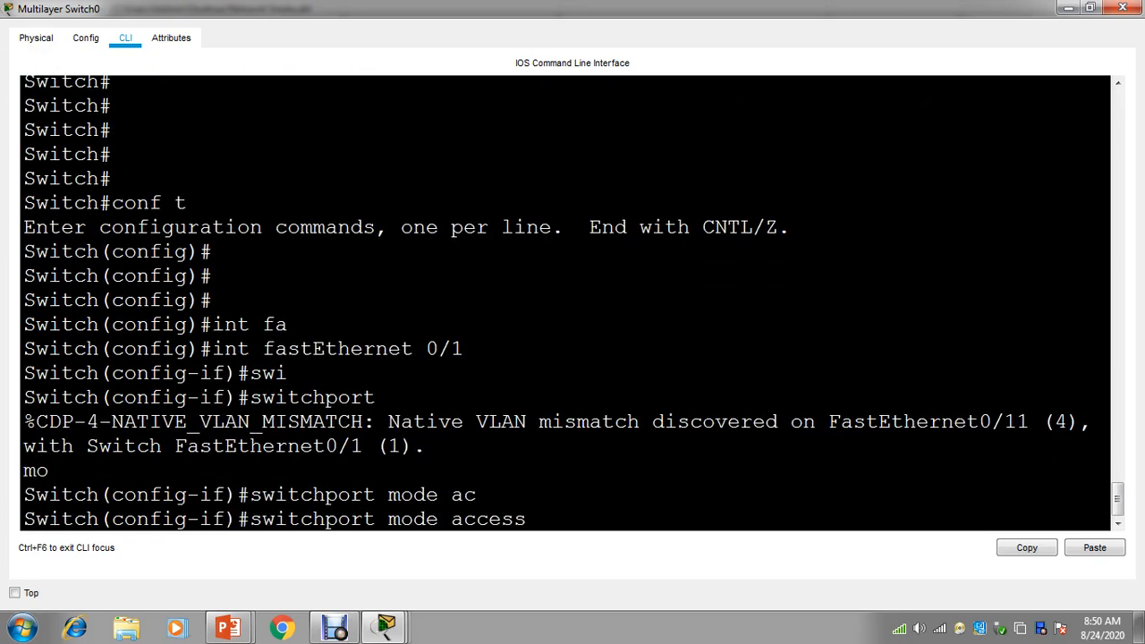
key("Return")
Set FastEthernet 0/1 on Multilayer Switch0 to trunk mode with switchport mode trunk and return to the topology
type("swi")
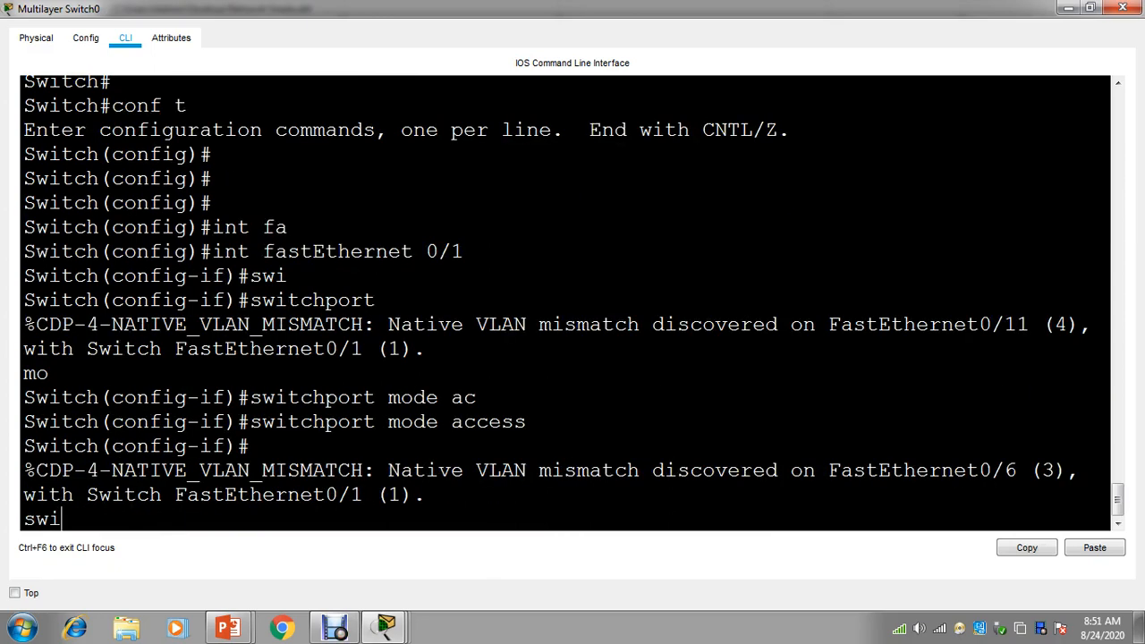
key("Tab")
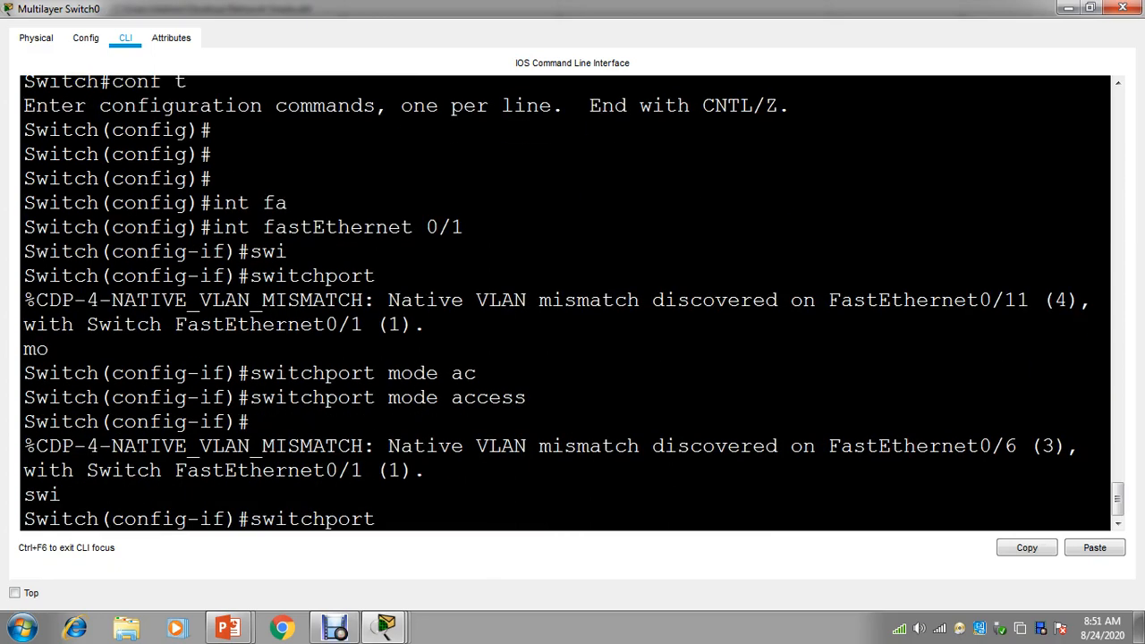
type("ac")
key("Tab")
key("BackSpace")
key("BackSpace")
key("BackSpace")
key("BackSpace")
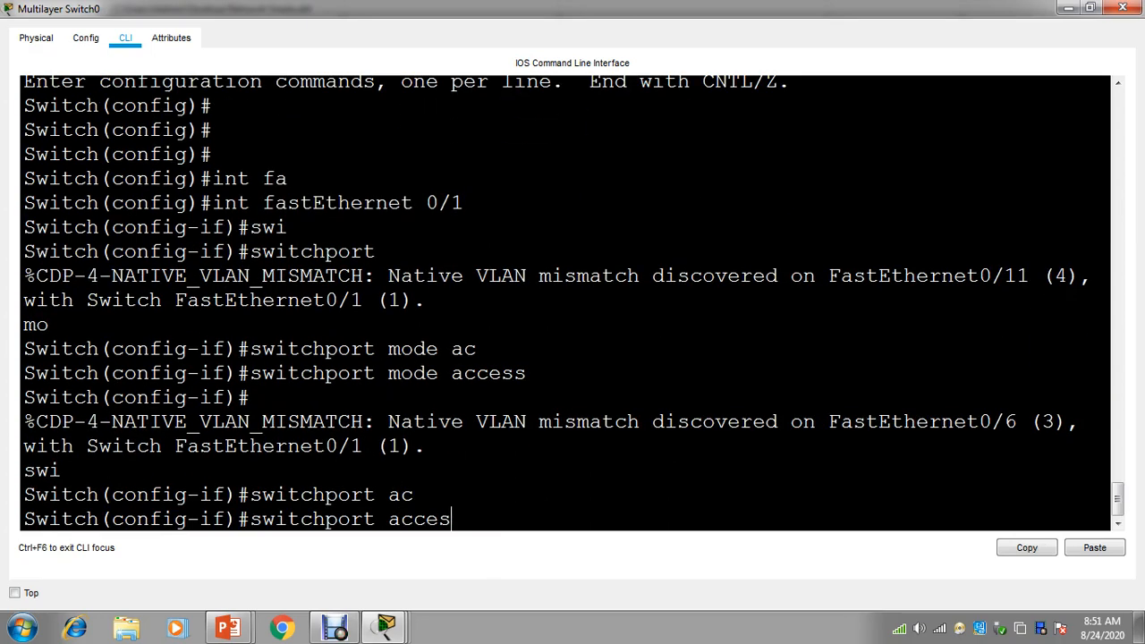
key("BackSpace")
key("BackSpace")
type("mo")
key("Tab")
type("tr")
key("Tab")
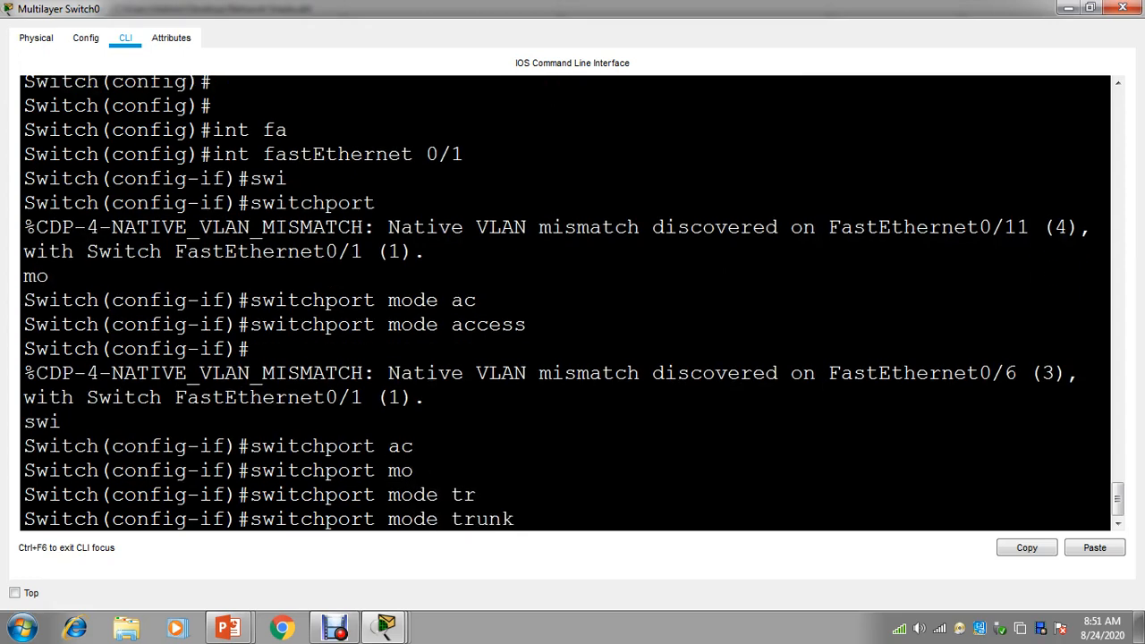
key("Return")
key("Return")
key("Return")
key("Return")
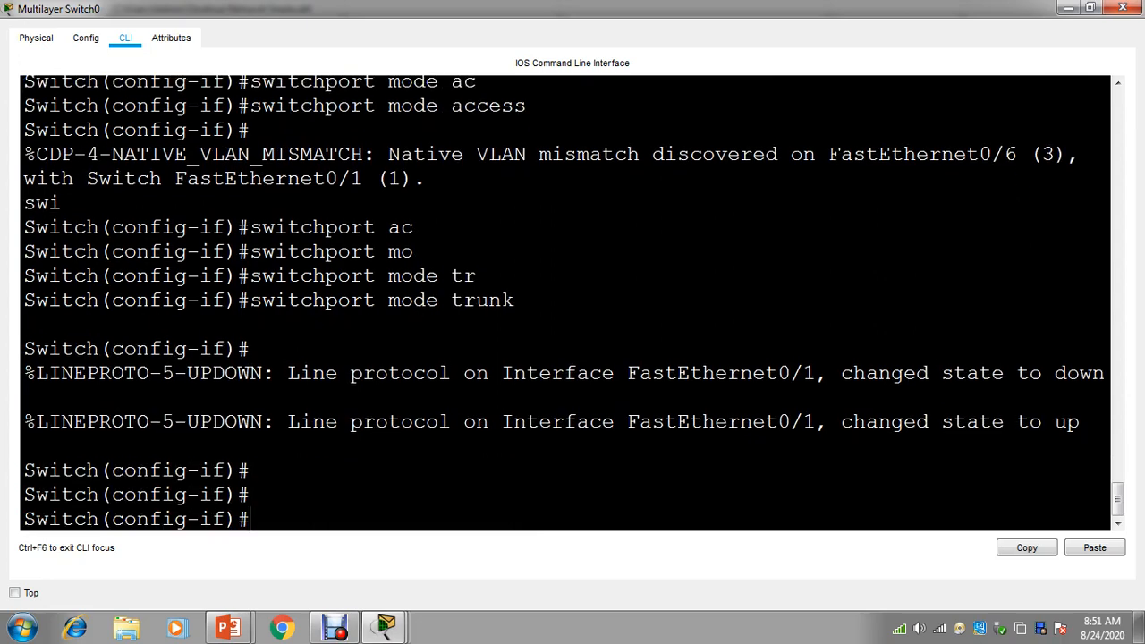
left_click(1122, 8)
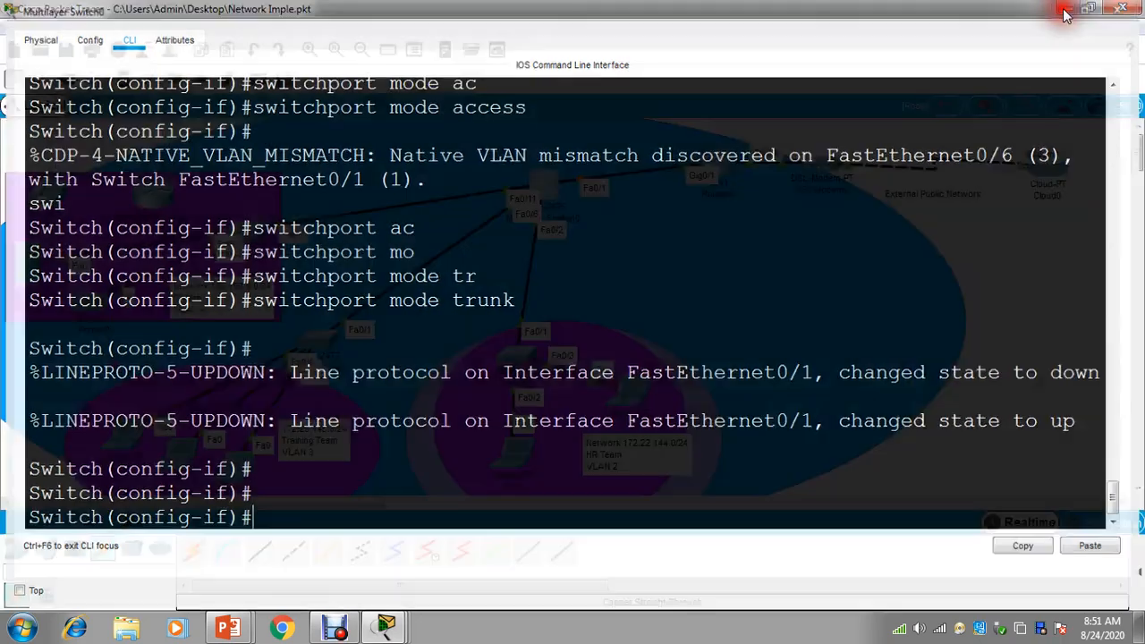
Ping the VLAN 2 gateway 172.22.144.1 from HR2's command prompt and return to the topology
left_click(636, 422)
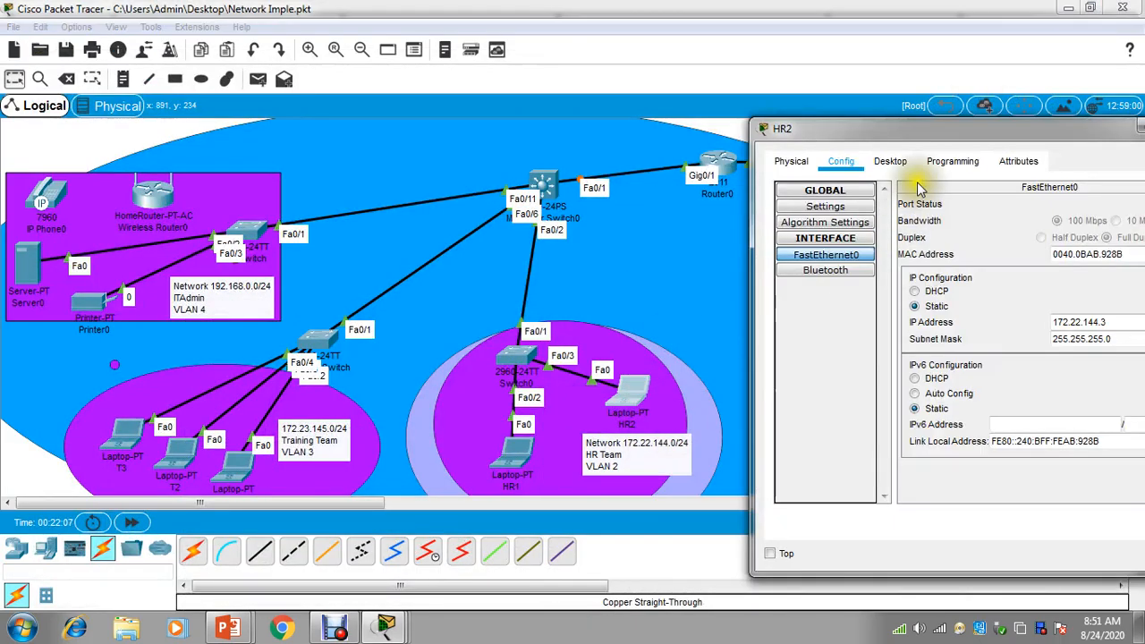
double_click(921, 111)
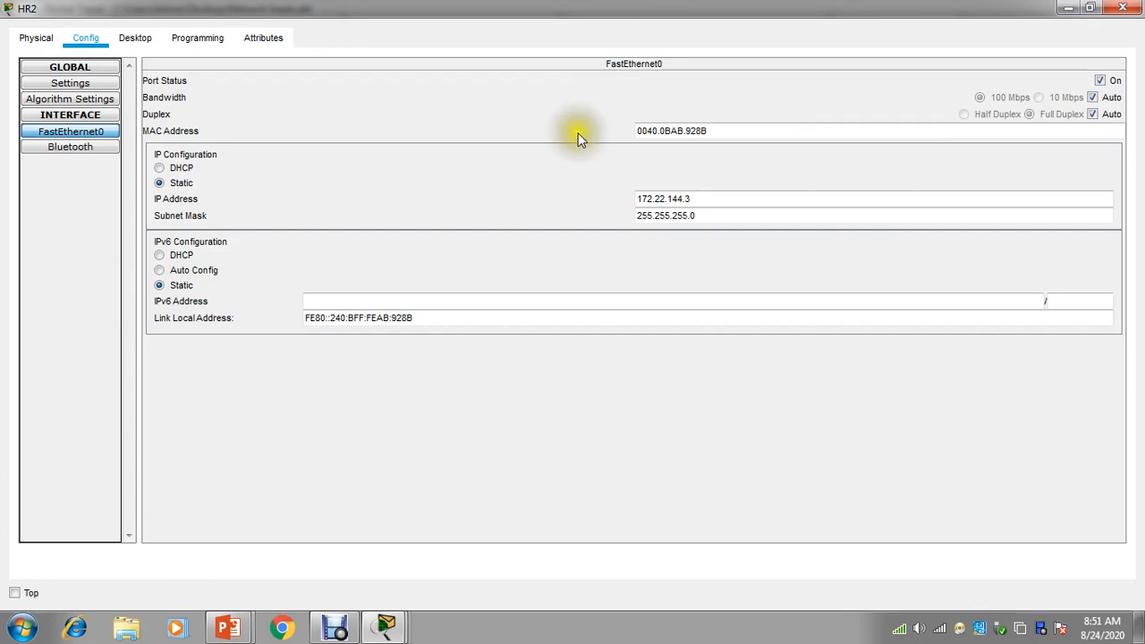
left_click(133, 38)
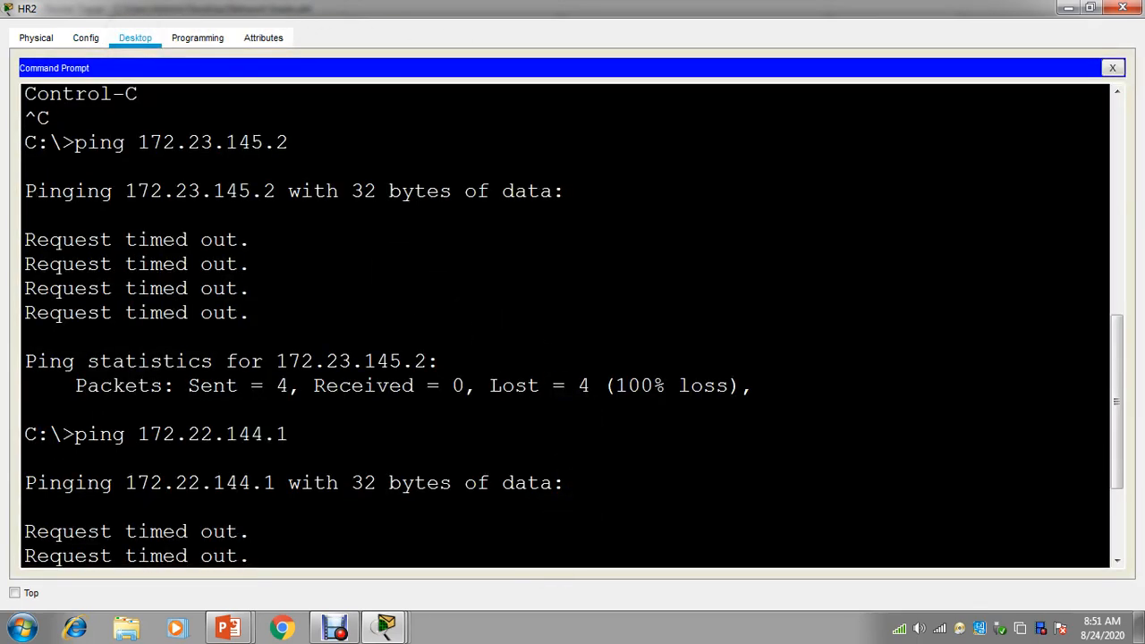
key("Return")
key("Return")
key("Return")
key("Return")
key("Up")
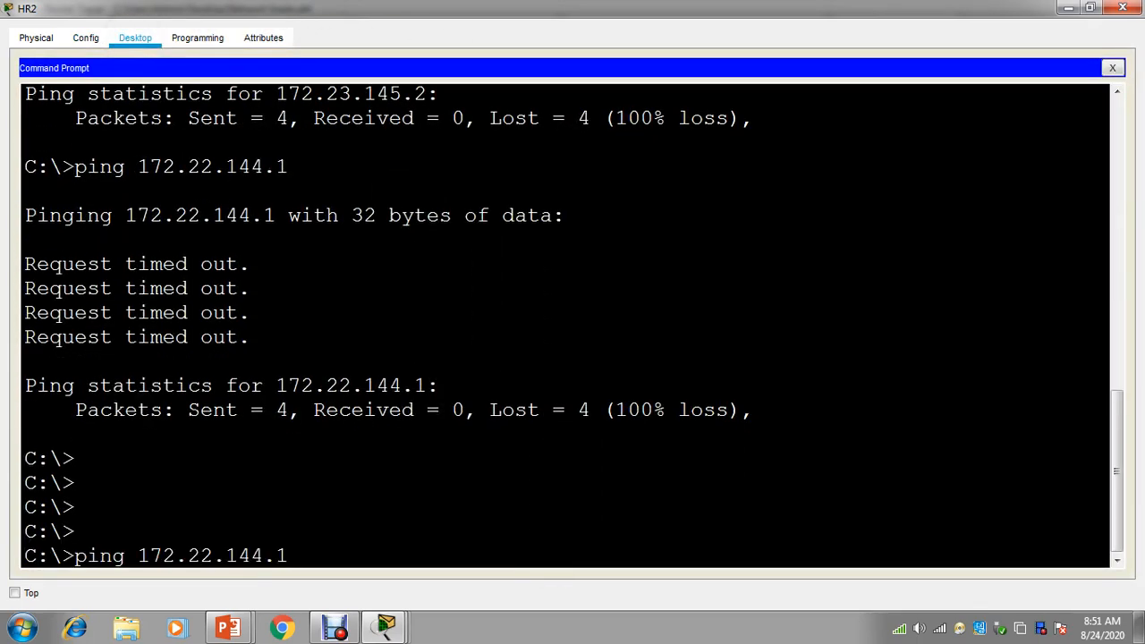
key("Return")
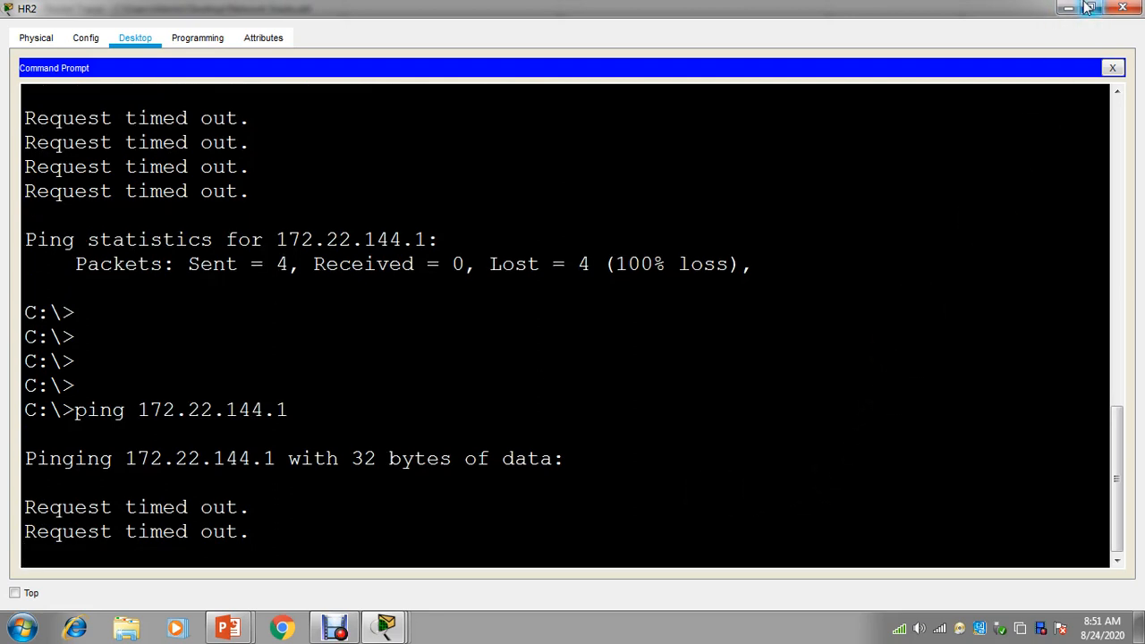
left_click(1068, 7)
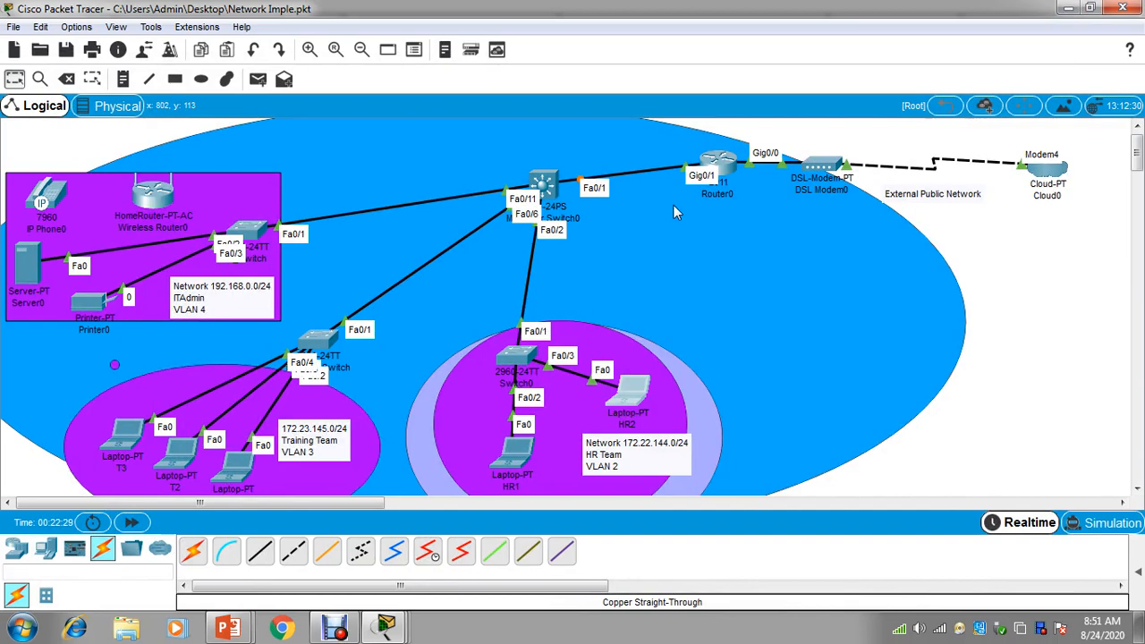
Ping the VLAN 4 gateway 192.168.0.1 from Server0's command prompt and return to the topology
mouse_move(386, 629)
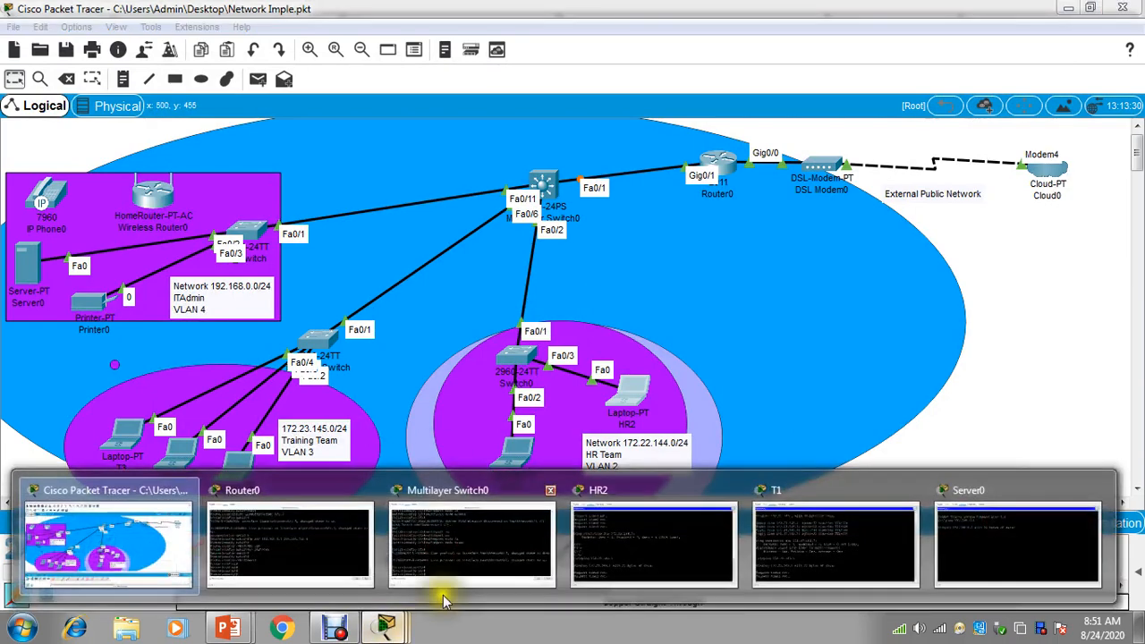
left_click(979, 557)
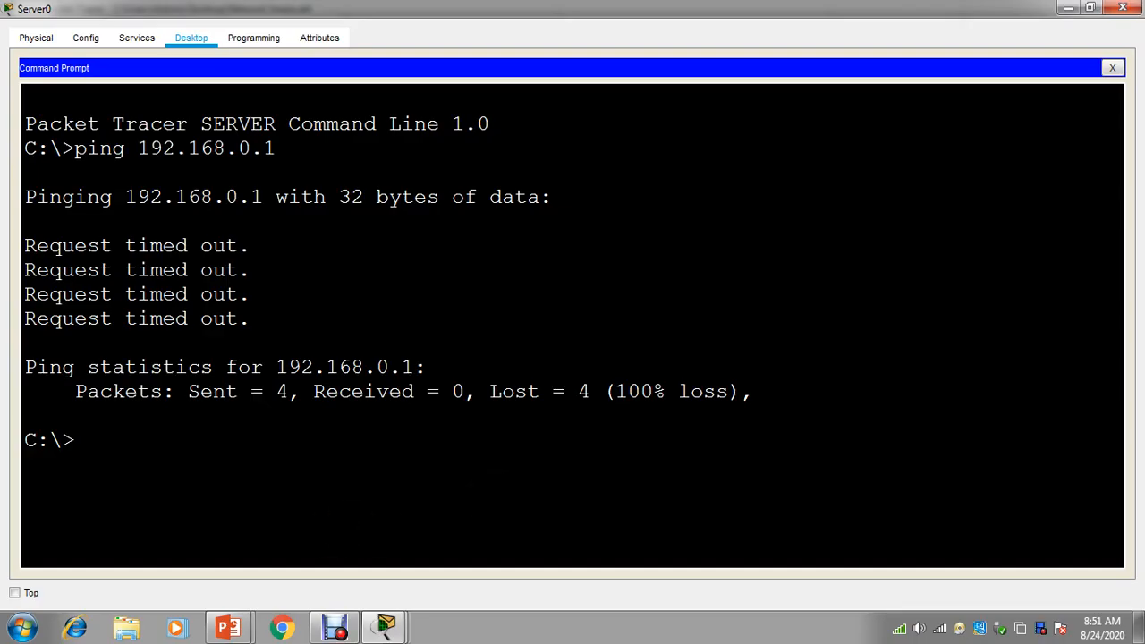
key("Up")
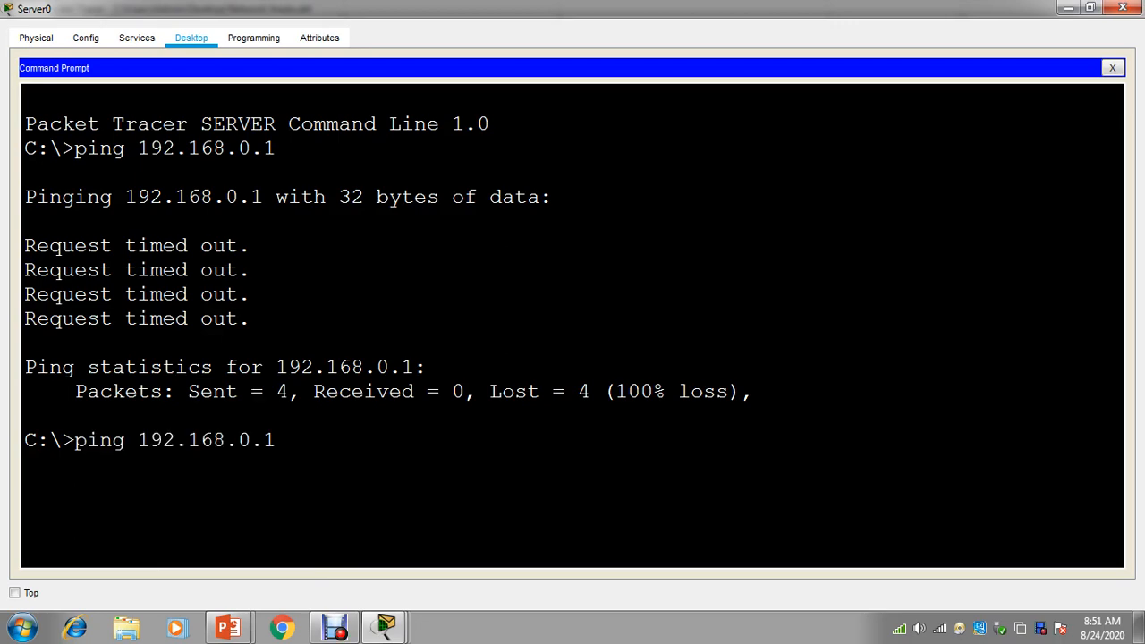
key("Return")
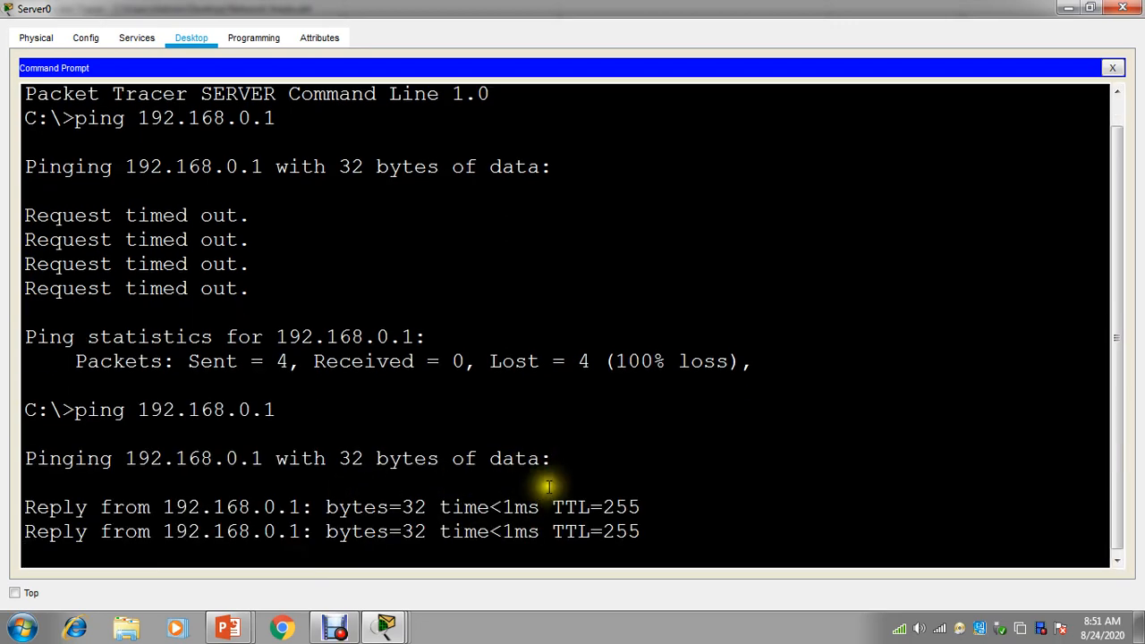
left_click(1068, 8)
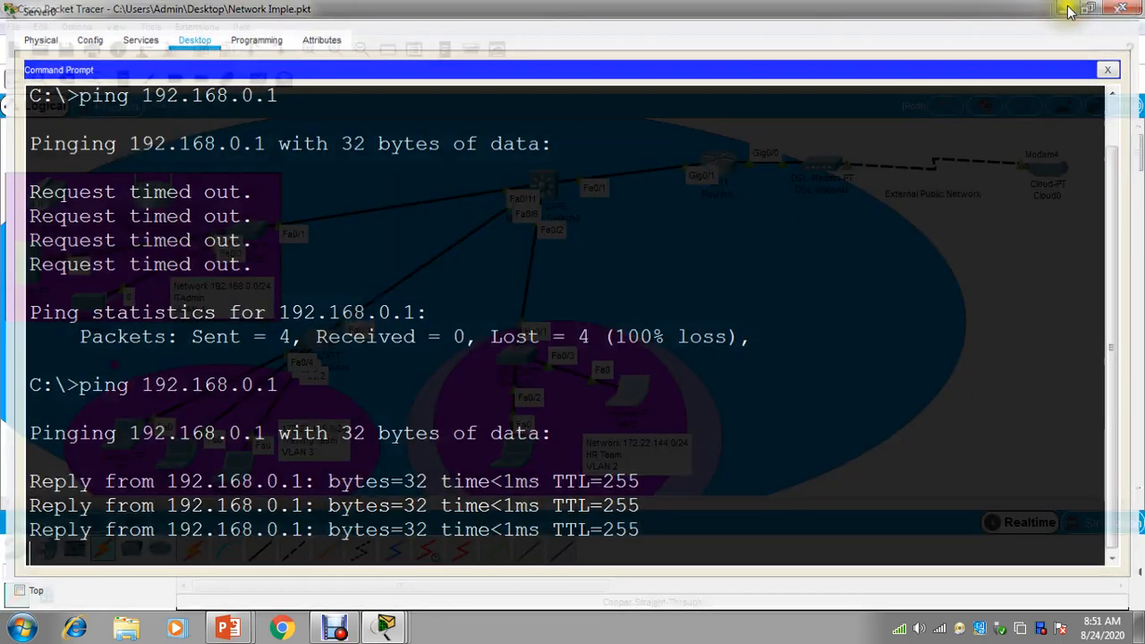
Begin a ping command in HR1's command prompt, return to the topology and move laptop HR2 slightly downward
left_click(511, 450)
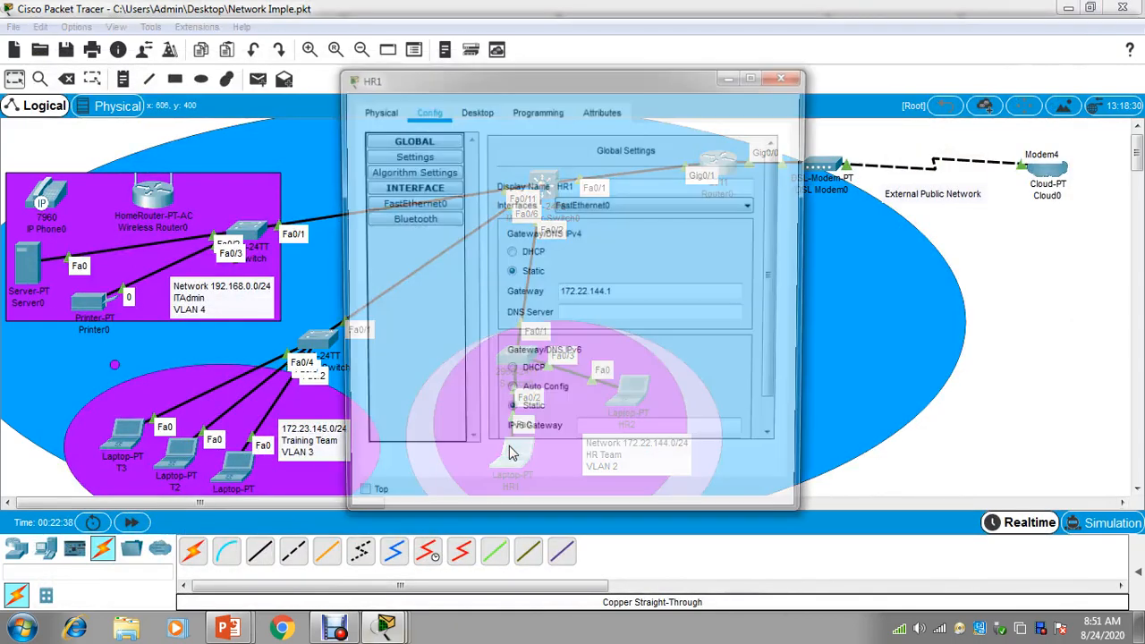
left_click(474, 111)
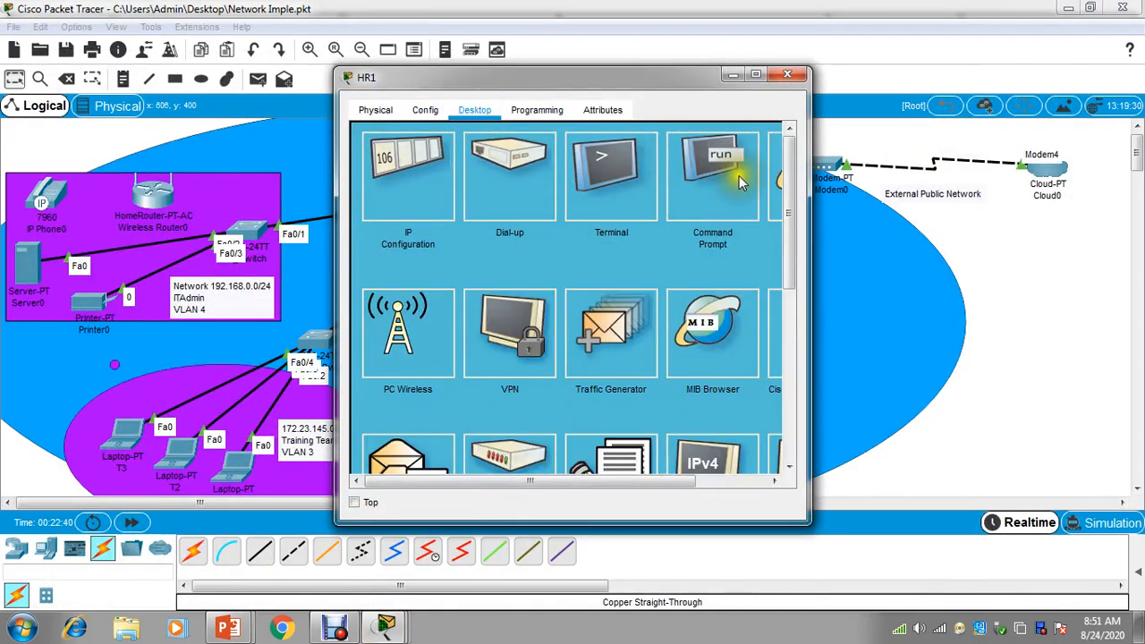
left_click(756, 75)
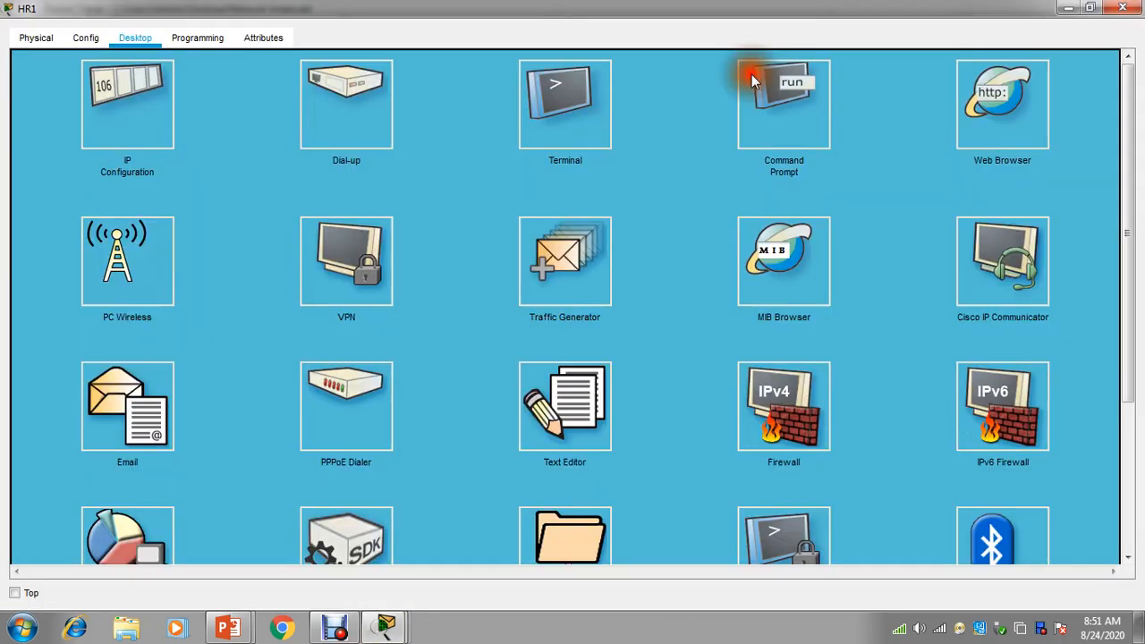
left_click(805, 152)
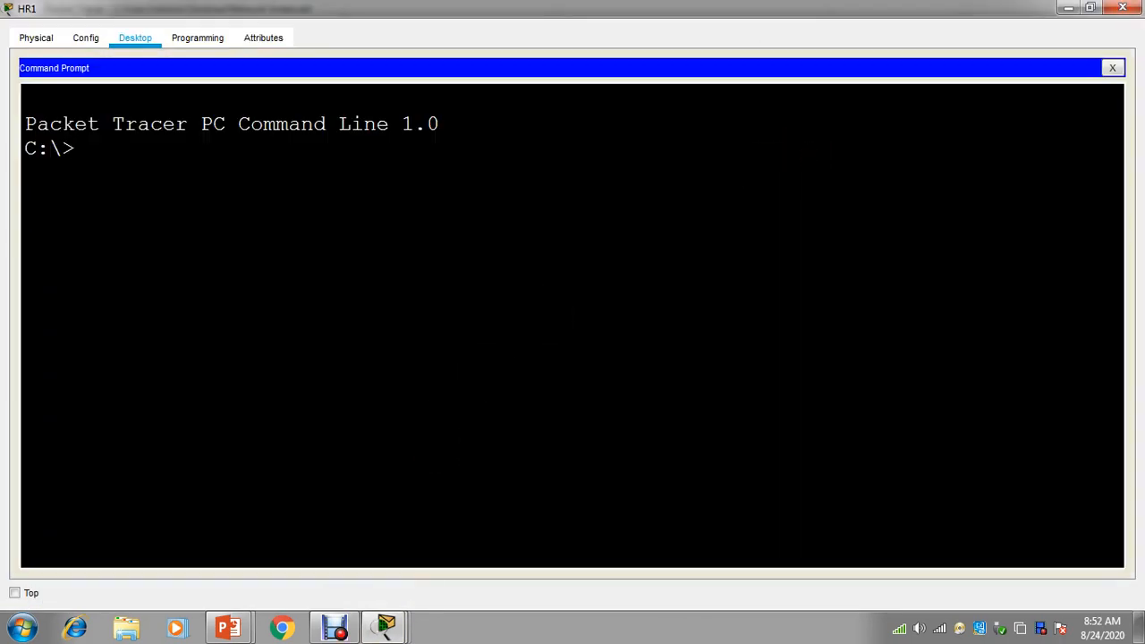
type("ping")
left_click(1122, 8)
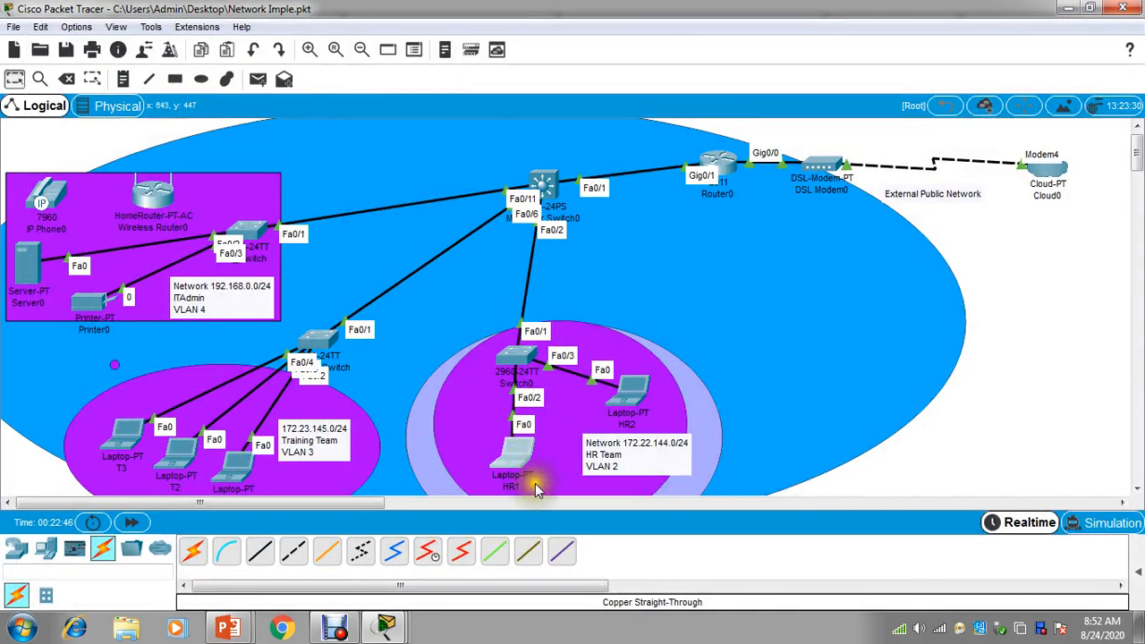
left_click_drag(620, 399, 616, 424)
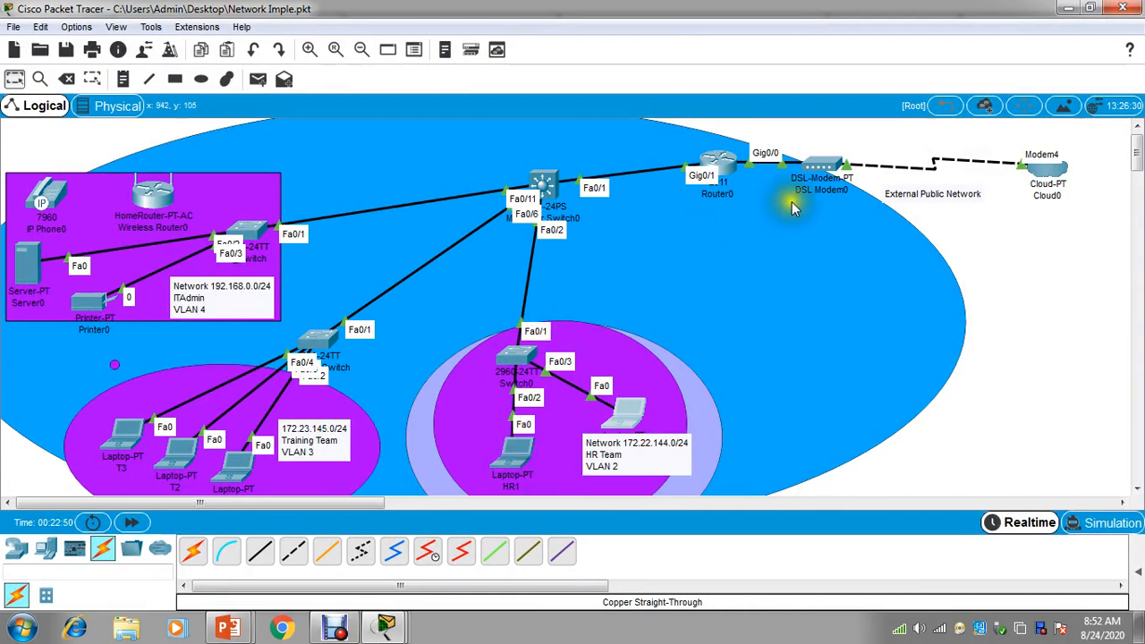
Ping 172.22.145.1 from HR1's command prompt and close the laptop's window
left_click(509, 458)
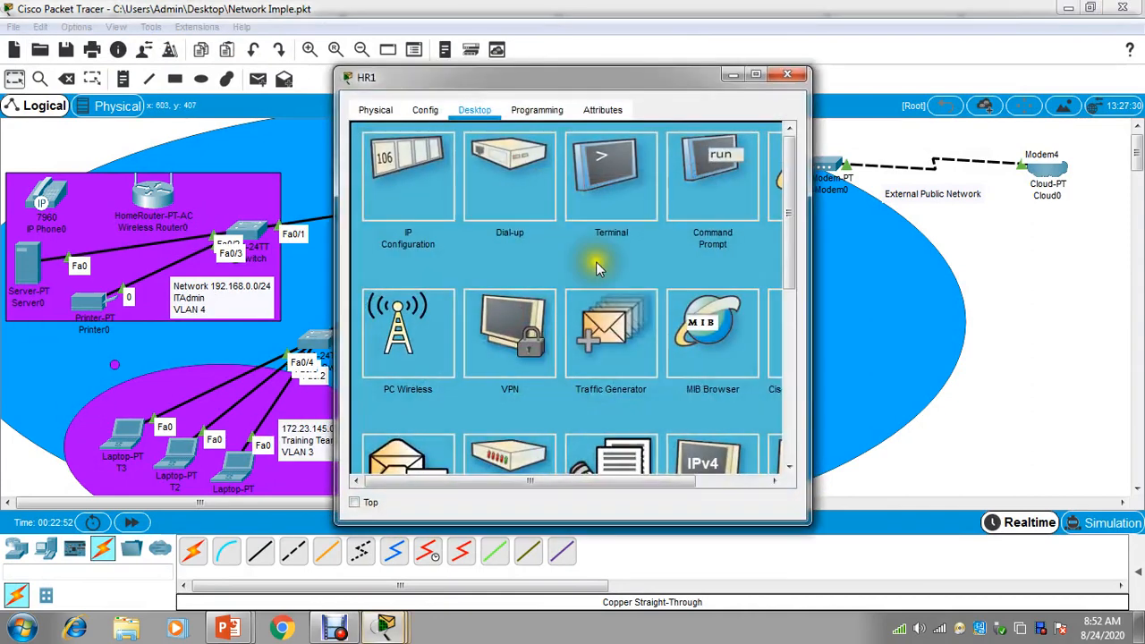
left_click(720, 156)
left_click(754, 74)
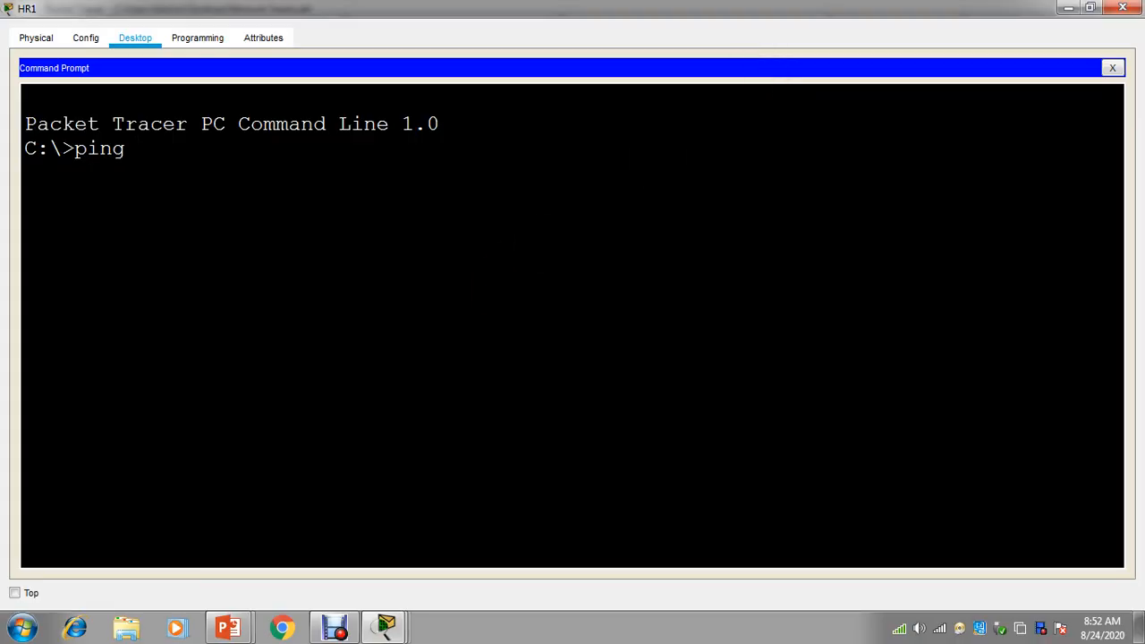
type("172.22.145.")
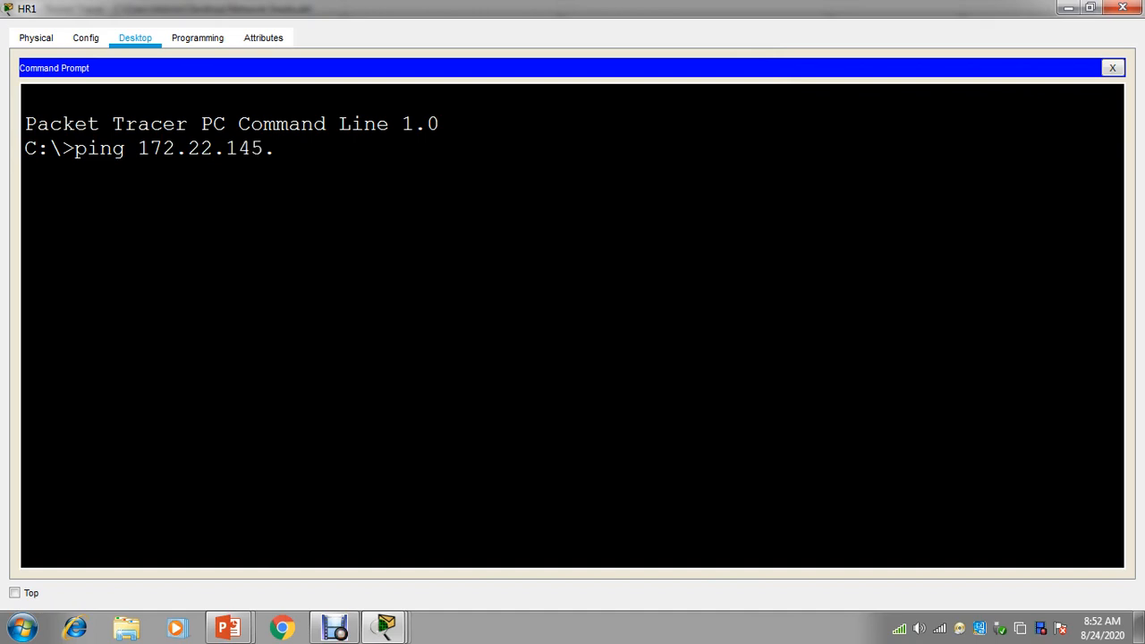
type("1")
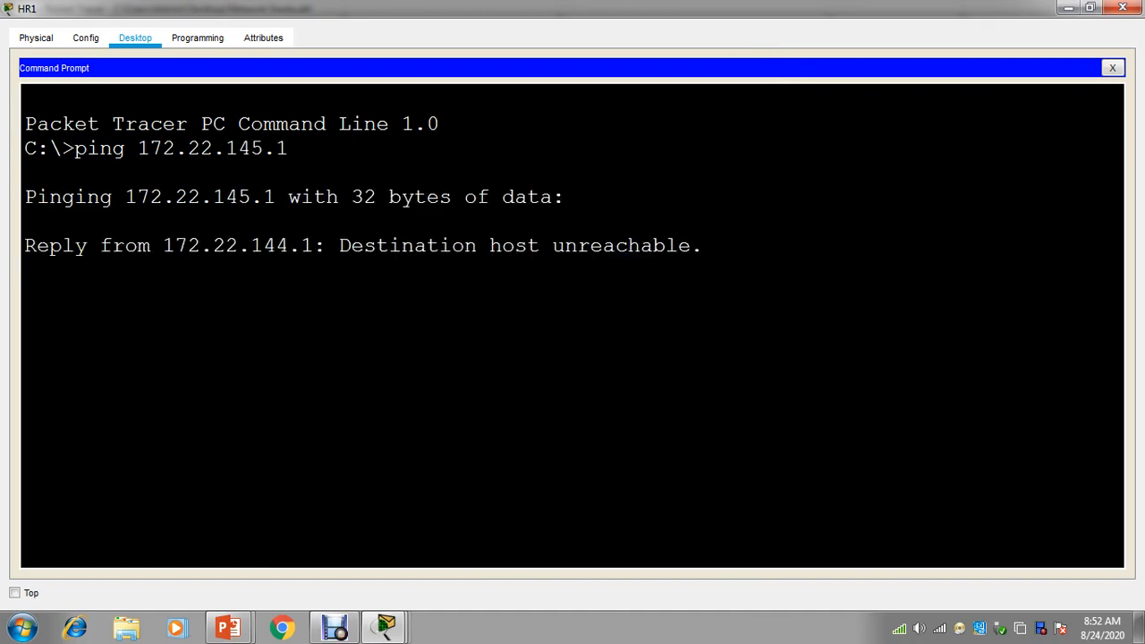
left_click_drag(34, 248, 304, 274)
left_click(413, 381)
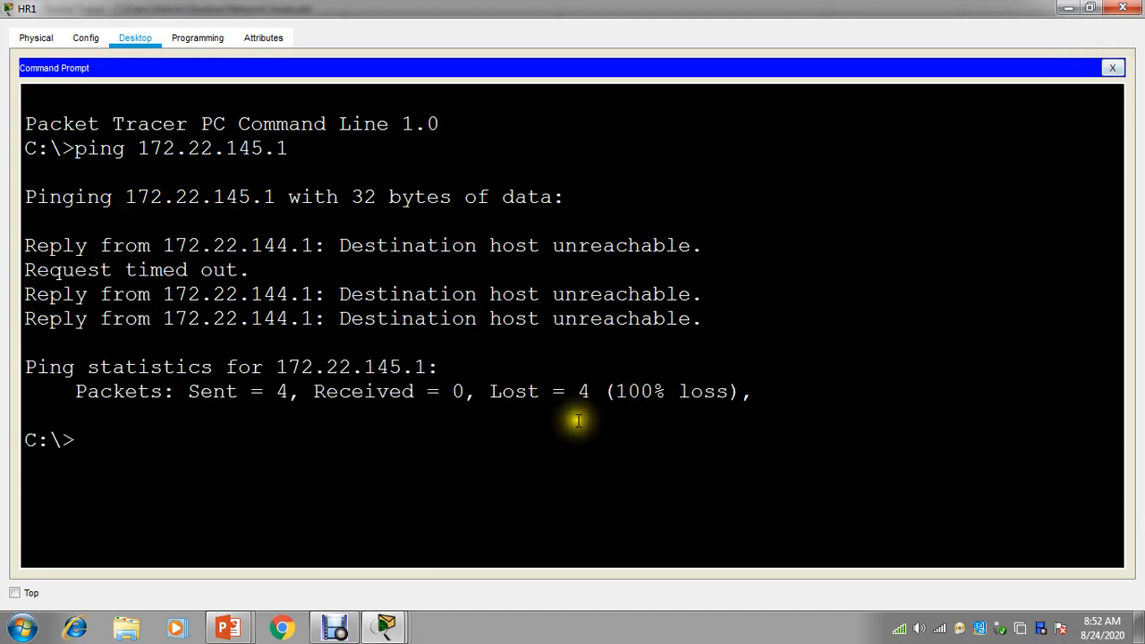
left_click(1111, 68)
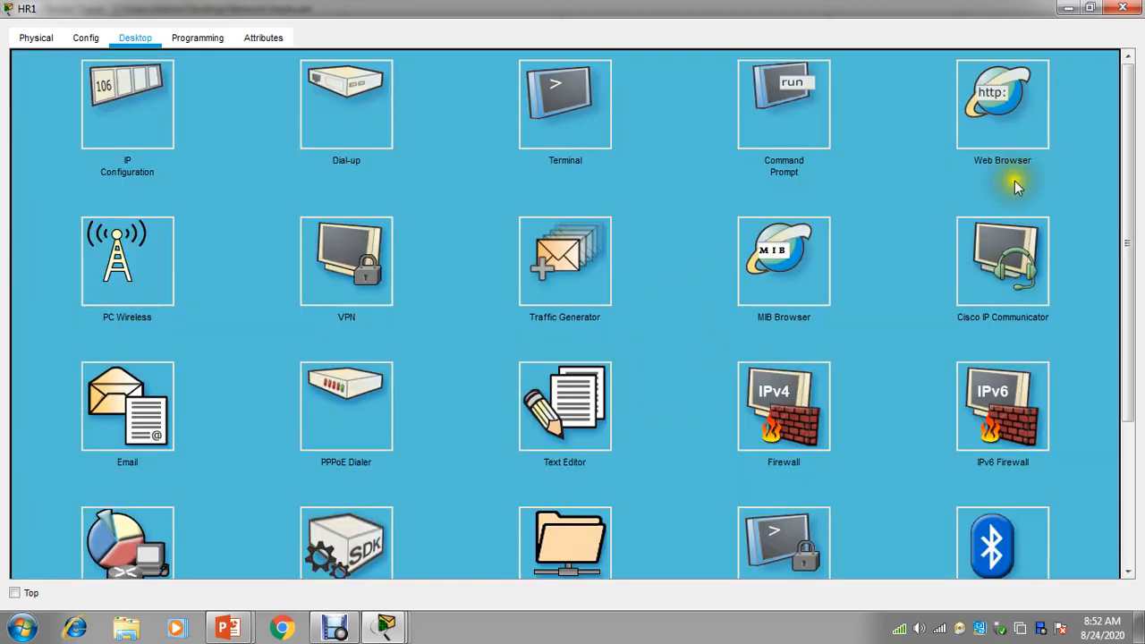
left_click(1122, 7)
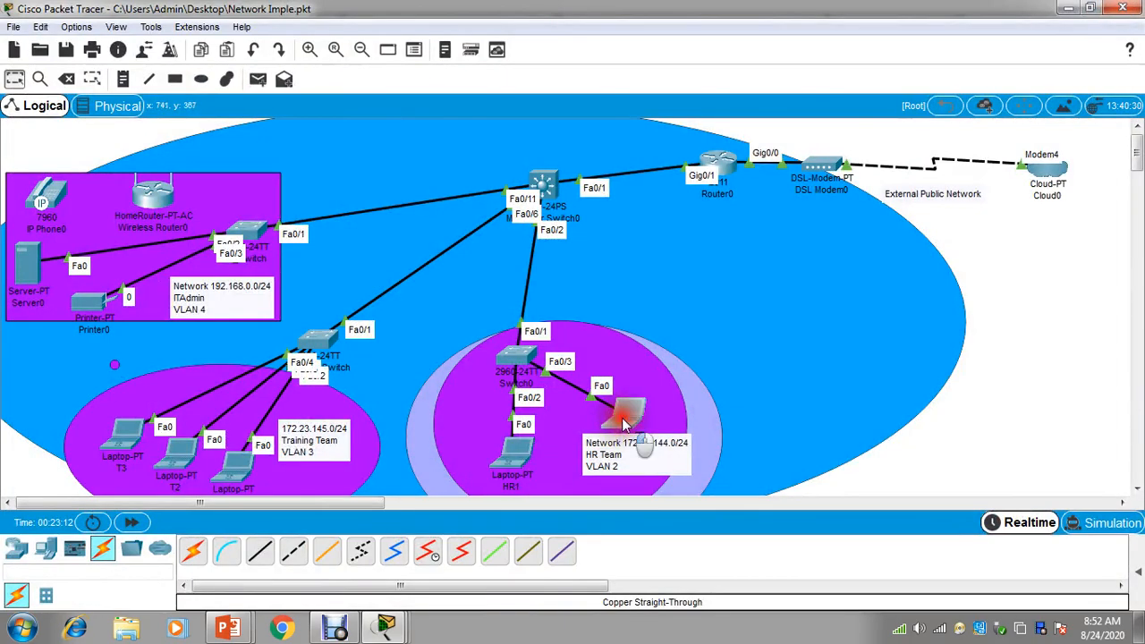
Repeat the ping to gateway 172.22.144.1 from HR2 and return to the topology
left_click(624, 422)
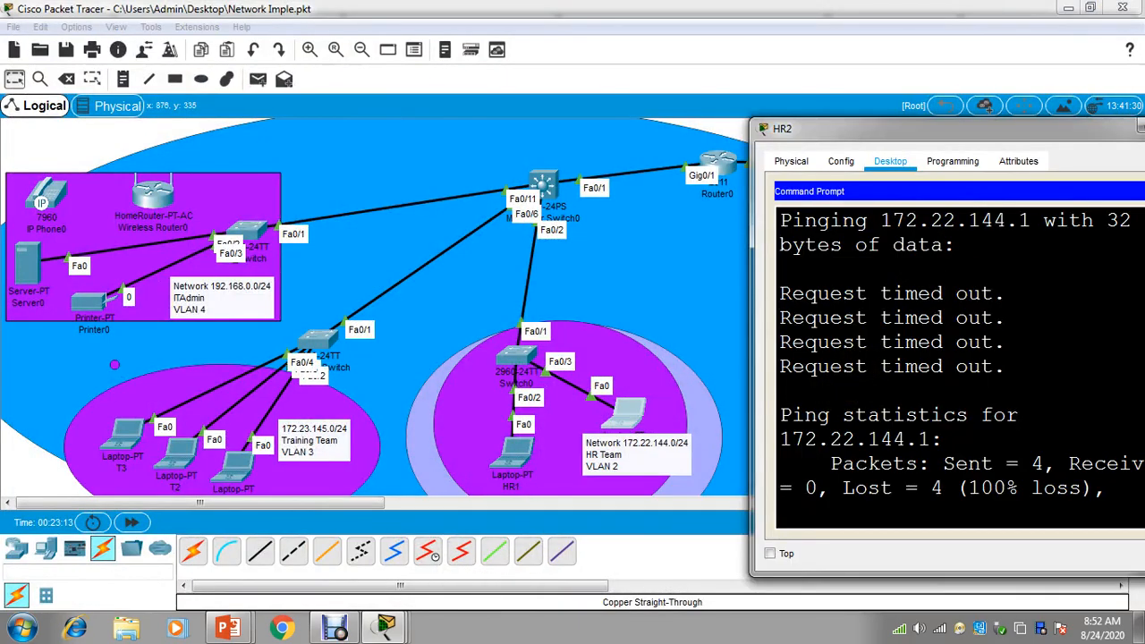
double_click(939, 128)
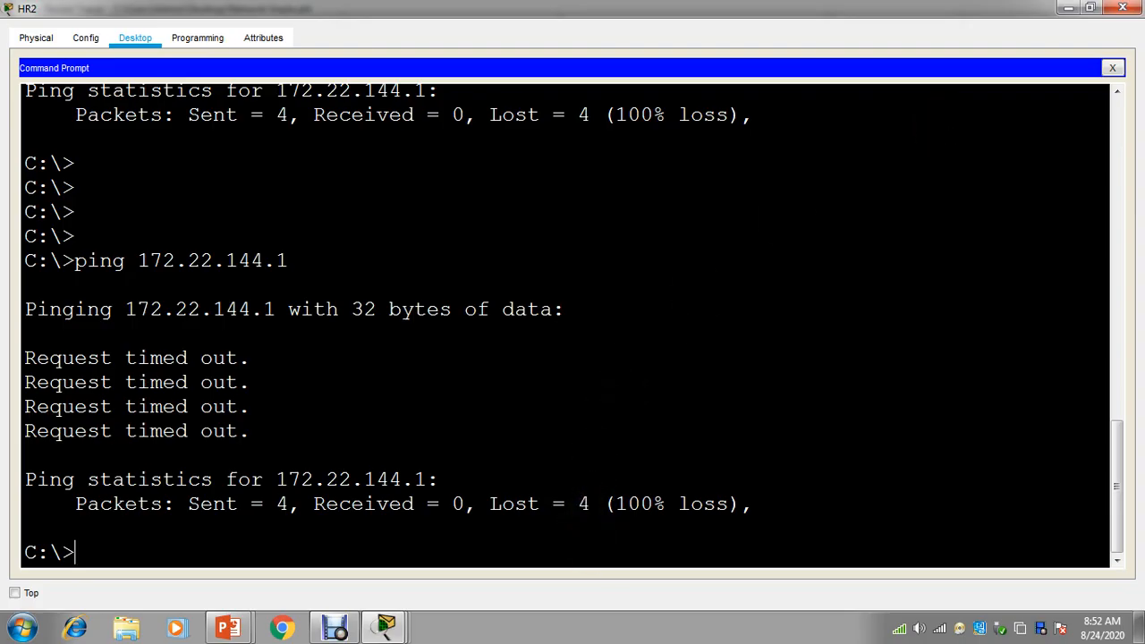
key("Return")
key("Up")
key("Return")
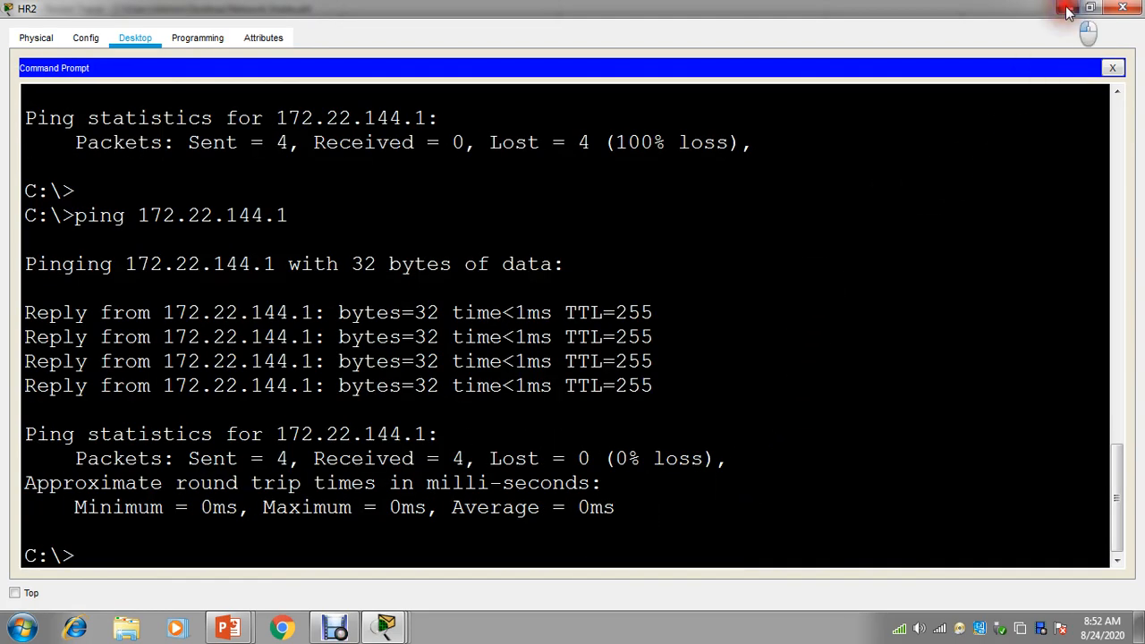
left_click(1066, 9)
Check HR1's gateway and its FastEthernet0 IP address and subnet mask, leaving the settings as they are
left_click(551, 451)
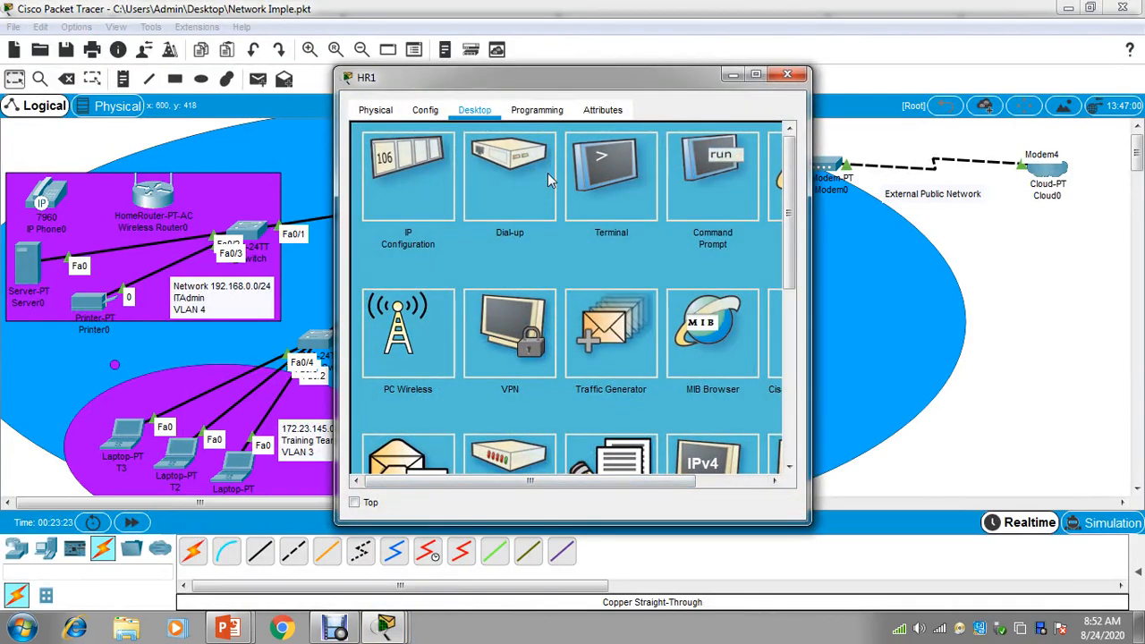
left_click(422, 105)
left_click(576, 66)
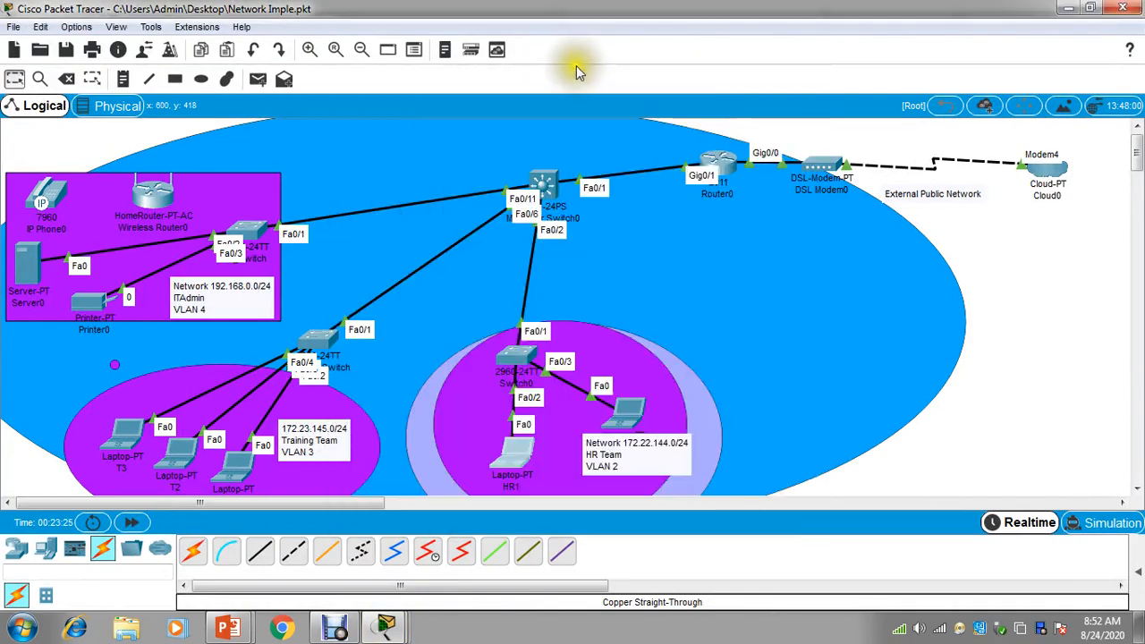
left_click(527, 478)
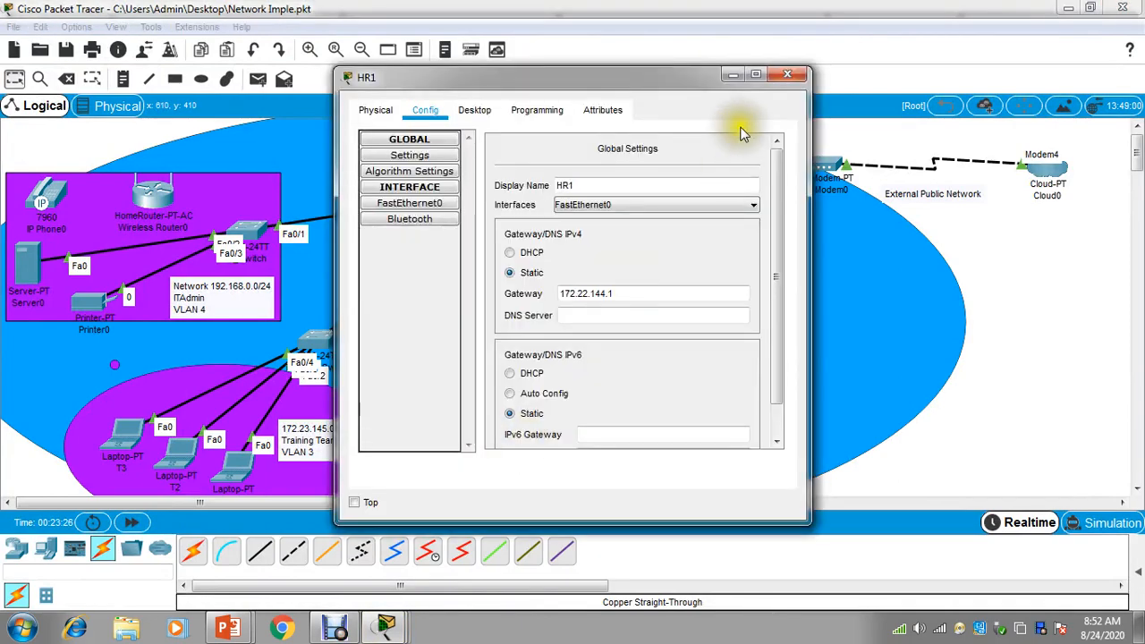
left_click(757, 76)
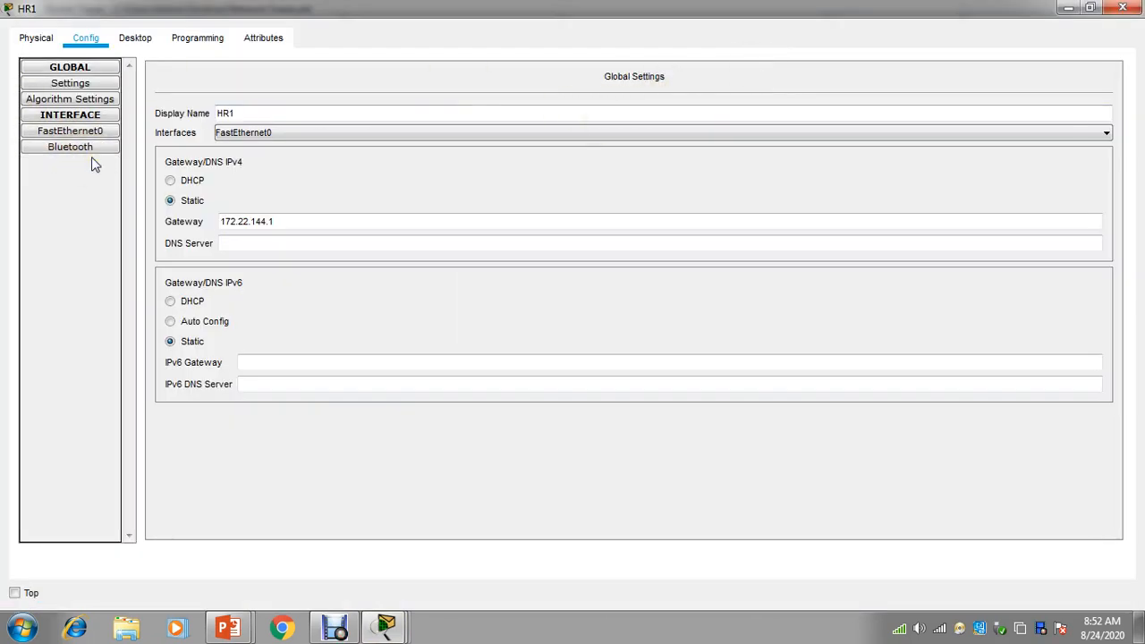
left_click(92, 134)
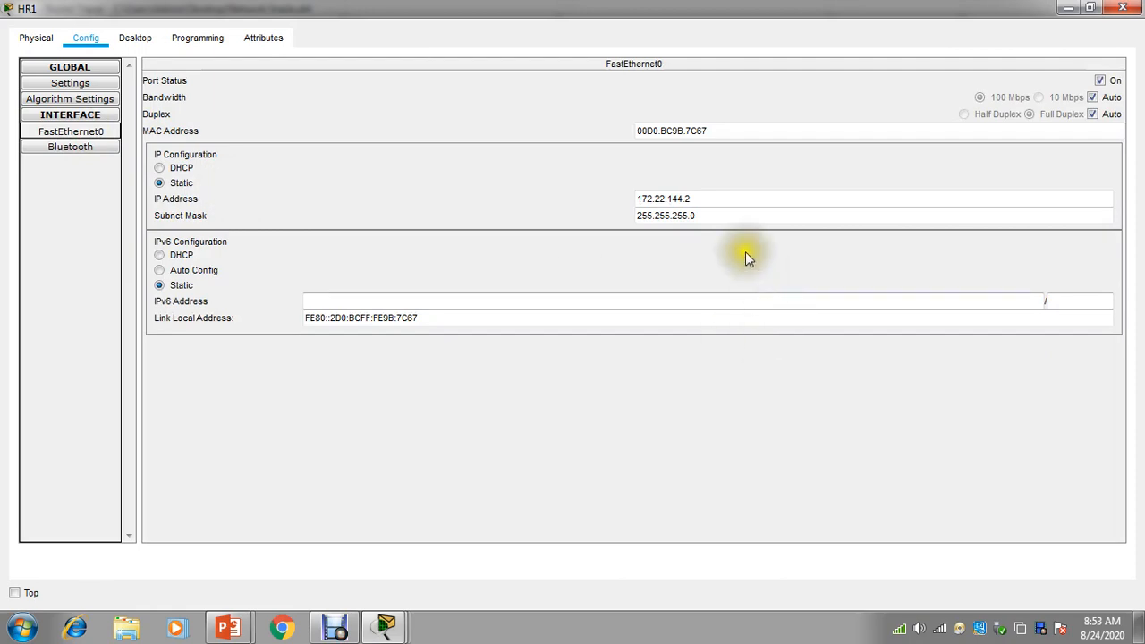
left_click(1129, 7)
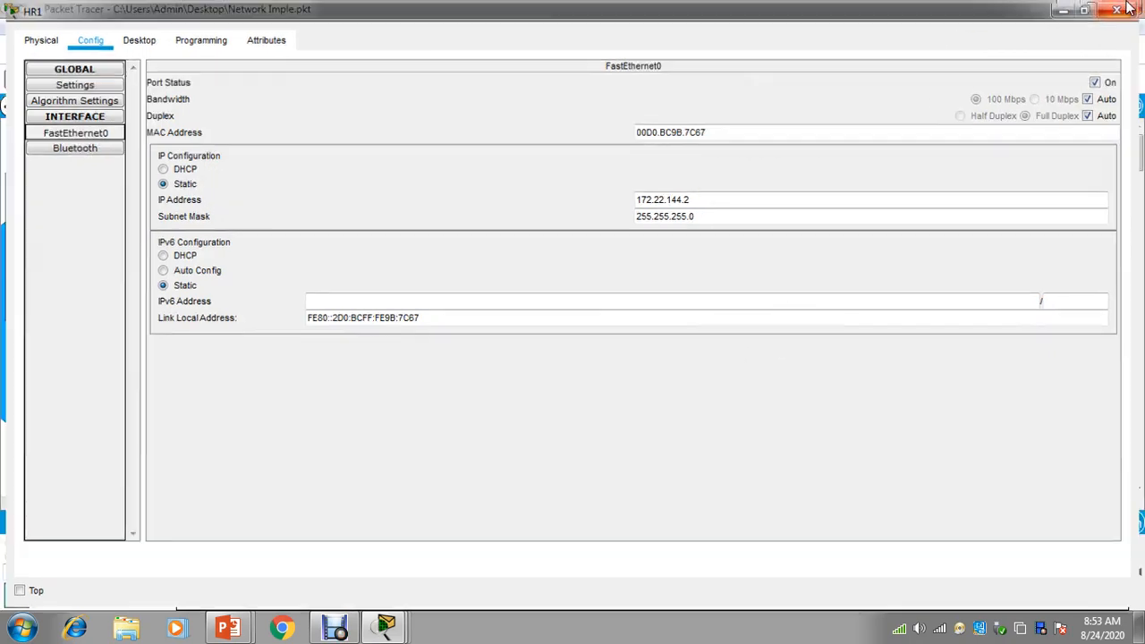
Check HR2's gateway and its FastEthernet0 IP address and subnet mask, leaving the settings as they are
left_click(626, 411)
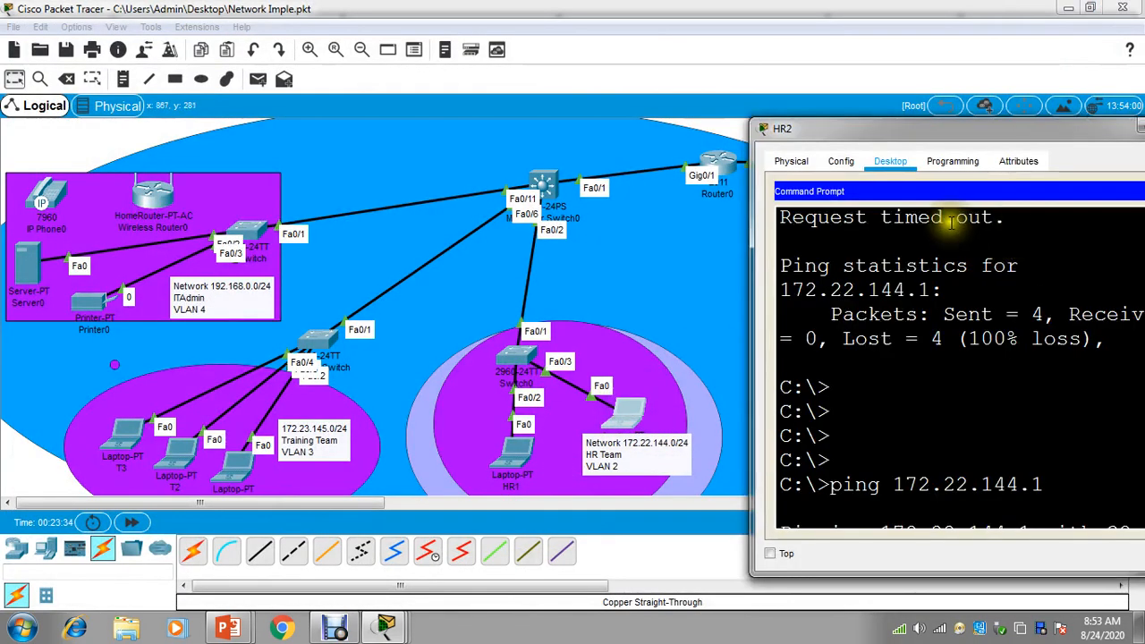
left_click(840, 161)
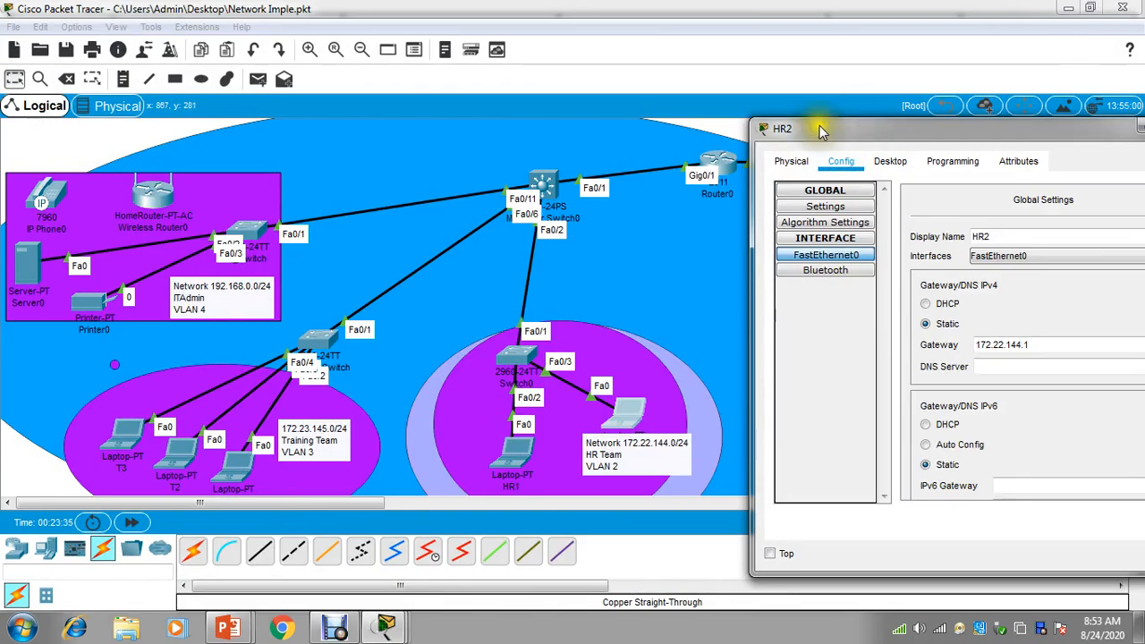
double_click(819, 127)
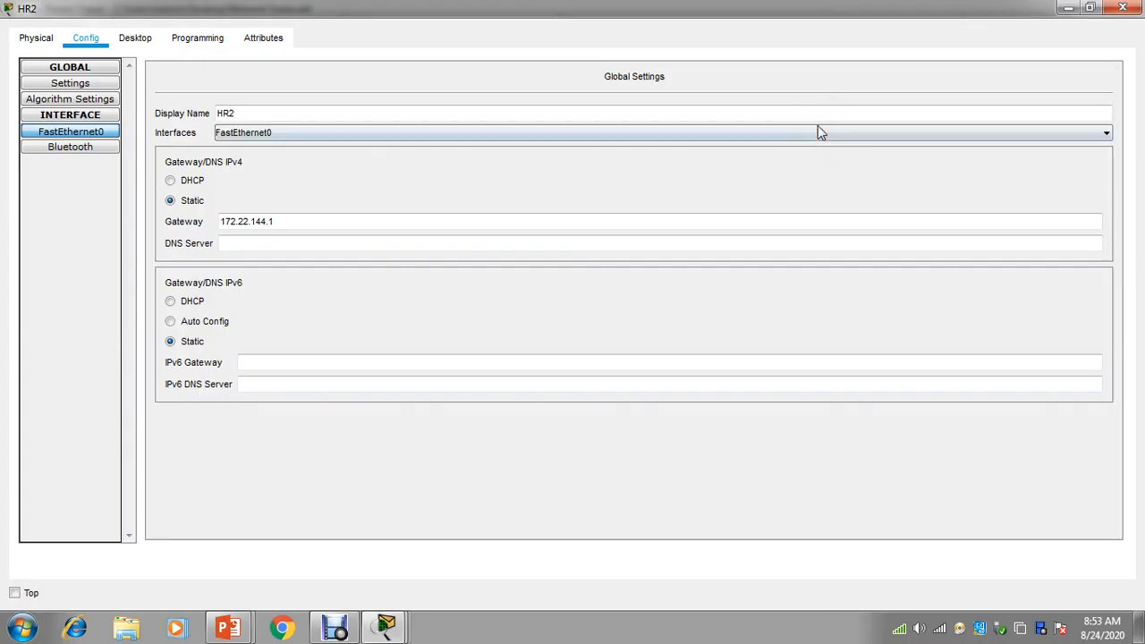
left_click(95, 134)
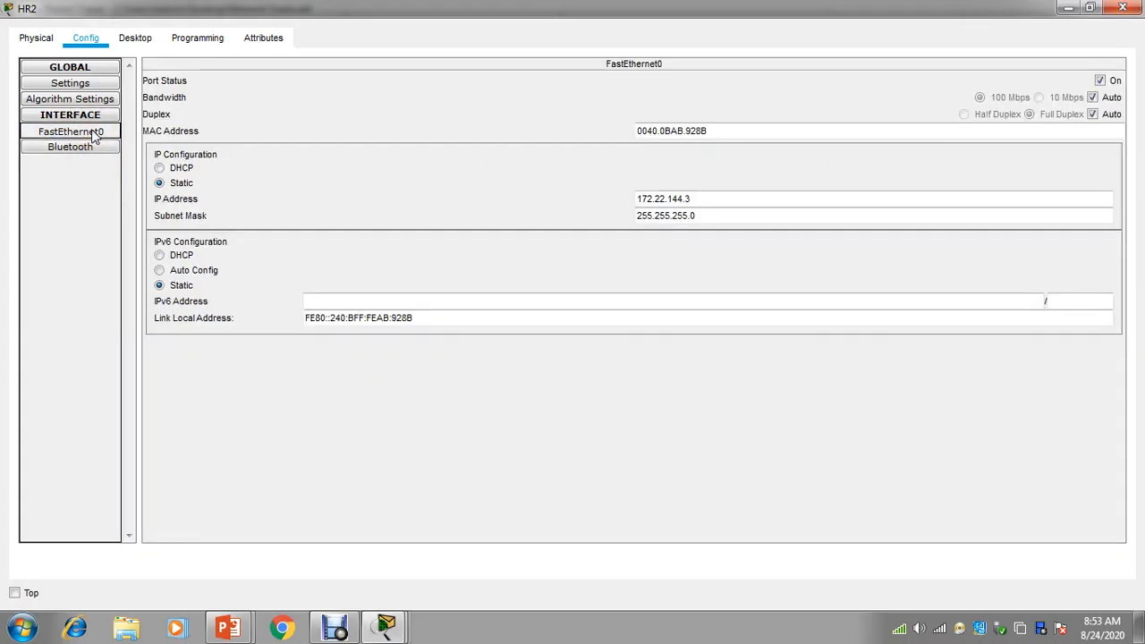
left_click(1123, 9)
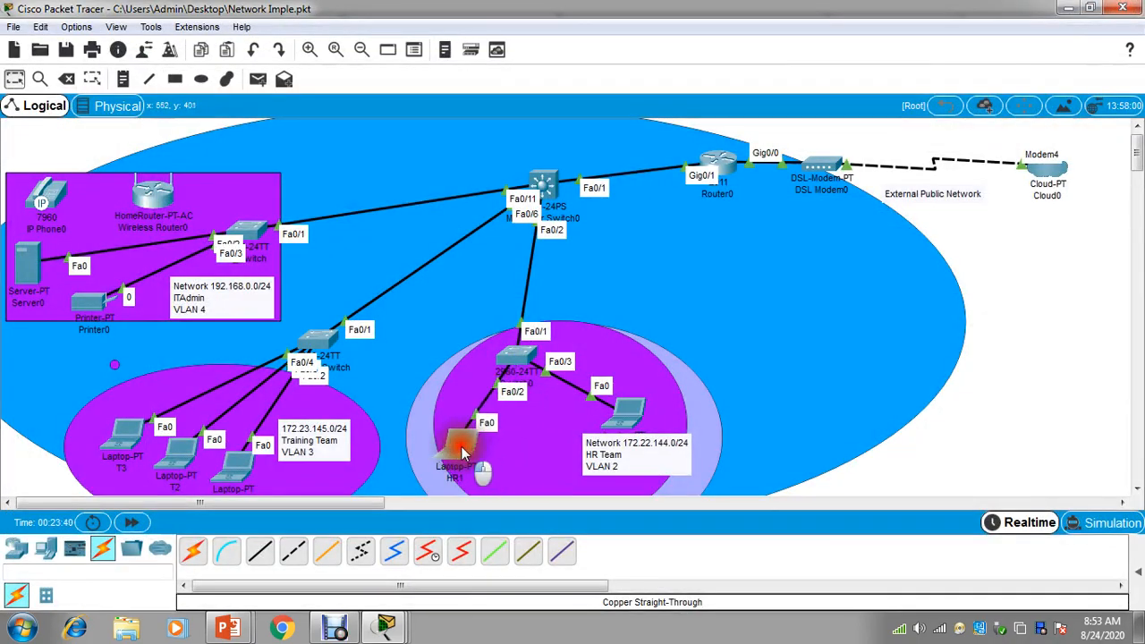
Reposition laptops HR1 and HR2 slightly within the HR Team area of the topology
left_click_drag(463, 453, 488, 454)
left_click_drag(626, 413, 648, 419)
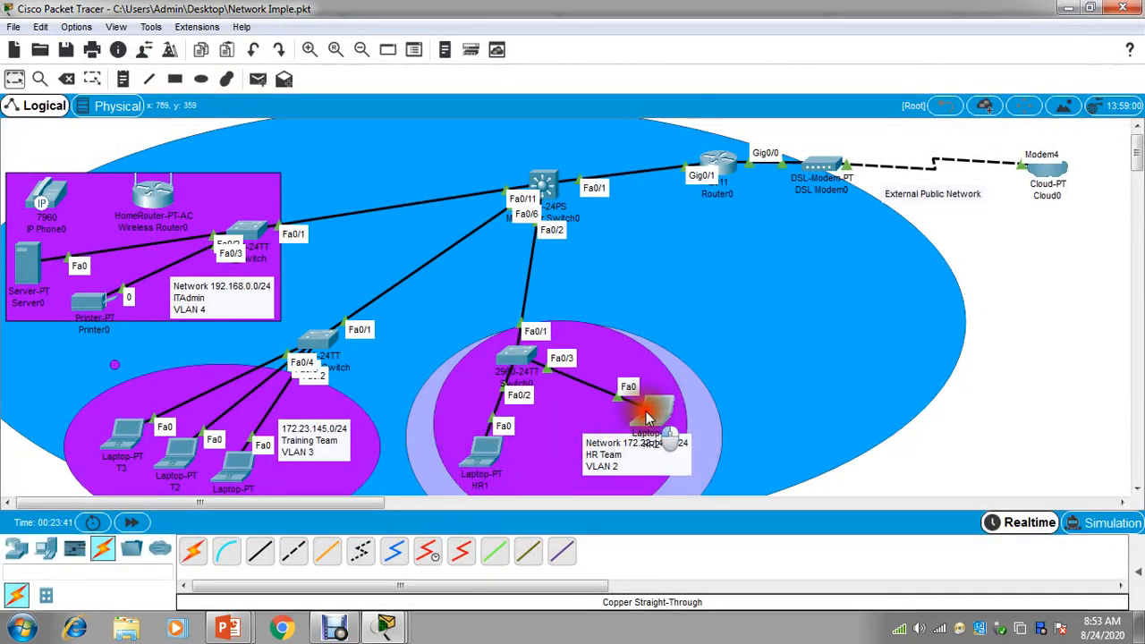
Repeat the ping to gateway 172.23.145.1 from Training Team laptop T1's command prompt
left_click(228, 473)
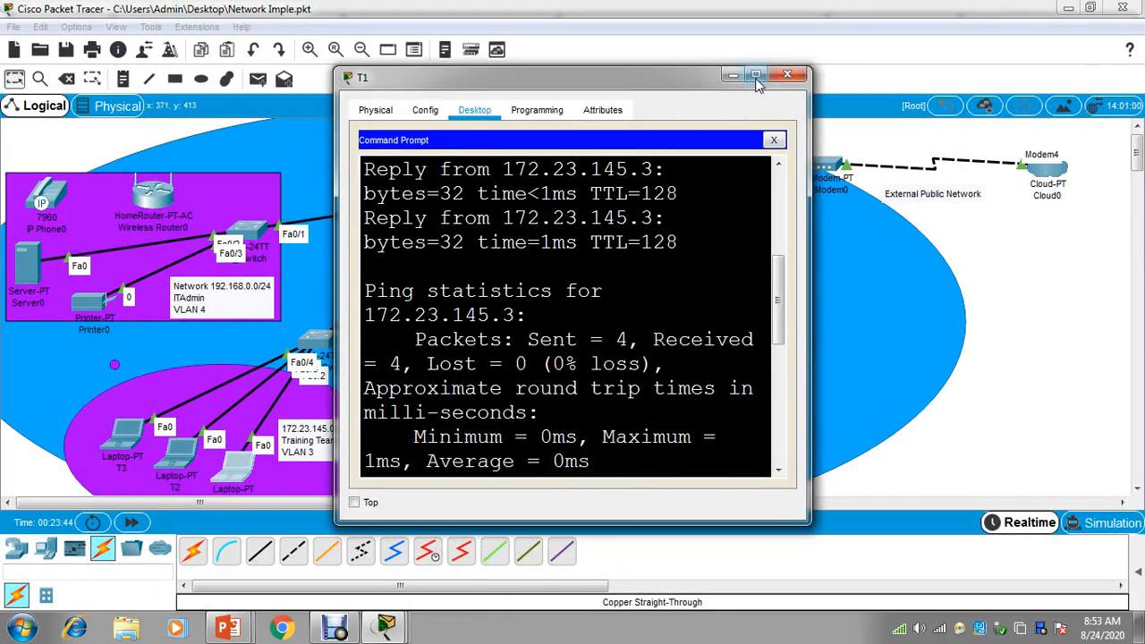
left_click(756, 77)
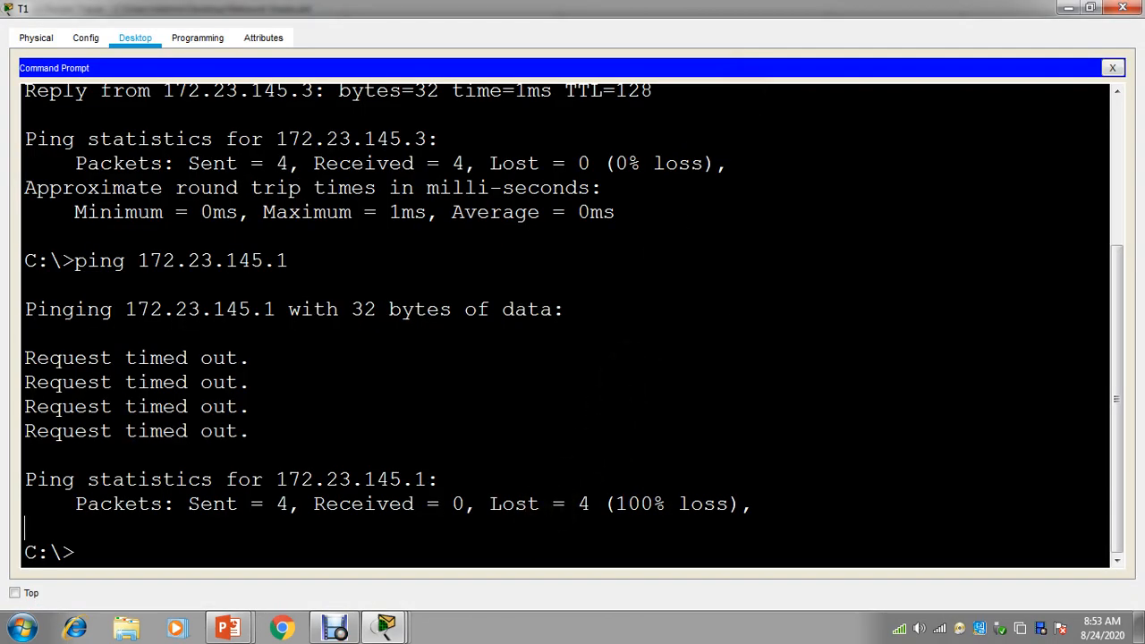
key("Up")
key("Return")
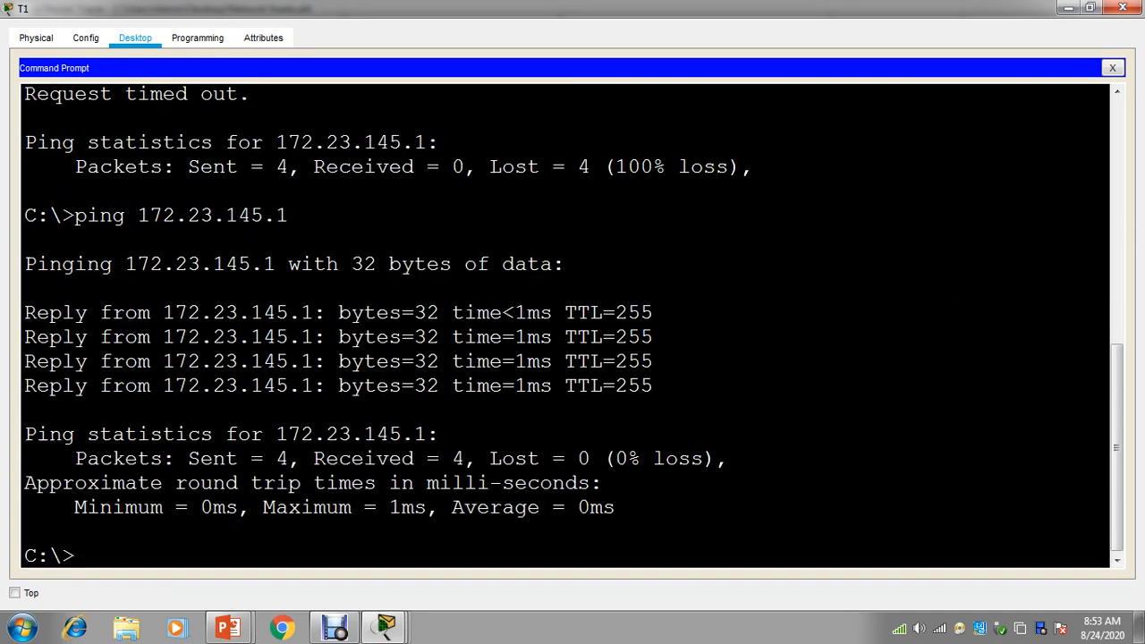
Ping the VLAN 2 gateway 172.22.144.1 from T1
key("Up")
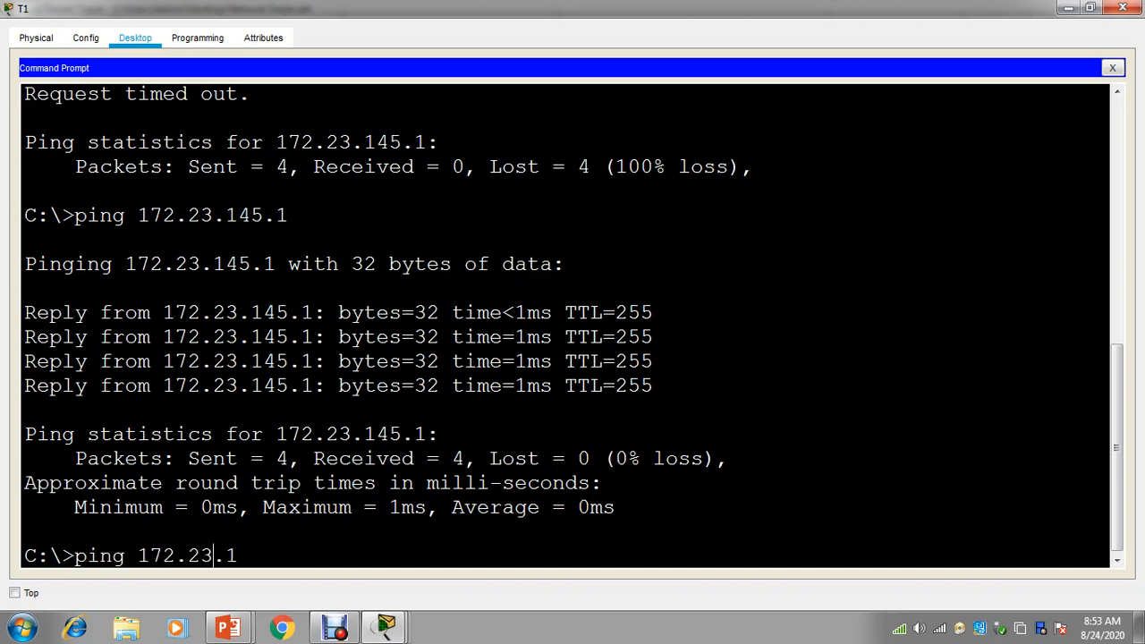
key("BackSpace")
key("BackSpace")
key("Return")
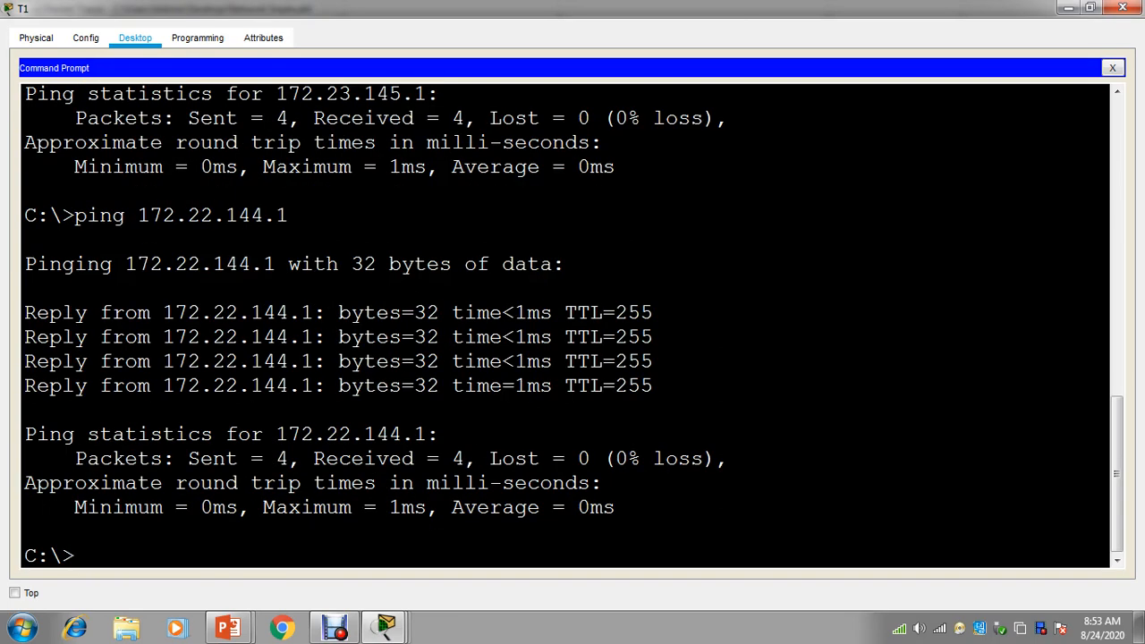
Ping the VLAN 4 gateway 192.168.0.1 from T1 and return to the topology
key("Up")
key("BackSpace")
key("BackSpace")
key("BackSpace")
key("BackSpace")
key("BackSpace")
key("BackSpace")
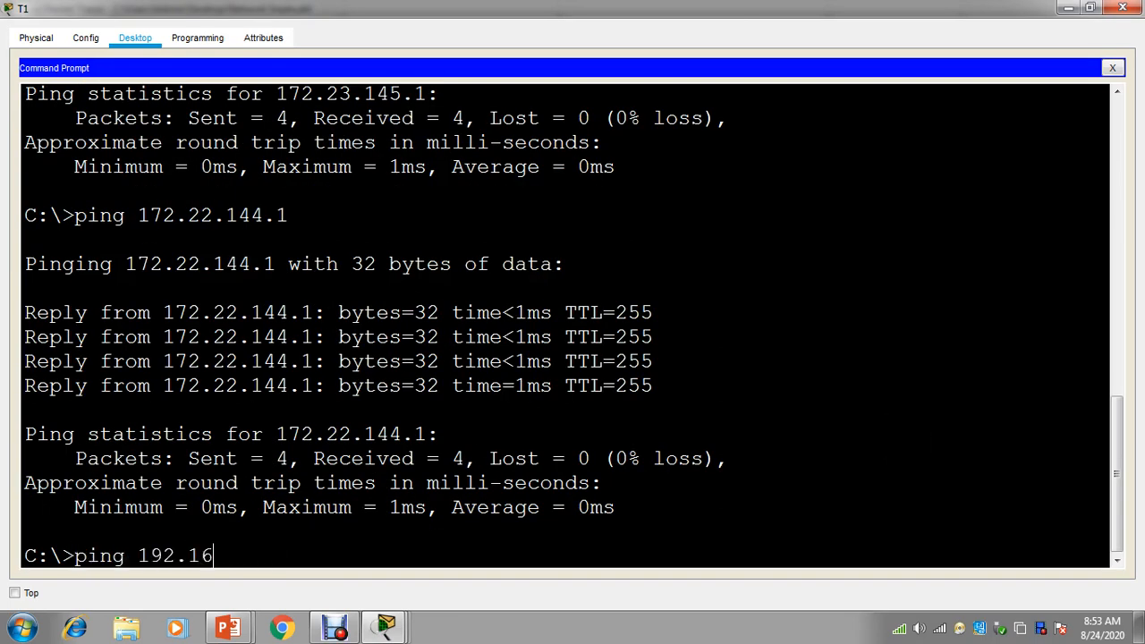
key("Return")
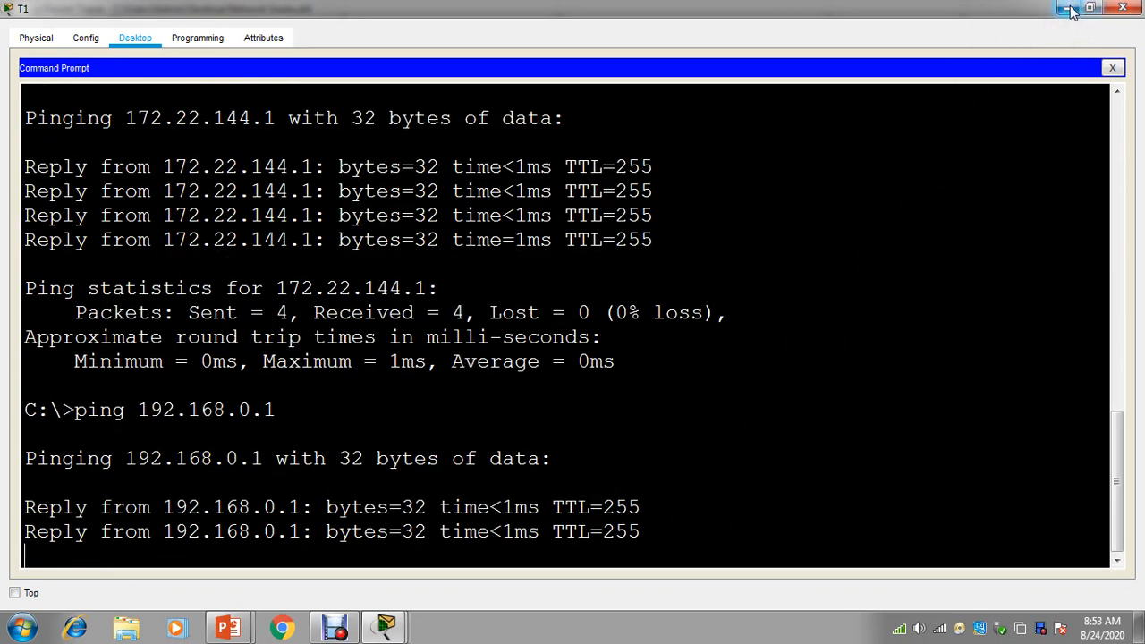
left_click(1067, 11)
Set HR1's static IP address to 172.22.144.10 and check its gateway in the global settings
left_click(474, 455)
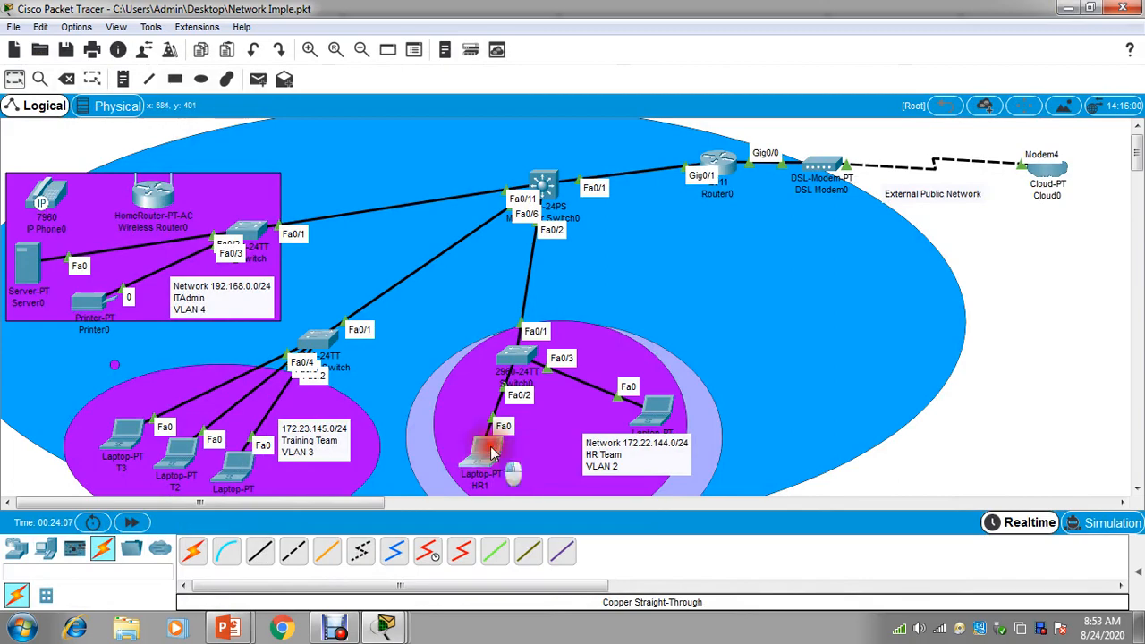
left_click(481, 113)
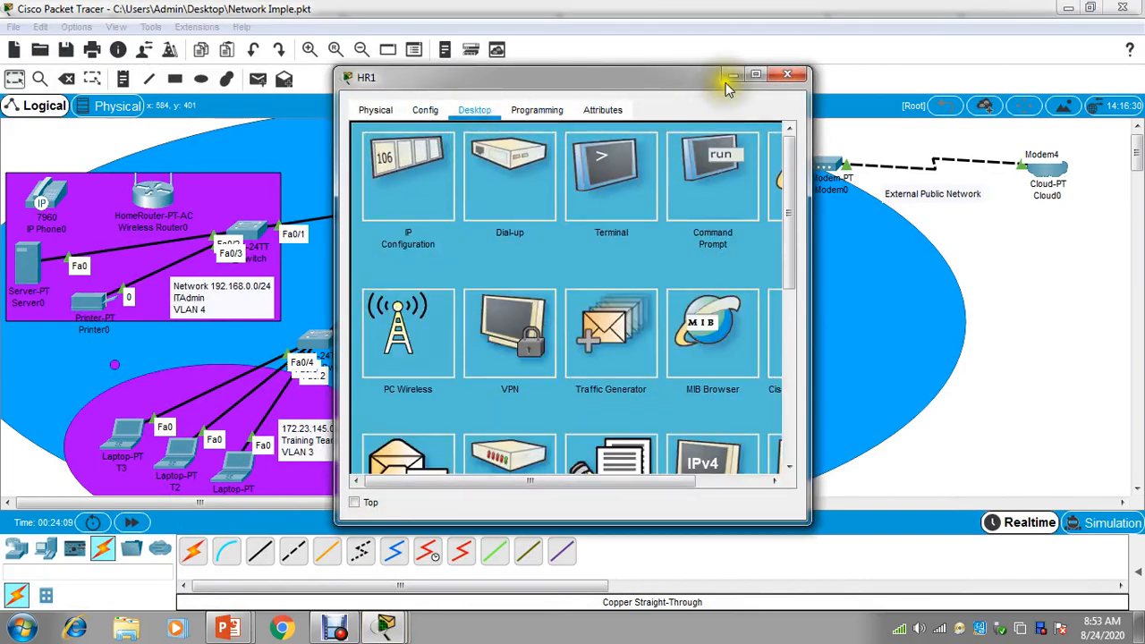
left_click(756, 75)
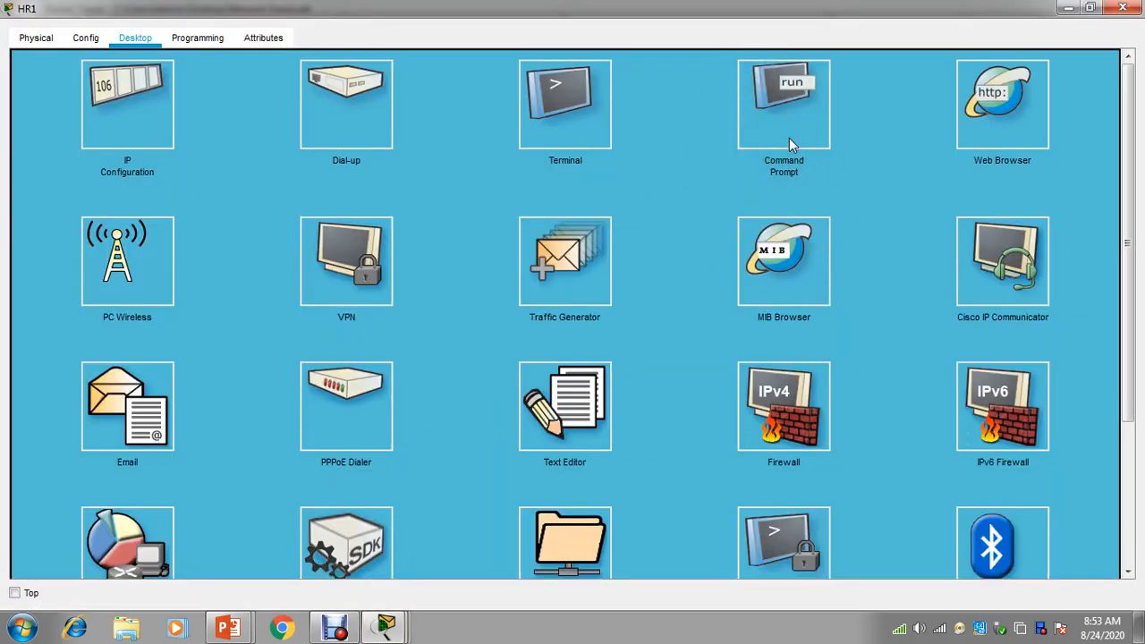
left_click(146, 120)
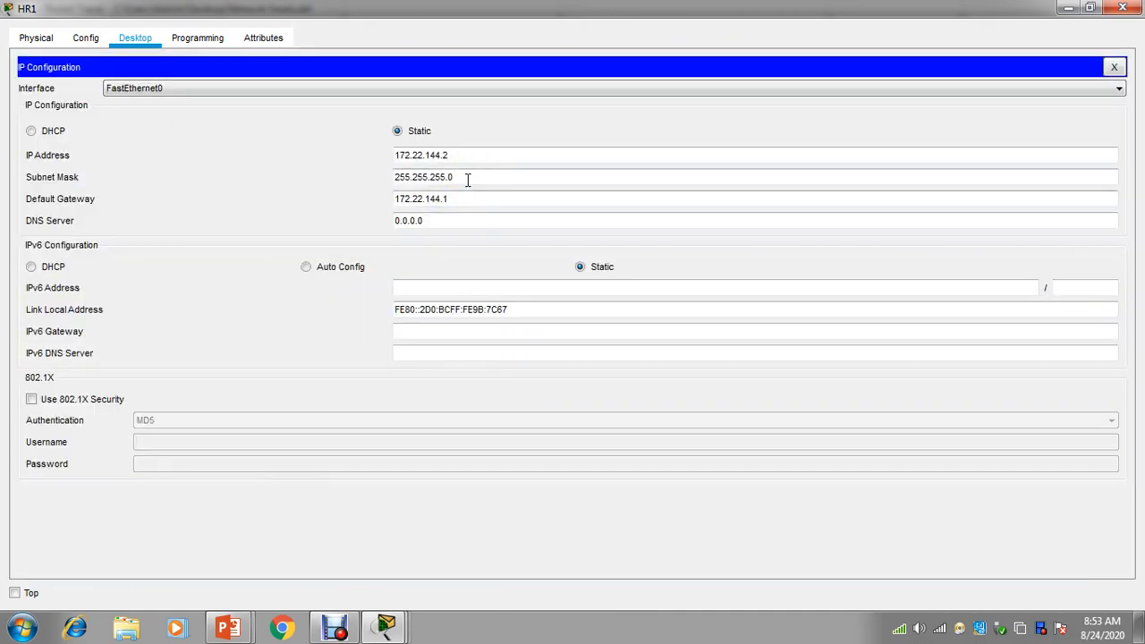
left_click(471, 156)
key("BackSpace")
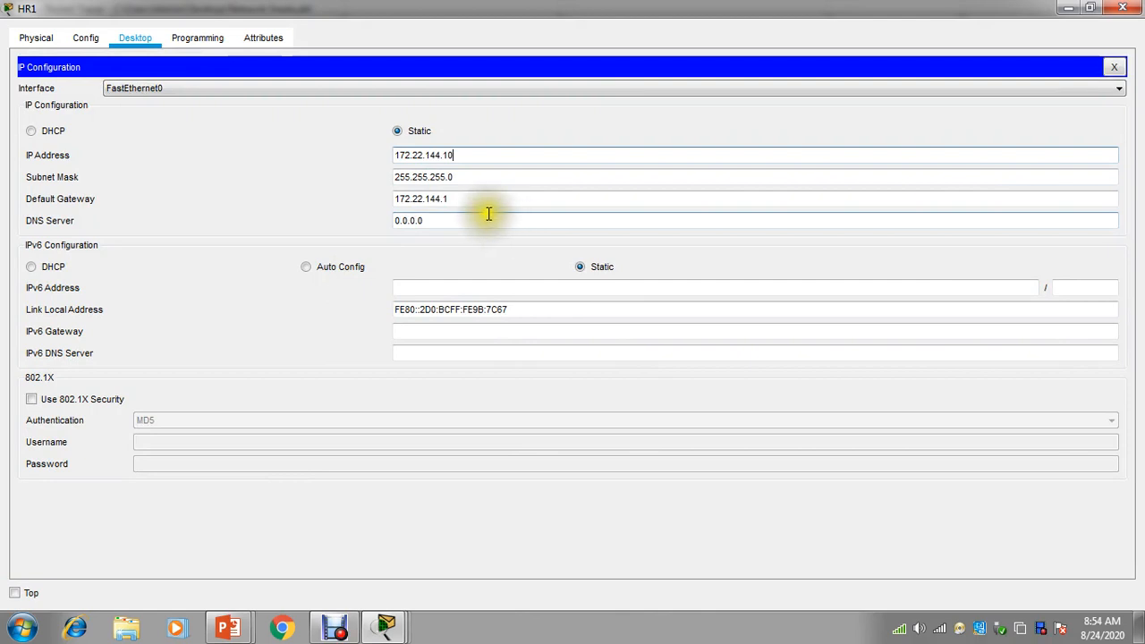
left_click(85, 39)
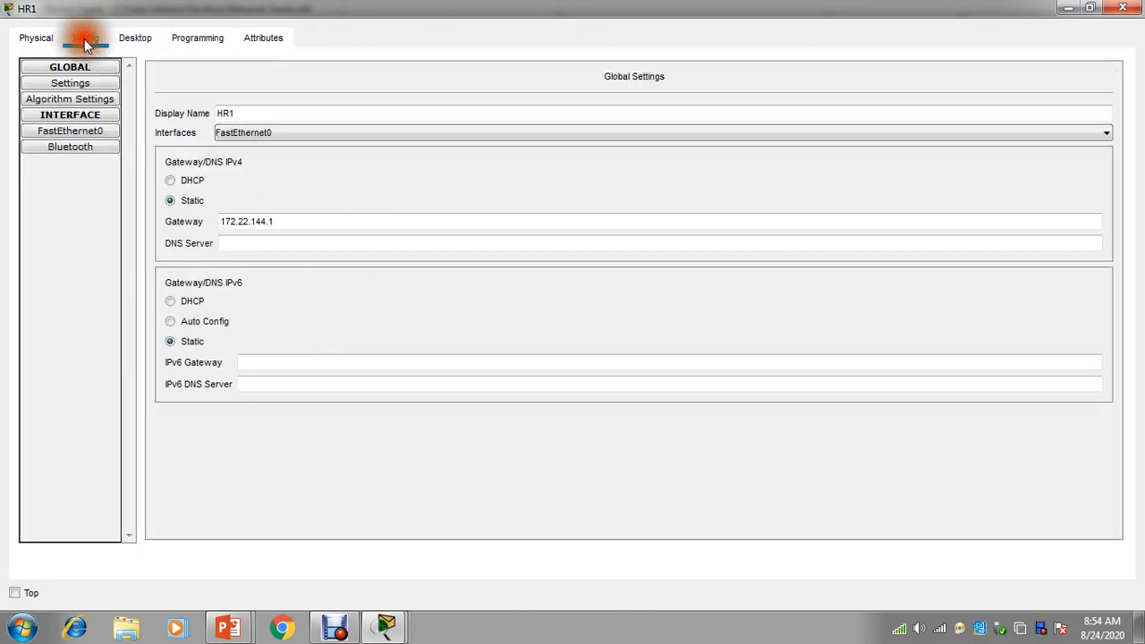
left_click(133, 38)
left_click(1111, 66)
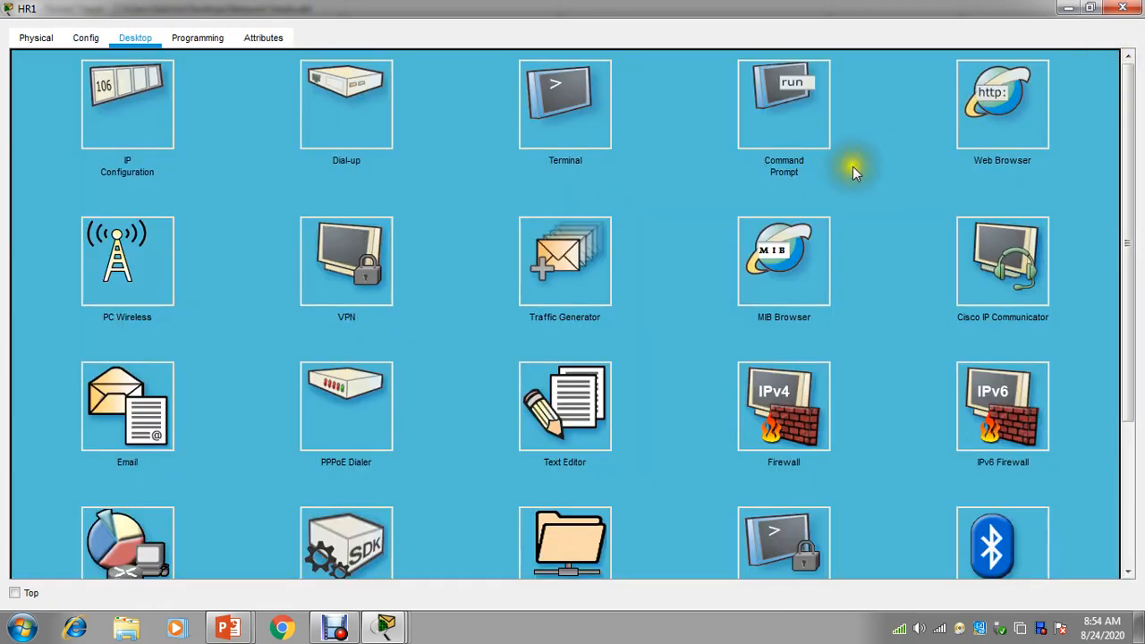
Repeat the ping to 172.22.145.1 from HR1's command prompt and close the laptop's window
left_click(795, 130)
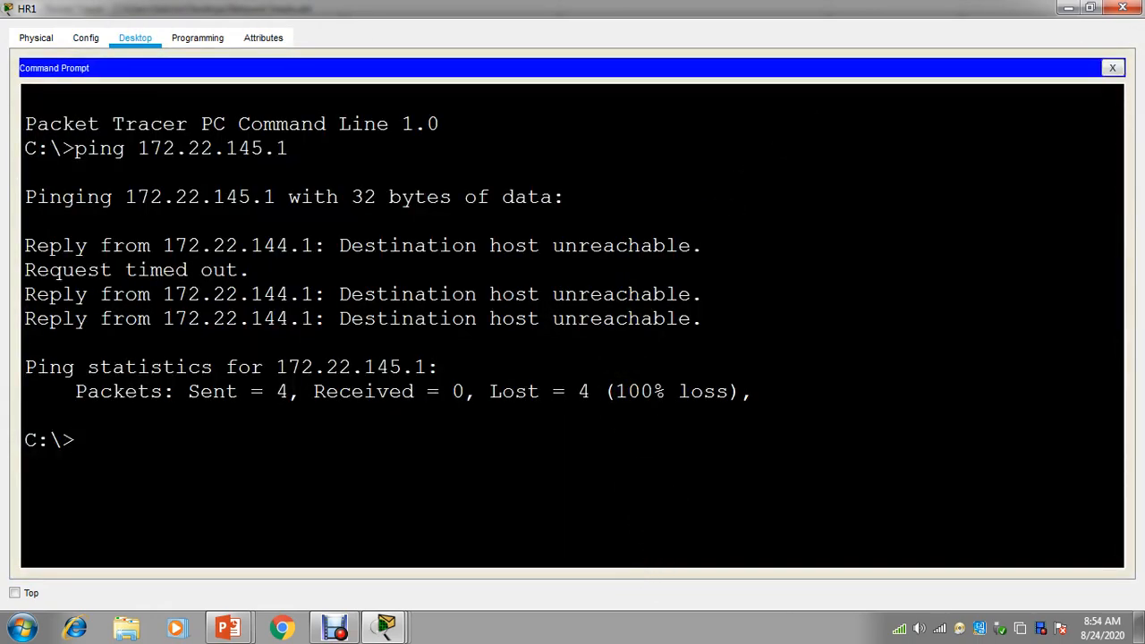
key("Up")
key("Return")
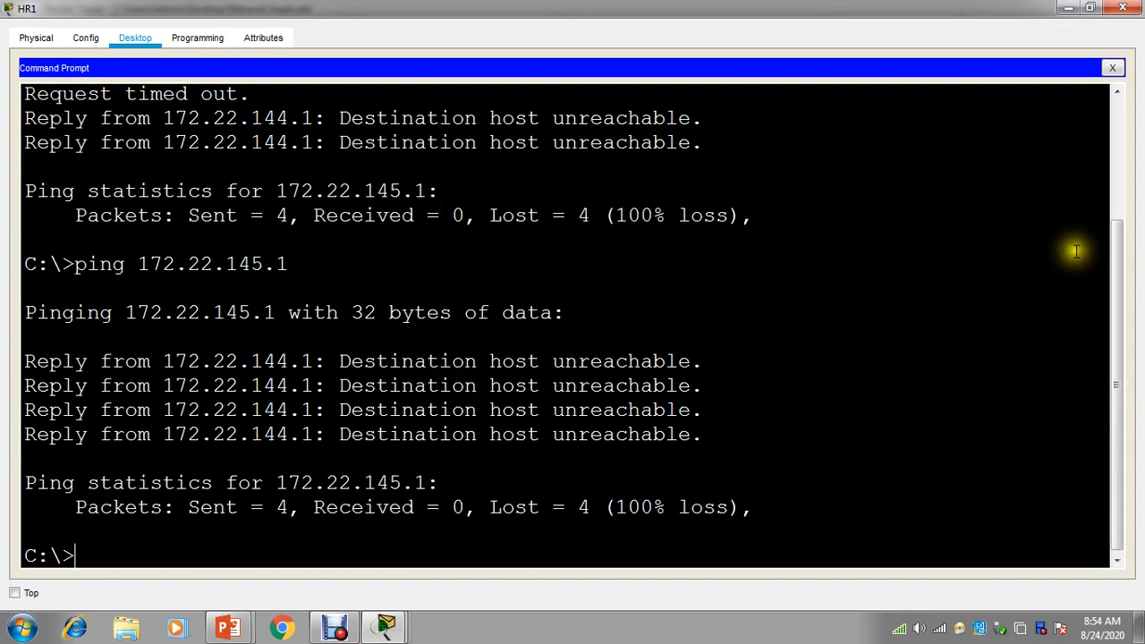
left_click(1122, 7)
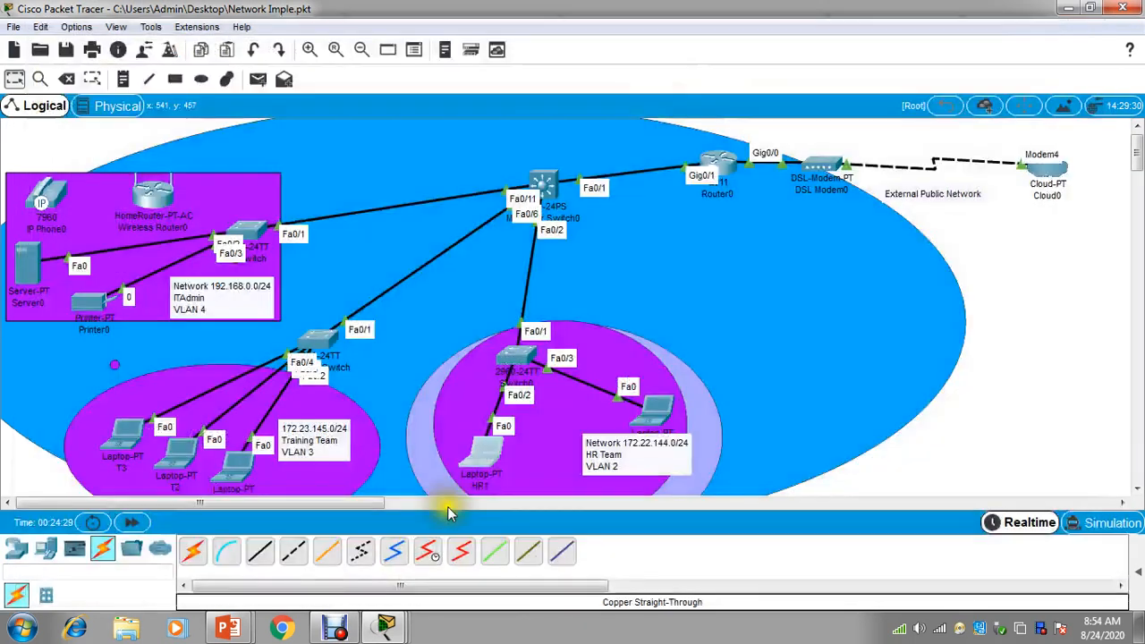
Delete laptop HR1 and place a new laptop at its spot in the HR Team area
left_click(66, 78)
left_click(483, 452)
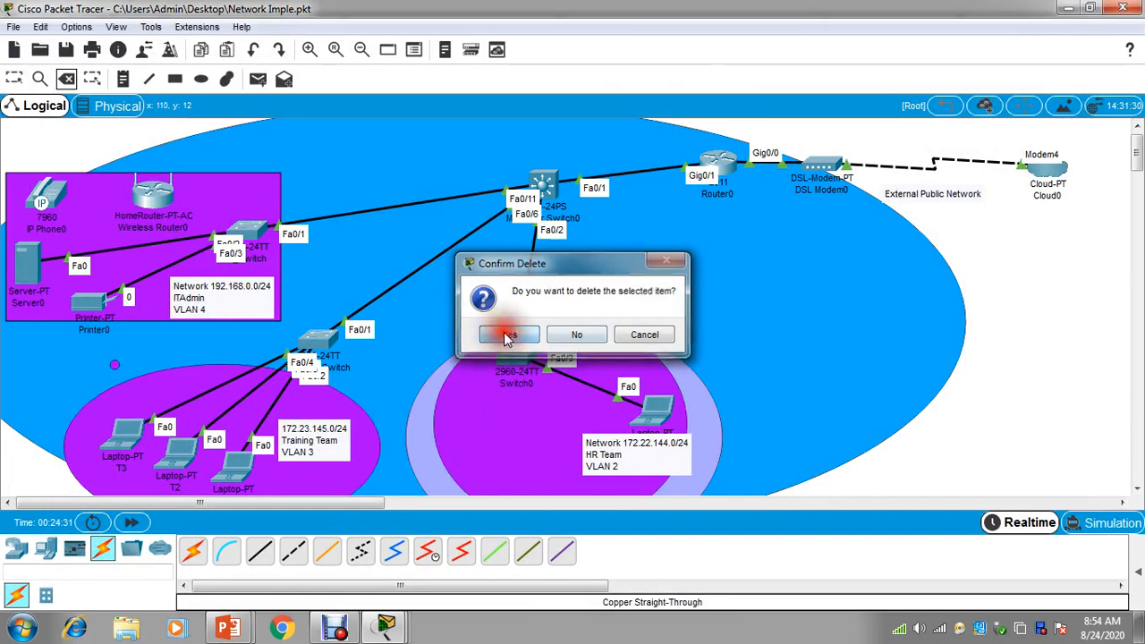
left_click(507, 336)
left_click(45, 553)
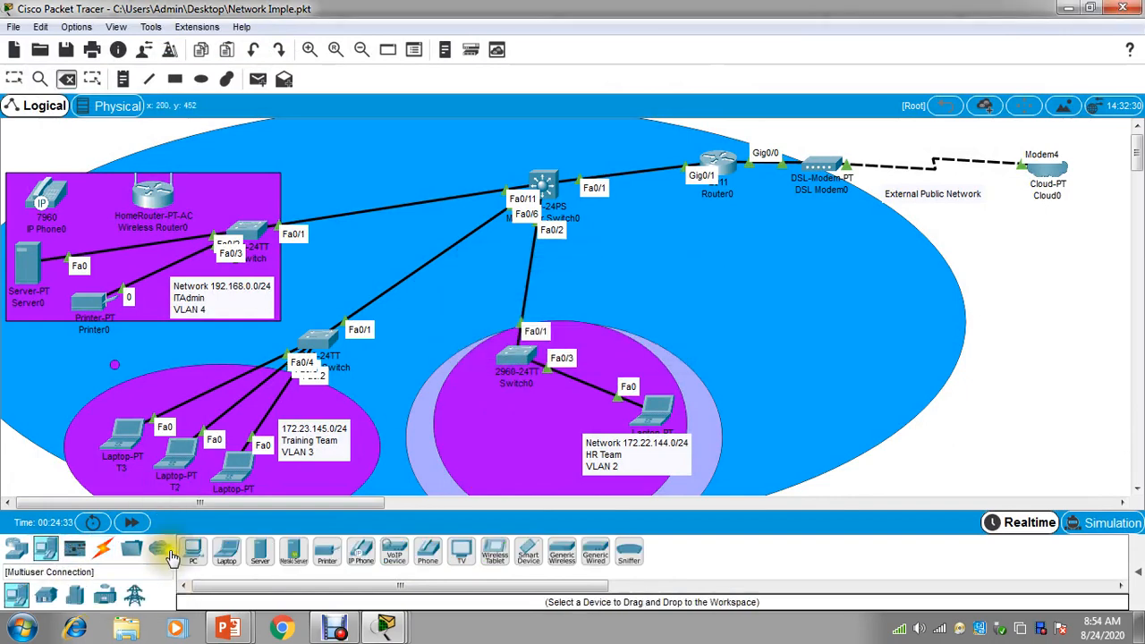
left_click(226, 553)
left_click(491, 456)
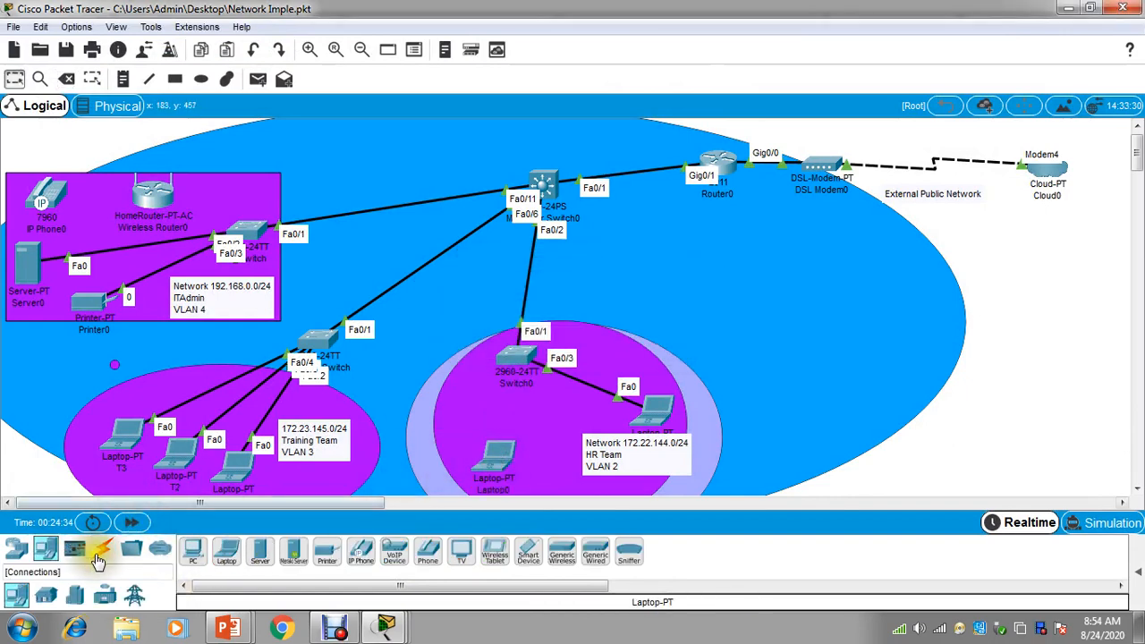
Connect a free FastEthernet port on Switch0 to the new laptop's FastEthernet0 with a copper straight-through cable
left_click(100, 554)
left_click(259, 554)
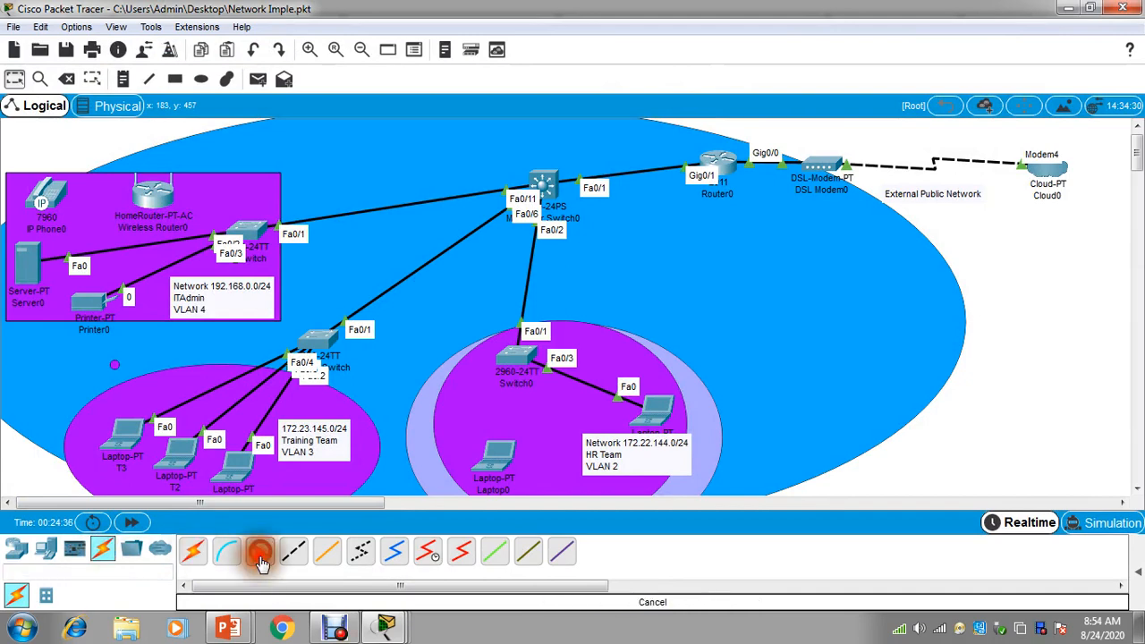
left_click(519, 359)
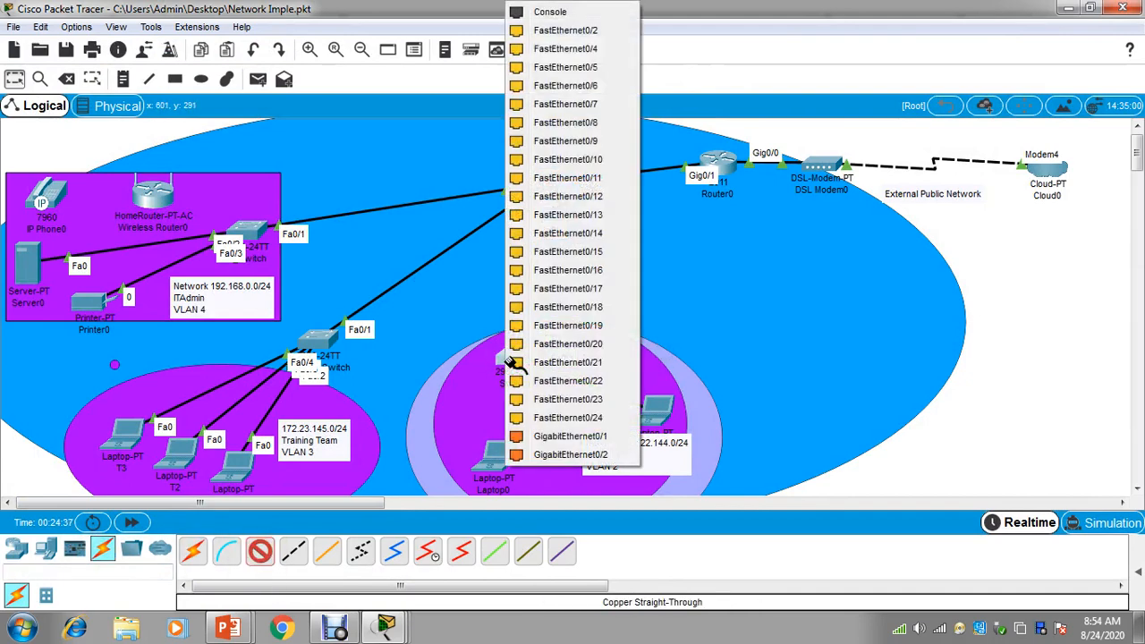
left_click(577, 67)
left_click(495, 456)
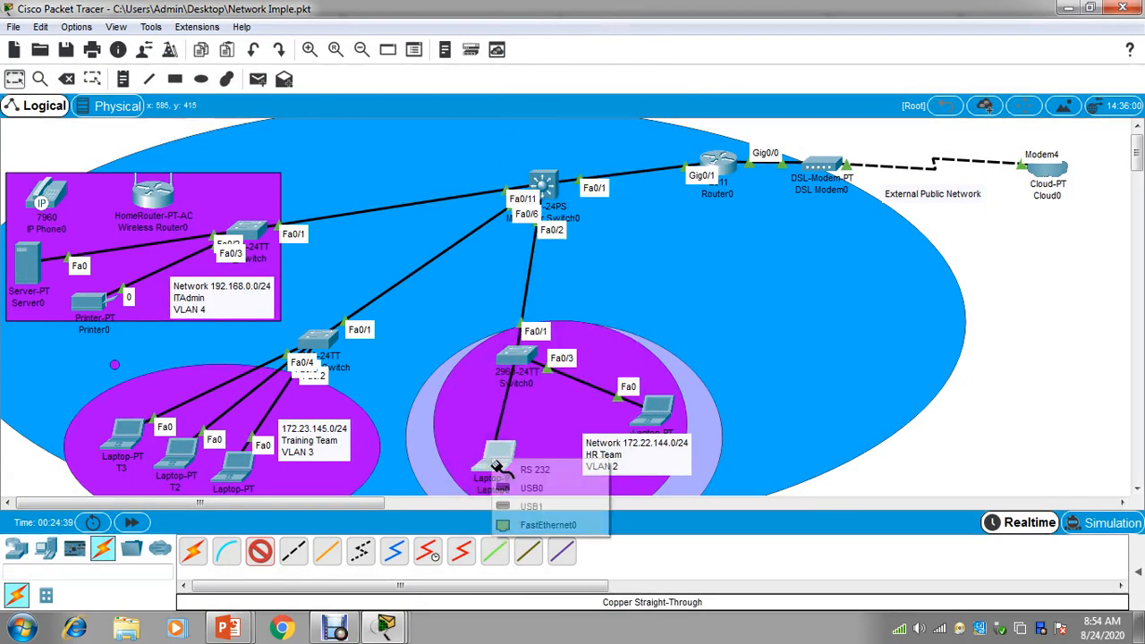
left_click(531, 524)
Set Laptop0's static IPv4 gateway to 172.22.144.1
left_click(504, 462)
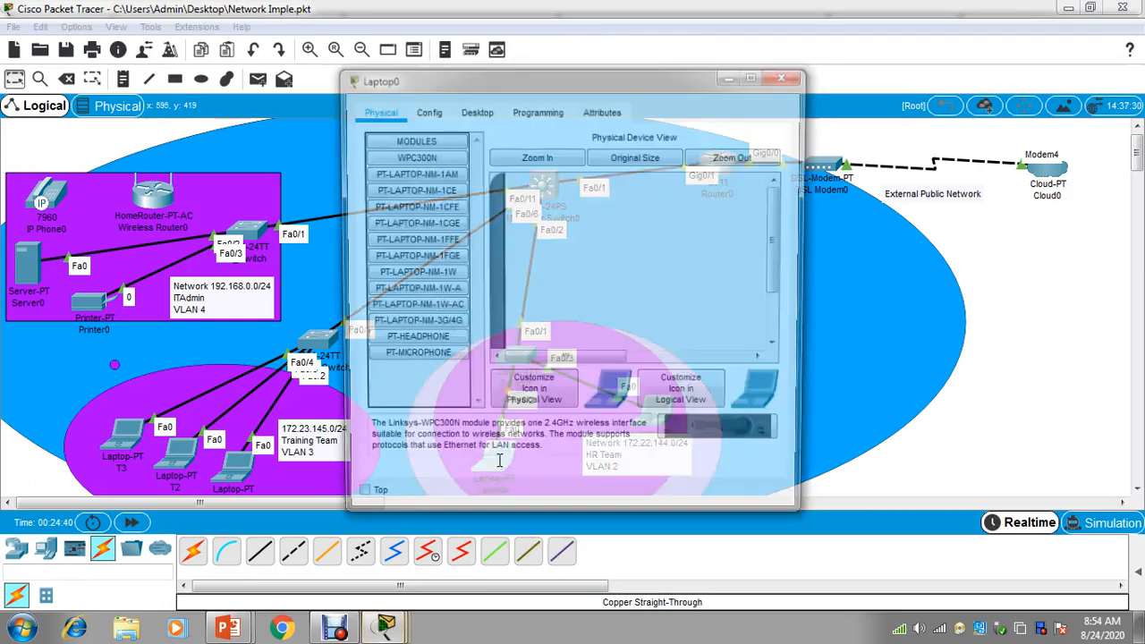
left_click(426, 109)
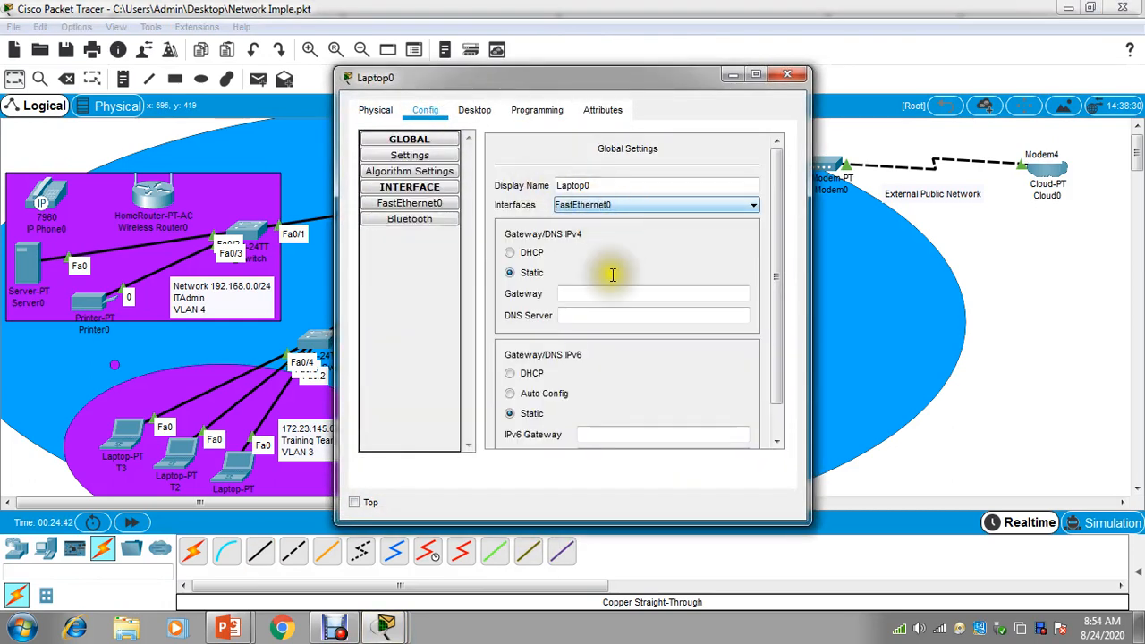
left_click(590, 292)
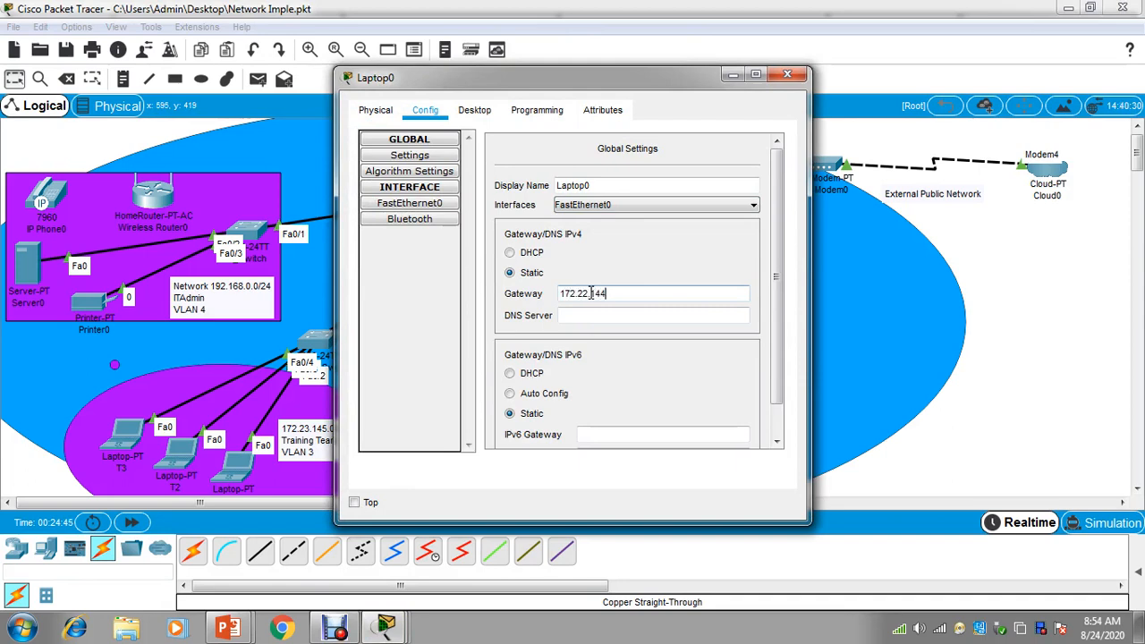
Set Laptop0's FastEthernet0 IP address to 172.22.144.5 and fill in the default subnet mask, reusing the copied gateway address
left_click_drag(626, 294, 514, 298)
key("ctrl+c")
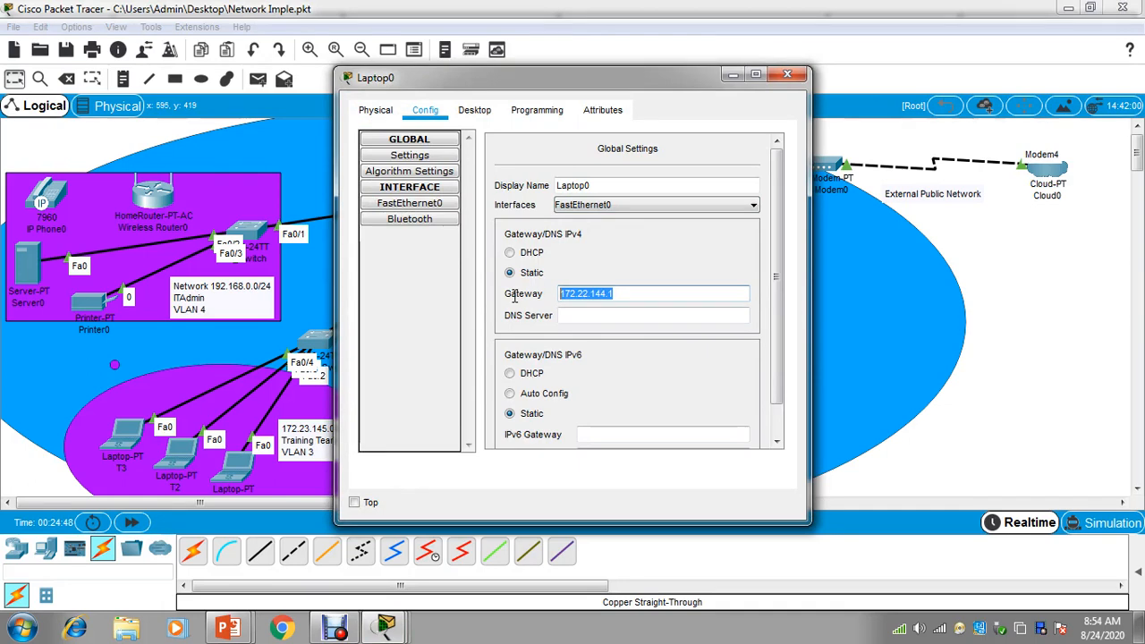
left_click(407, 203)
left_click(654, 270)
key("ctrl+v")
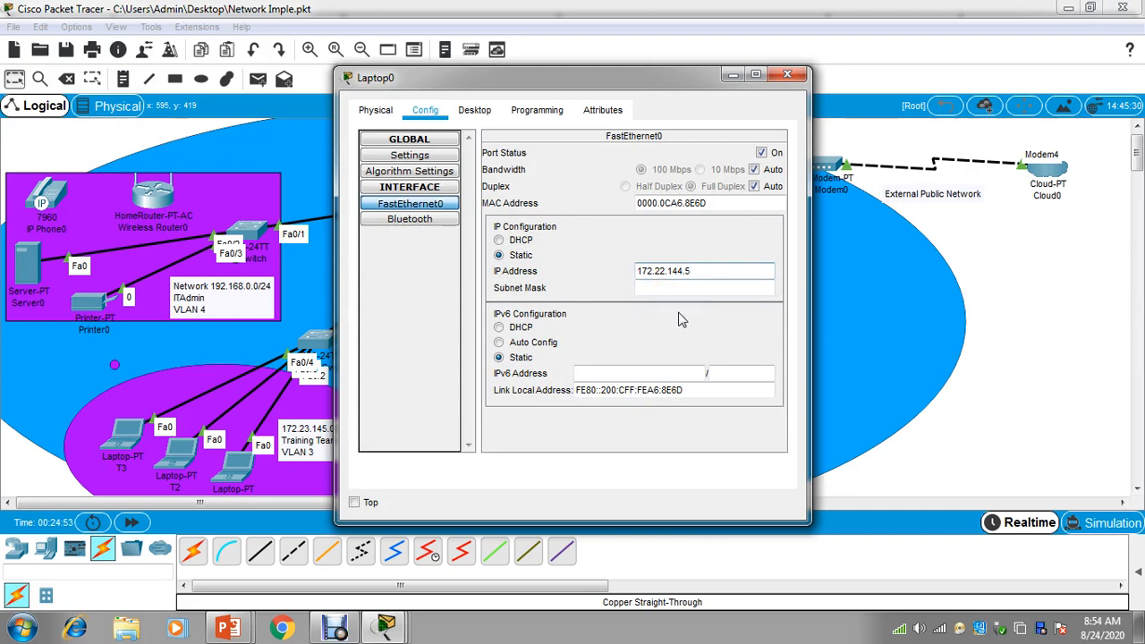
key("Tab")
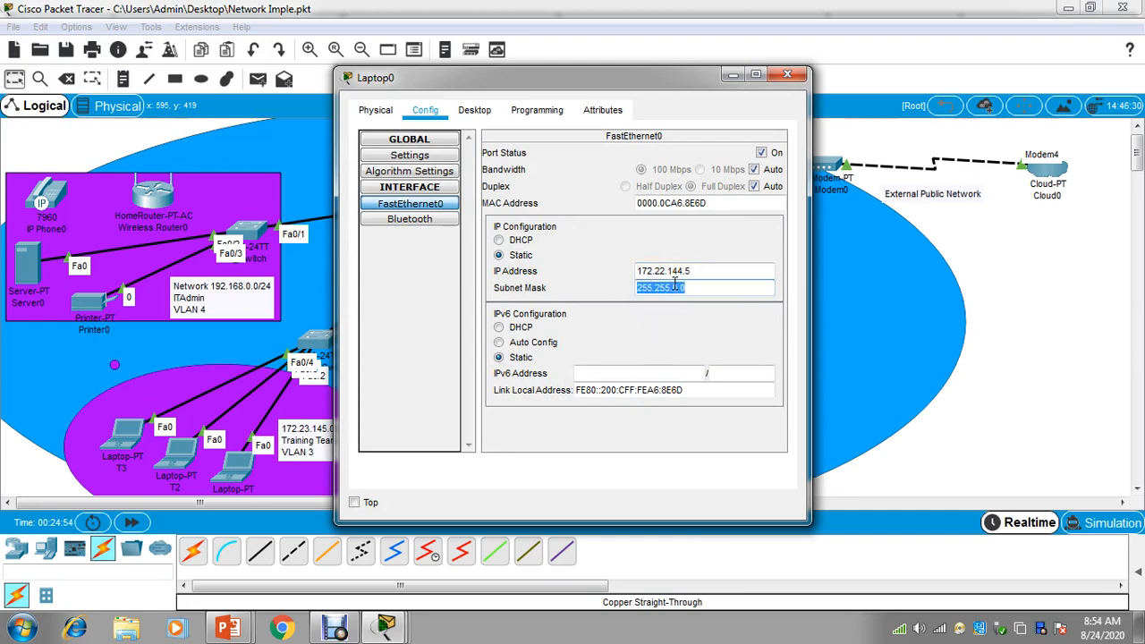
Set the subnet mask of Laptop0's FastEthernet0 to 255.255.255.0
left_click(677, 287)
key("BackSpace")
type("255.")
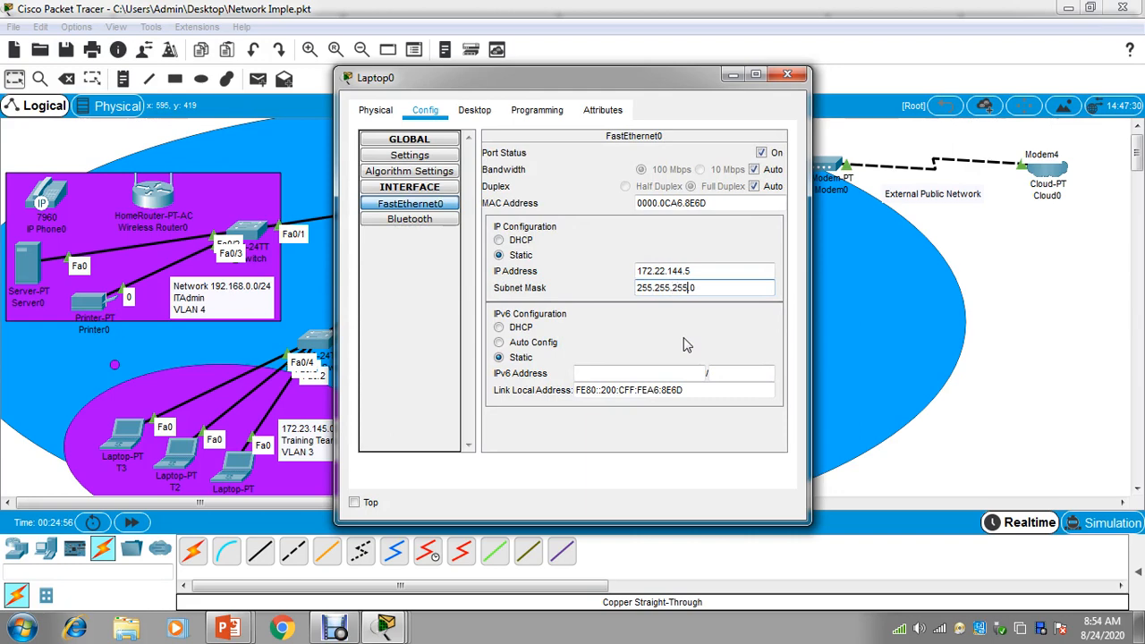
Open Laptop0's command prompt at full size and ping the VLAN 4 gateway 192.168.0.1
left_click(483, 110)
left_click(715, 170)
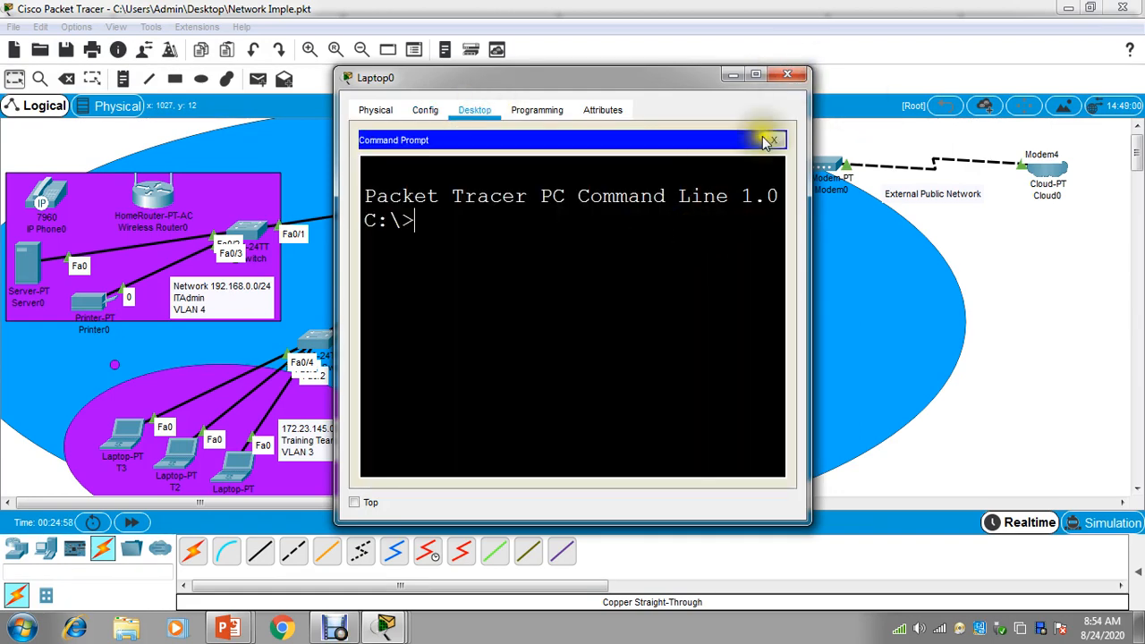
left_click(756, 74)
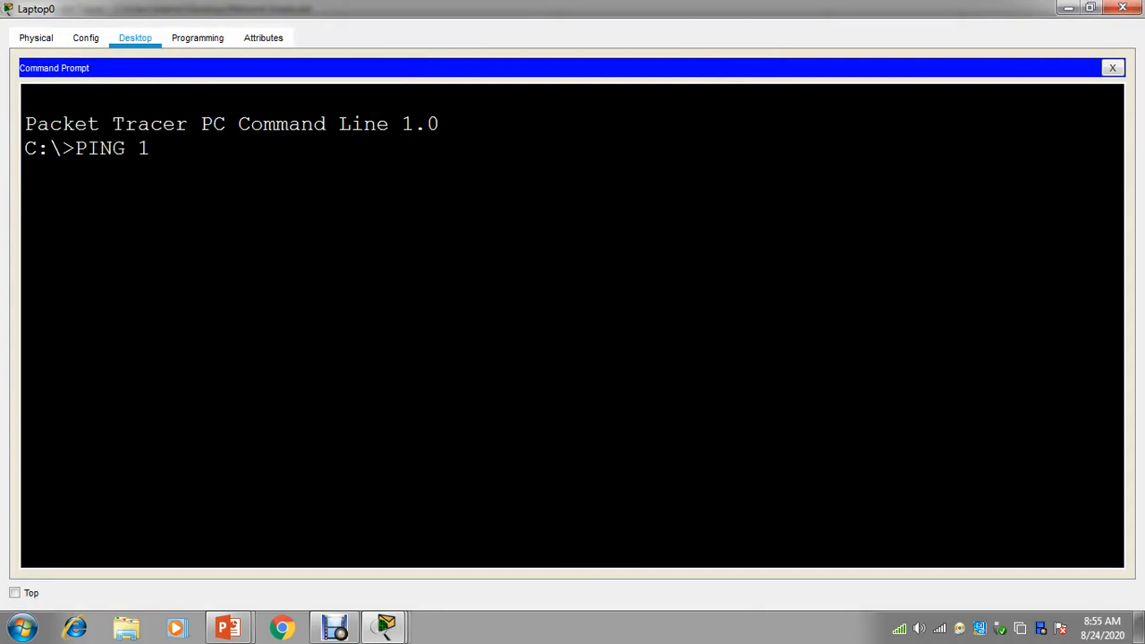
type("PING 192.168.0.1")
key("Return")
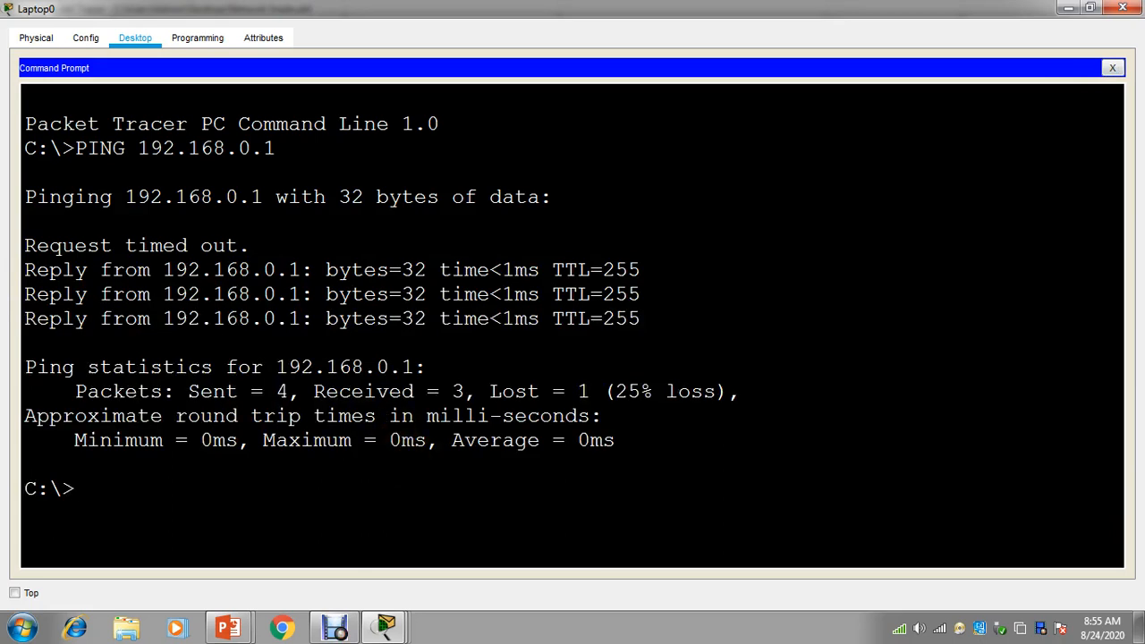
Ping the VLAN 2 gateway 172.22.144.1 from Laptop0, reusing the previous command
key("Up")
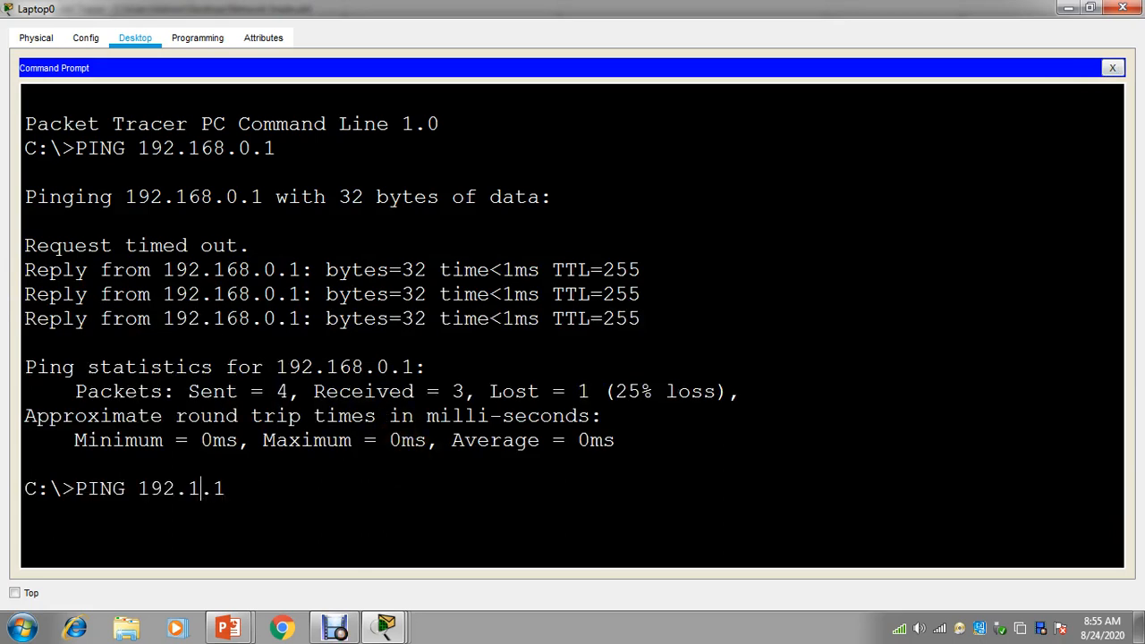
key("BackSpace")
key("BackSpace")
type("72.22.144")
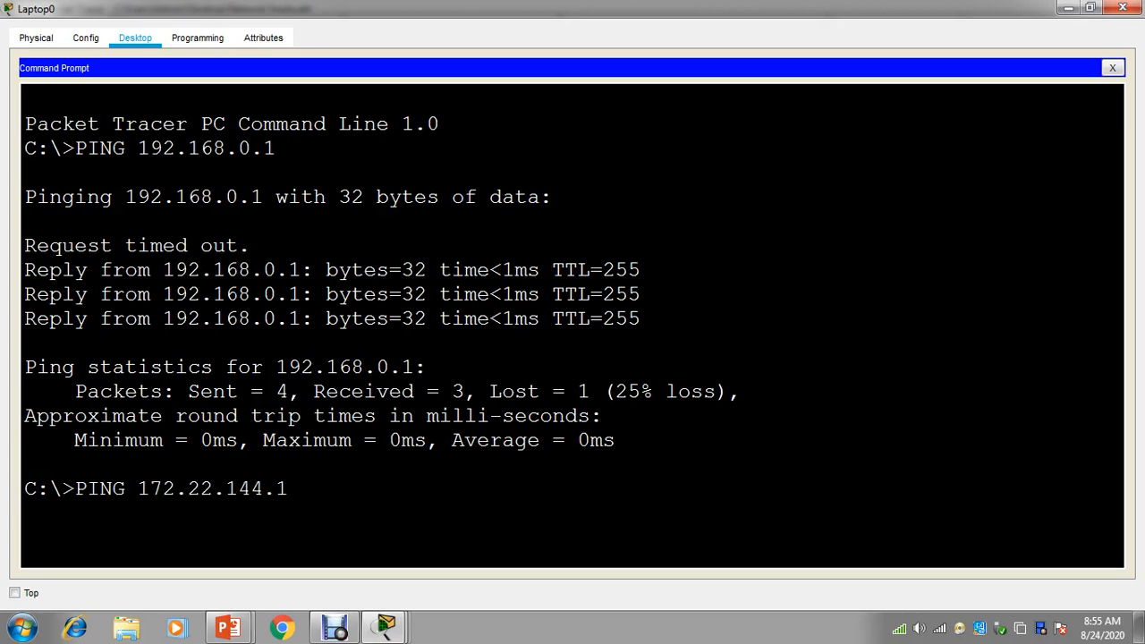
key("Return")
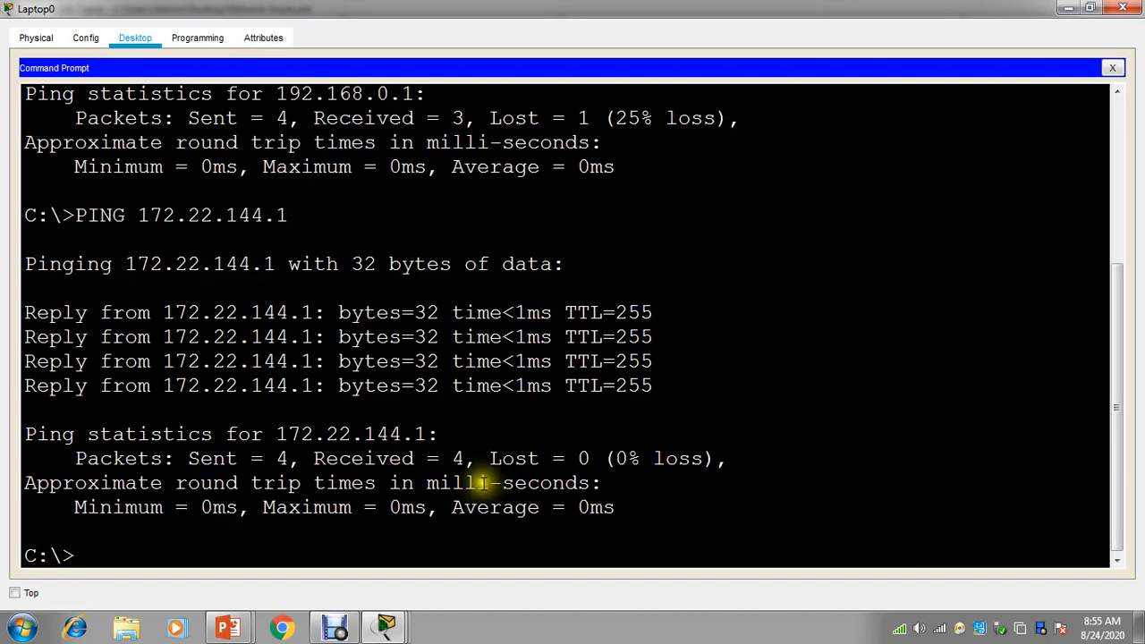
Ping the VLAN 3 gateway 172.23.145.1 from Laptop0 and return to the network topology
key("Up")
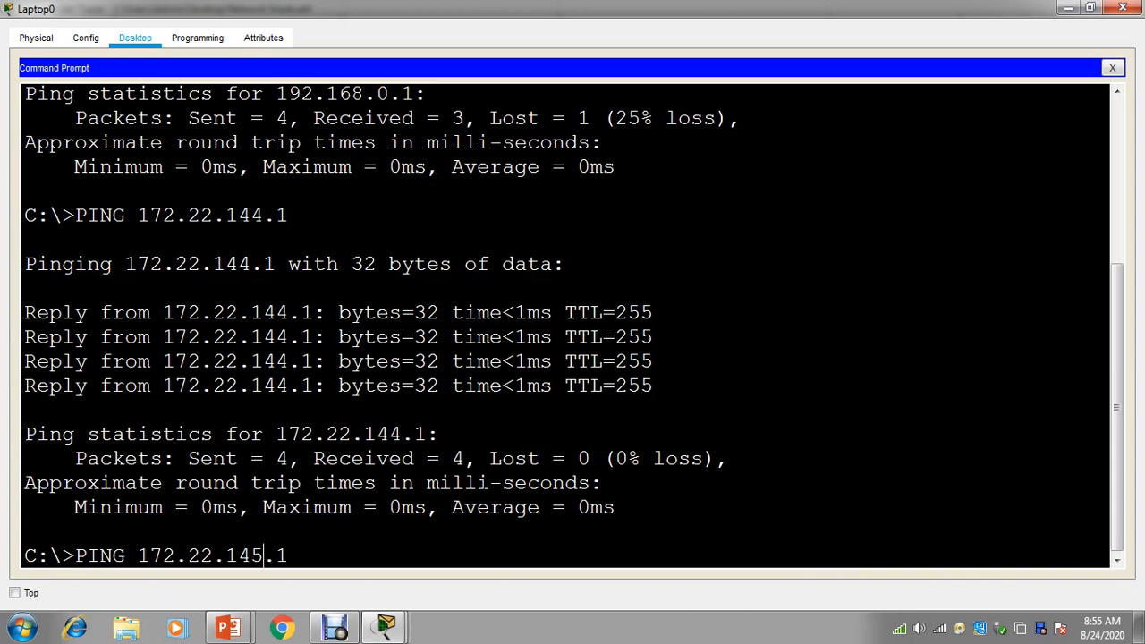
key("Left")
key("Left")
key("Left")
key("Left")
key("BackSpace")
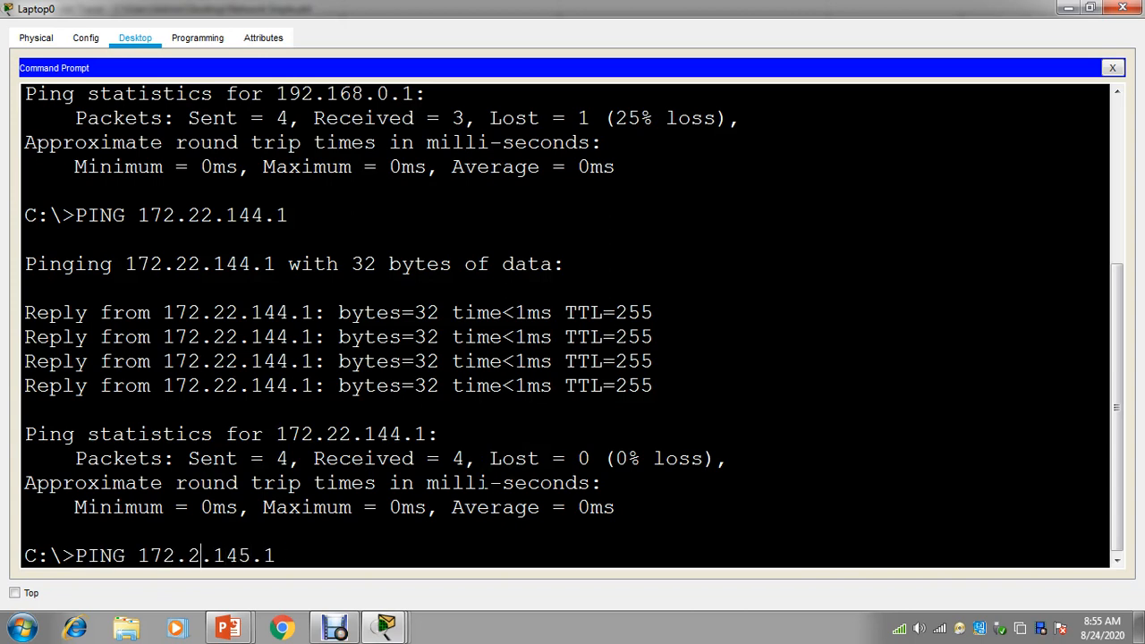
type("3")
key("Return")
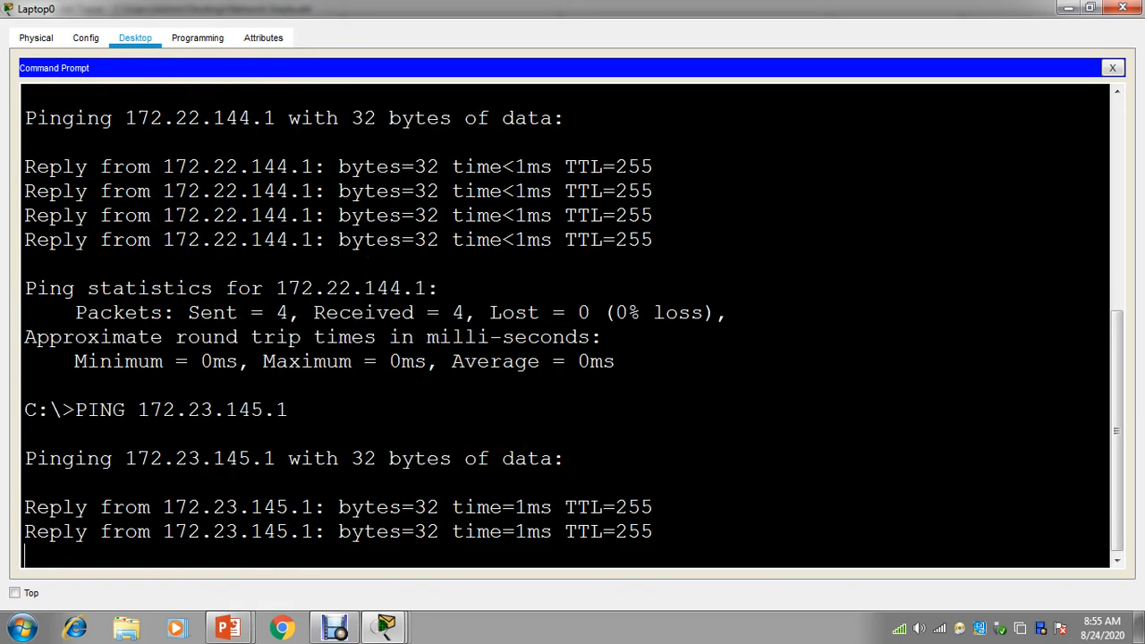
left_click(1067, 8)
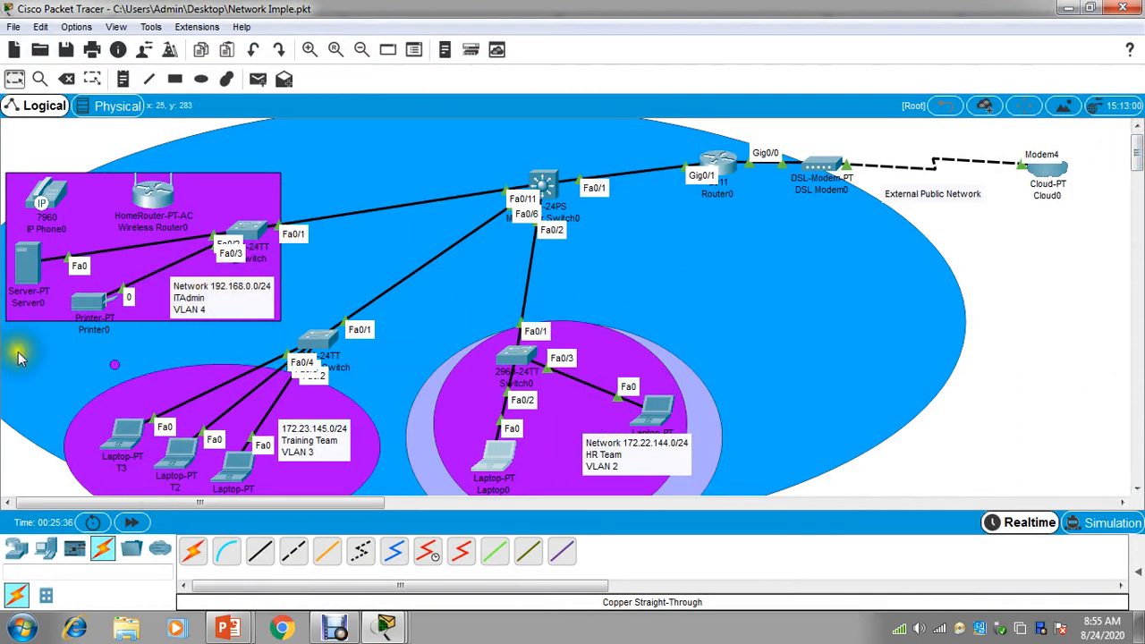
Open Server0's command prompt at full size and repeat the ping to its gateway 192.168.0.1
left_click(26, 261)
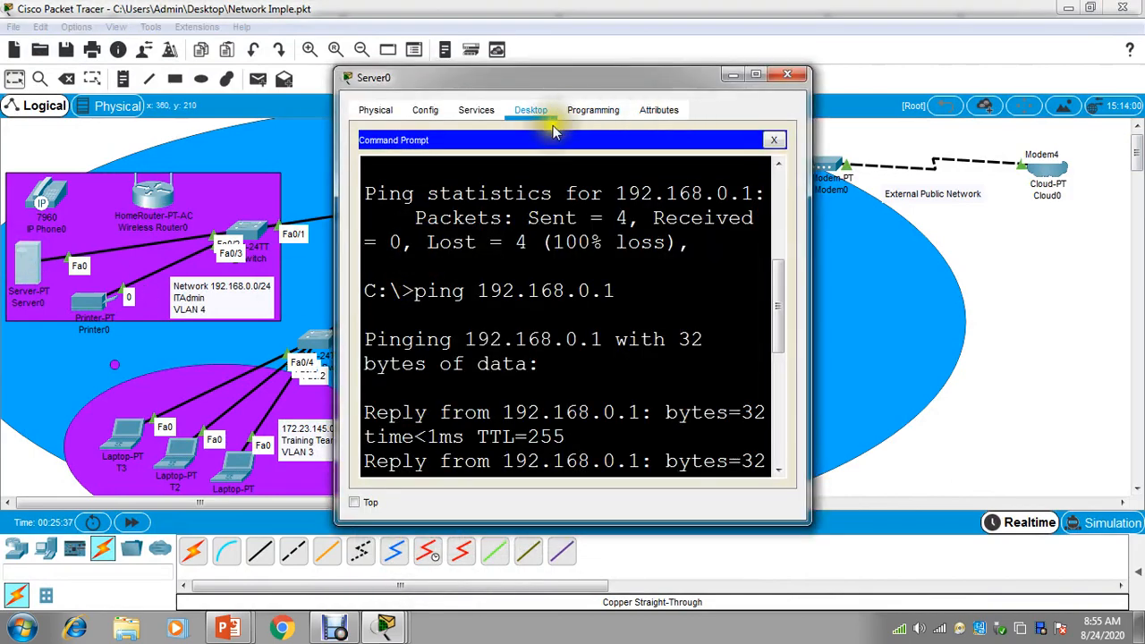
left_click(761, 77)
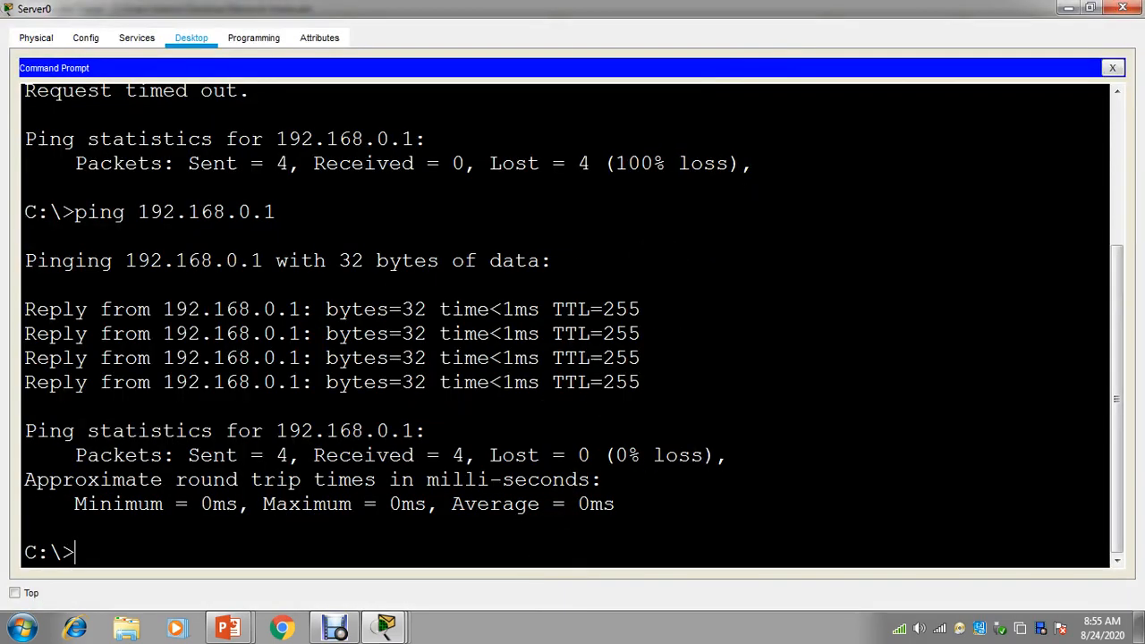
key("Up")
key("Return")
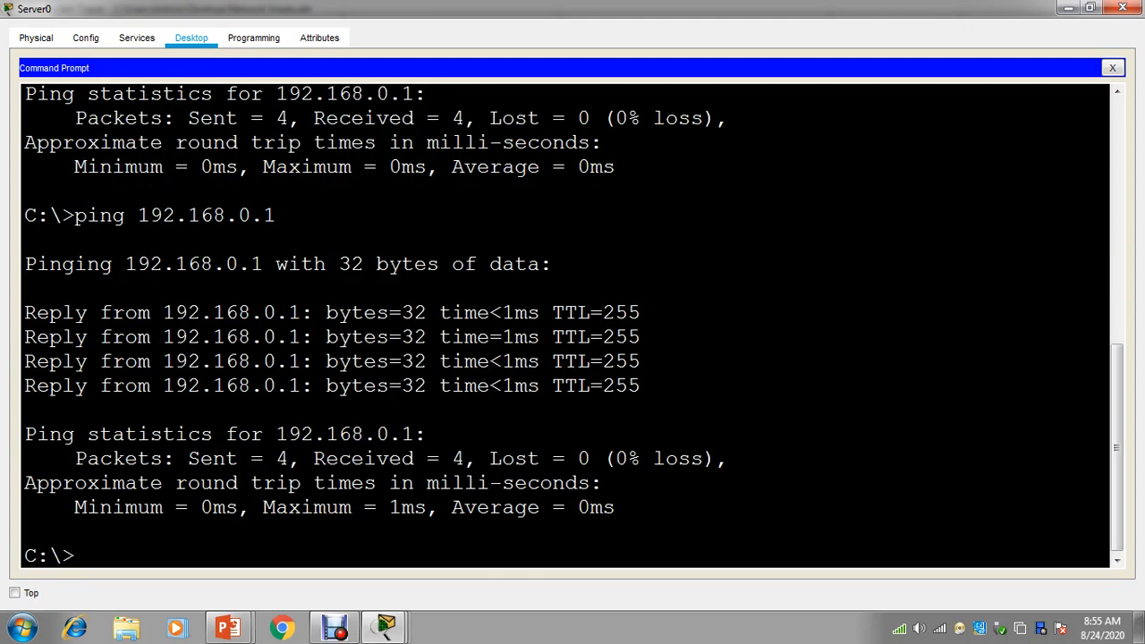
Ping 172.22.144.2 in the HR Team network from Server0
key("Up")
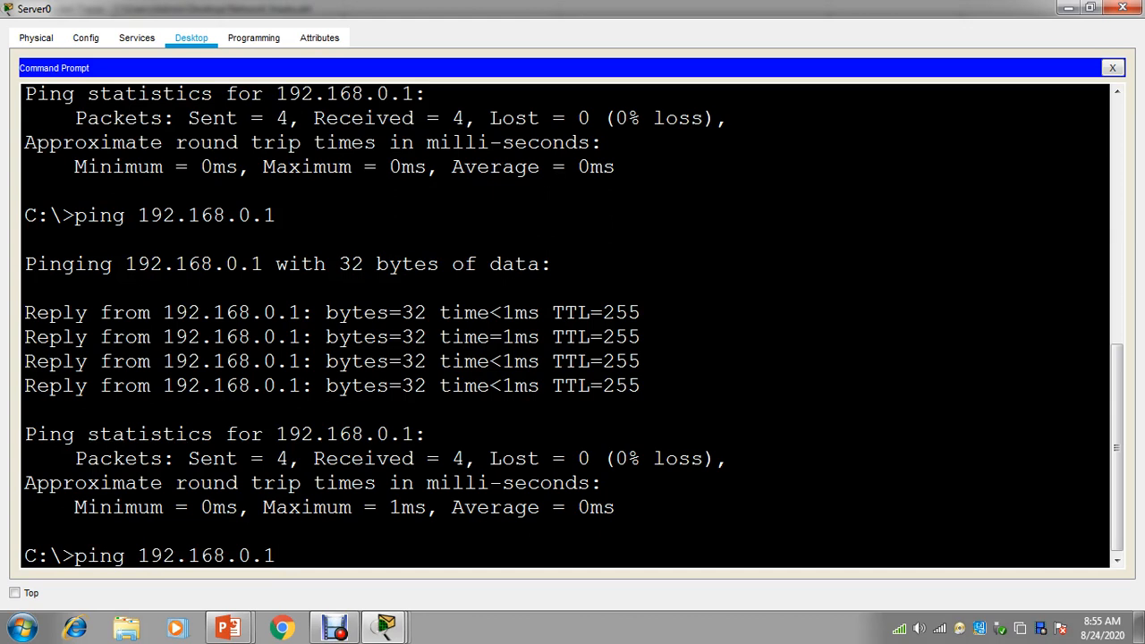
key("BackSpace")
key("BackSpace")
type("144")
key("BackSpace")
key("BackSpace")
type("2.2.144.")
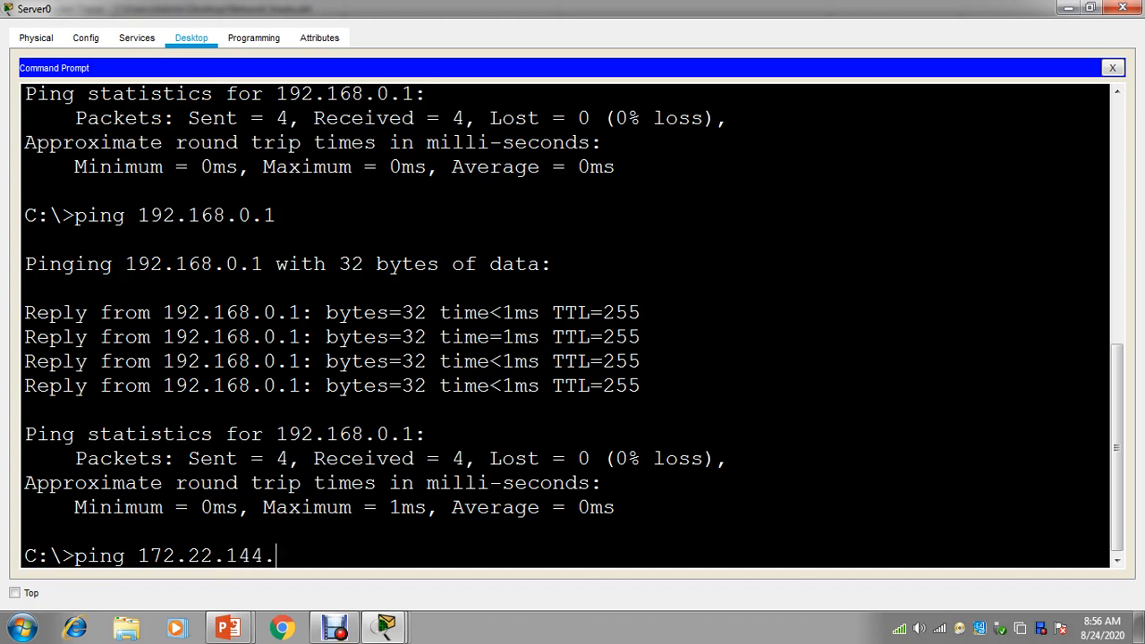
type("2")
key("Return")
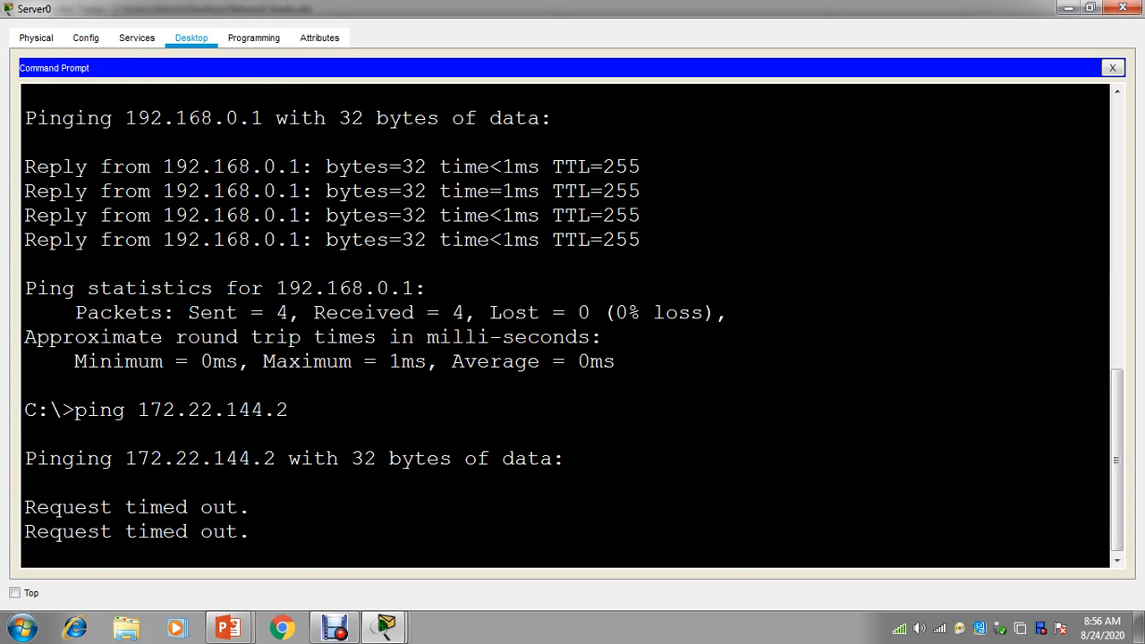
Check the IP configuration of laptop HR2's FastEthernet0 interface in the HR Team area
left_click(395, 627)
left_click(187, 529)
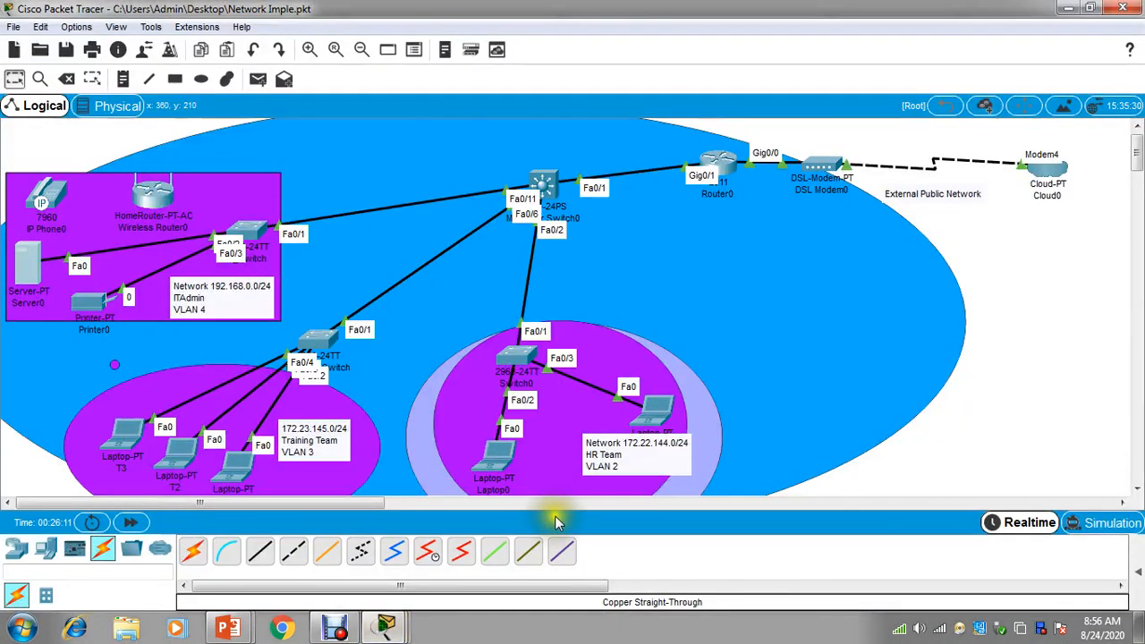
left_click(509, 457)
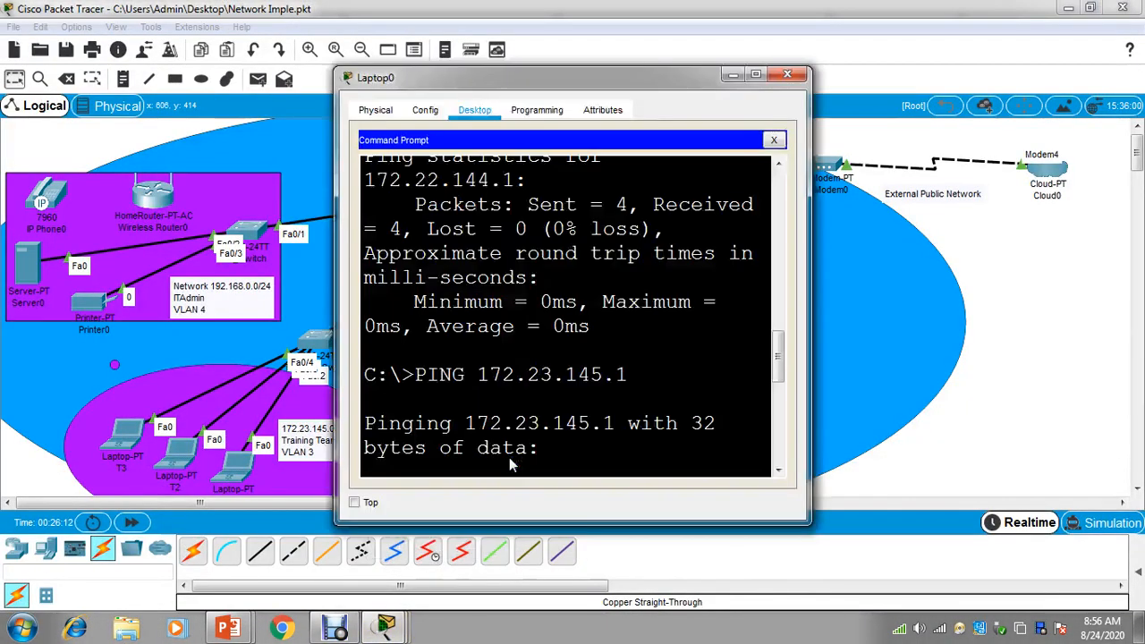
left_click(731, 77)
left_click(653, 402)
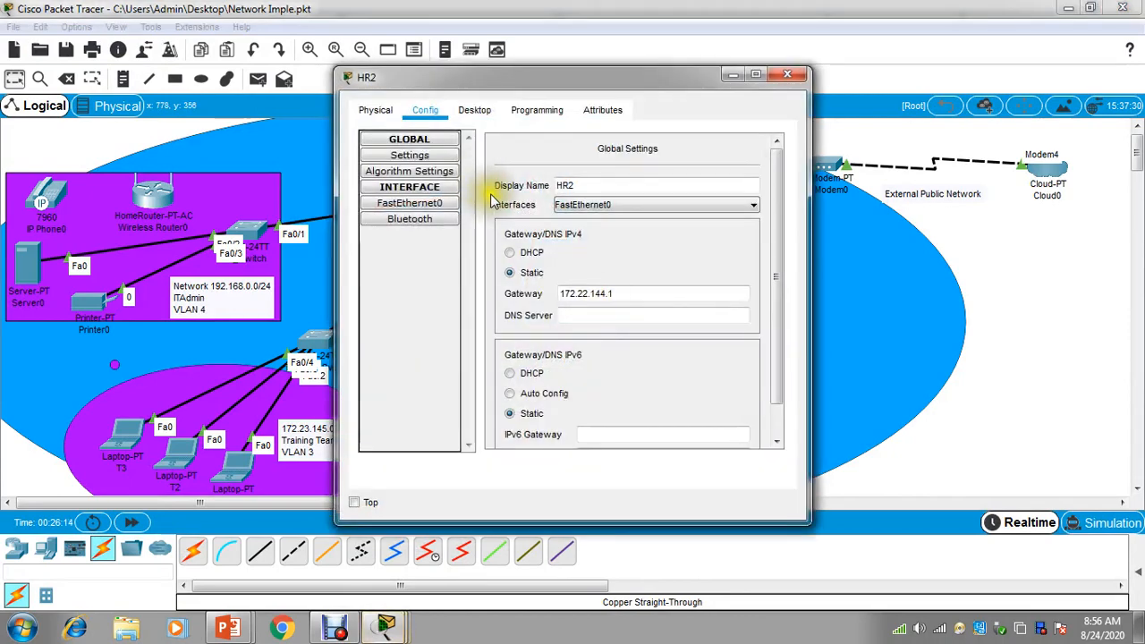
left_click(410, 203)
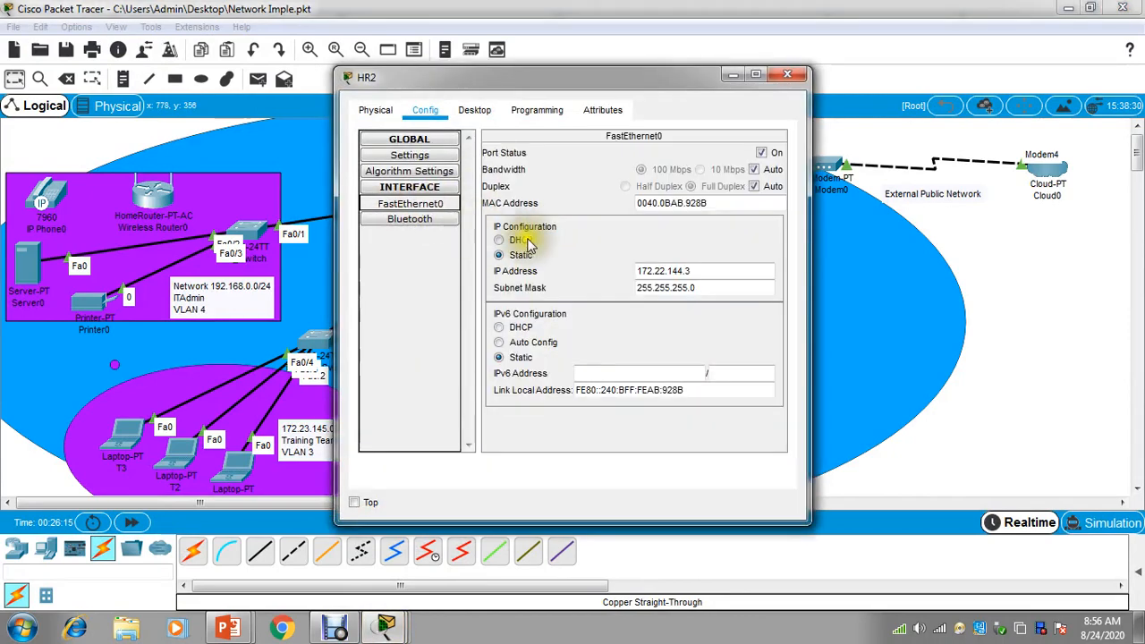
left_click(785, 76)
Return to Server0's command prompt, ping HR2 at 172.22.144.3, and close the Server0 window
mouse_move(385, 629)
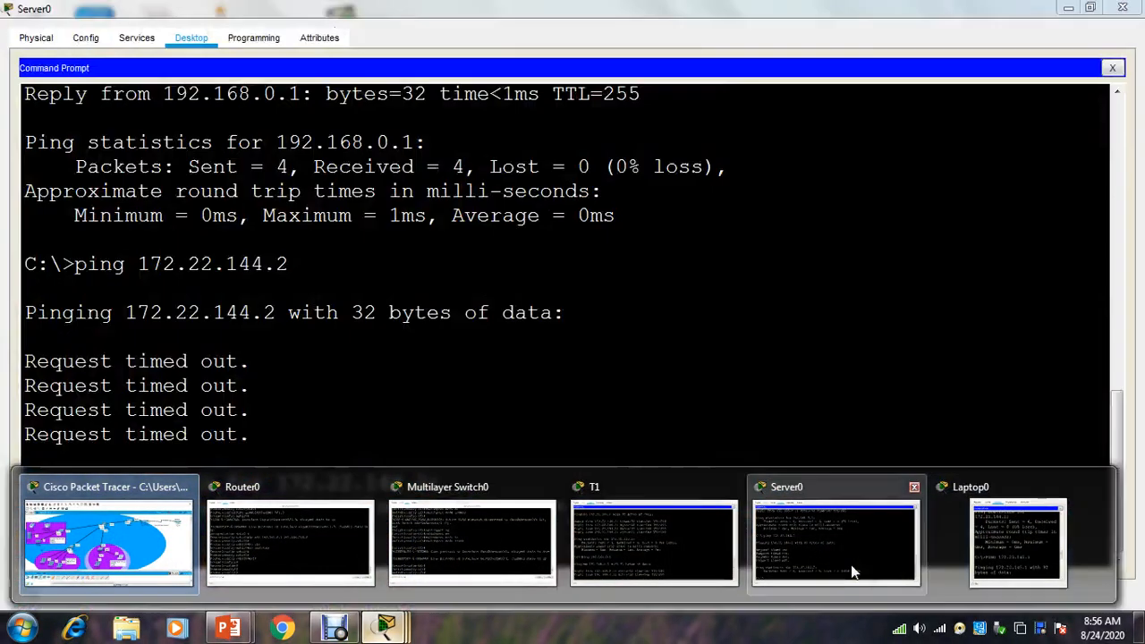
left_click(836, 541)
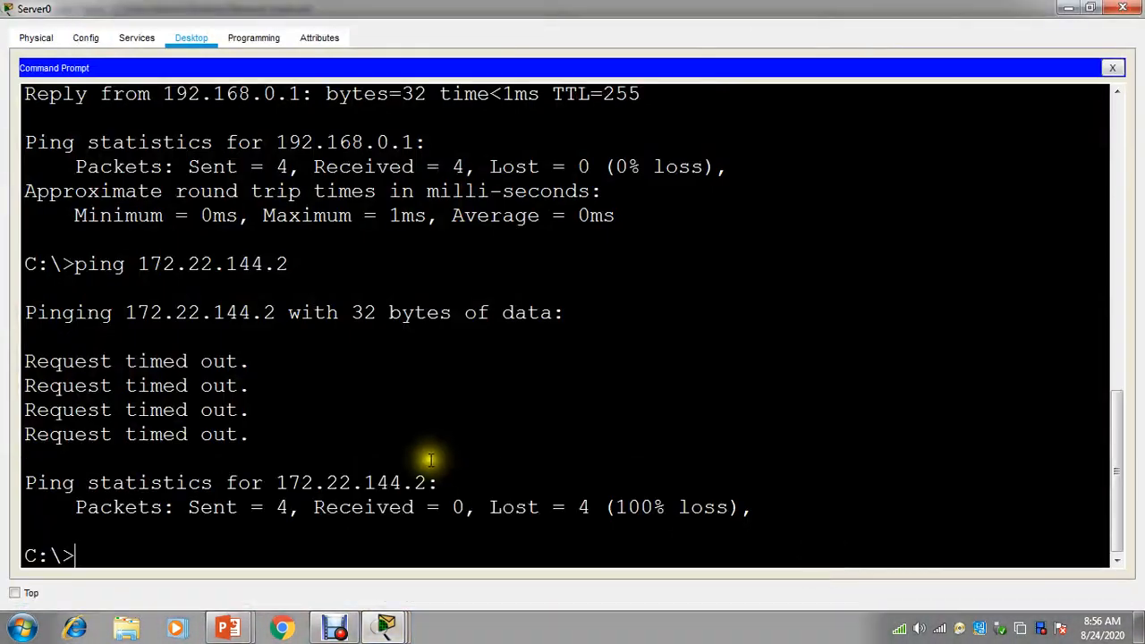
key("Up")
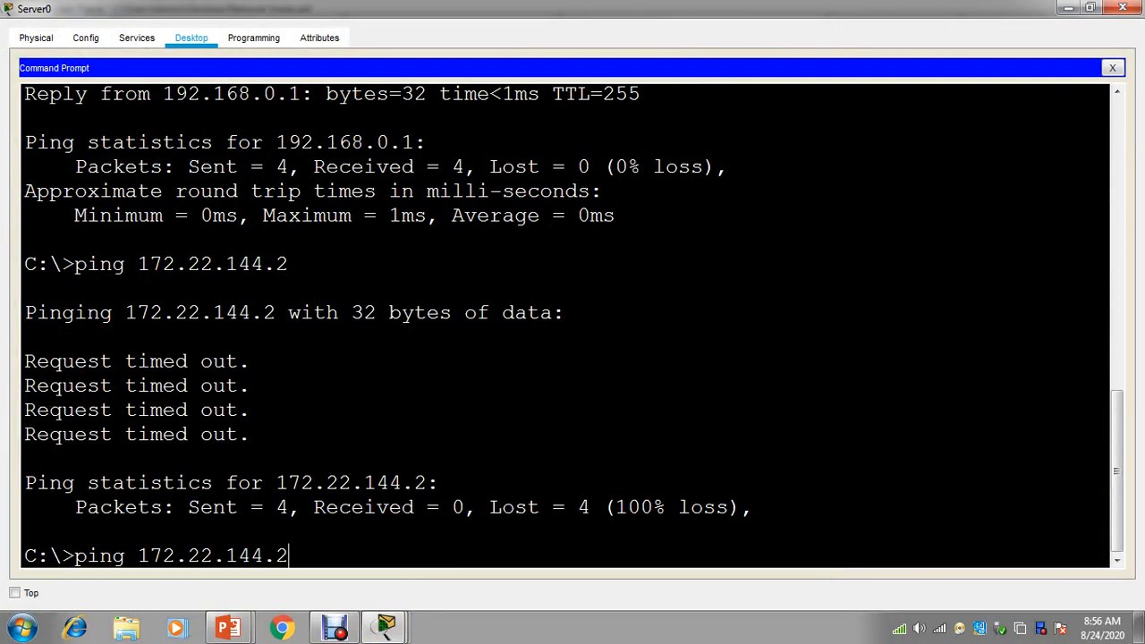
type("3")
key("Return")
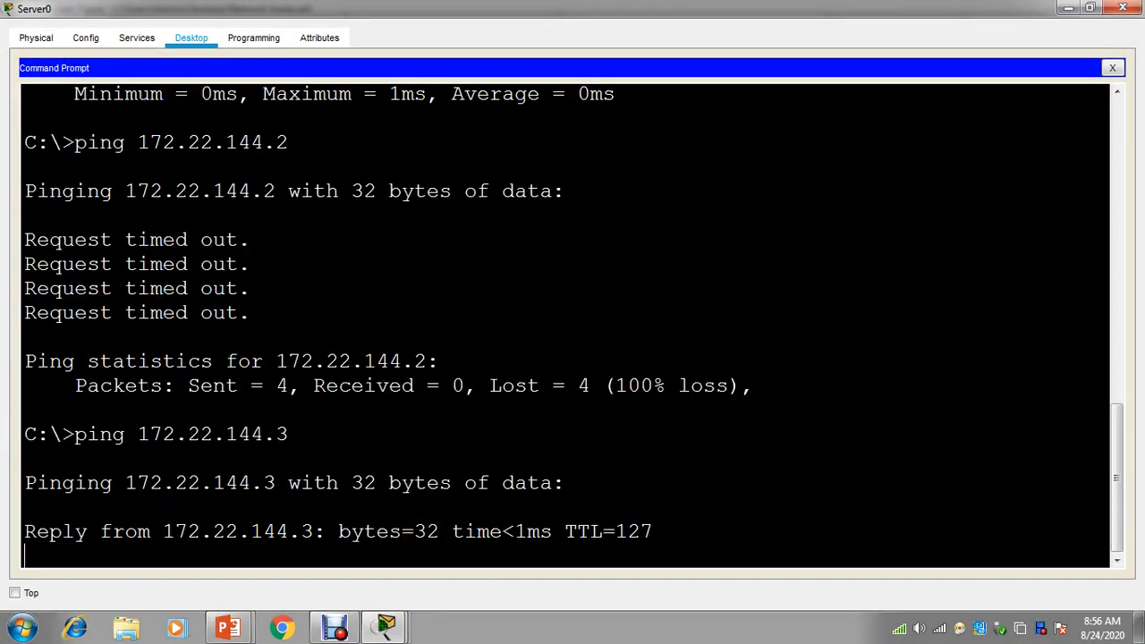
left_click(1121, 8)
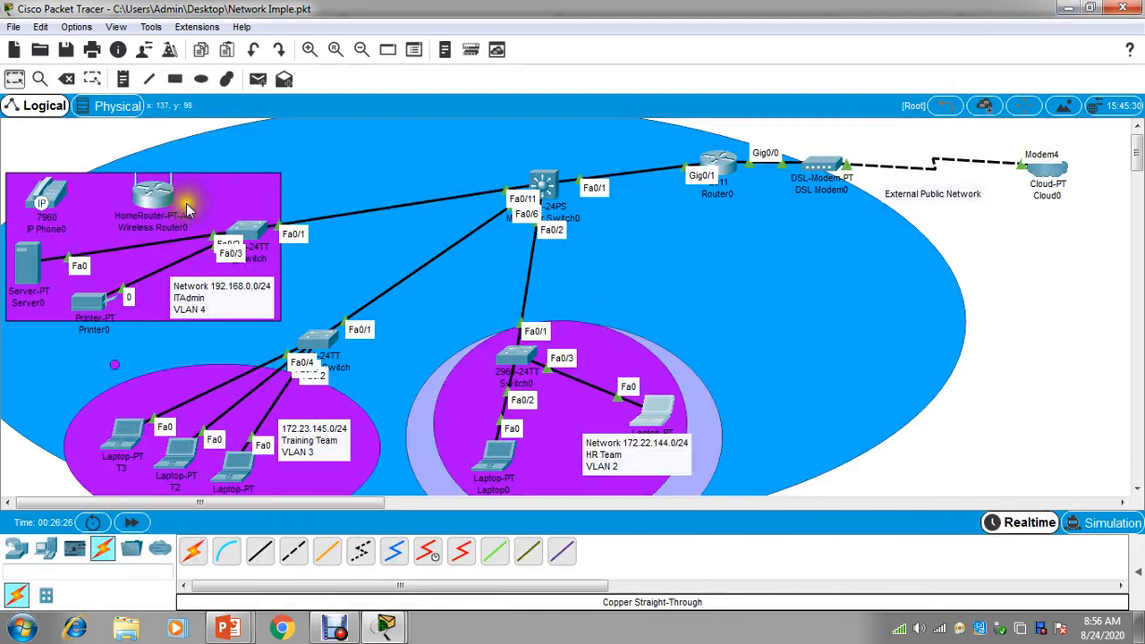
Place a new 2960 switch in the empty area below Router0, above the HR Team zone
left_click(46, 548)
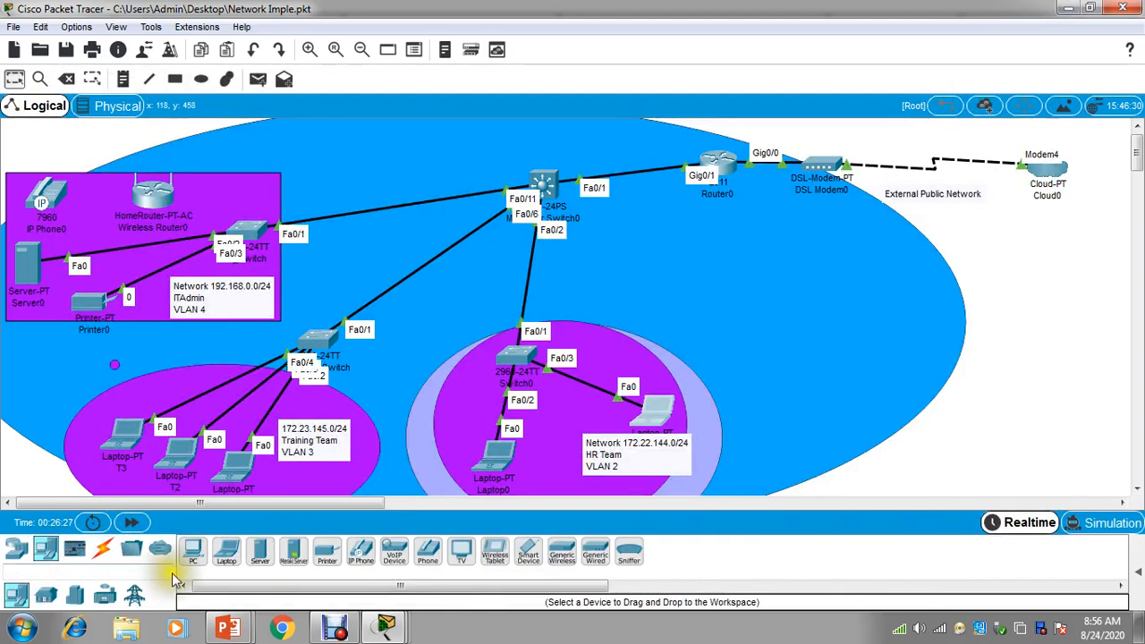
left_click(16, 549)
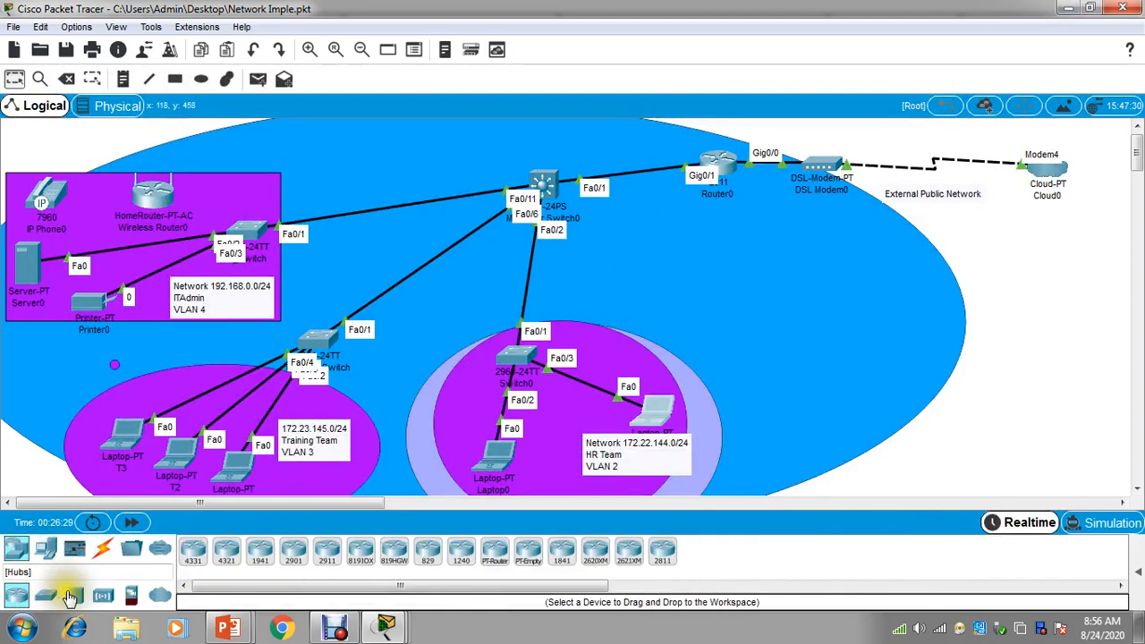
left_click(46, 594)
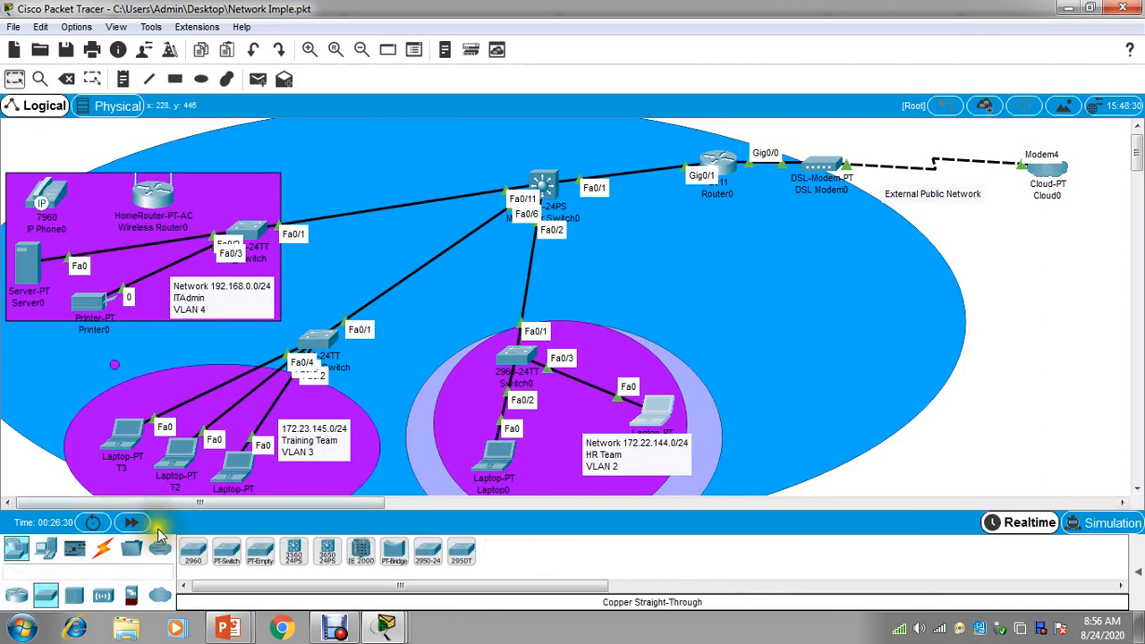
left_click(193, 550)
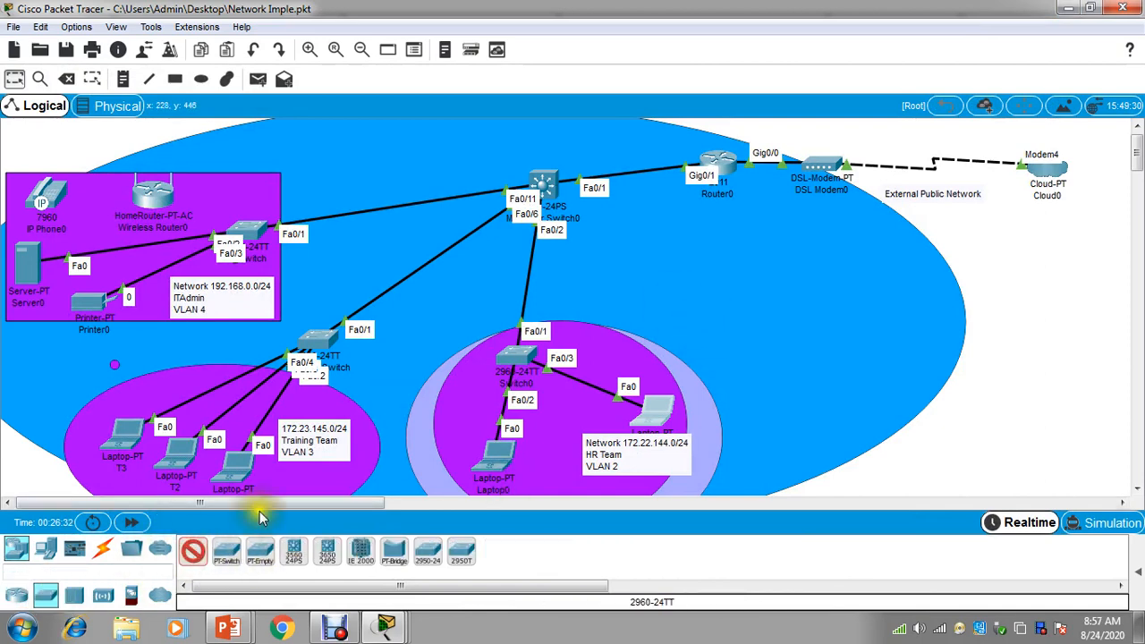
left_click(690, 263)
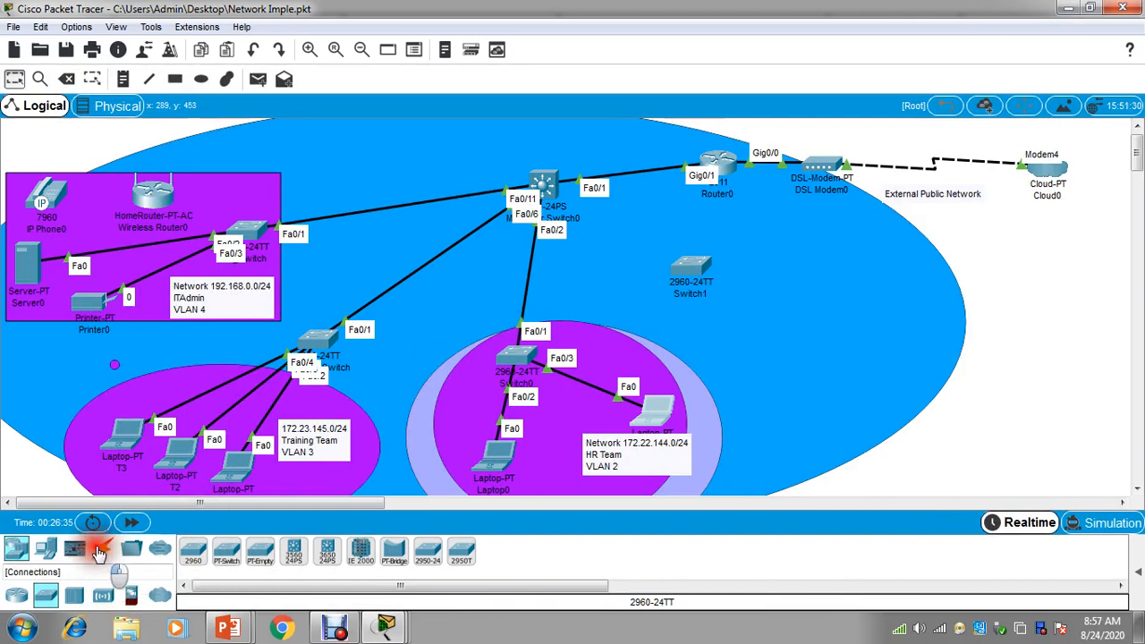
Connect Multilayer Switch0's FastEthernet0/16 to the new 2960 switch's FastEthernet0/1 with a copper straight-through cable
left_click(98, 552)
left_click(259, 550)
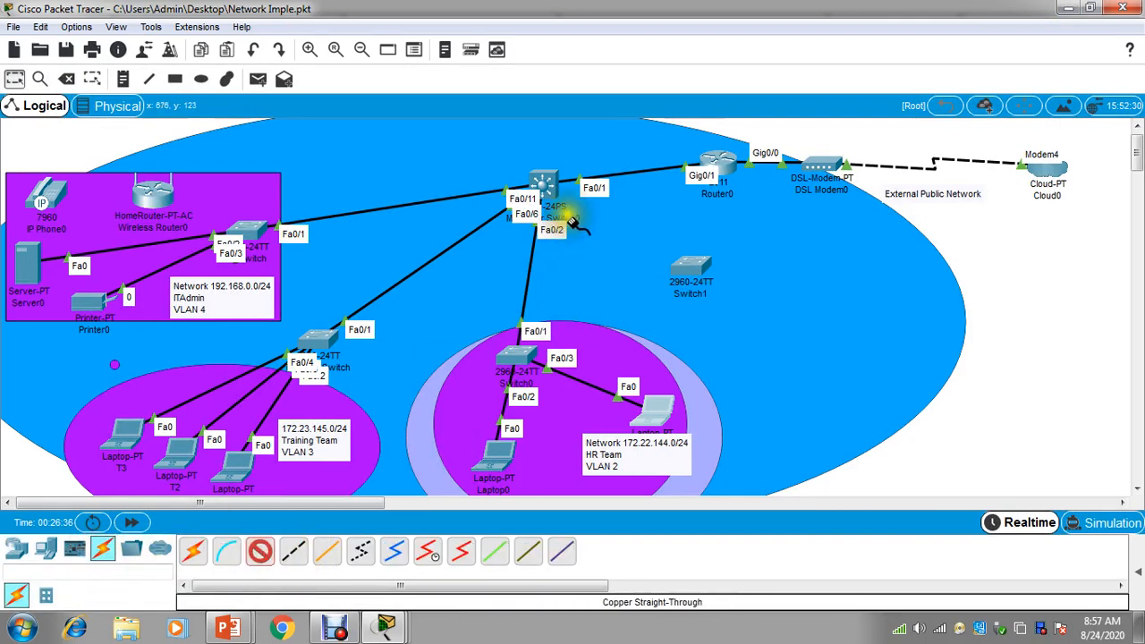
left_click(545, 181)
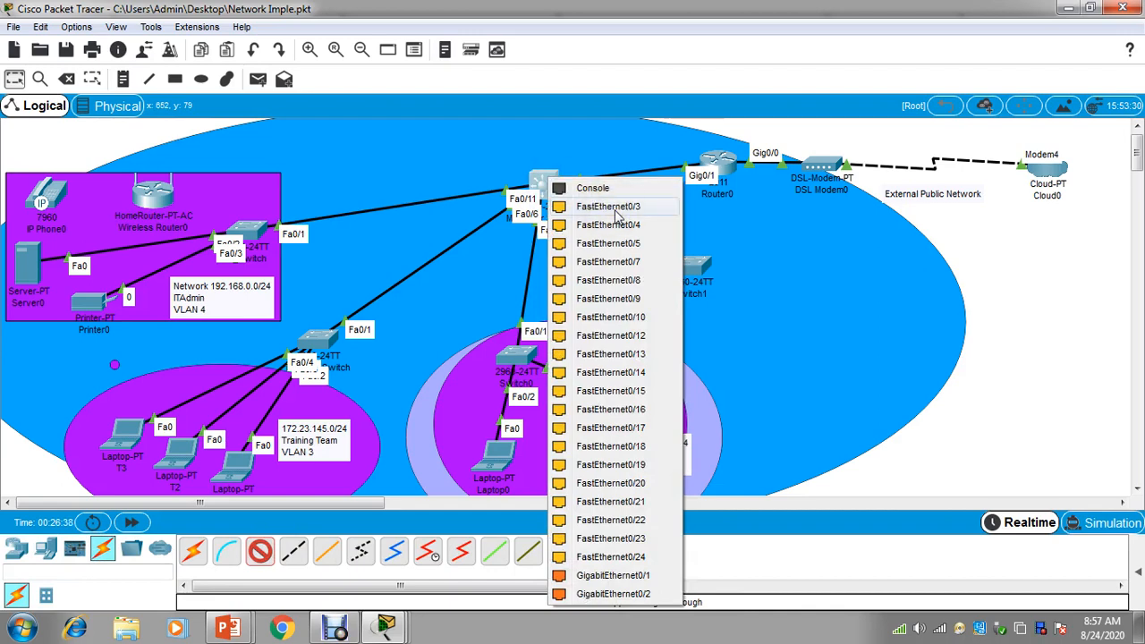
left_click(650, 412)
left_click(691, 270)
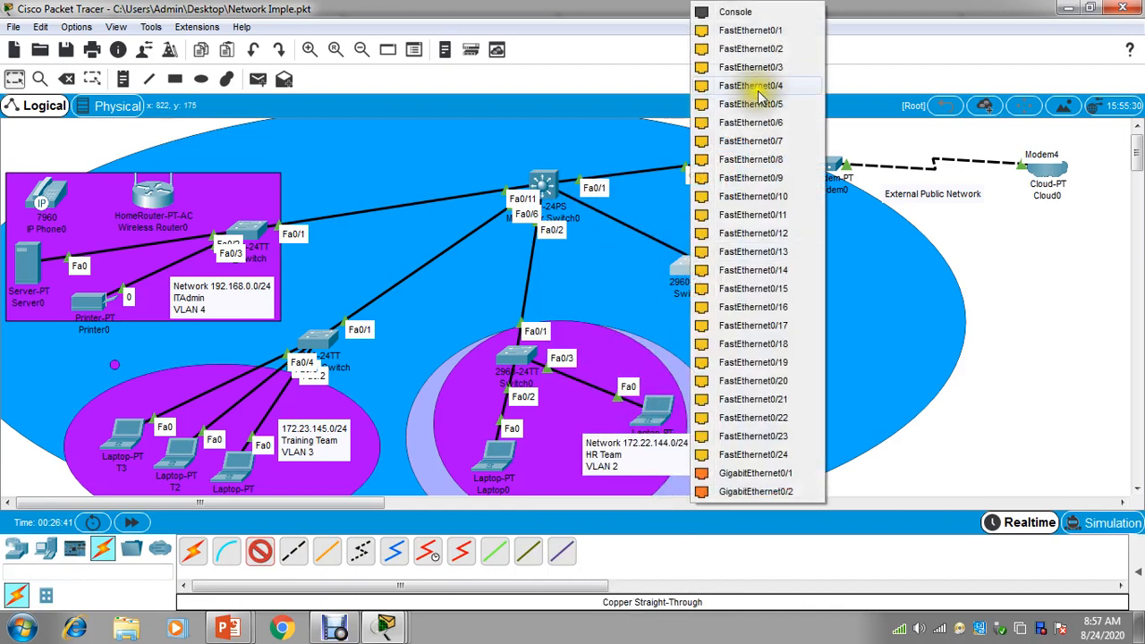
left_click(744, 30)
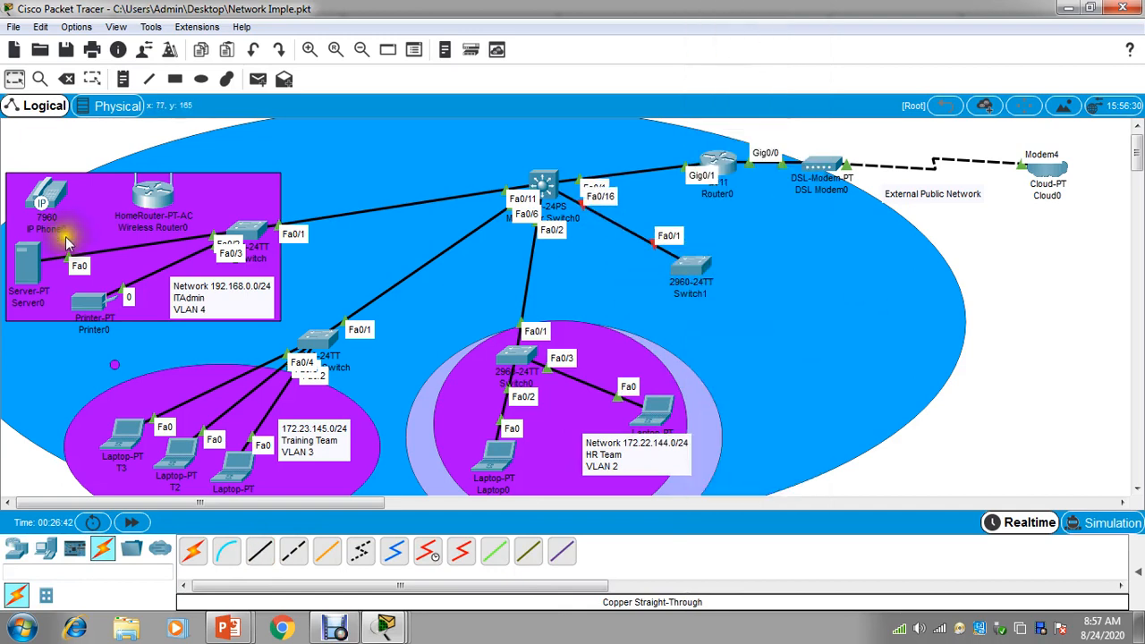
Place two laptops in the empty area beside Switch1, one level with it and one below
left_click(46, 548)
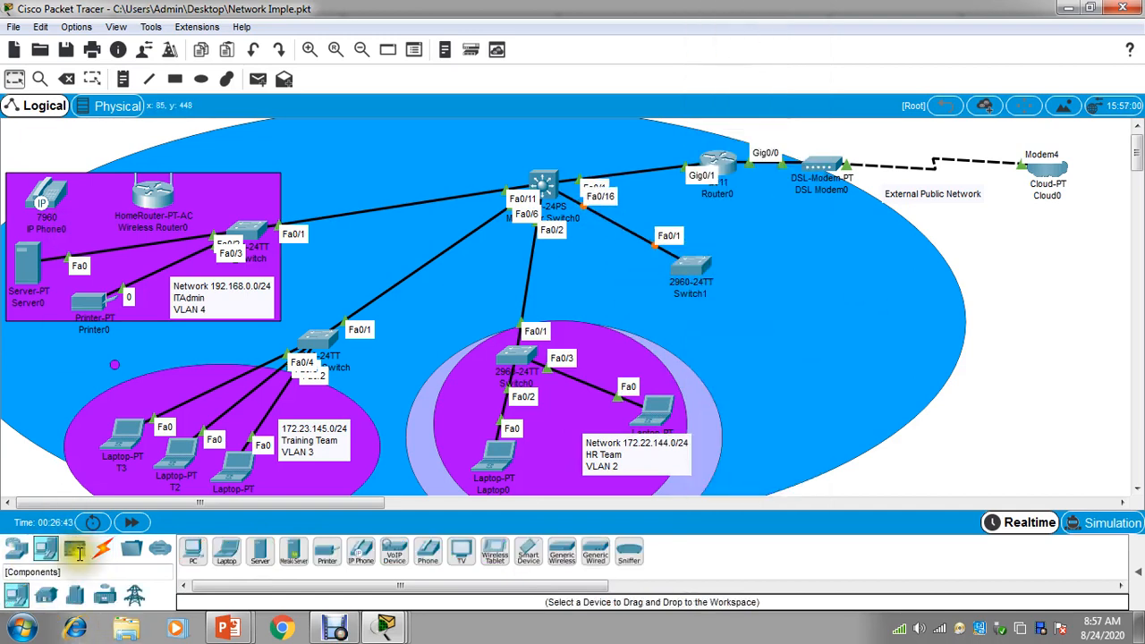
left_click(216, 562)
left_click(807, 262)
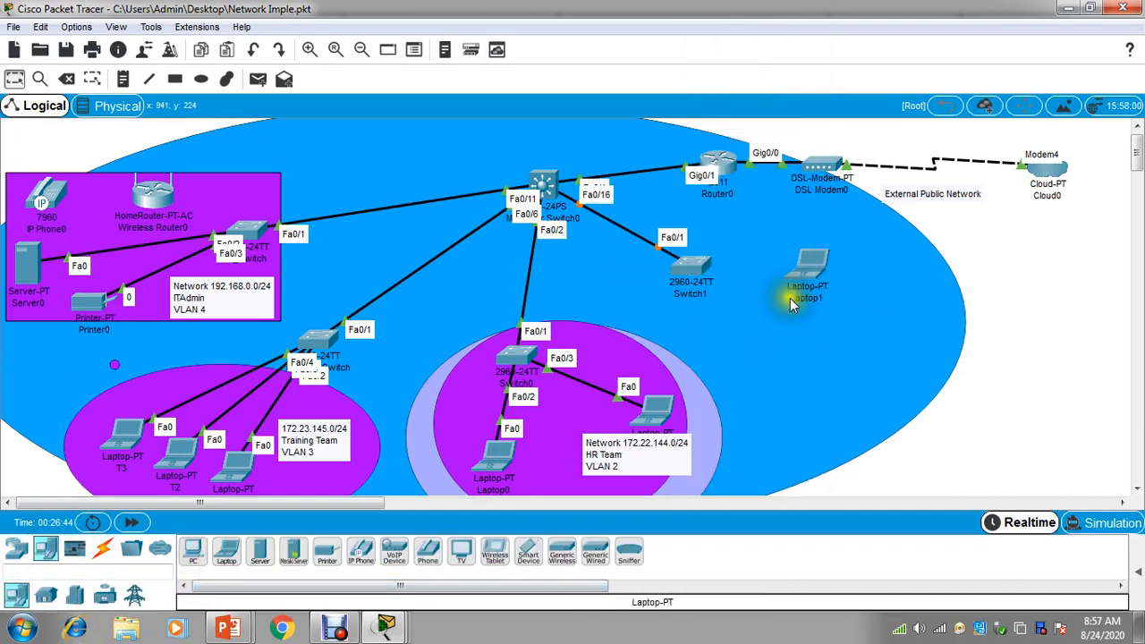
left_click(228, 554)
left_click(836, 335)
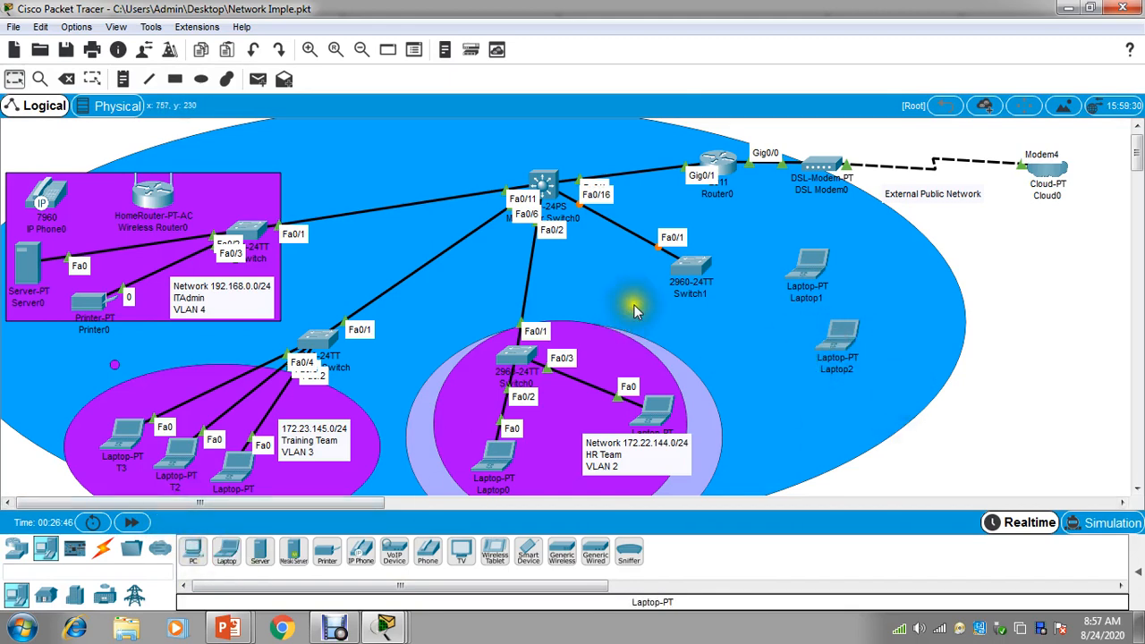
Connect Switch1's FastEthernet0/2 to Laptop1's FastEthernet0 with a copper straight-through cable
left_click(102, 548)
left_click(255, 553)
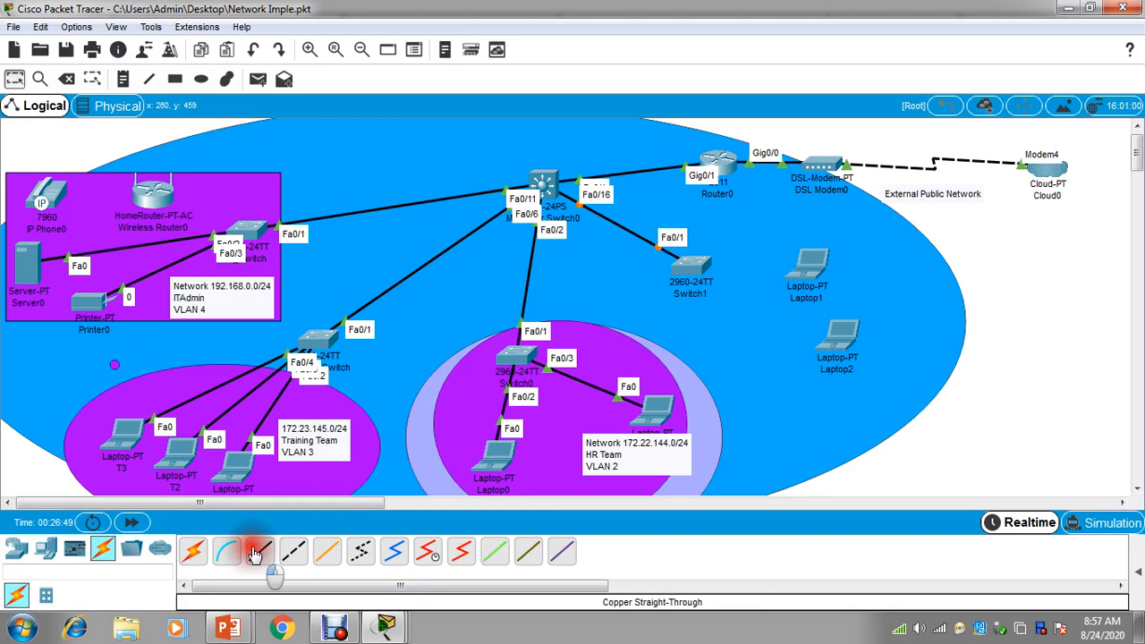
left_click(691, 261)
left_click(741, 34)
left_click(805, 259)
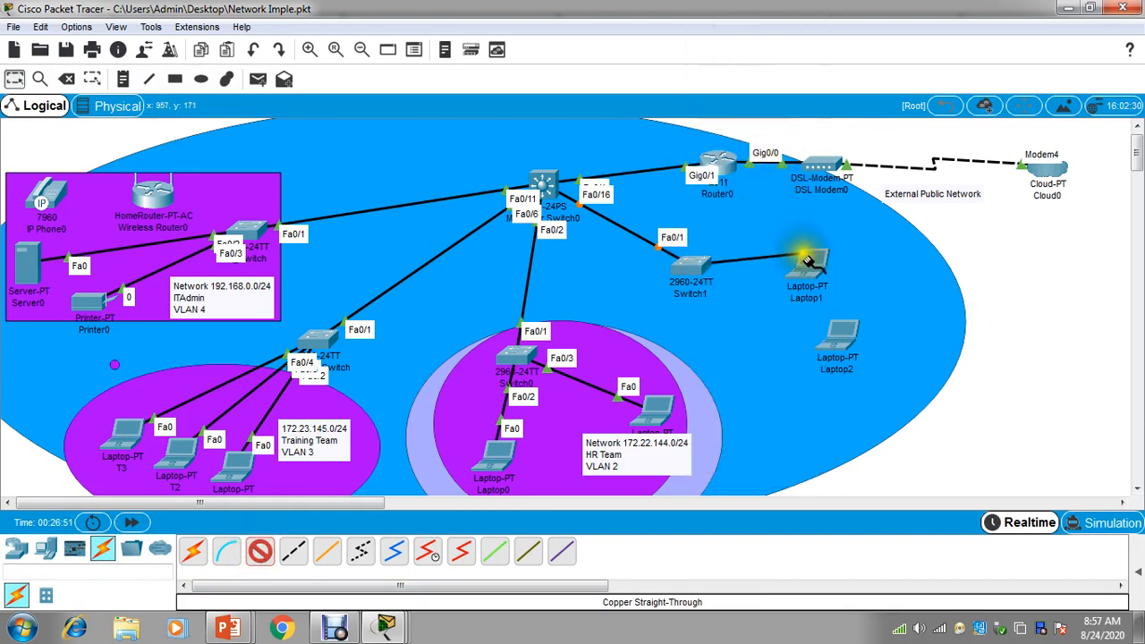
left_click(840, 317)
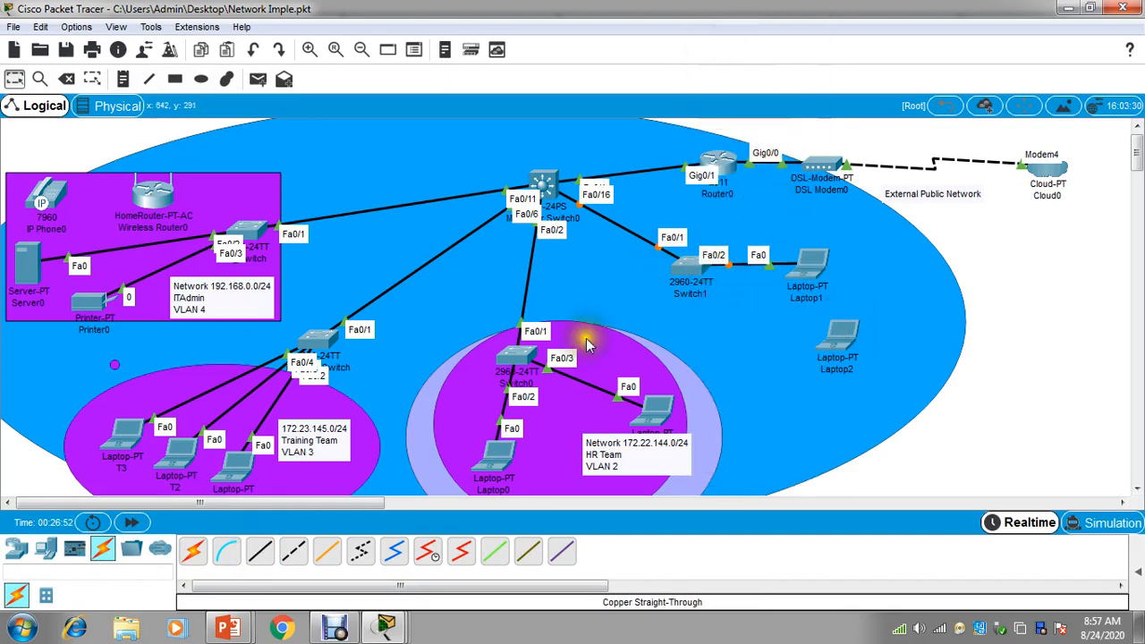
Connect Switch1's FastEthernet0/3 to Laptop2's FastEthernet0 with a copper straight-through cable
left_click(260, 551)
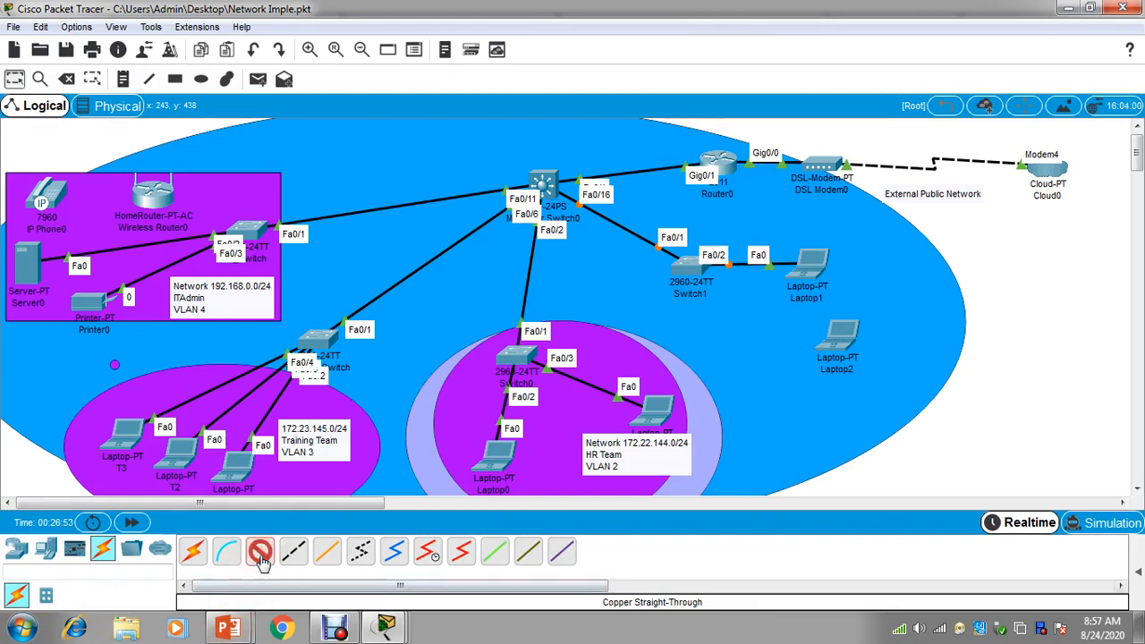
left_click(684, 261)
left_click(751, 31)
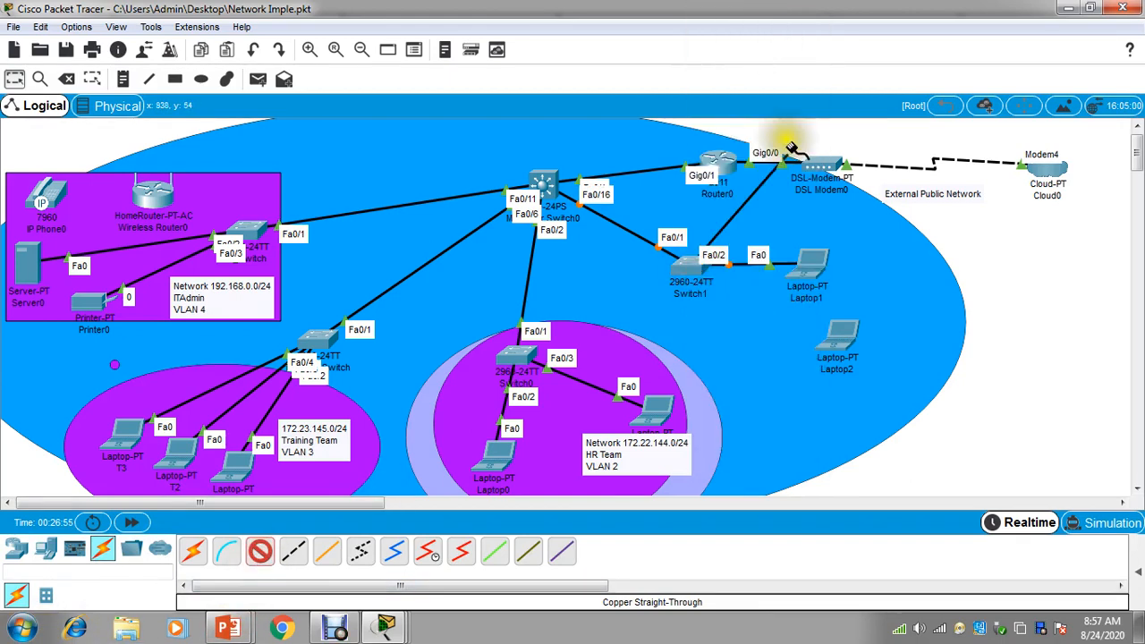
left_click(836, 341)
left_click(888, 423)
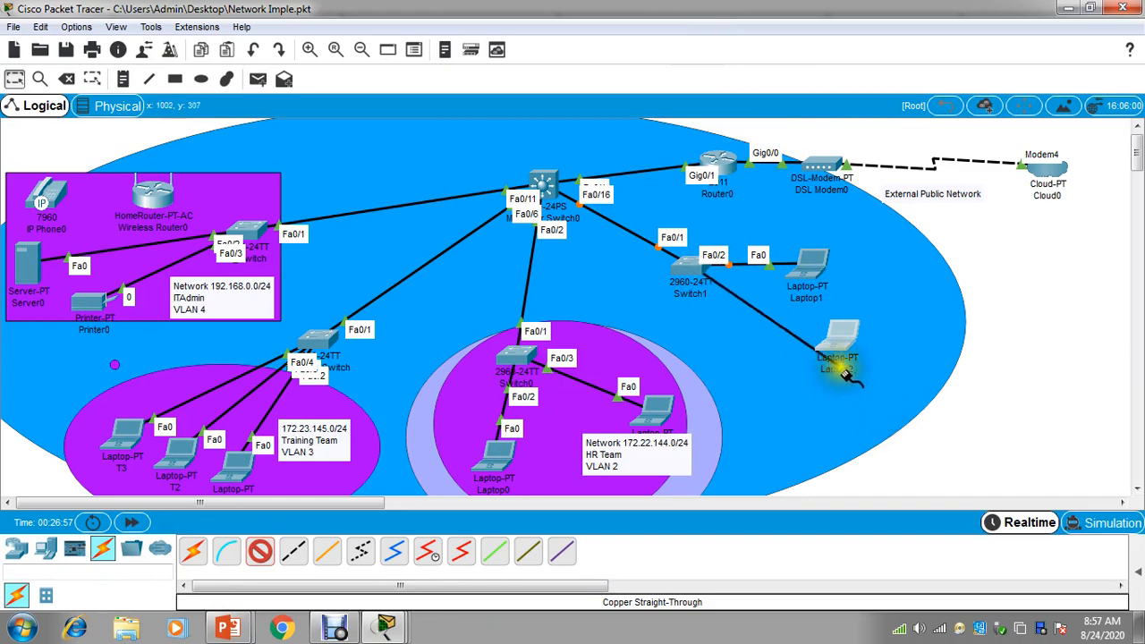
left_click(834, 338)
left_click(883, 405)
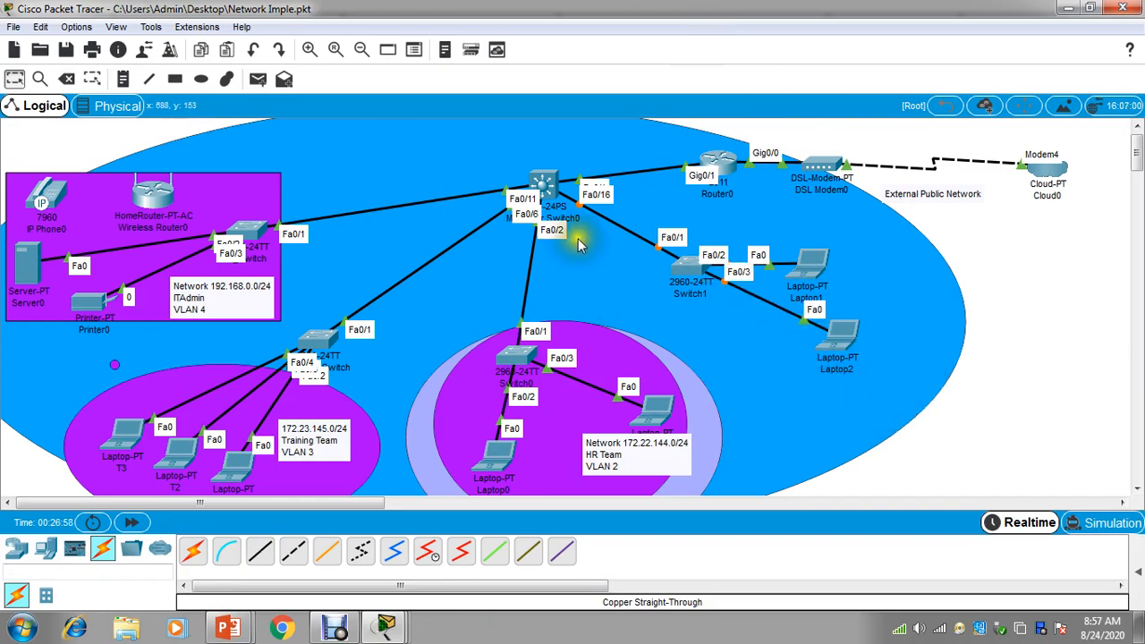
Open Multilayer Switch0's command line at full size and exit interface configuration to global configuration mode
left_click(549, 195)
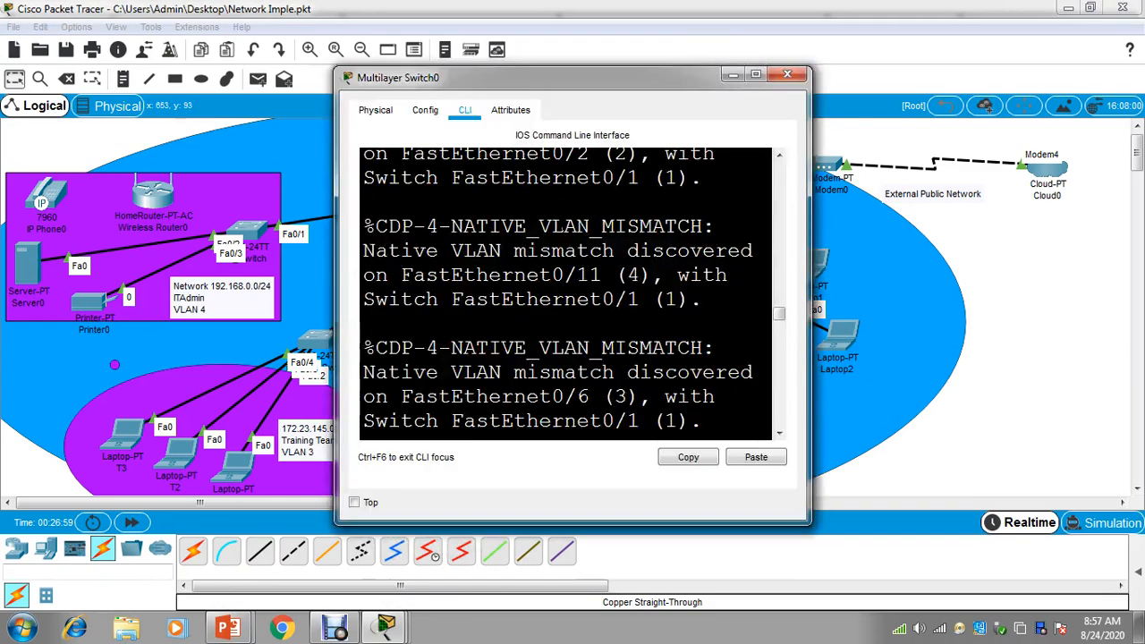
double_click(736, 82)
key("Return")
key("Return")
key("Return")
key("Return")
key("Return")
key("Return")
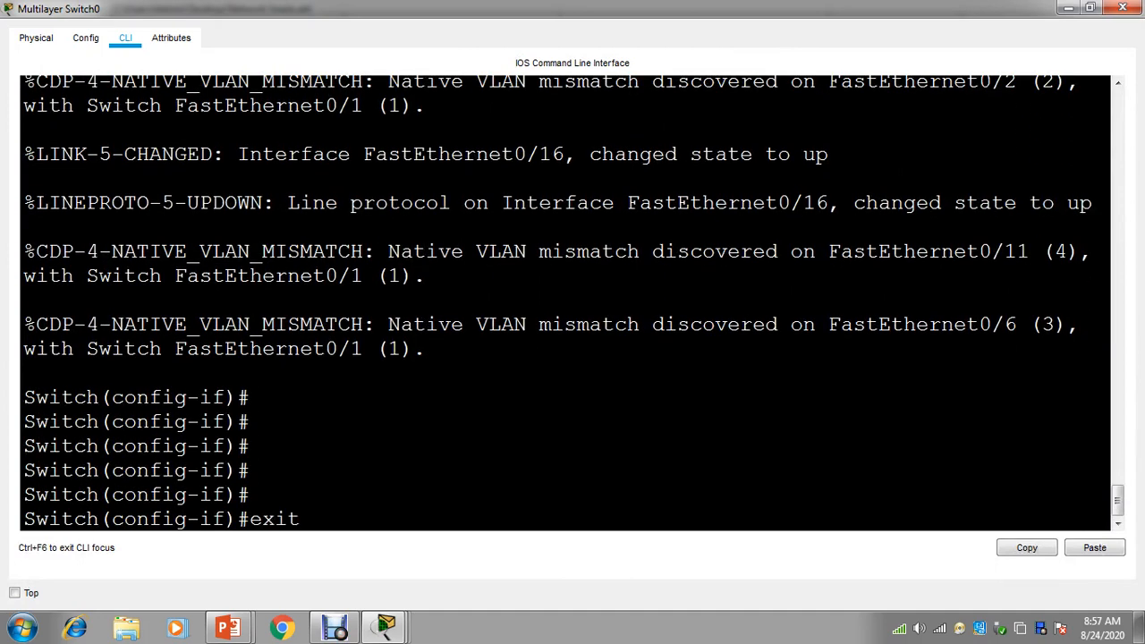
type("exit")
key("Return")
key("Return")
key("Return")
key("Return")
key("Return")
Try the conf t command from global configuration mode on Multilayer Switch0
type("conf t")
key("Return")
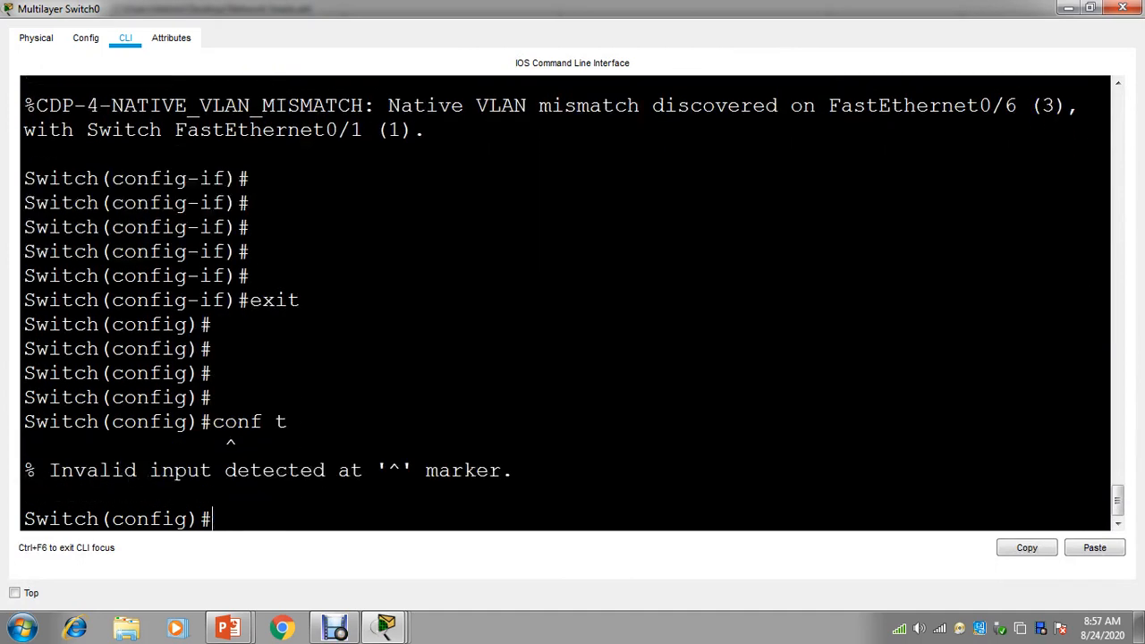
key("Return")
key("Return")
key("Up")
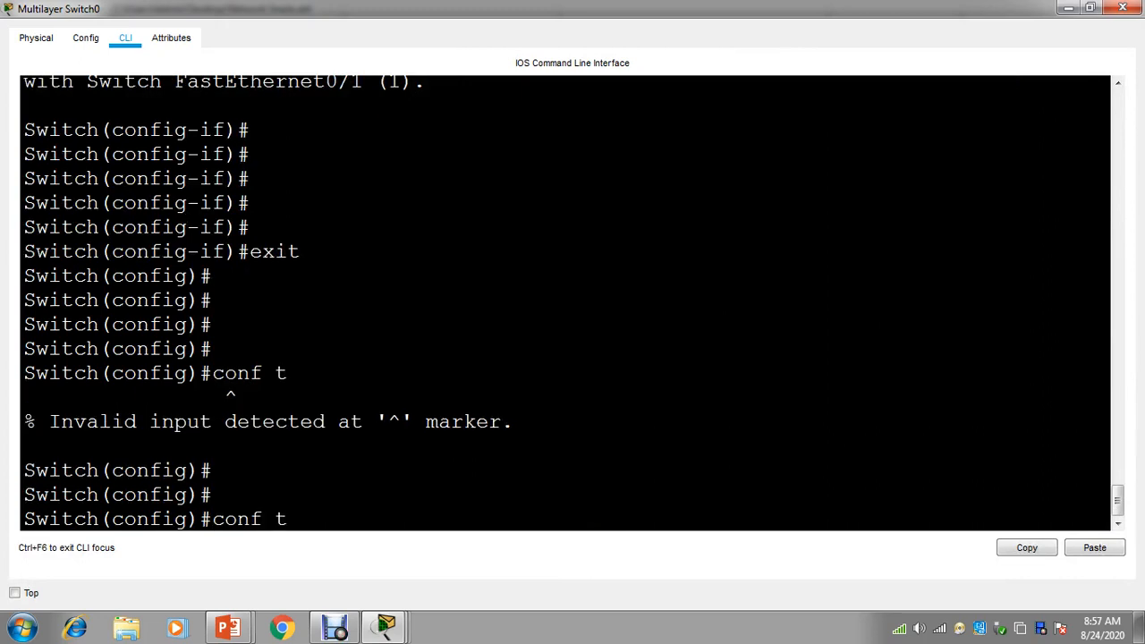
key("BackSpace")
key("BackSpace")
key("BackSpace")
Create VLAN 5 on Multilayer Switch0, name it Client, and exit VLAN configuration
type("vl")
key("Tab")
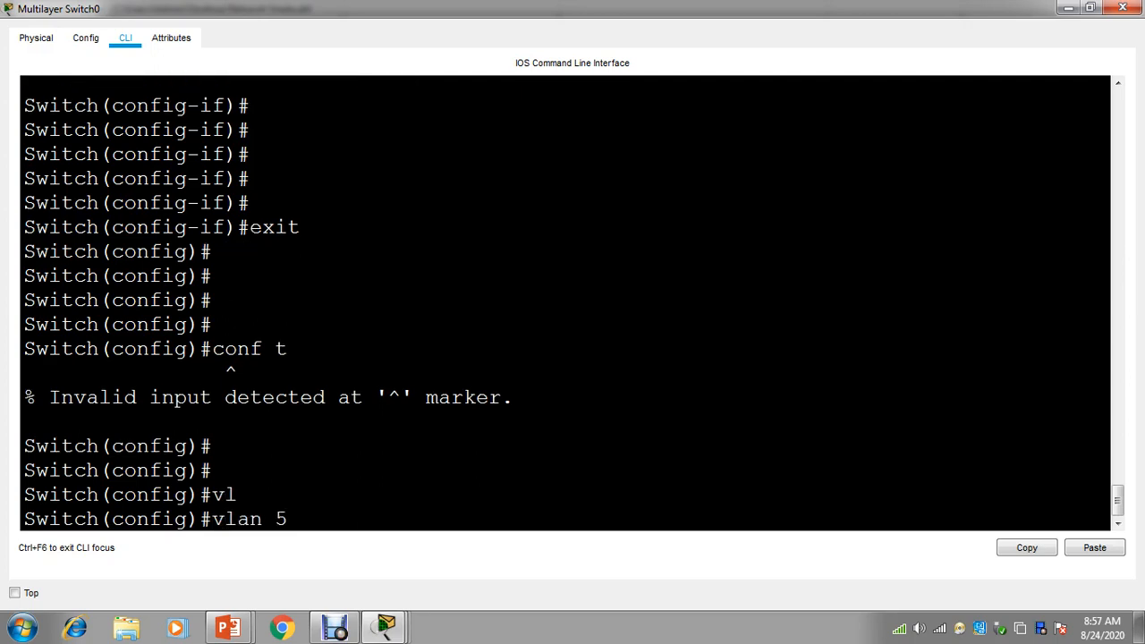
key("Return")
type("Name")
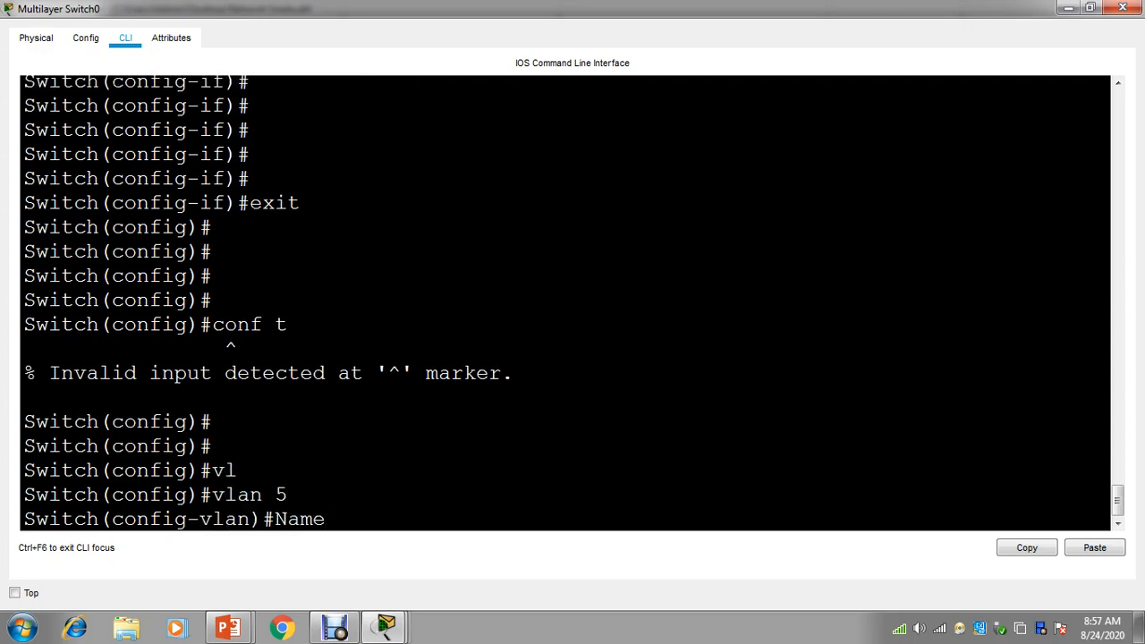
key("Tab")
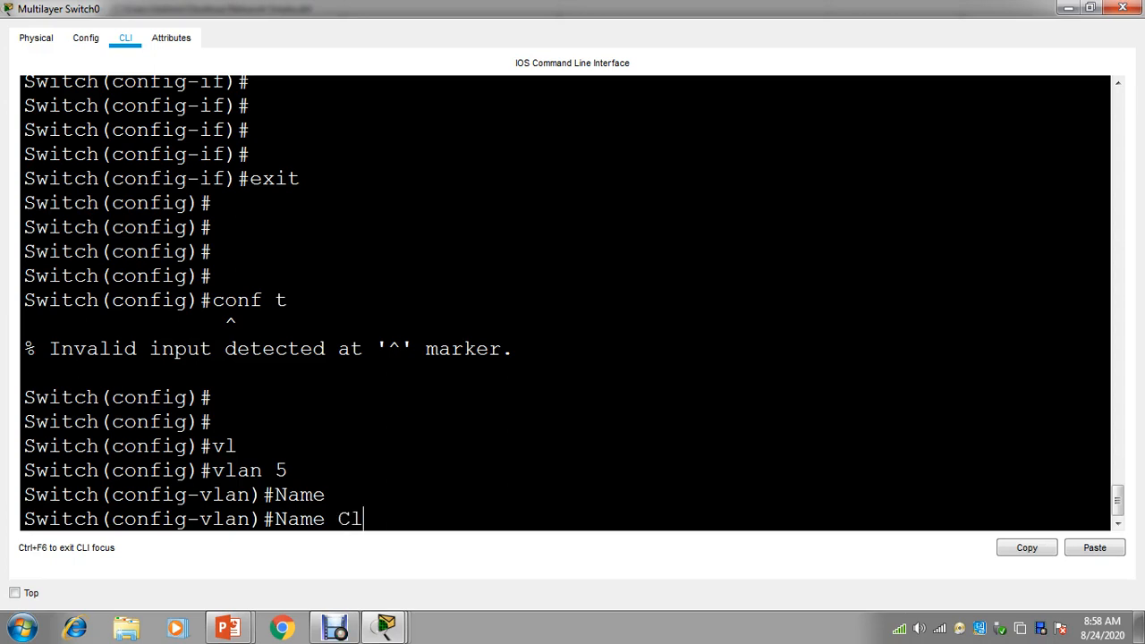
type("e")
key("Return")
key("Return")
key("Return")
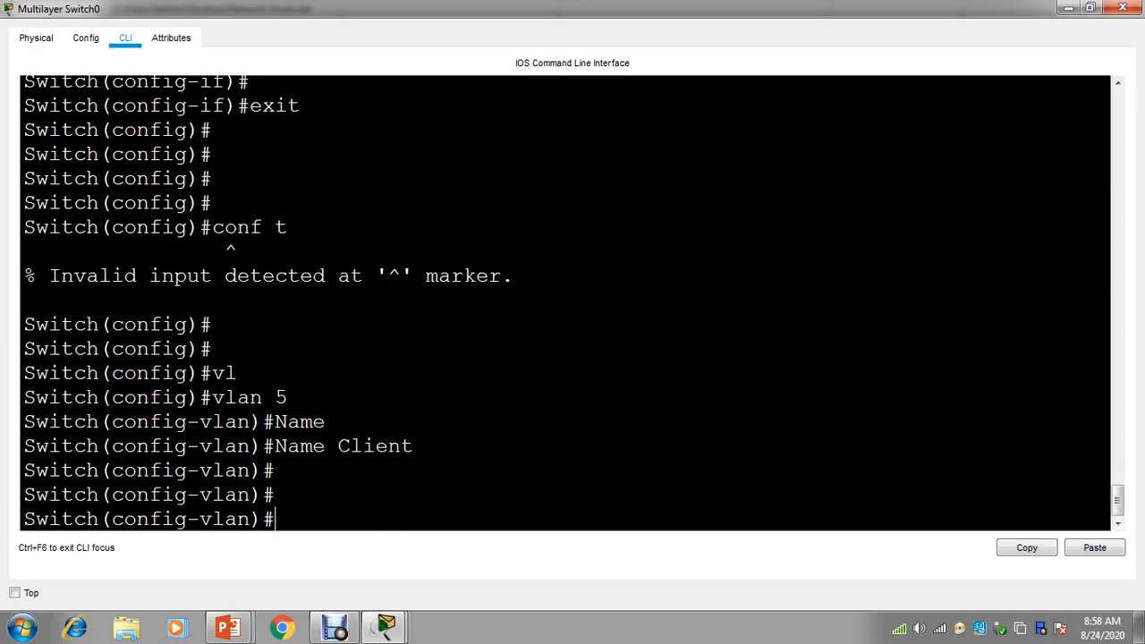
type("exit")
key("Return")
key("Return")
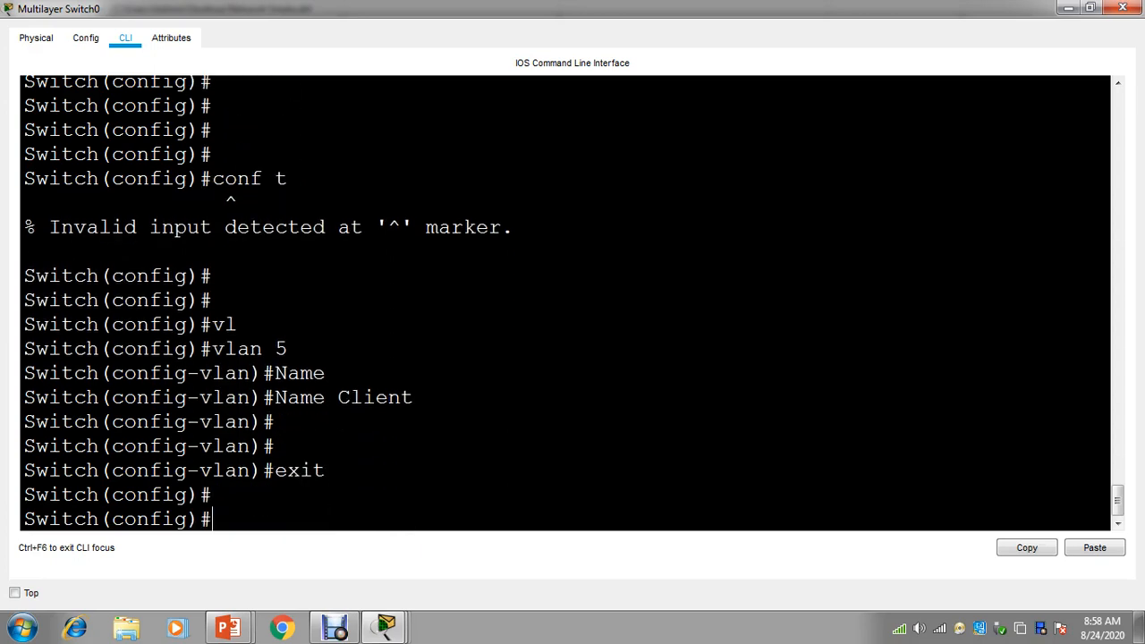
Set Multilayer Switch0's interface fastEthernet 0/15 to switchport mode access
key("Return")
type("in")
key("Tab")
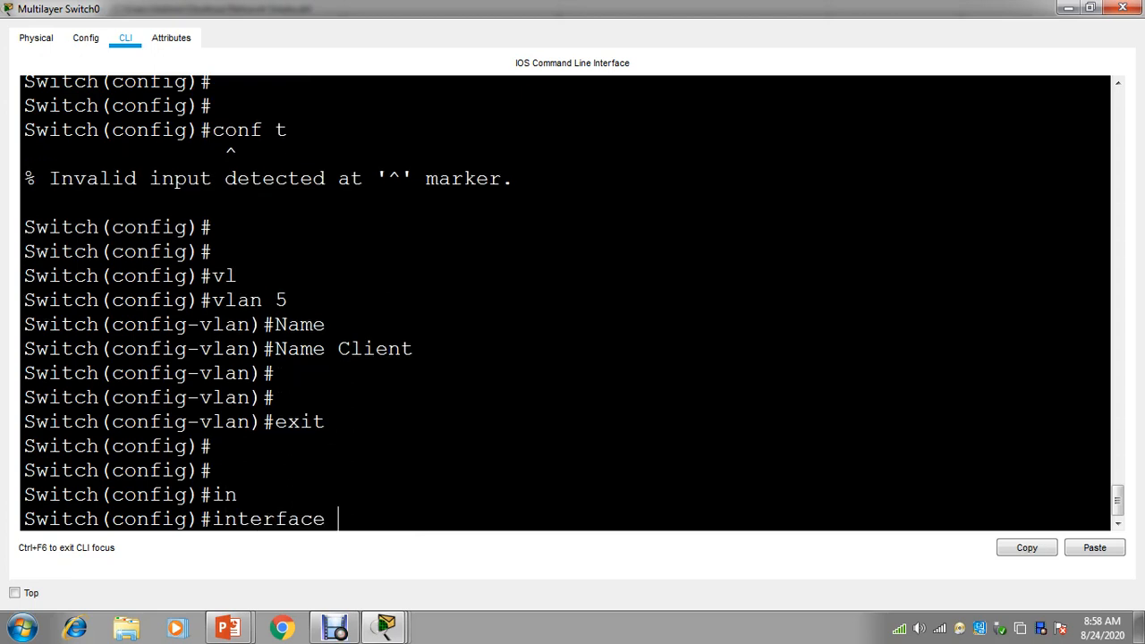
type("fa")
key("Tab")
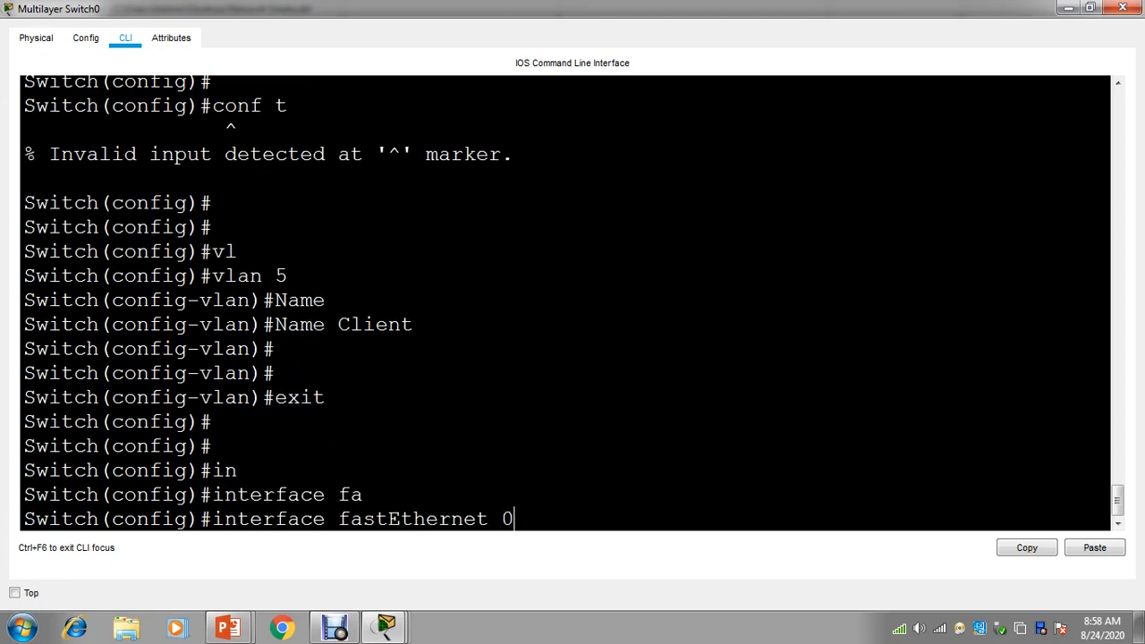
type("0/15")
key("Return")
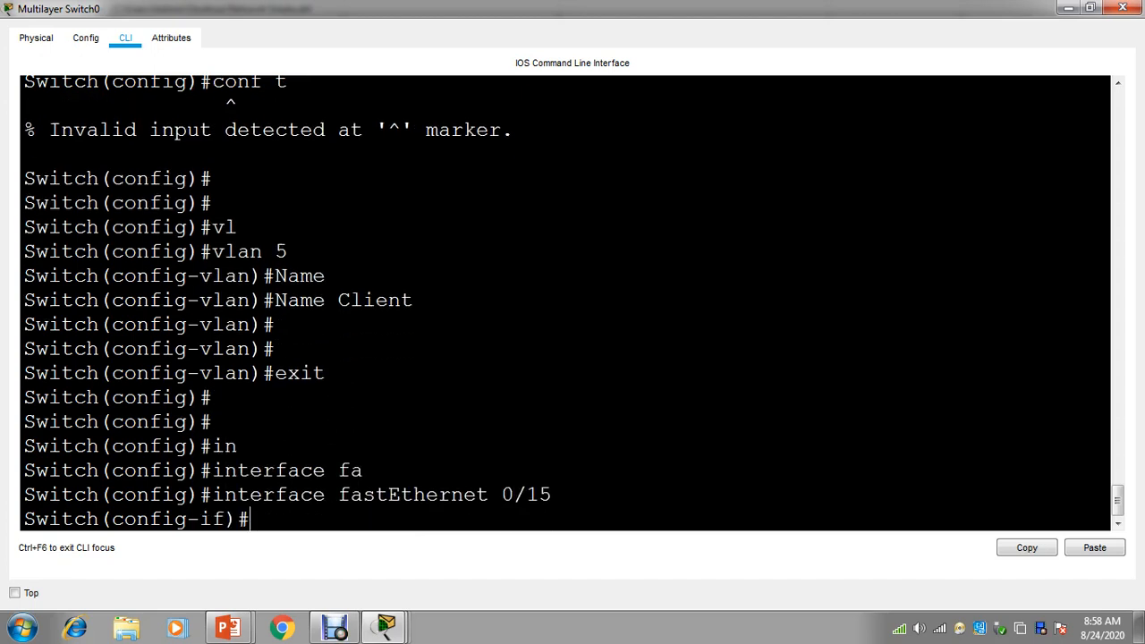
type("se")
key("BackSpace")
type("w")
key("Tab")
type("ma")
key("Tab")
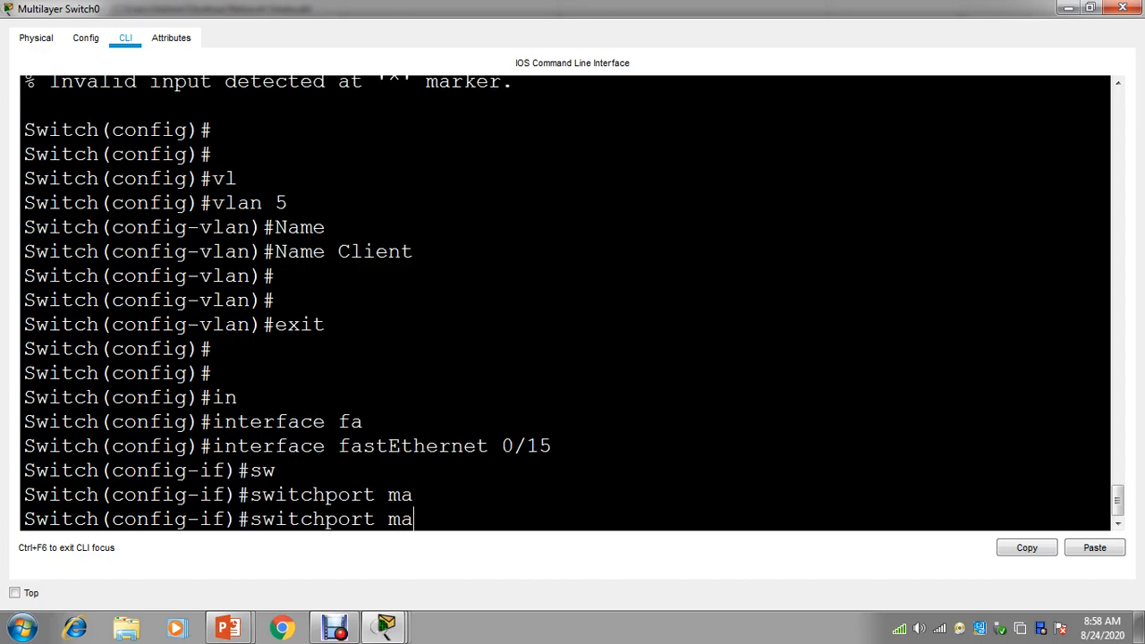
type("o")
key("Tab")
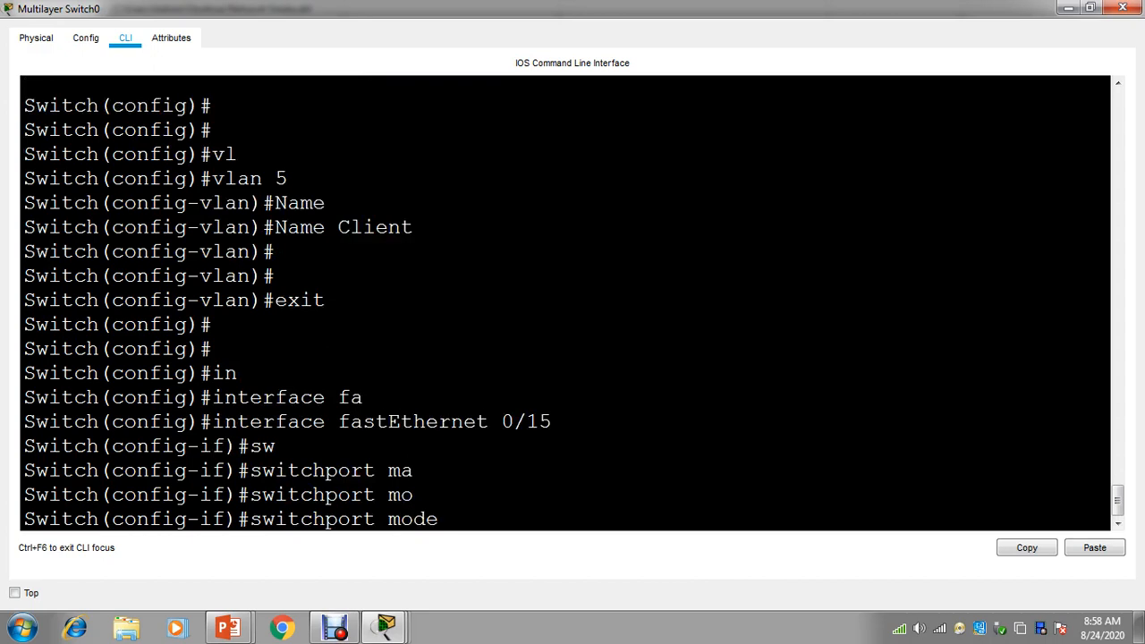
type("acA")
key("Tab")
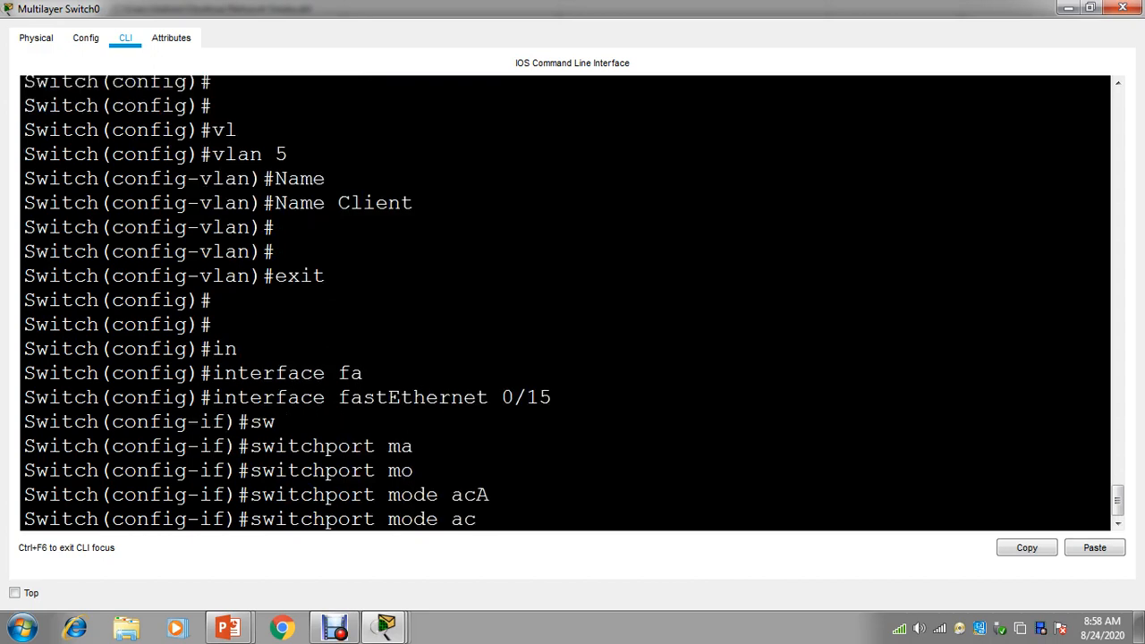
key("Tab")
key("Return")
Assign interface fastEthernet 0/15 to access VLAN 5 and exit to global configuration mode
type("swi")
key("Tab")
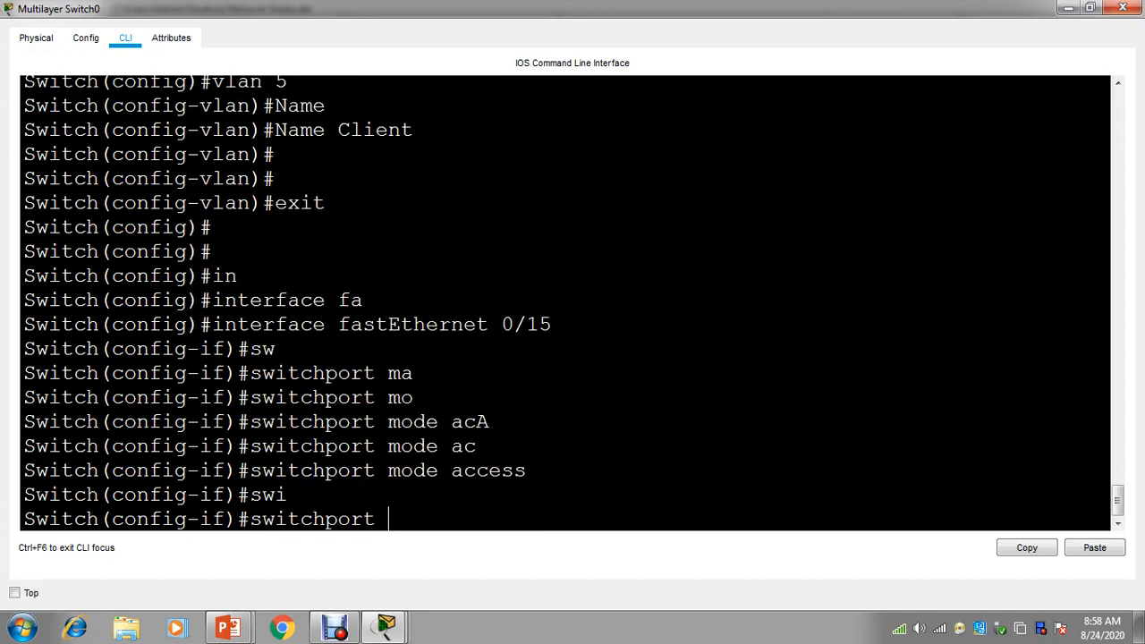
type("ac")
key("Tab")
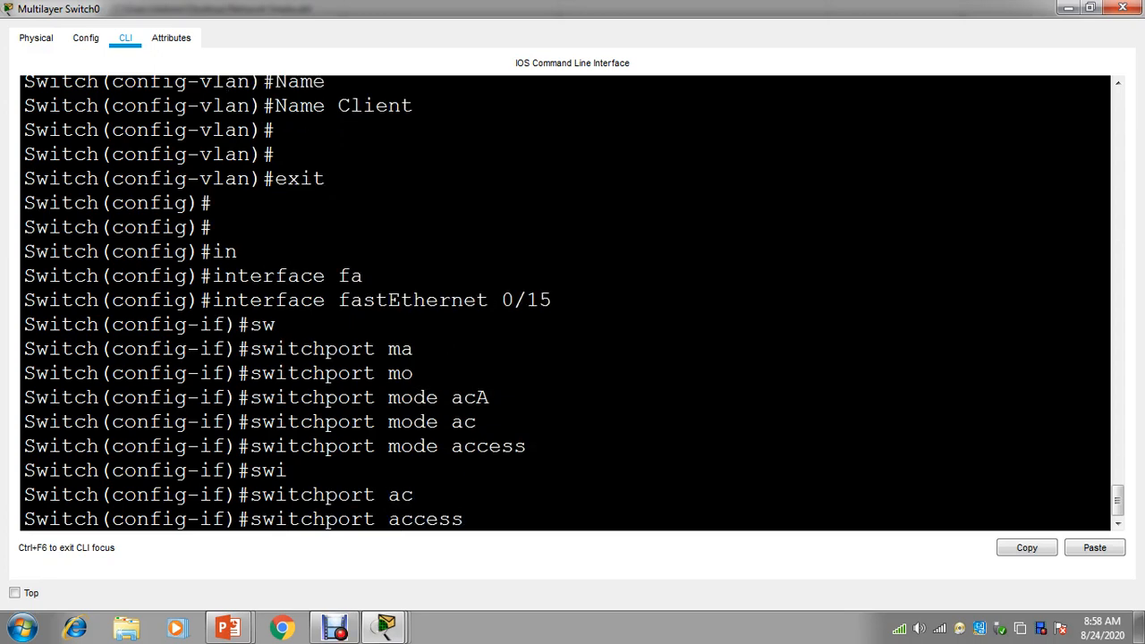
type("vl")
key("Tab")
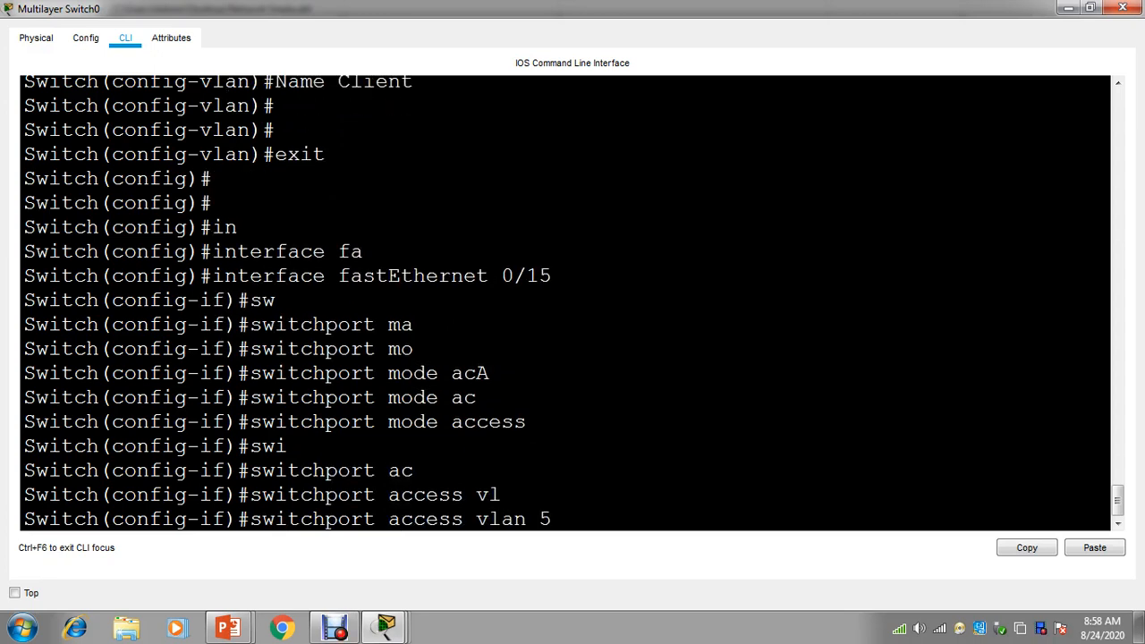
key("Return")
type("exit")
key("Return")
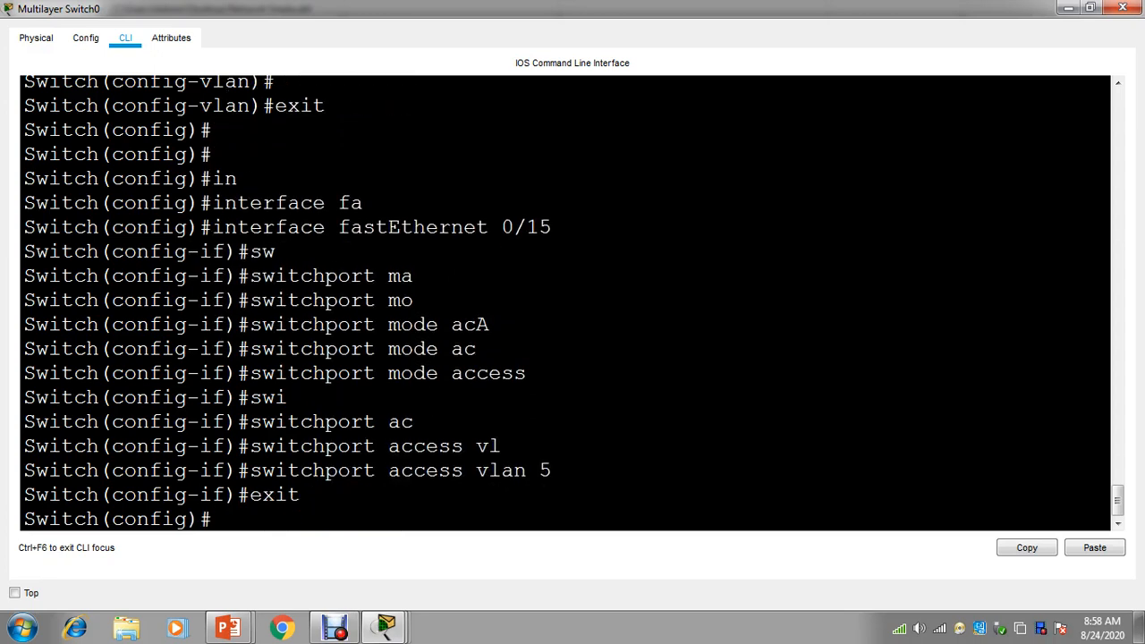
key("Return")
key("Return")
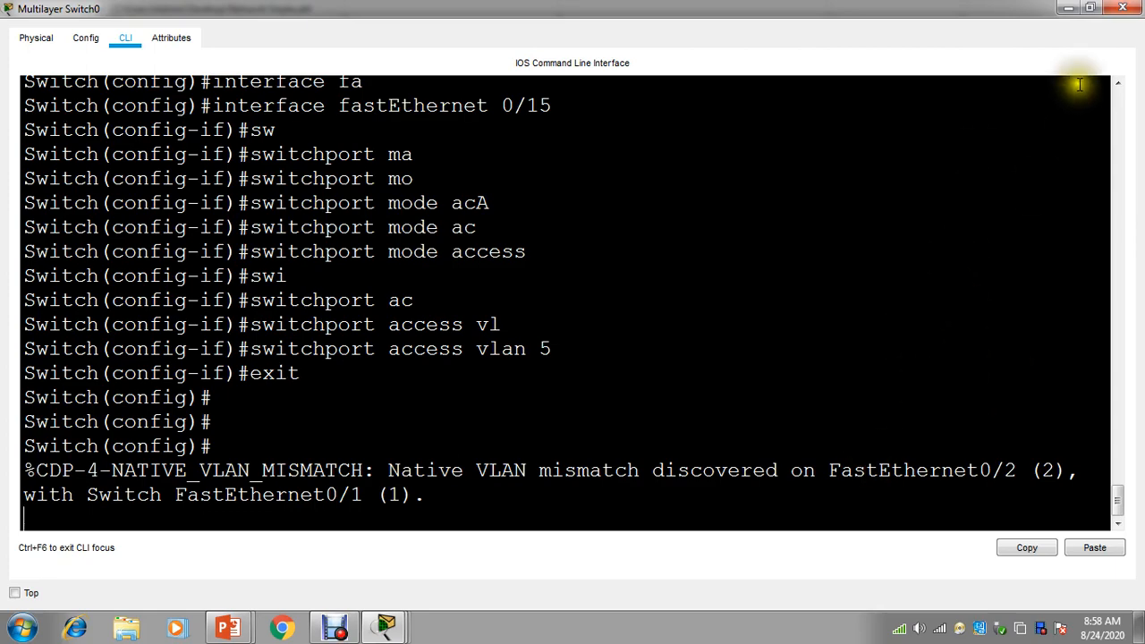
Minimize the Multilayer Switch0 window and spread Laptop1 and Laptop2 farther apart around Switch1
left_click(1068, 9)
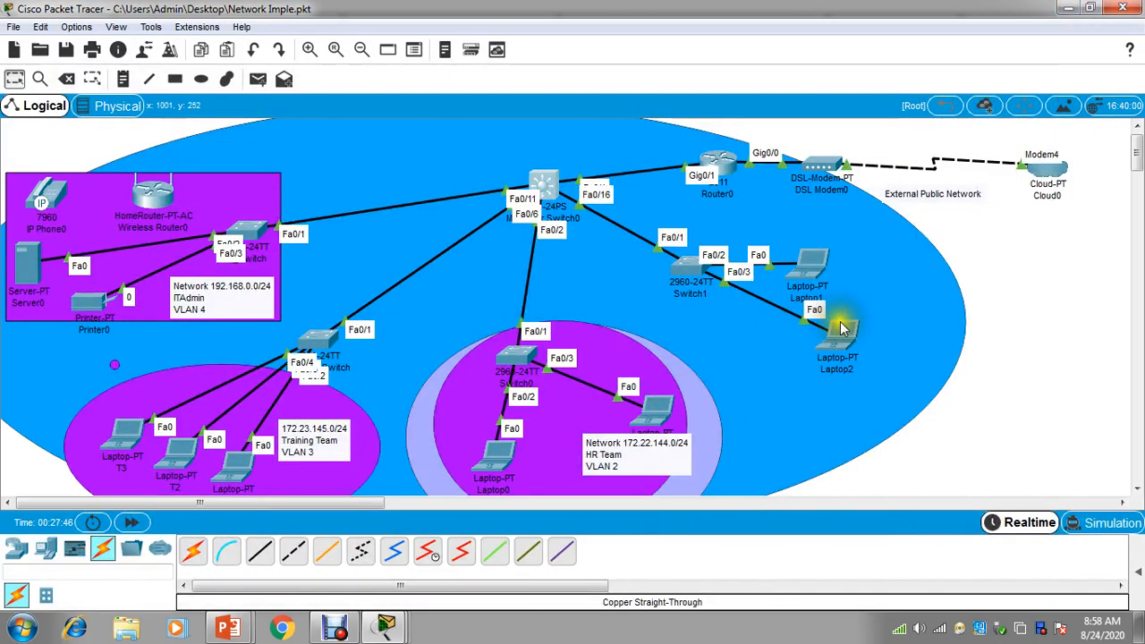
left_click_drag(841, 328, 839, 360)
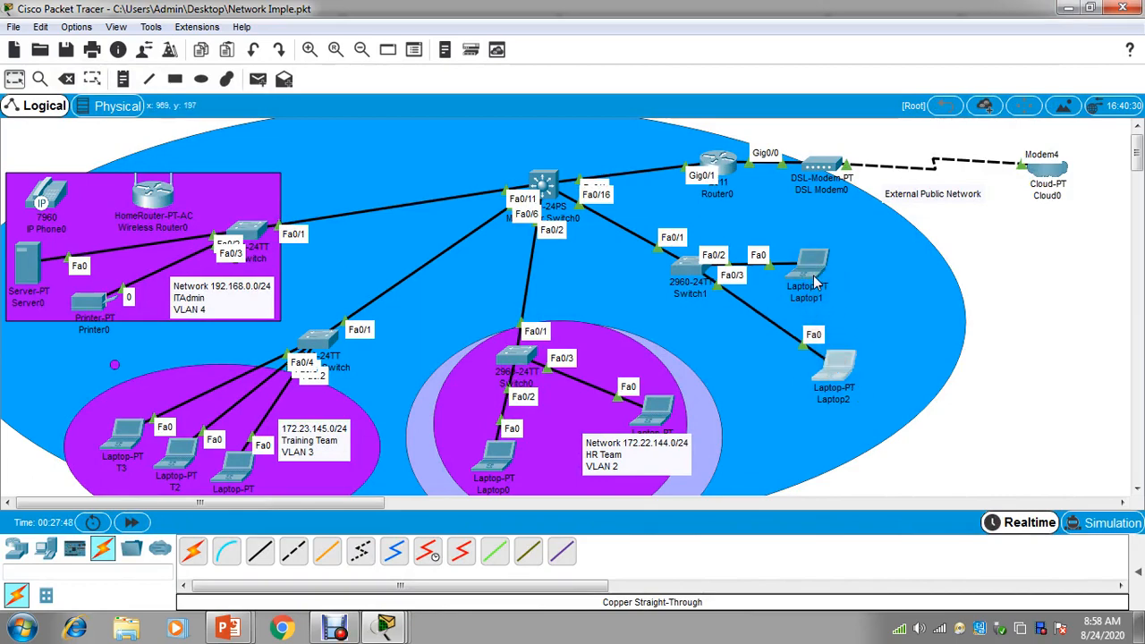
left_click_drag(815, 282, 841, 270)
Set Laptop1's static IPv4 default gateway to 10.0.0.1
left_click(840, 265)
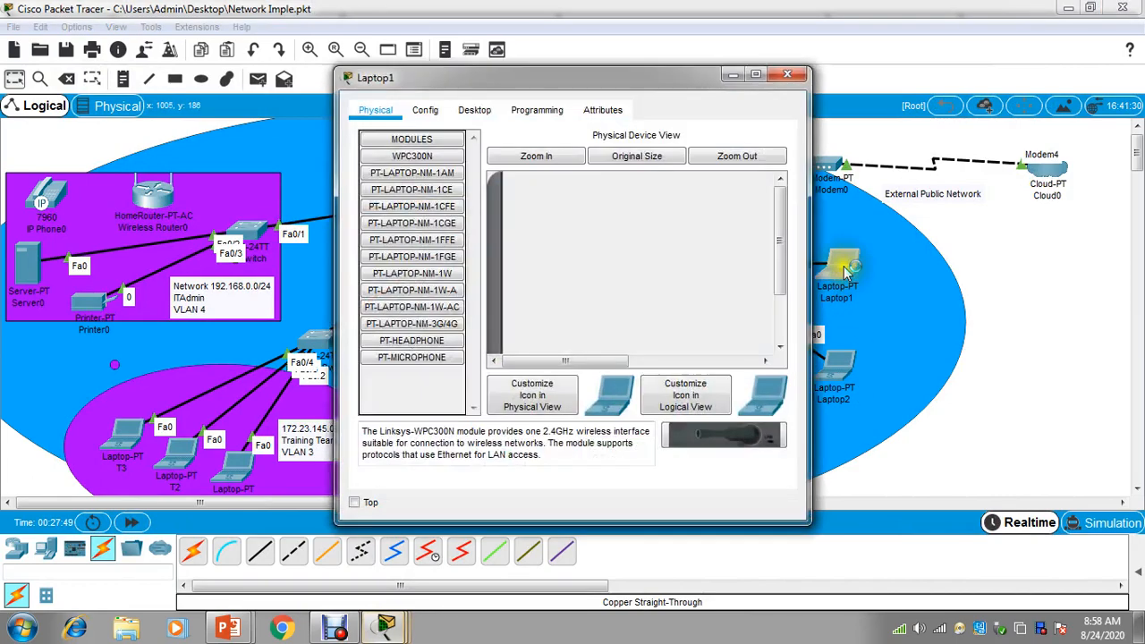
left_click_drag(624, 83, 404, 91)
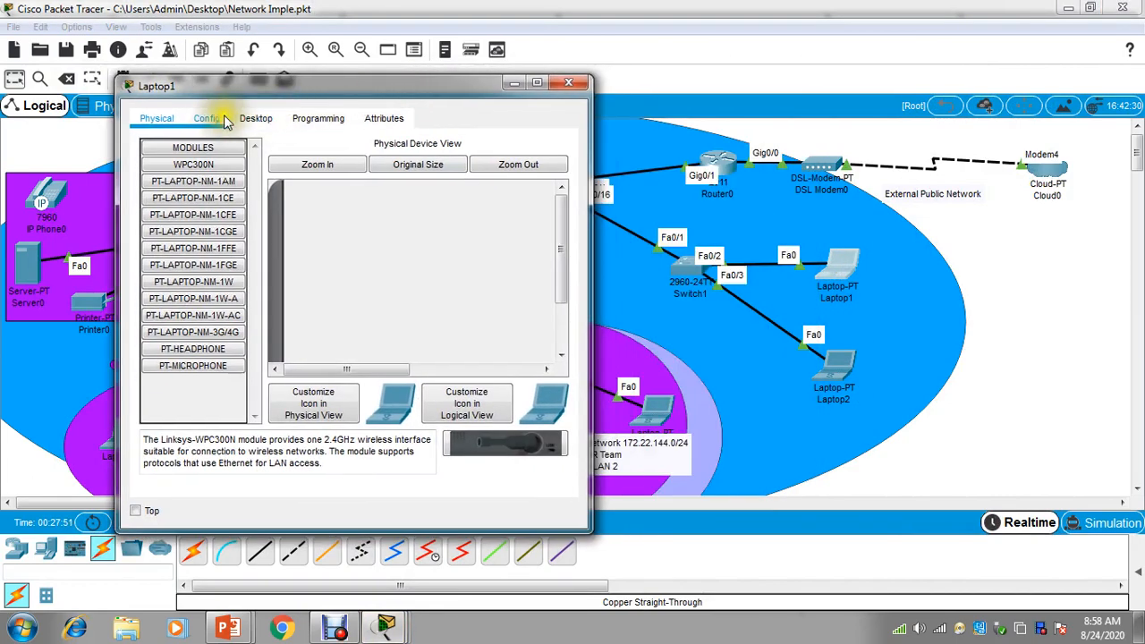
left_click(217, 120)
left_click(395, 302)
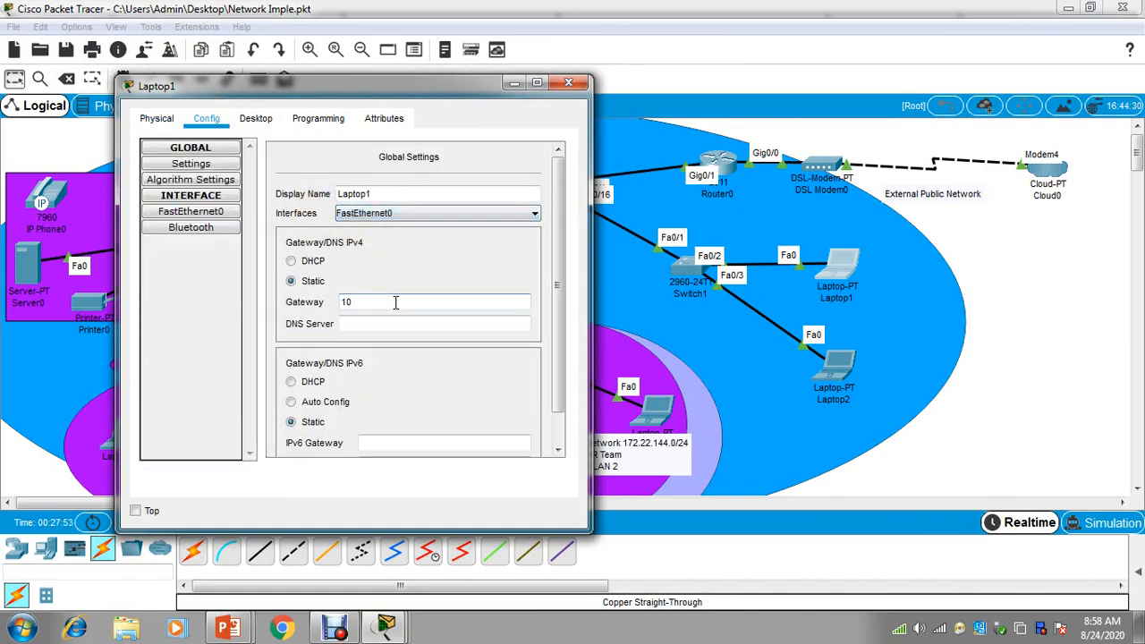
type("10.0.0.1")
left_click_drag(394, 302, 285, 300)
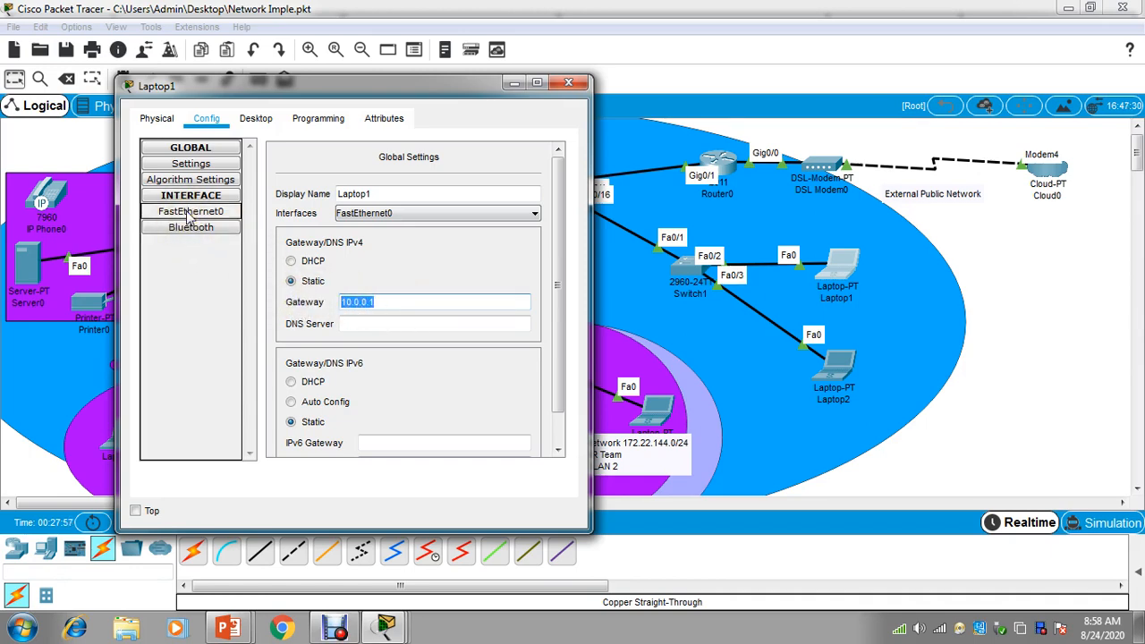
Give Laptop1's FastEthernet0 the static IP address 10.0.0.2 with subnet mask 255.0.0.0 and close its window
left_click(187, 214)
left_click(434, 278)
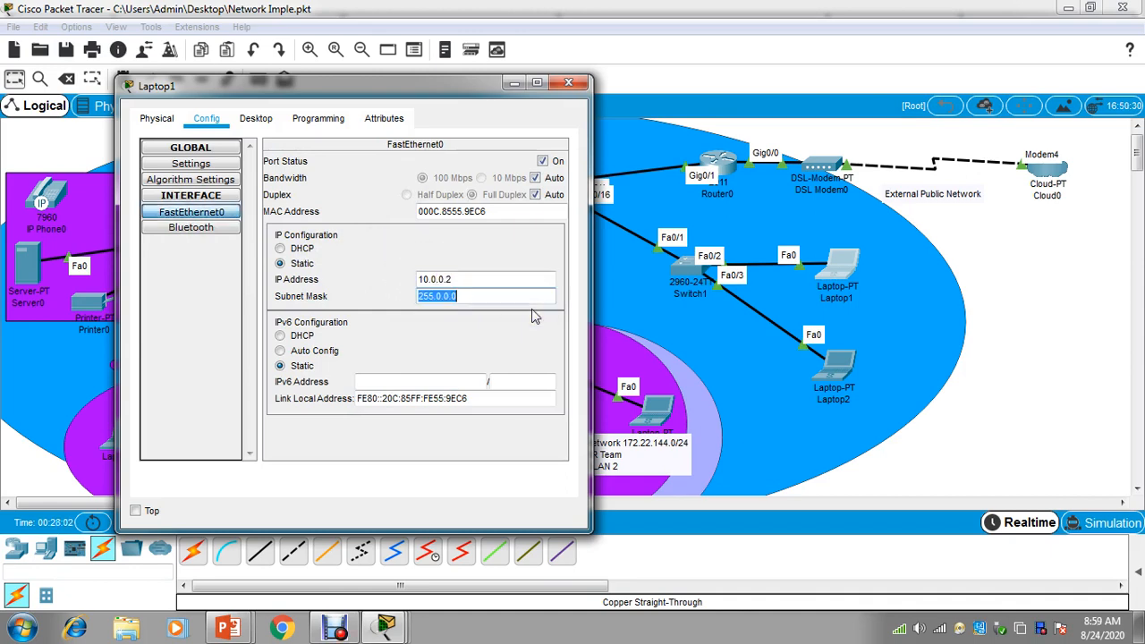
left_click(572, 86)
Configure Laptop2 with gateway 10.0.0.1 and static FastEthernet0 IP address 10.0.0.3, and close its window
left_click(846, 361)
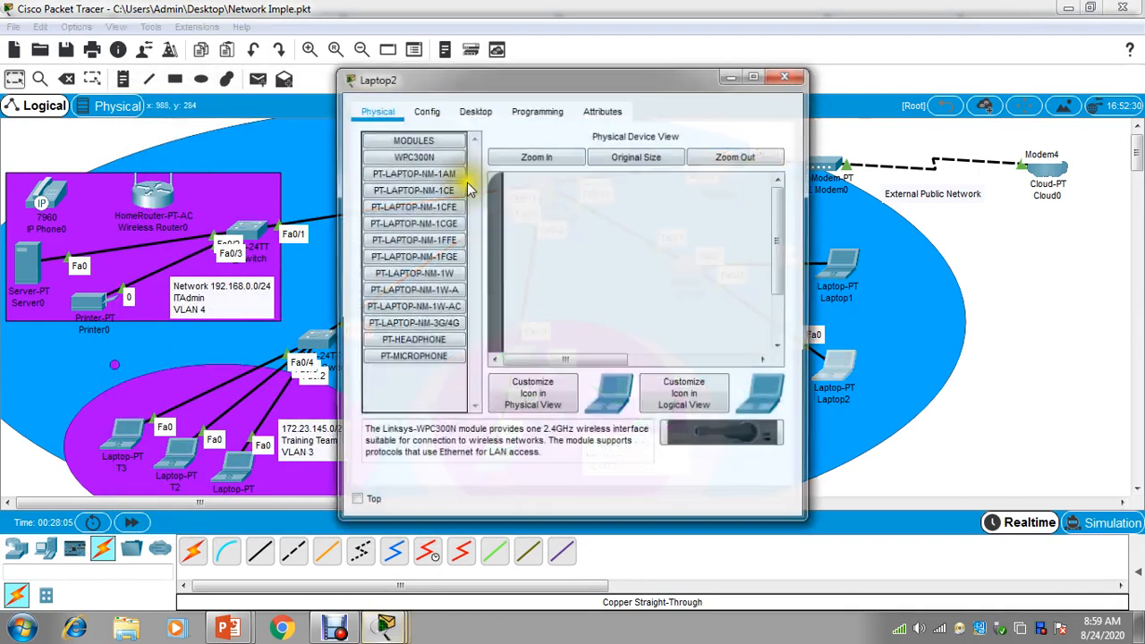
left_click(425, 110)
left_click(619, 293)
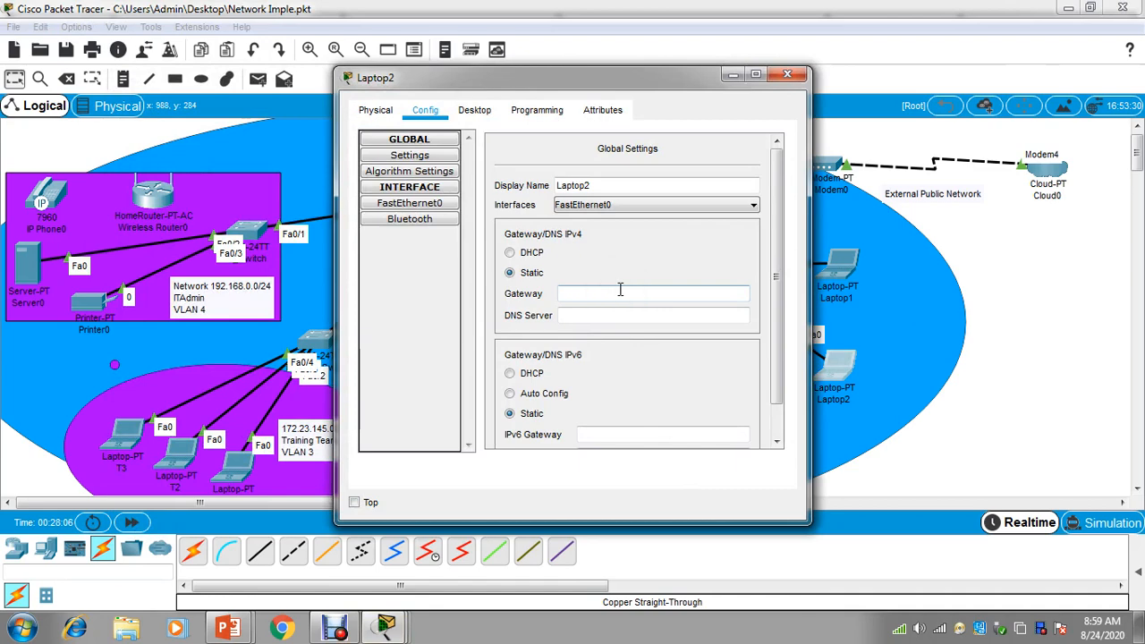
left_click(409, 203)
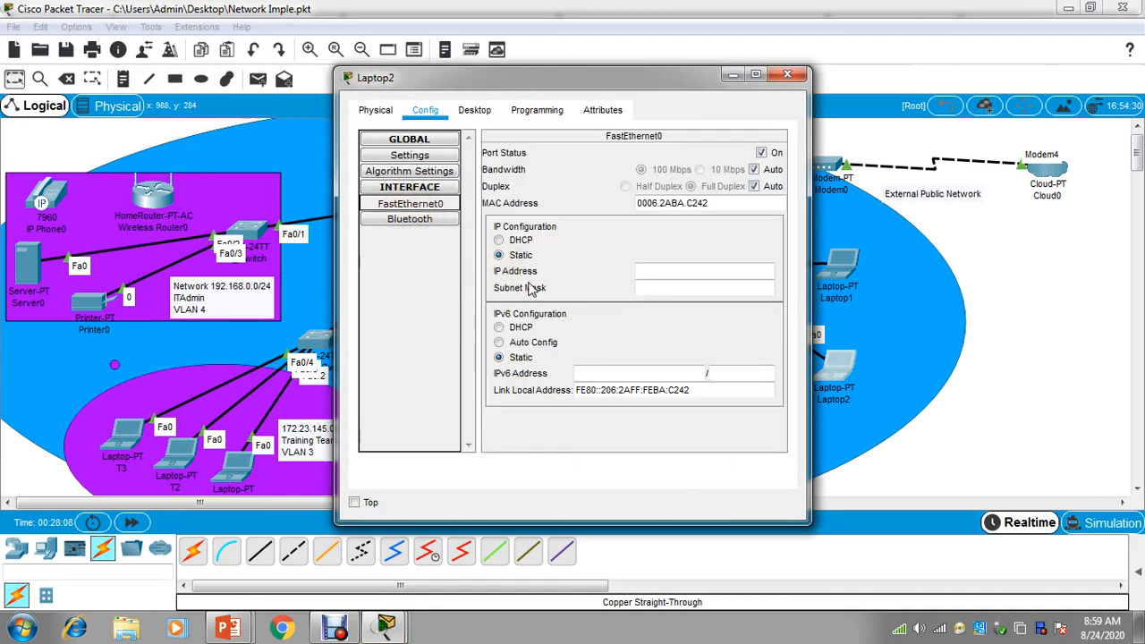
left_click(665, 272)
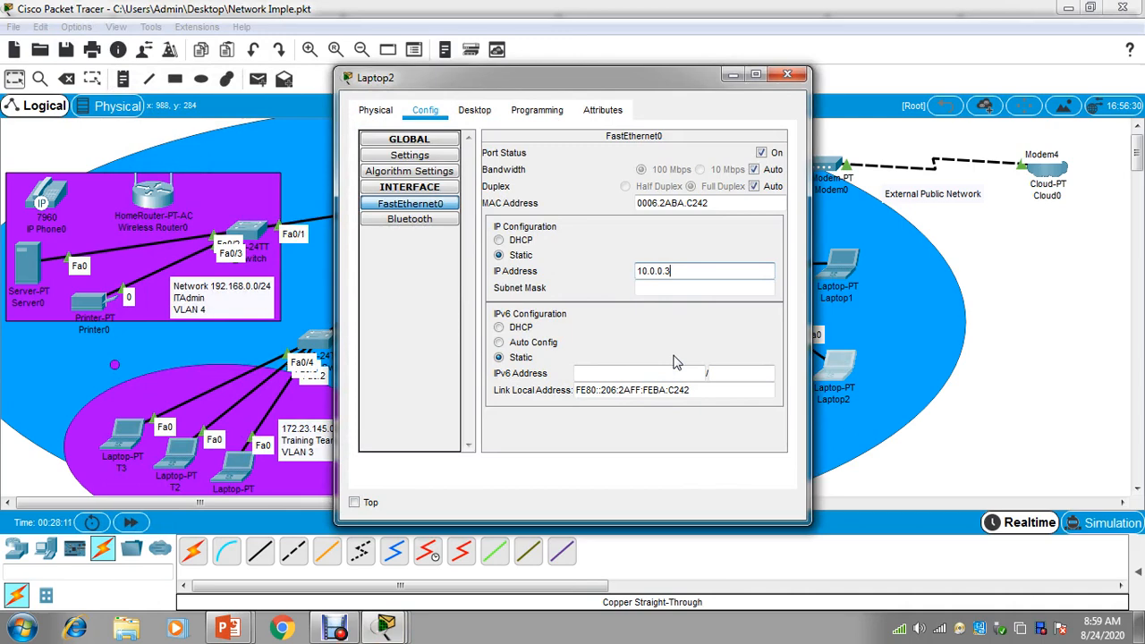
left_click(789, 77)
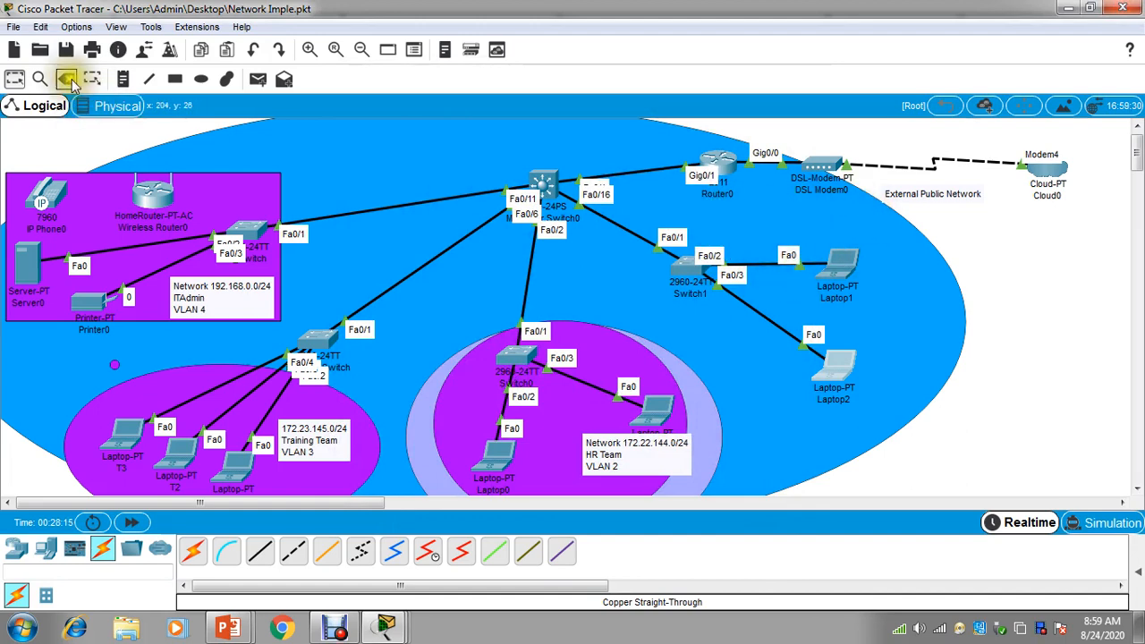
Draw an ellipse with black outline and green fill (#55ff00) around Switch1, Laptop1 and Laptop2, and return to selection mode
left_click(202, 78)
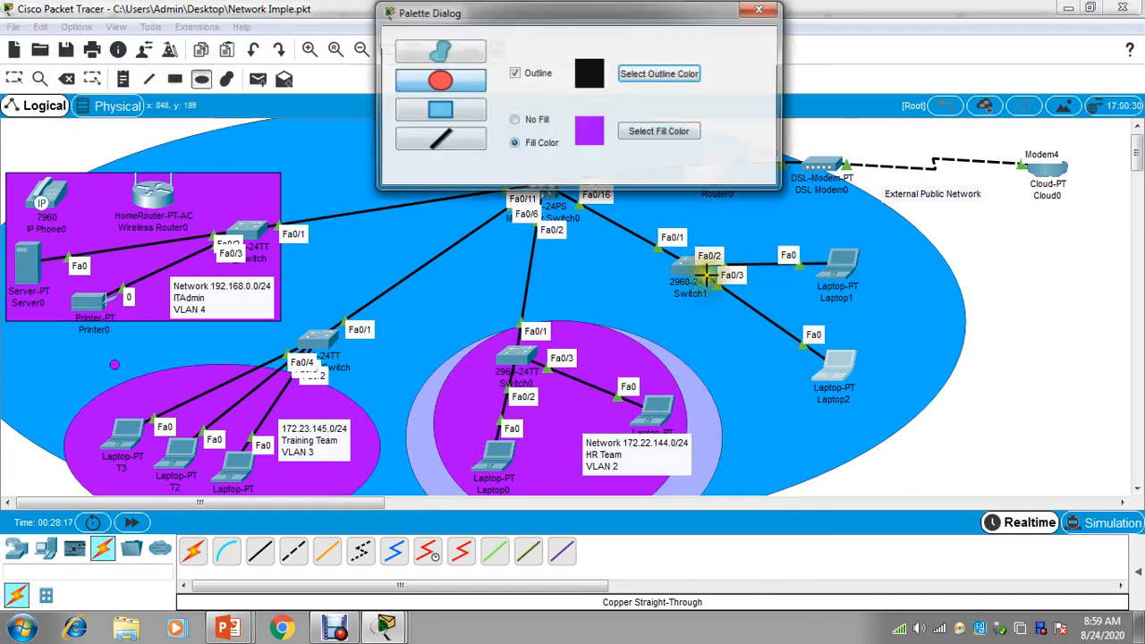
left_click(653, 132)
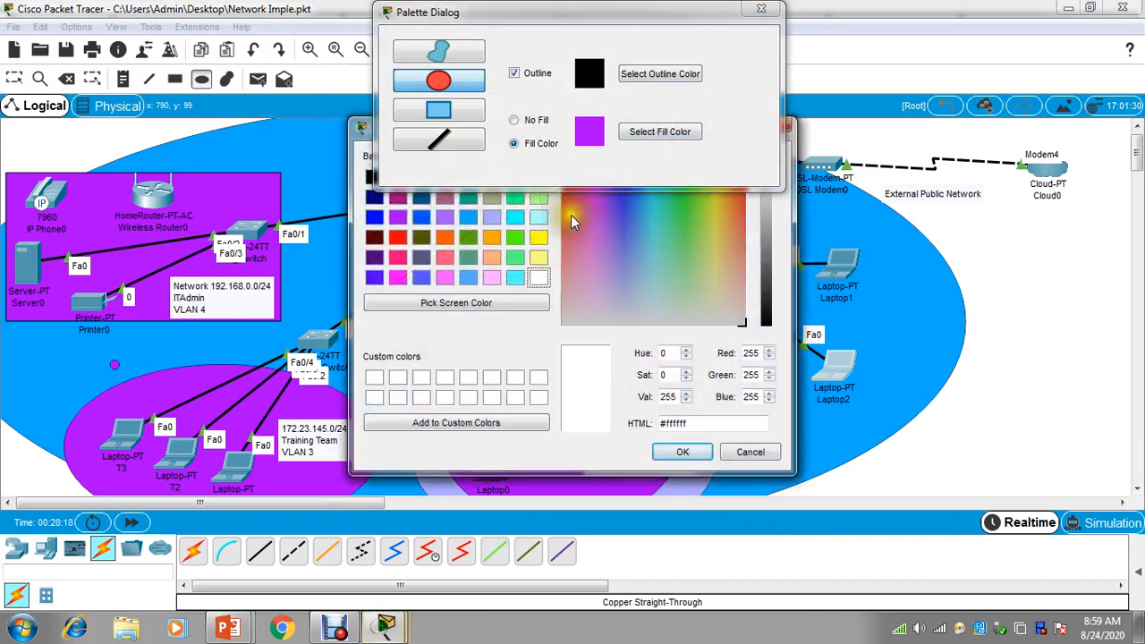
left_click(515, 236)
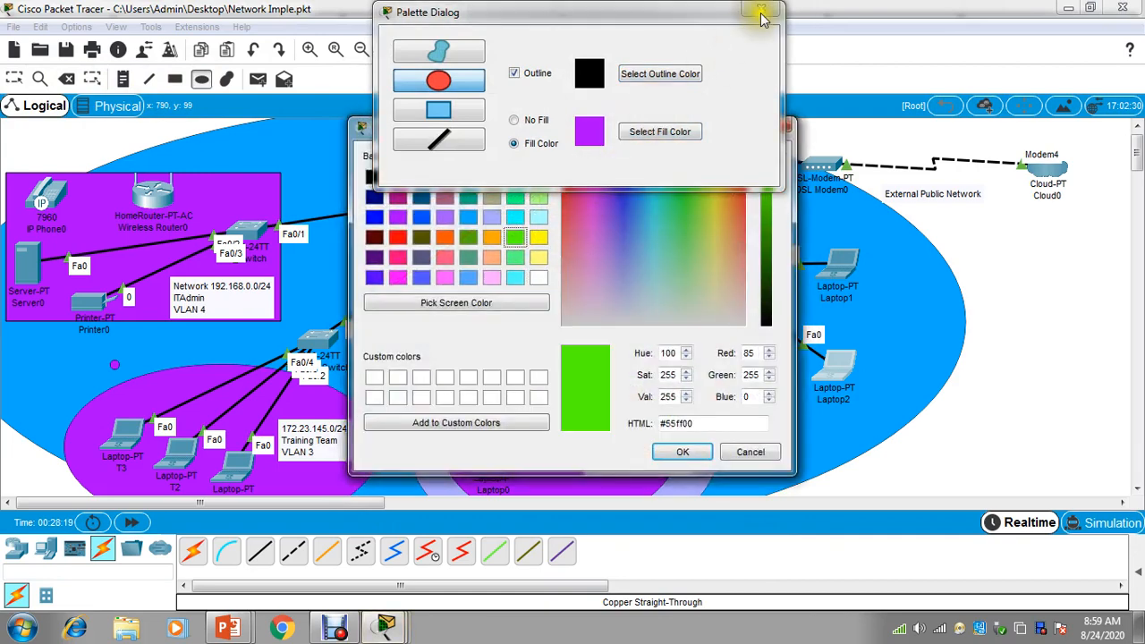
left_click(682, 452)
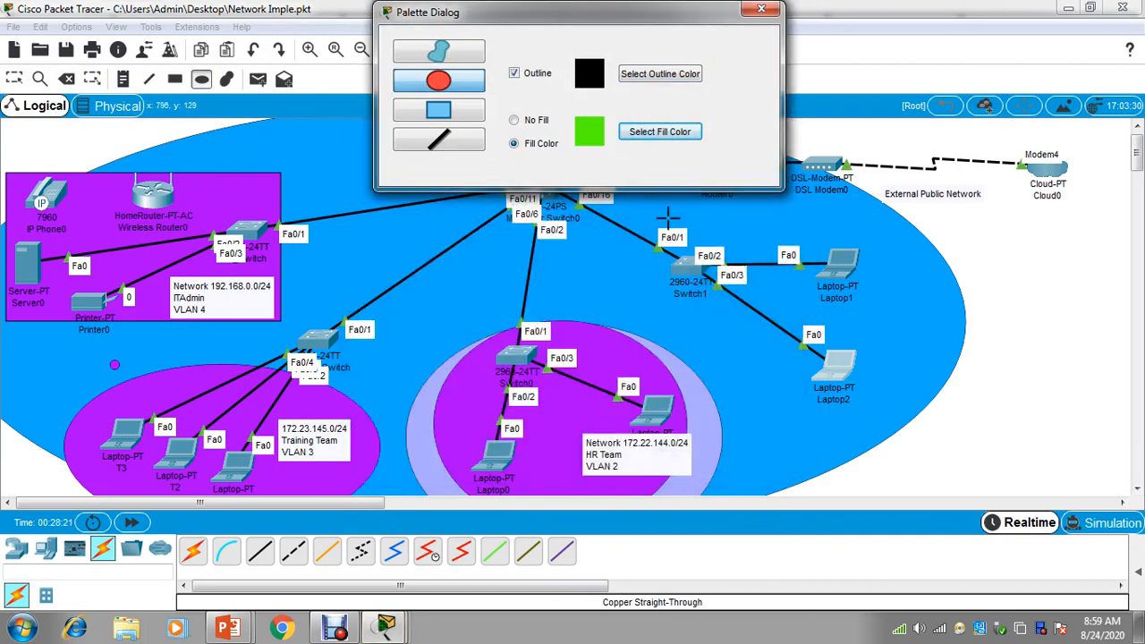
left_click_drag(658, 213, 923, 411)
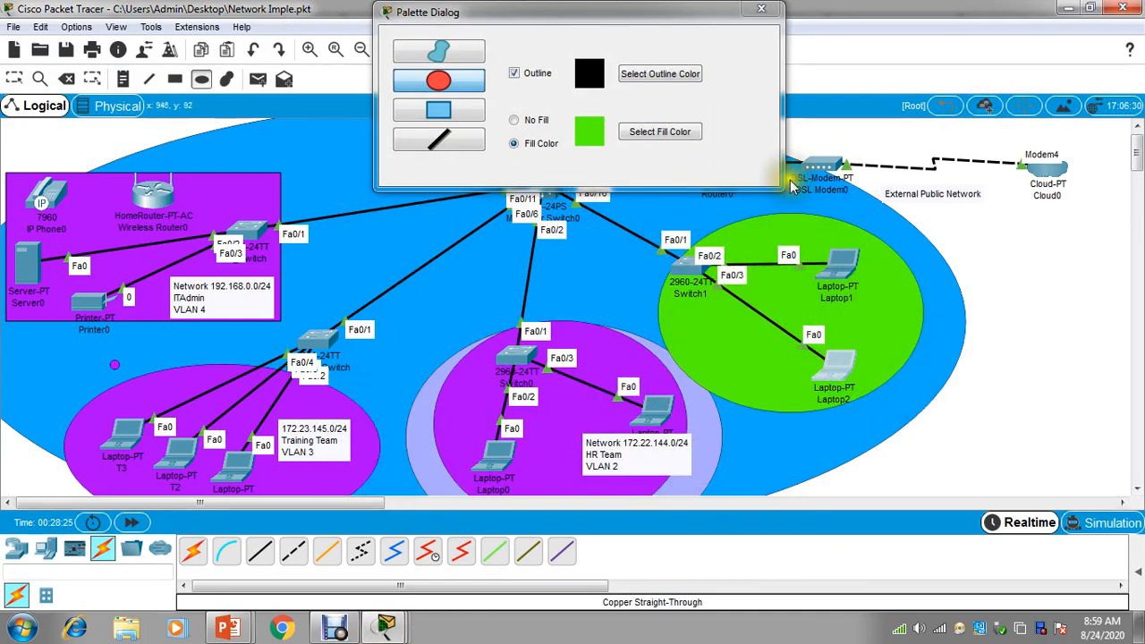
left_click(761, 9)
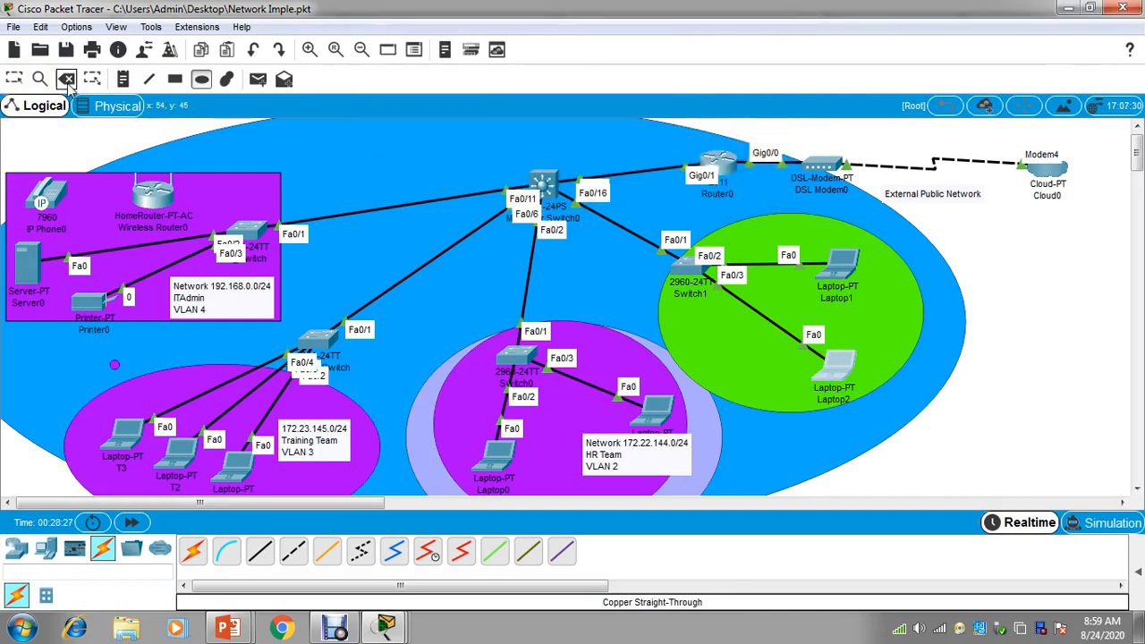
left_click(14, 78)
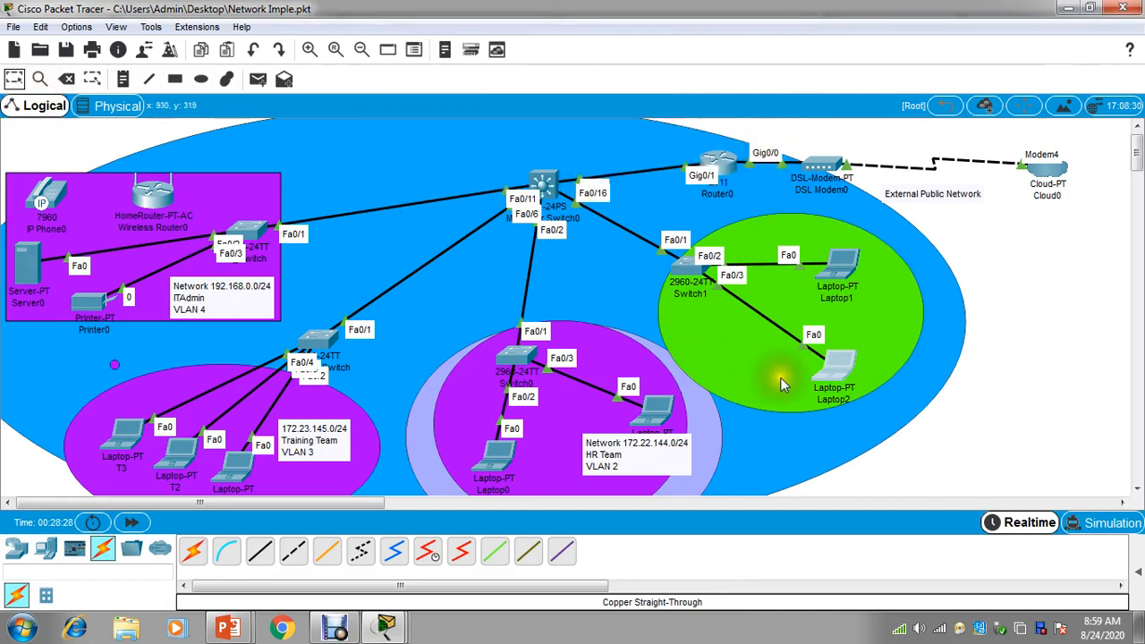
Ping Laptop1 at 10.0.0.2 from Laptop2's Command Prompt and stop the ping after a few replies
left_click(832, 367)
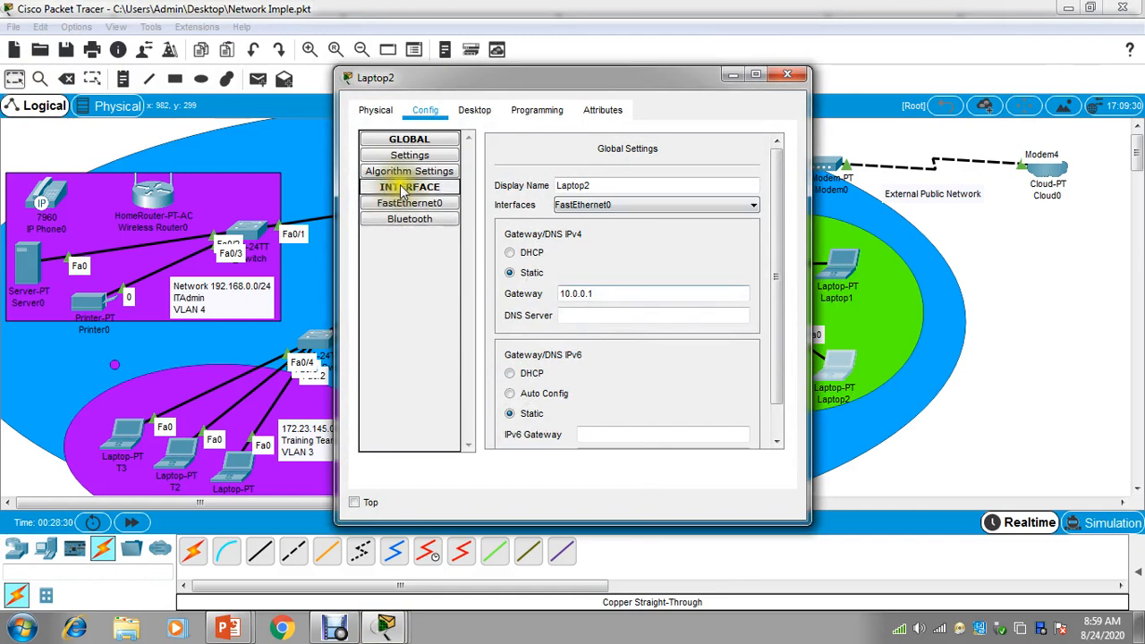
left_click(409, 203)
left_click(476, 111)
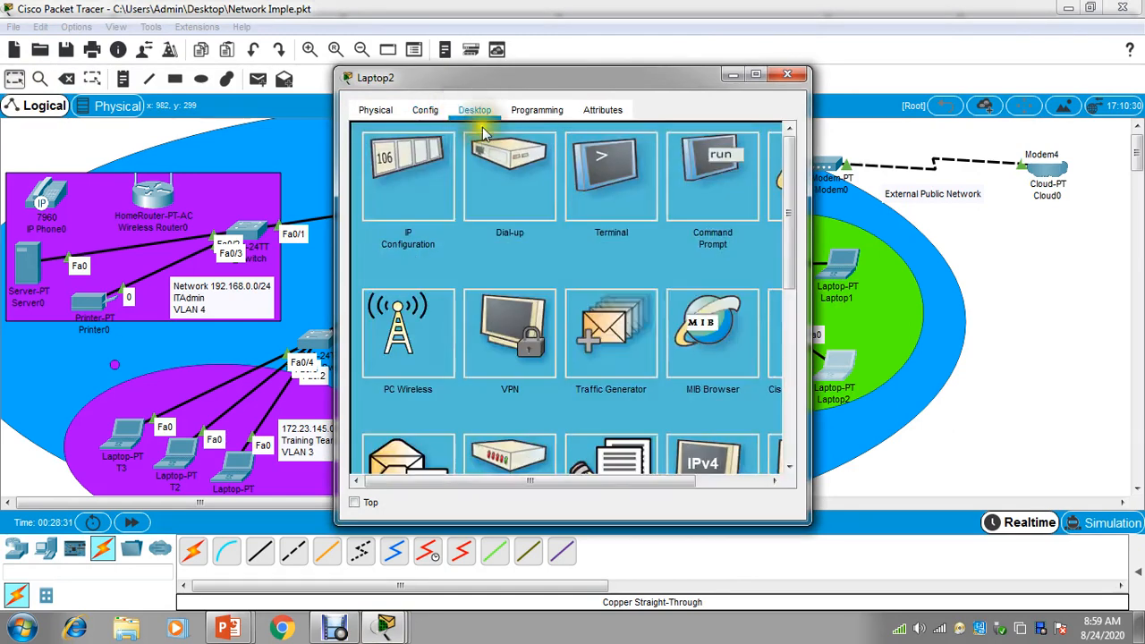
left_click(747, 198)
left_click(758, 78)
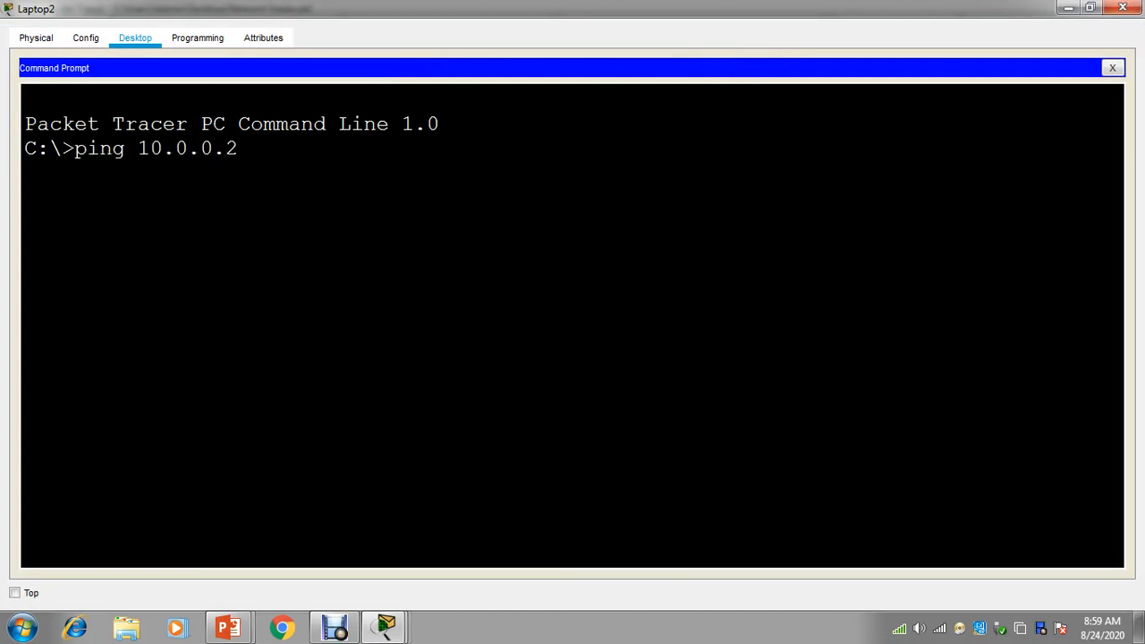
type("ping 10.0.0.2")
key("Return")
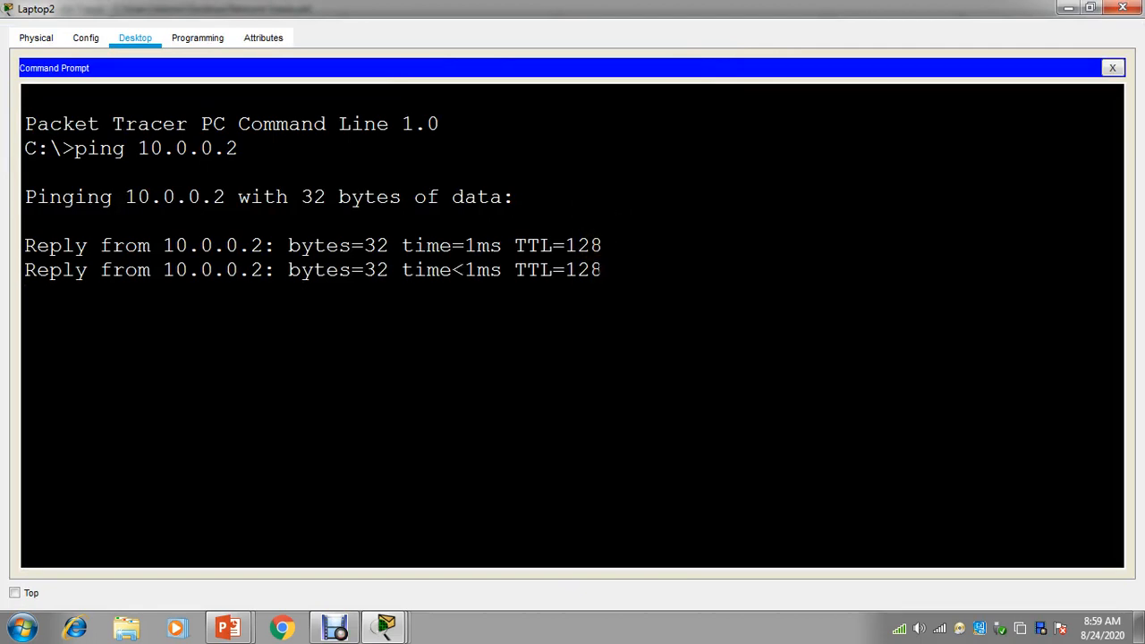
key("ctrl+c")
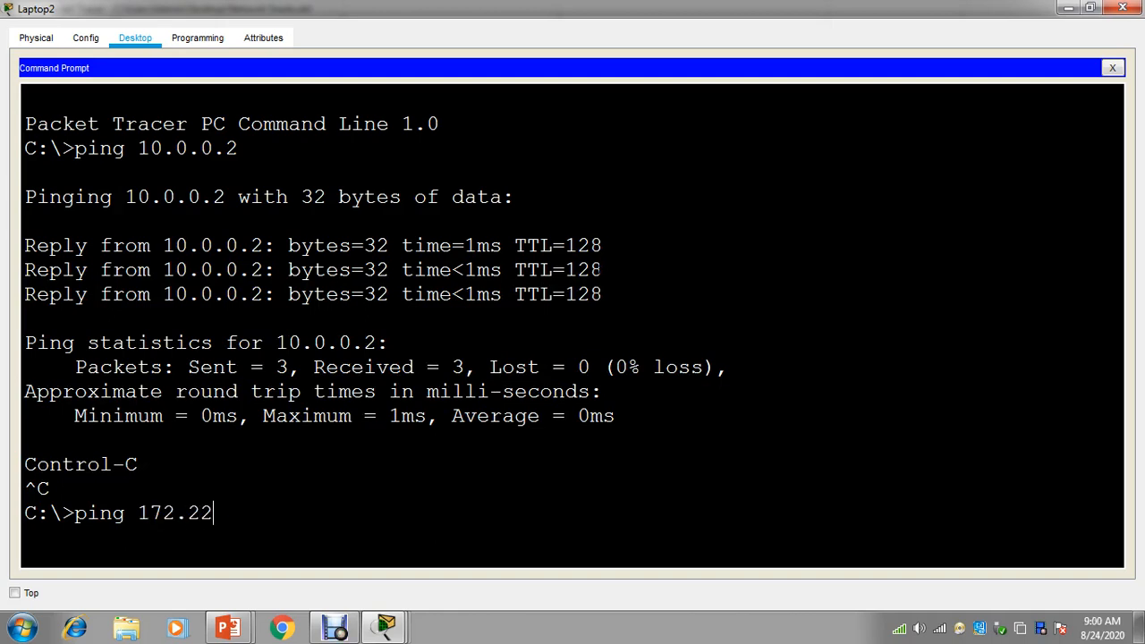
Ping 172.22.144.3 in the HR Team network from Laptop2 and interrupt the ping
key("Return")
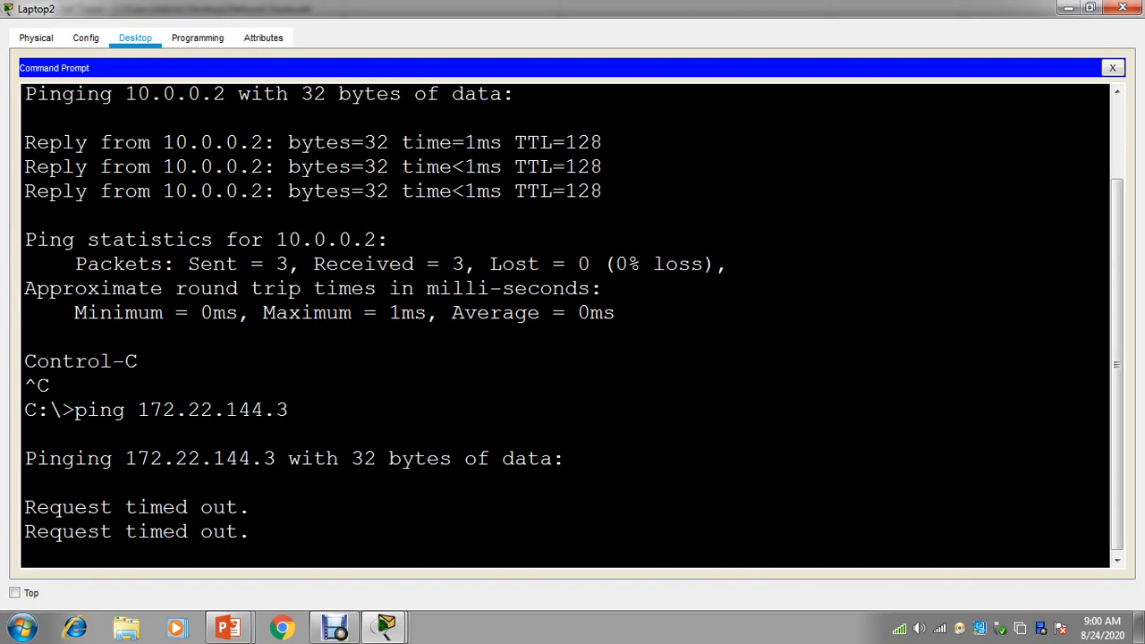
key("ctrl+c")
key("Return")
key("Return")
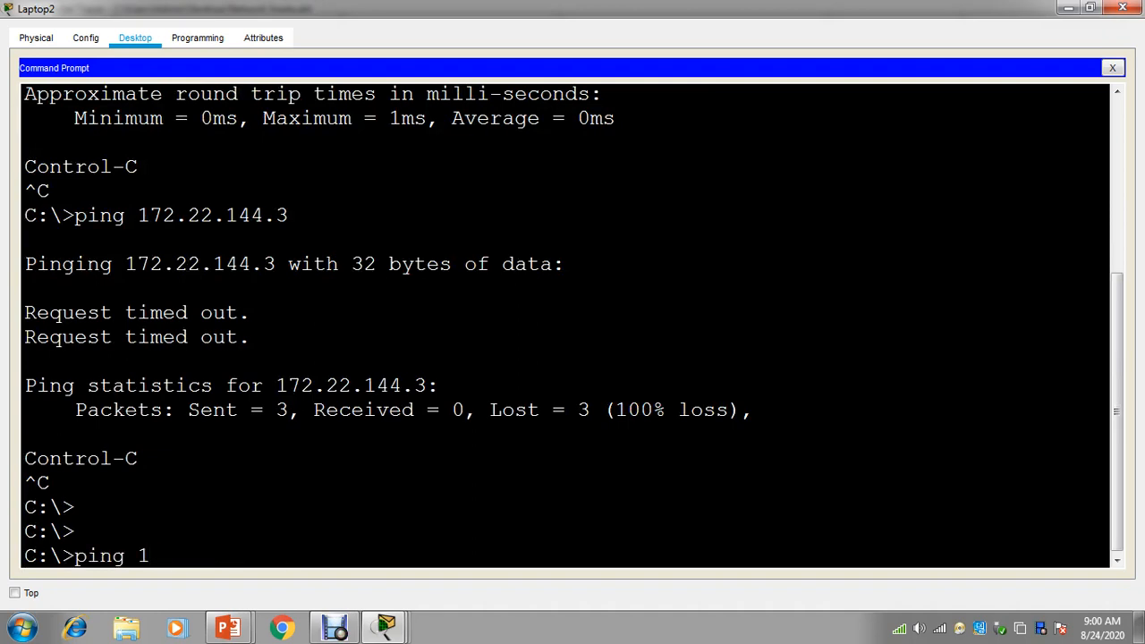
Ping 192.168.0.1 in the ITAdmin network from Laptop2 and minimize the Laptop2 window
type("ping 192.168.0.1")
key("Return")
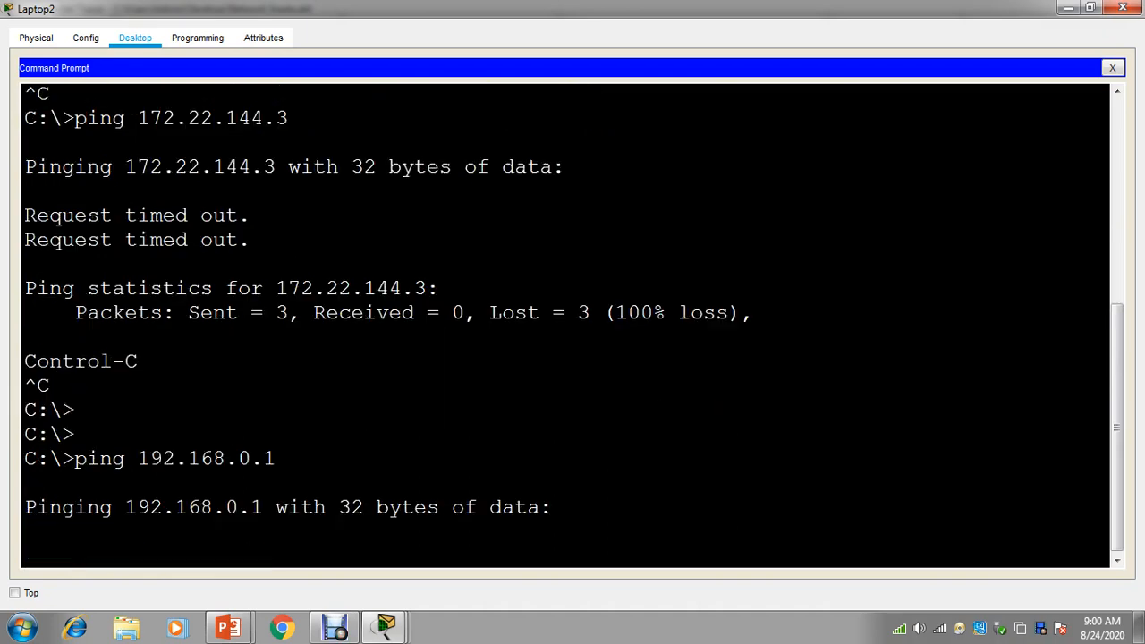
left_click(1068, 8)
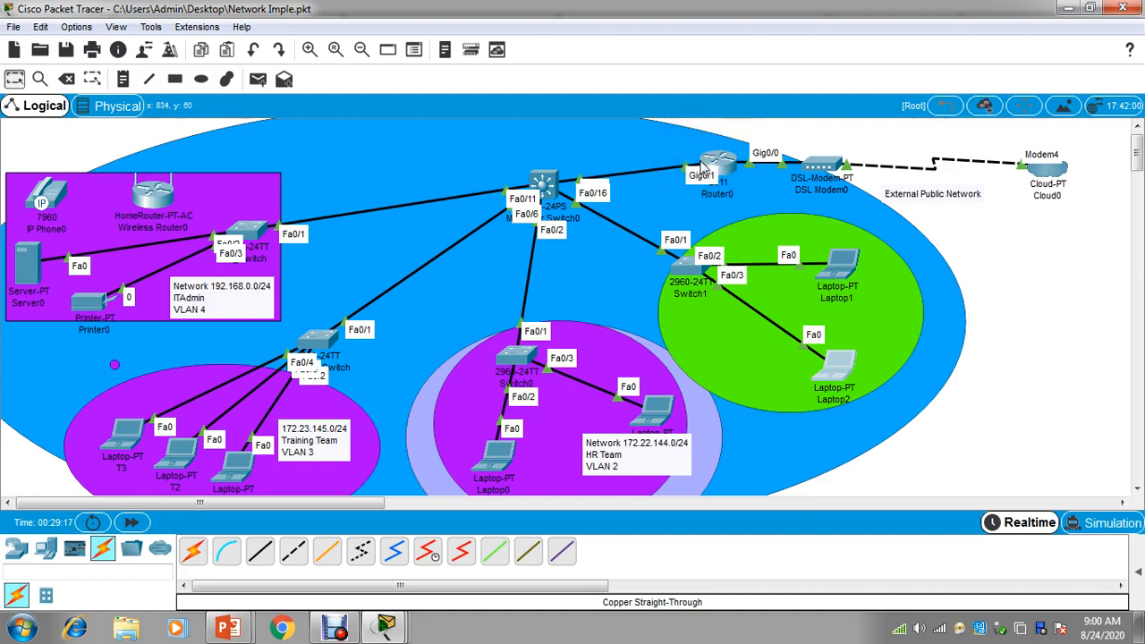
Place a 2911 router in the empty workspace area to the right of Cloud0
left_click_drag(590, 585, 818, 585)
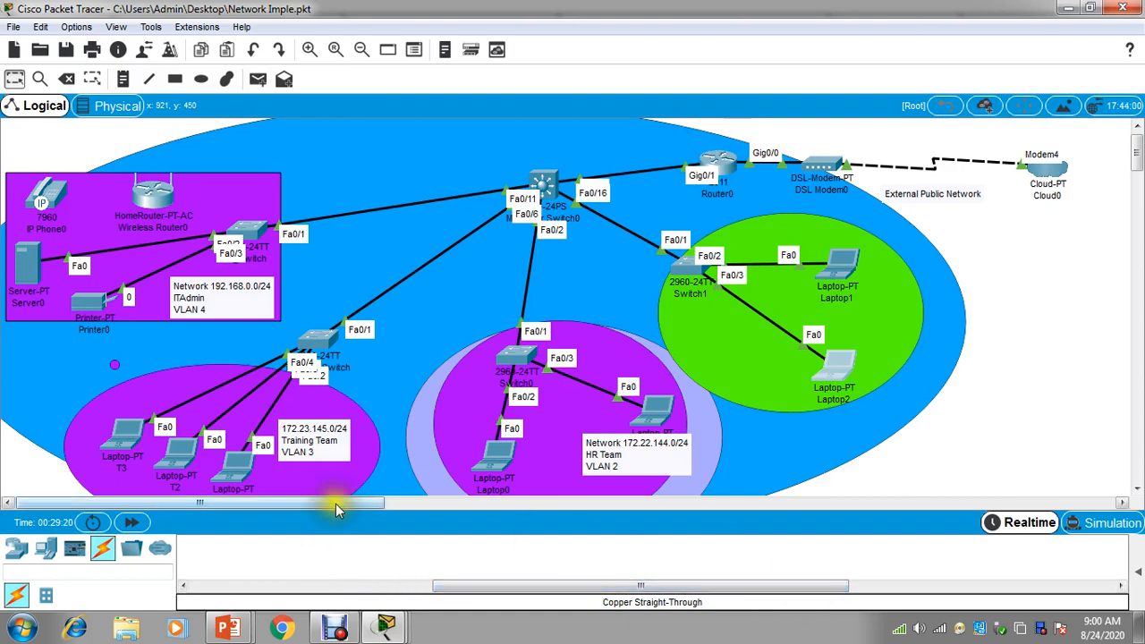
left_click_drag(337, 505, 662, 498)
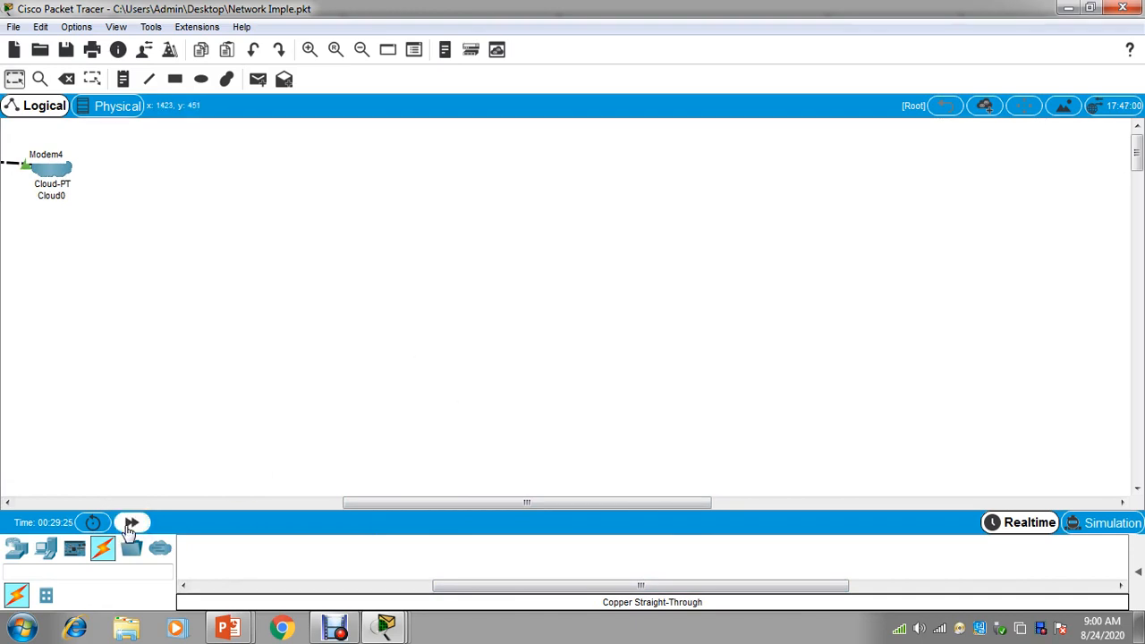
left_click(47, 558)
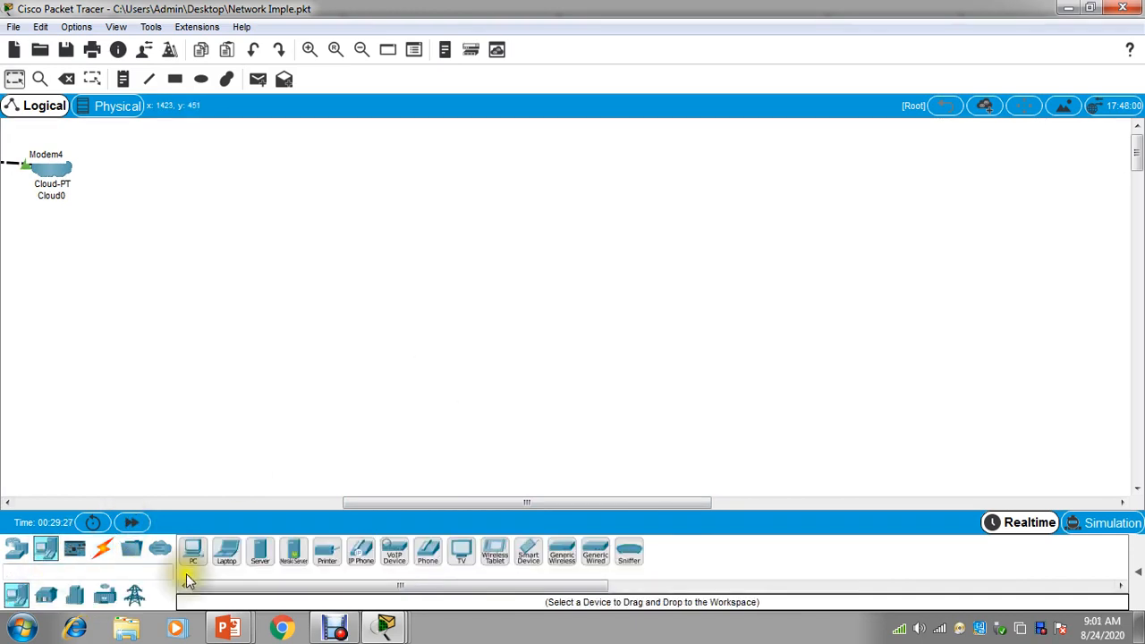
left_click(18, 551)
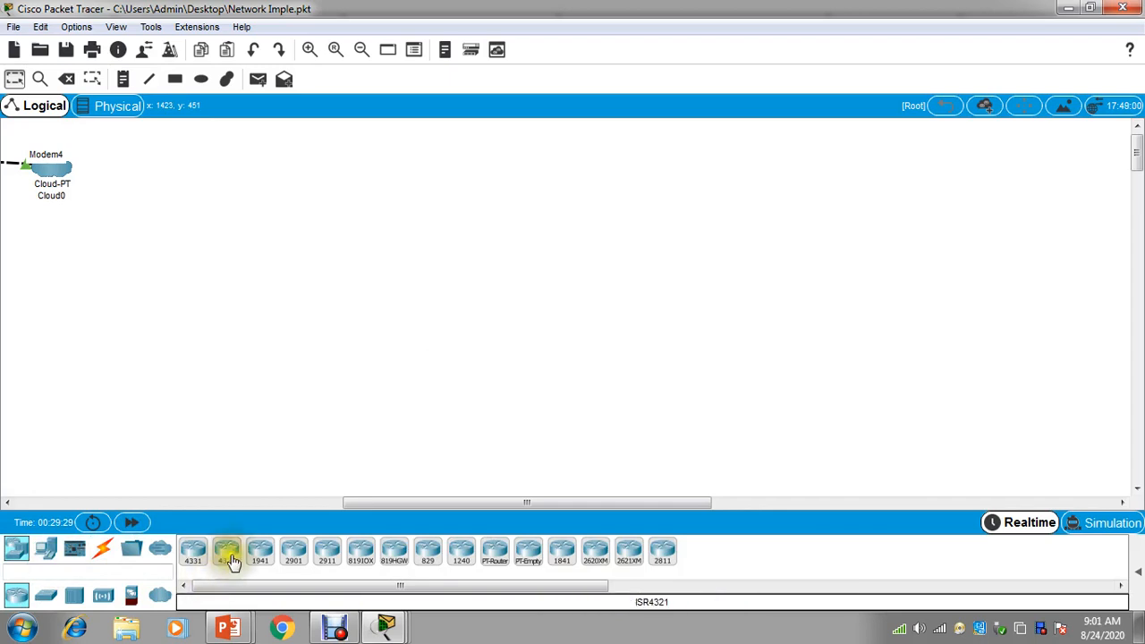
left_click(331, 558)
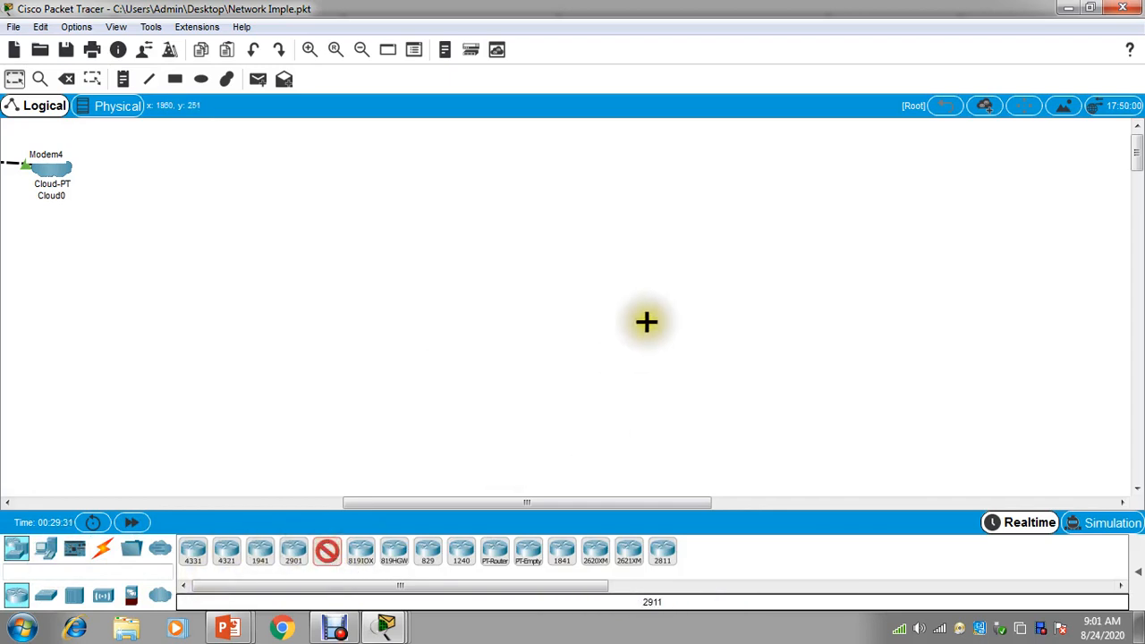
left_click(695, 258)
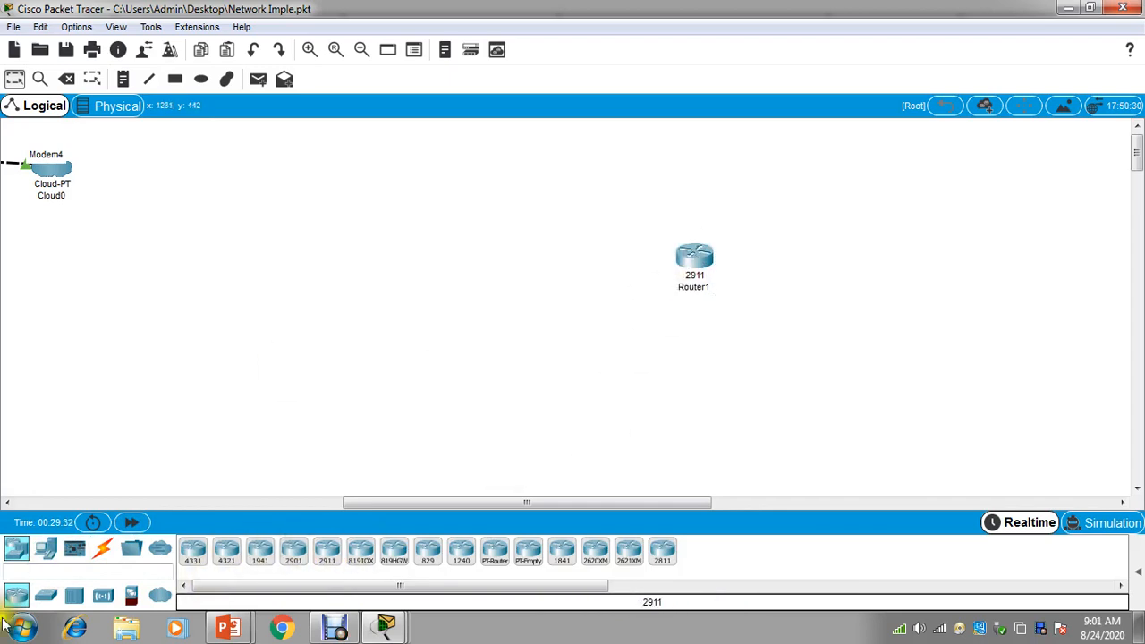
Place a 3650-24PS multilayer switch to the left of the new 2911 router
left_click(46, 595)
left_click(327, 555)
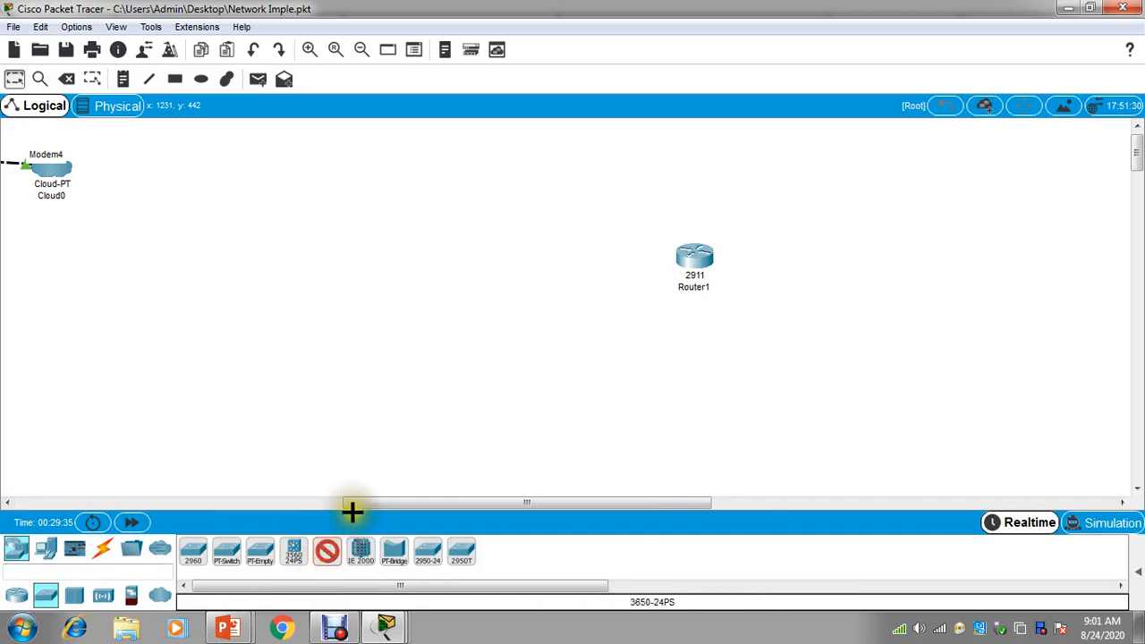
left_click(519, 292)
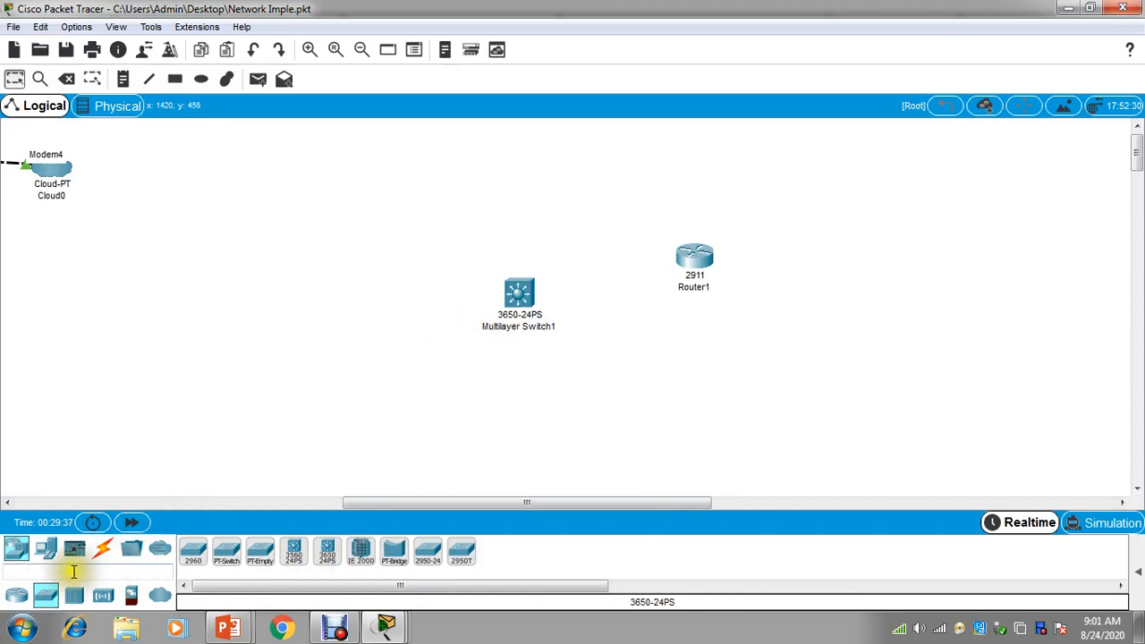
left_click(593, 412)
left_click(203, 565)
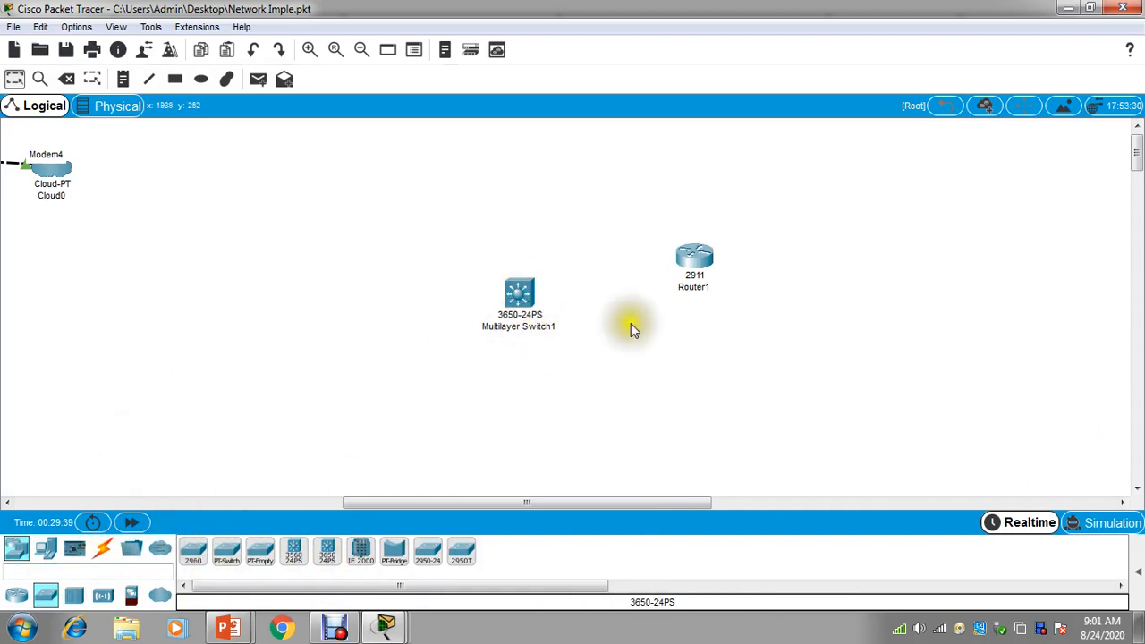
Delete the 3650-24PS multilayer switch beside Router1 from the workspace
left_click(68, 80)
left_click(514, 333)
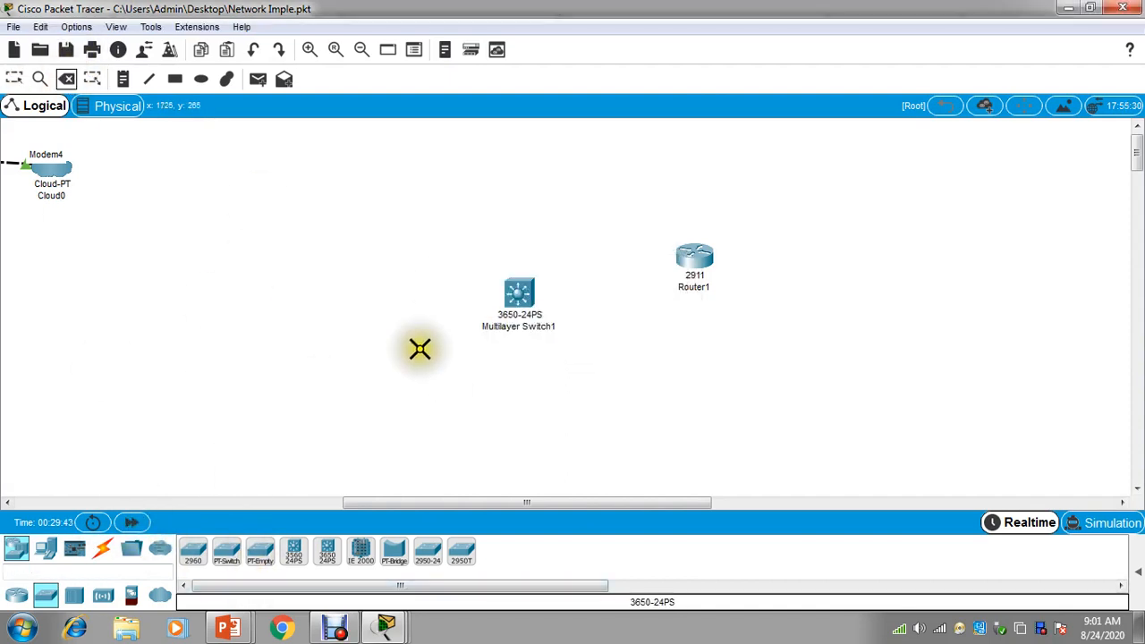
left_click(515, 297)
Place a 2960 switch to the left of Router1, where the multilayer switch stood
left_click(101, 549)
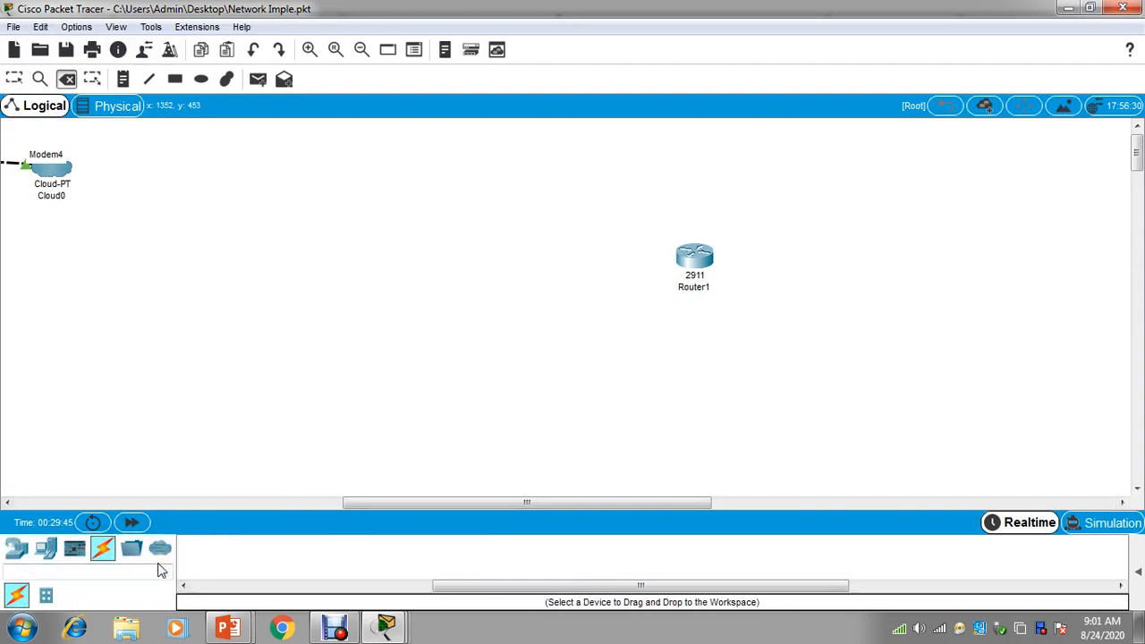
left_click(43, 552)
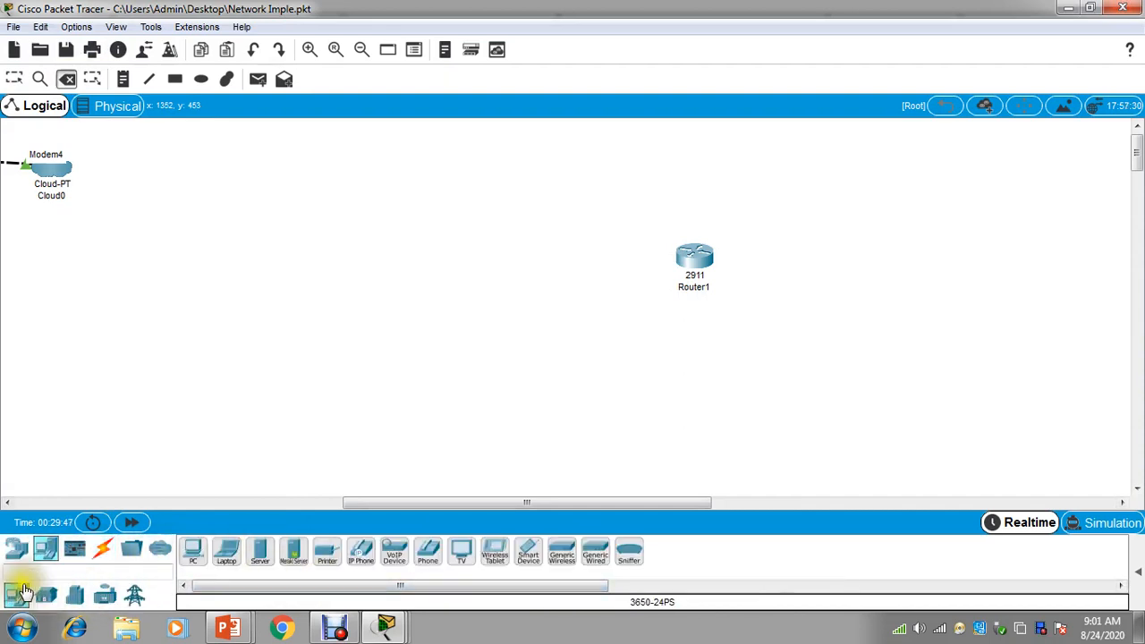
left_click(16, 548)
left_click(46, 594)
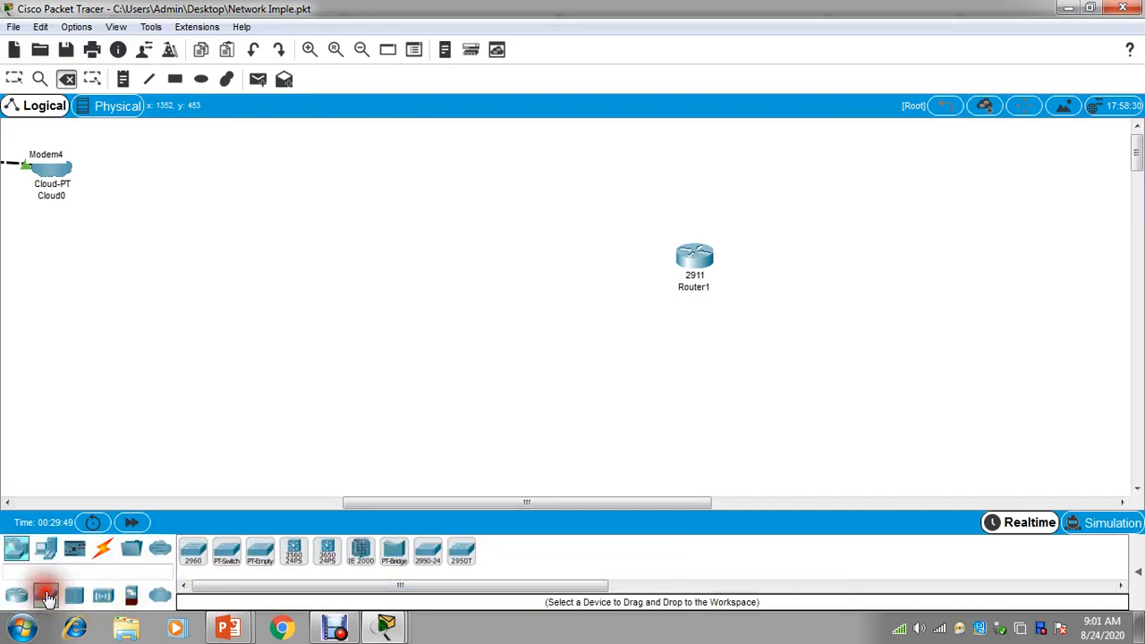
left_click(191, 553)
left_click(504, 255)
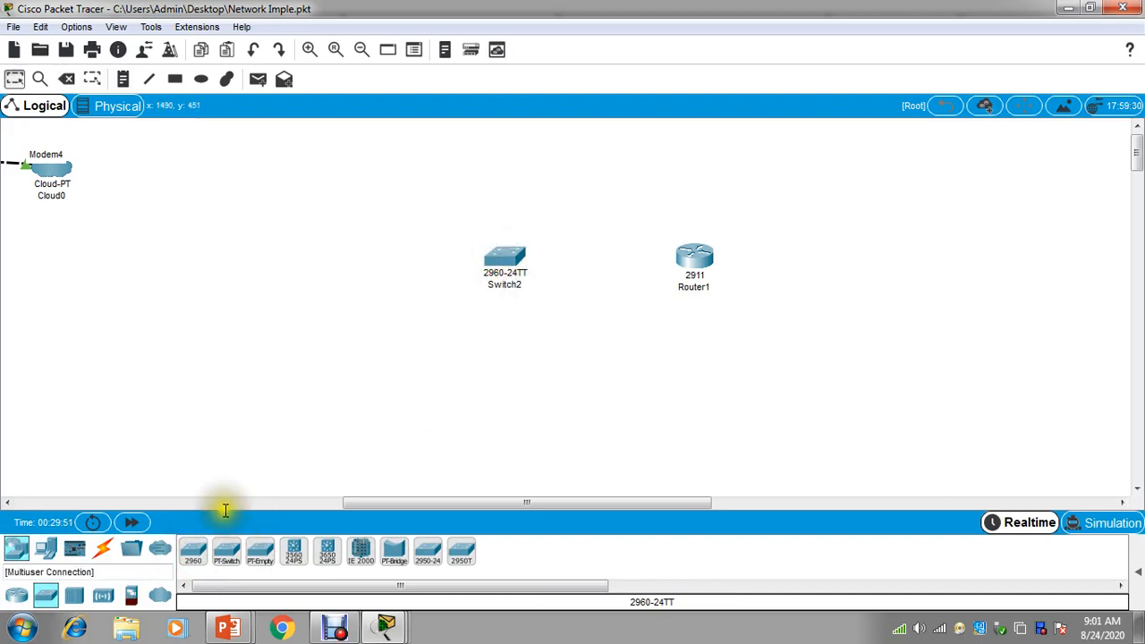
Place three laptops in a vertical column to the left of the 2960 switch
left_click(46, 548)
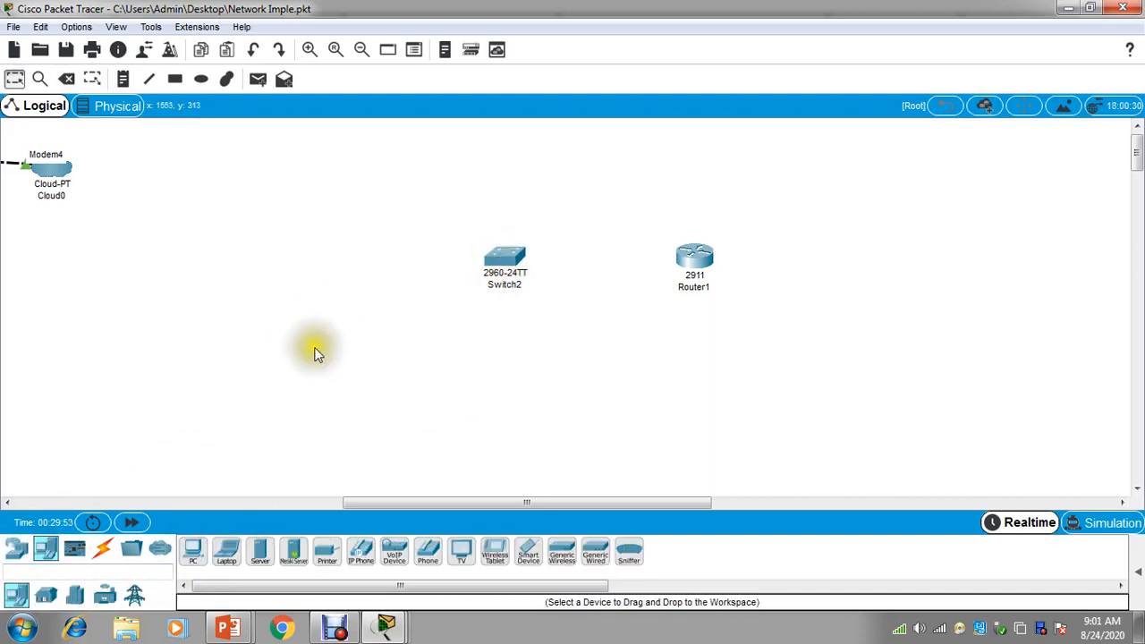
left_click(226, 550)
left_click(286, 286)
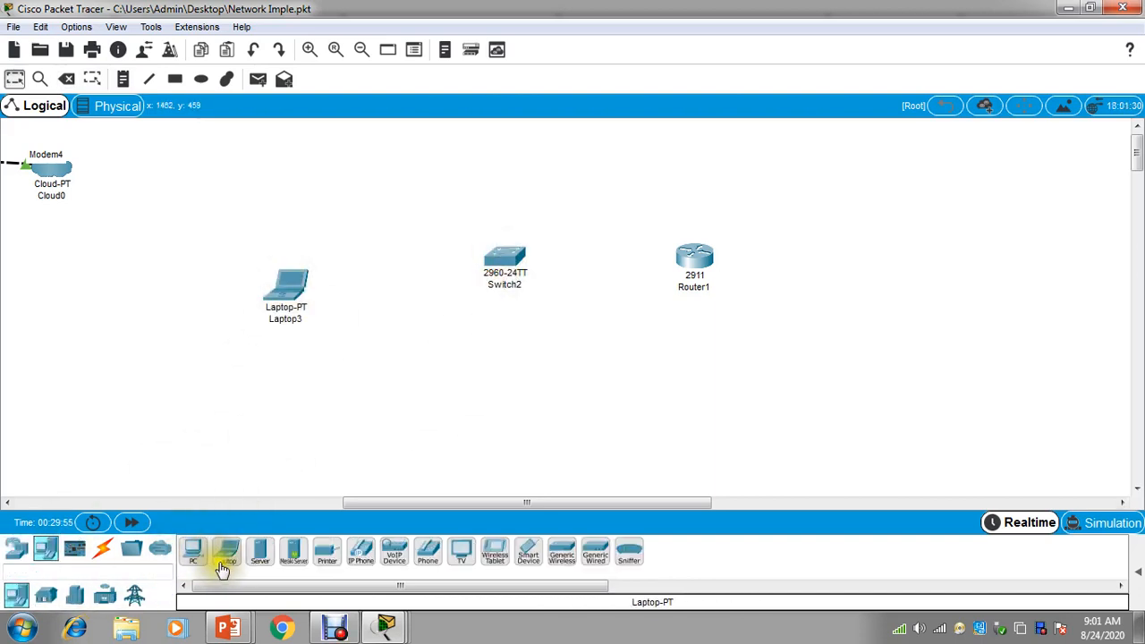
left_click(223, 558)
left_click(288, 369)
left_click(228, 556)
left_click(295, 463)
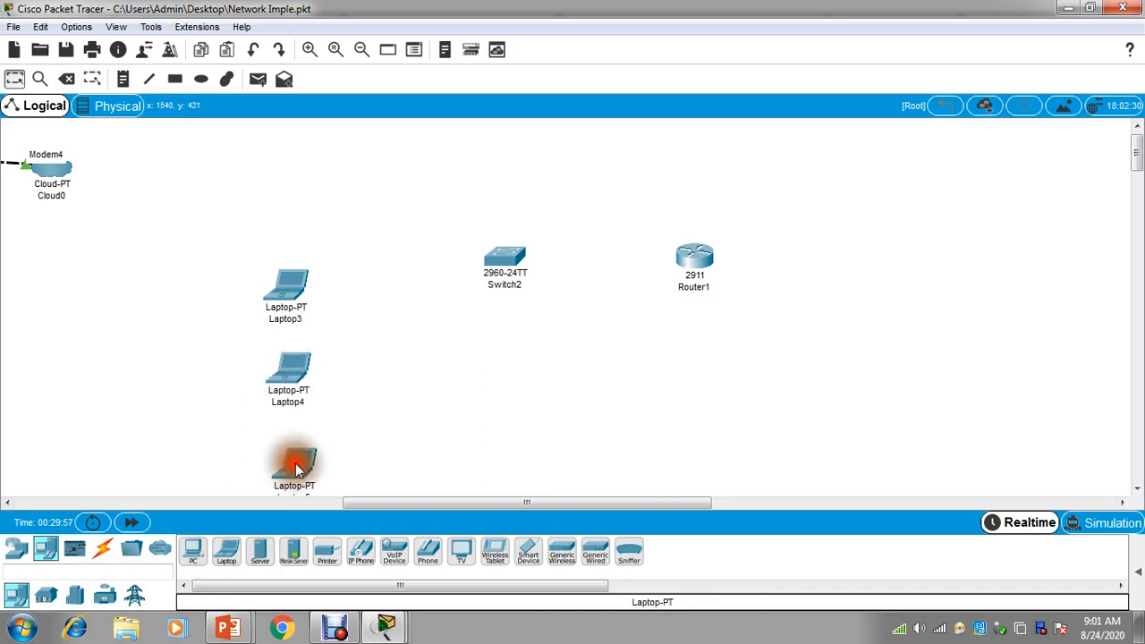
Place a server above the column of laptops and a printer to the right of Laptop4
left_click(259, 550)
left_click(287, 225)
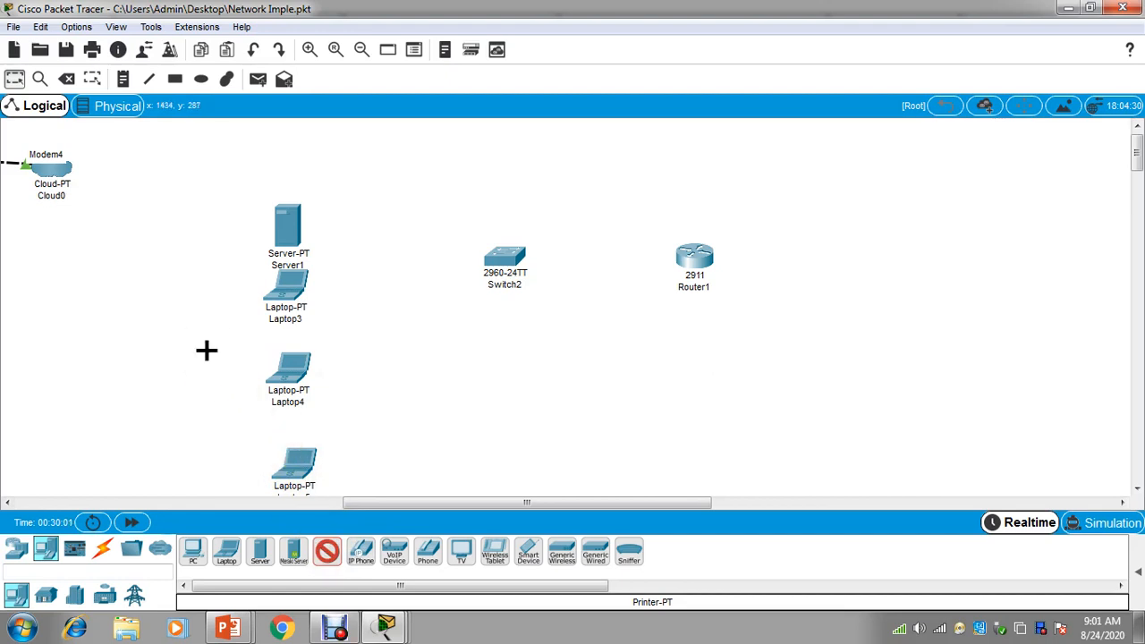
left_click(368, 404)
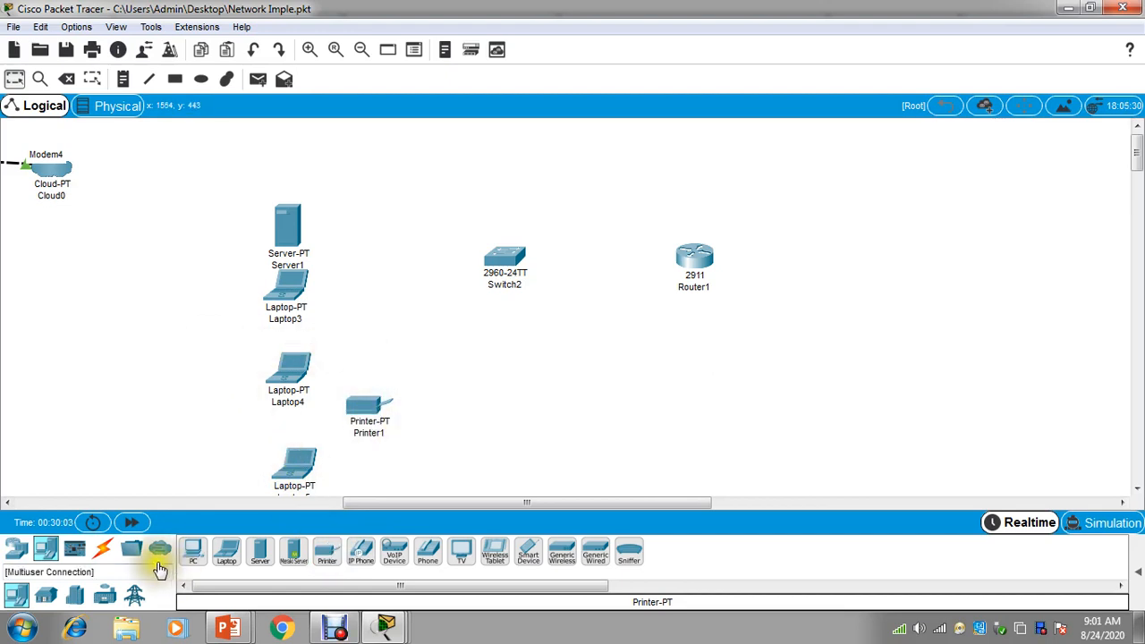
Connect Router1 GigabitEthernet0/0 to Switch2 FastEthernet0/1 with a copper straight-through cable
left_click(108, 552)
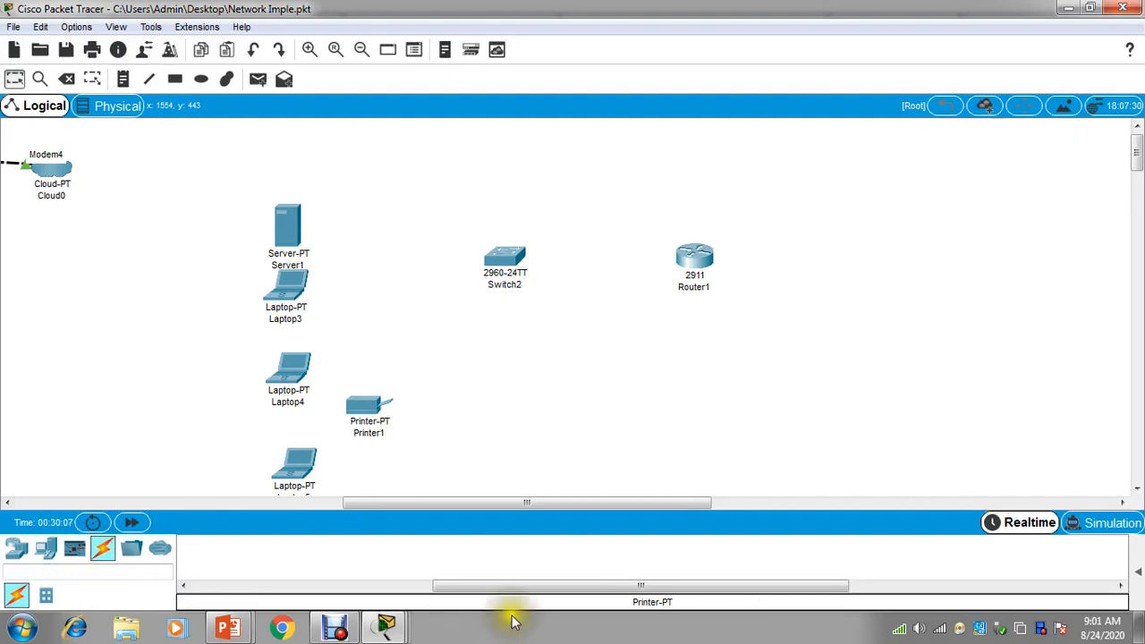
left_click_drag(502, 586, 224, 583)
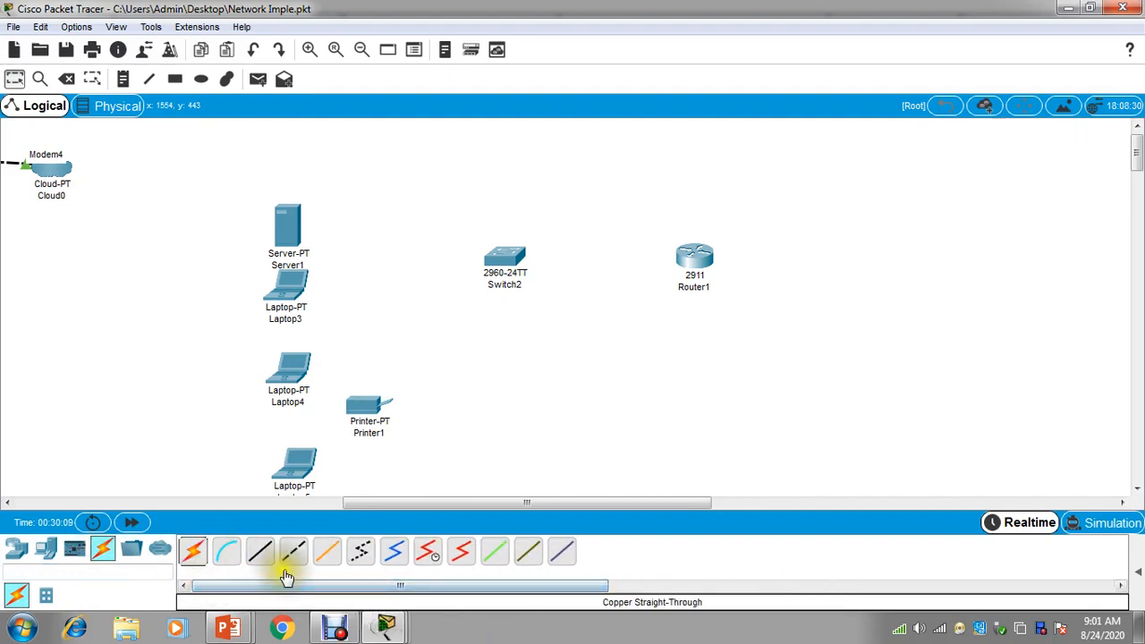
left_click(259, 550)
left_click(688, 238)
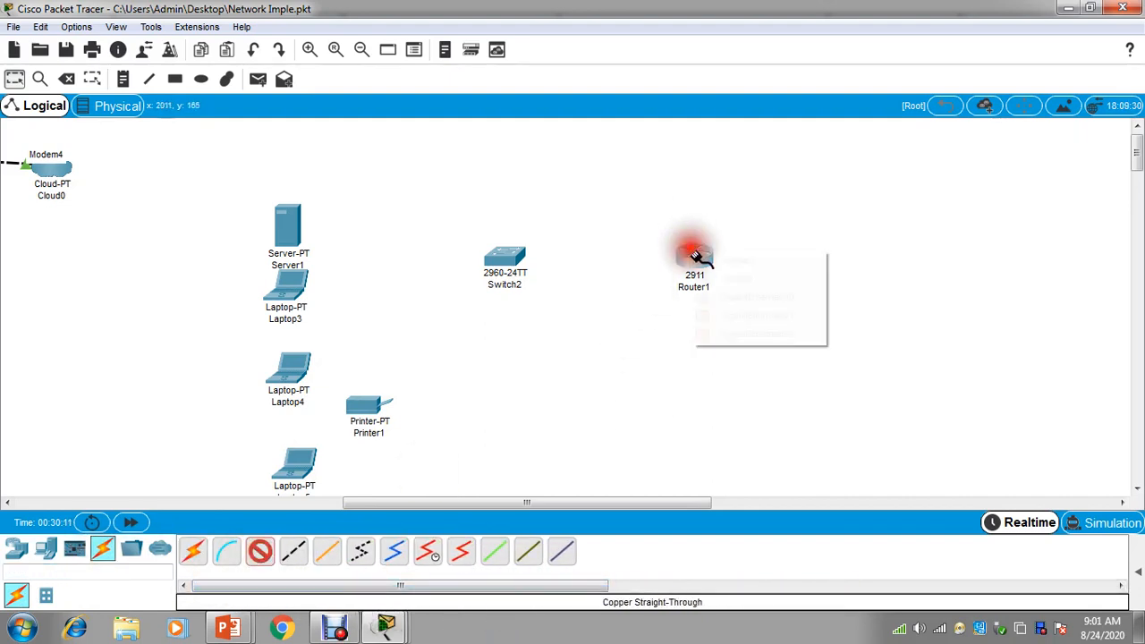
left_click(733, 294)
left_click(496, 253)
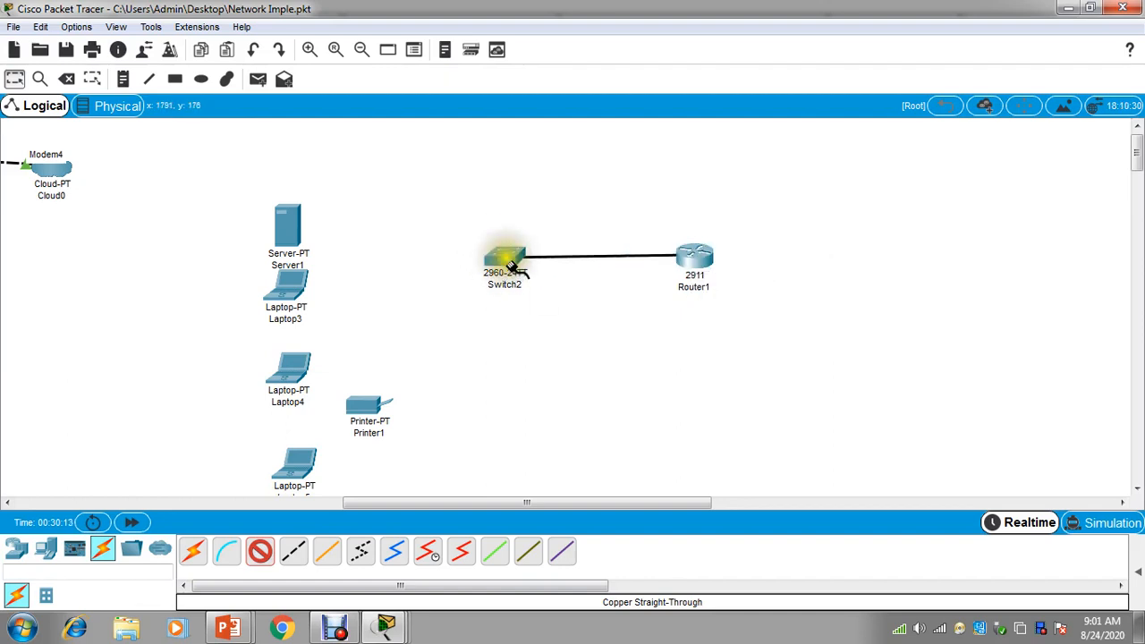
left_click(581, 30)
Connect Switch2 FastEthernet0/2 to Server1 FastEthernet0 with a copper straight-through cable
left_click(488, 253)
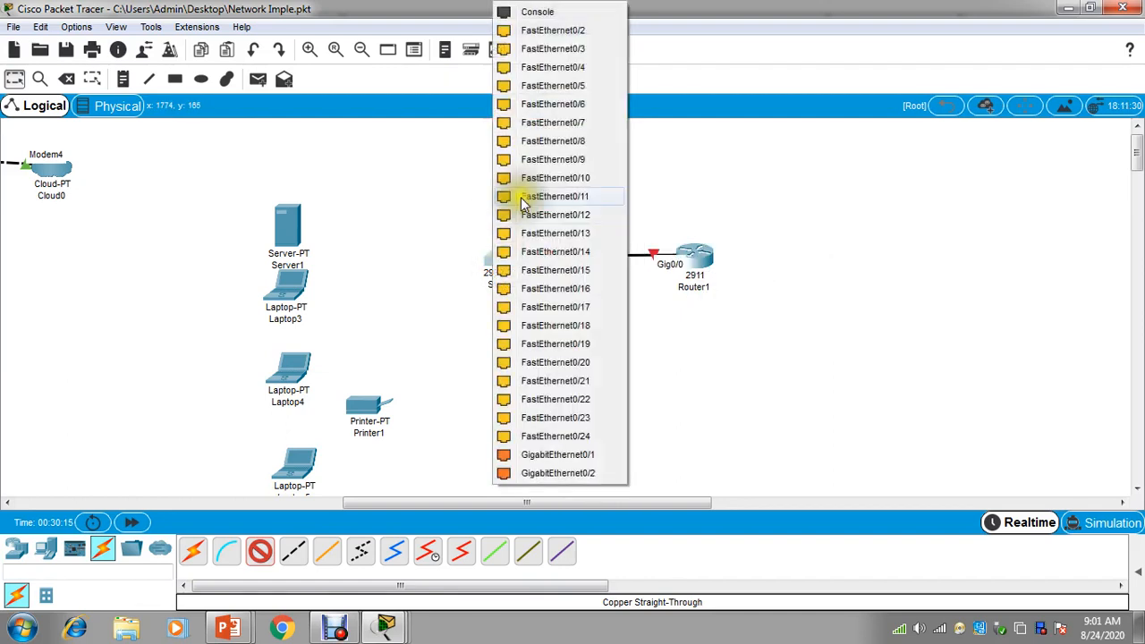
left_click(554, 29)
left_click(291, 223)
left_click(320, 231)
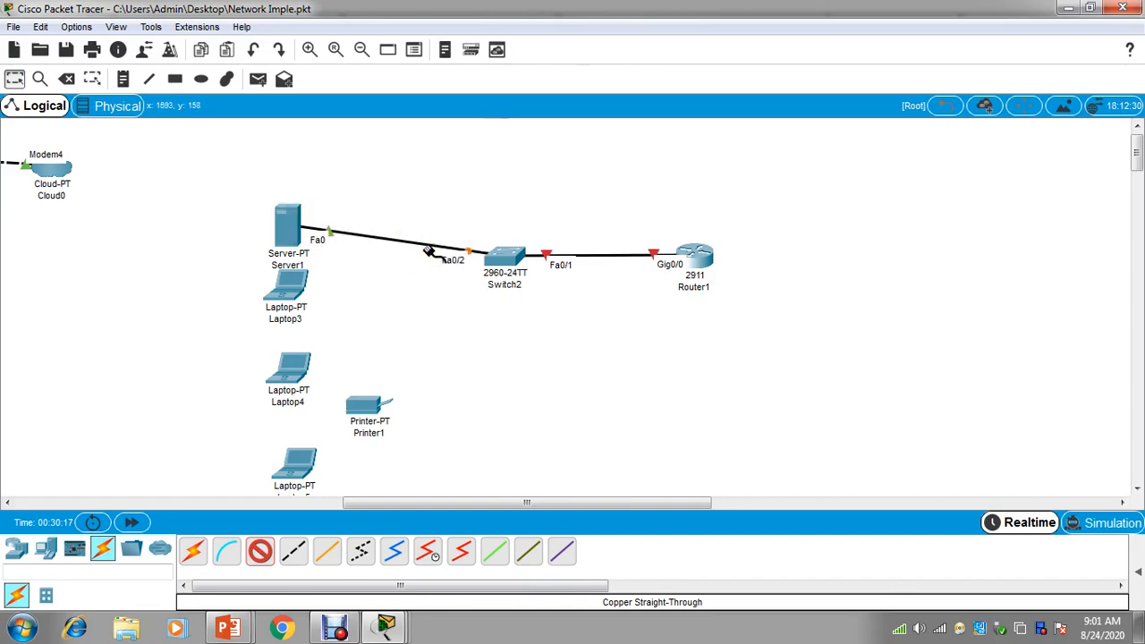
Connect Switch2 FastEthernet0/3 to Laptop3 and FastEthernet0/4 to Laptop4, using each laptop's FastEthernet0 port and straight-through cables
left_click(498, 255)
left_click(556, 43)
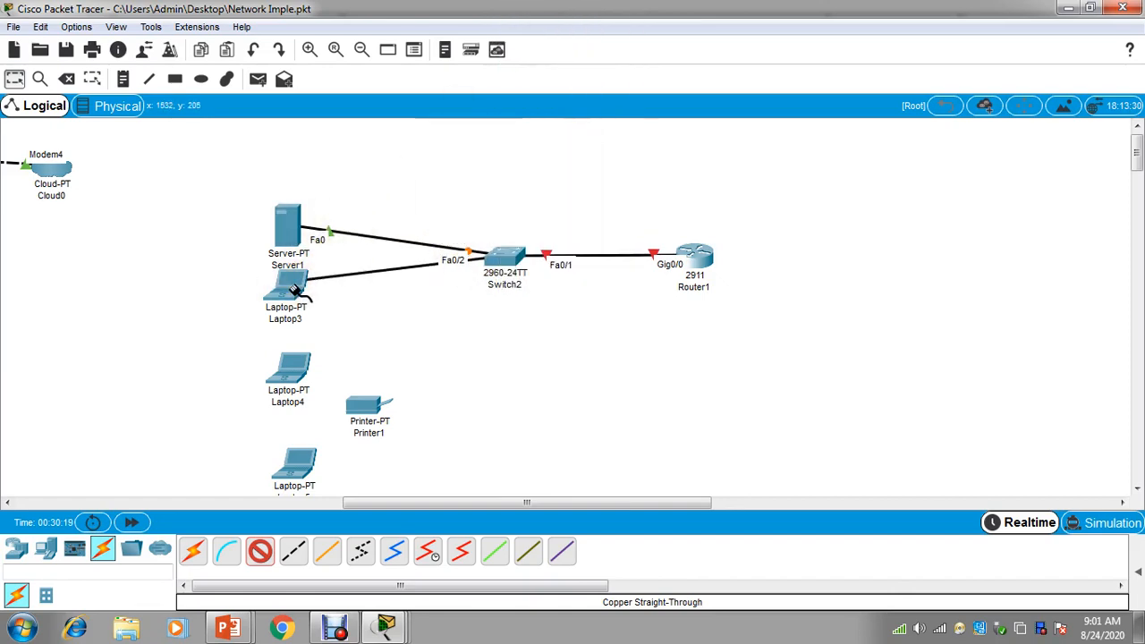
left_click(295, 283)
left_click(349, 347)
left_click(483, 274)
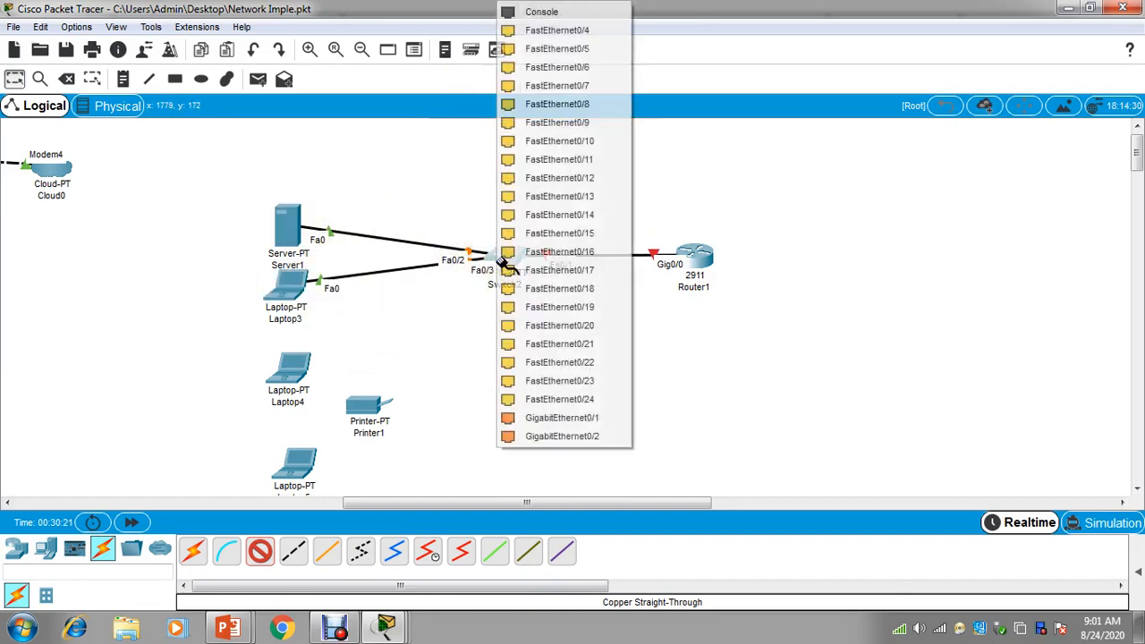
left_click(547, 45)
left_click(295, 375)
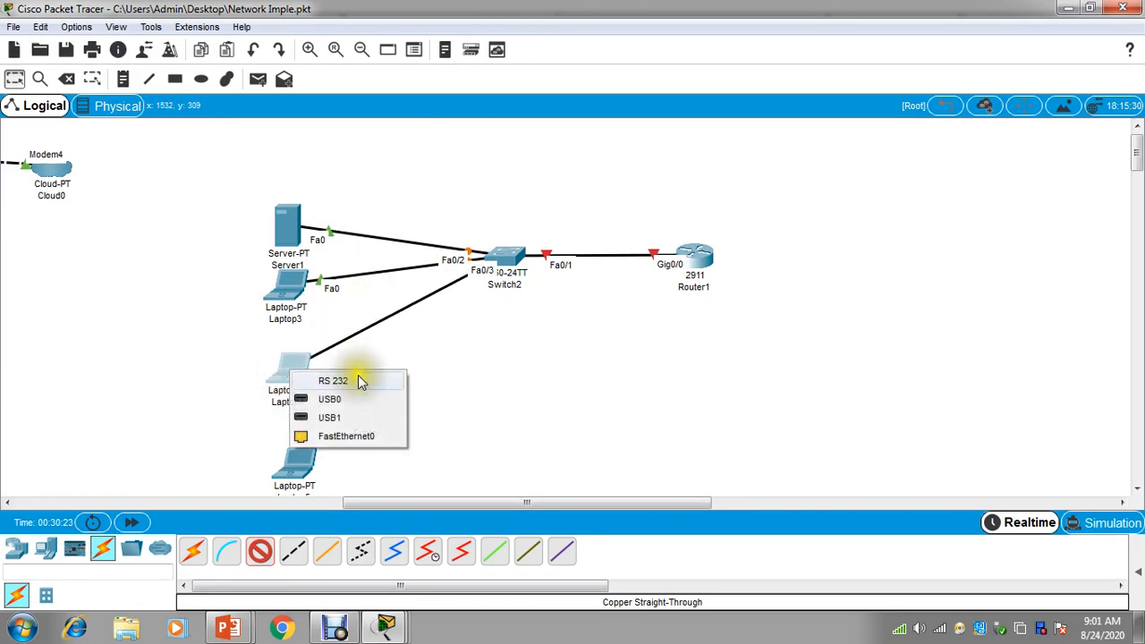
left_click(335, 435)
Connect Switch2 FastEthernet0/5 to Printer1's Ethernet port with a straight-through cable and leave the cabling tool
left_click(506, 256)
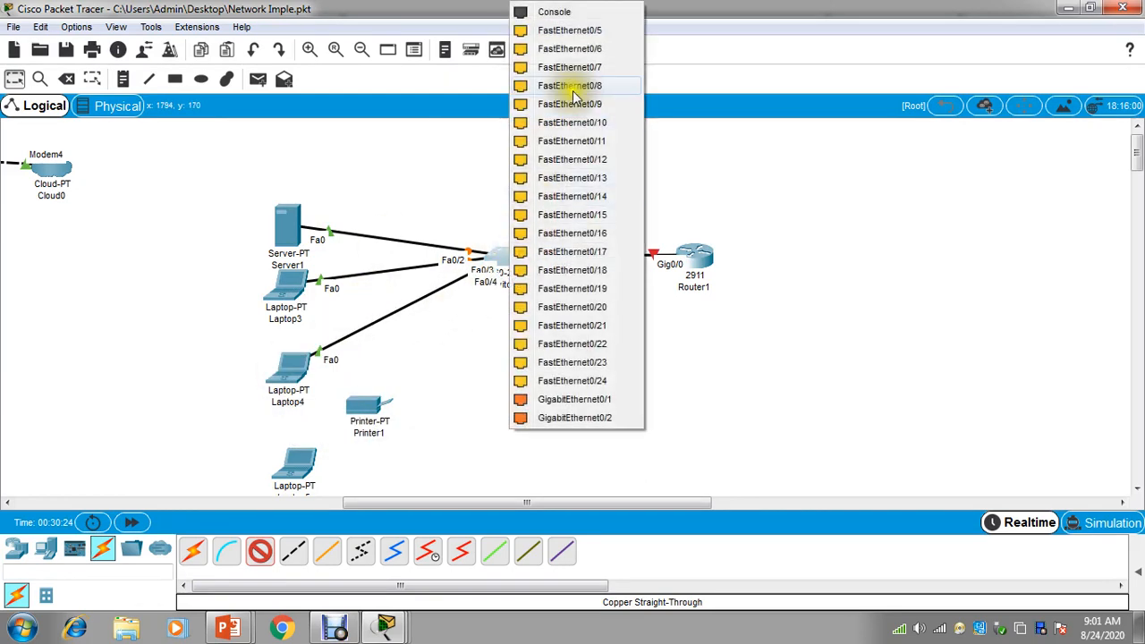
left_click(582, 30)
left_click(362, 408)
left_click(427, 420)
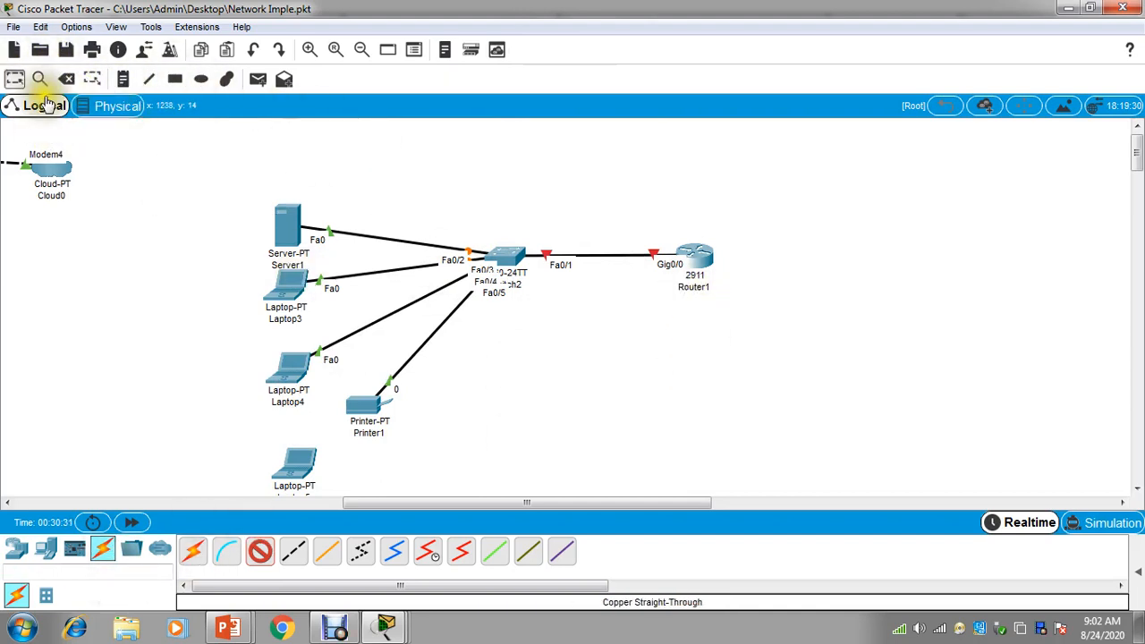
left_click(14, 79)
Open Router1's command line in a maximized window and answer no to the initial configuration dialog
left_click(698, 259)
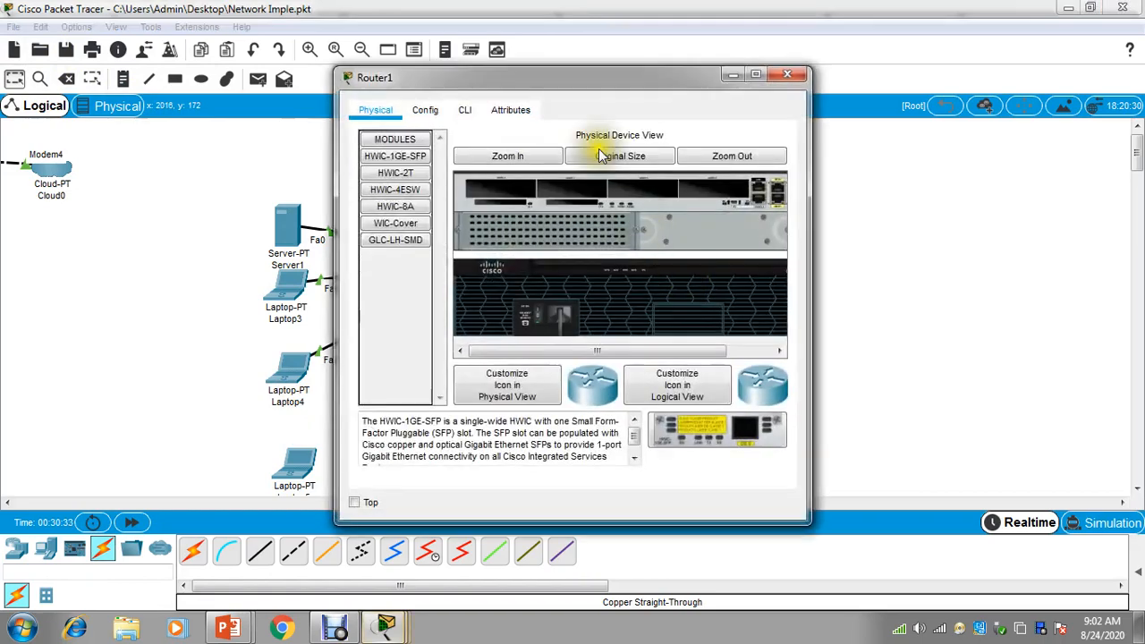
left_click_drag(603, 71, 903, 34)
left_click(765, 72)
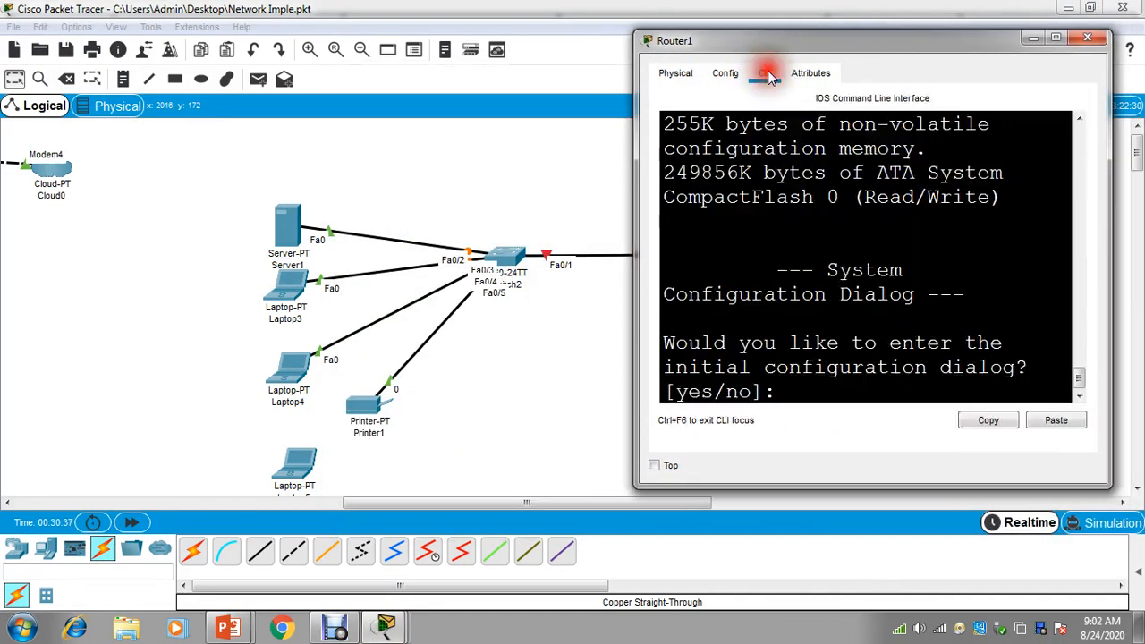
left_click(1056, 38)
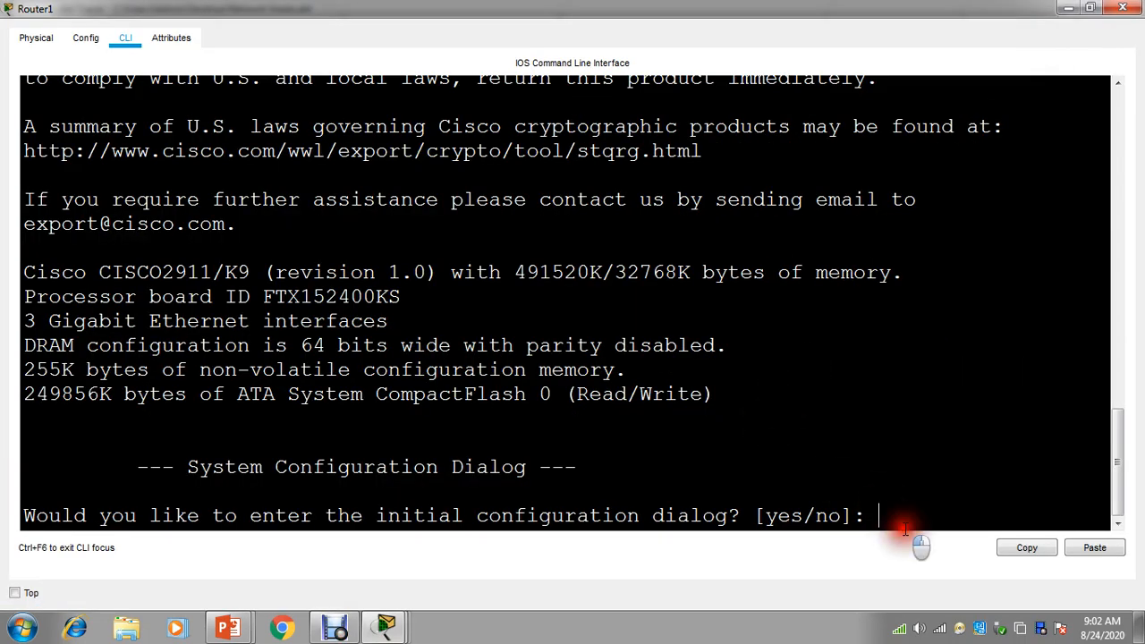
key("Return")
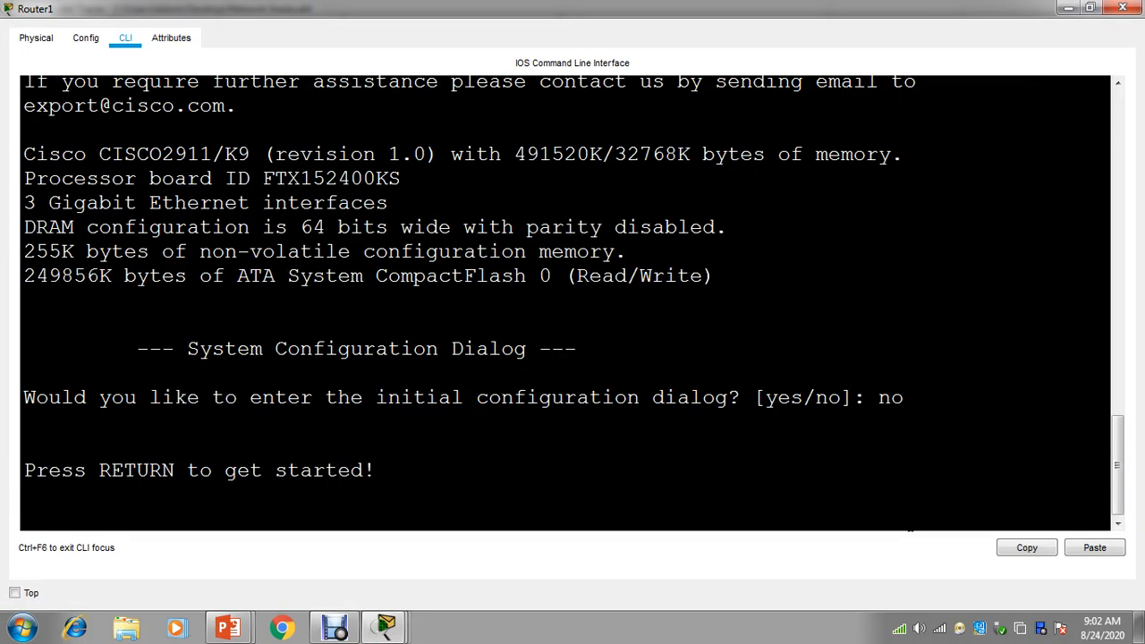
Start the Router1 command session and enter privileged mode with en
key("Return")
key("Return")
key("Return")
key("Return")
type("en")
key("Return")
key("Return")
key("Return")
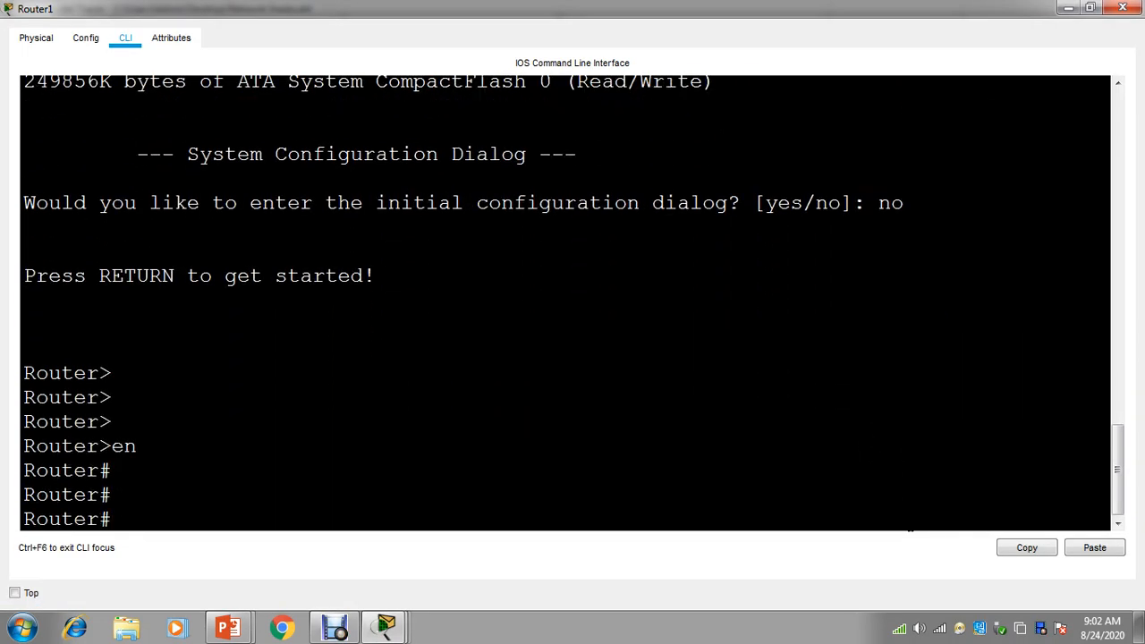
Enter Router1's global configuration mode with conf t and enable interface gig0/0 with no shutdown
type("in")
key("Tab")
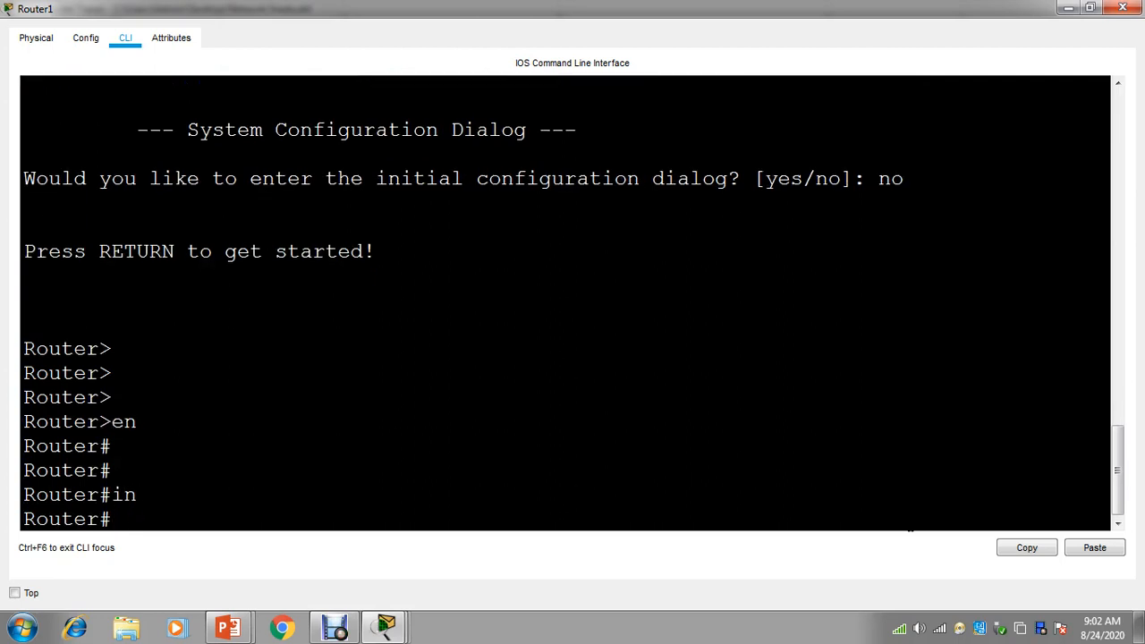
type("nfig)#i")
key("Tab")
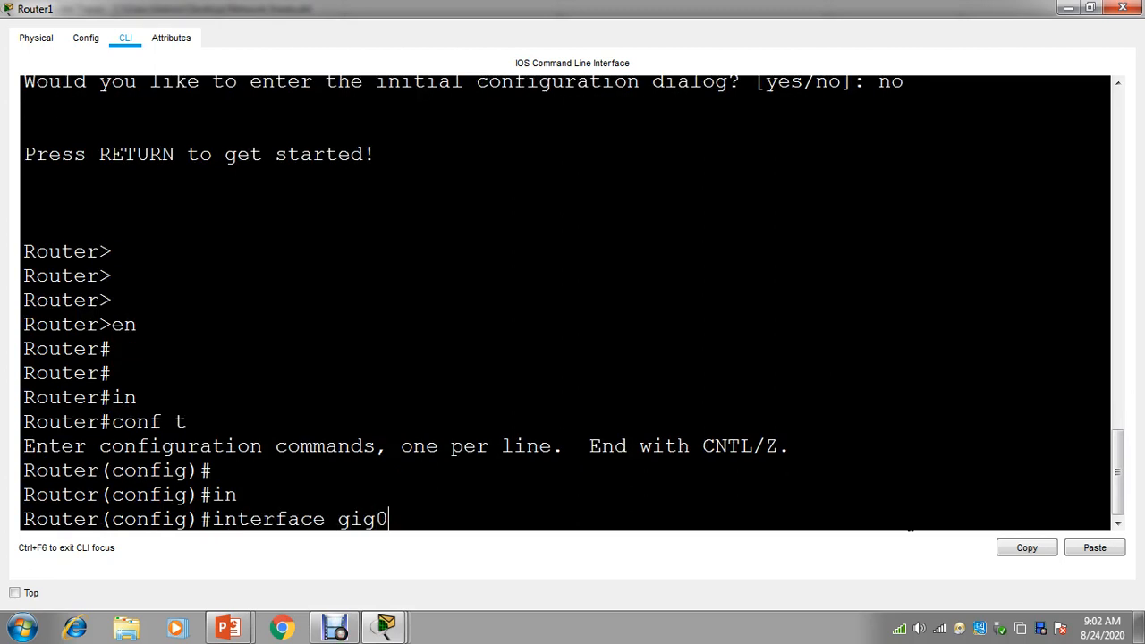
type("gig0/0")
key("Return")
type("no")
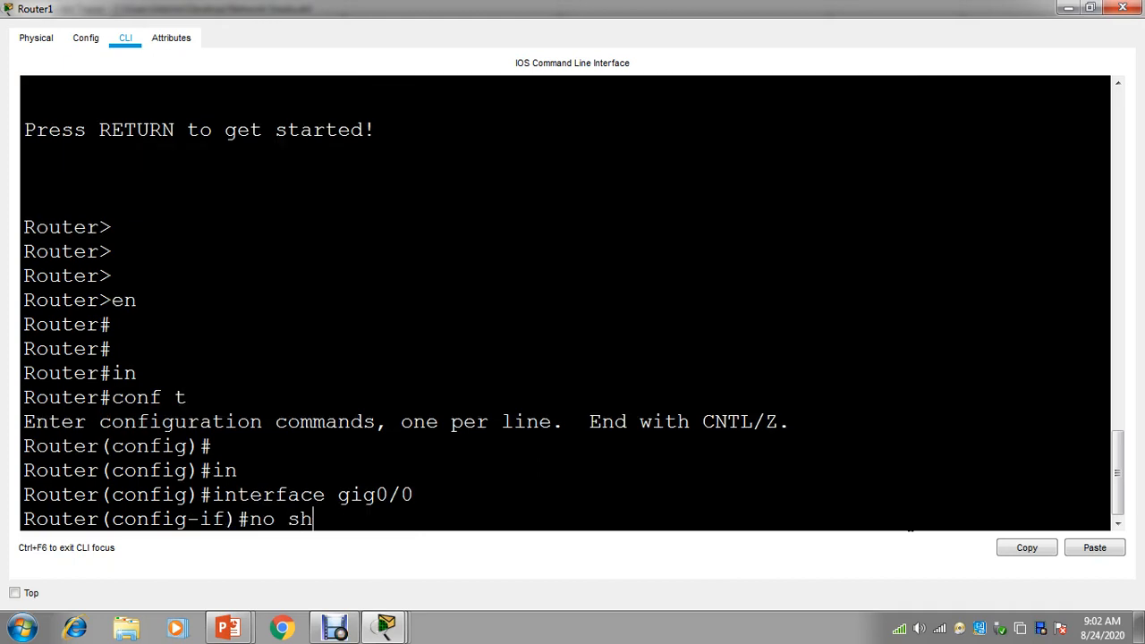
type(" sh")
key("Tab")
key("Return")
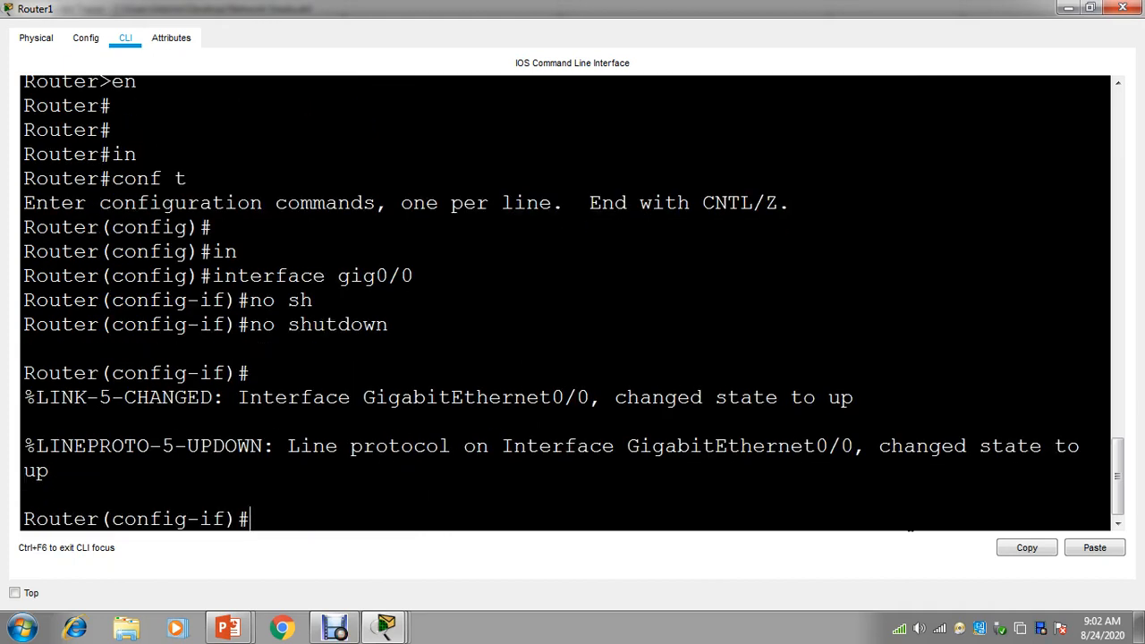
Assign IP address 10.10.0.1 with subnet mask 255.0.0.0 to Router1's gig0/0 interface
key("Tab")
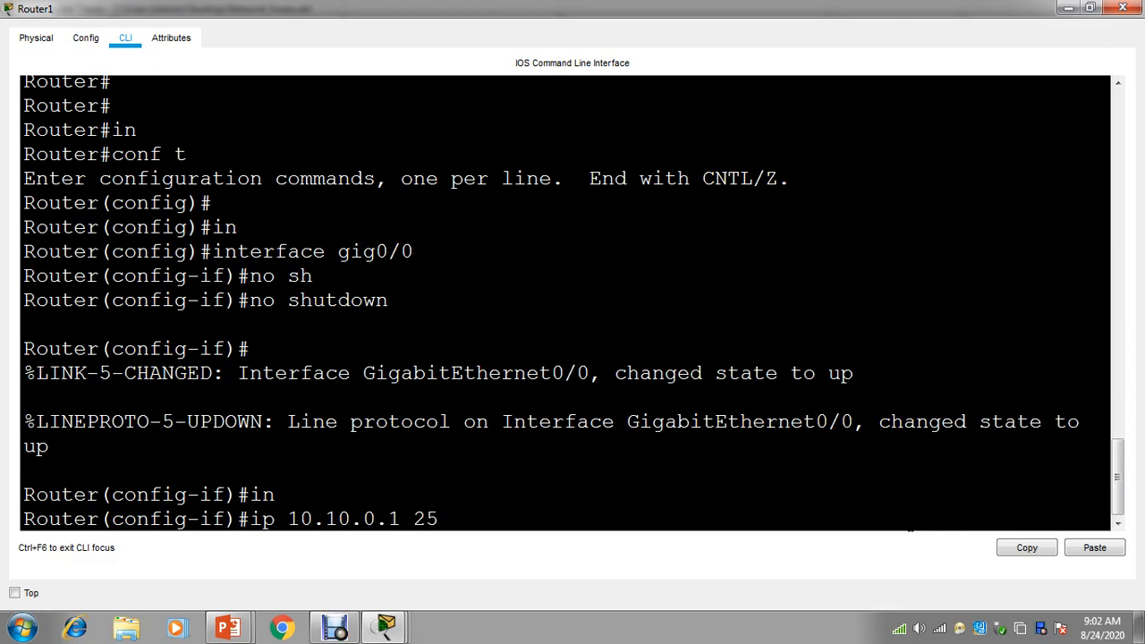
type("0.0.")
key("Return")
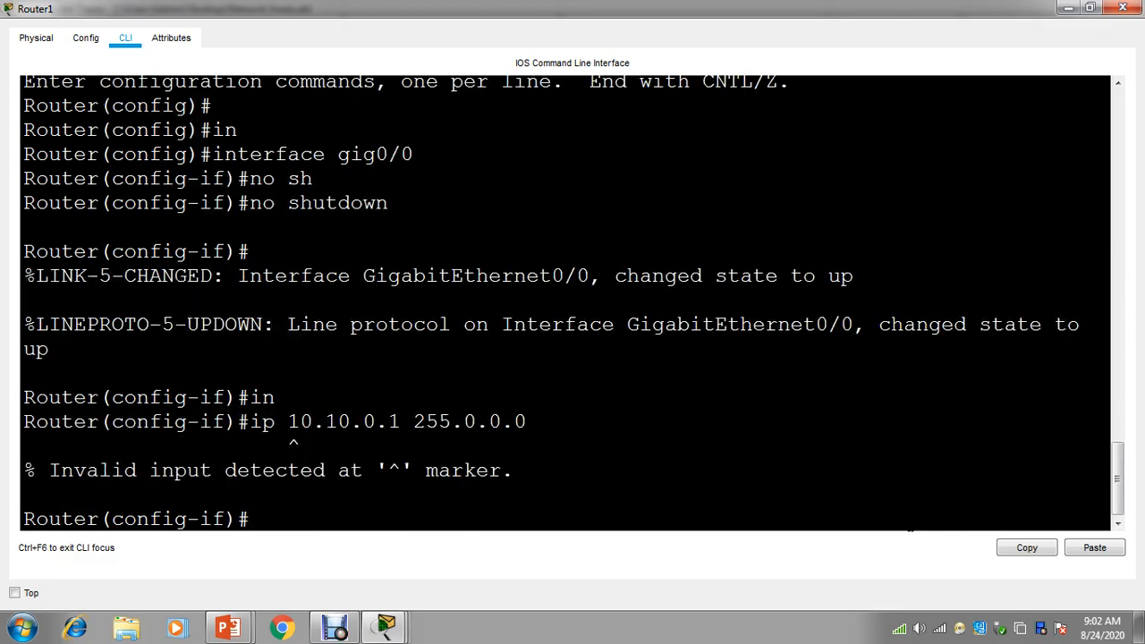
key("Up")
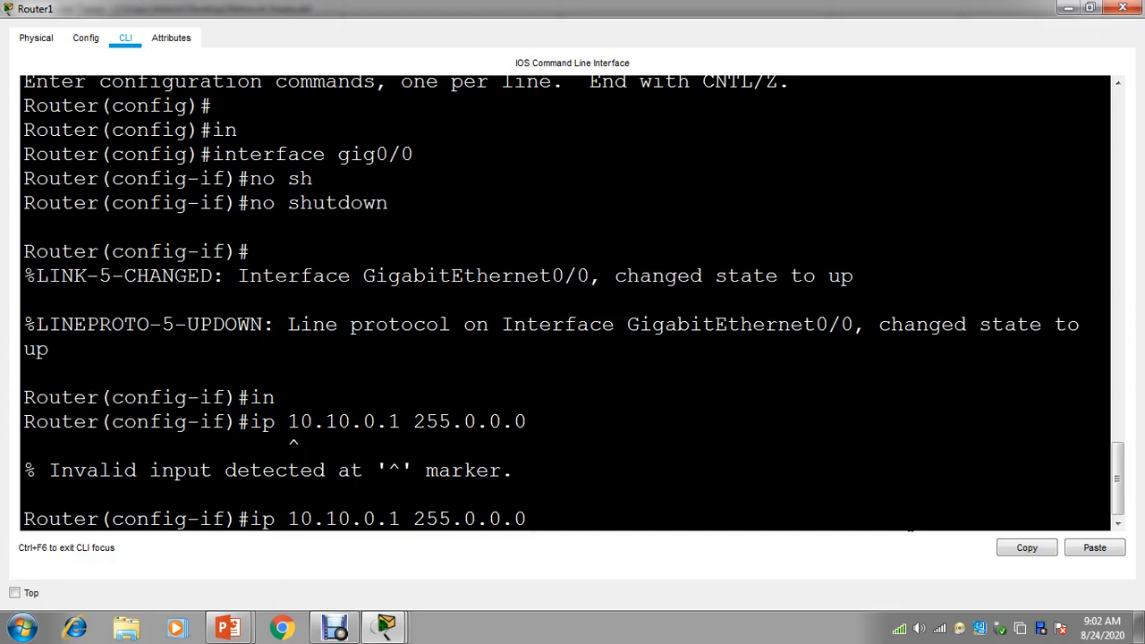
type("add")
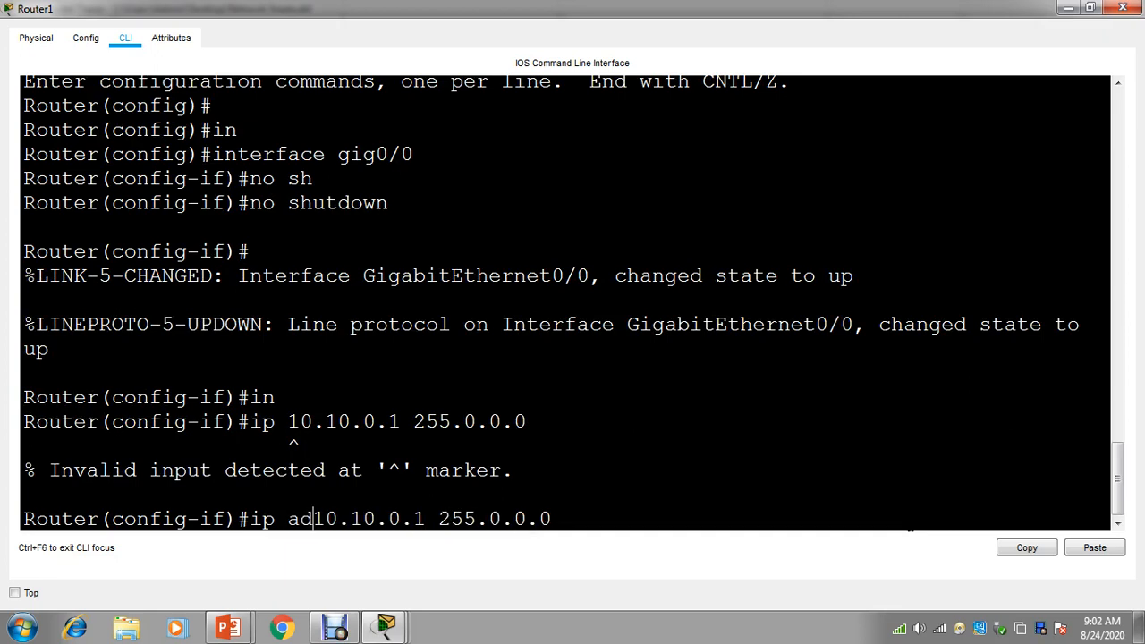
key("Return")
key("Return")
key("Return")
key("Return")
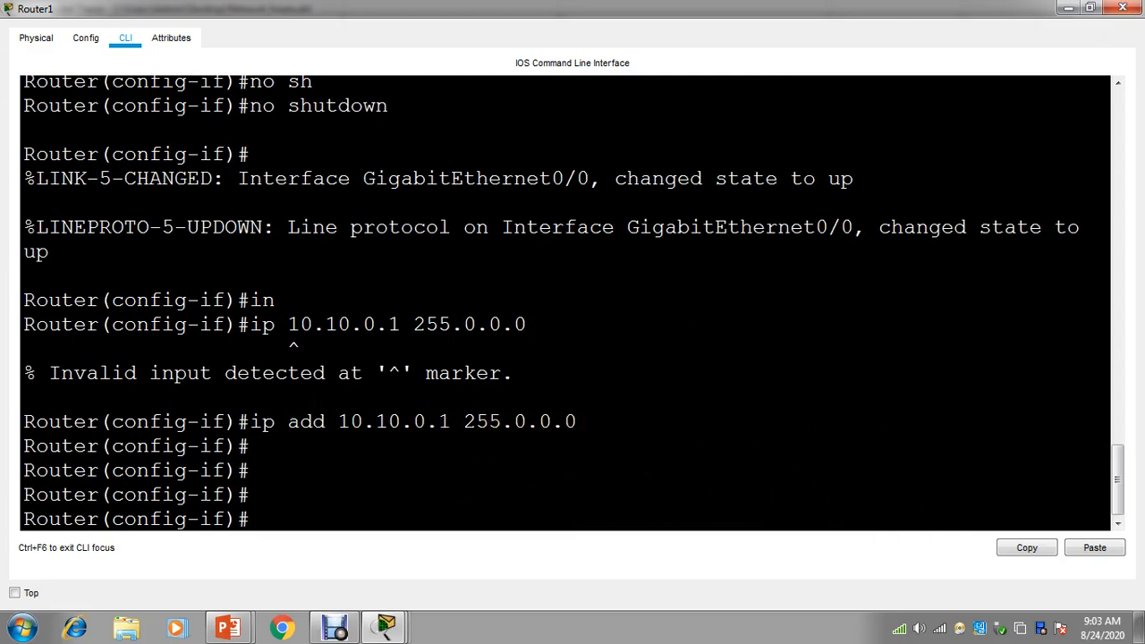
Set Server1's default gateway to 10.10.0.1 and copy the address
left_click(1067, 9)
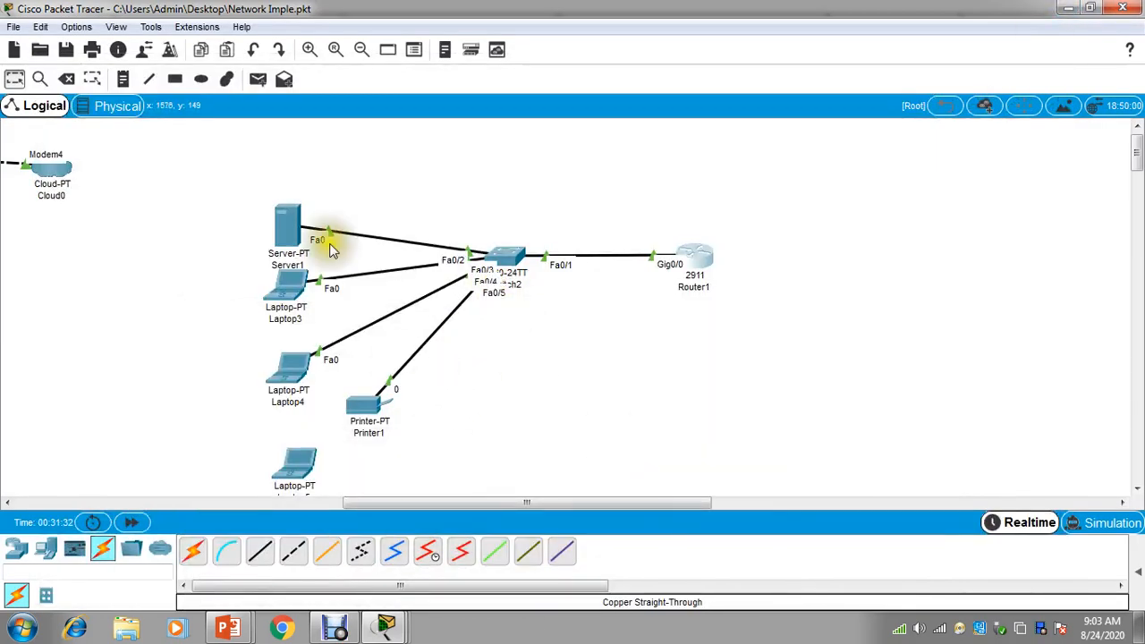
left_click(290, 258)
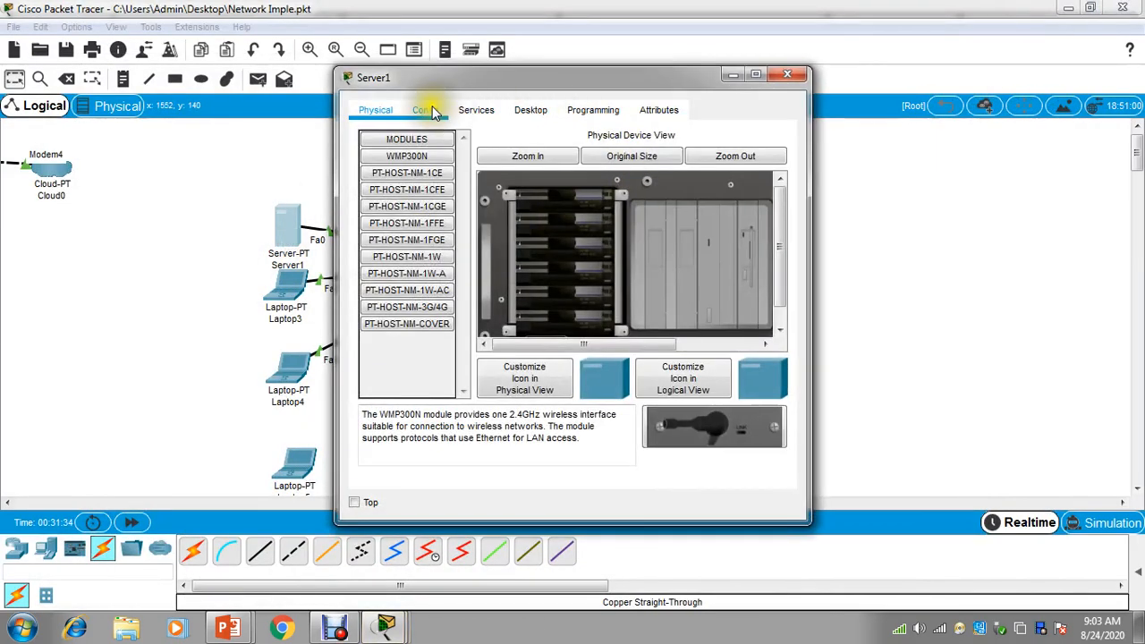
left_click(428, 110)
left_click(612, 275)
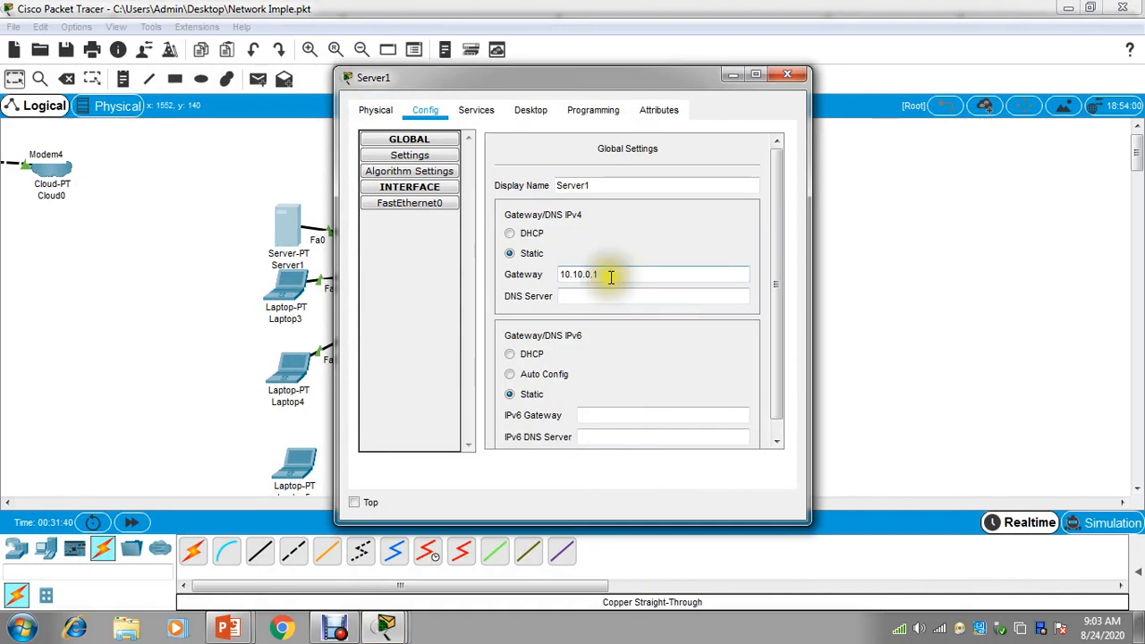
left_click_drag(612, 275, 547, 277)
key("ctrl+c")
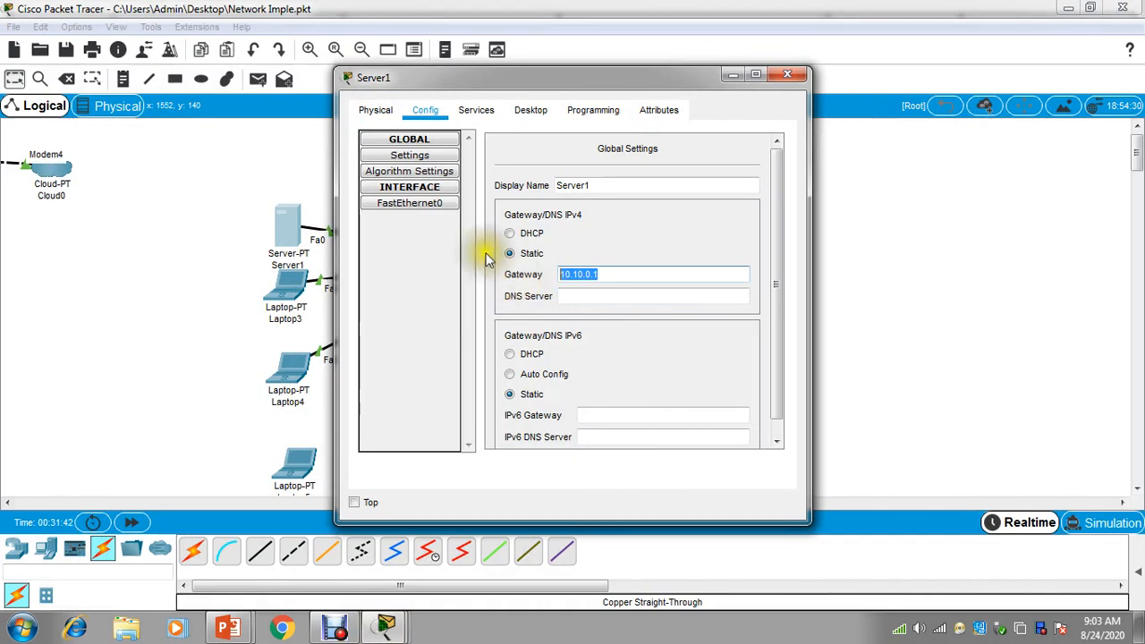
Assign IP address 10.10.0.2 to Server1's FastEthernet0 interface with the default subnet mask
left_click(409, 203)
left_click(646, 272)
key("ctrl+v")
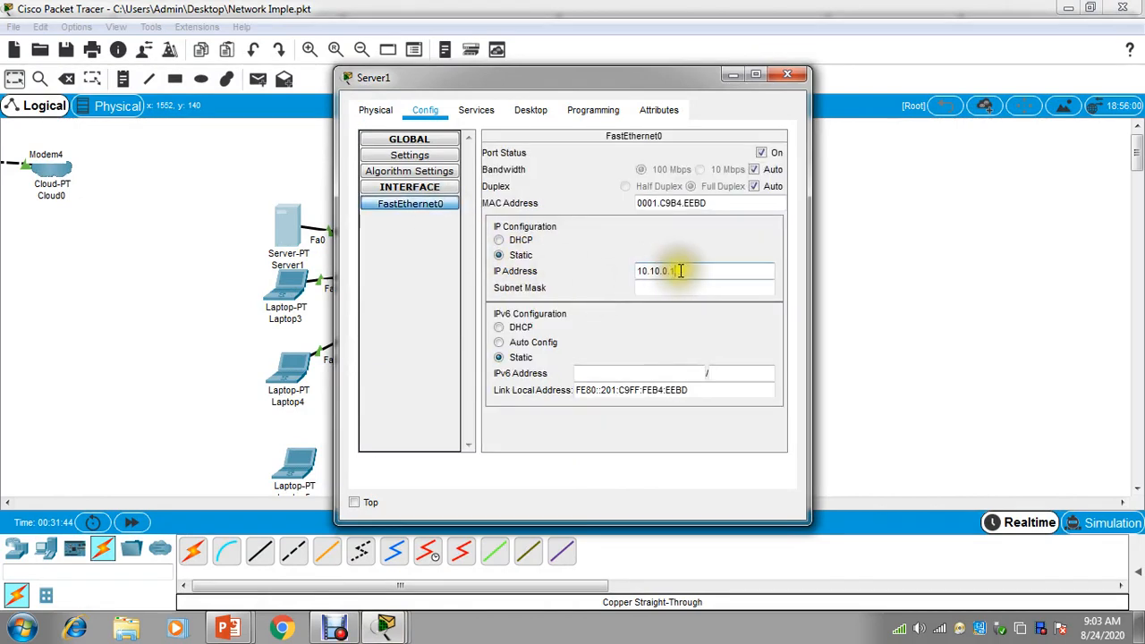
left_click(679, 271)
type("2")
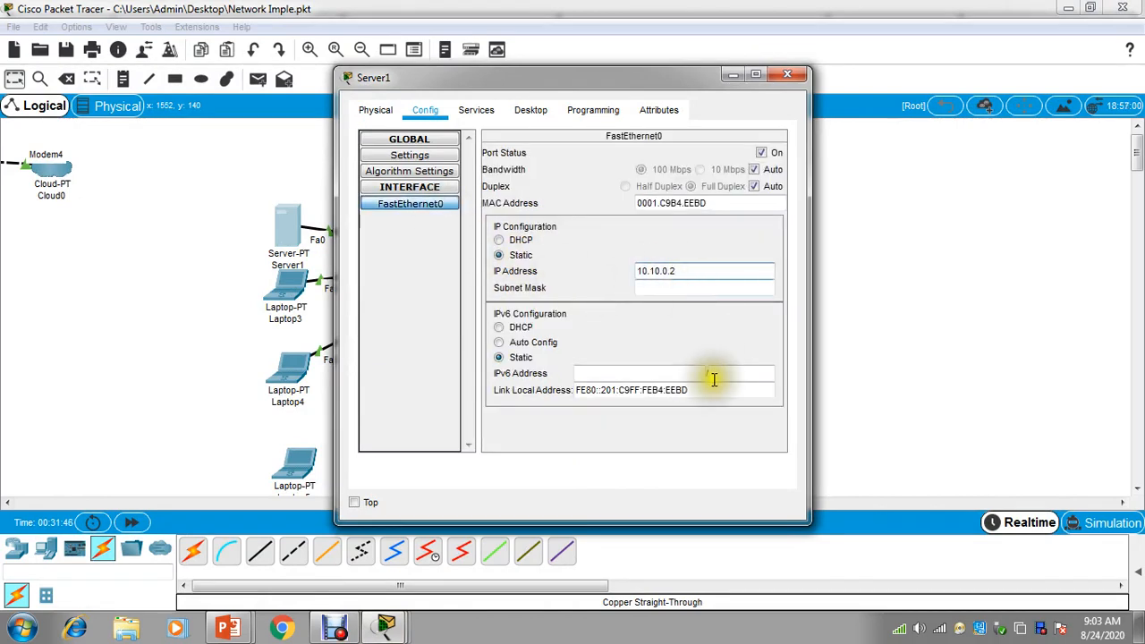
key("Tab")
left_click(787, 81)
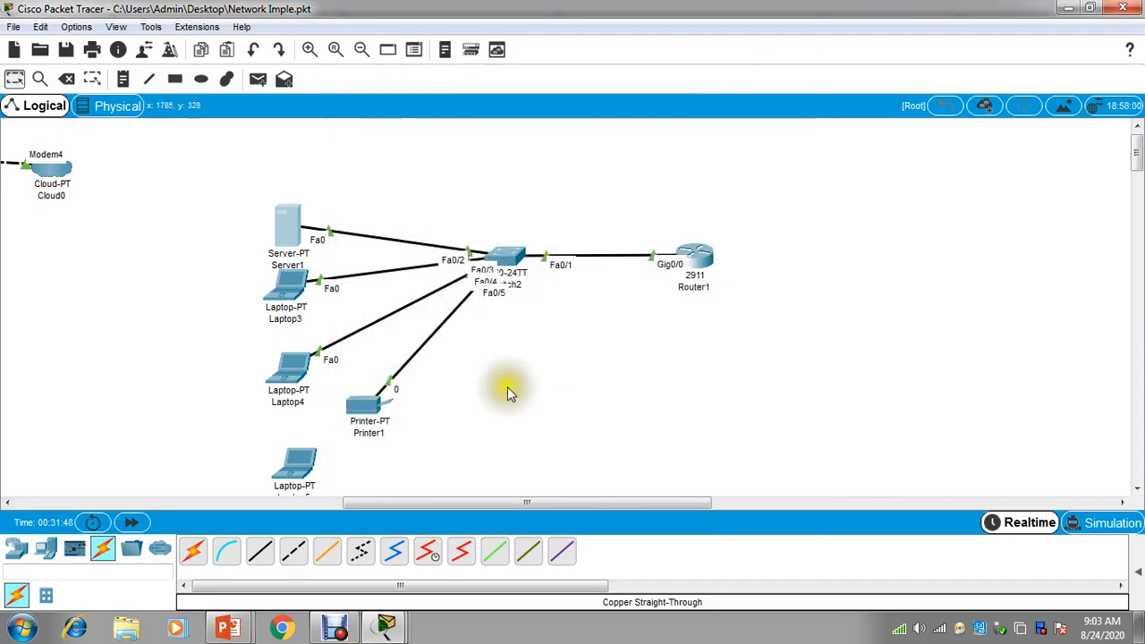
Give Printer1 the gateway 10.10.0.1 and the FastEthernet0 address 10.10.0.10 with subnet mask 255.0.0.0
left_click(361, 414)
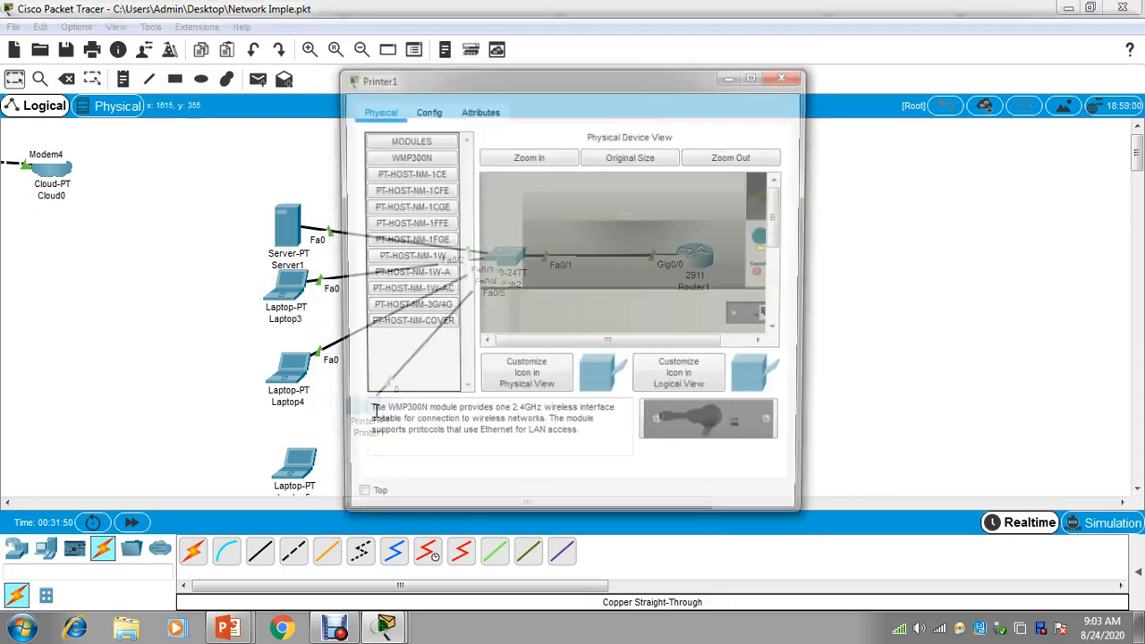
left_click(425, 109)
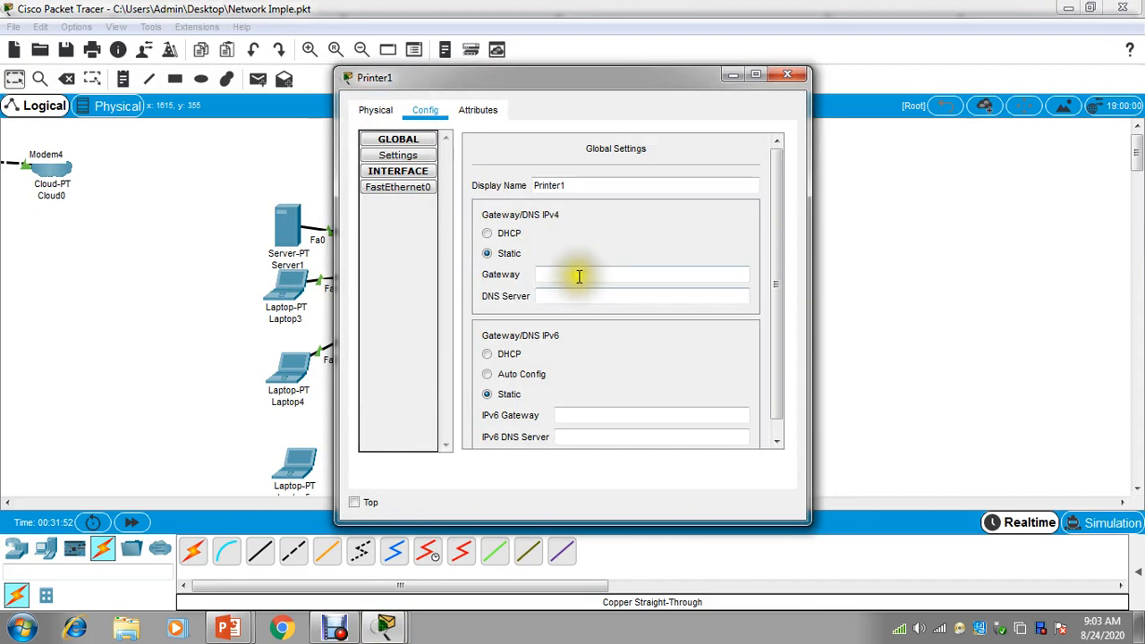
left_click(581, 273)
type("10.10.0.1")
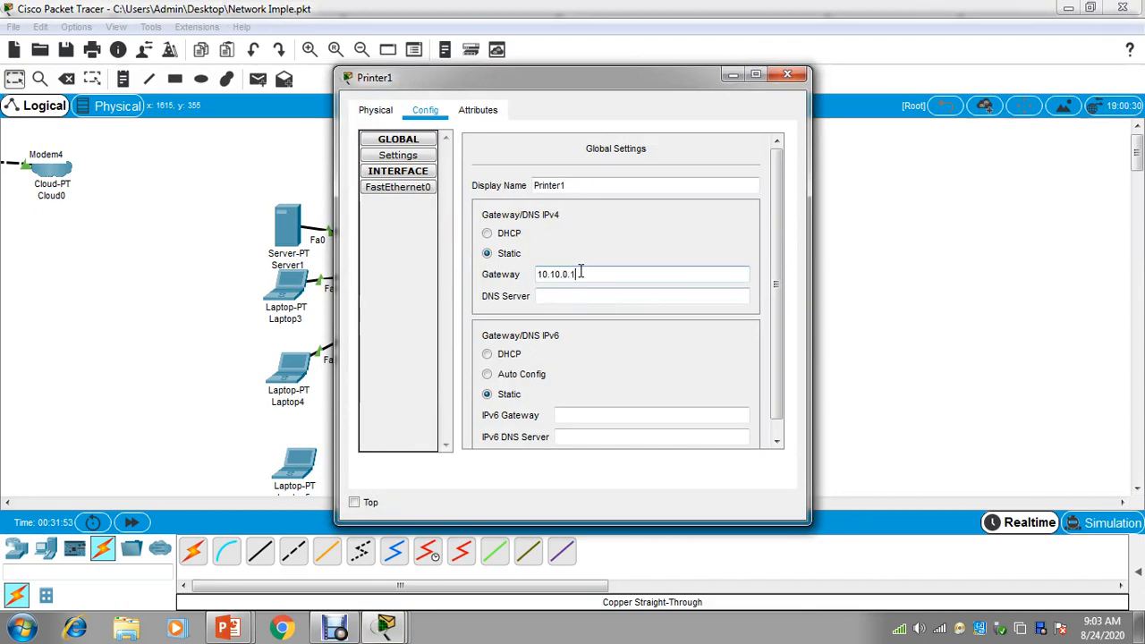
left_click(402, 187)
left_click(658, 272)
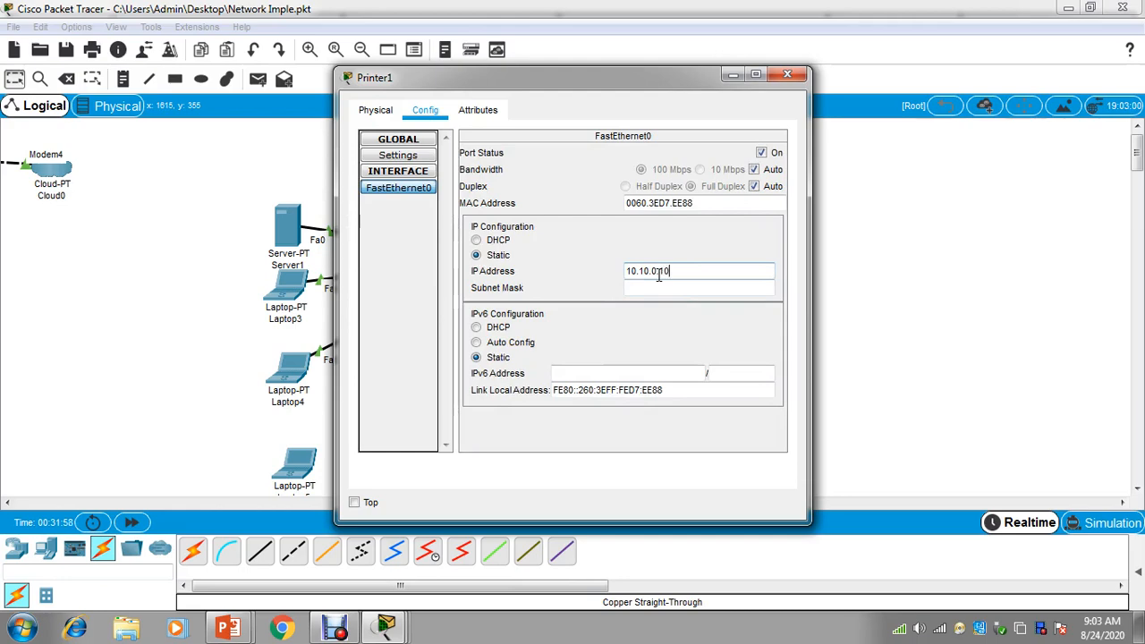
key("Tab")
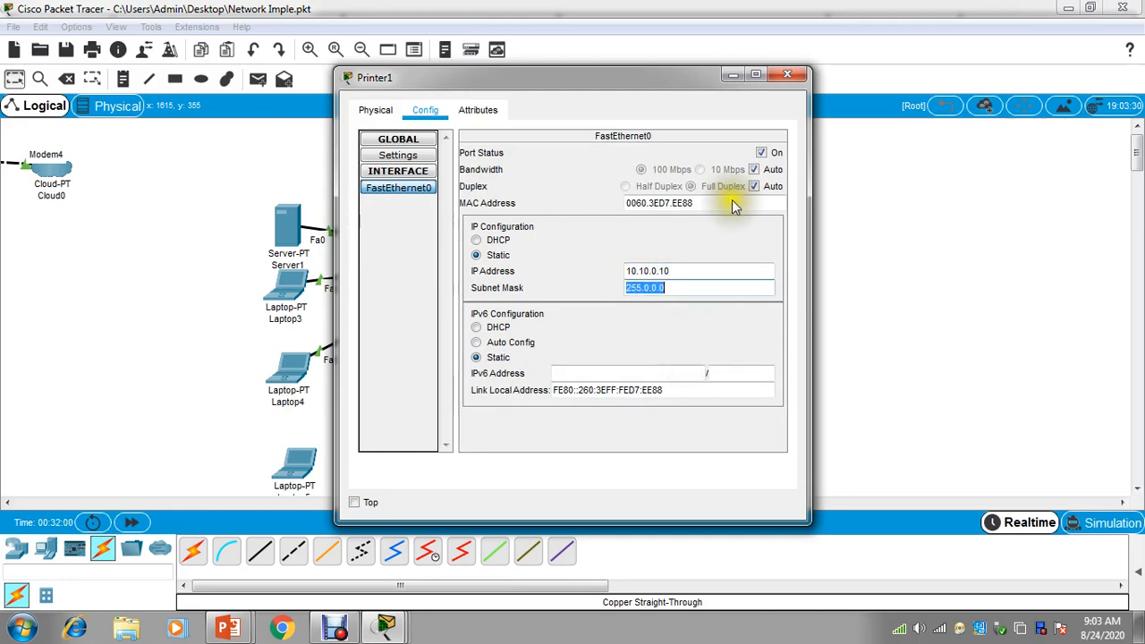
left_click(789, 70)
Set Laptop3's default gateway to 10.10.0.3
left_click(288, 286)
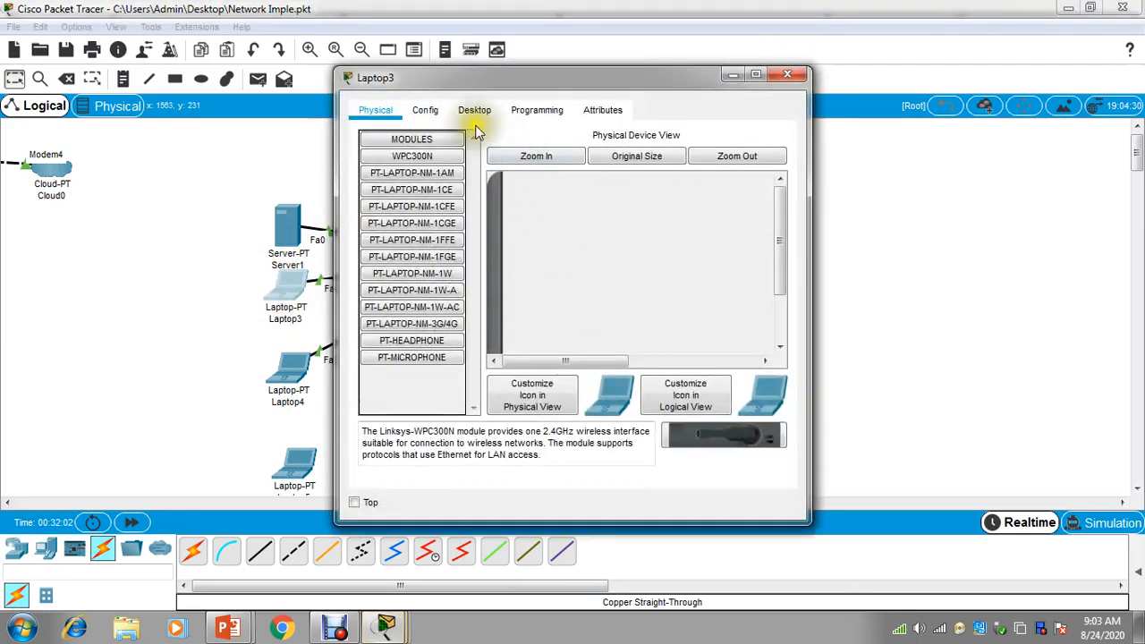
left_click(426, 110)
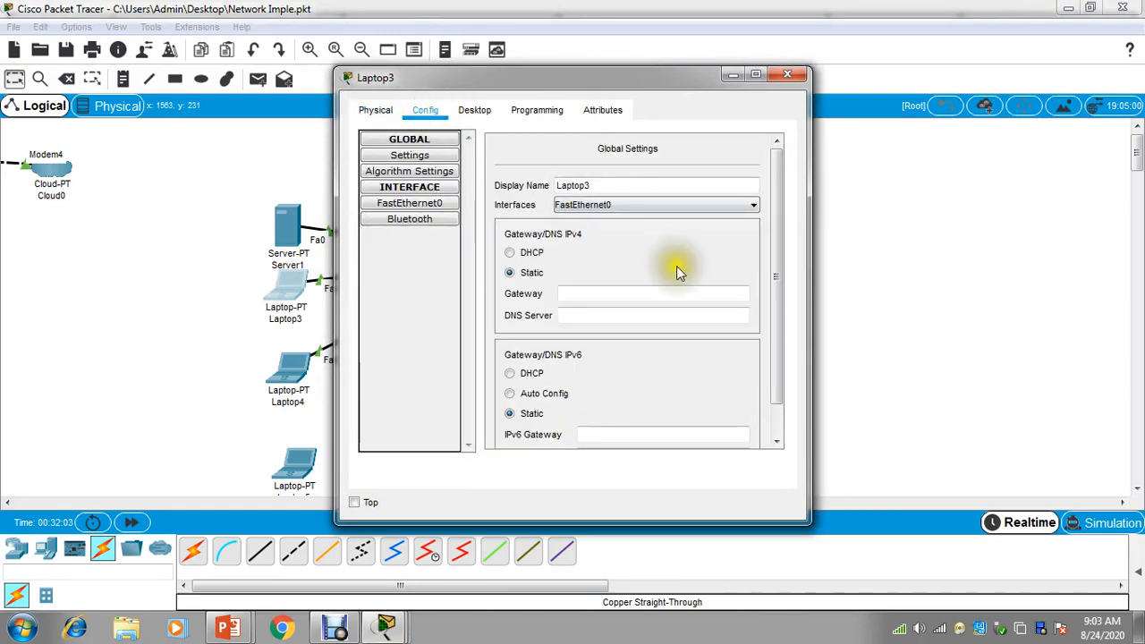
left_click(607, 295)
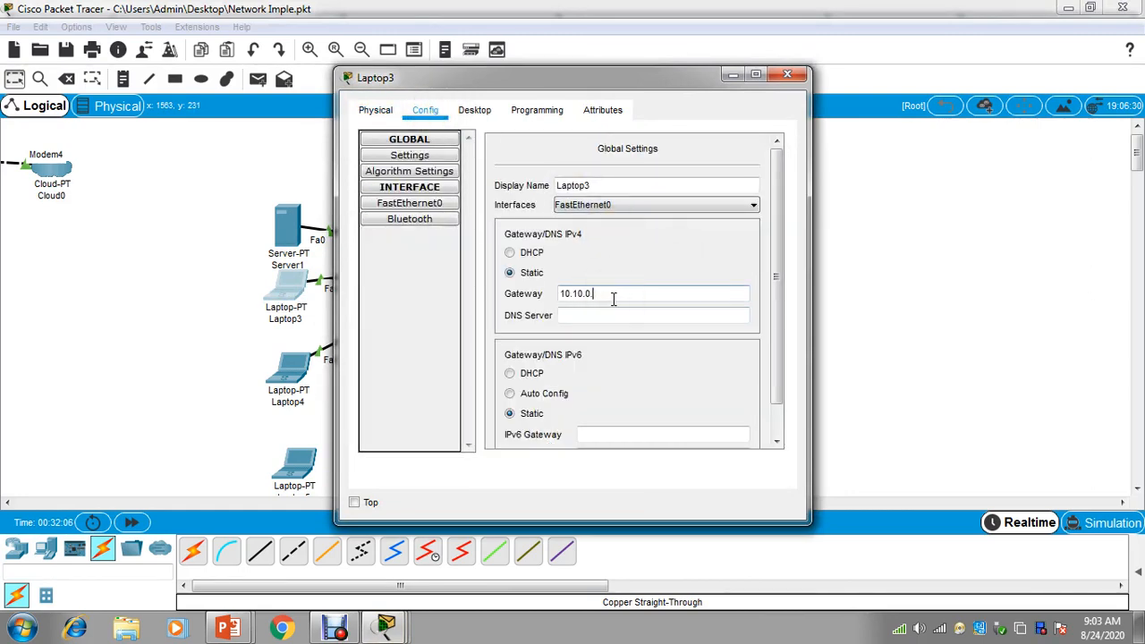
type("10.10.0.3")
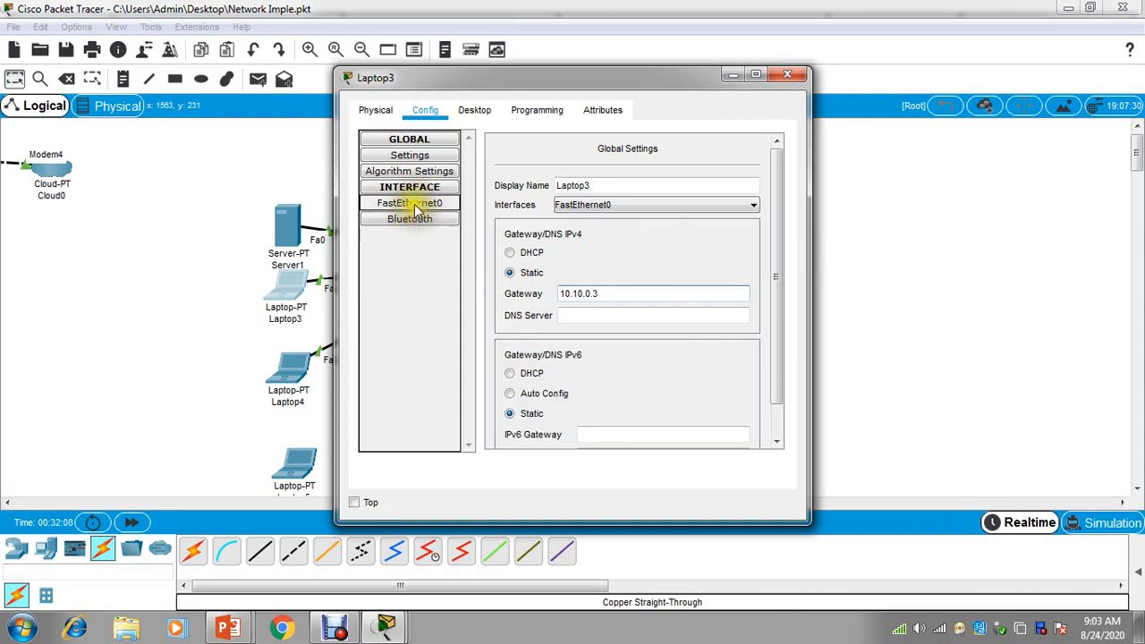
Assign IP address 10.10.0.3 with subnet mask 255.0.0.0 to Laptop3's FastEthernet0 interface
left_click(406, 203)
left_click(666, 271)
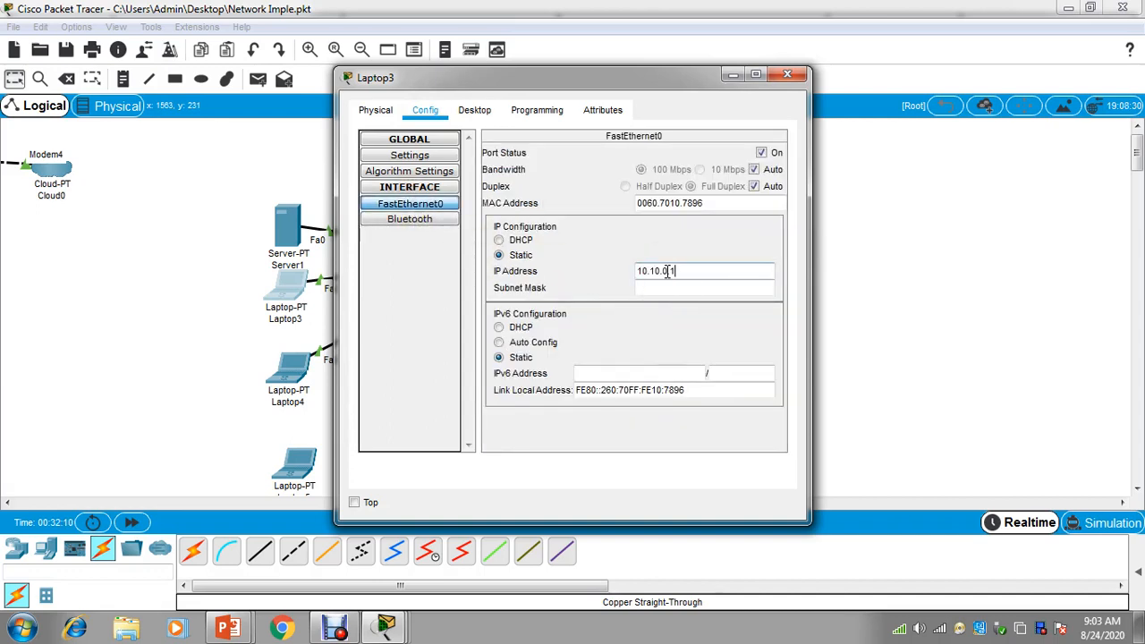
type("10.10.0.1")
key("BackSpace")
type("3")
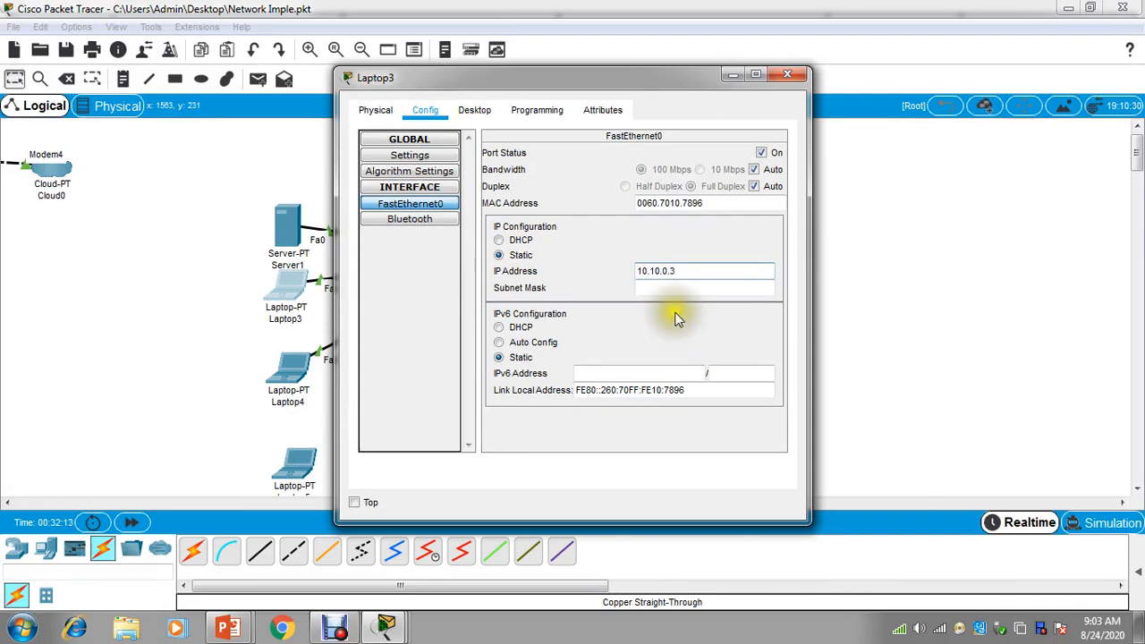
key("Tab")
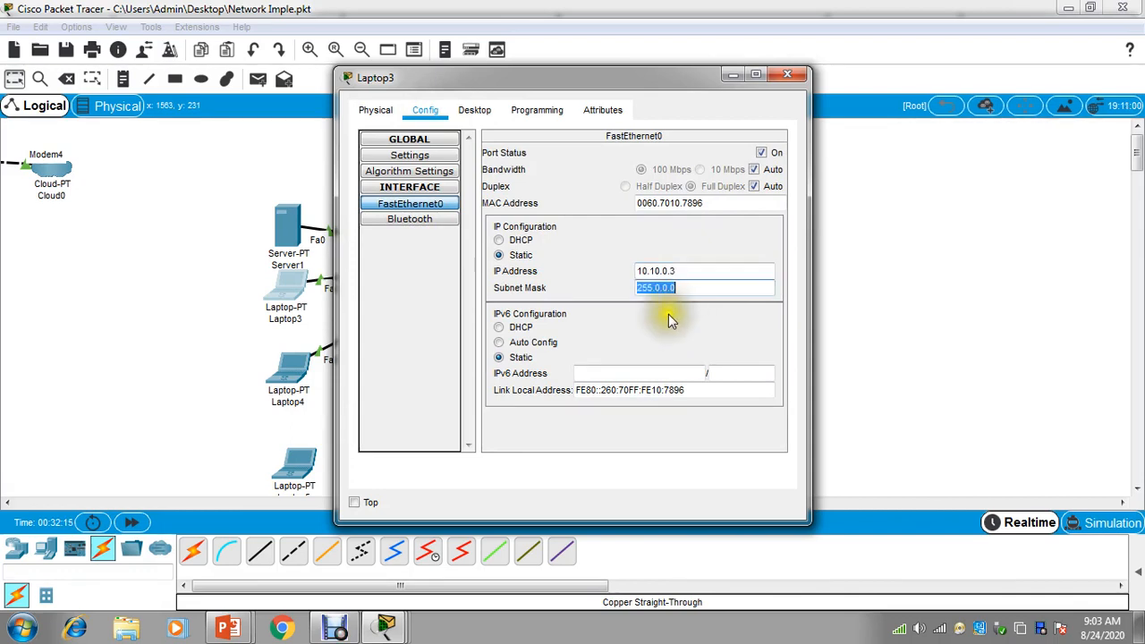
Correct Laptop3's default gateway to 10.10.0.1 and close its configuration
left_click(409, 140)
left_click(430, 159)
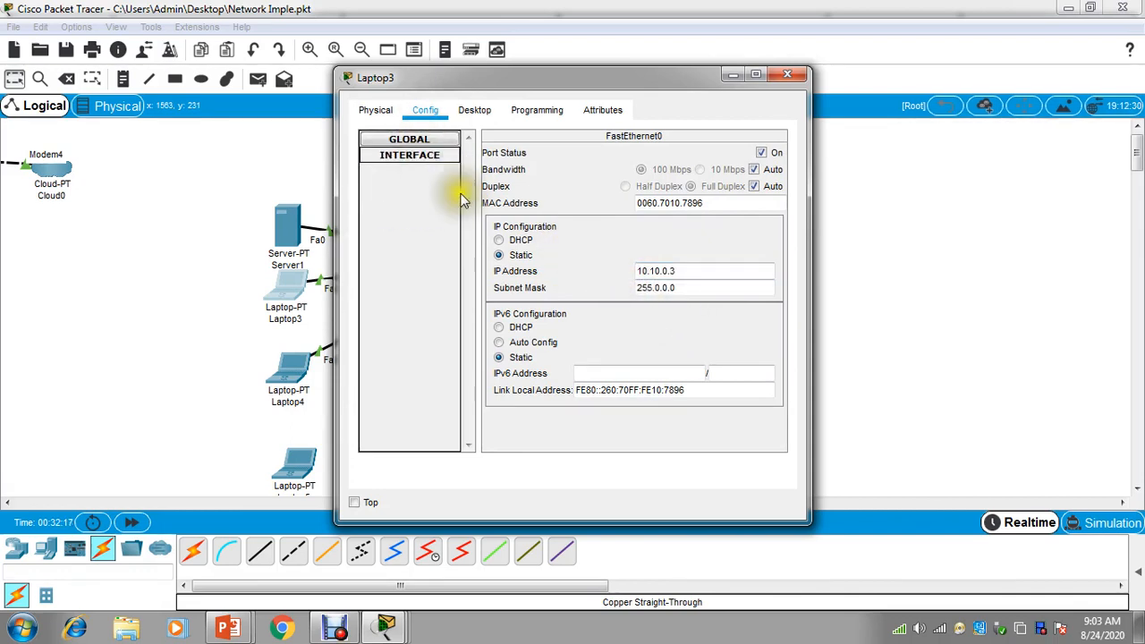
left_click(426, 140)
left_click(425, 159)
left_click(659, 292)
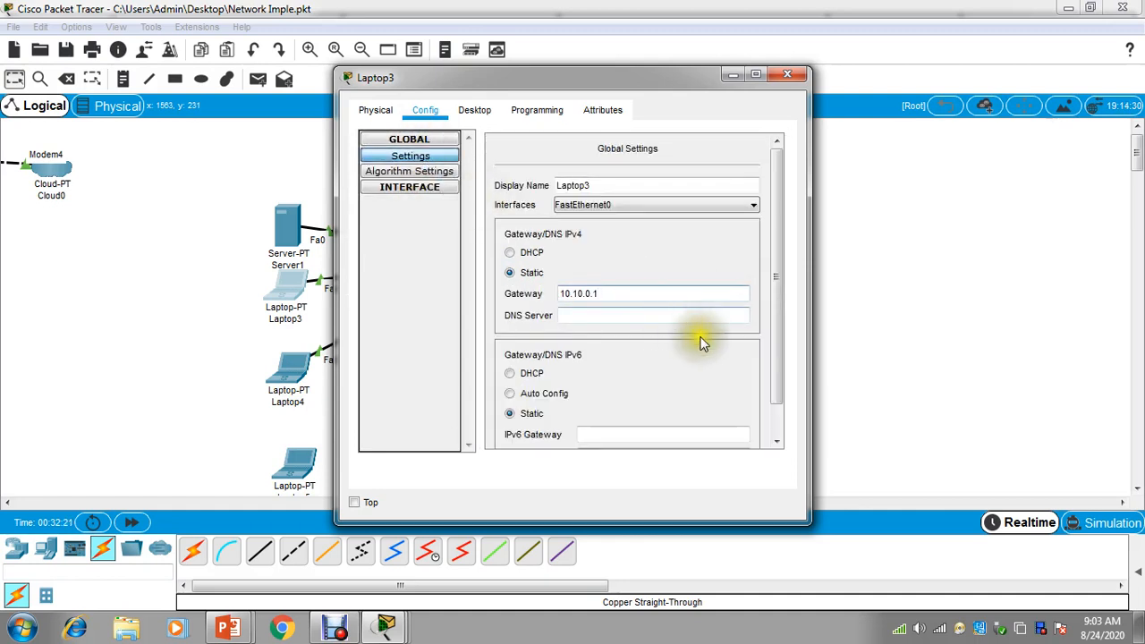
left_click(786, 74)
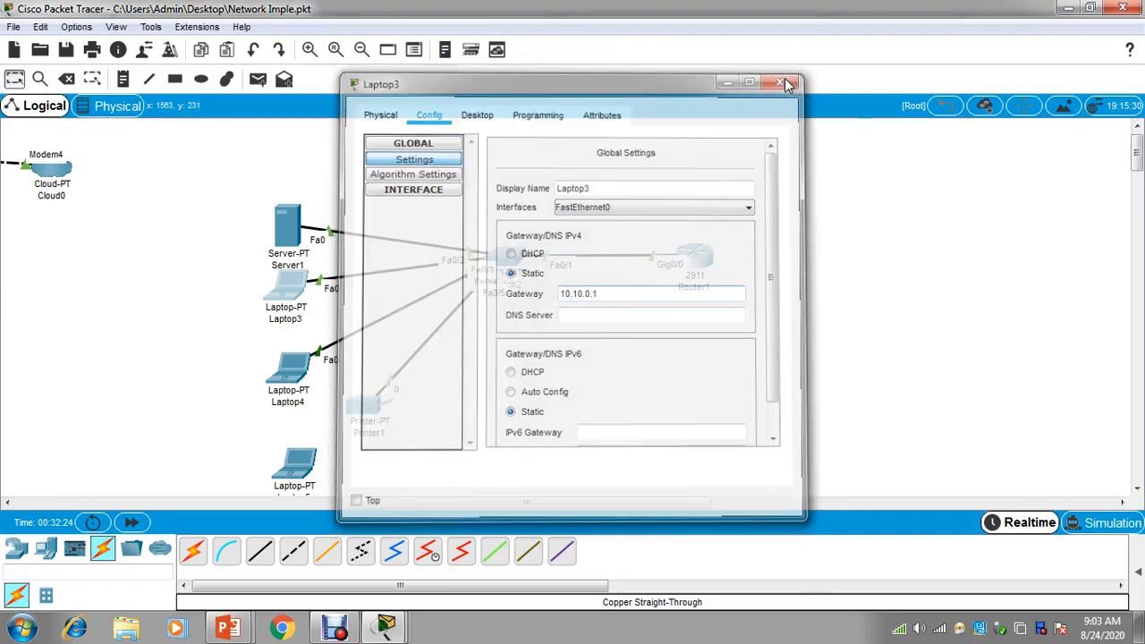
Move Server1 higher above Laptop3 and open its command prompt in a maximized window
left_click_drag(300, 234, 301, 166)
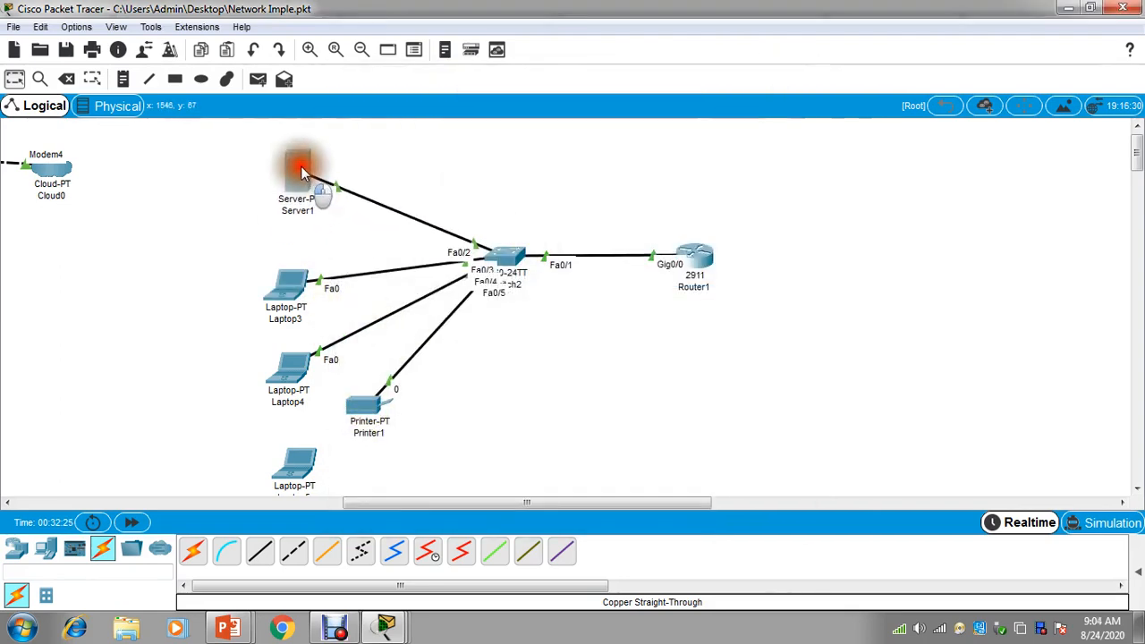
left_click(304, 170)
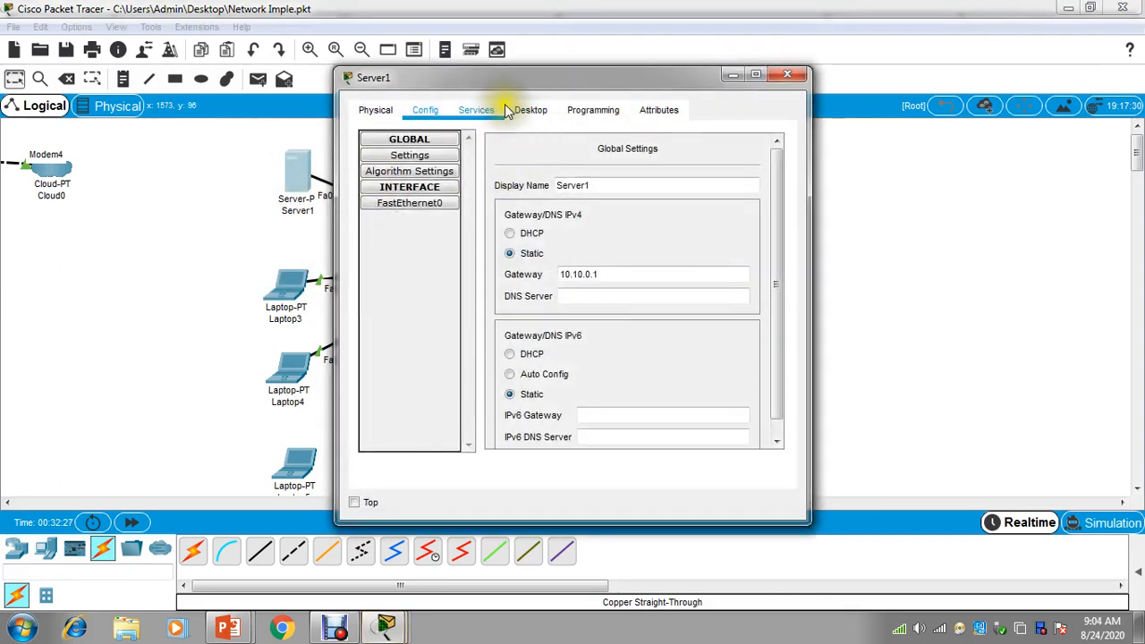
left_click(530, 109)
left_click(610, 208)
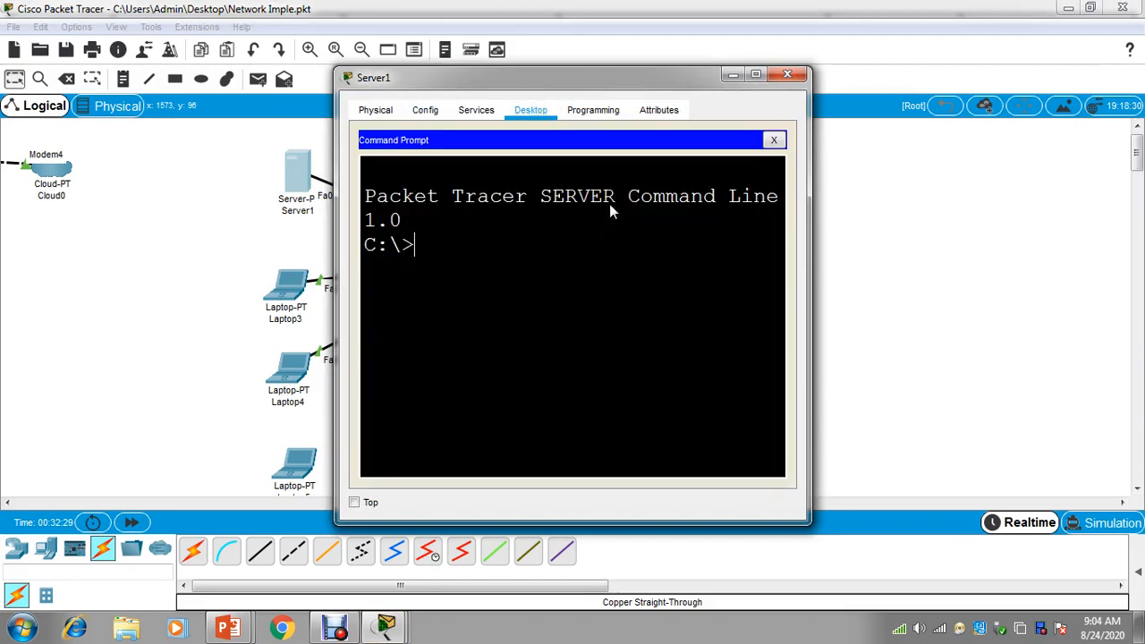
left_click(755, 75)
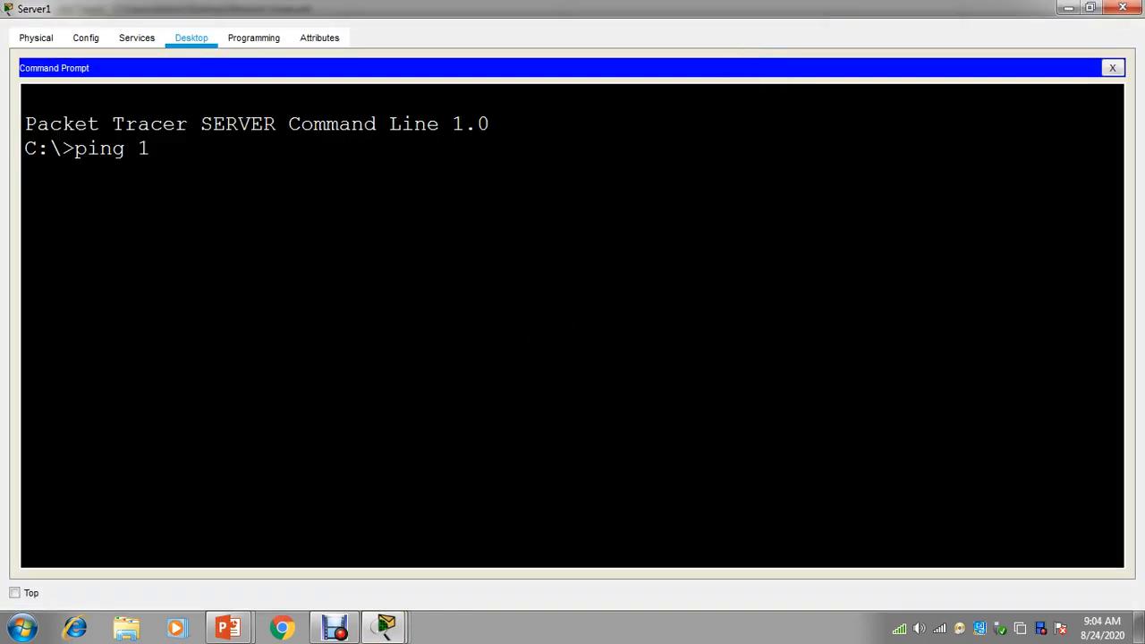
Ping the router gateway at 10.10.0.1 from Server1
key("BackSpace")
key("BackSpace")
key("BackSpace")
key("Return")
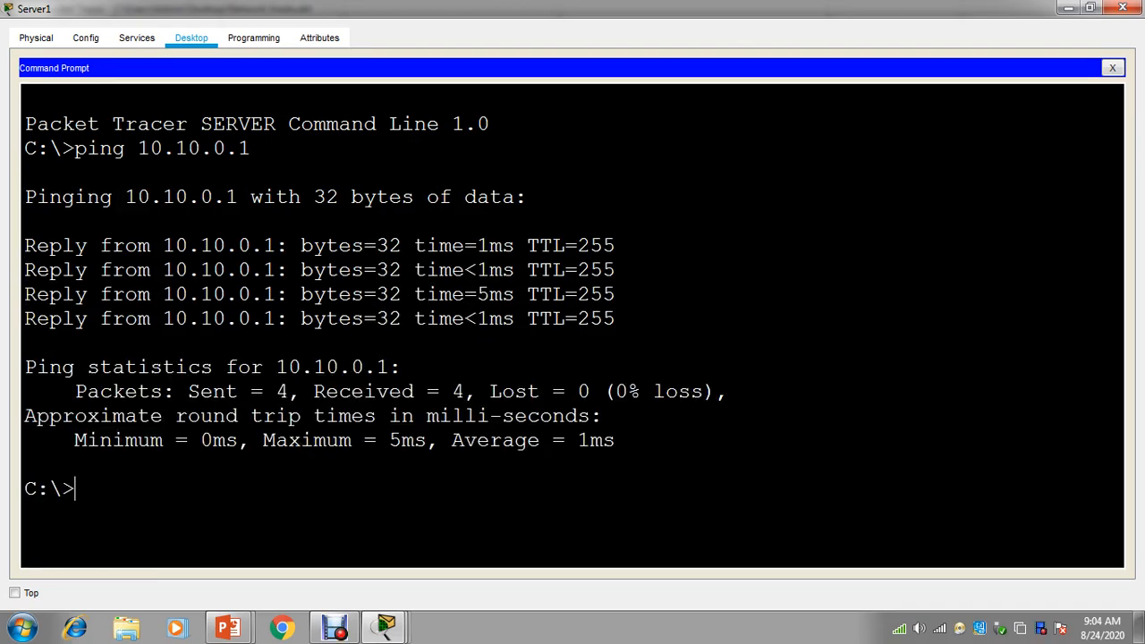
Ping Laptop3 at 10.10.0.3 and Printer1 at 10.10.0.10 from Server1, and minimize the server window
key("Up")
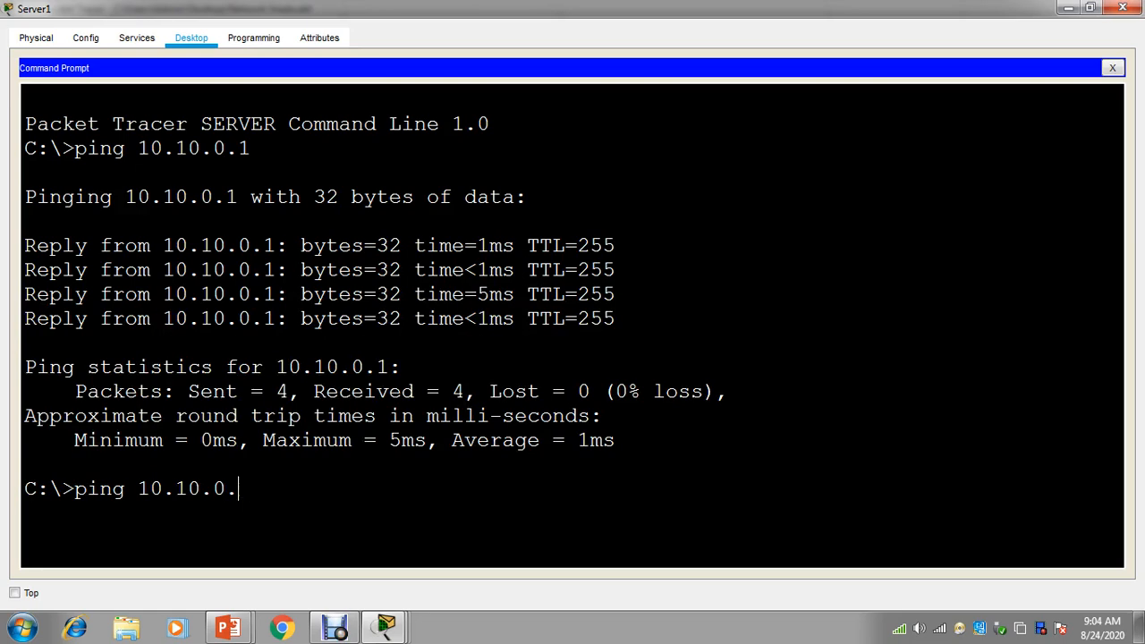
type("3")
key("Return")
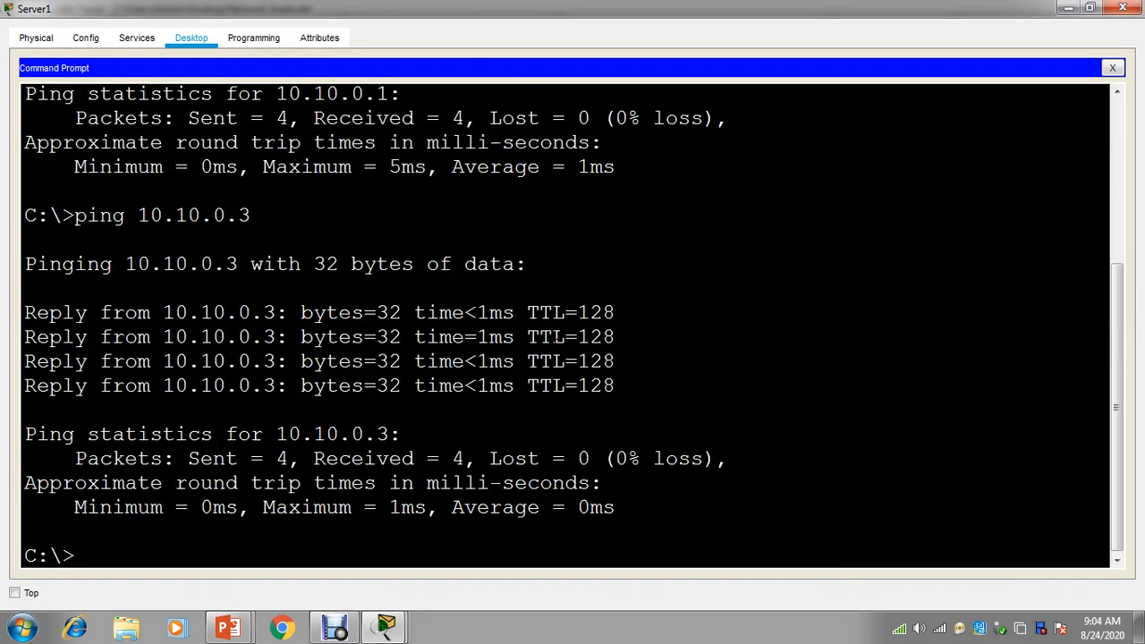
key("Up")
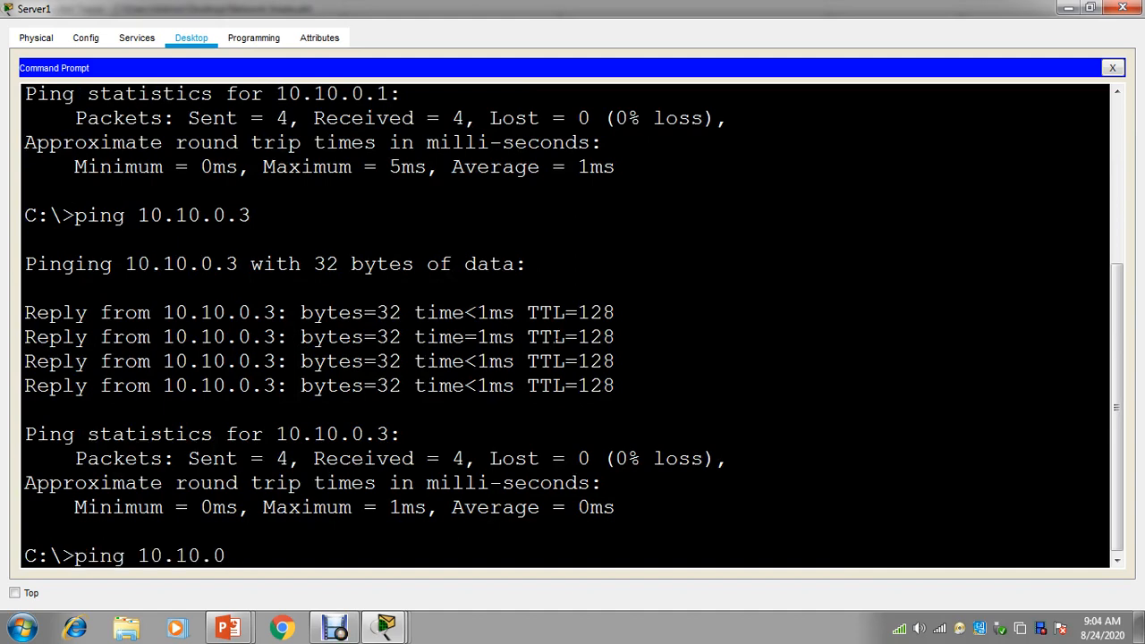
type("10")
key("Return")
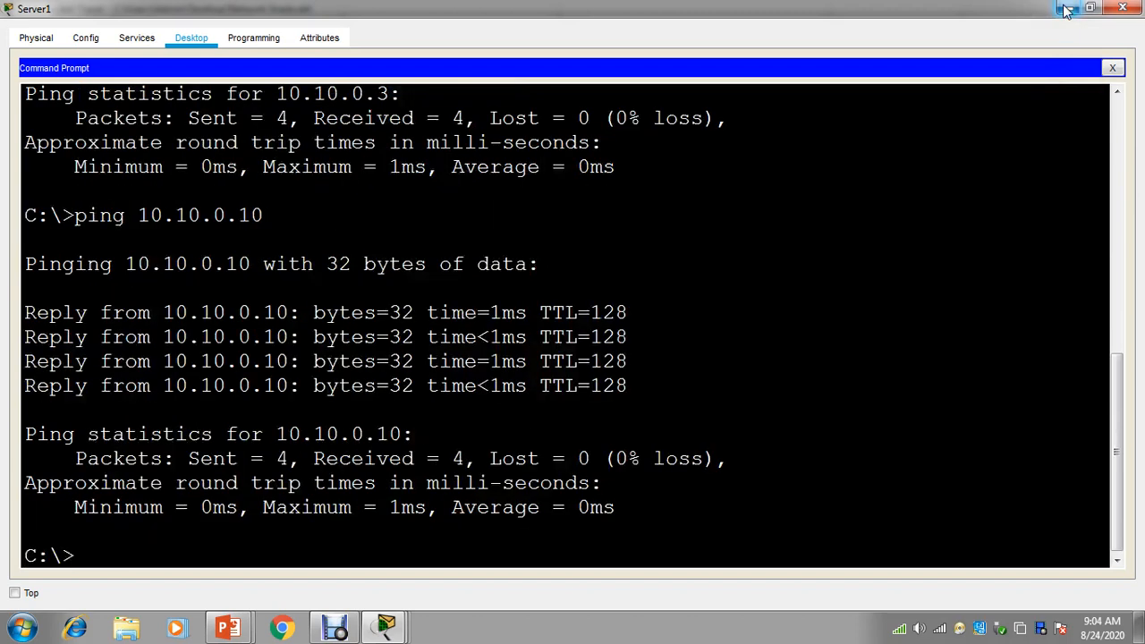
left_click(1065, 9)
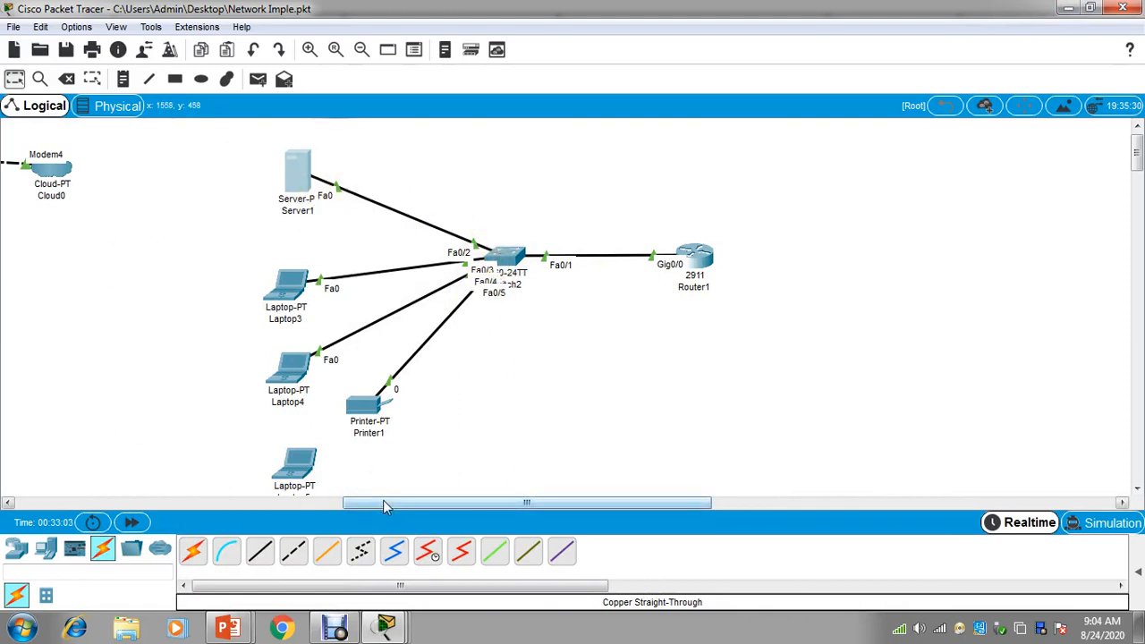
Draw a green-filled, black-outlined rectangle around the Router1 network and a small one between the Training Team and HR Team areas
left_click(201, 78)
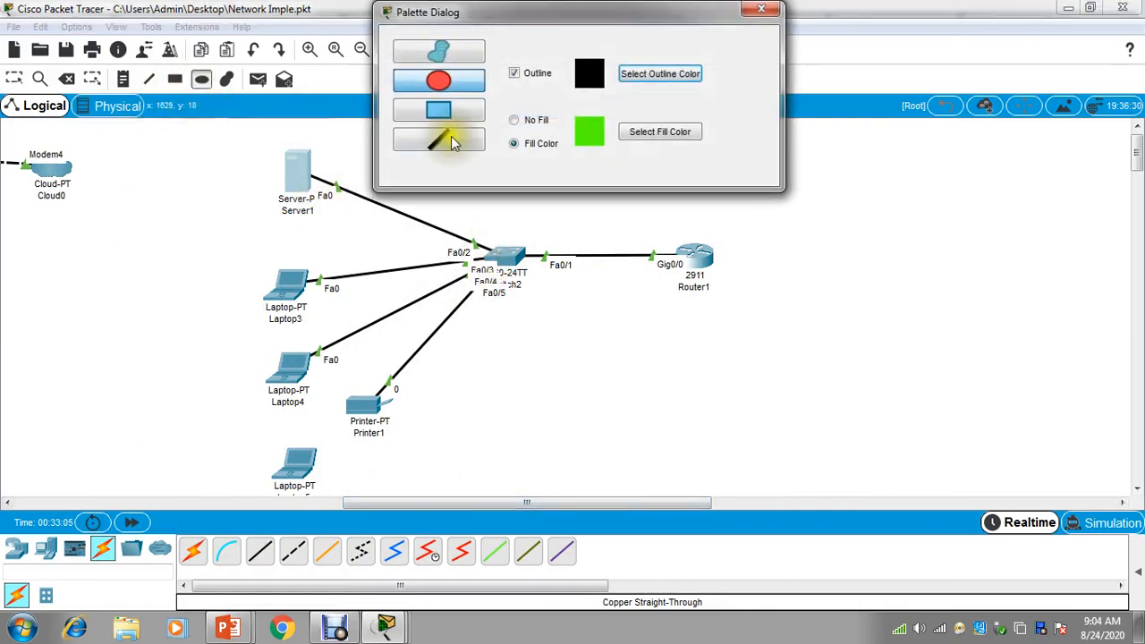
left_click(589, 132)
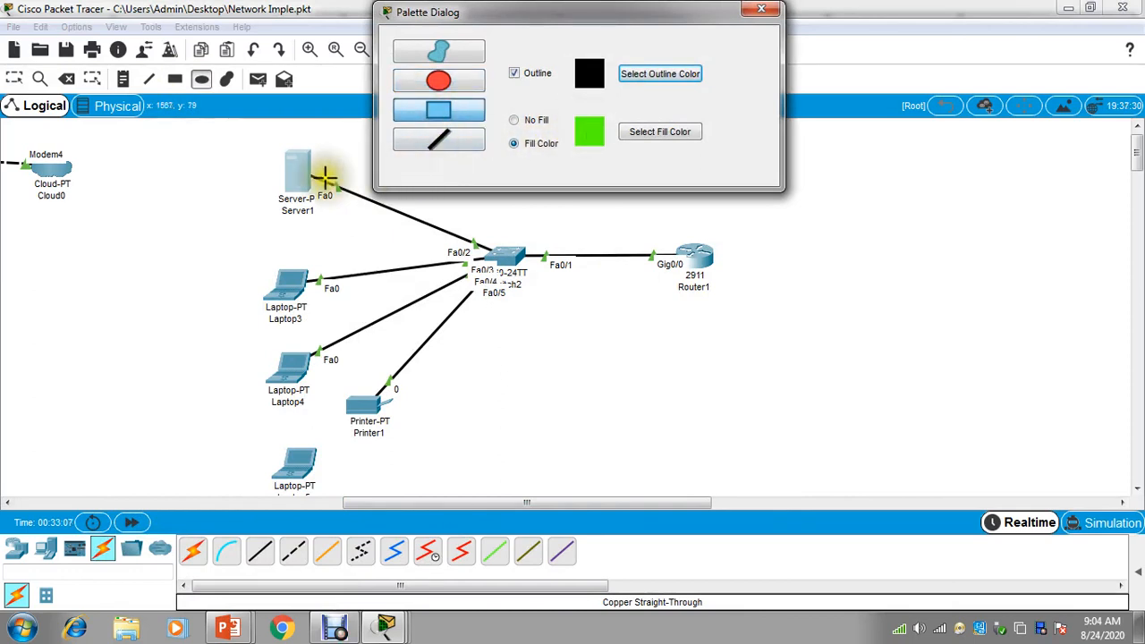
mouse_move(200, 141)
left_mouse_down()
mouse_move(311, 359)
mouse_move(602, 527)
mouse_move(731, 518)
left_mouse_up()
left_click_drag(653, 510, 325, 519)
left_click_drag(562, 12, 930, 458)
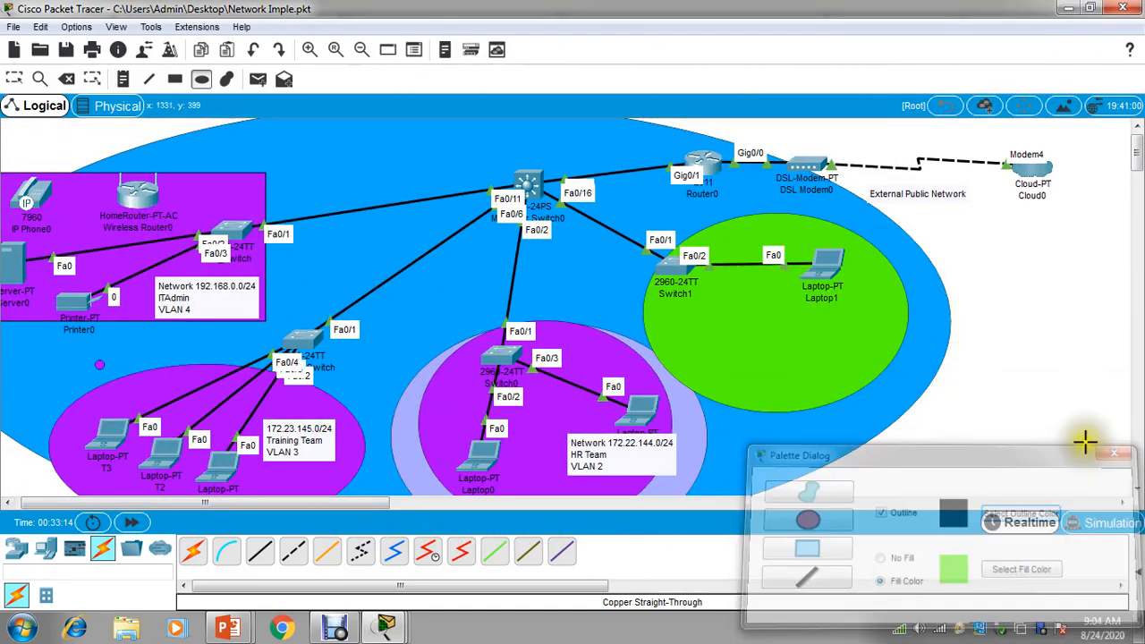
left_click(1124, 447)
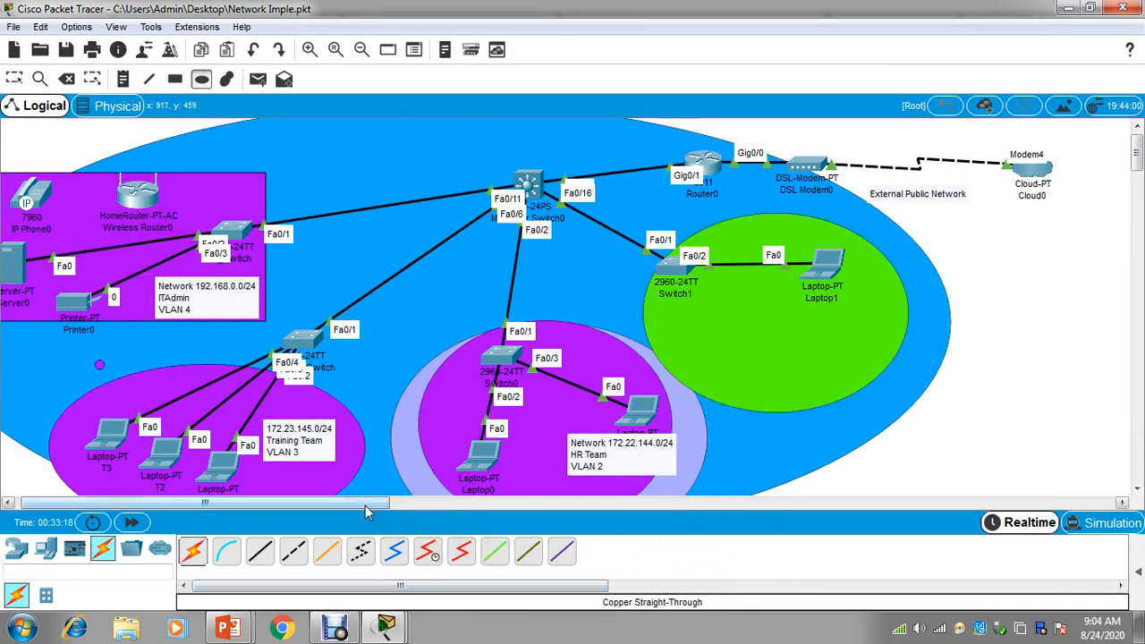
left_click_drag(364, 506, 331, 501)
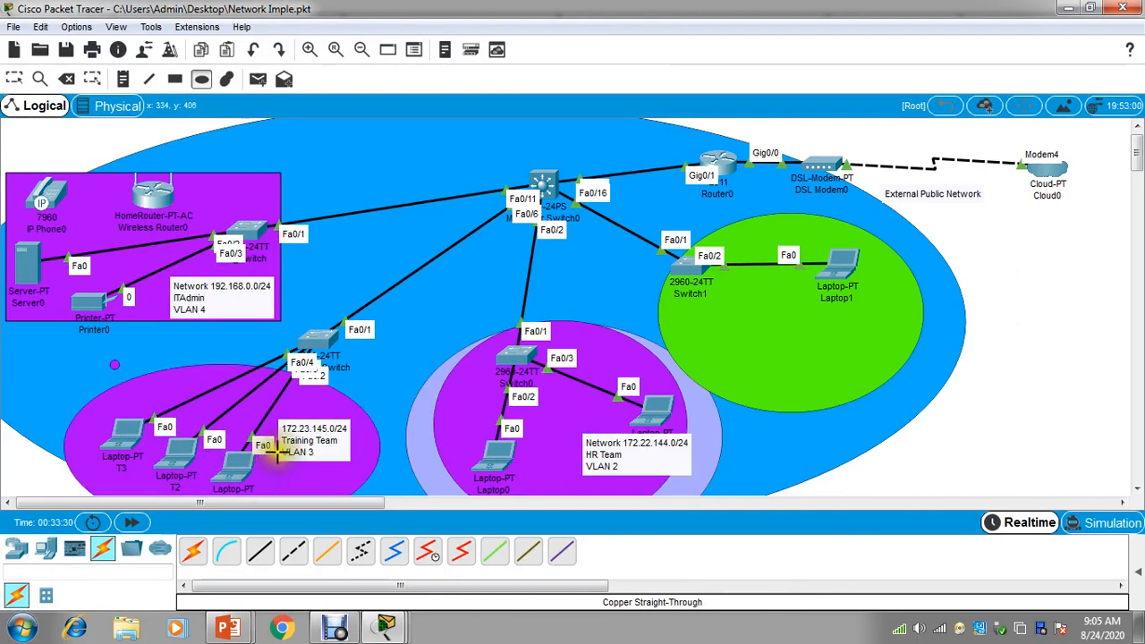
left_click_drag(440, 331, 355, 415)
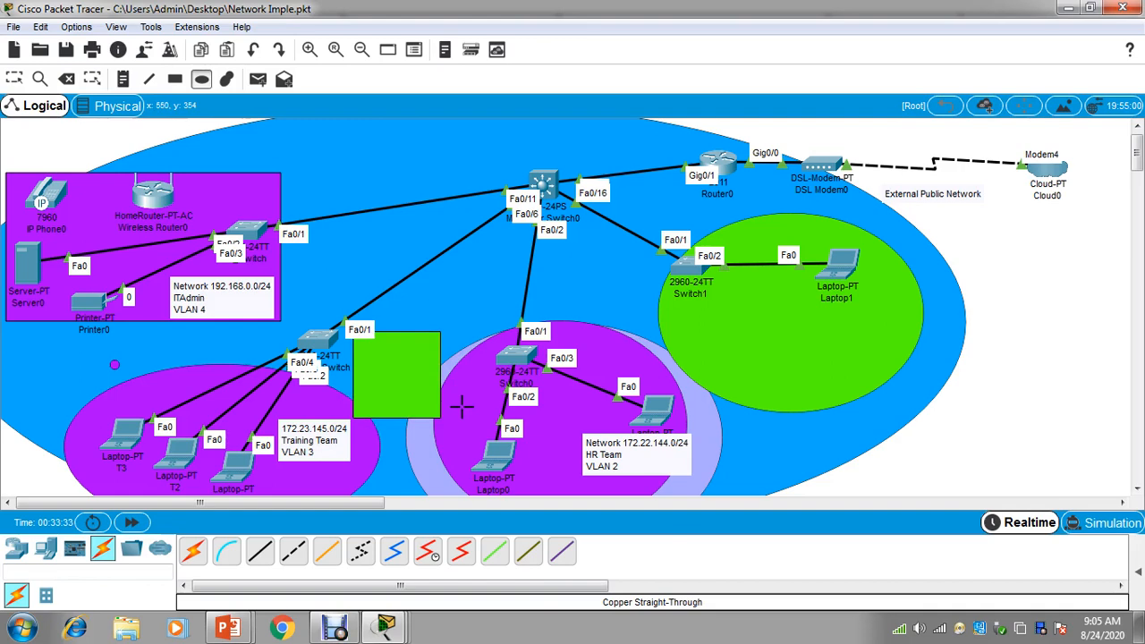
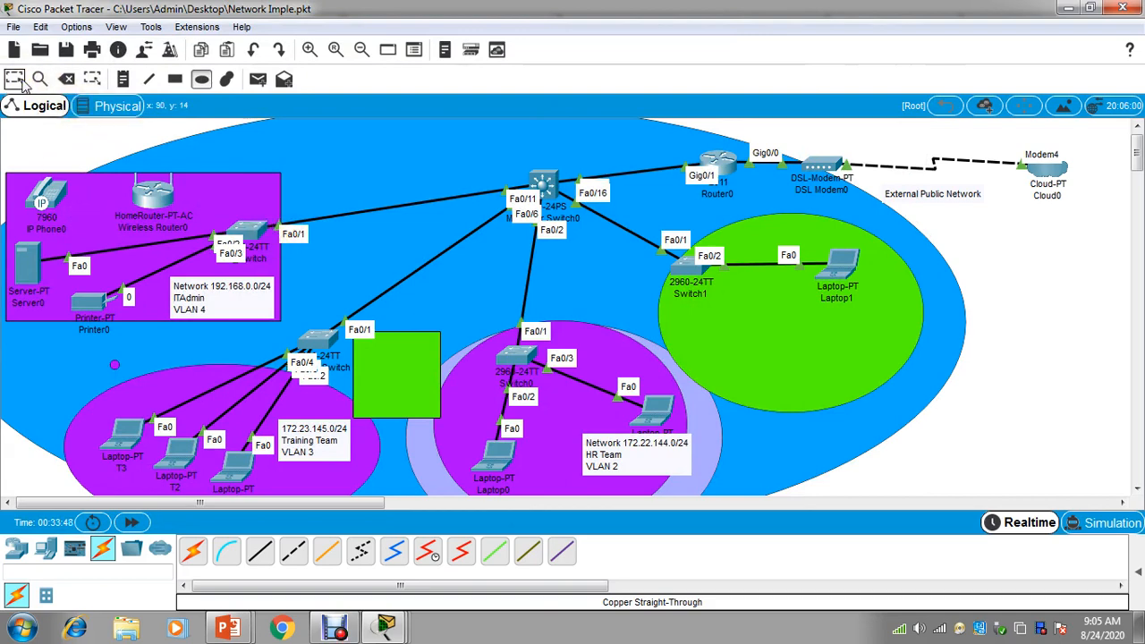
Connect the ITAdmin VLAN 4 switch to Wireless Router0 with an automatically chosen cable type
left_click(227, 548)
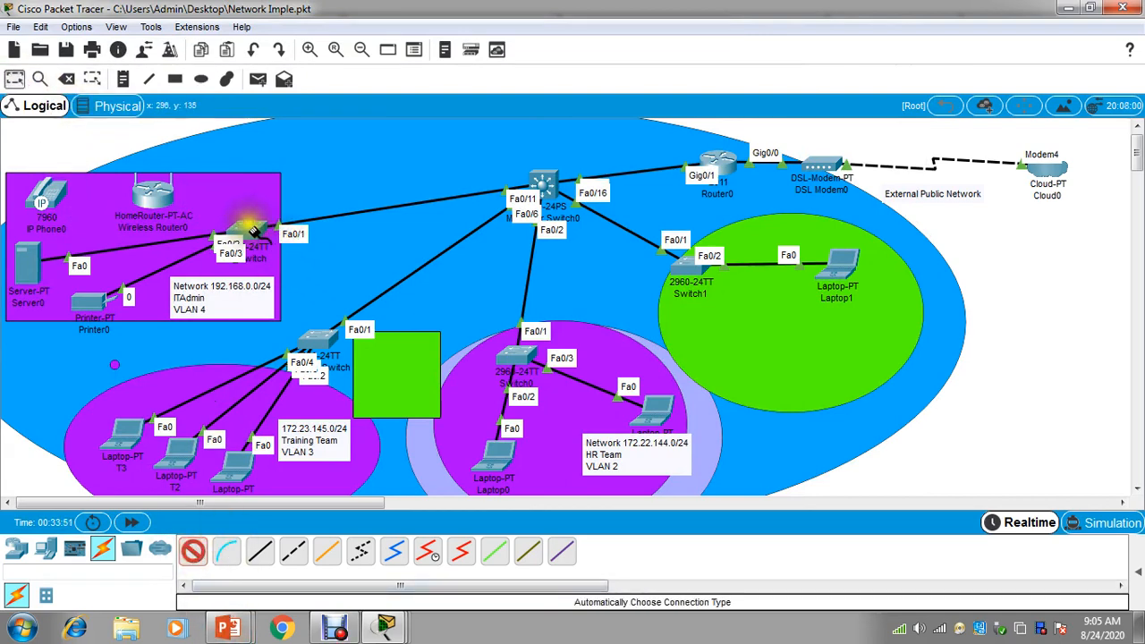
left_click(255, 226)
left_click(204, 217)
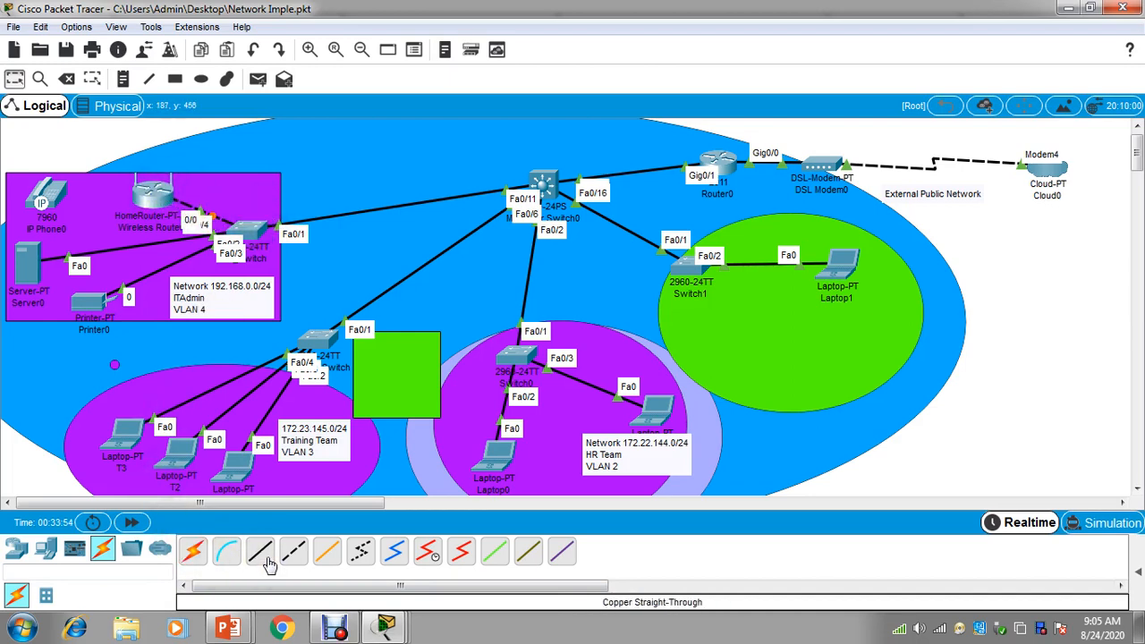
Connect the ITAdmin switch to IP Phone0 with an automatic connection and move Wireless Router0 just above the purple ITAdmin rectangle
left_click(192, 550)
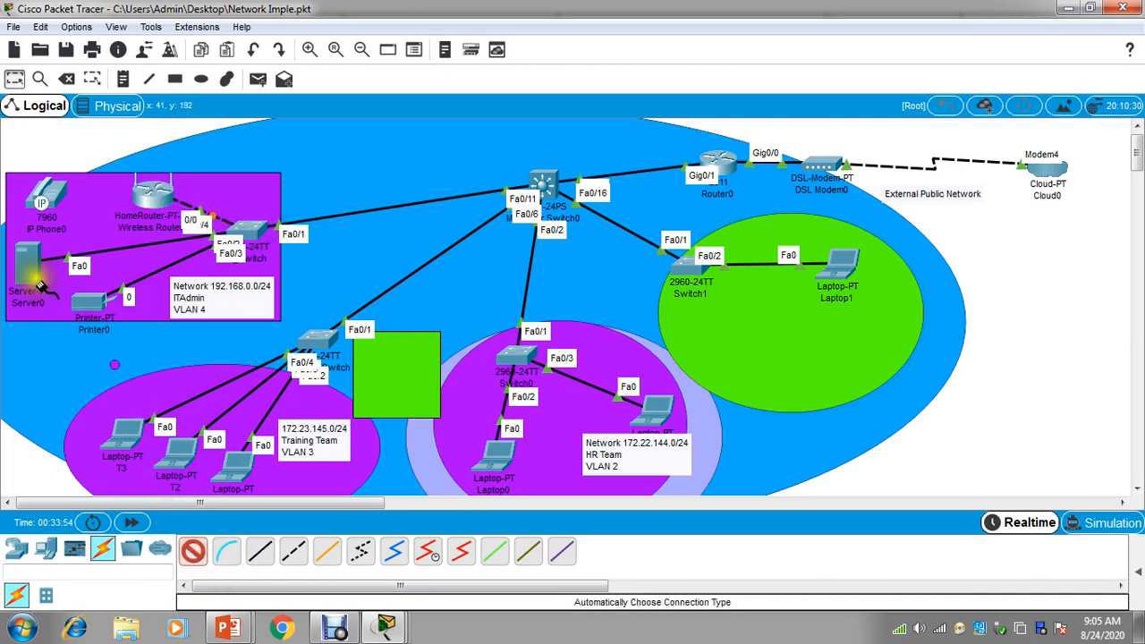
left_click(247, 230)
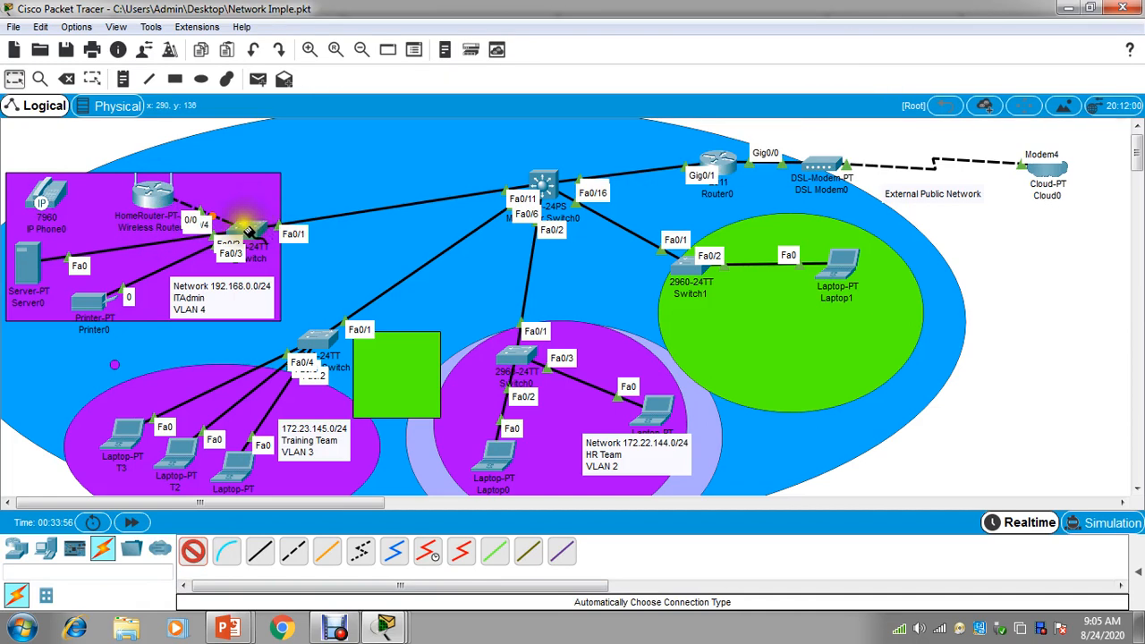
left_click(54, 197)
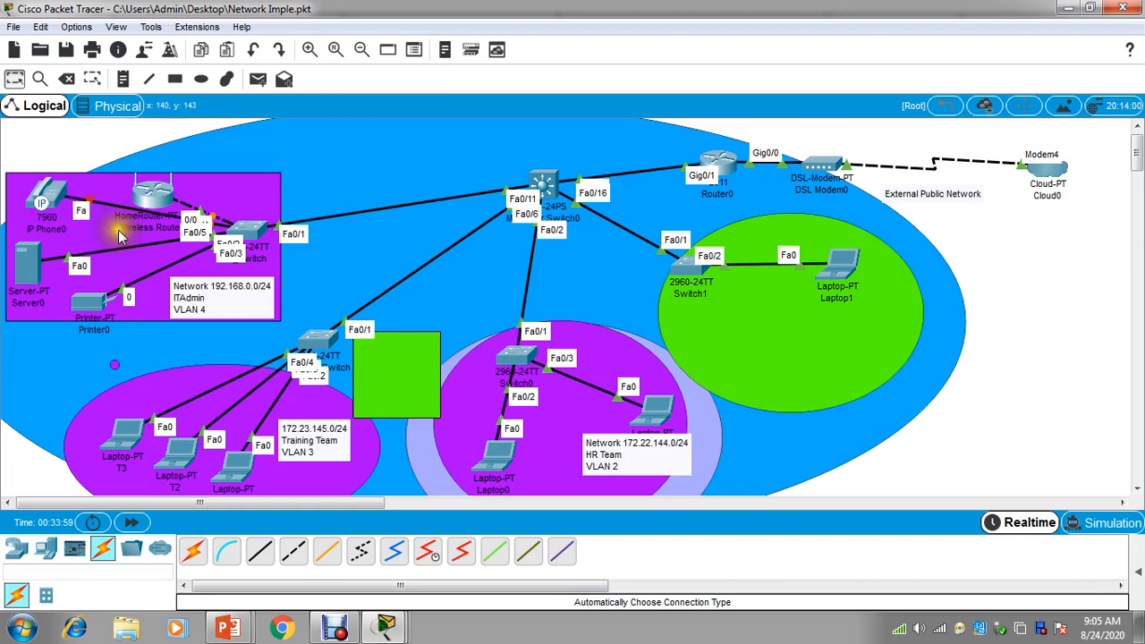
left_click(261, 247)
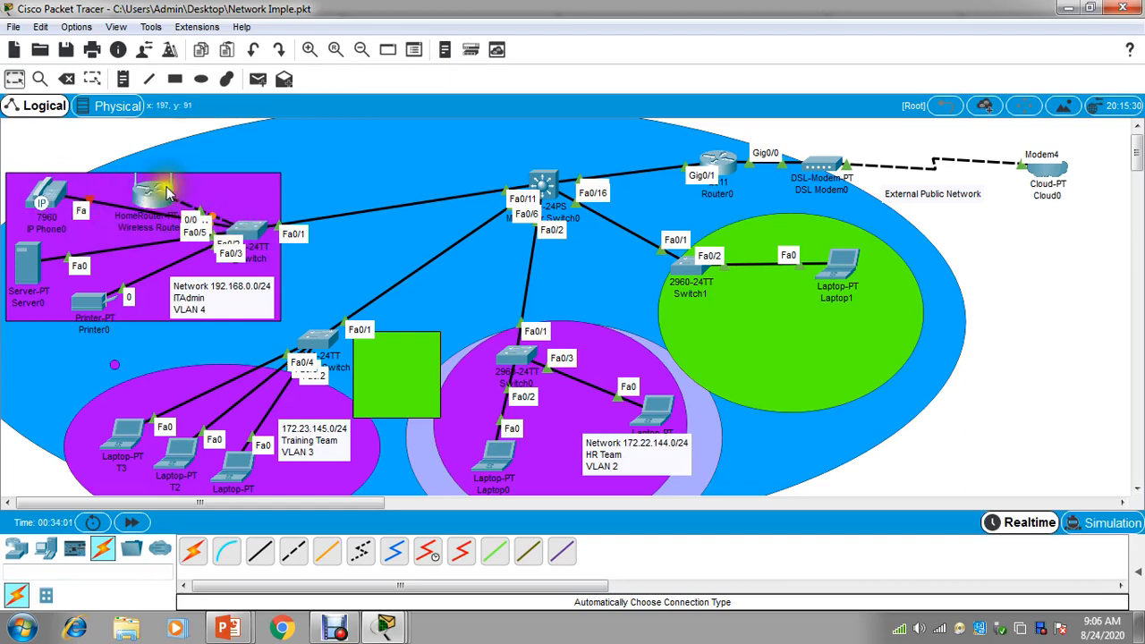
left_click_drag(161, 201, 237, 152)
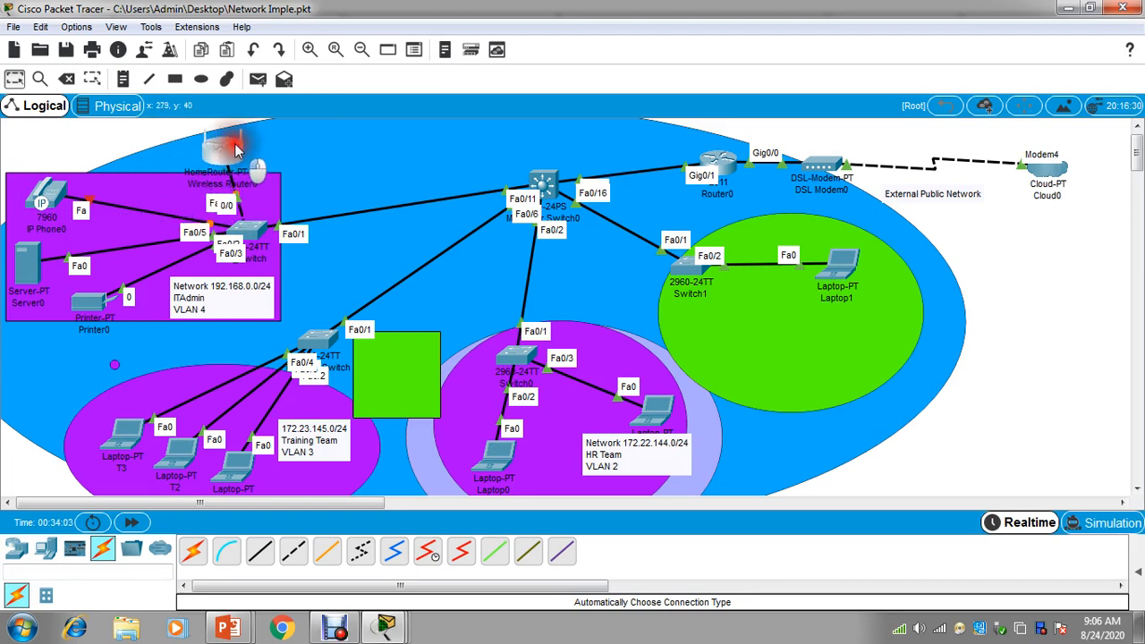
Try to attach the power adapter to IP Phone0 in its physical view and close its window
left_click(49, 202)
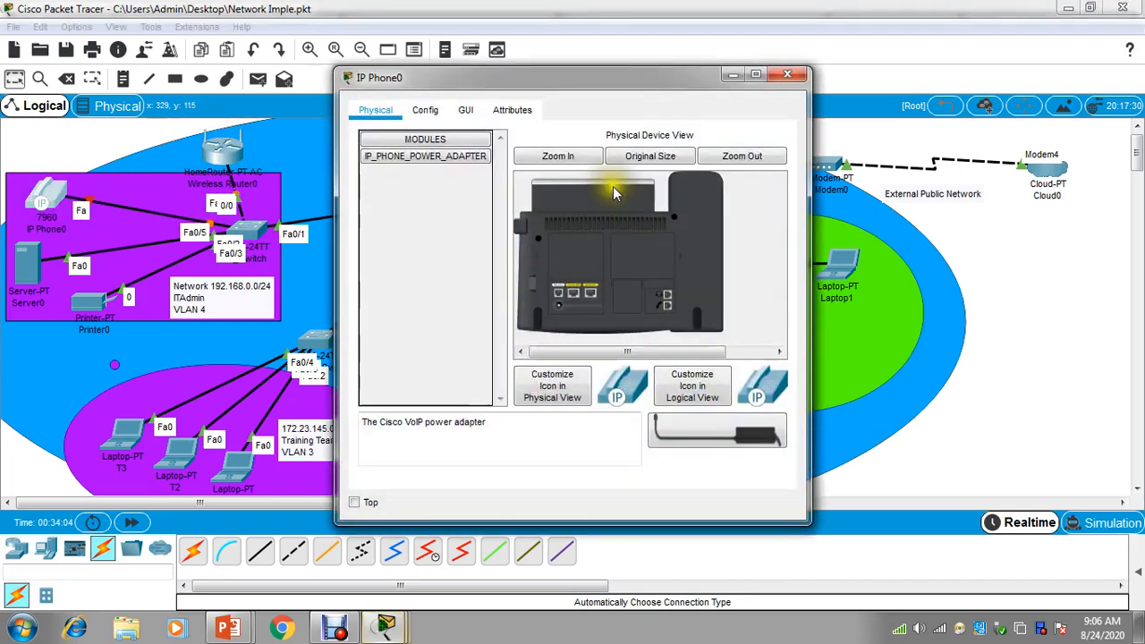
left_click(425, 109)
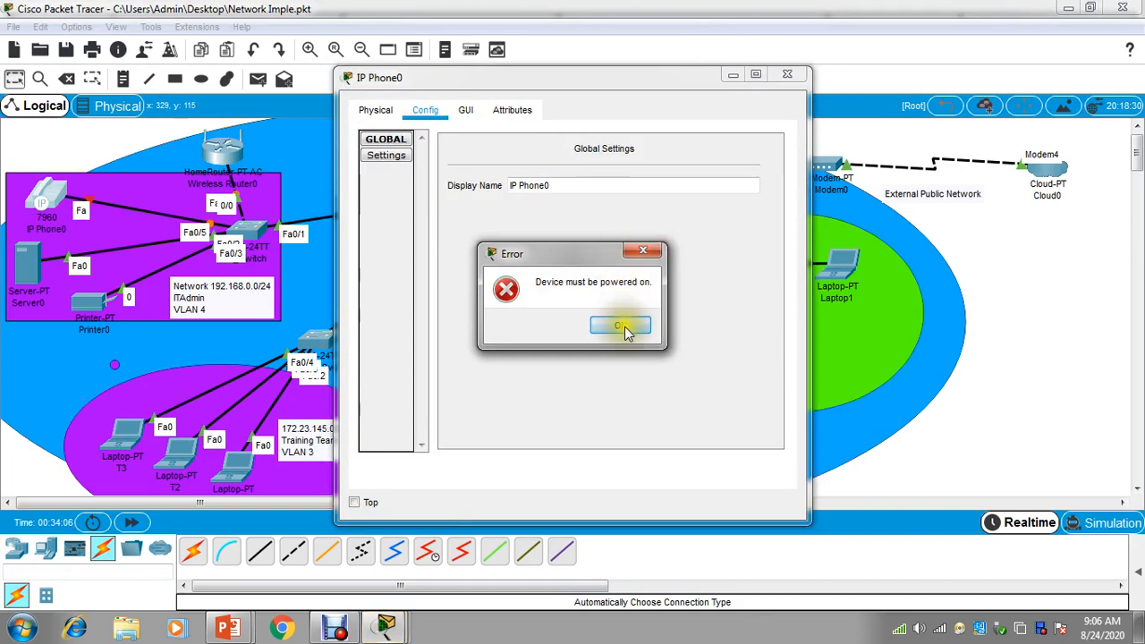
left_click(625, 329)
left_click_drag(658, 418, 563, 306)
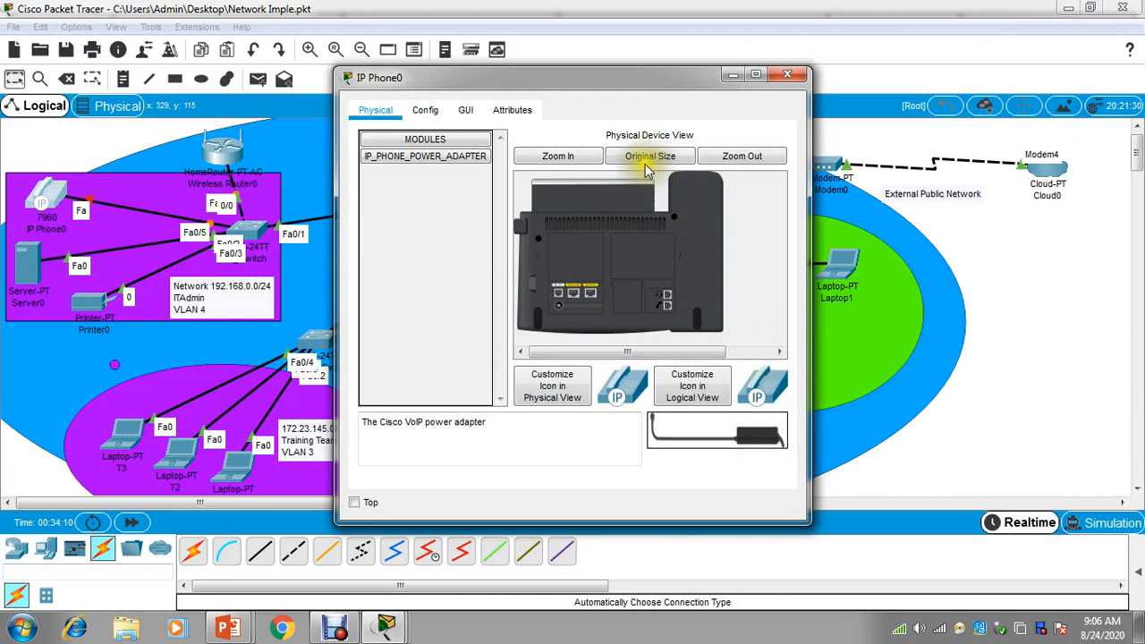
left_click(526, 112)
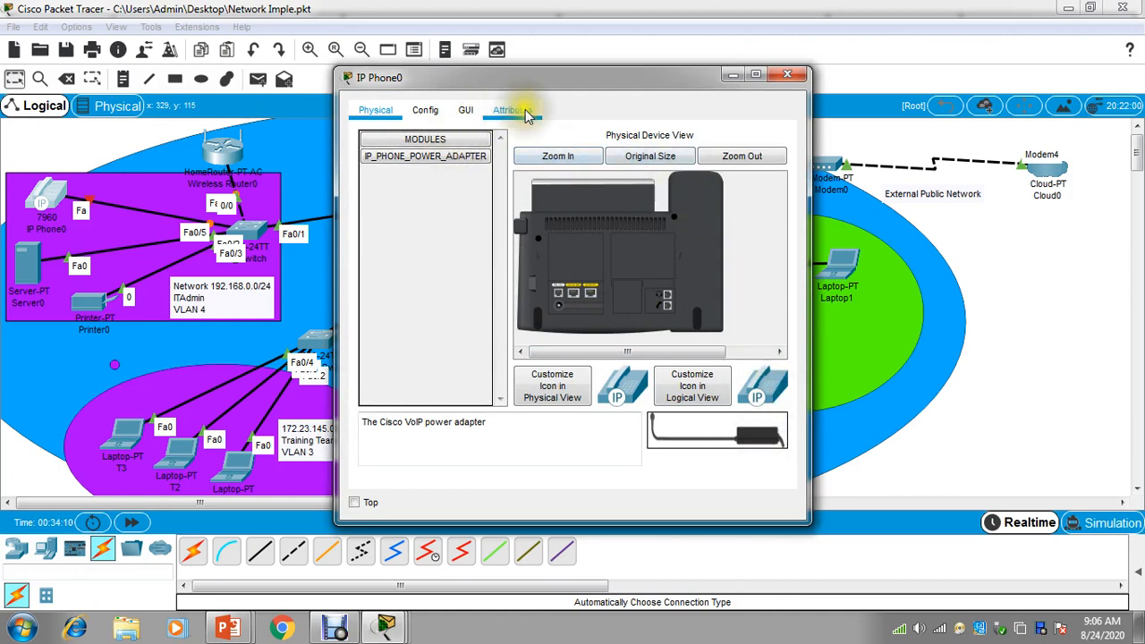
left_click(787, 75)
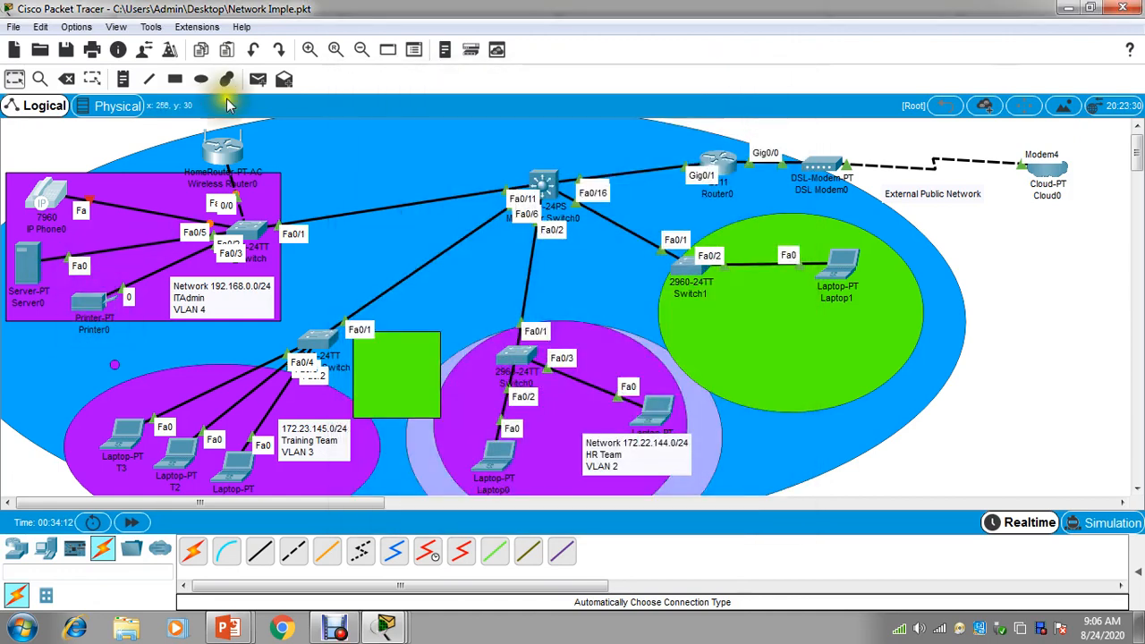
Place a Home-VoIP-PT device below Printer0, beneath the ITAdmin rectangle
left_click(50, 549)
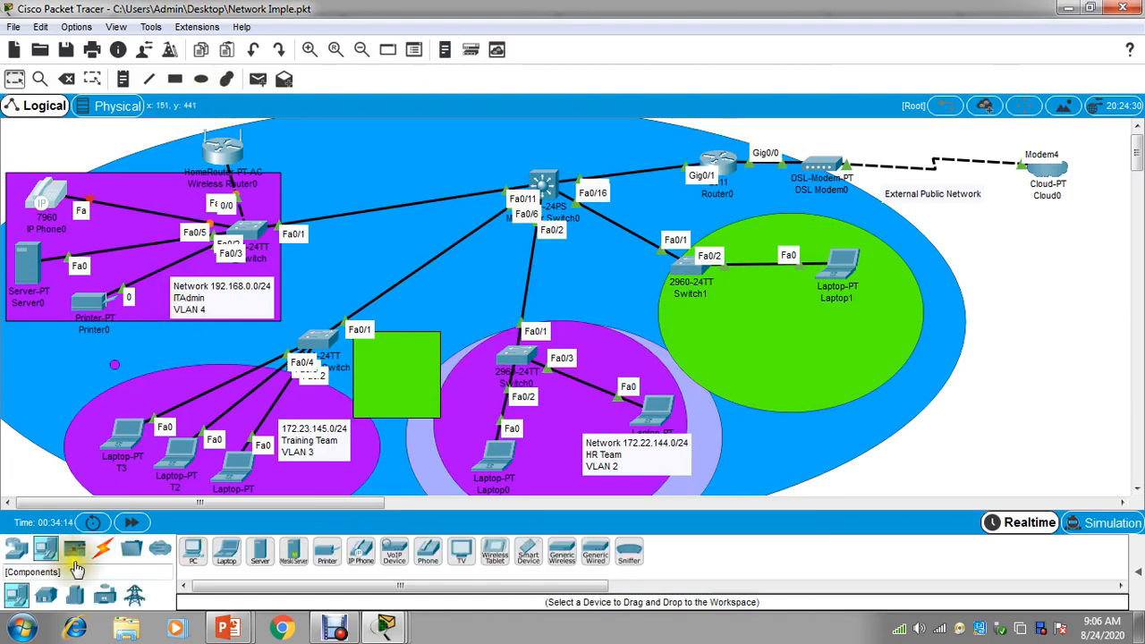
left_click(394, 553)
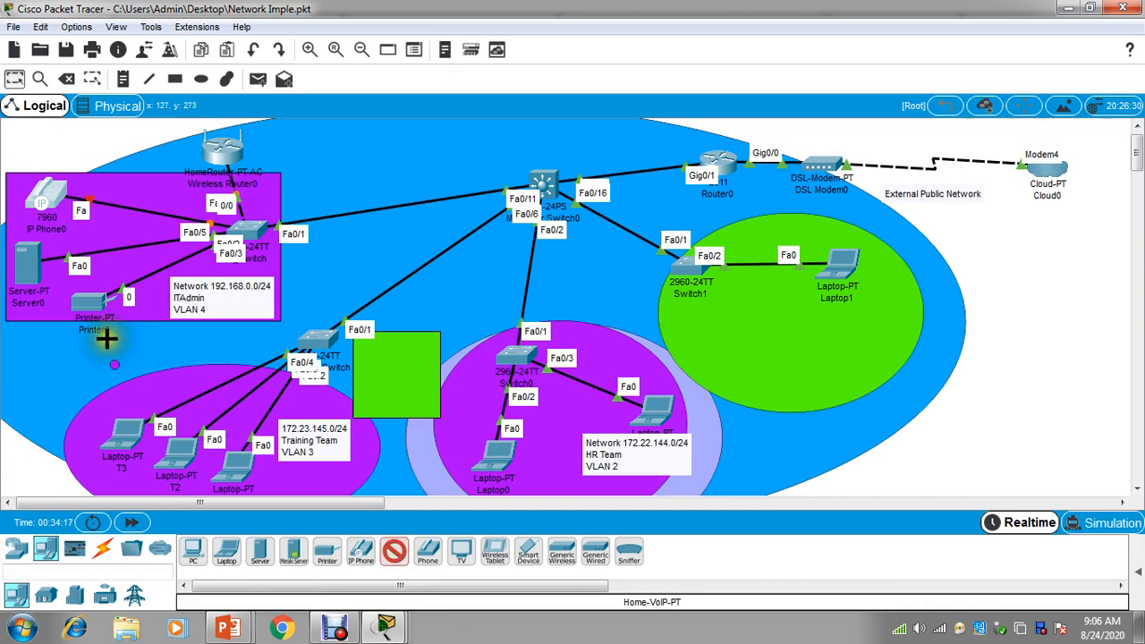
left_click(115, 364)
left_click_drag(104, 370, 19, 353)
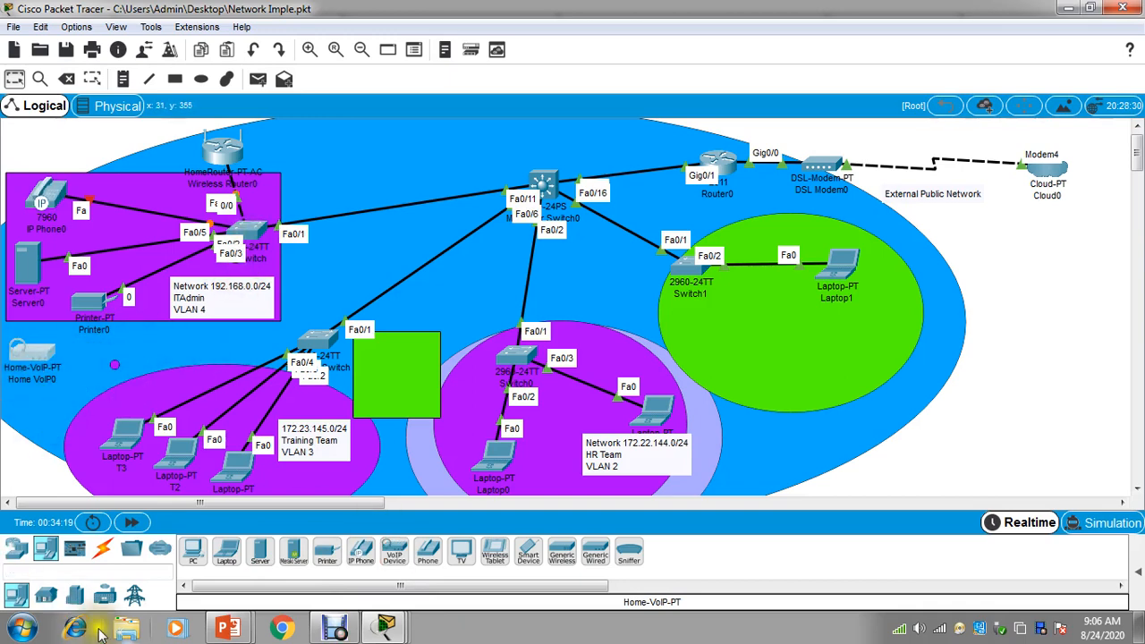
Connect the ITAdmin switch to the Ethernet port of Home VoIP0 with a copper straight-through cable
left_click(102, 547)
left_click(259, 550)
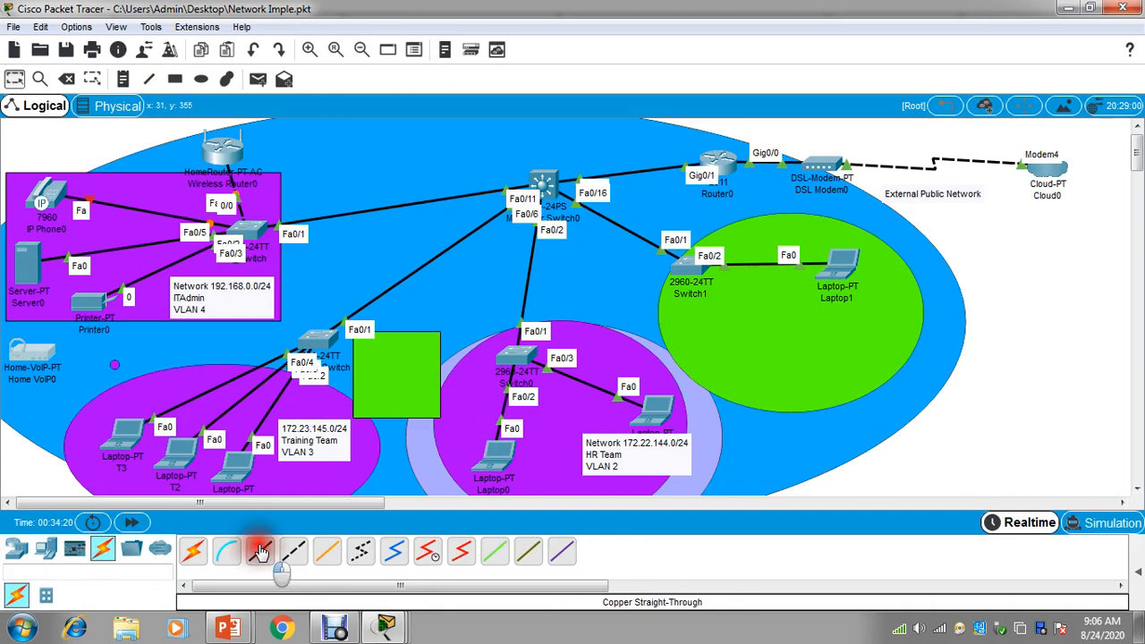
left_click(245, 245)
left_click(291, 255)
left_click(31, 363)
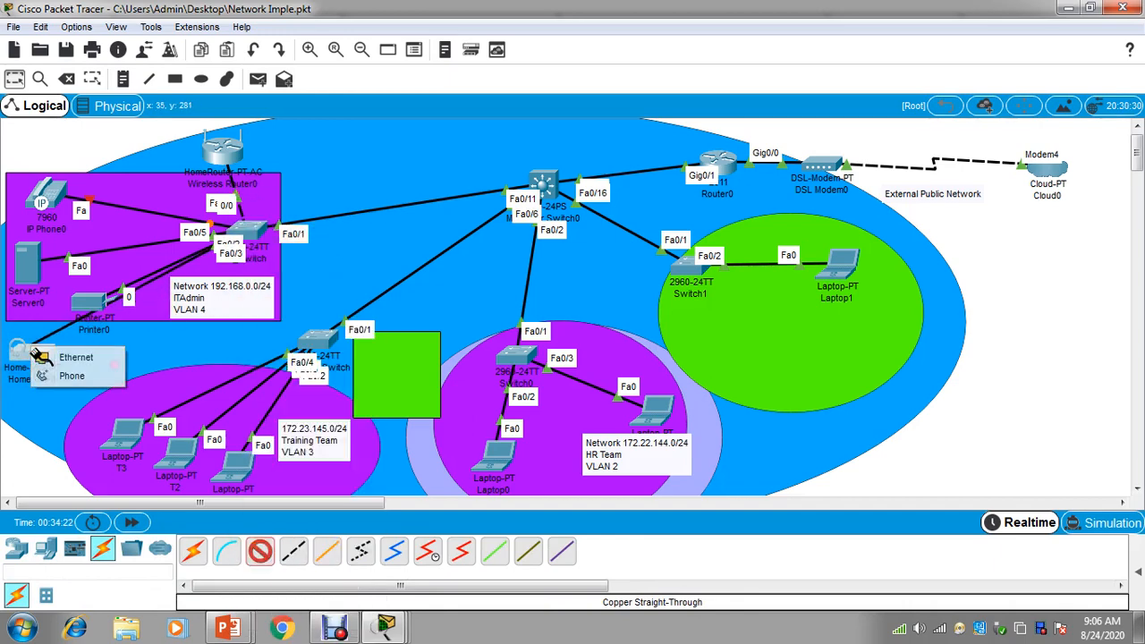
left_click(76, 357)
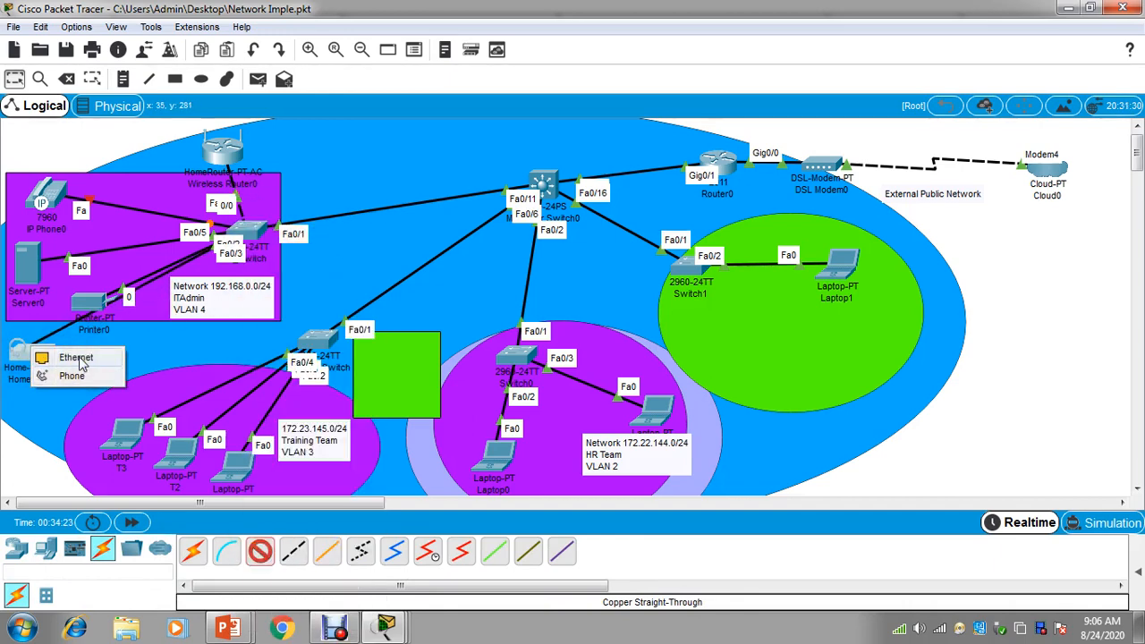
Inspect the global settings of Home VoIP0, including its server address, and close its window
left_click(50, 358)
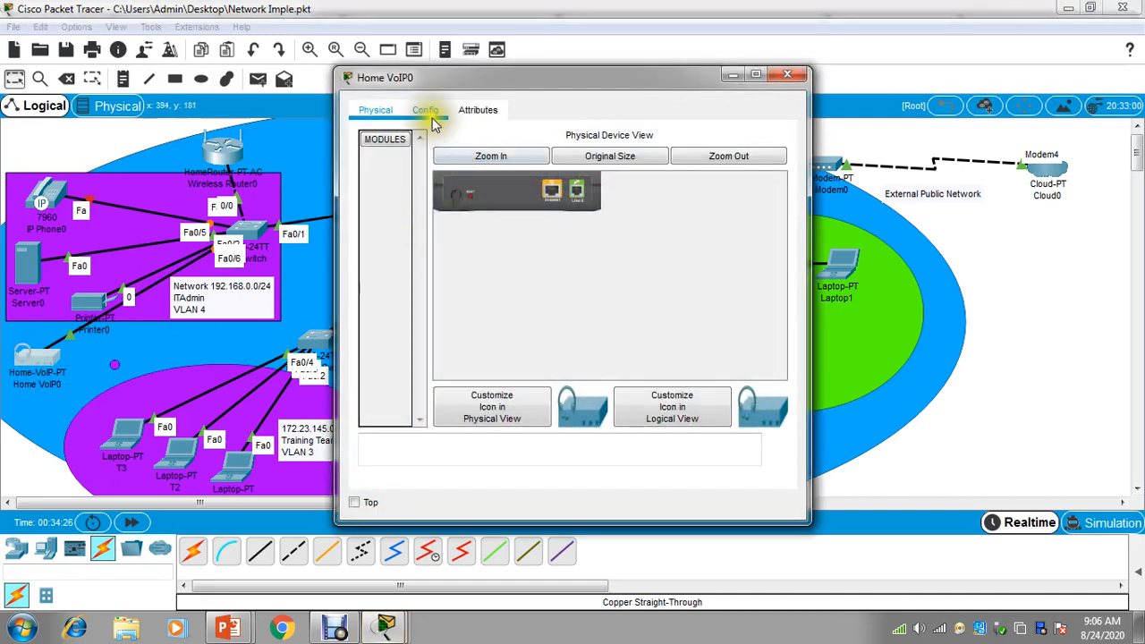
left_click(427, 114)
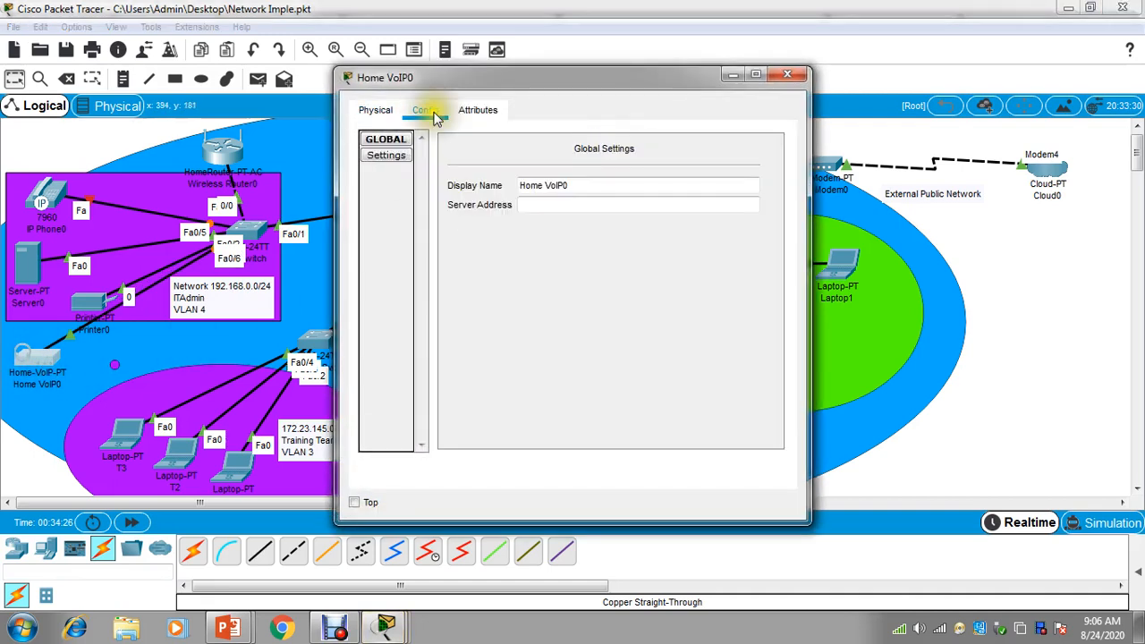
left_click(568, 204)
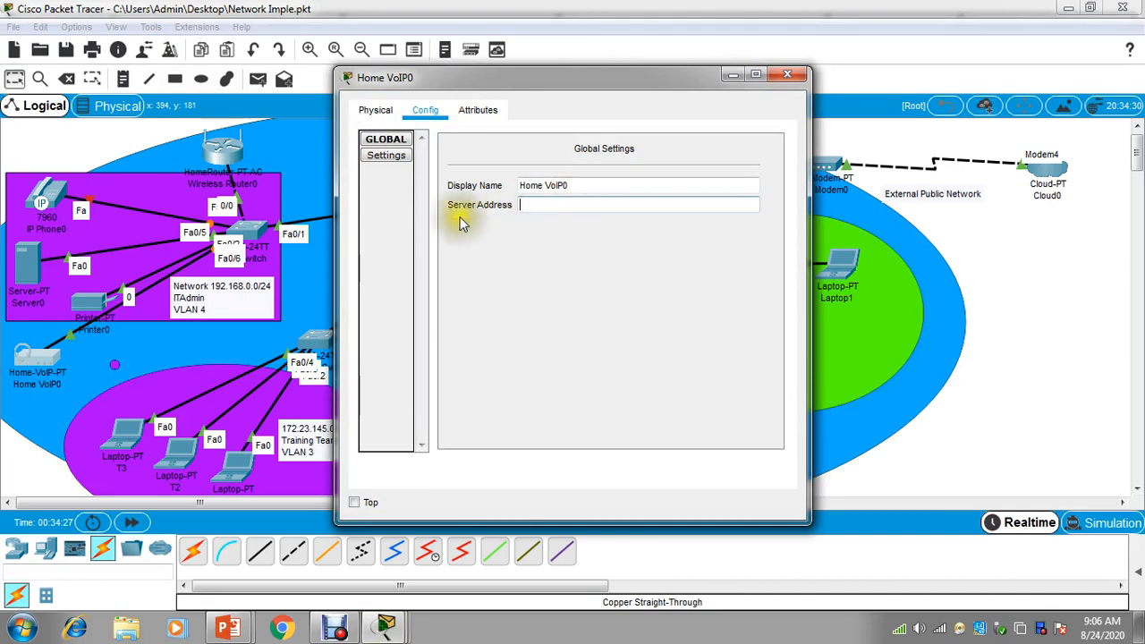
left_click(786, 76)
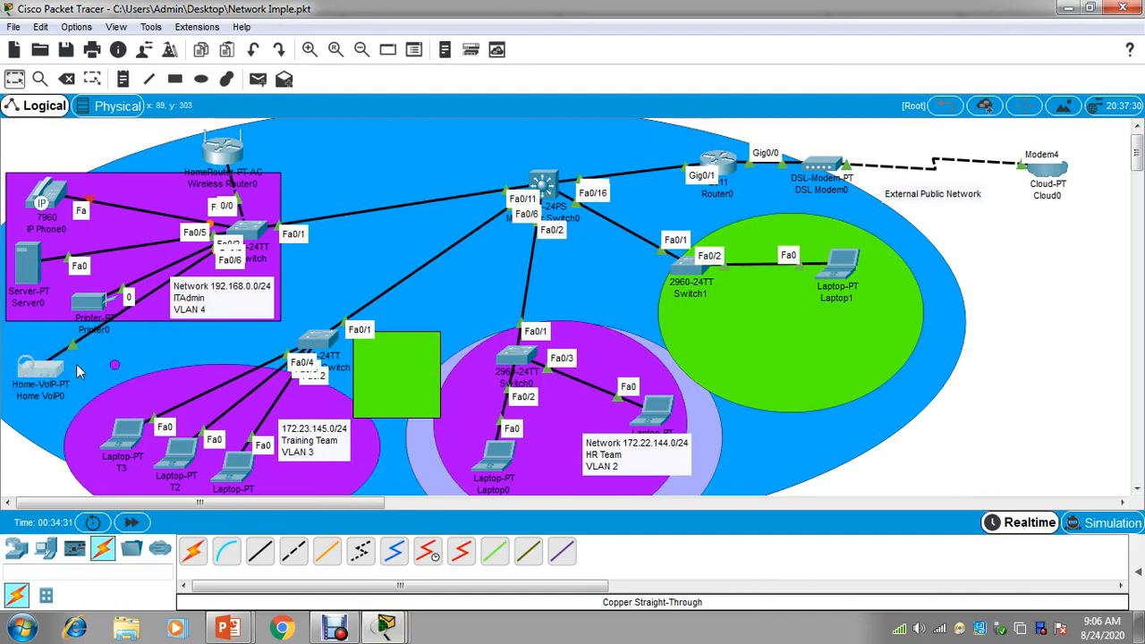
left_click(37, 374)
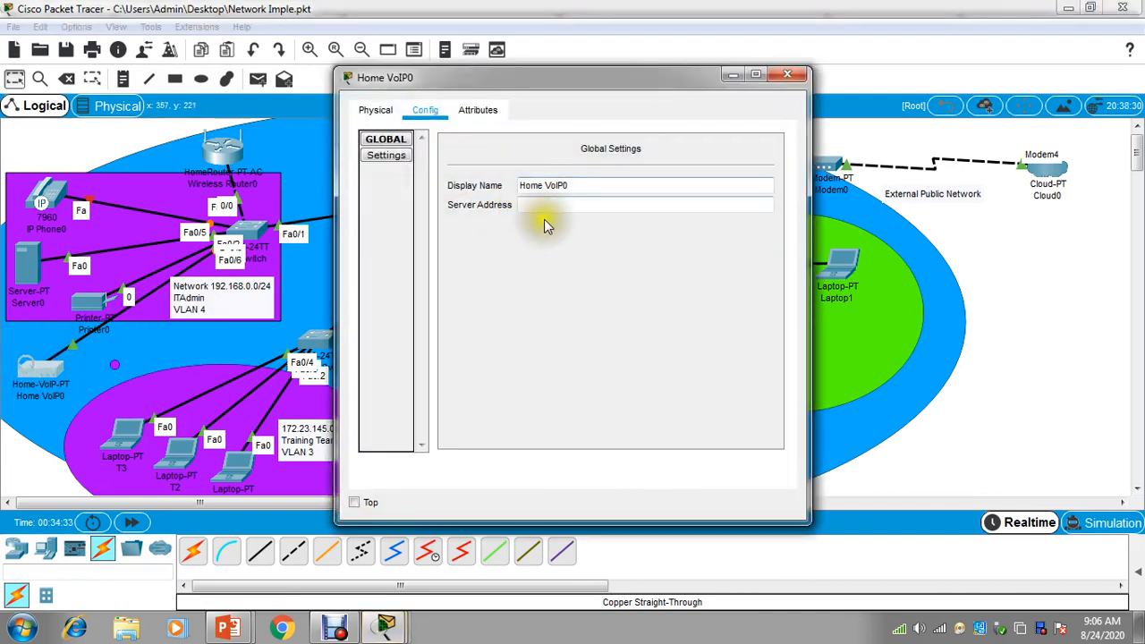
left_click(548, 206)
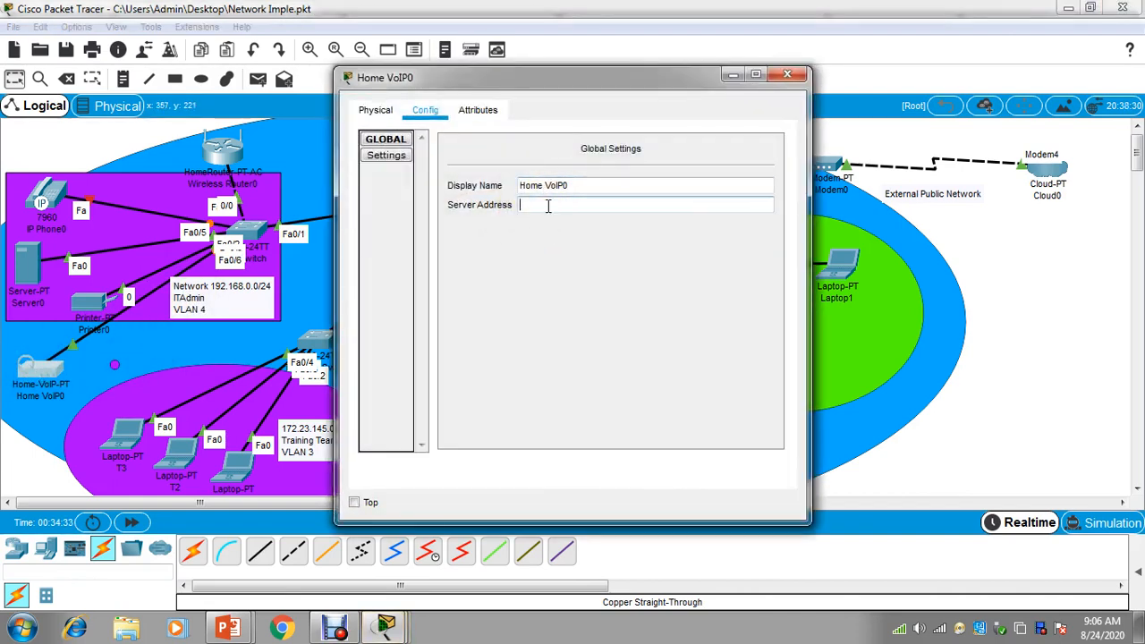
left_click(788, 74)
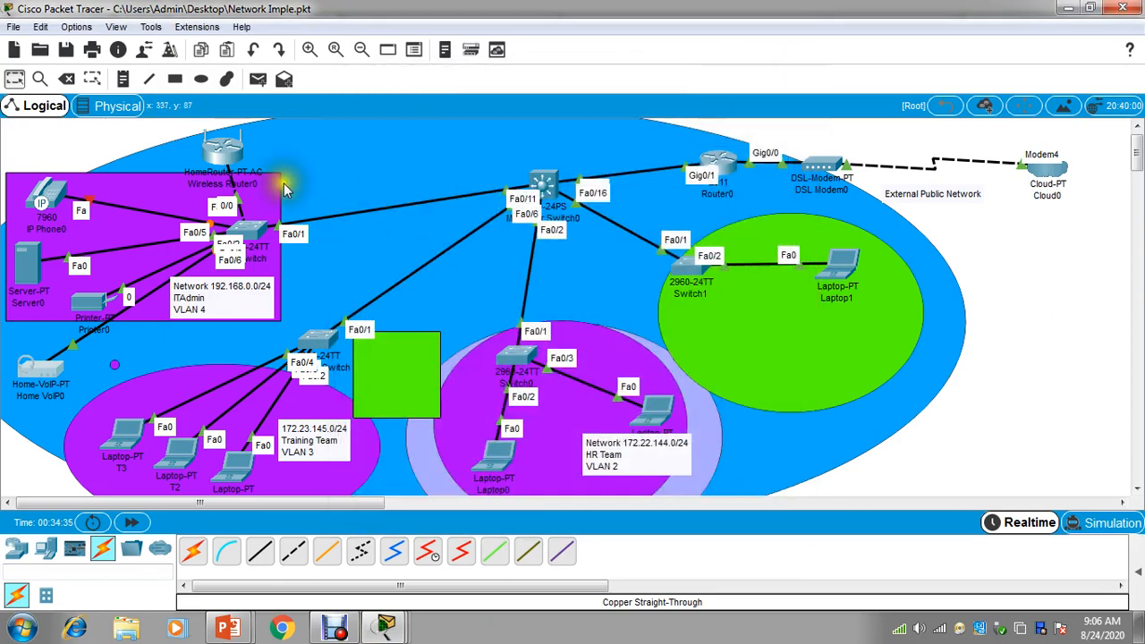
Open Wireless Router0's web setup page and examine its Internet connection type options
left_click(228, 169)
left_click(288, 110)
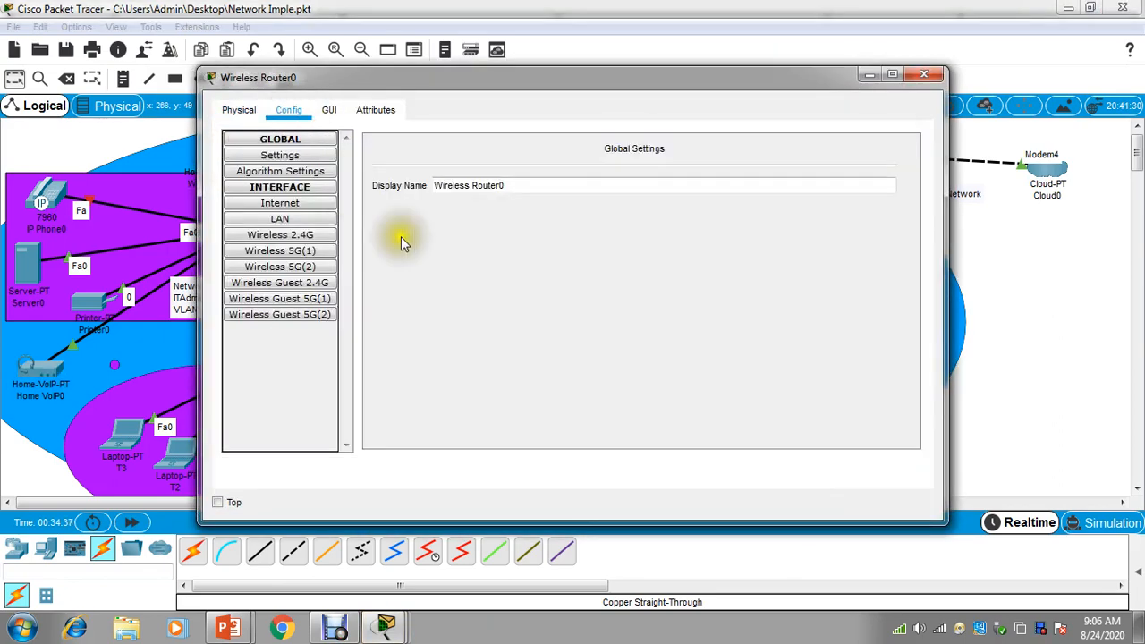
left_click(328, 110)
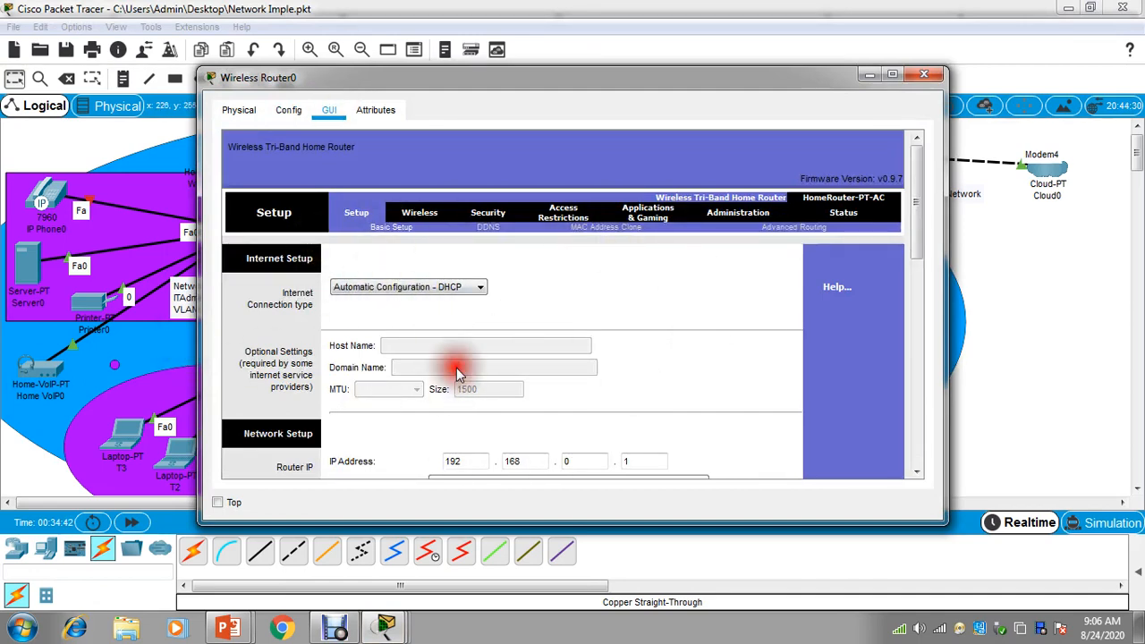
left_click(471, 296)
left_click(474, 300)
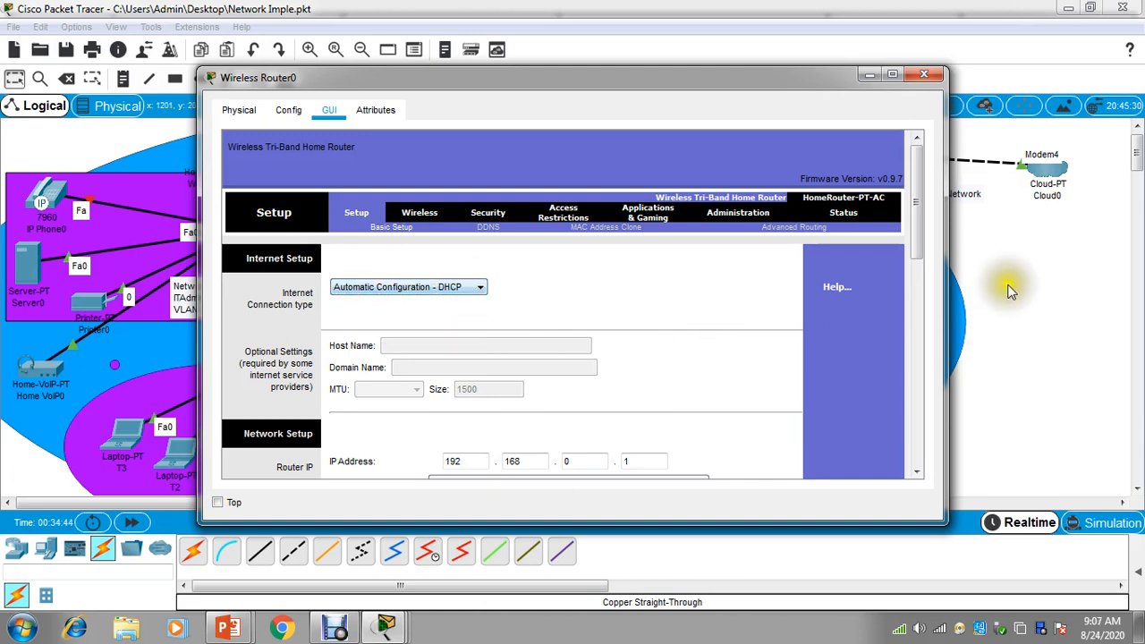
Move Wireless Router0 a little to the left along the upper edge of the ITAdmin rectangle, clear of the switch
left_click_drag(925, 249, 941, 225)
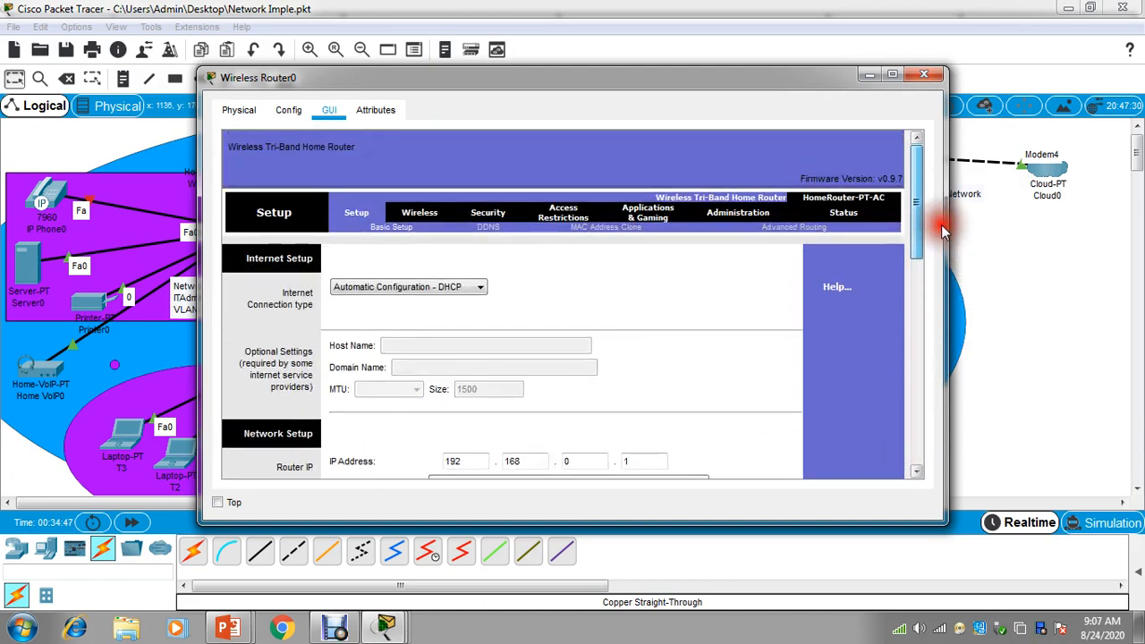
left_click_drag(679, 90, 915, 99)
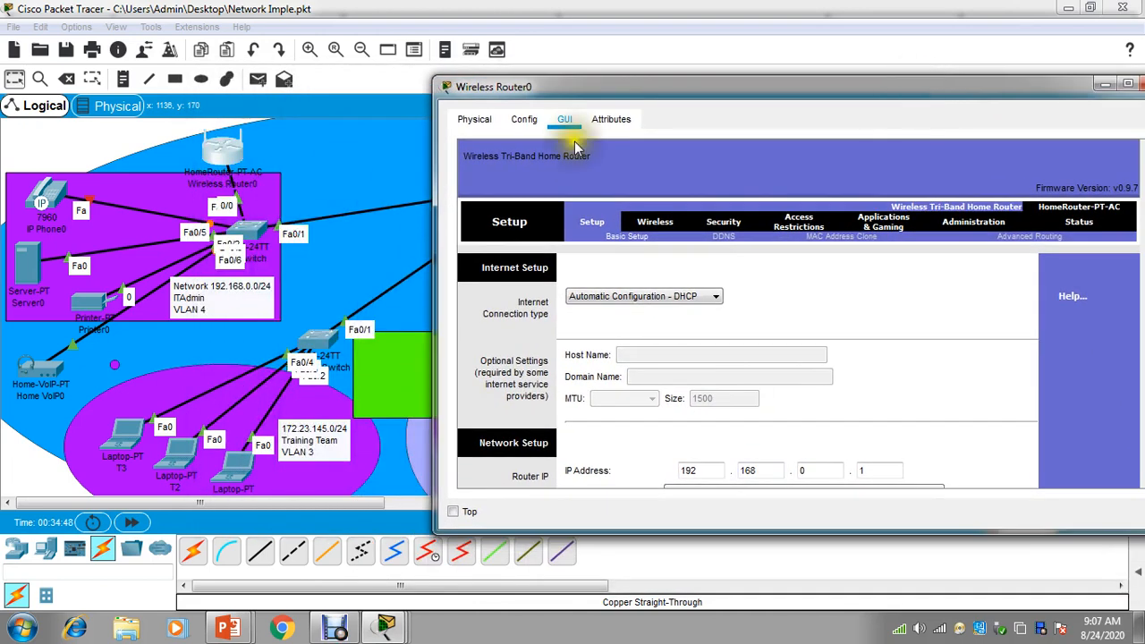
left_click_drag(226, 152, 196, 170)
left_click(190, 172)
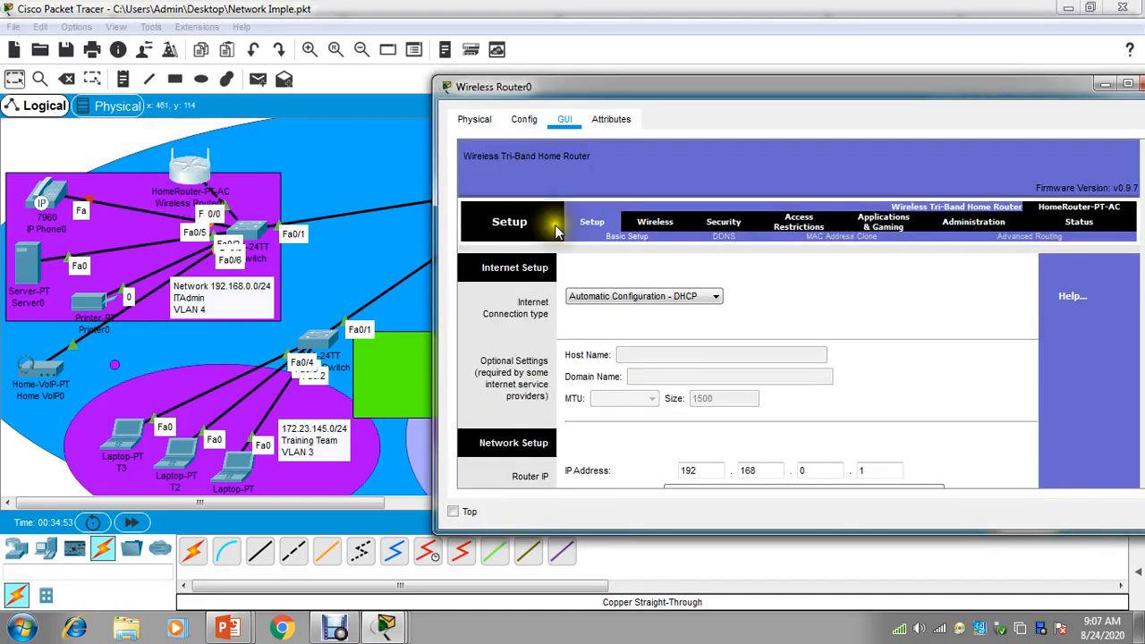
Maximize Wireless Router0's window and review its Wireless, Security, Access Restrictions, Applications & Gaming and Administration pages, including the router password fields
left_click_drag(813, 93, 586, 48)
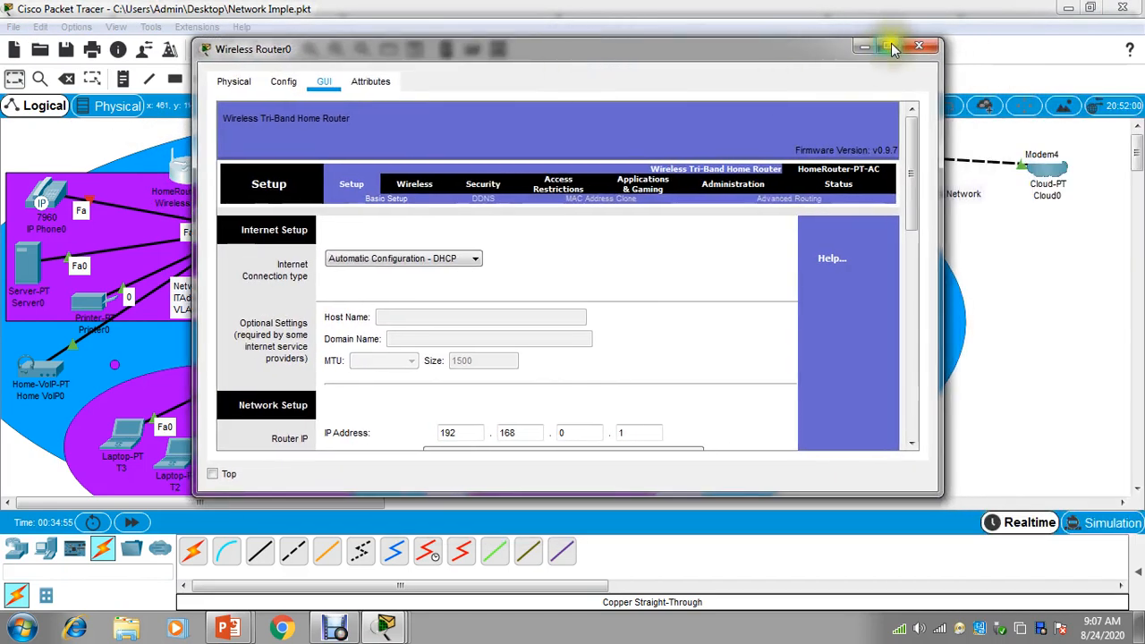
left_click(890, 43)
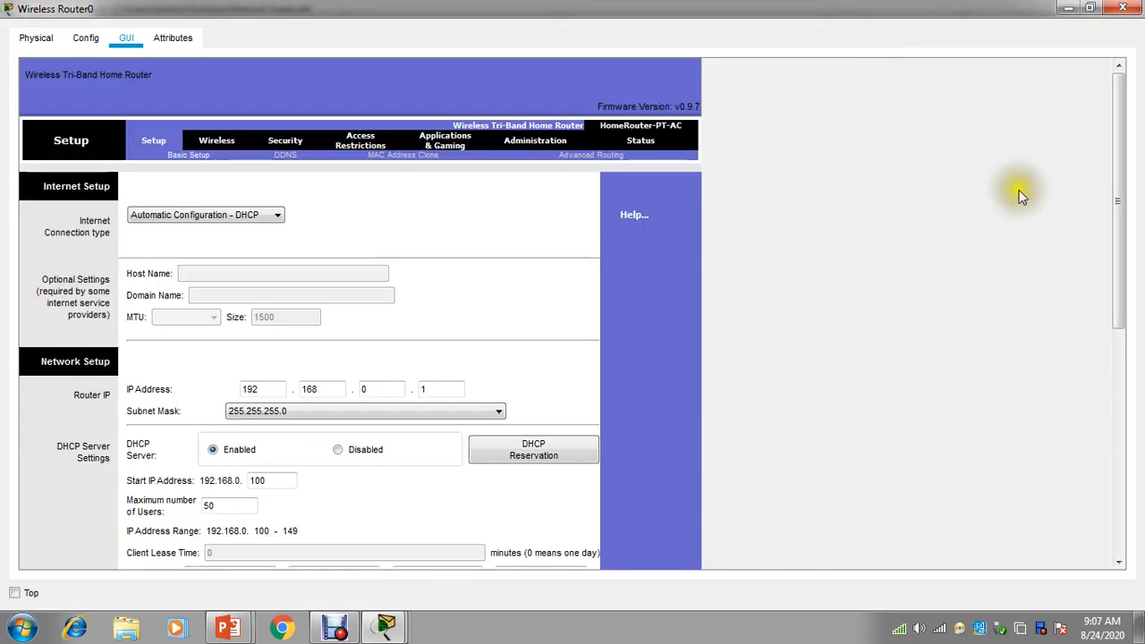
left_click(205, 144)
left_click(273, 147)
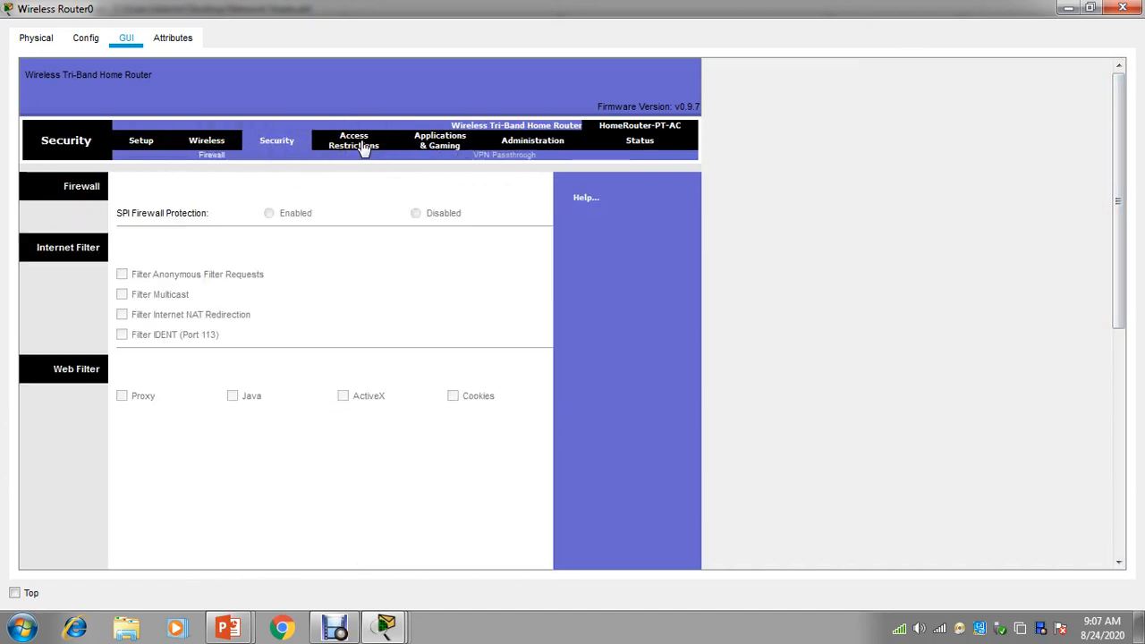
left_click(363, 148)
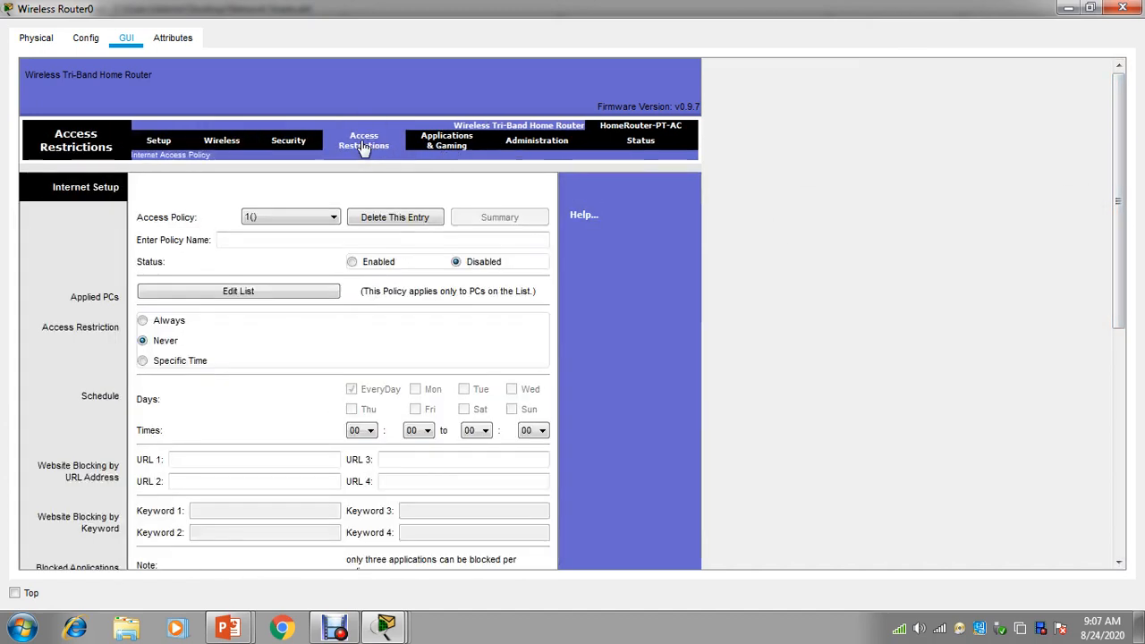
left_click(447, 143)
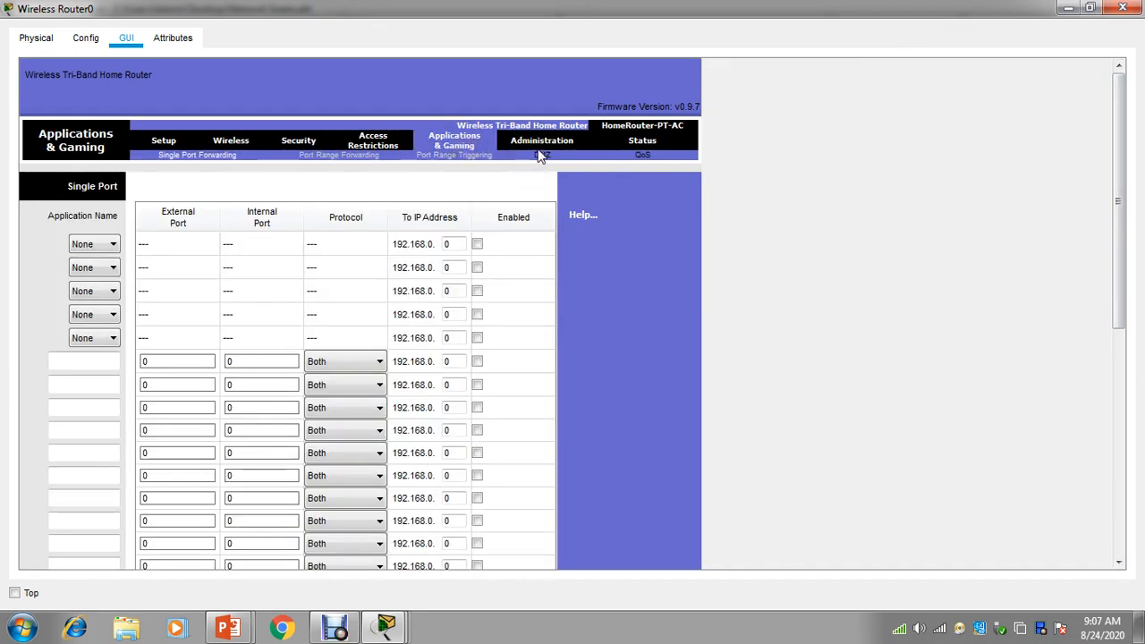
left_click(539, 145)
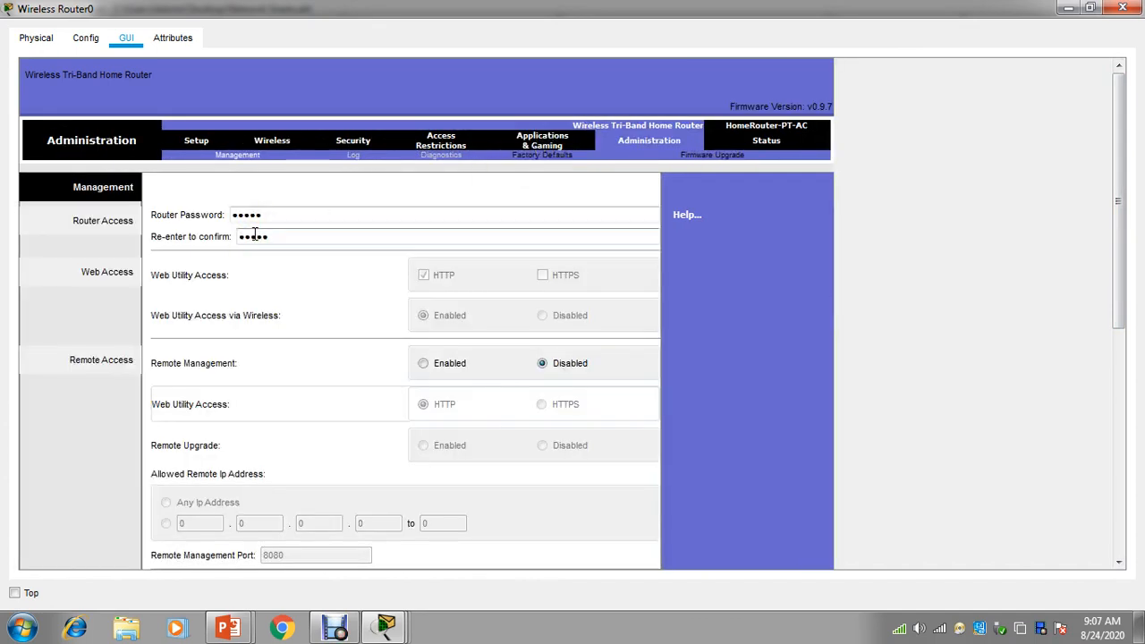
left_click_drag(286, 216, 217, 214)
left_click_drag(303, 239, 215, 236)
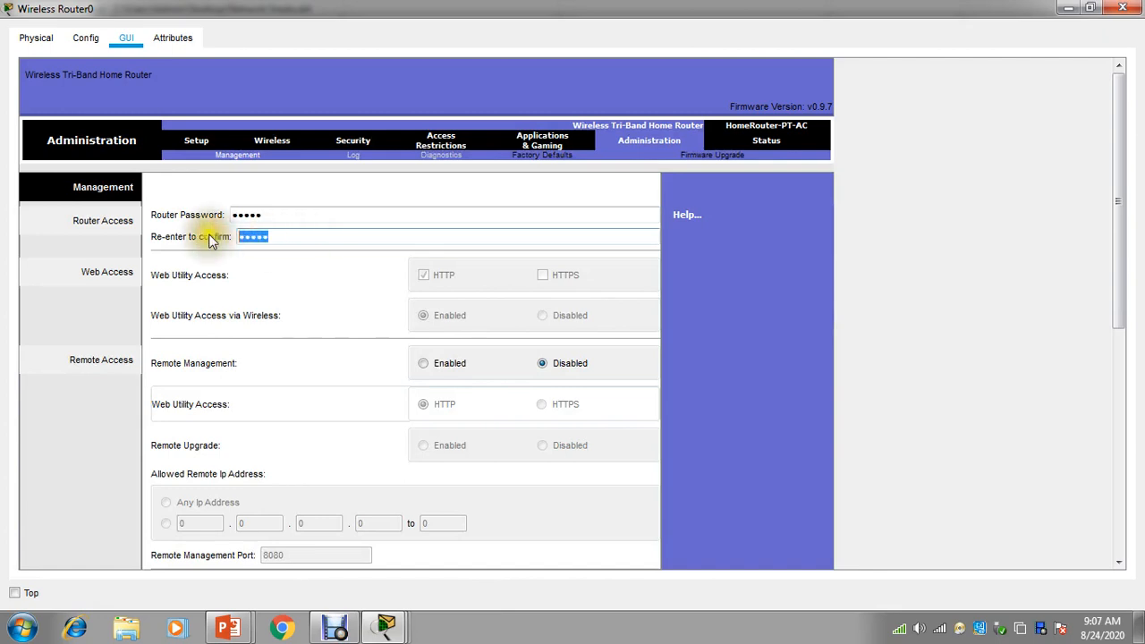
Return to Wireless Router0's basic setup and choose Static IP as the Internet connection type
left_click(188, 140)
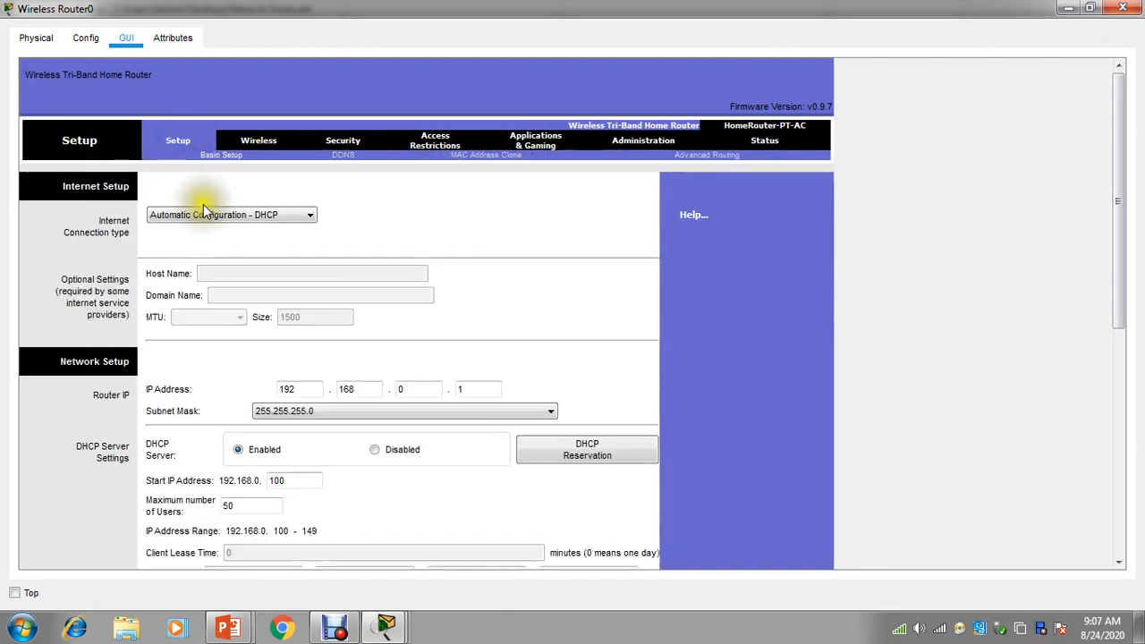
left_click(250, 219)
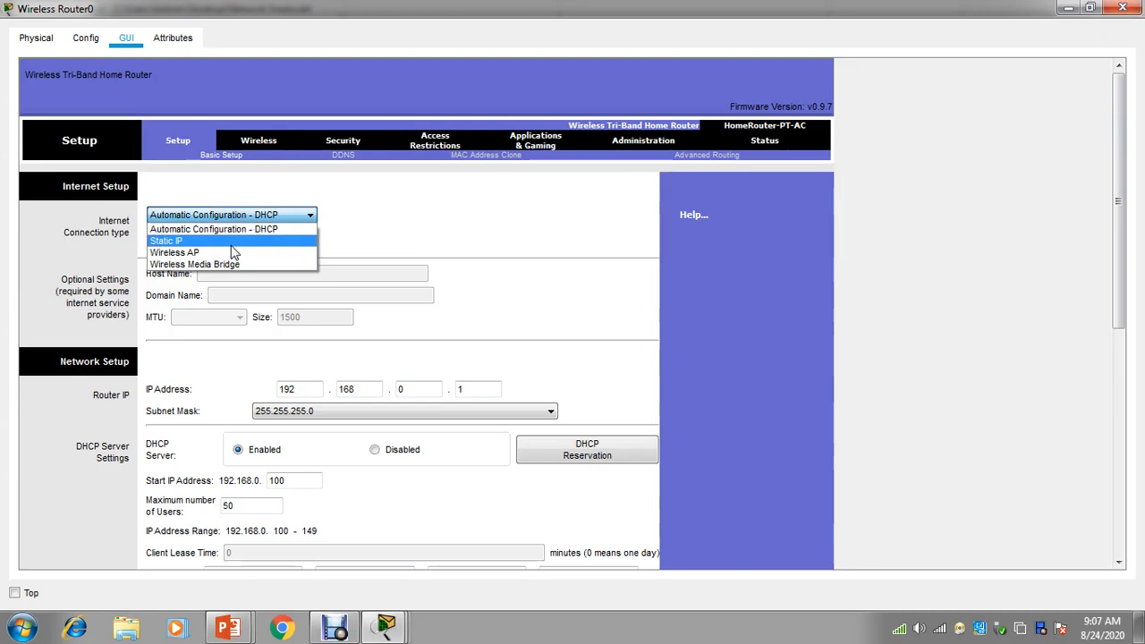
left_click(231, 243)
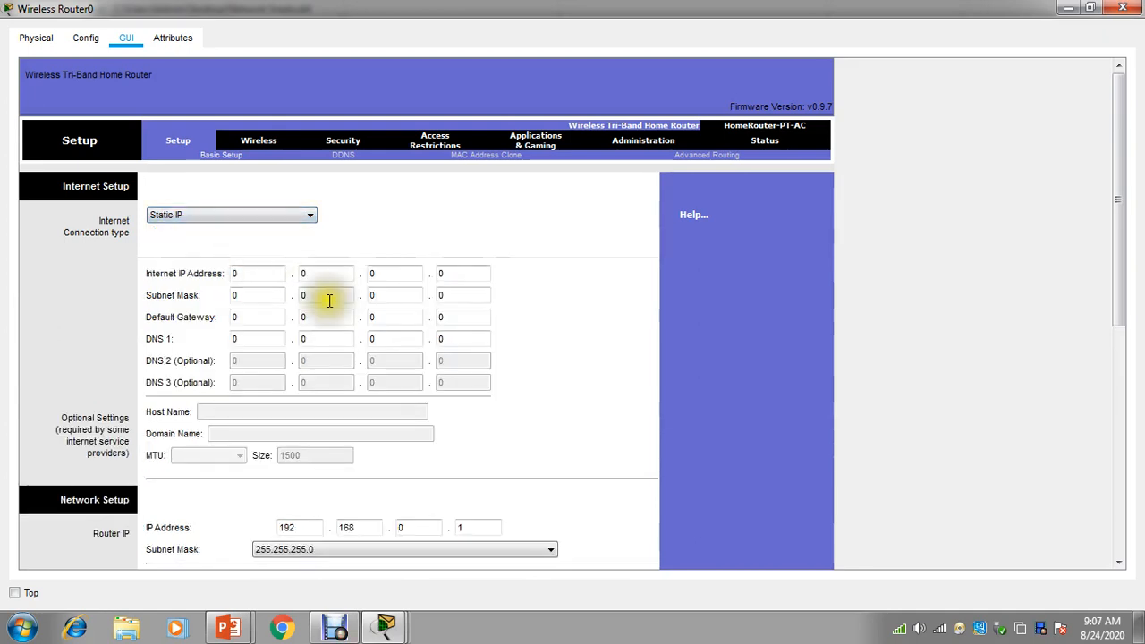
left_click(253, 279)
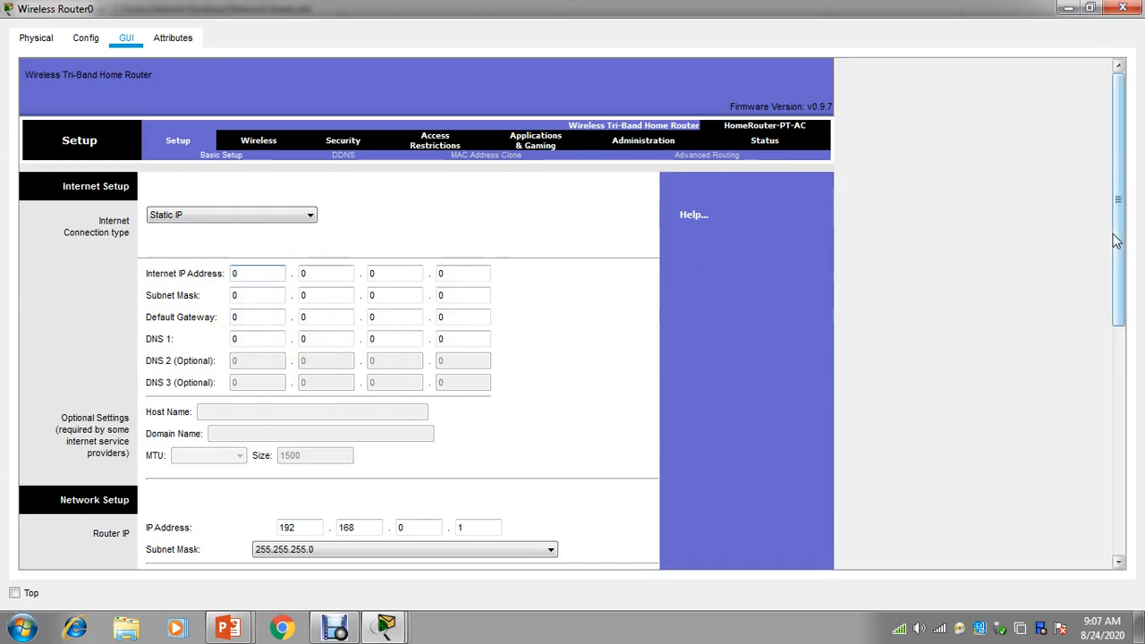
Examine Wireless Router0's router IP, DHCP server and static Internet address settings, and close its window
left_click_drag(1119, 239, 1099, 376)
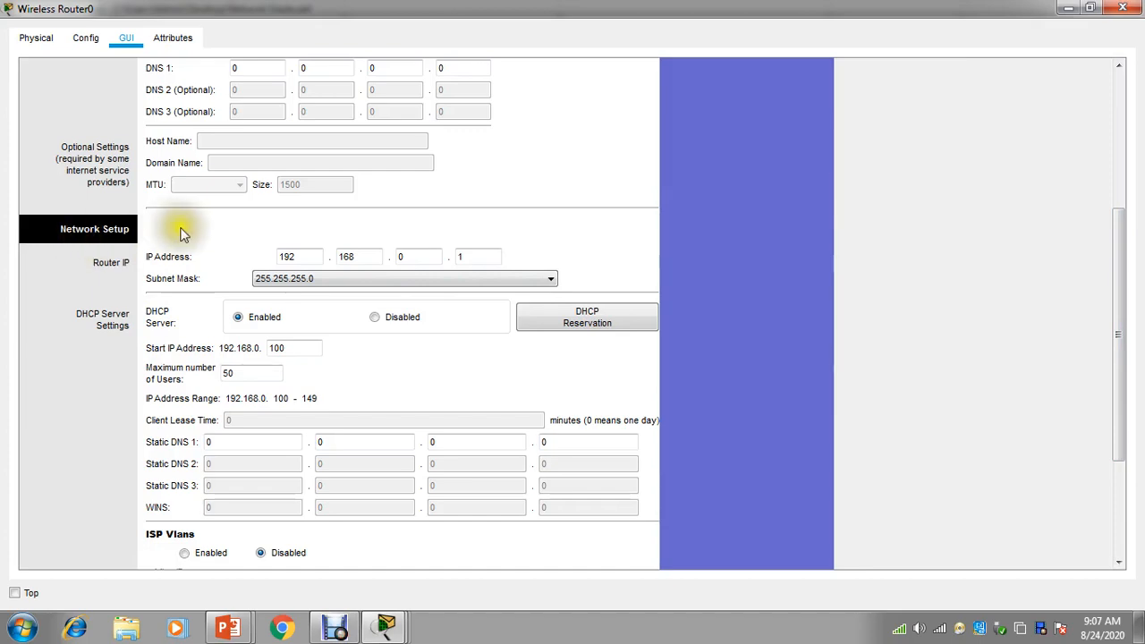
left_click_drag(1124, 365, 1117, 156)
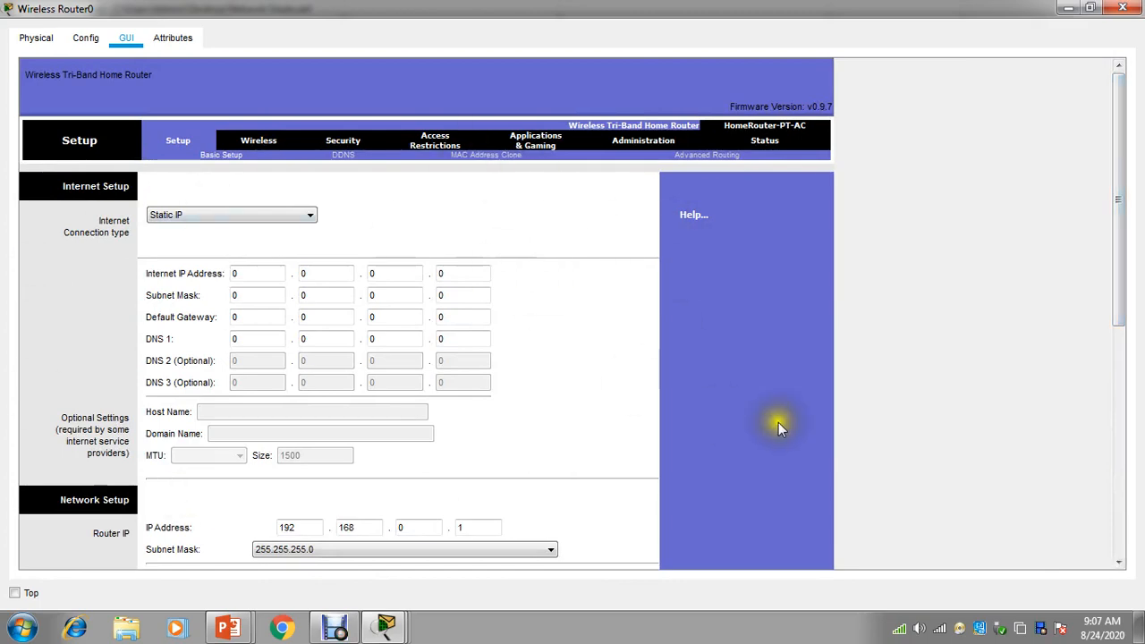
left_click_drag(1122, 307, 1109, 197)
left_click(1121, 8)
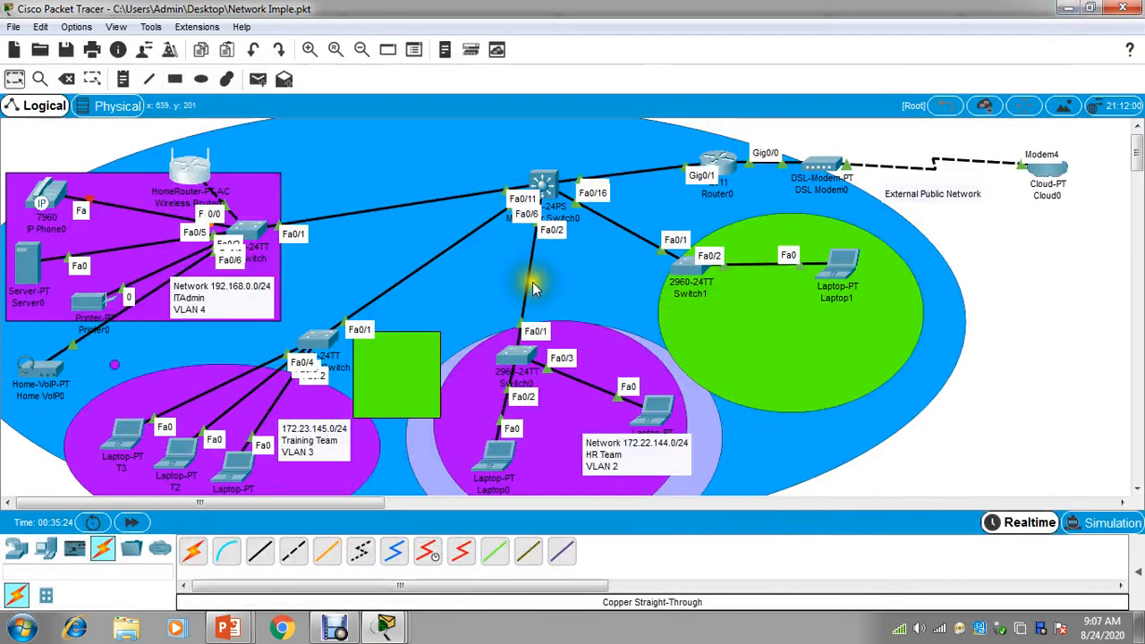